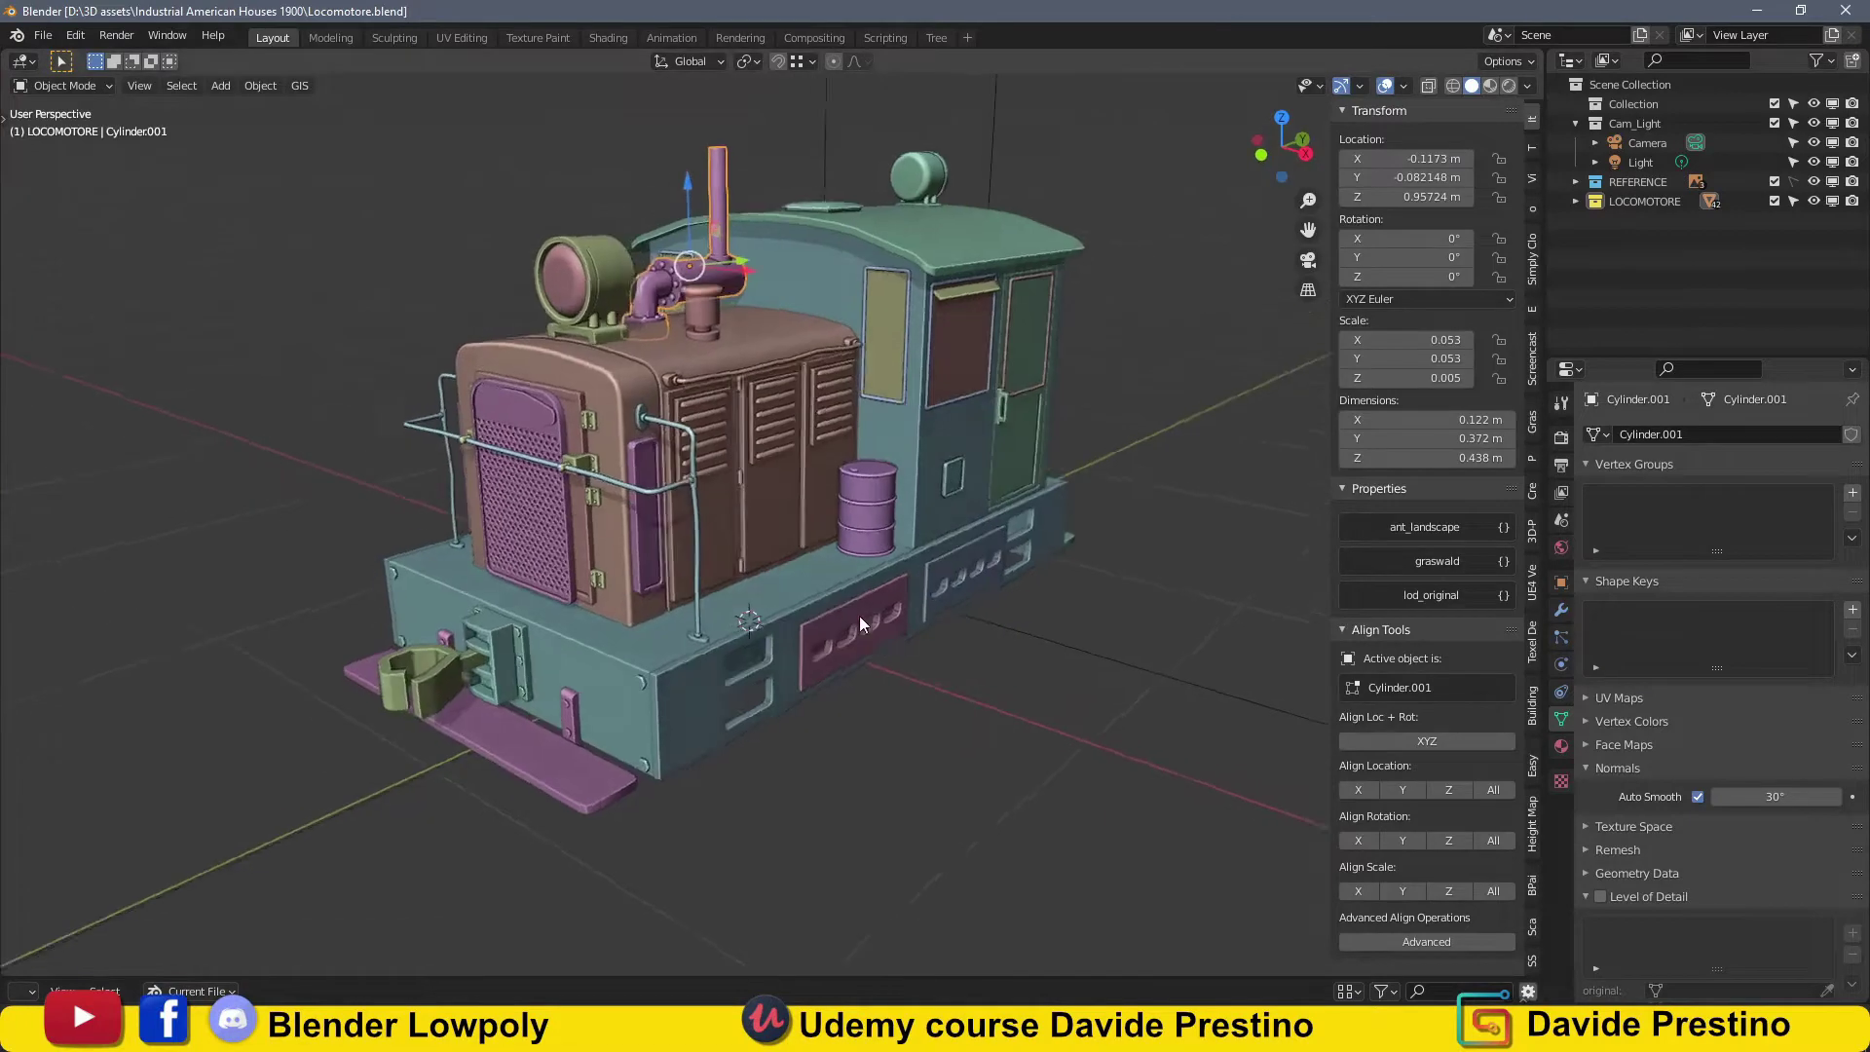
Enlarge the outliner and check the parts' UV layout in the UV Editing workspace.
scroll(827, 623, "up", 2)
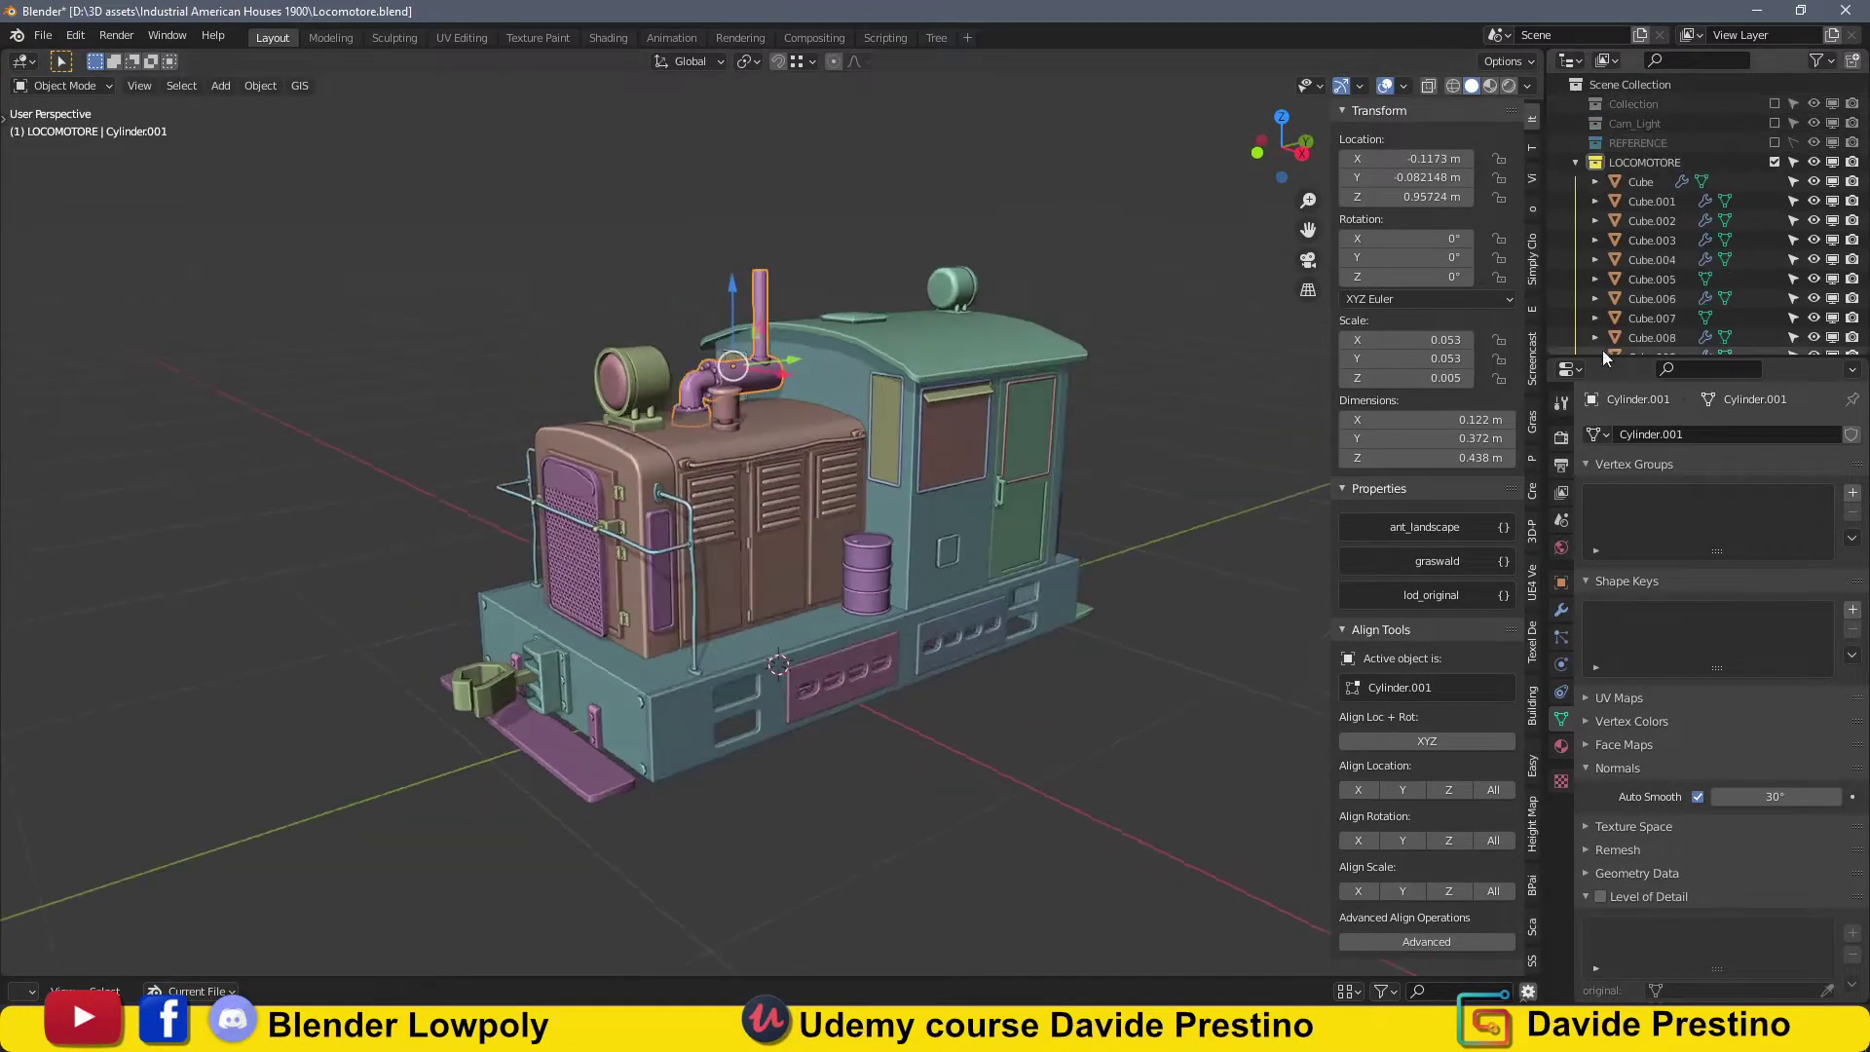
left_click_drag(1603, 353, 1607, 916)
left_click_drag(1617, 93, 1611, 789)
mouse_move(1610, 918)
left_mouse_down()
mouse_move(1728, 210)
mouse_move(1730, 918)
left_mouse_up()
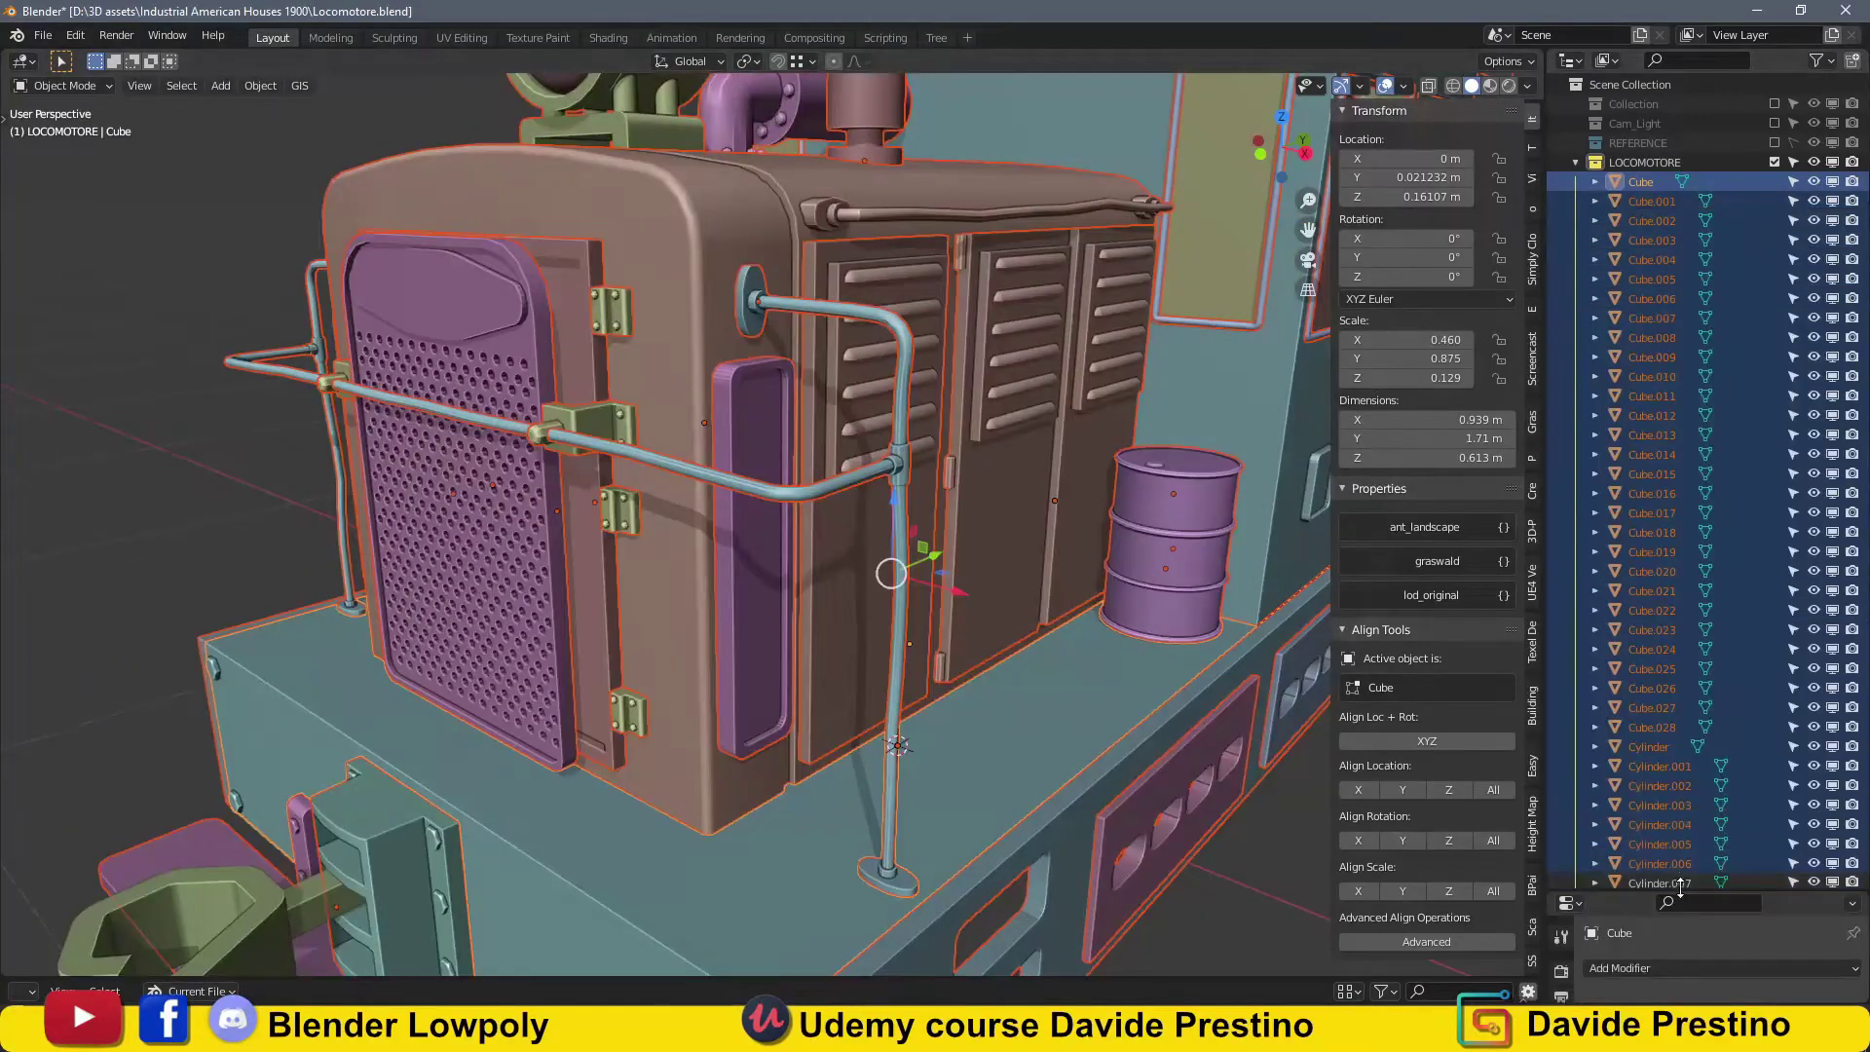
scroll(821, 352, "down", 3)
scroll(798, 384, "down", 3)
scroll(872, 401, "down", 2)
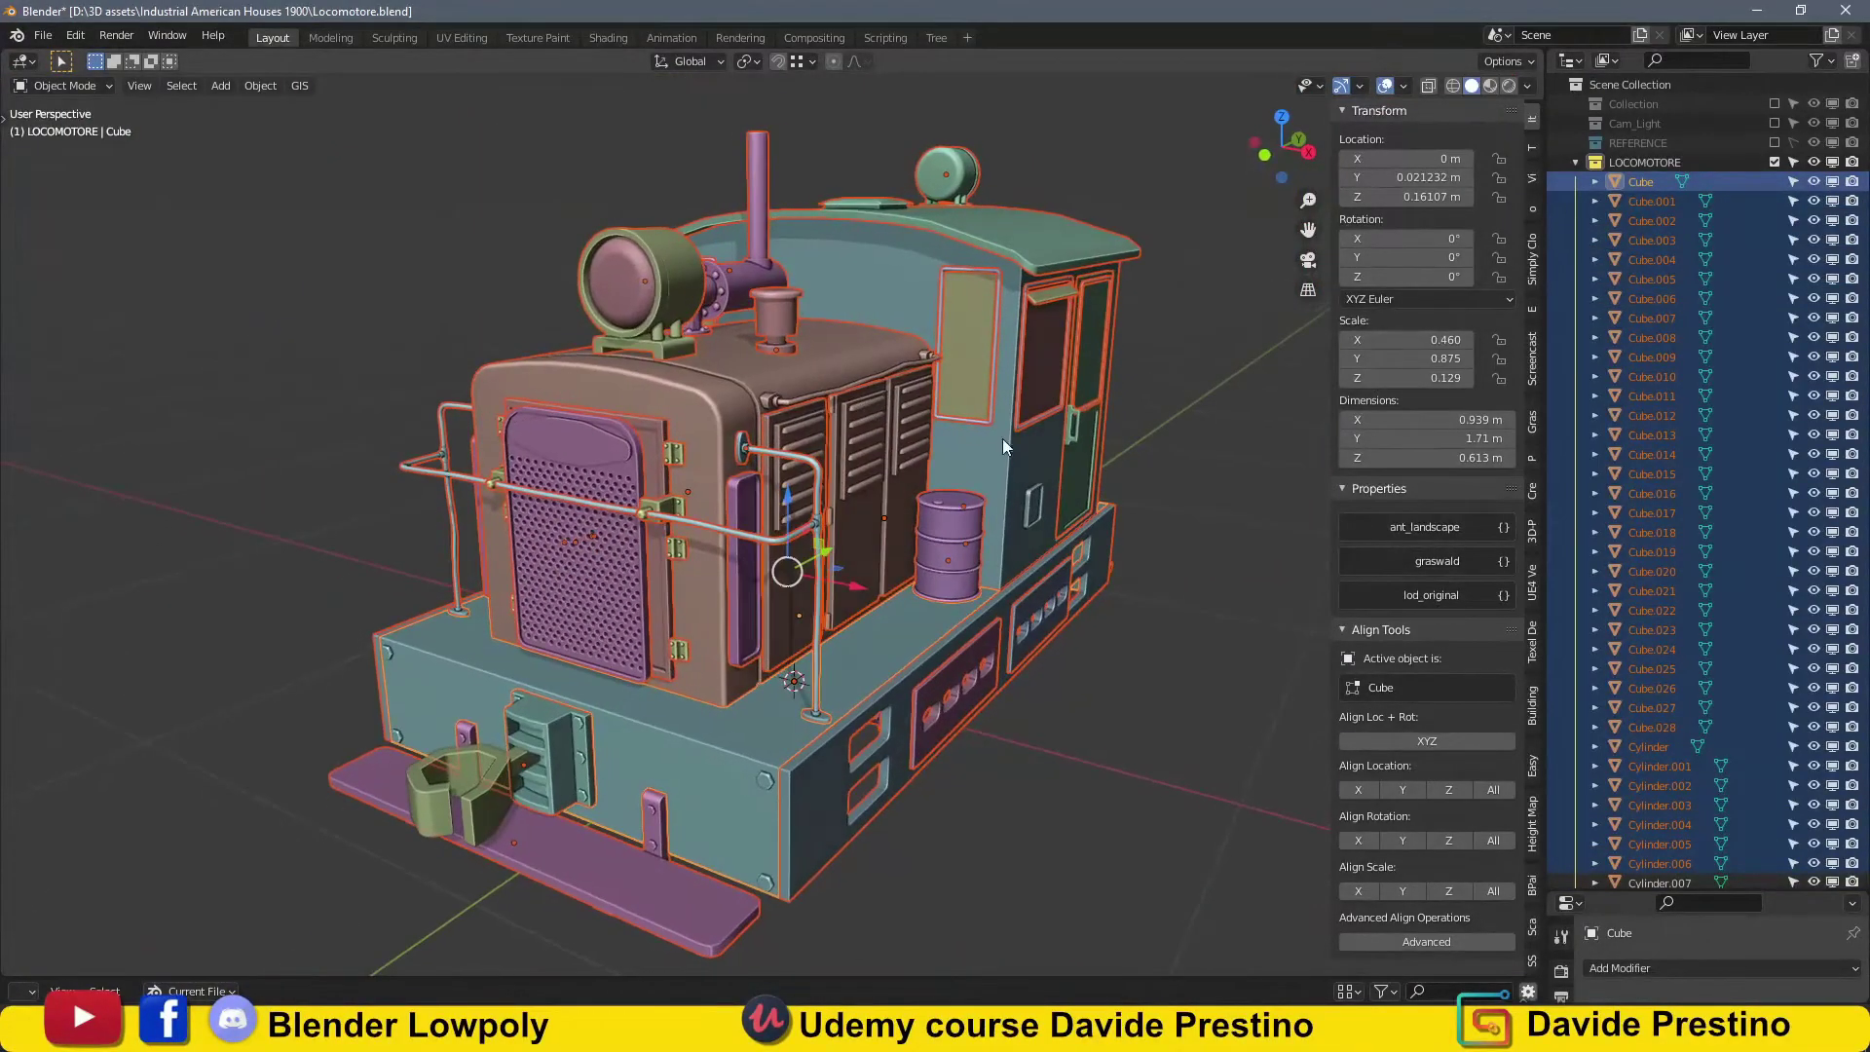
left_click(462, 37)
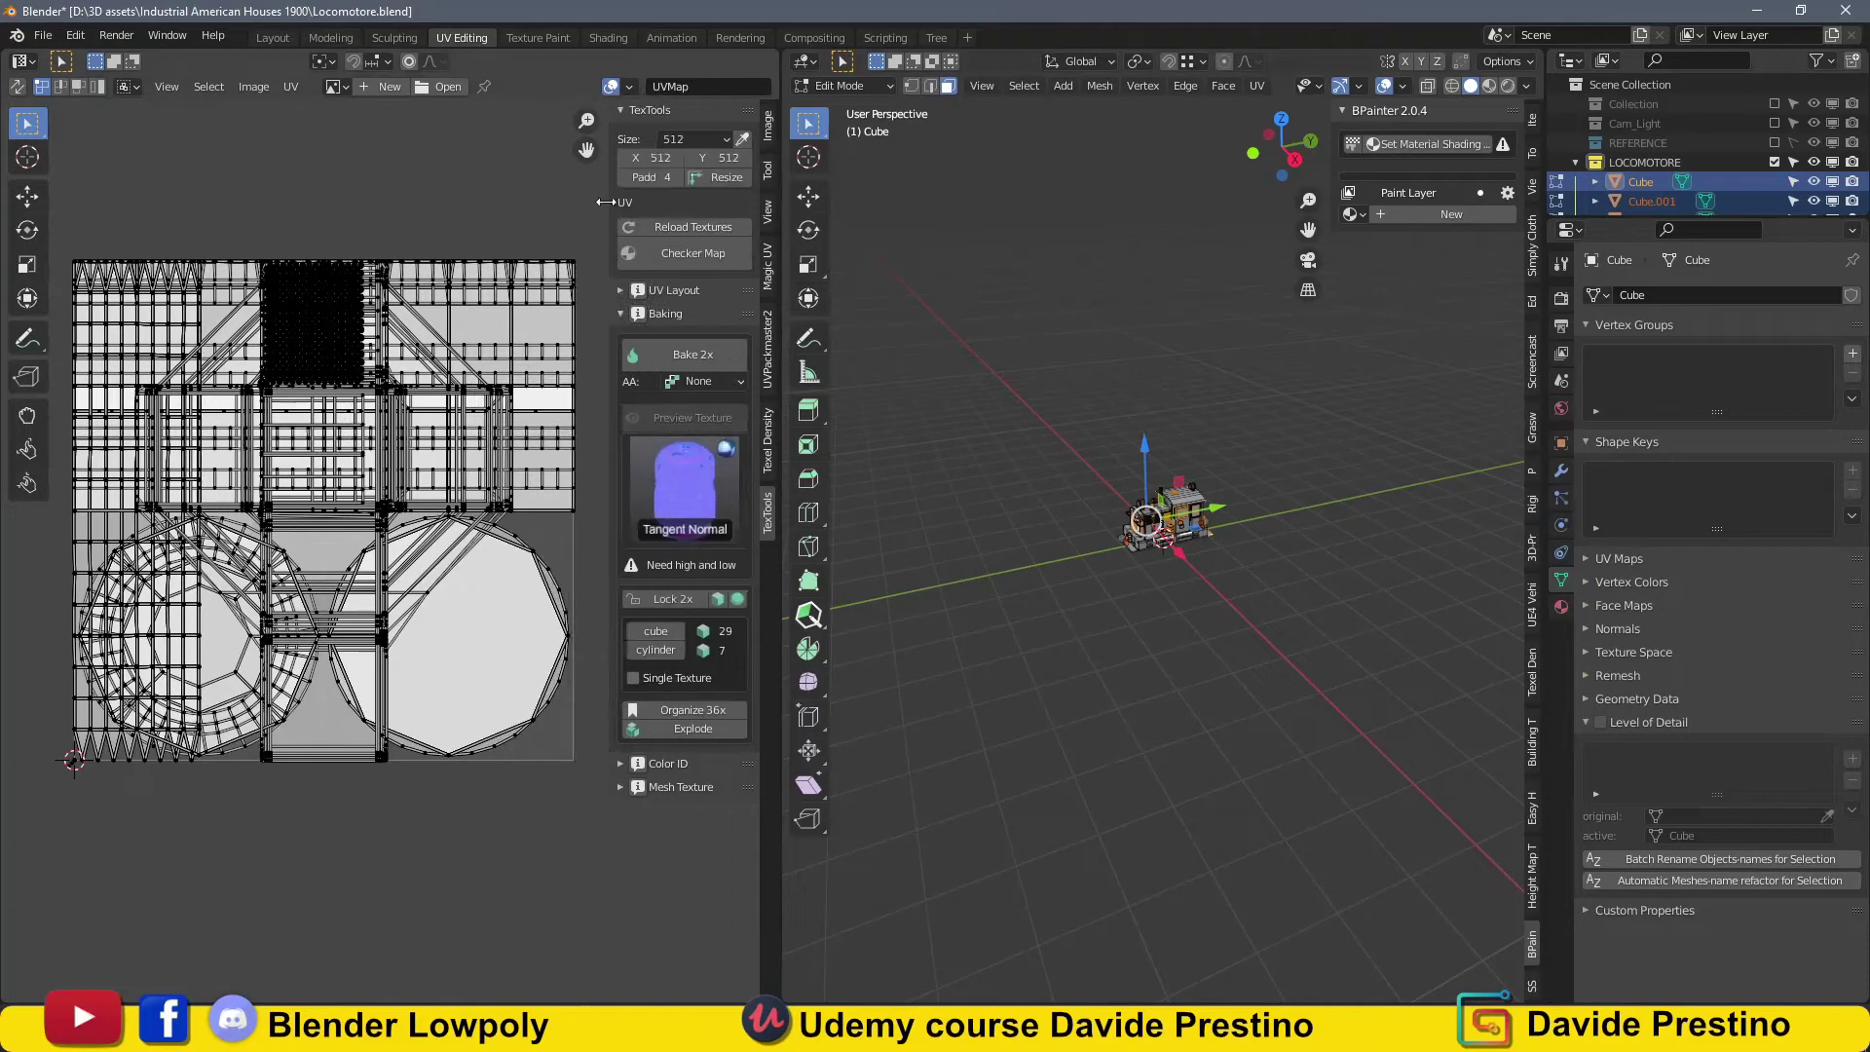
scroll(913, 469, "up", 3)
scroll(914, 470, "up", 3)
left_click(272, 37)
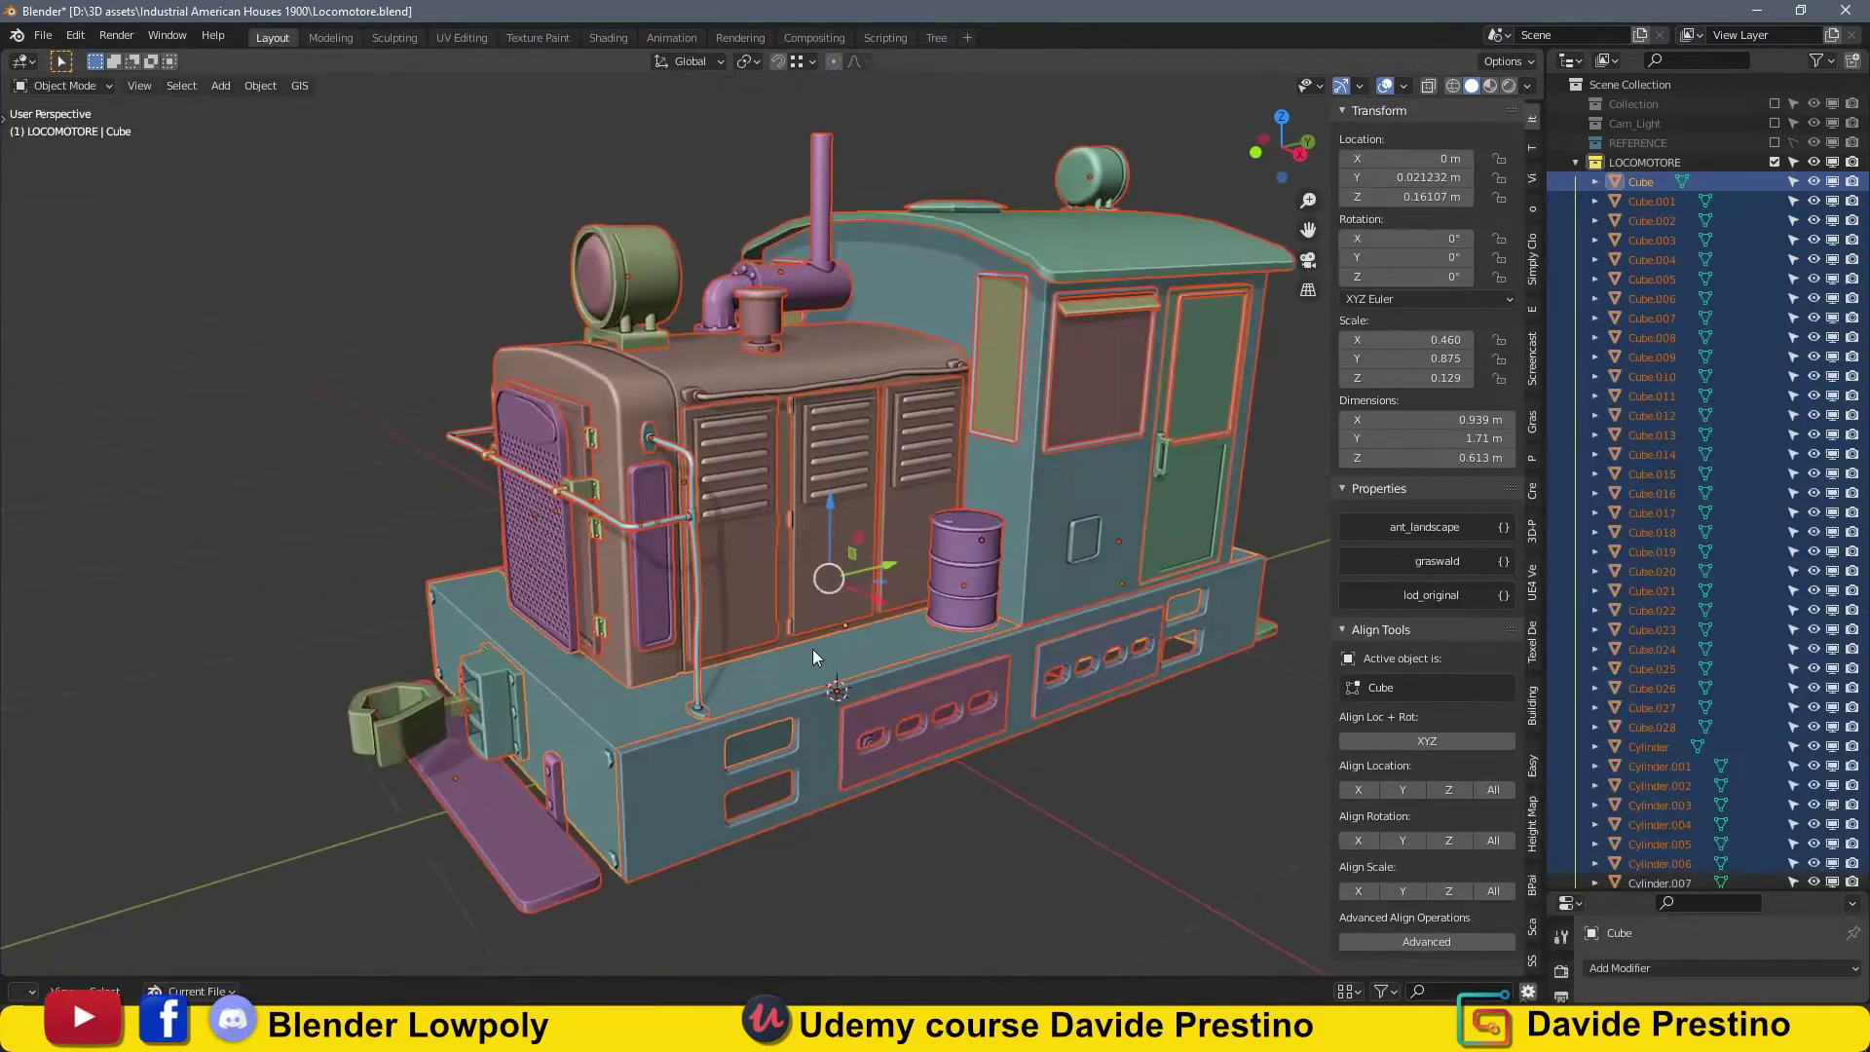
Shift-select the locomotive's frame, steps and underside pieces, orbiting beneath it.
middle_click_drag(812, 649, 634, 622)
left_click(634, 622)
left_click(884, 654, "shift")
mouse_move(919, 656)
middle_mouse_down()
mouse_move(826, 655)
mouse_move(880, 663)
mouse_move(894, 633)
middle_mouse_up()
left_click(880, 663, "shift")
scroll(925, 696, "down", 5)
left_click(851, 621, "shift")
left_click(856, 617, "shift")
Move the chassis pieces, barrel and padlock box into a new hidden Base collection.
key("m")
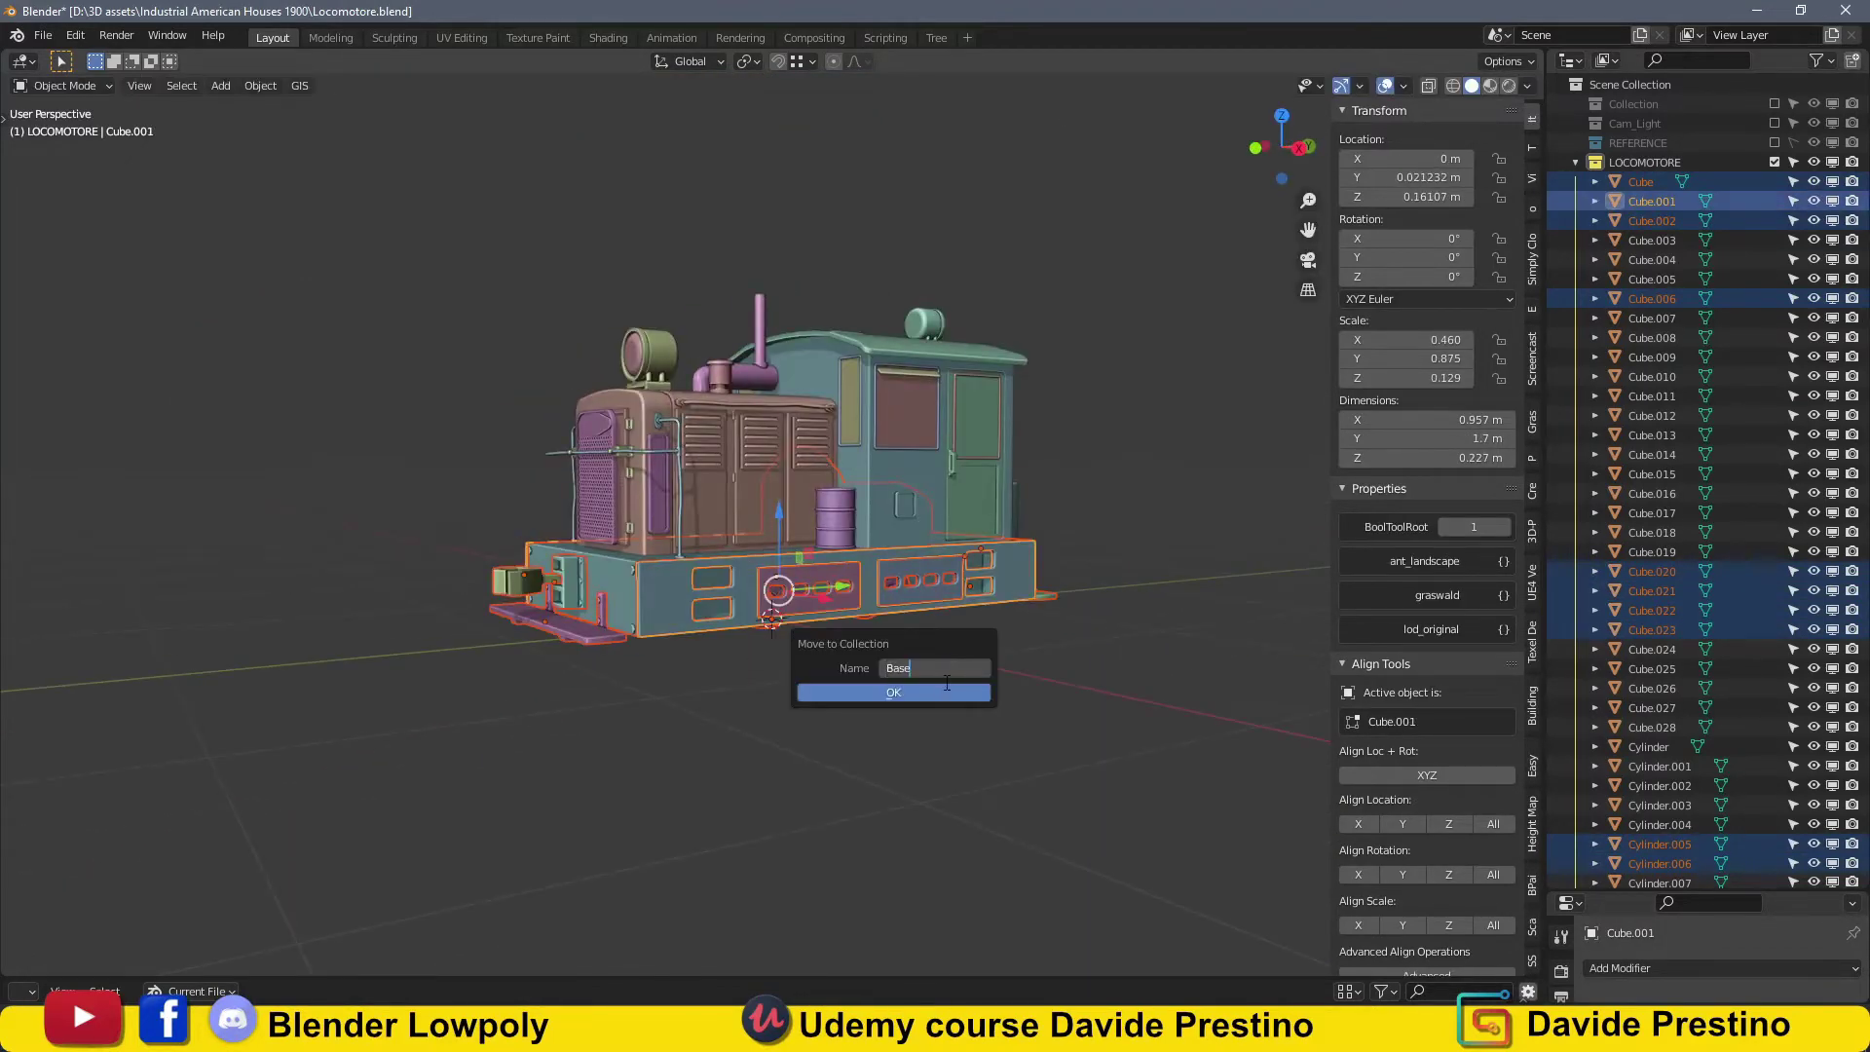
left_click(915, 694)
left_click(1811, 766)
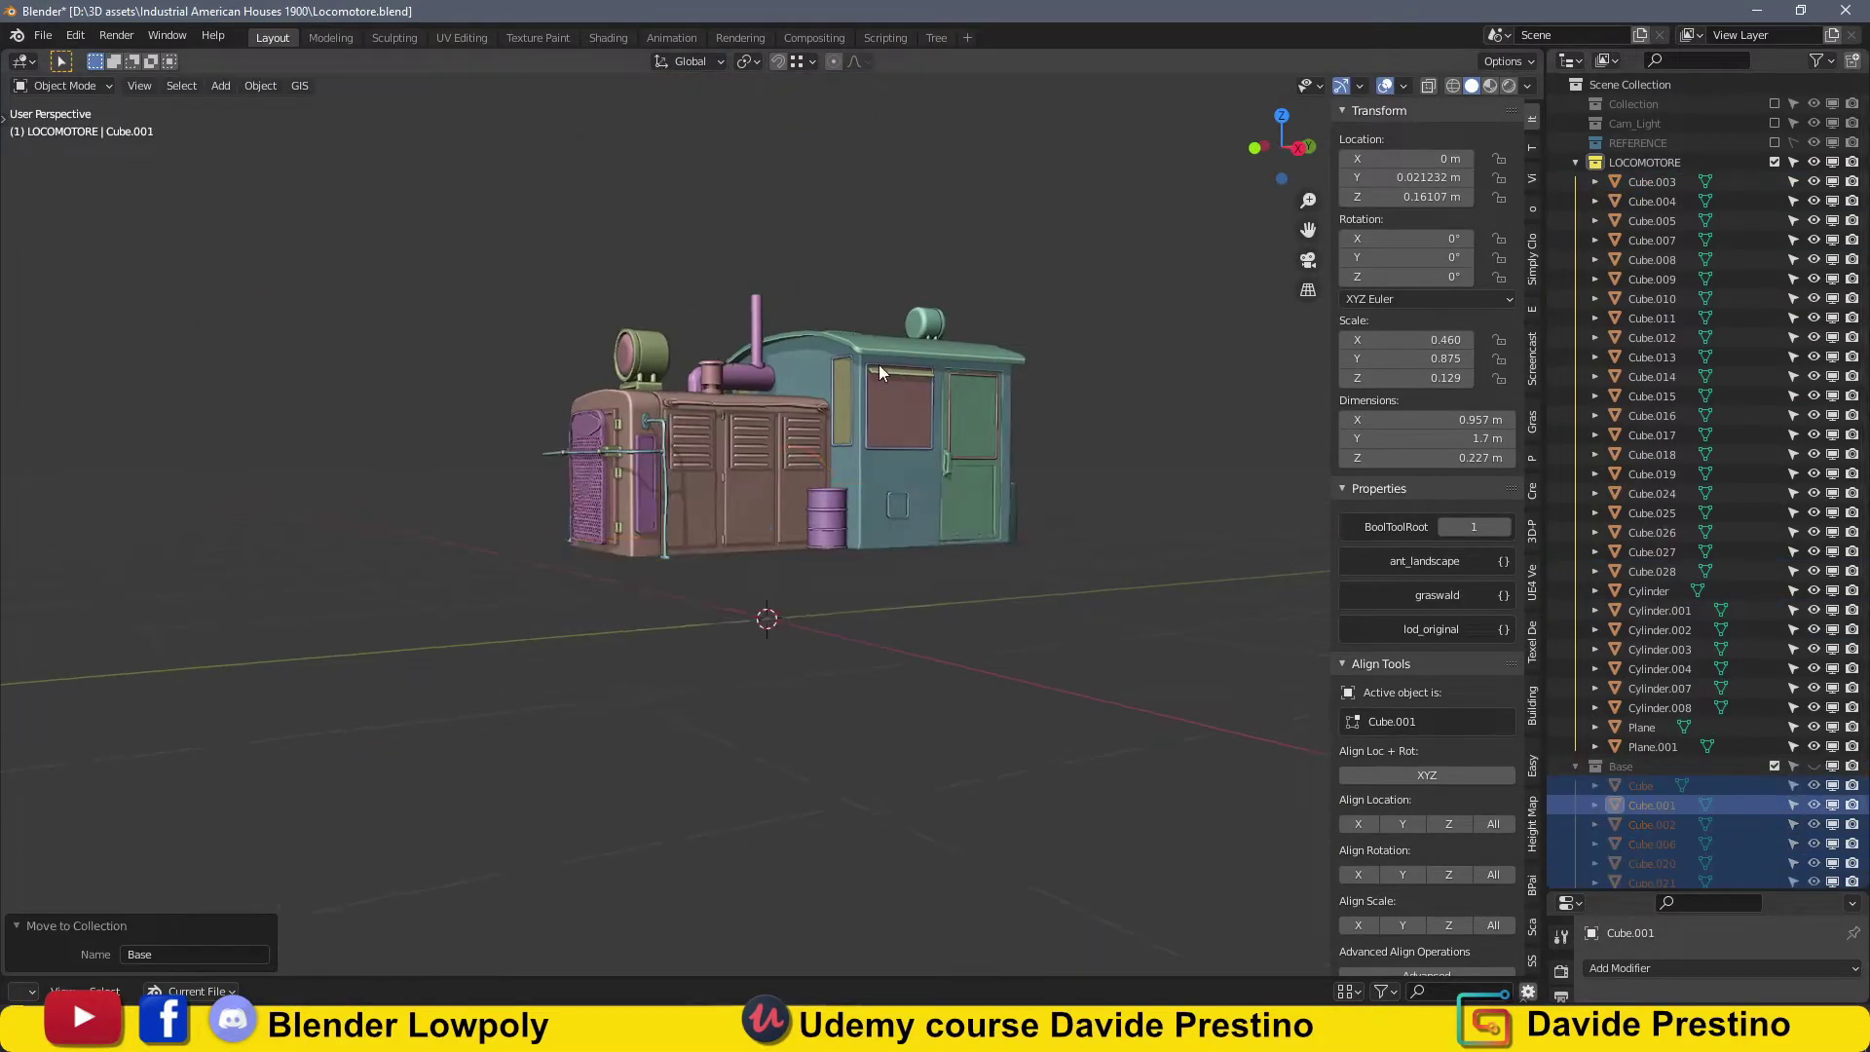
left_click(838, 521)
scroll(846, 552, "up", 5)
middle_click_drag(845, 551, 1053, 489)
scroll(668, 423, "up", 5)
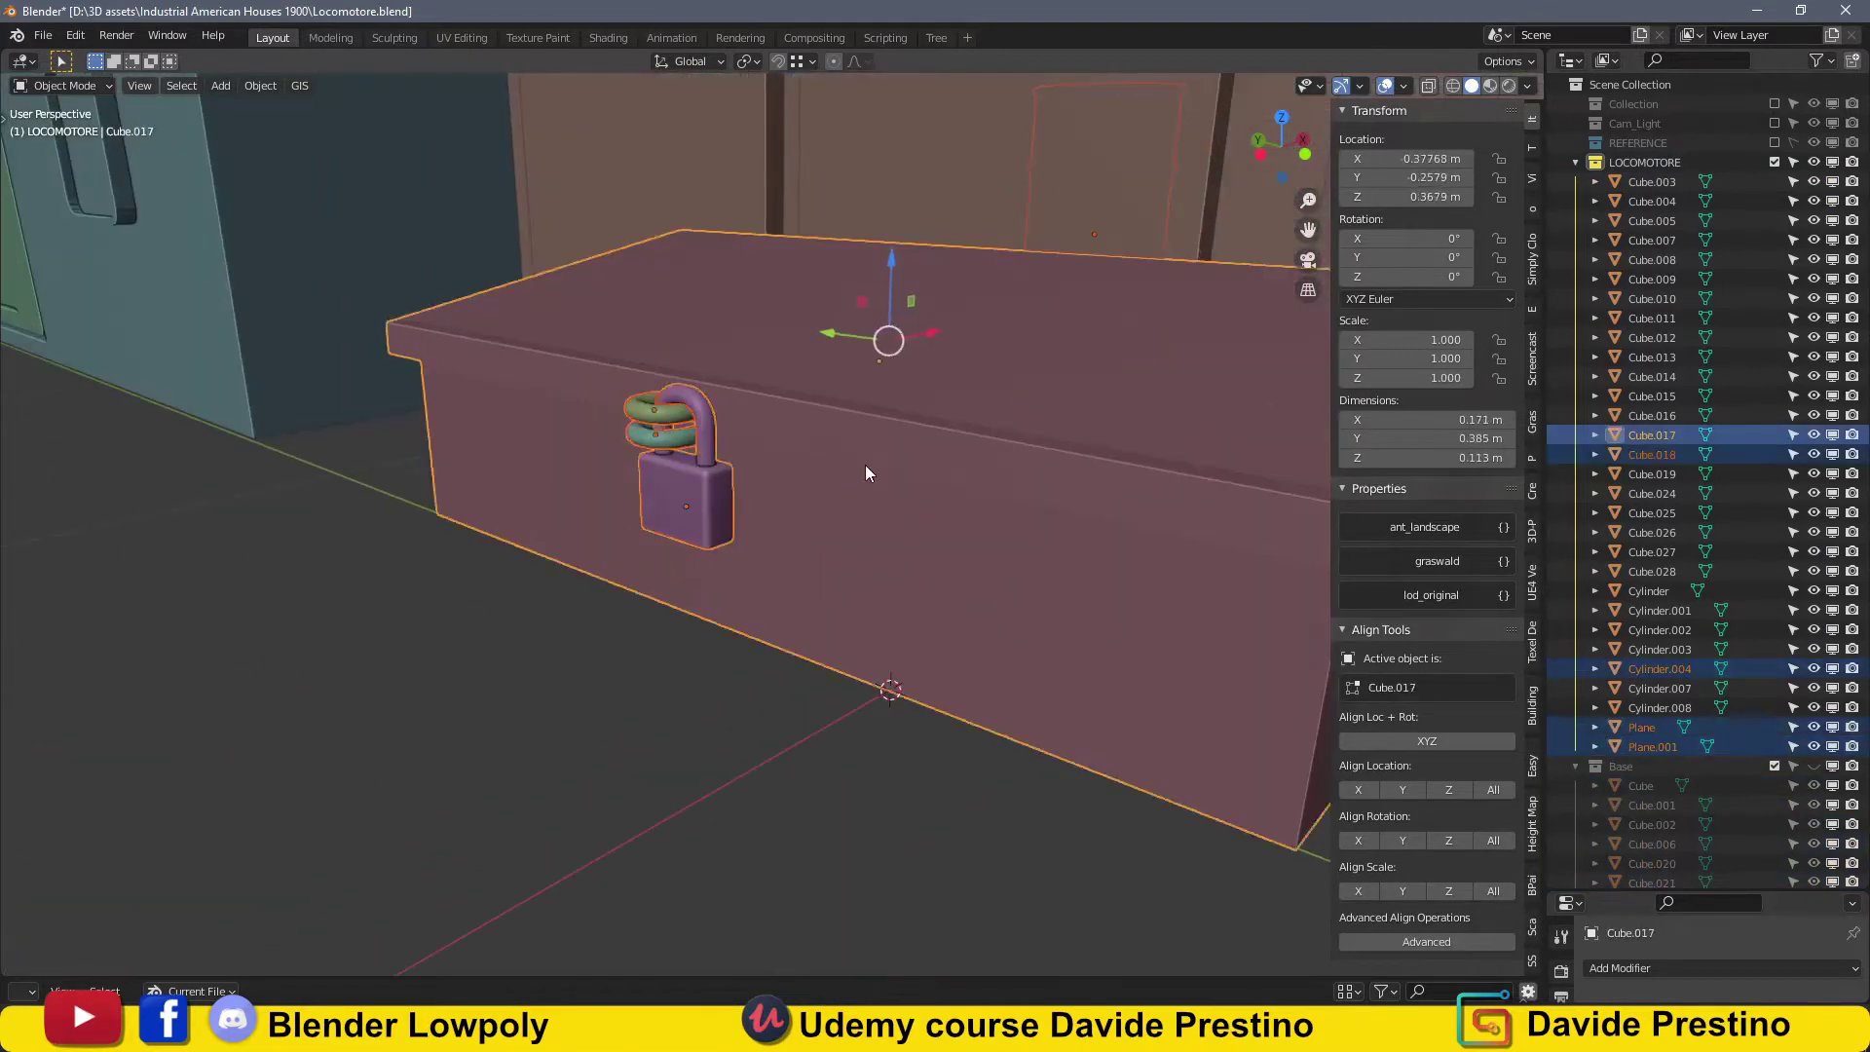
key("m")
left_click(806, 579)
Move the engine door, body, headlight and top plate into a new hidden Motore collection.
middle_click_drag(704, 411, 668, 364)
left_click(633, 290, "shift")
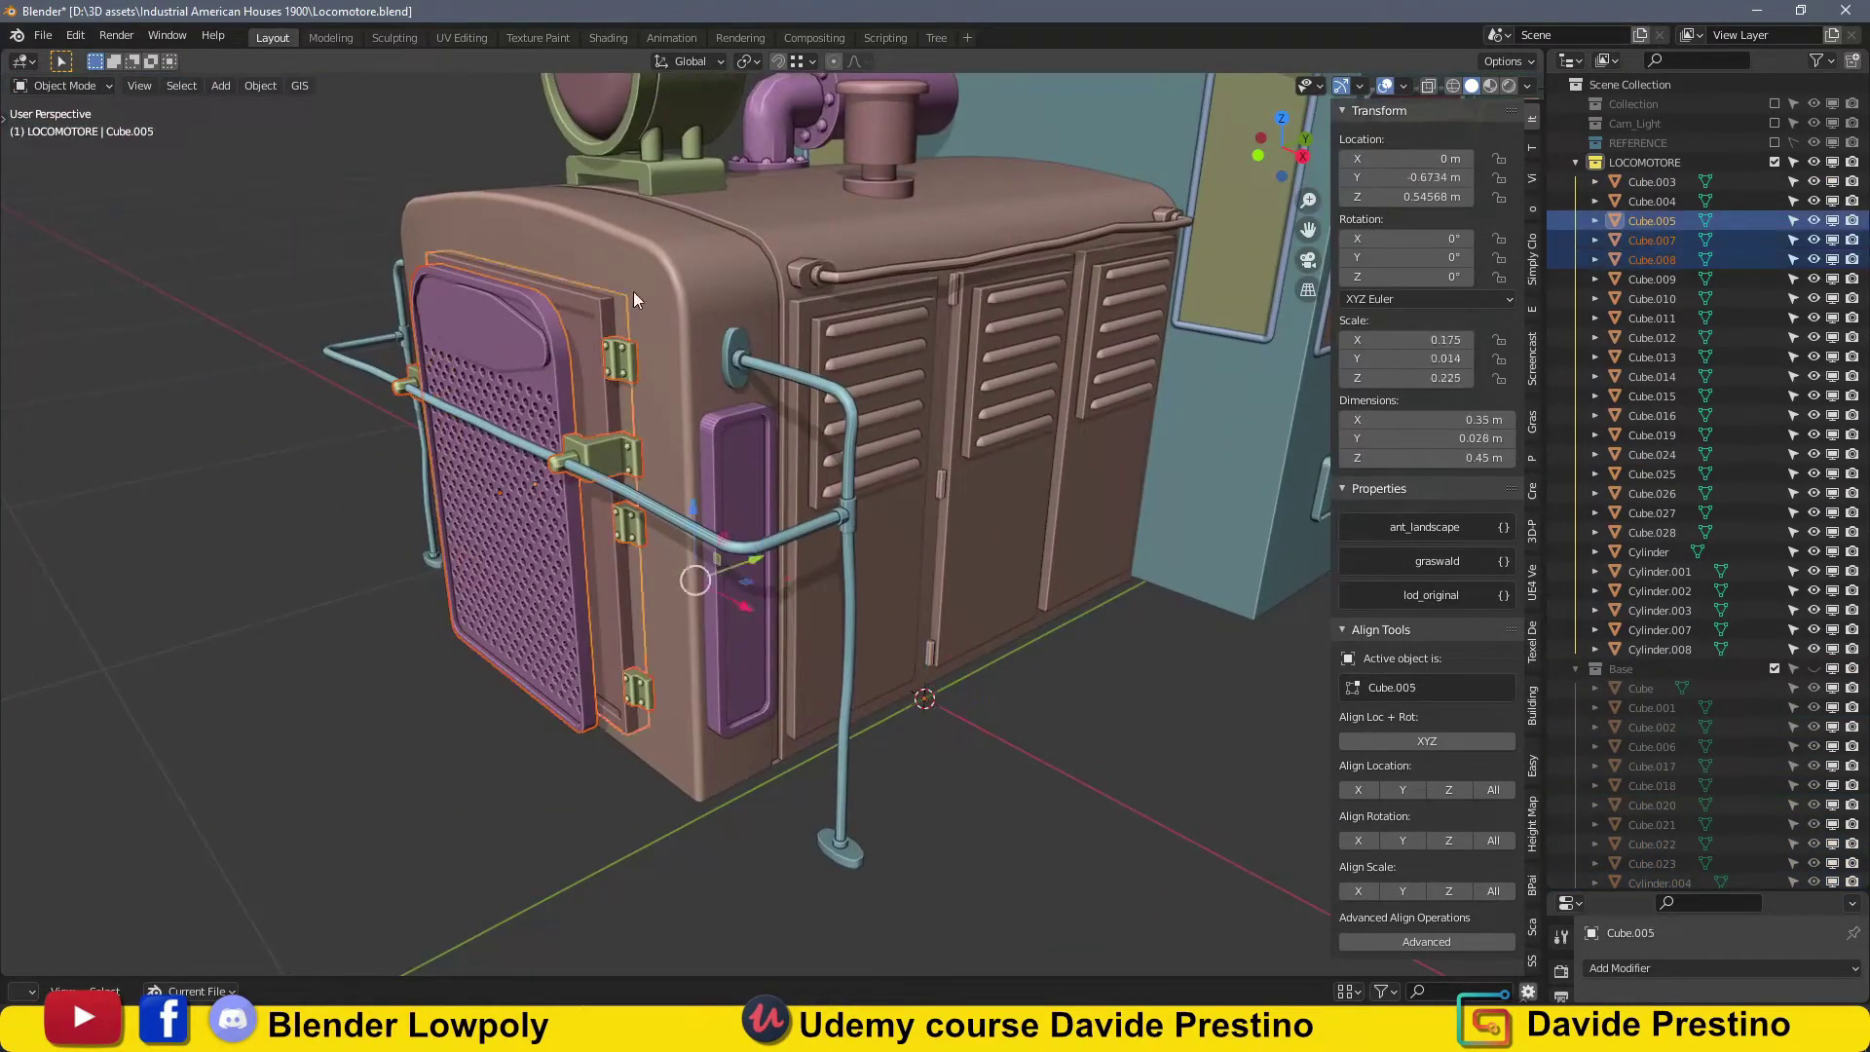
left_click(865, 288, "shift")
middle_click_drag(874, 306, 740, 409, "shift")
left_click(755, 343, "shift")
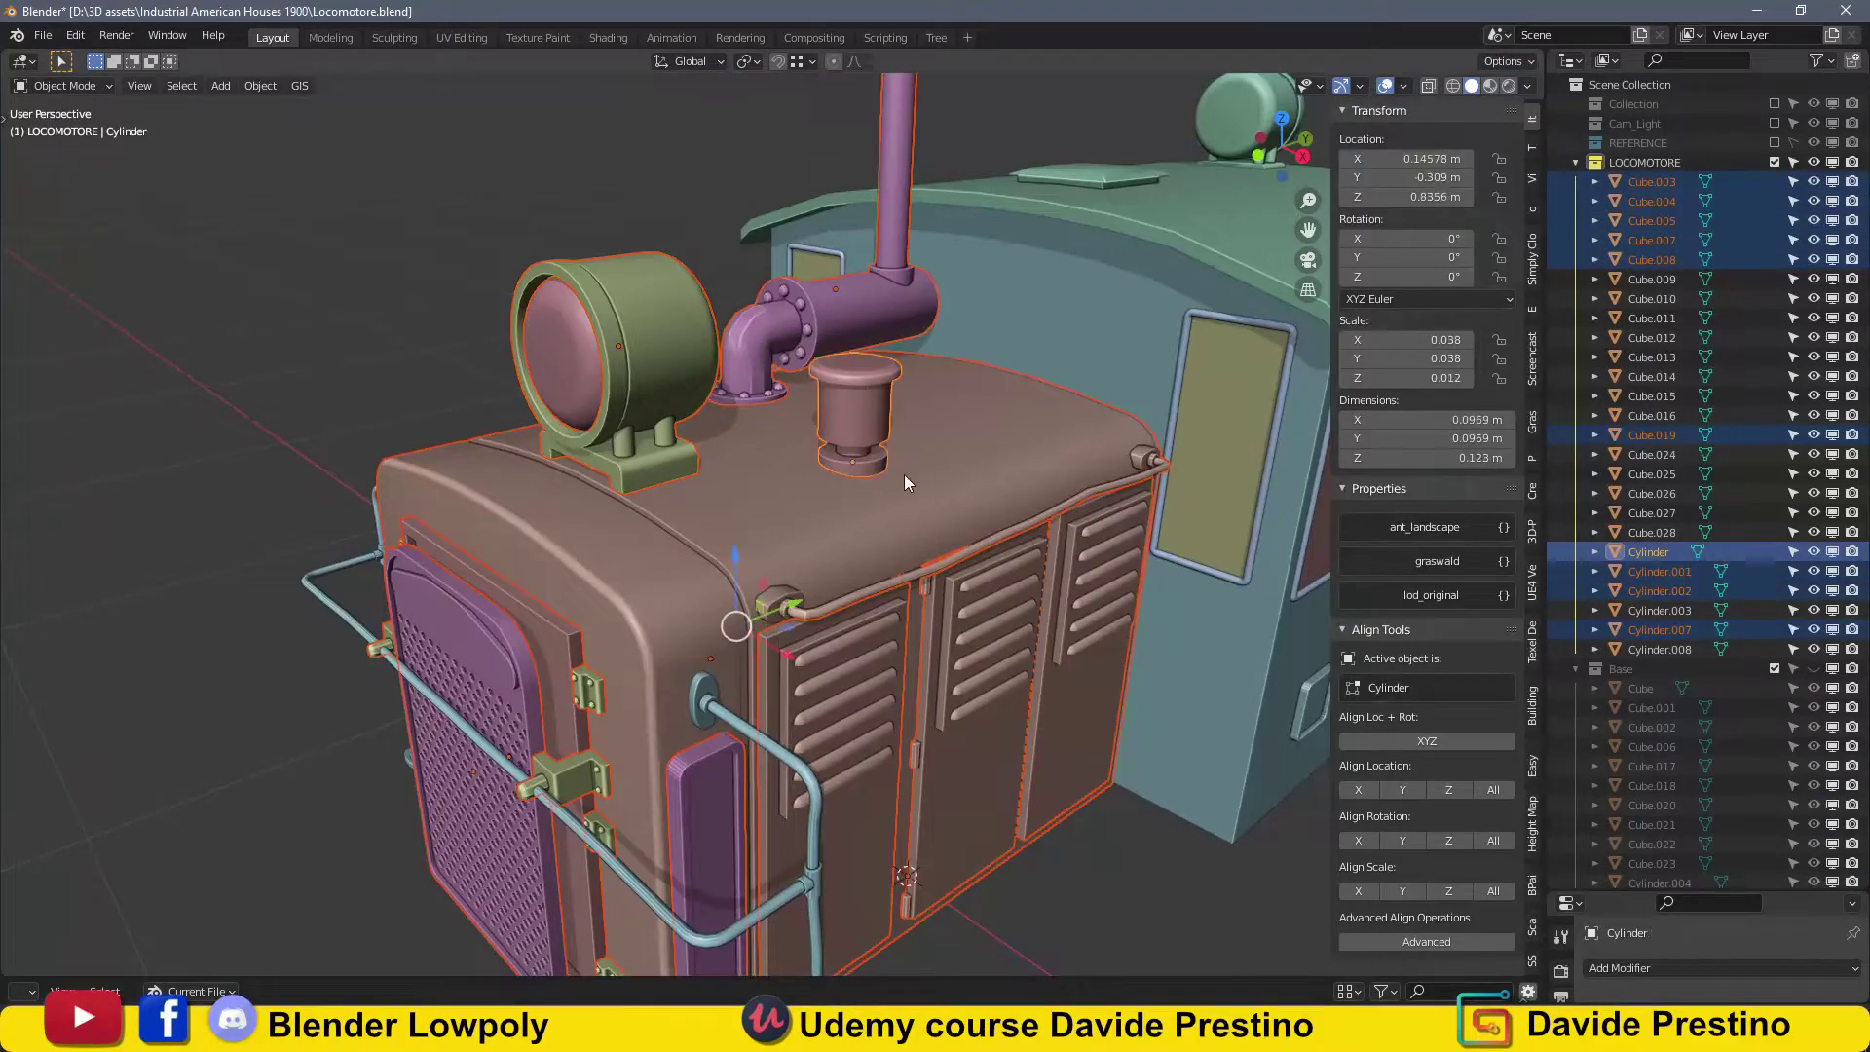
left_click(679, 392, "shift")
key("m")
type("Motore")
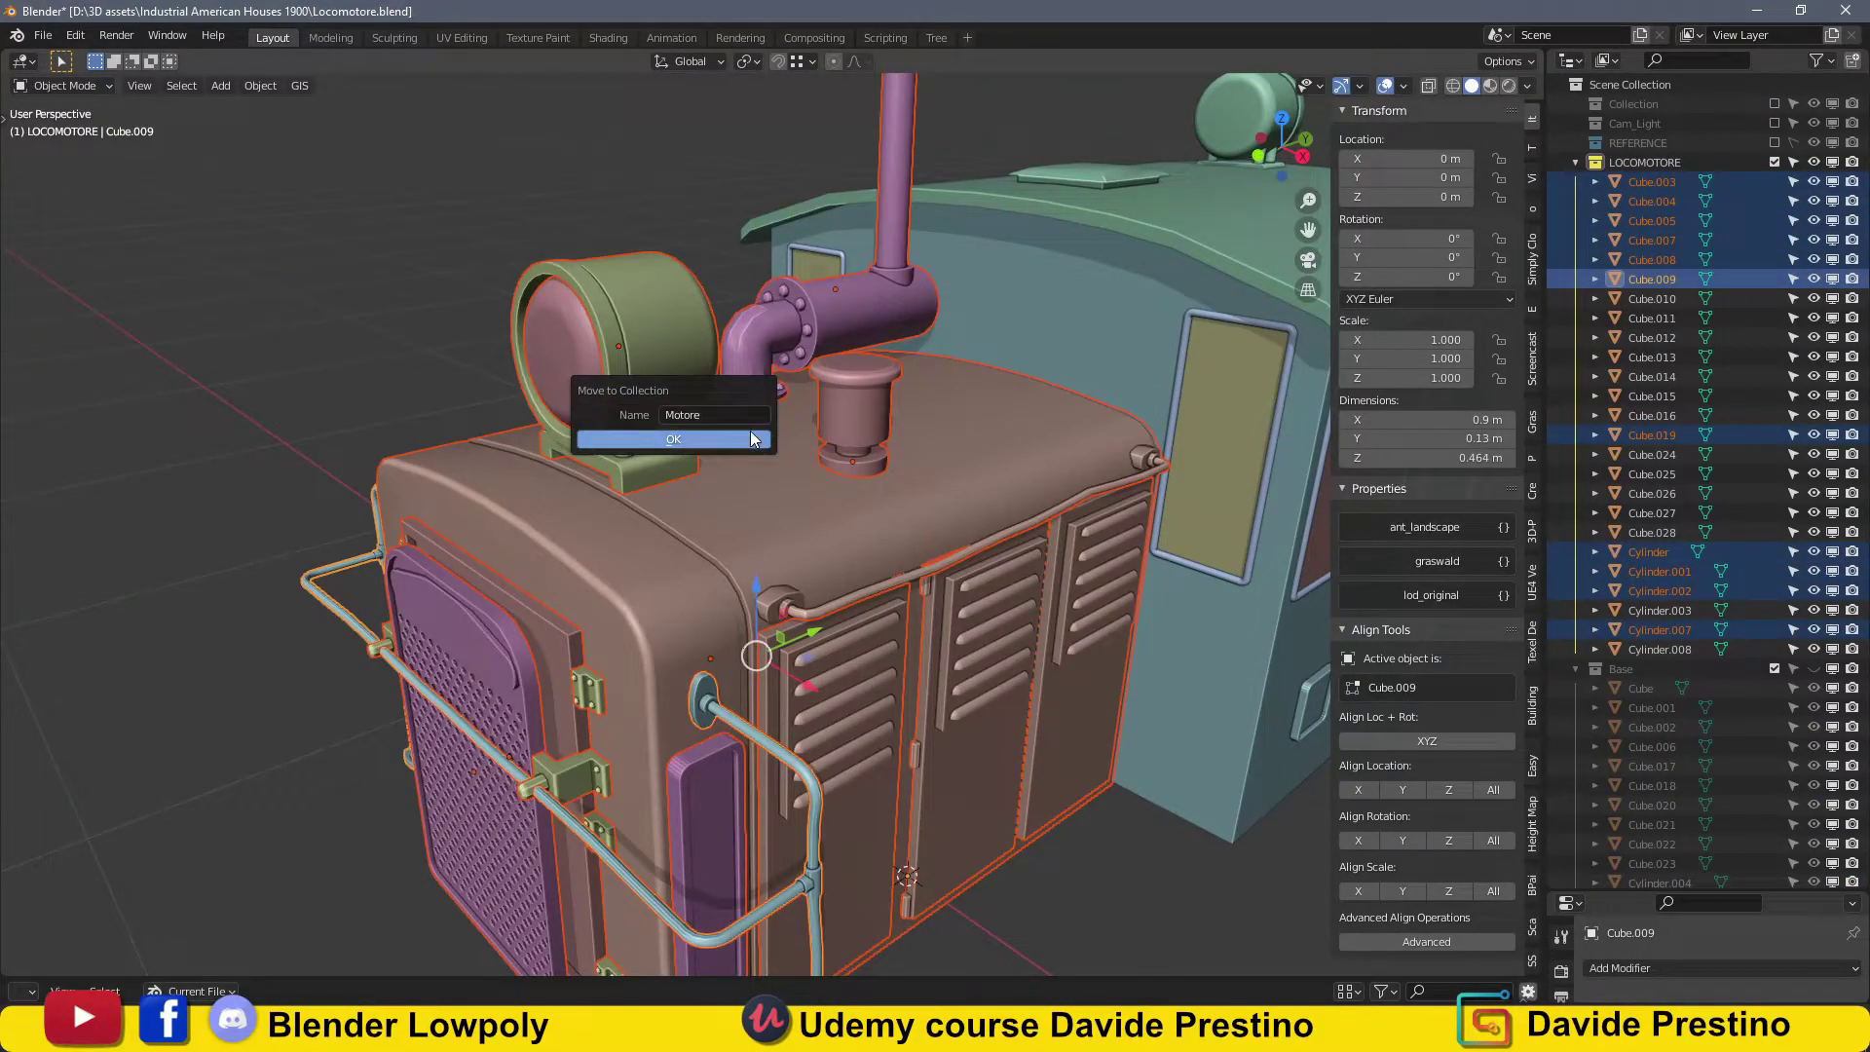
left_click(752, 438)
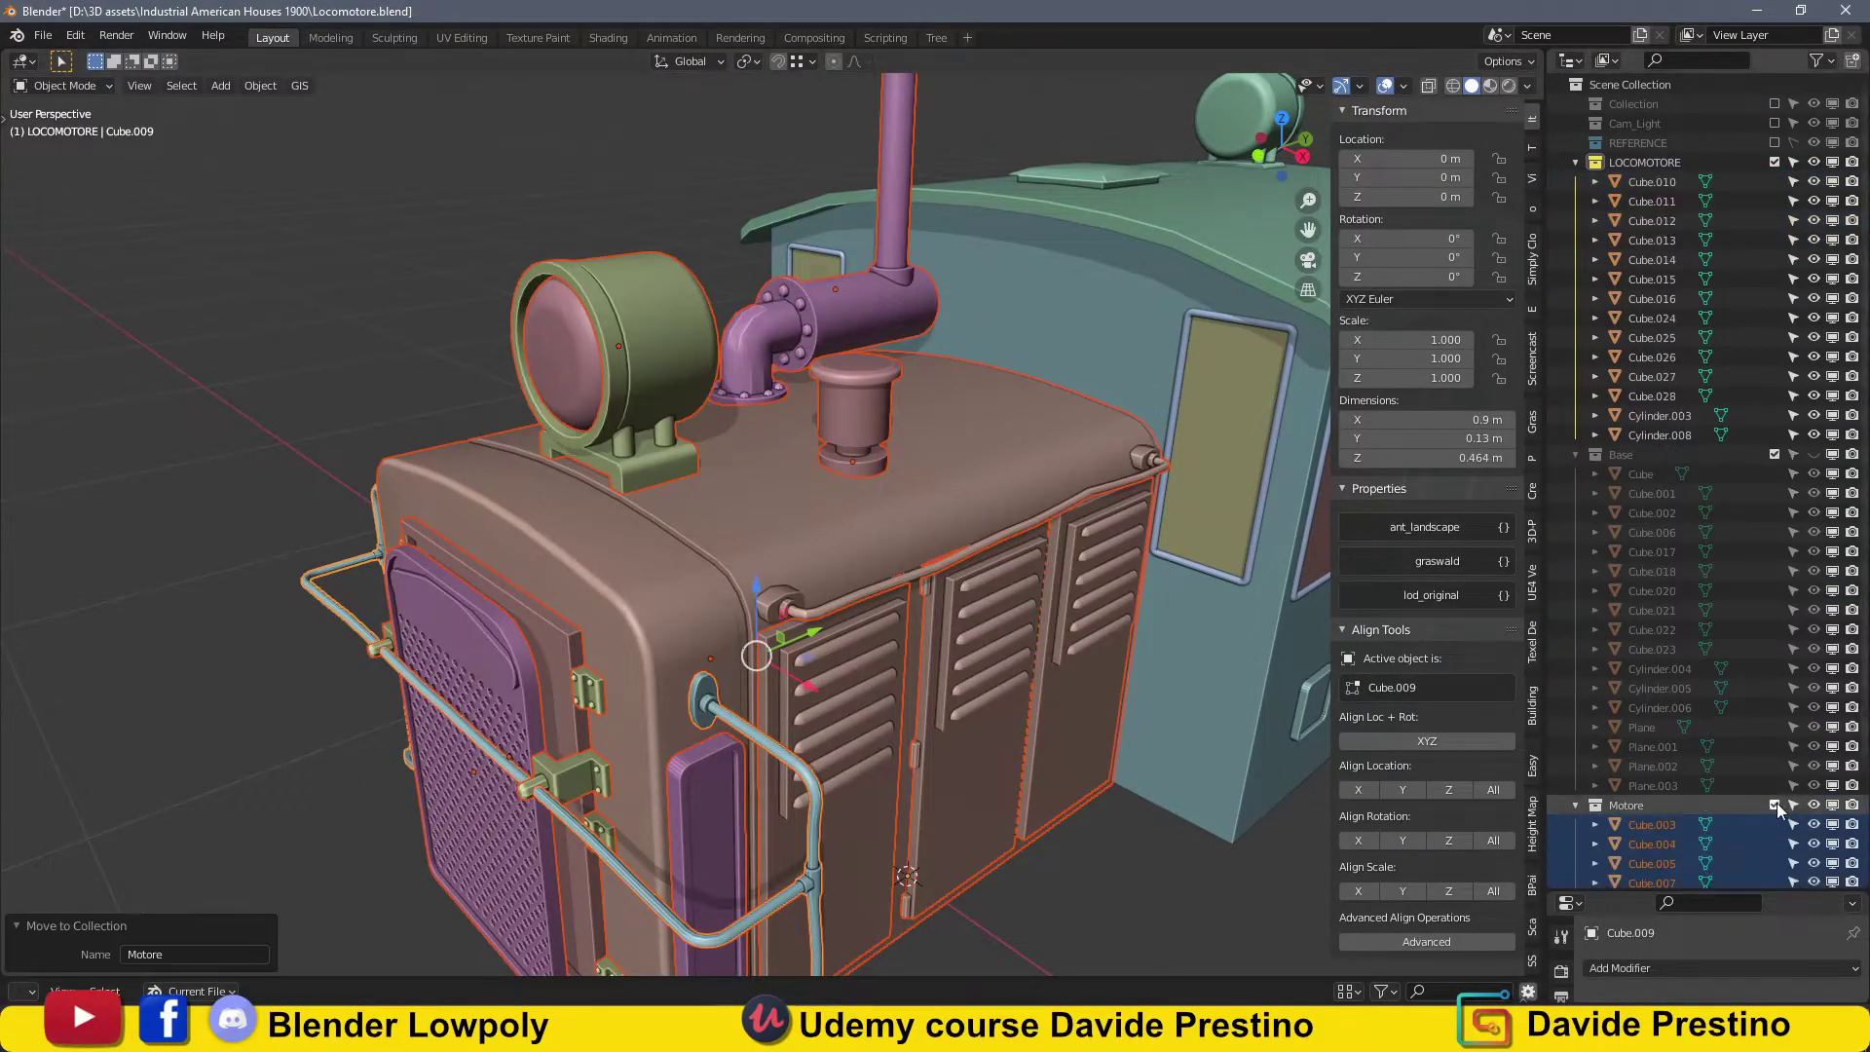
left_click(1773, 806)
left_click(1665, 163)
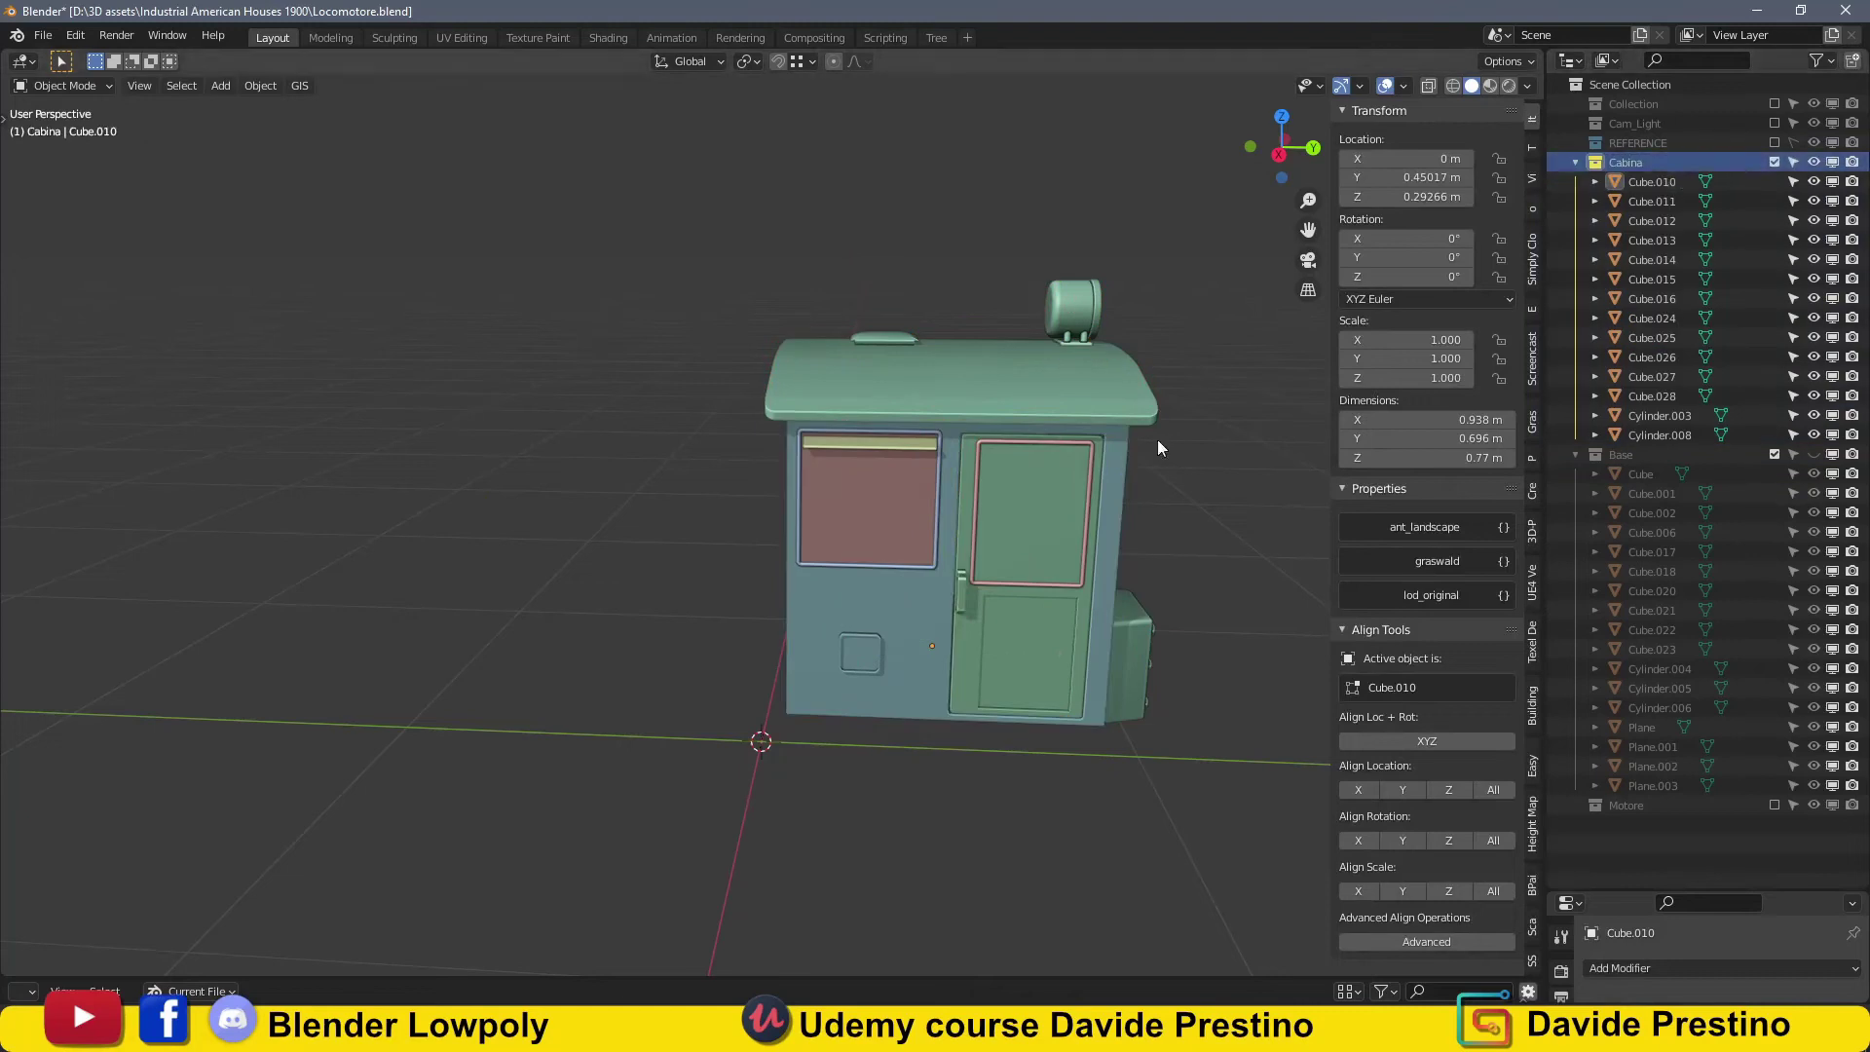
Link the Cabina material to every cabin object.
left_click_drag(1632, 900, 1646, 384)
left_click(1561, 730)
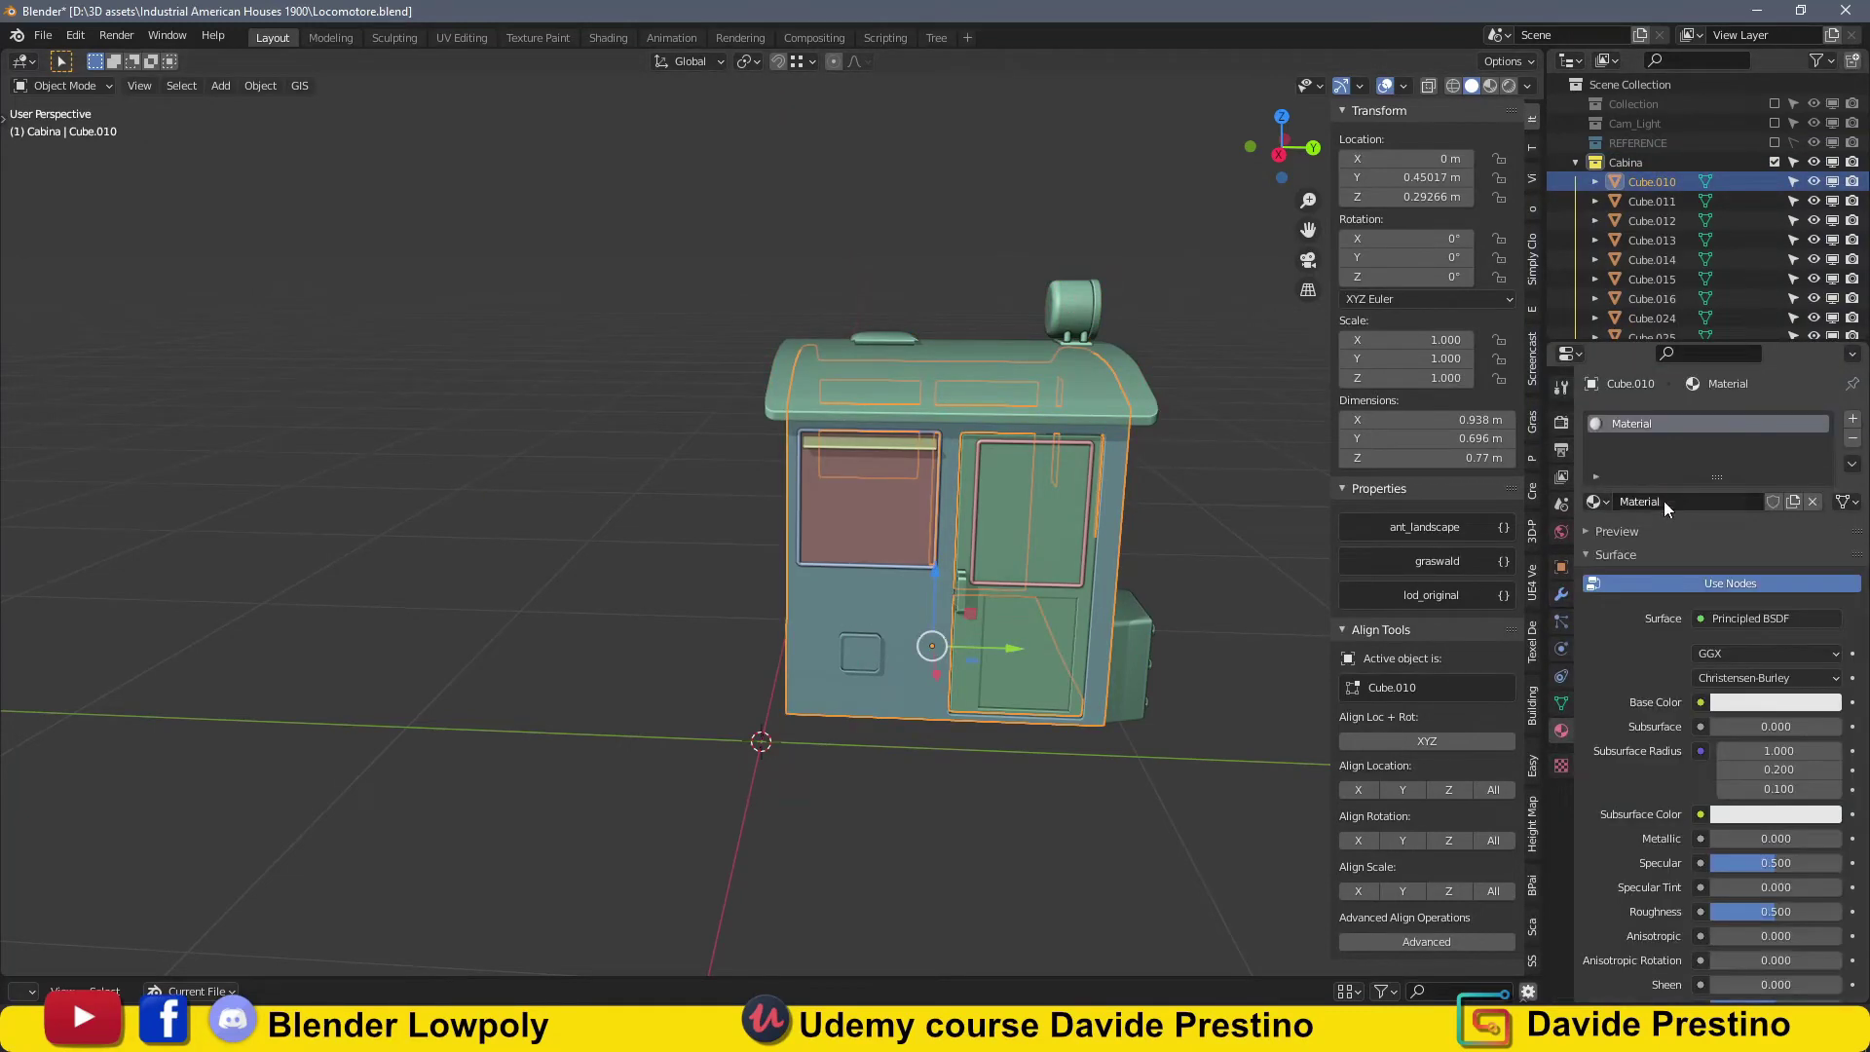
key("a")
key("ctrl+l")
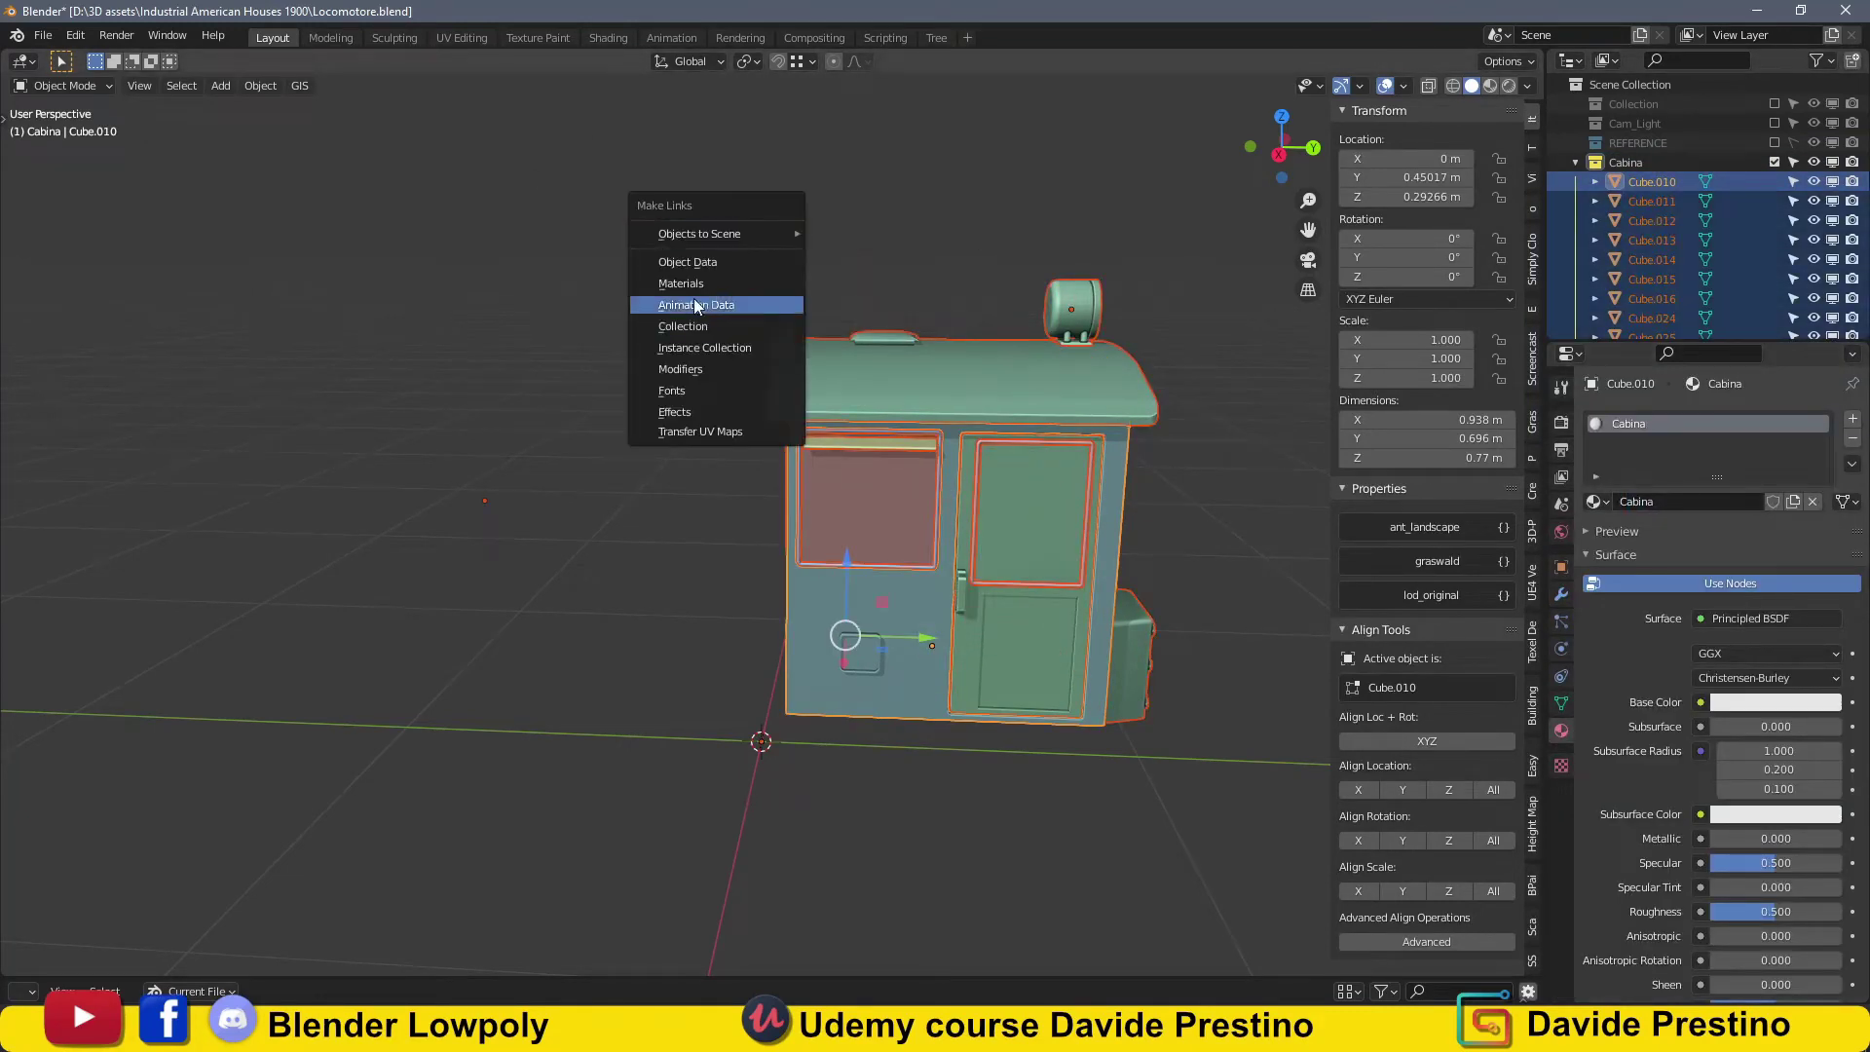
left_click(696, 285)
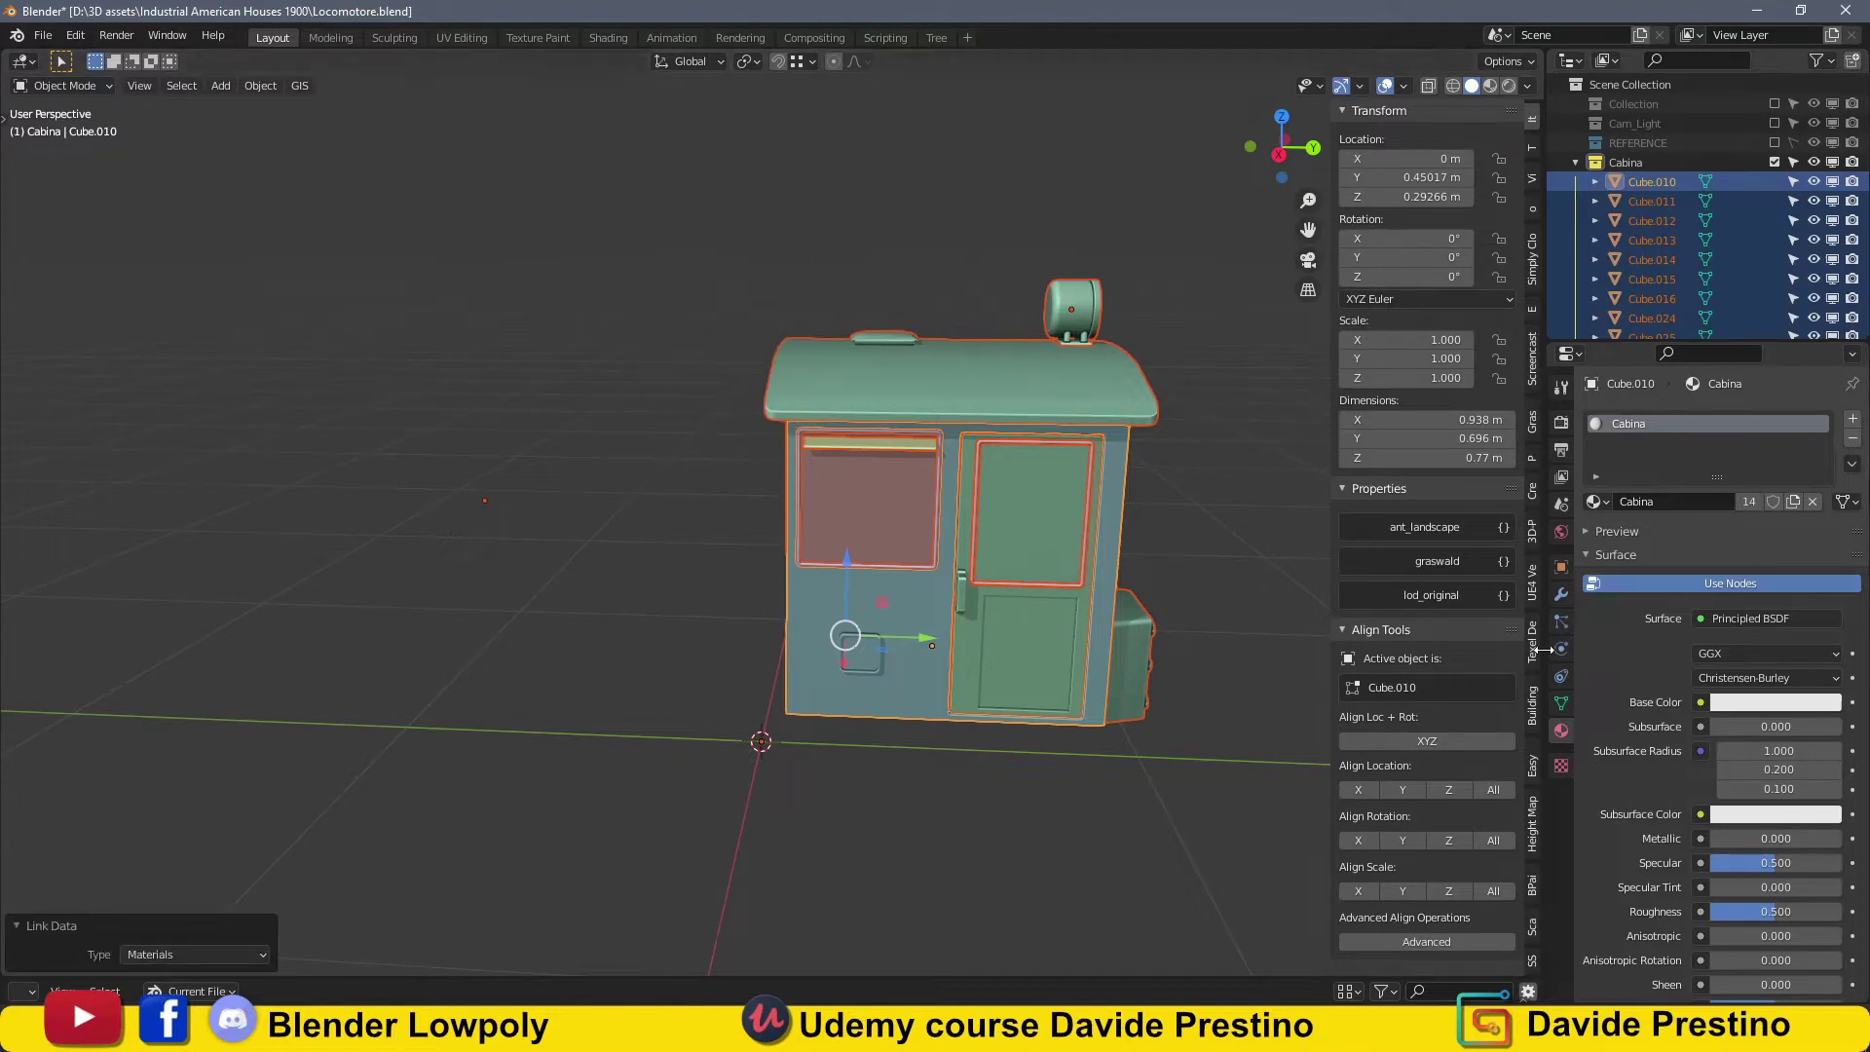
Delete the unwanted piece from the cabin.
left_click(1532, 361)
mouse_move(1217, 370)
middle_mouse_down()
mouse_move(862, 370)
mouse_move(510, 600)
middle_mouse_up()
left_click(935, 487)
key("Delete")
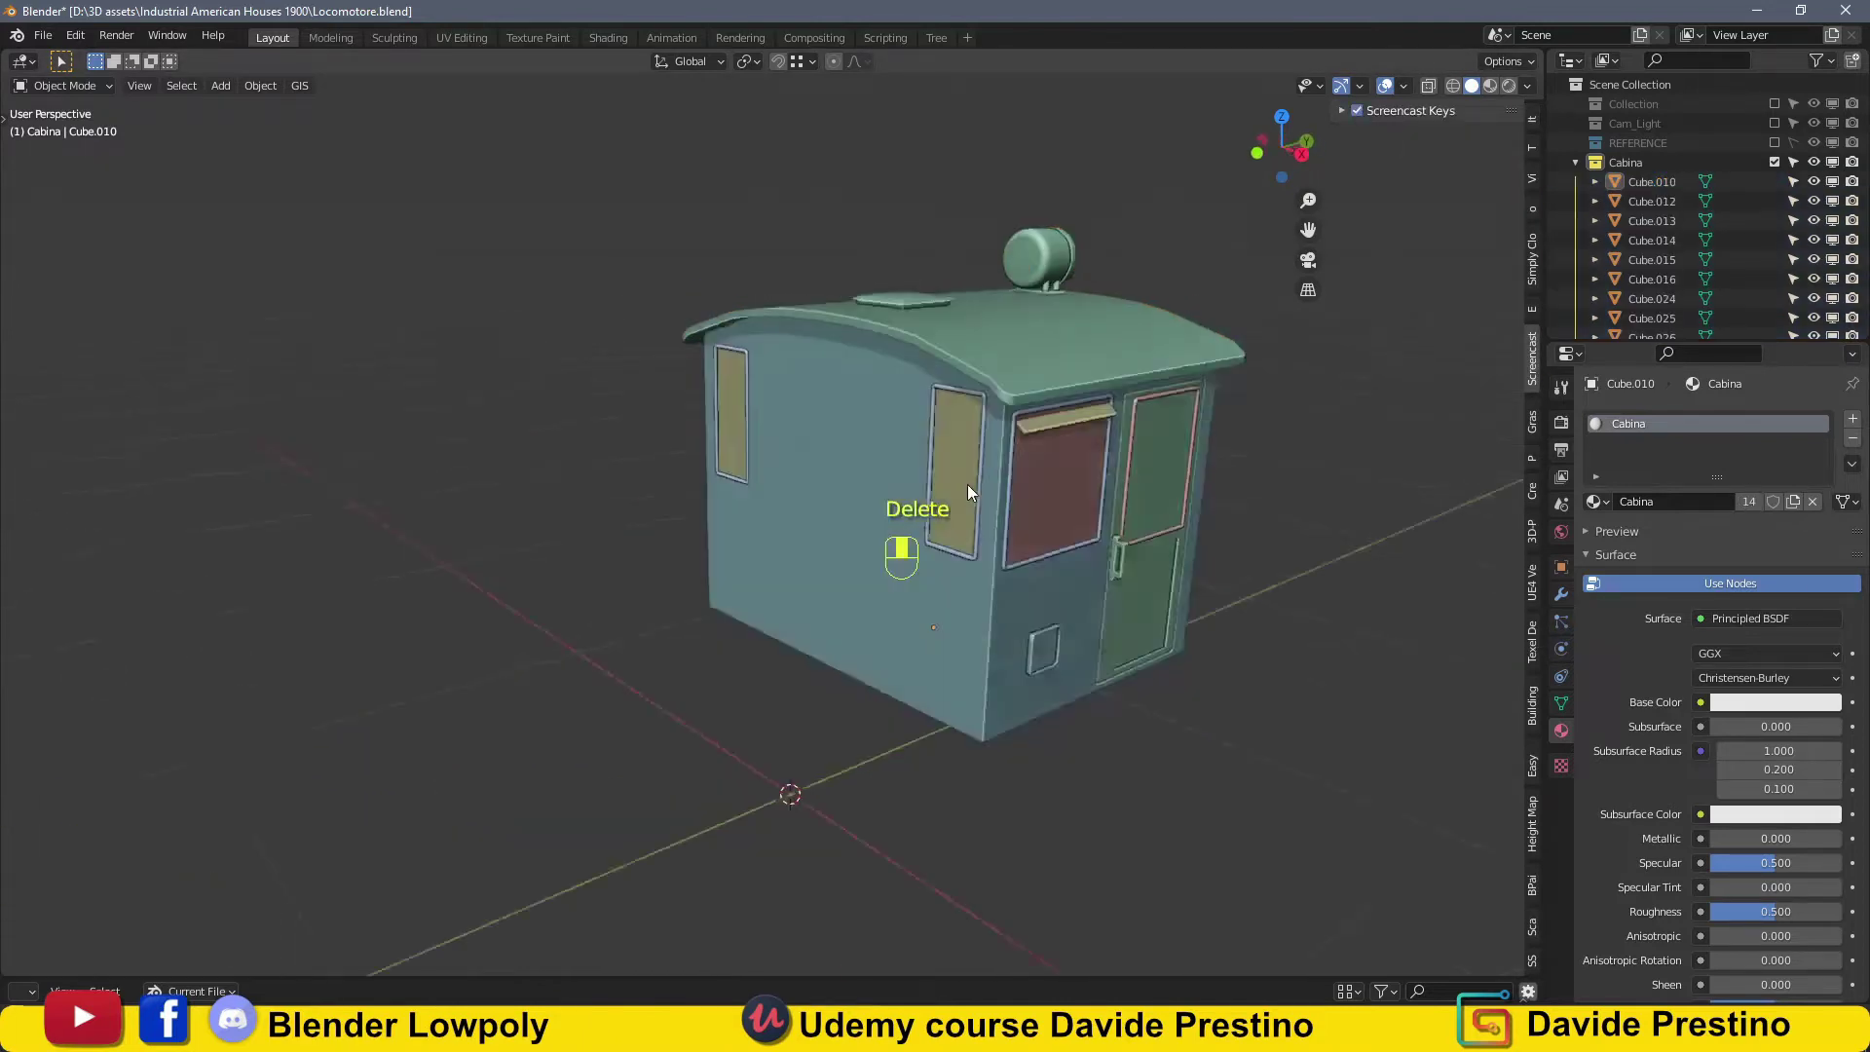
mouse_move(967, 483)
middle_mouse_down()
mouse_move(828, 492)
mouse_move(956, 323)
middle_mouse_up()
Apply rotation and scale to the cabin parts and Smart UV Project them.
left_click(461, 37)
key("a")
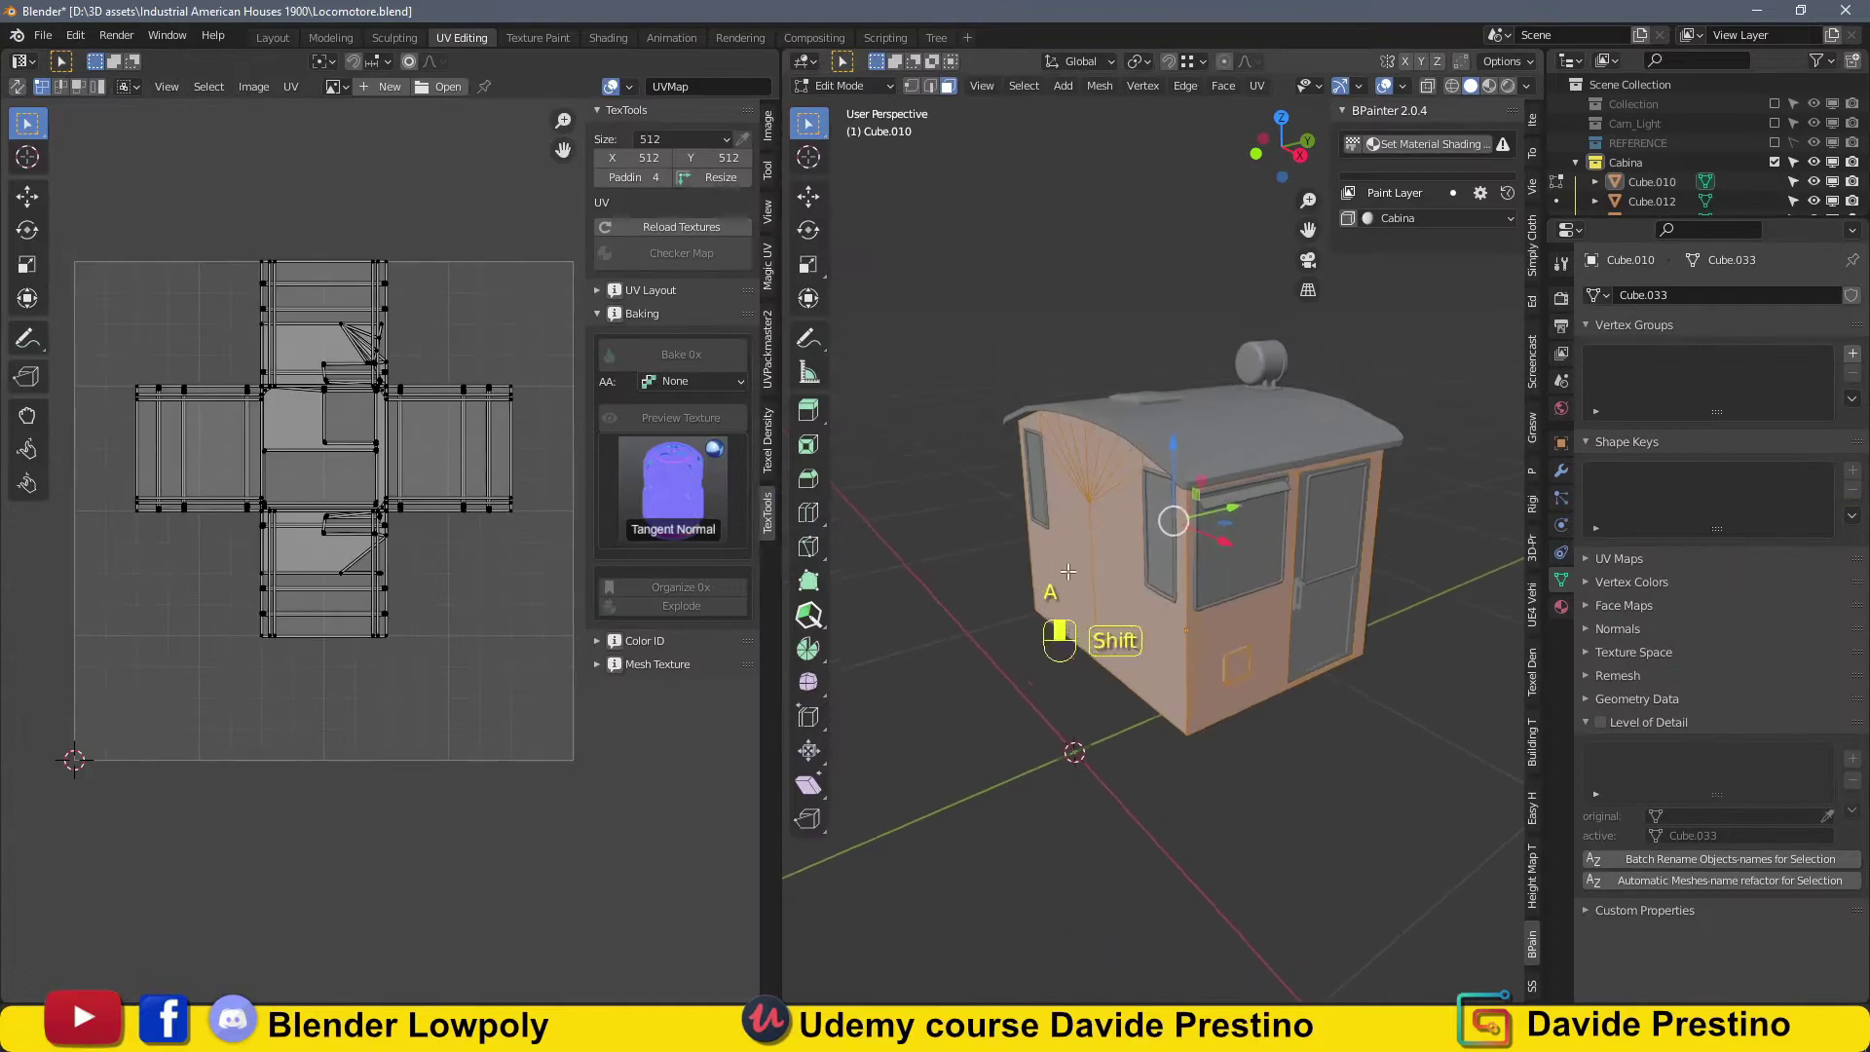
key("Tab")
key("ctrl+a")
left_click(1018, 545)
key("Tab")
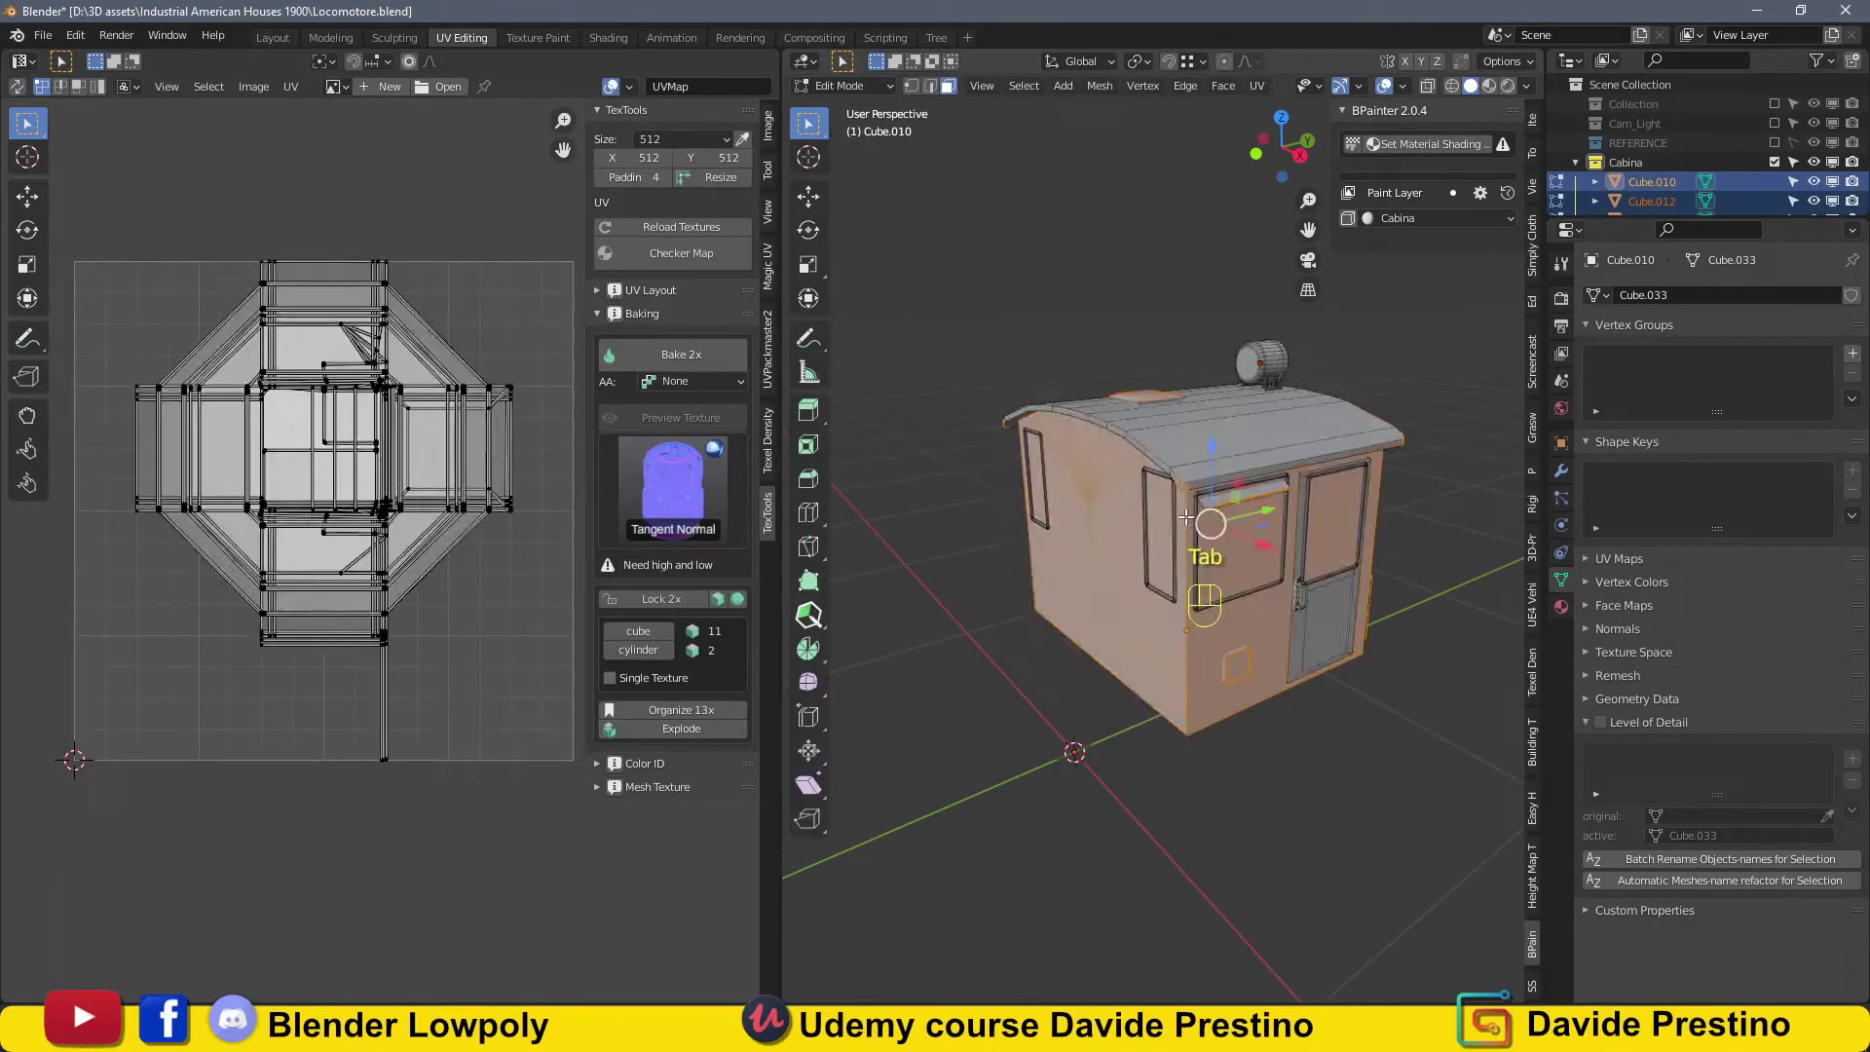
key("u")
left_click(1089, 370)
left_click(1086, 519)
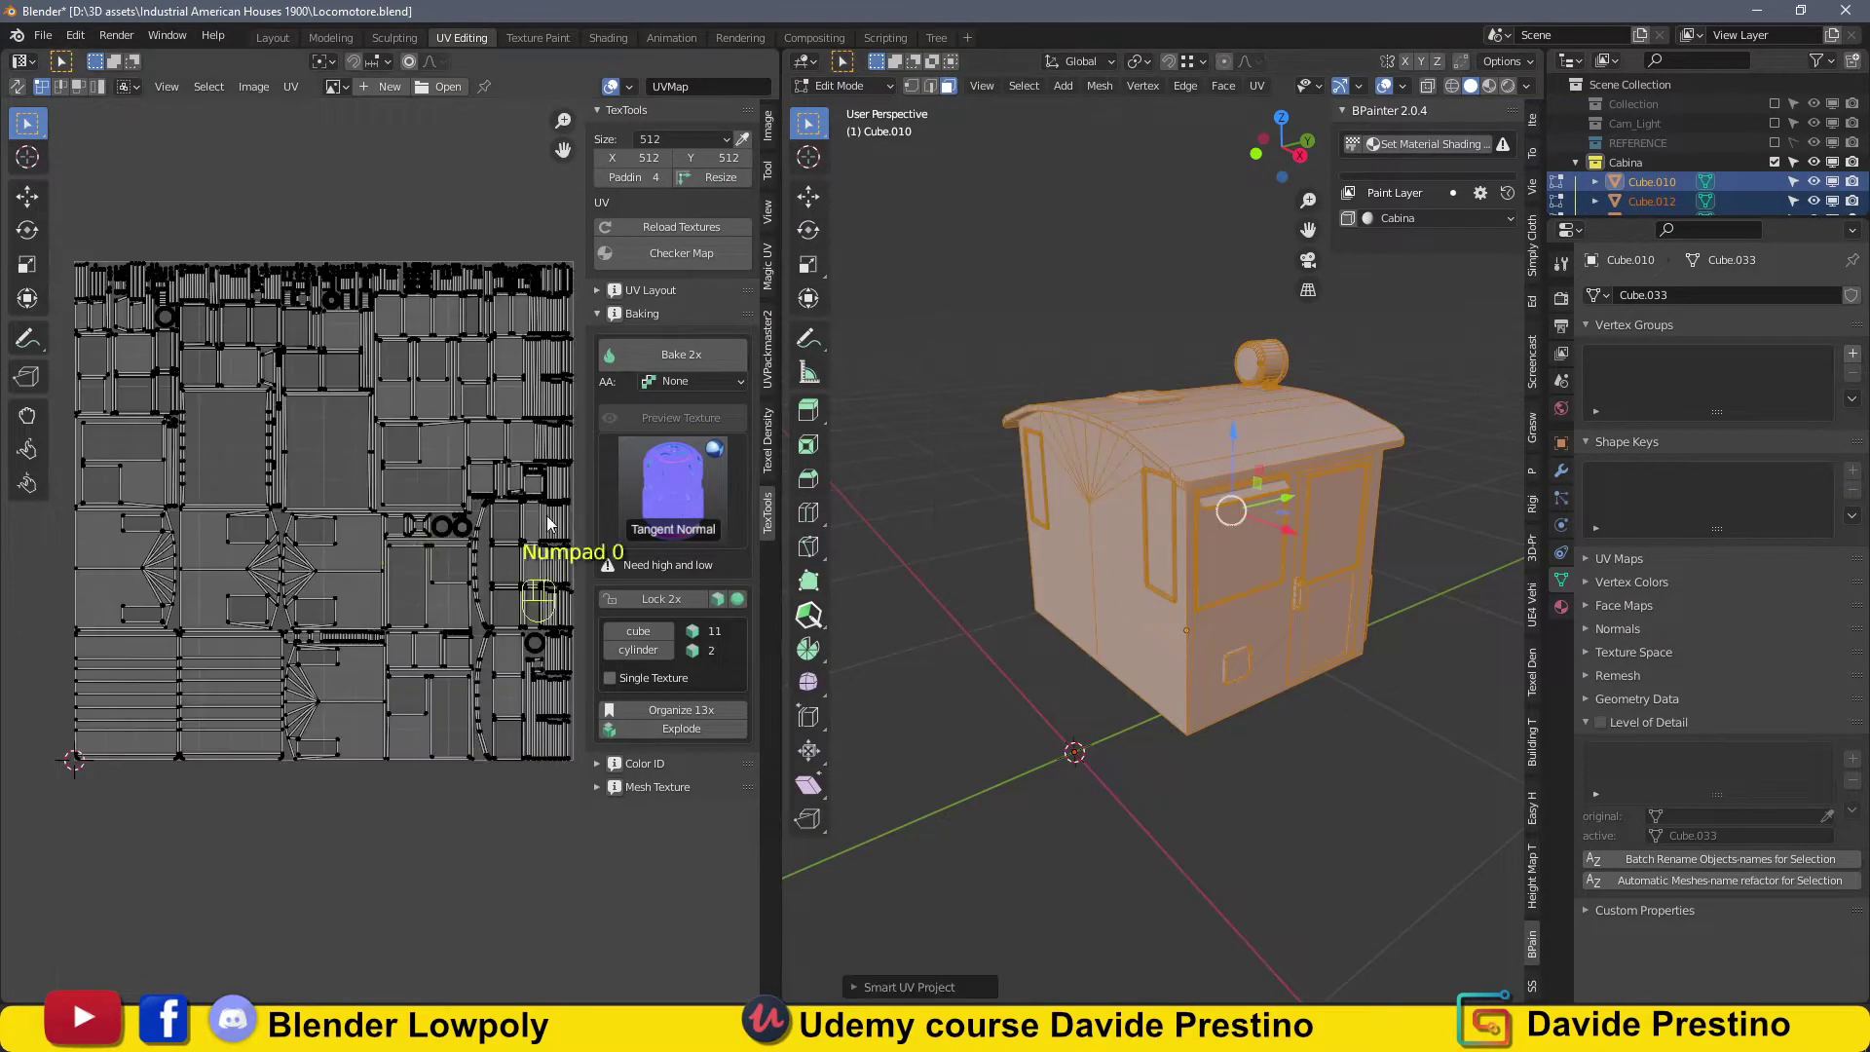
Set the cabin UVs to 5.12 px/cm at 2048px and pack them with UVPackmaster.
key("a")
left_click(767, 443)
left_click(696, 168)
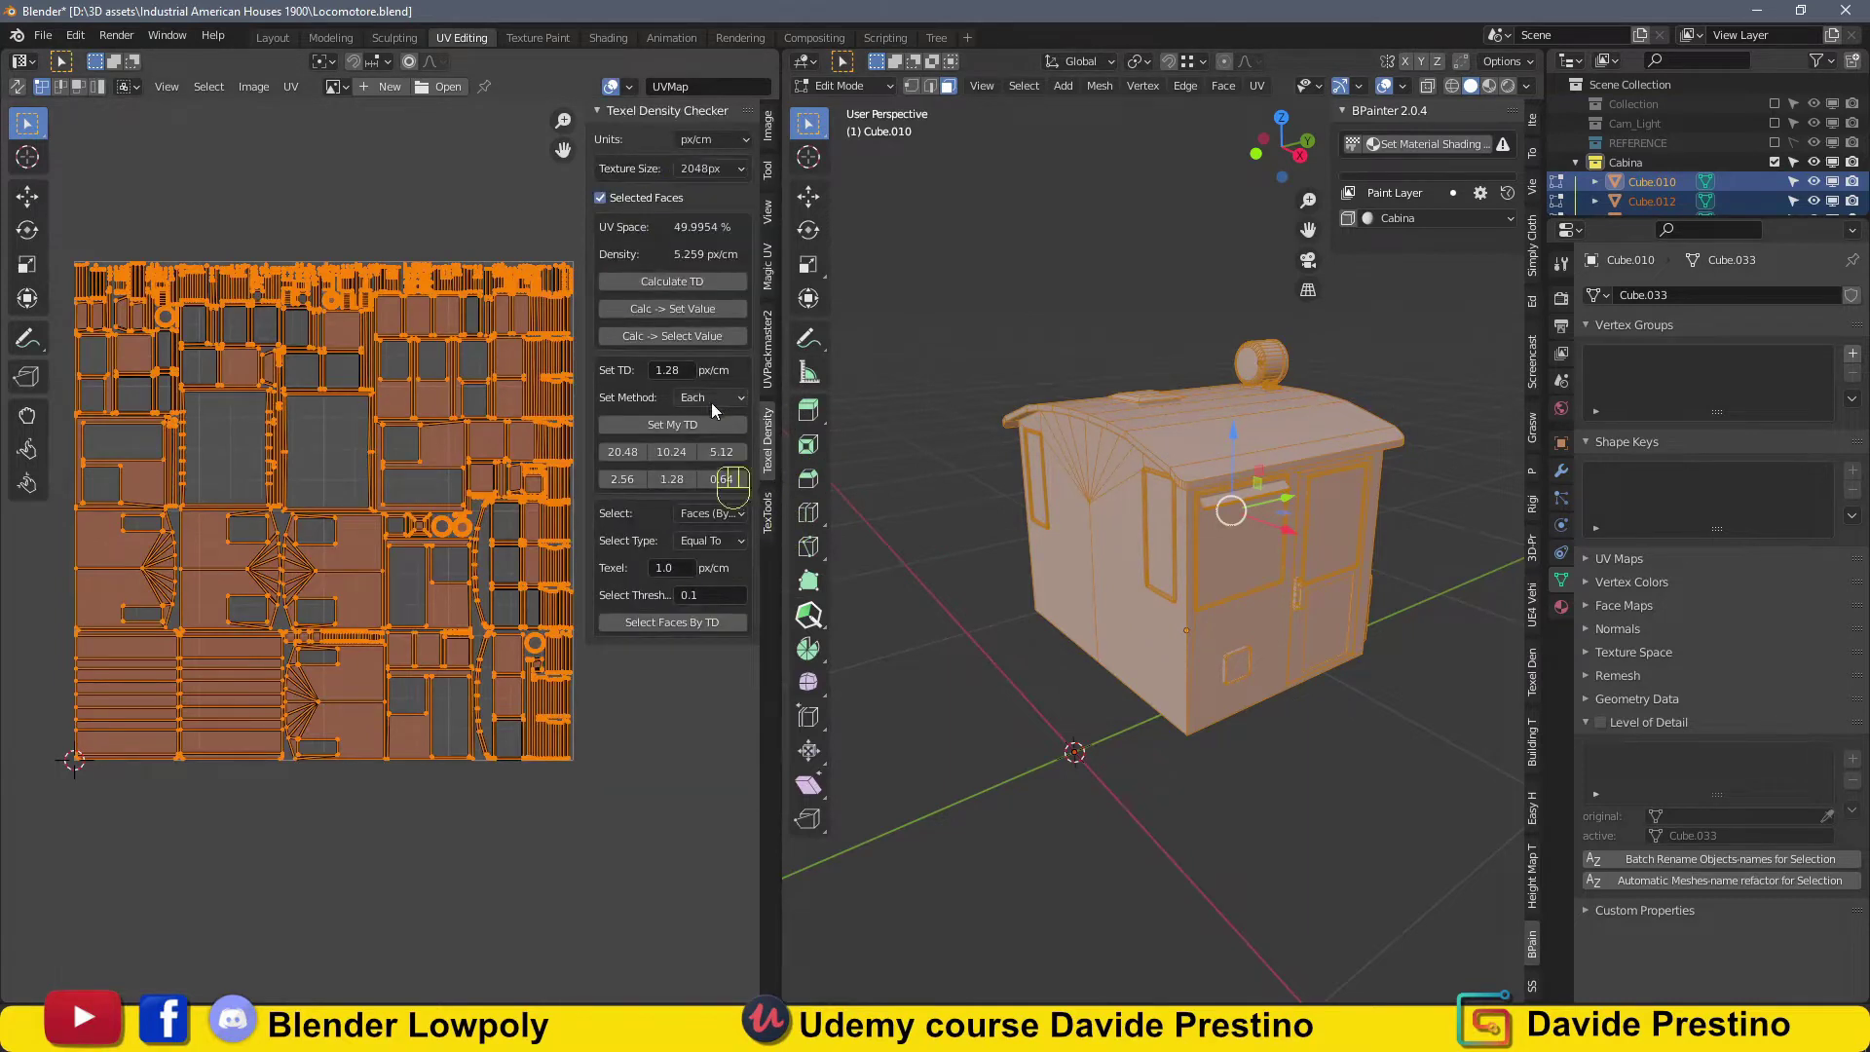
left_click(670, 425)
left_click(767, 351)
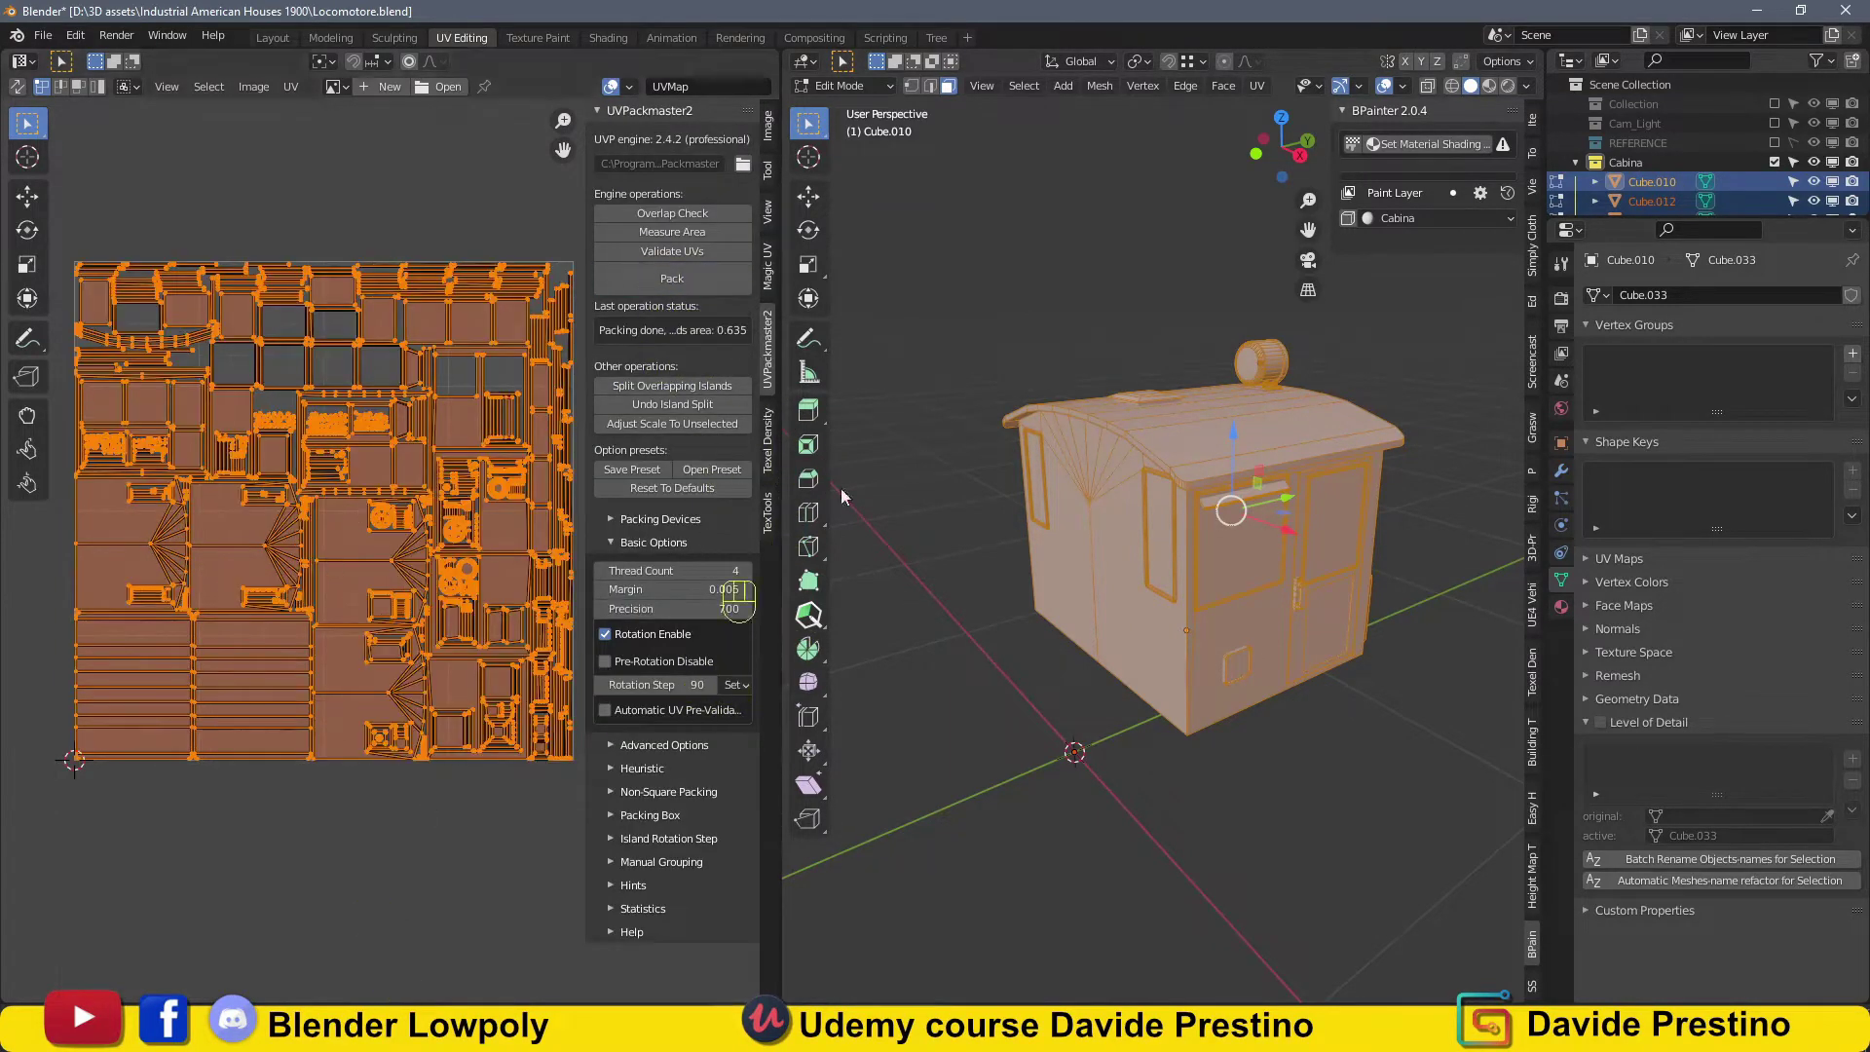
key("Tab")
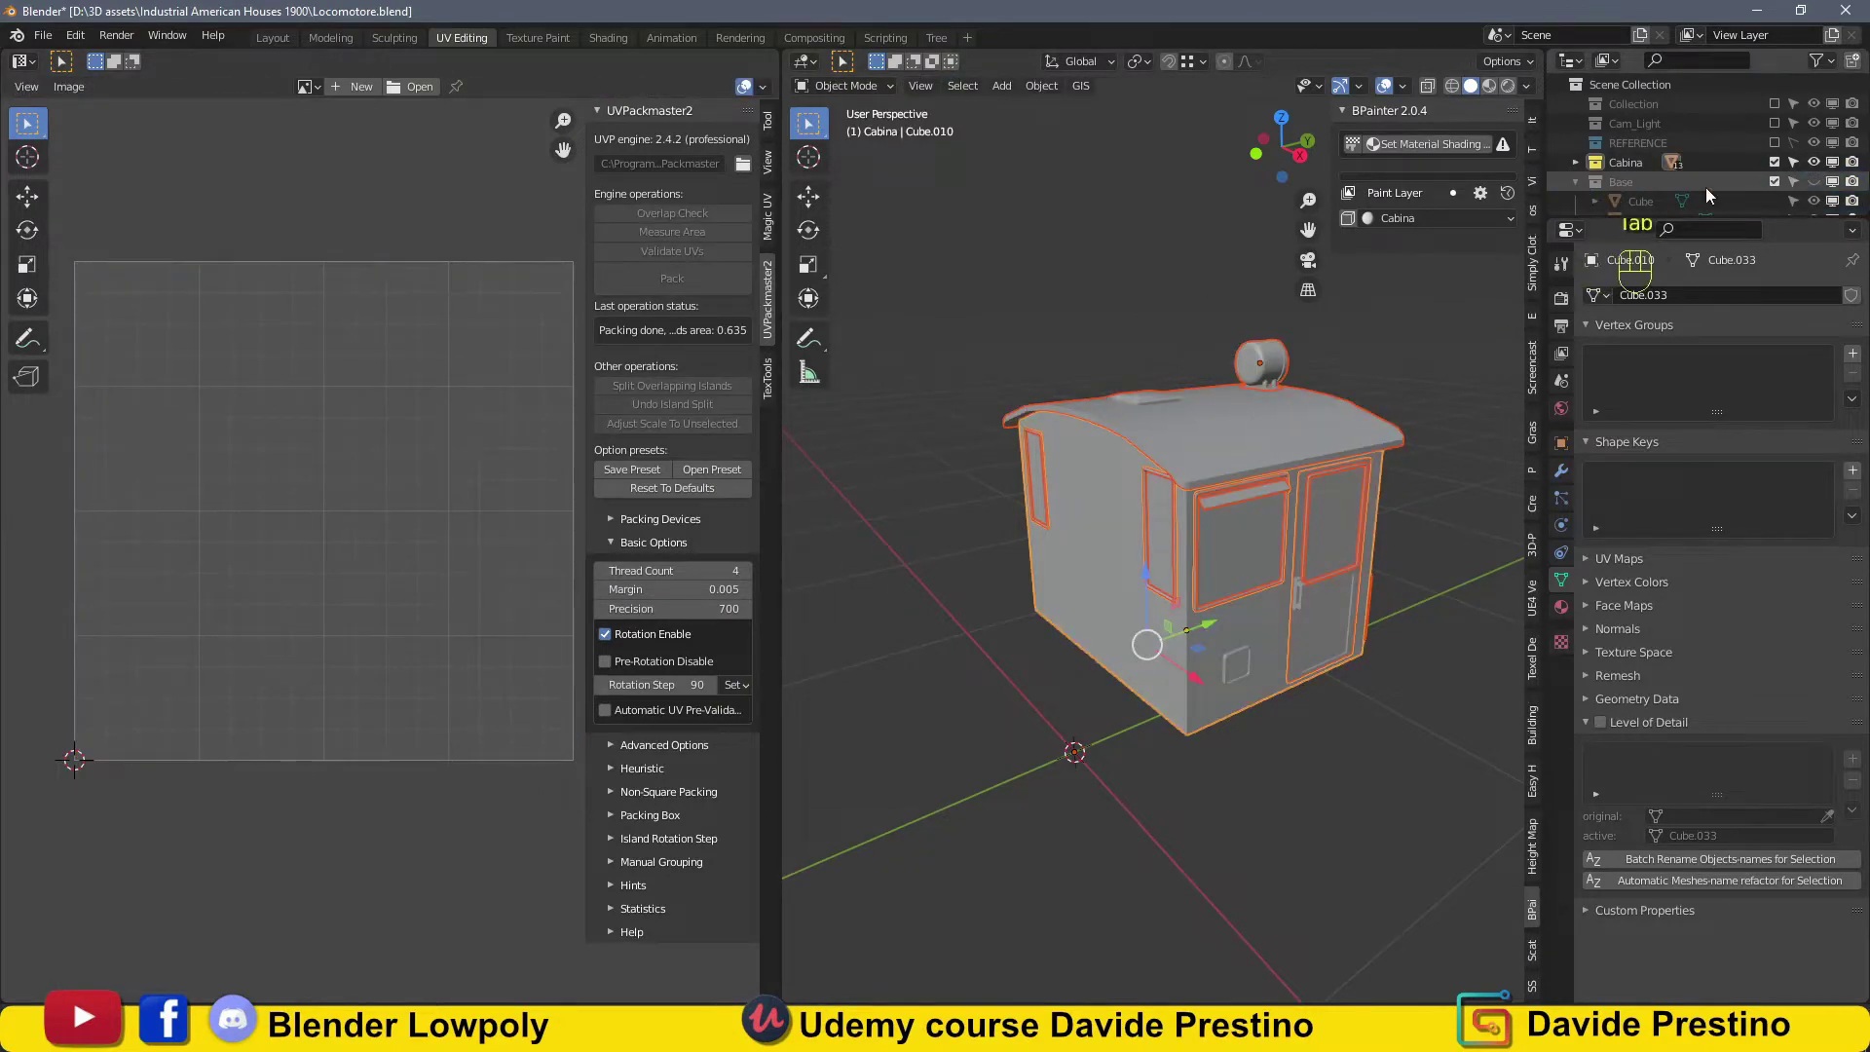
Hide Cabina, show Base, and give all base parts a new shared Base material.
left_click(1773, 161)
left_click(1192, 600)
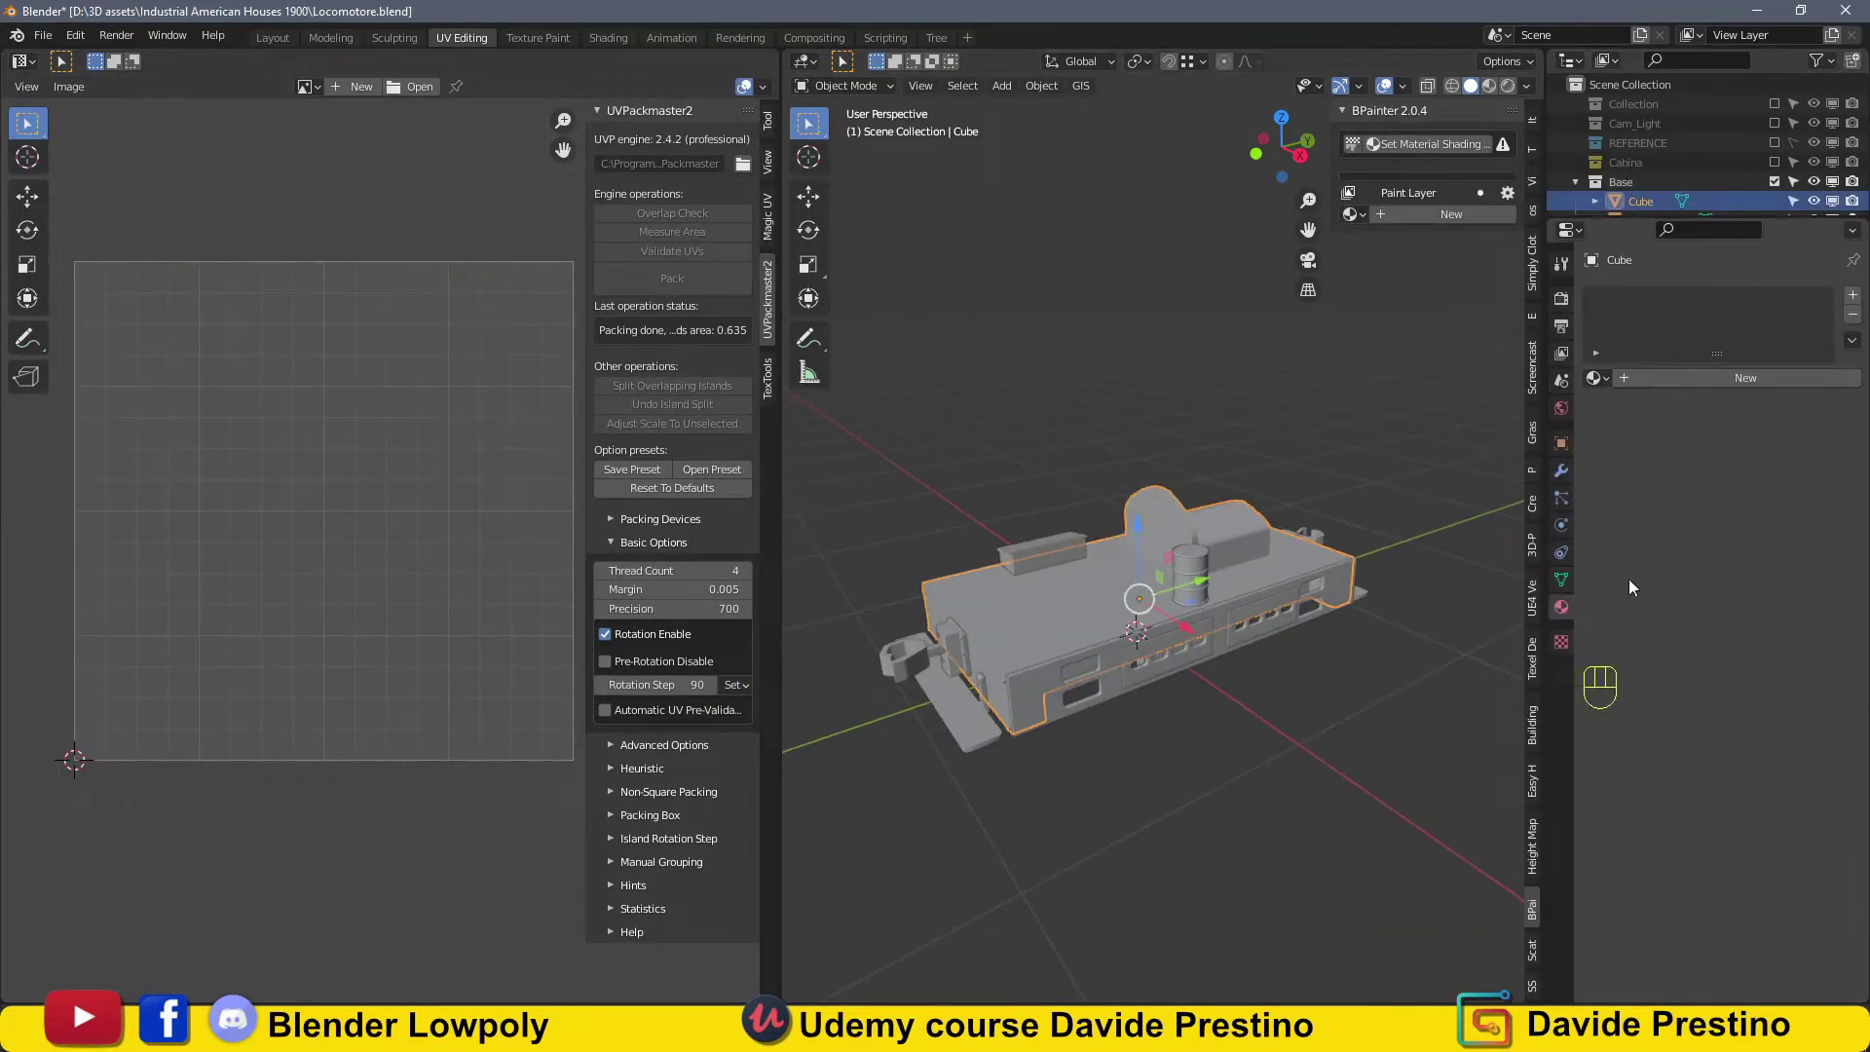
left_click(1673, 377)
left_click(1083, 623, "shift")
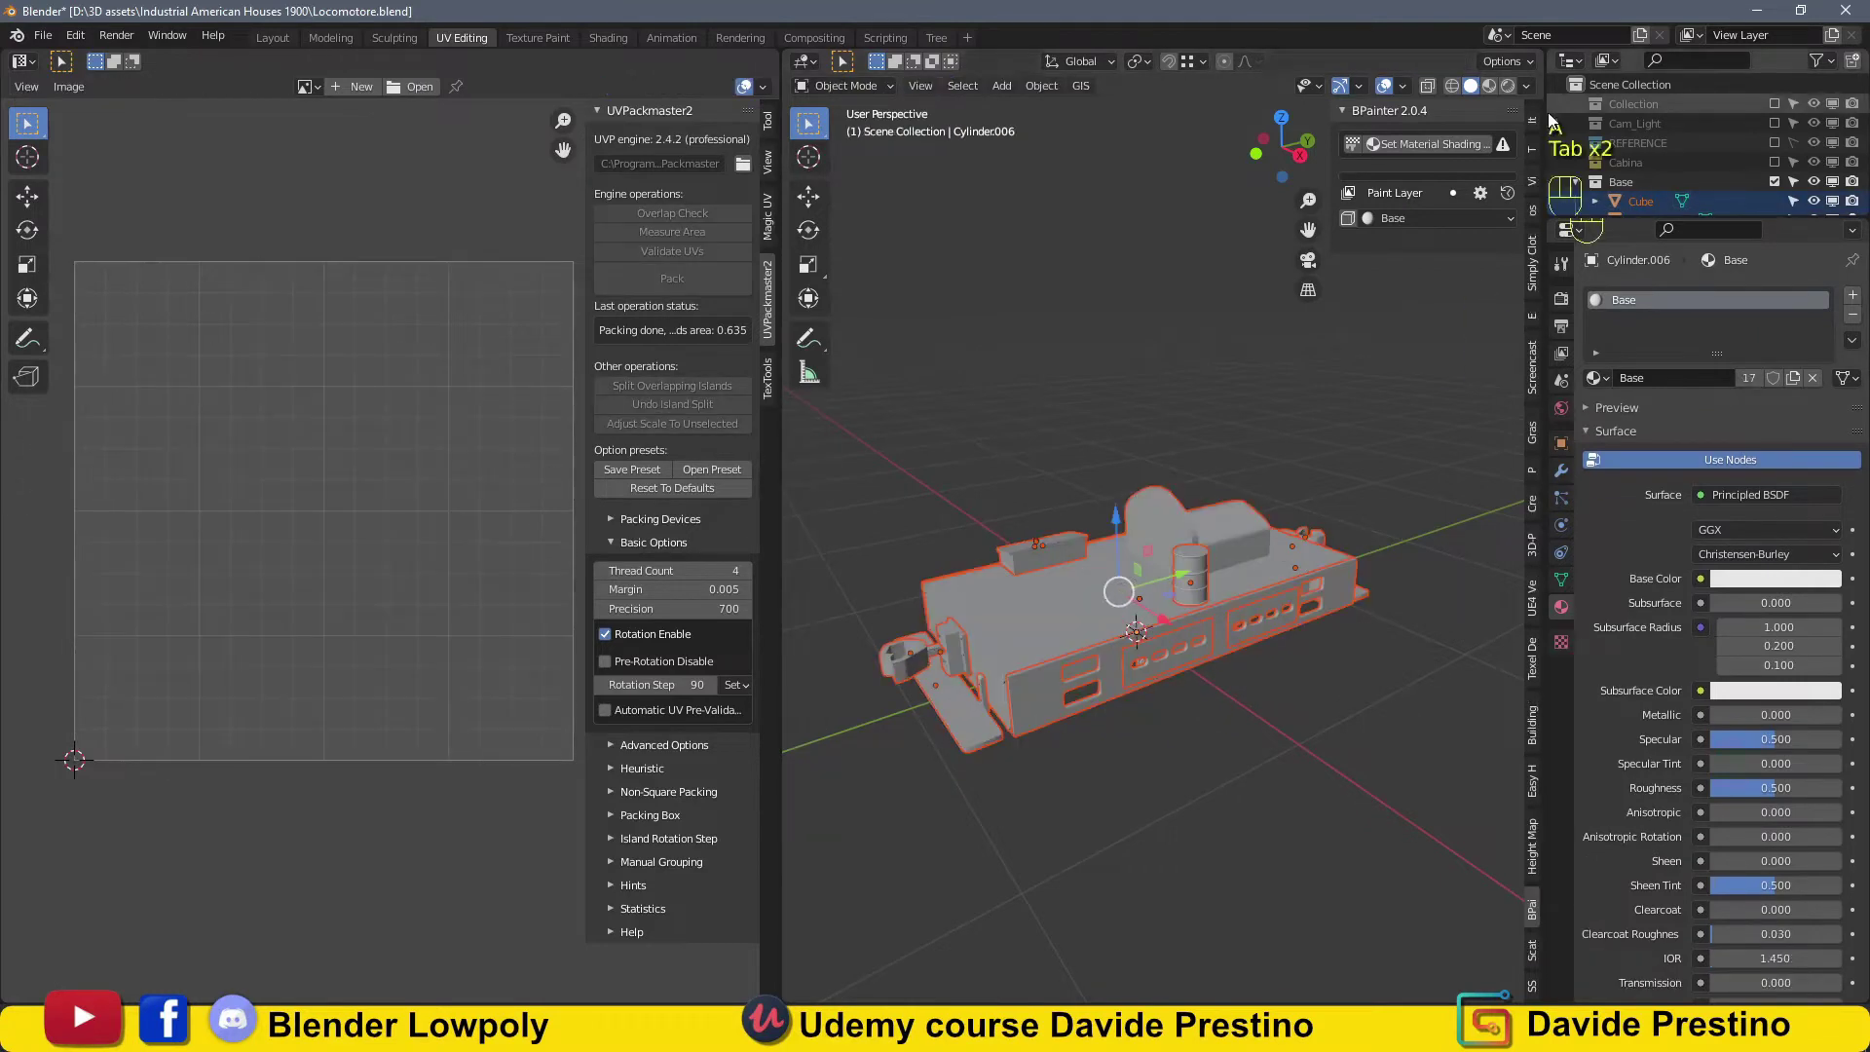
key("ctrl+l")
left_click(924, 608)
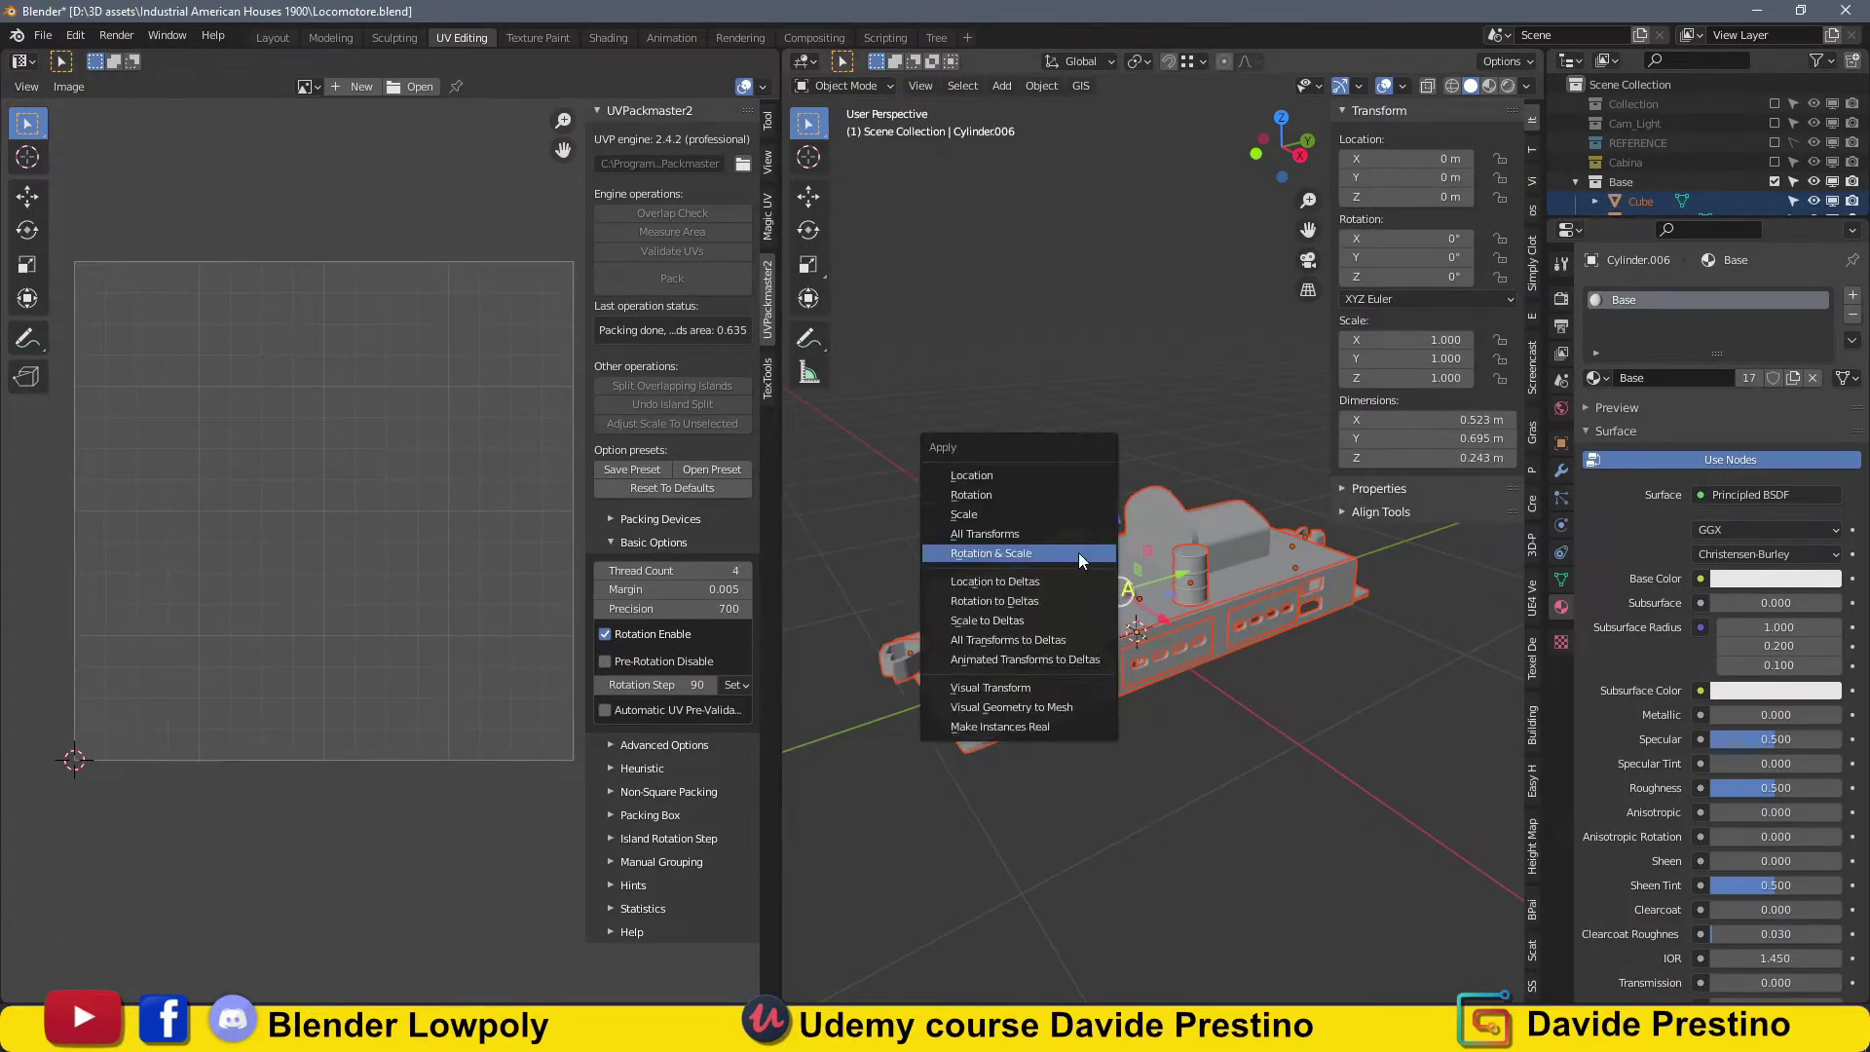
Smart UV Project all the base meshes in Edit Mode.
key("Tab")
key("a")
key("u")
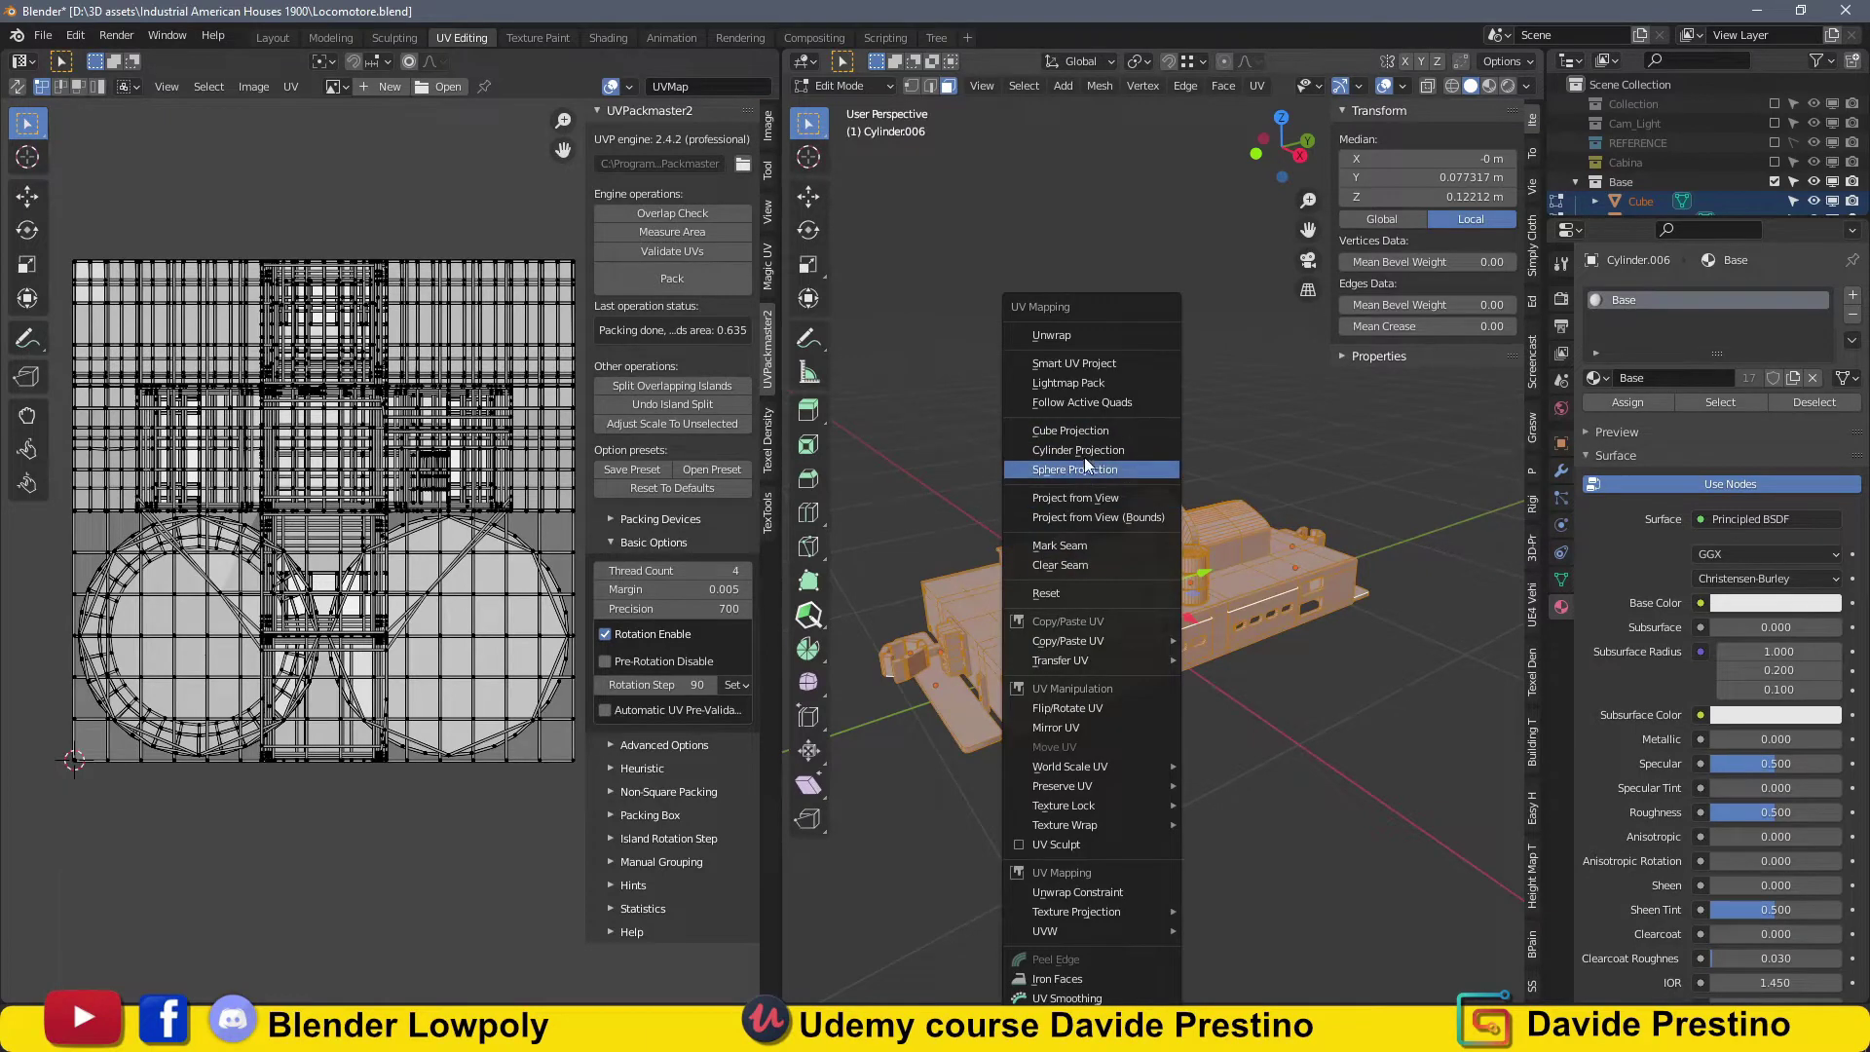
left_click(1084, 458)
left_click(1096, 524)
Set the base UV islands to 5.12 px/cm and pack them into one layout.
key("a")
left_click(672, 278)
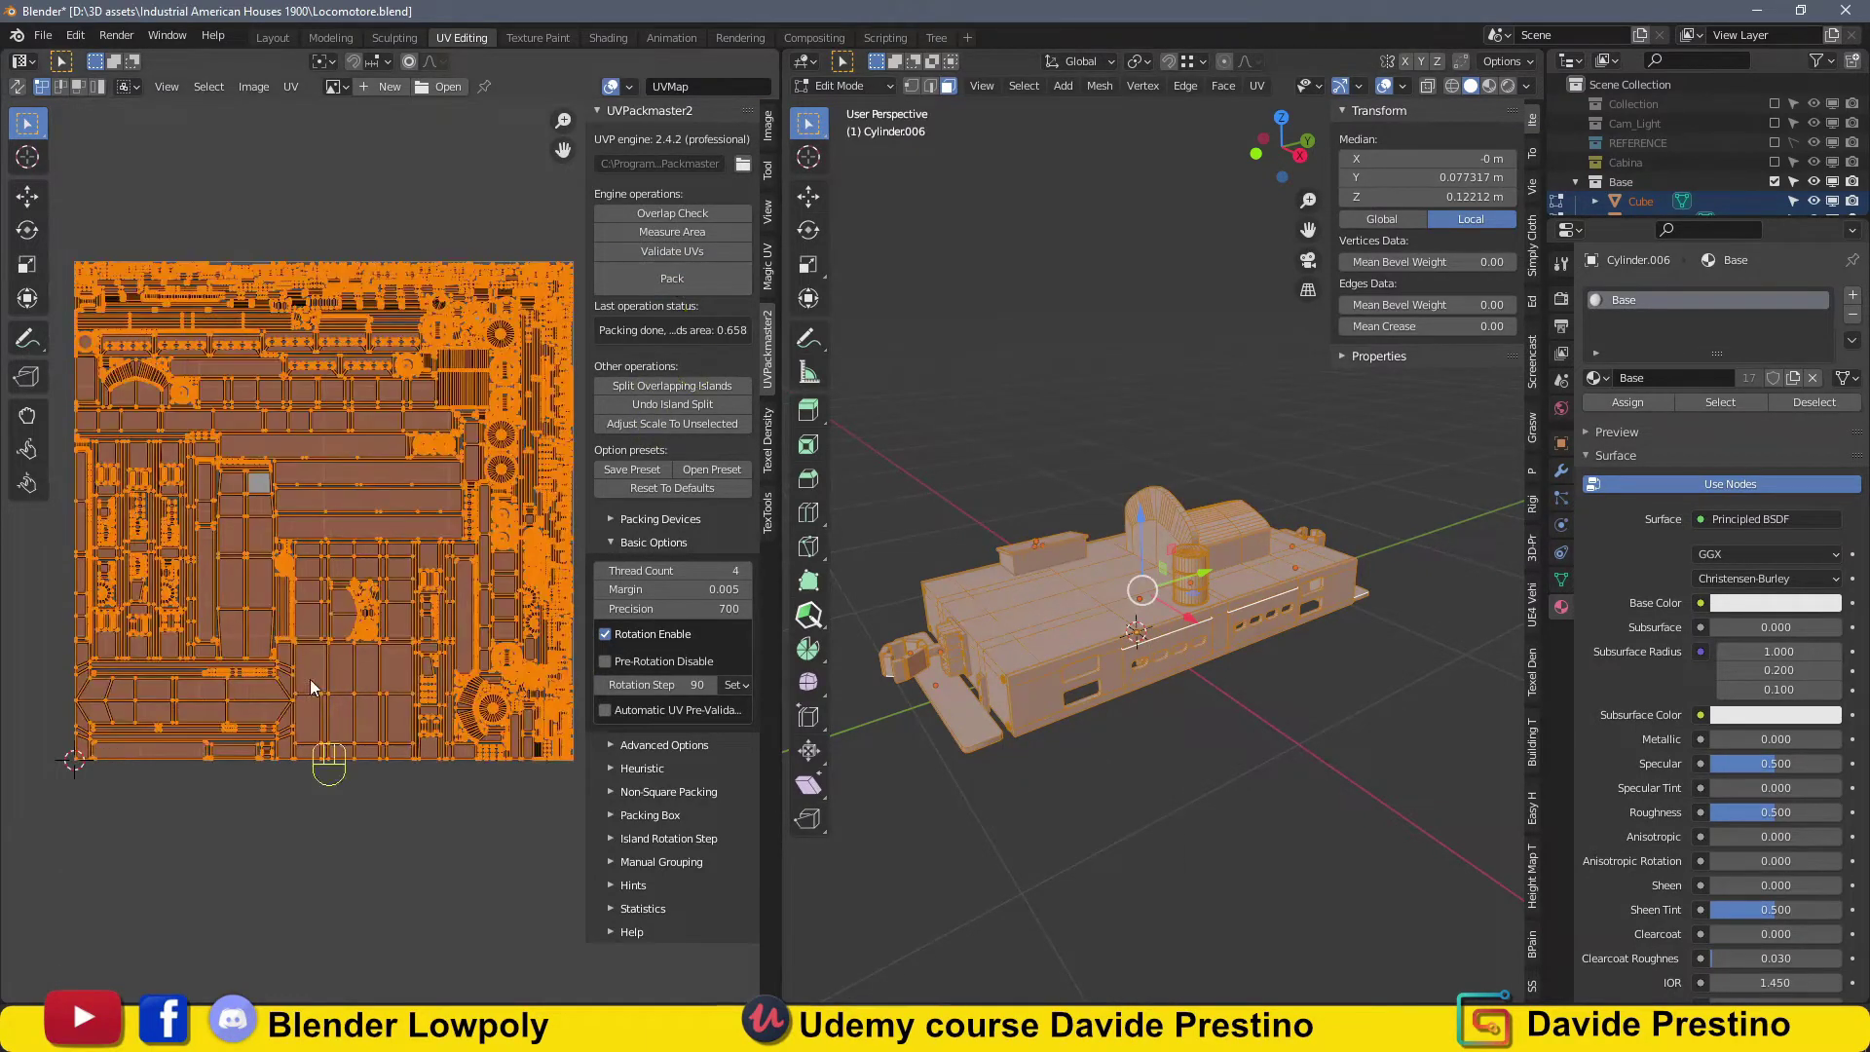
left_click(768, 438)
left_click(672, 424)
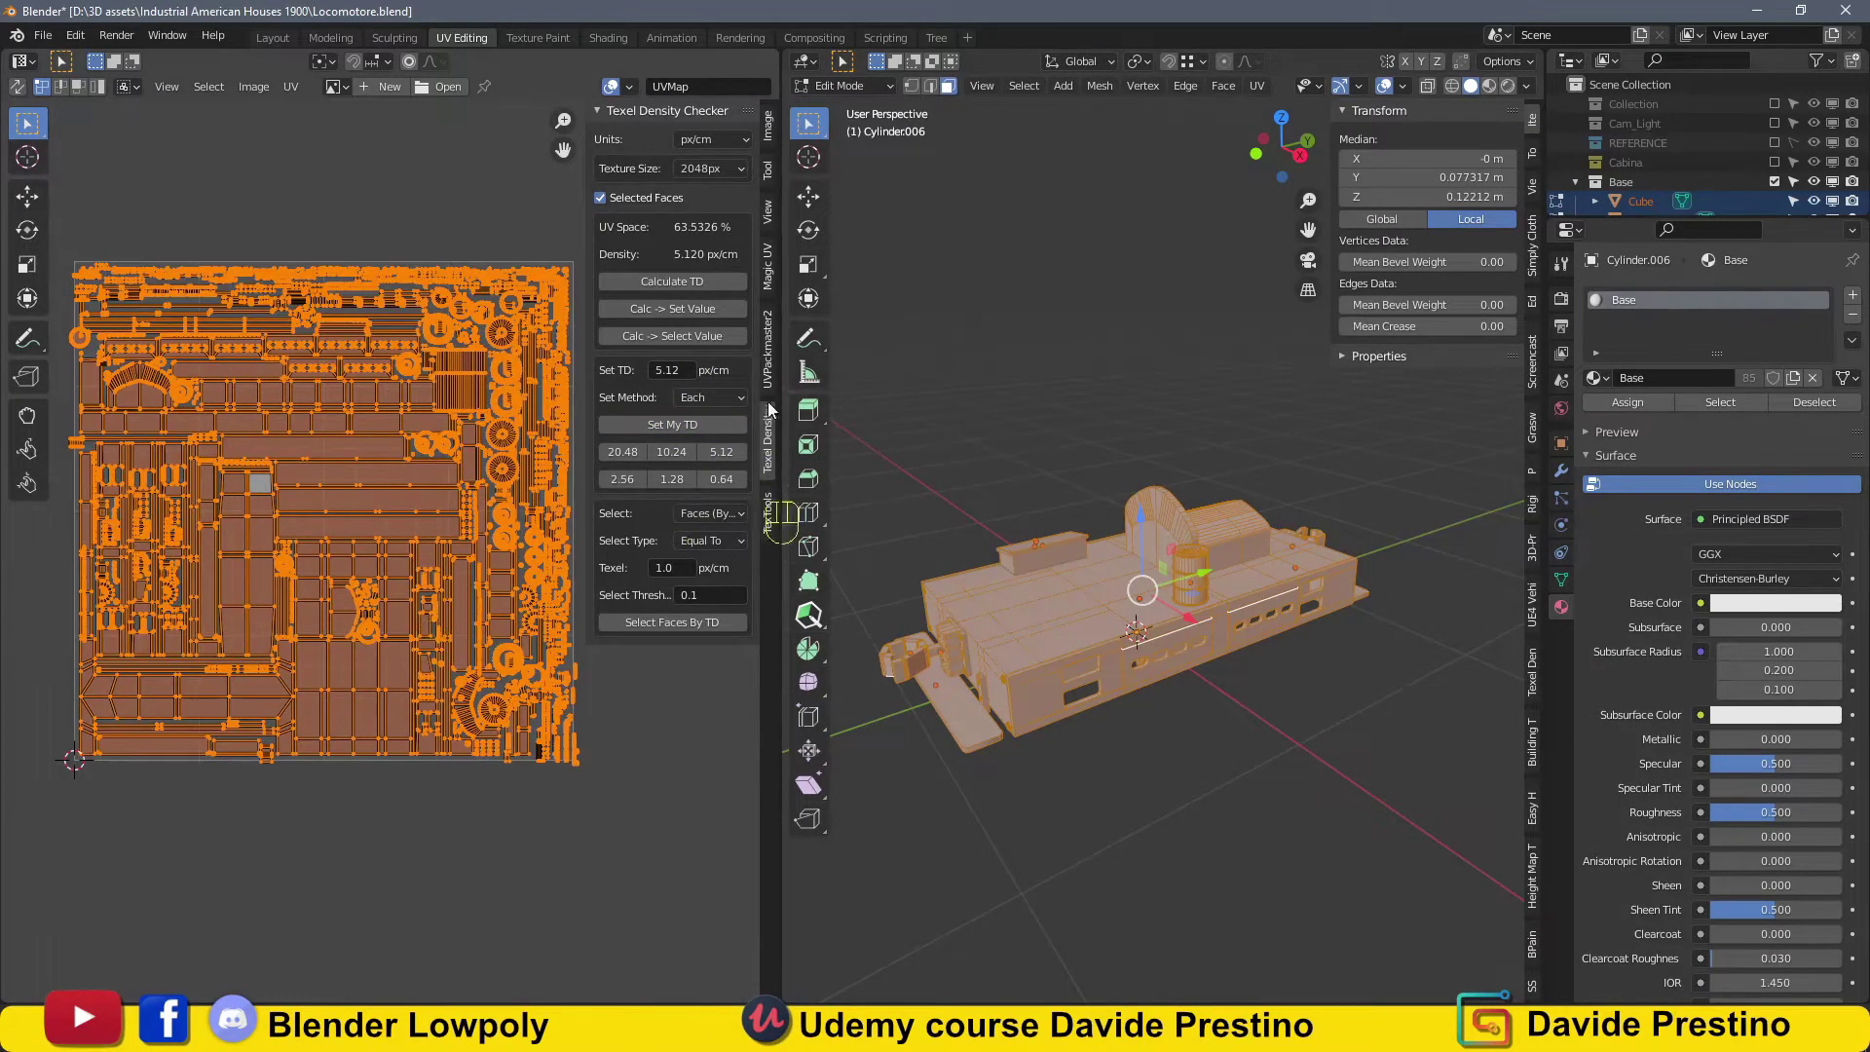
left_click(768, 345)
left_click(672, 278)
key("Tab")
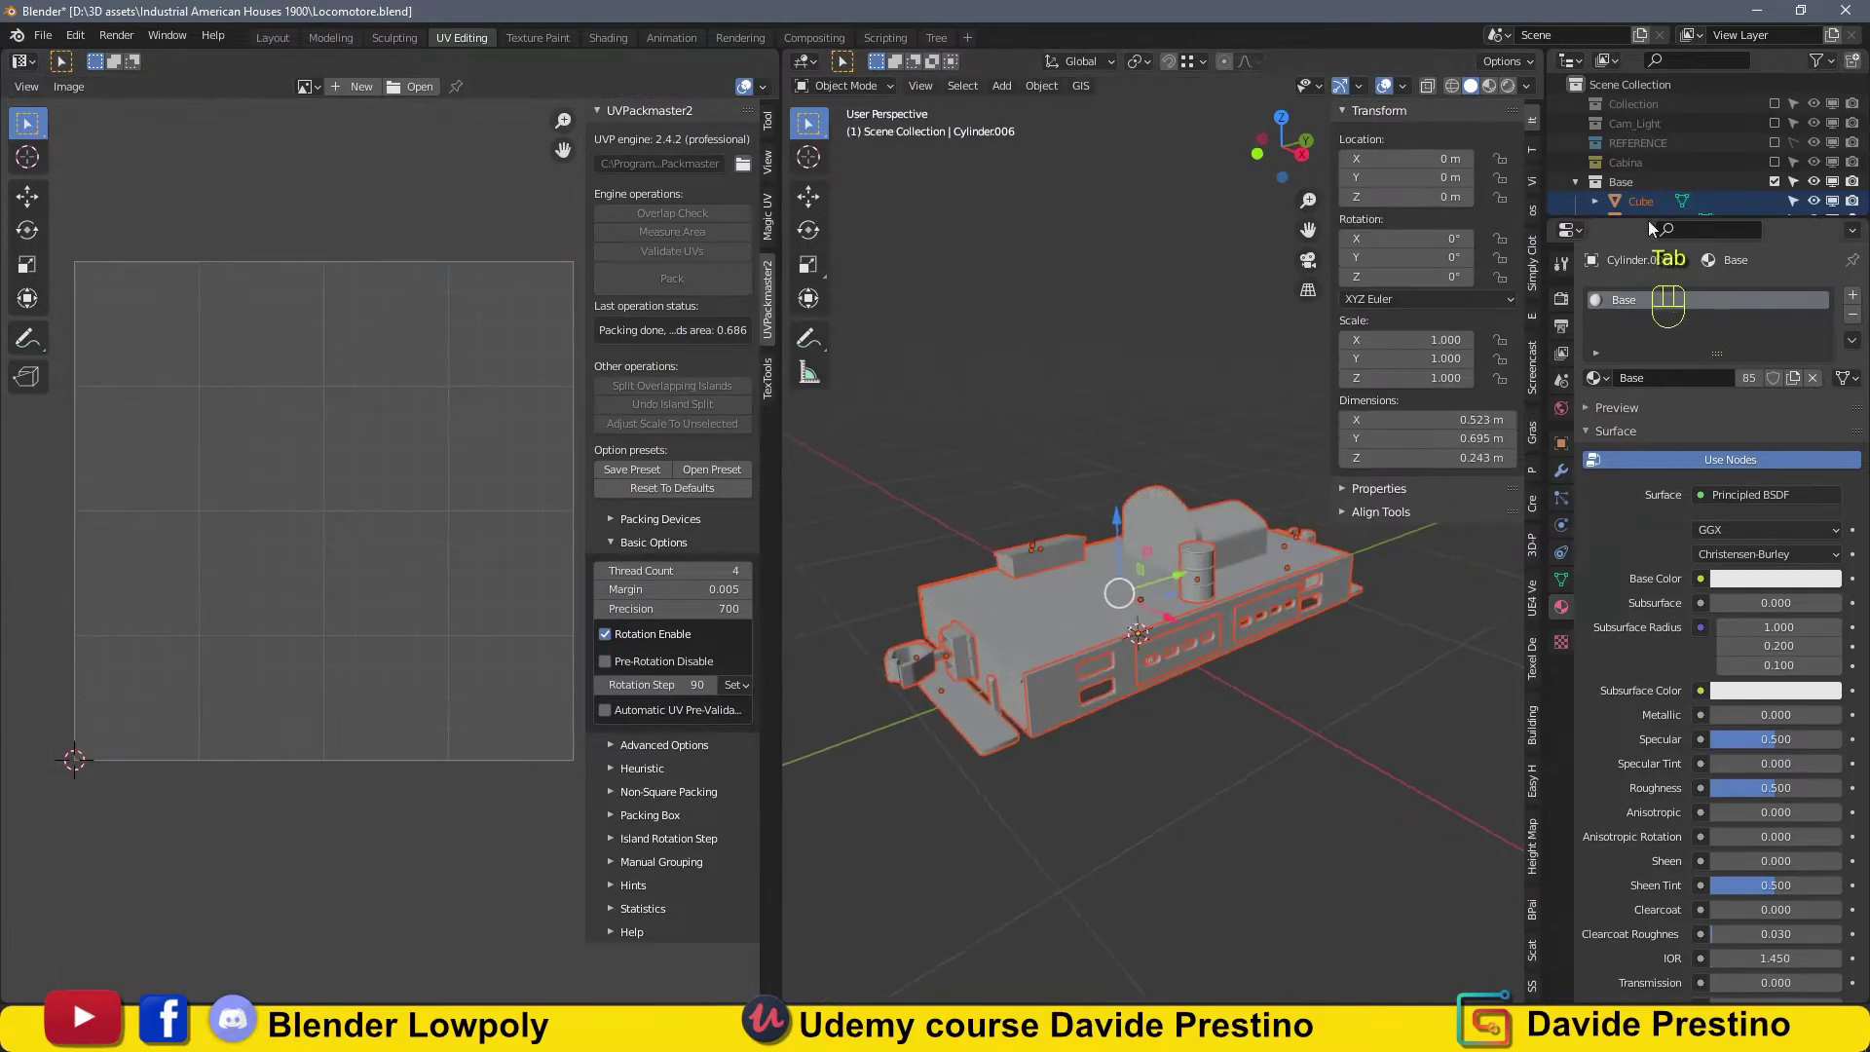
Create the Motore material and link it to all motor parts.
left_click(1773, 181)
key("a")
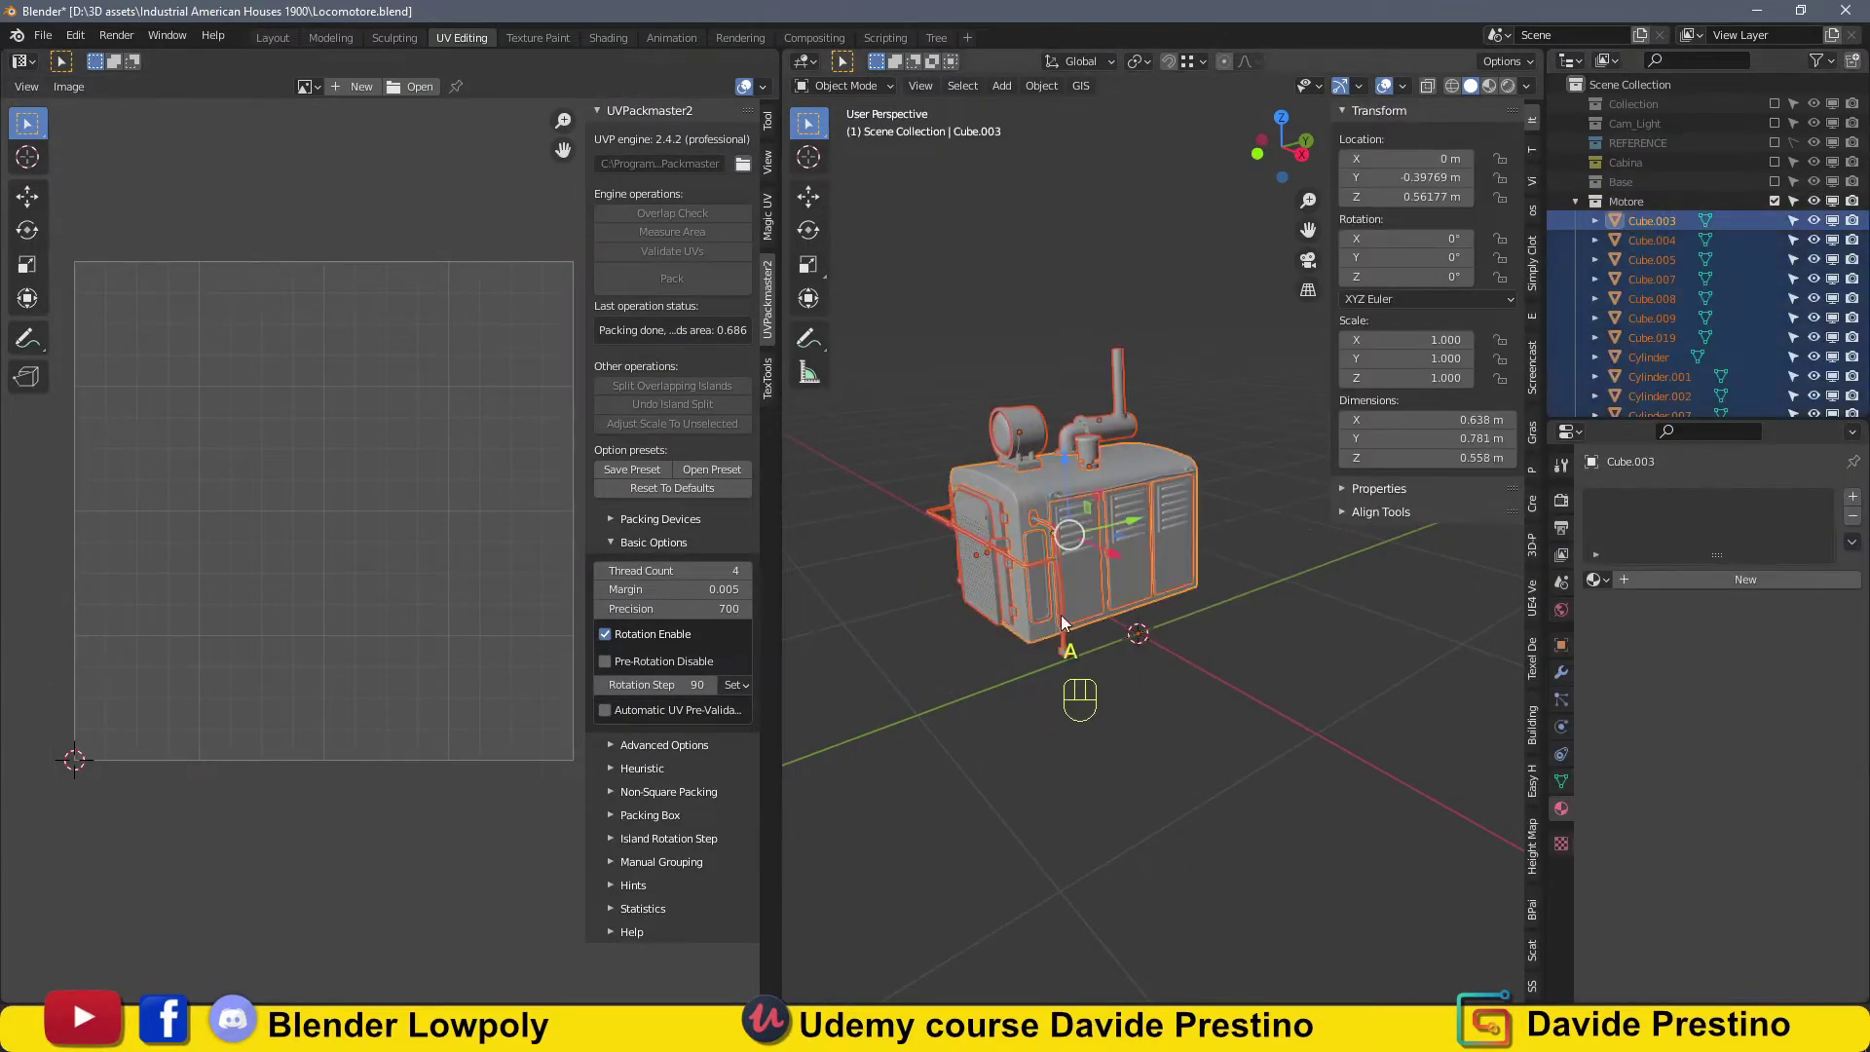
left_click(1067, 621, "ctrl")
left_click(1652, 579)
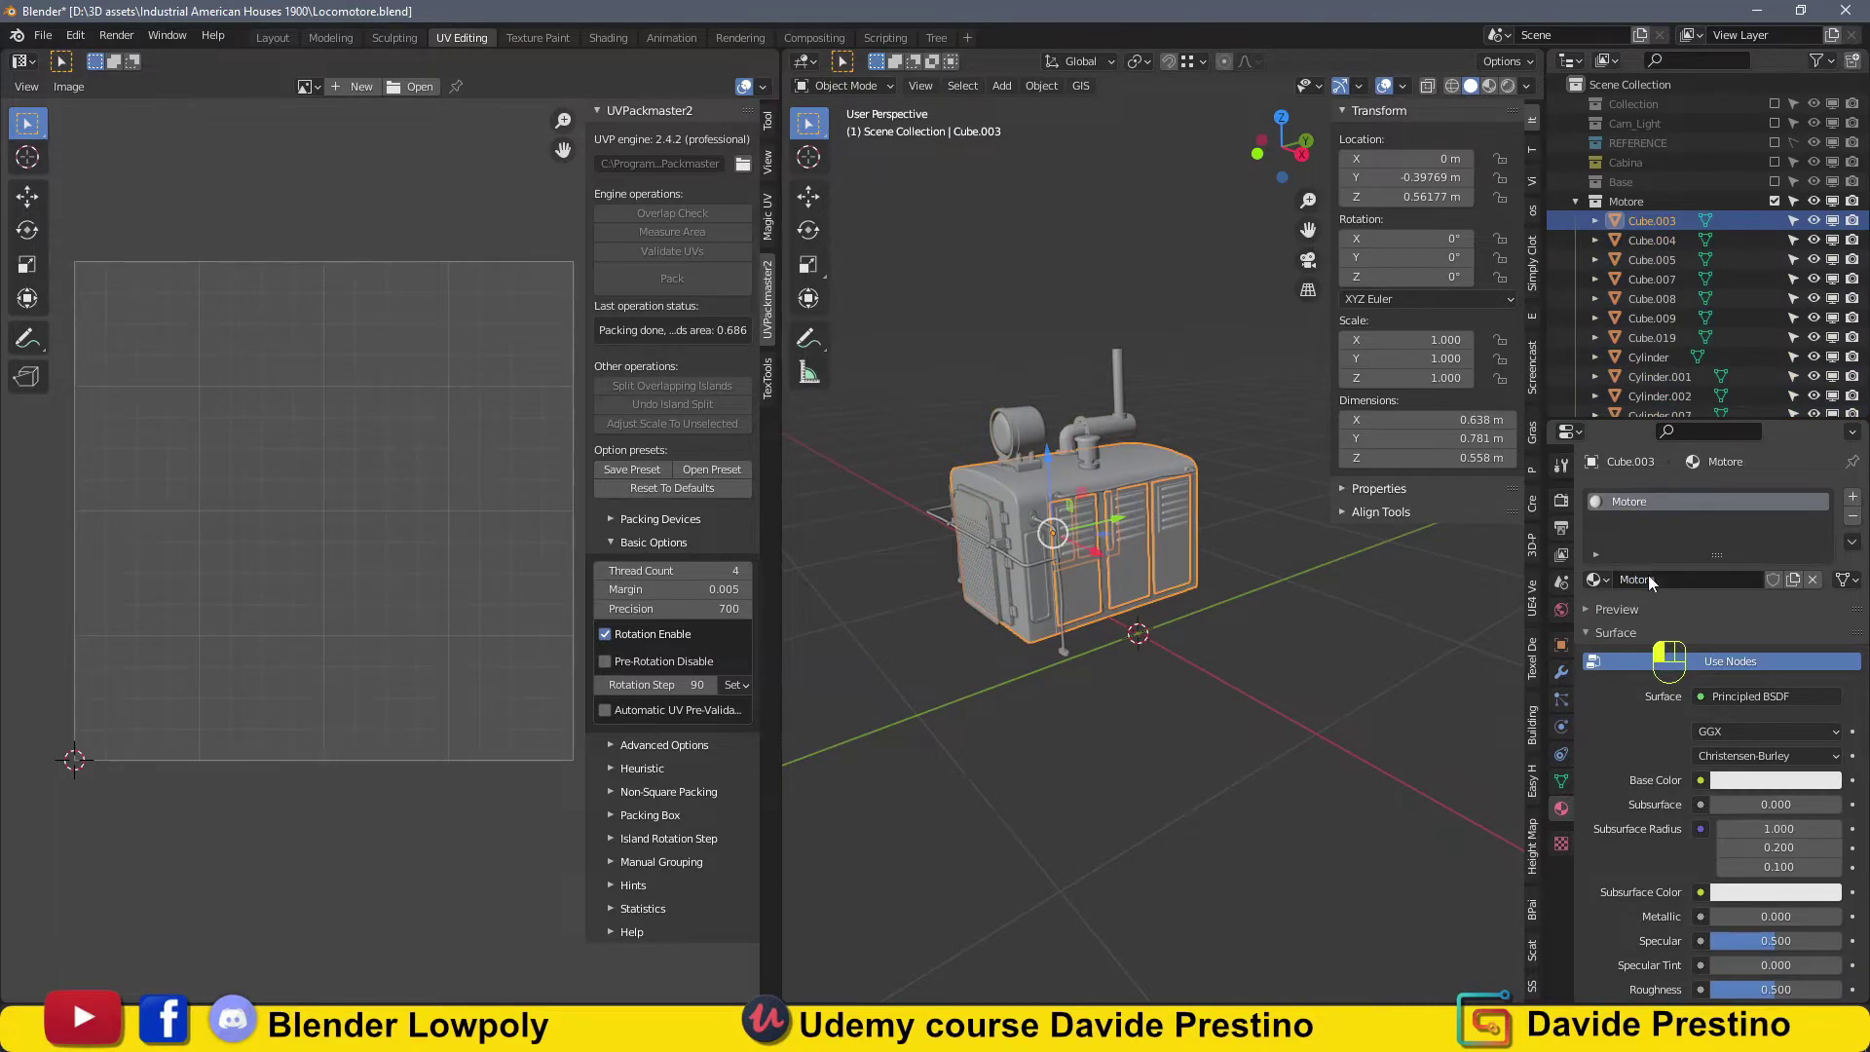
left_click(1018, 436)
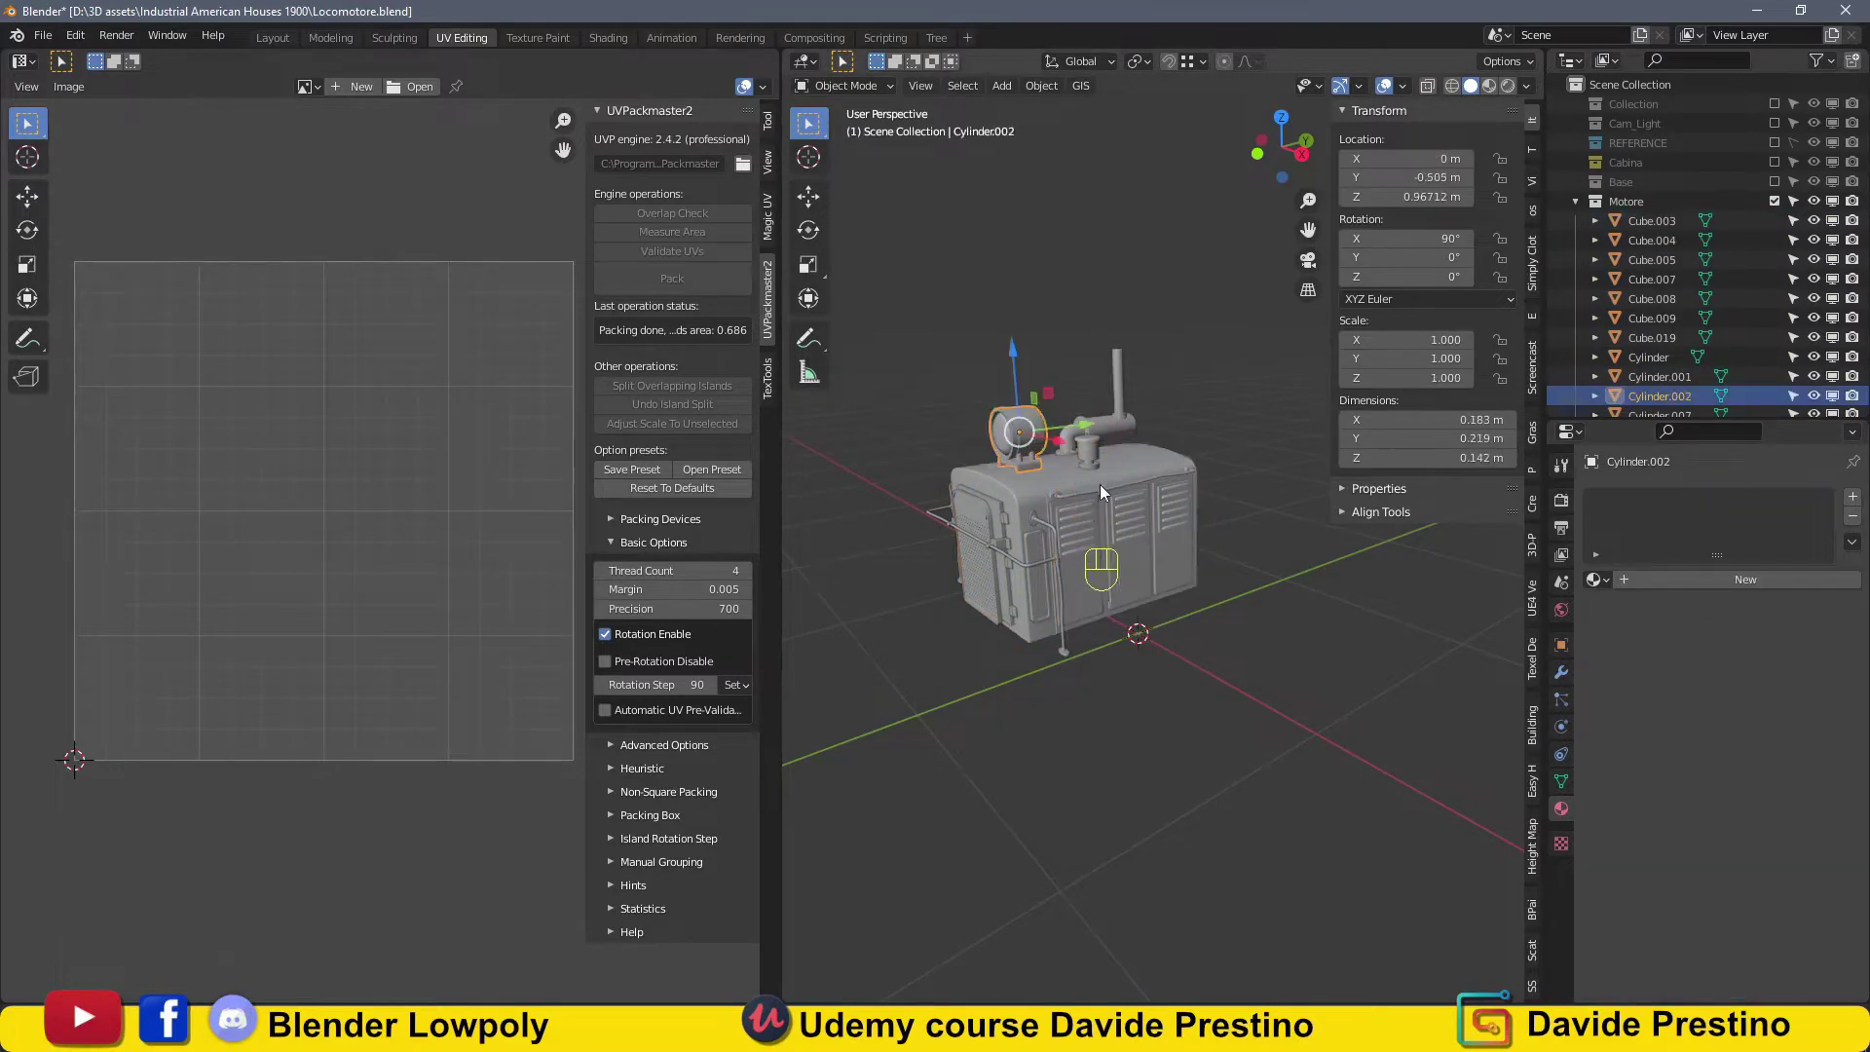
left_click(1042, 631, "shift")
key("ctrl+l")
left_click(1042, 631)
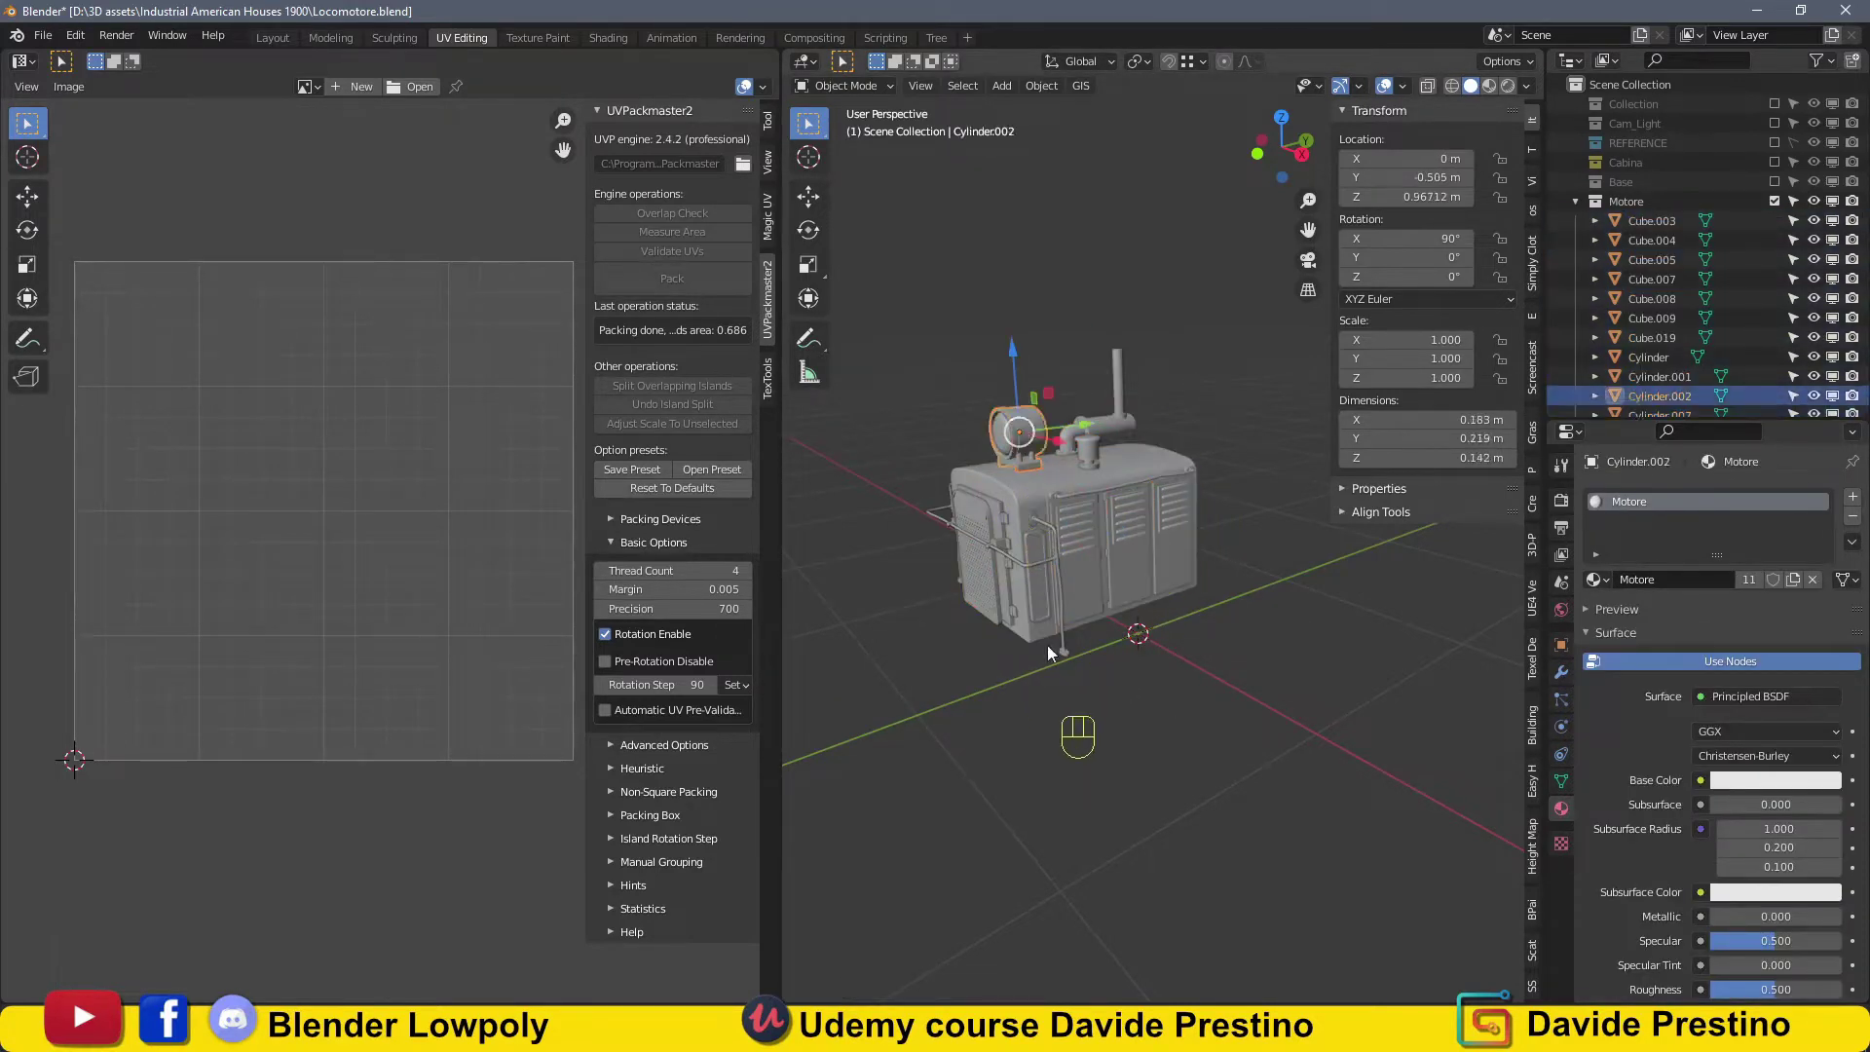
Apply rotation and scale to the motor parts and Smart UV Project them.
left_click(1048, 644)
key("a")
key("ctrl+a")
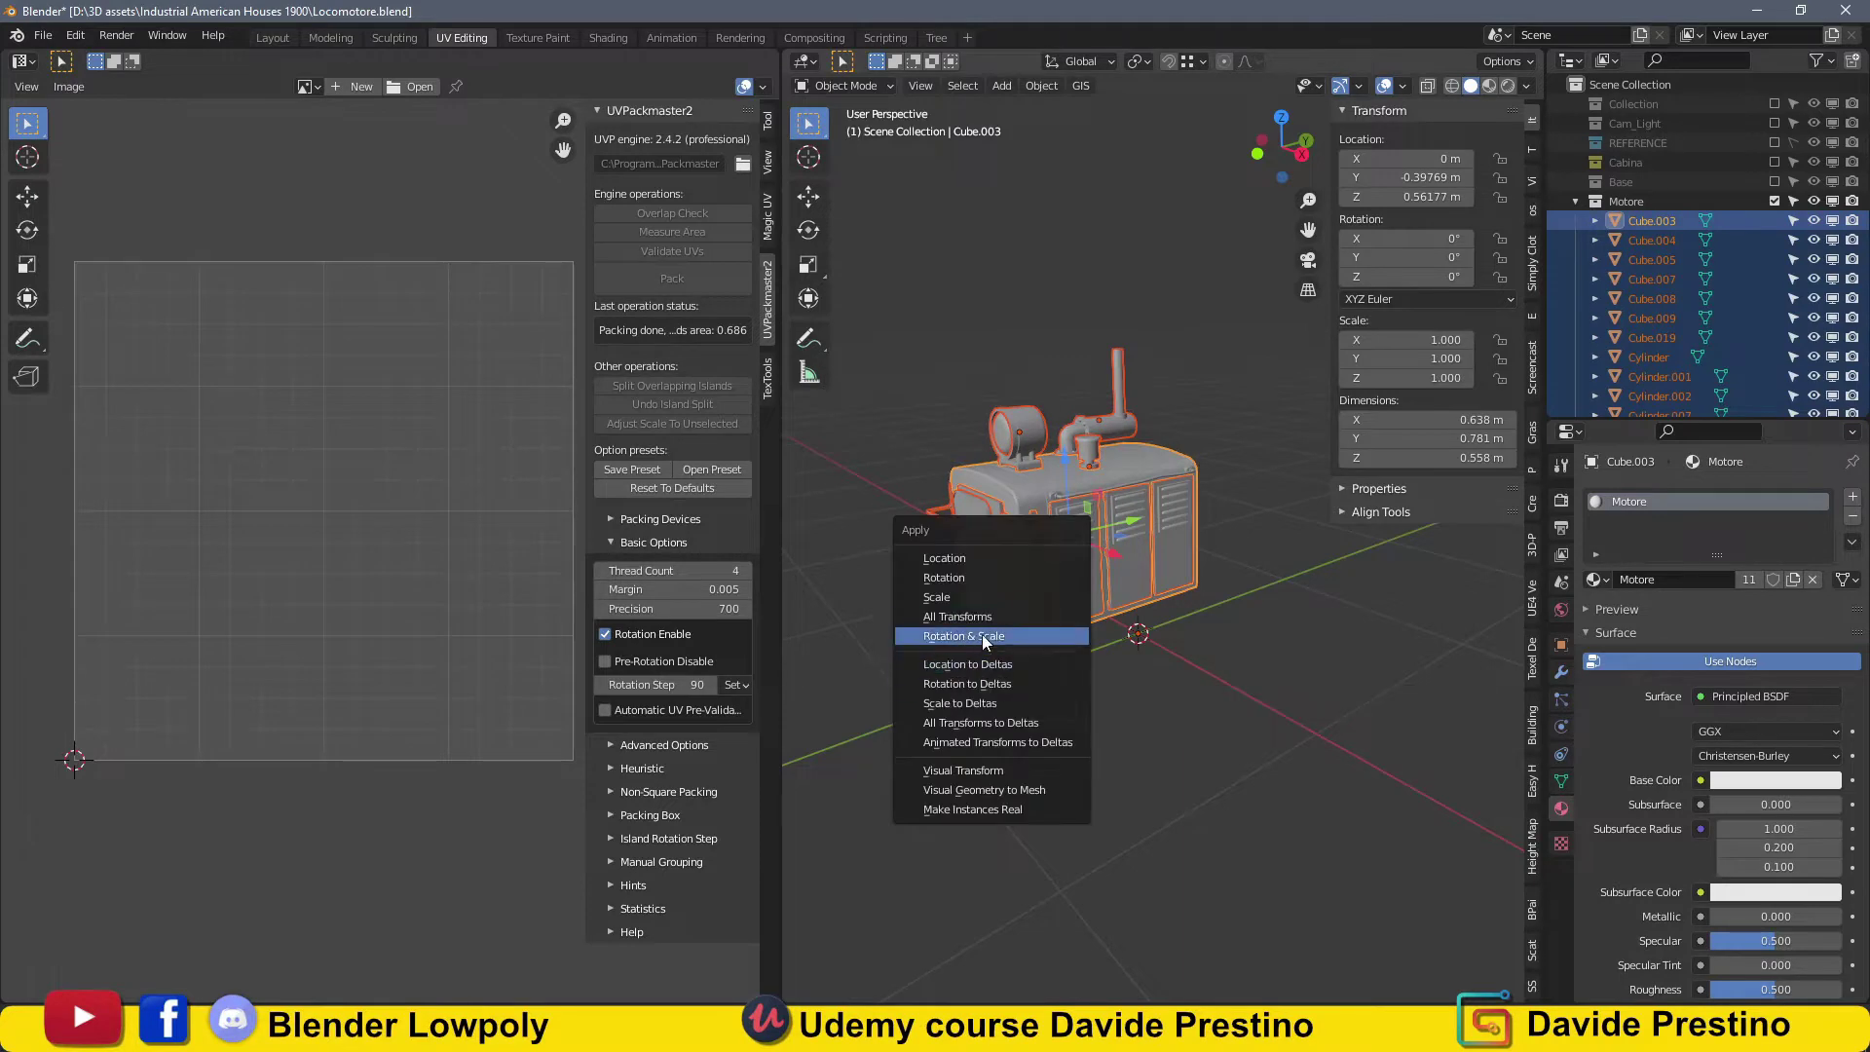
left_click(982, 634)
key("Tab")
key("u")
left_click(1037, 366)
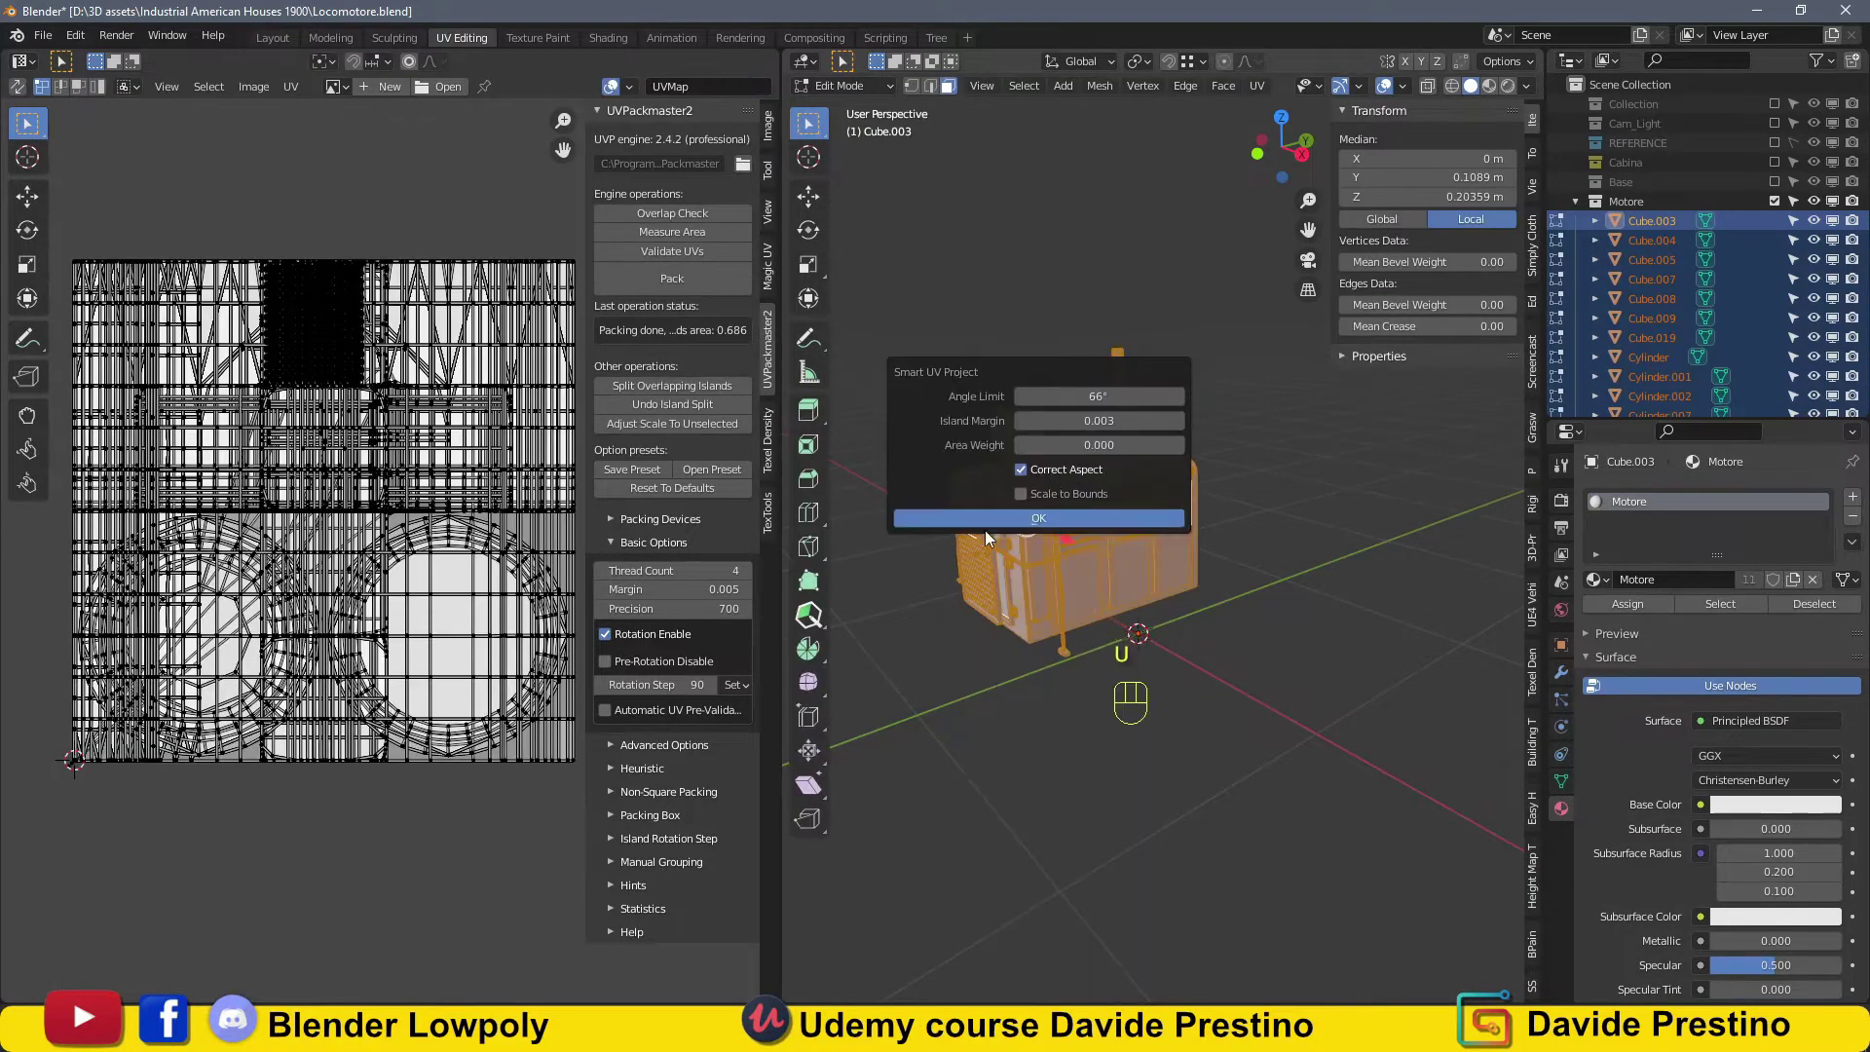
left_click(985, 527)
Set the motor UVs to 5.12 px/cm, pack them, and leave the isolated view.
key("a")
left_click(770, 508)
left_click(698, 426)
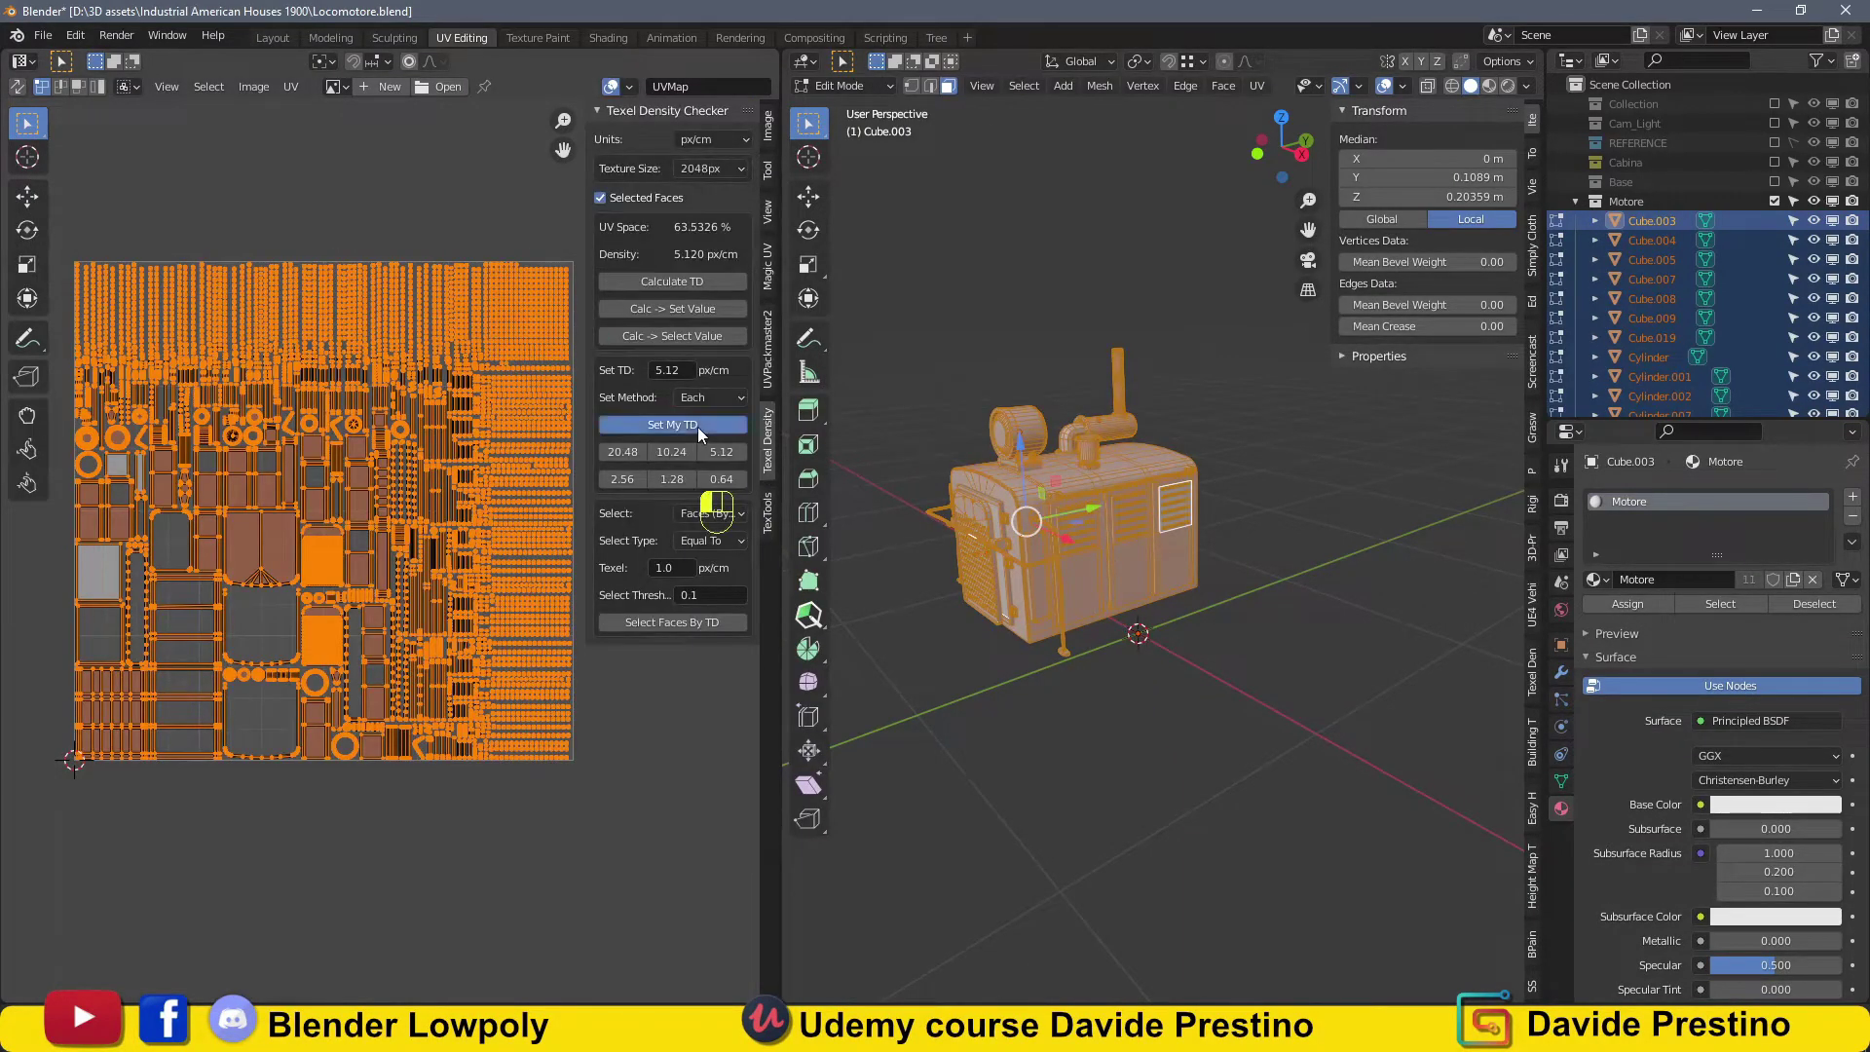
left_click(767, 349)
left_click(672, 279)
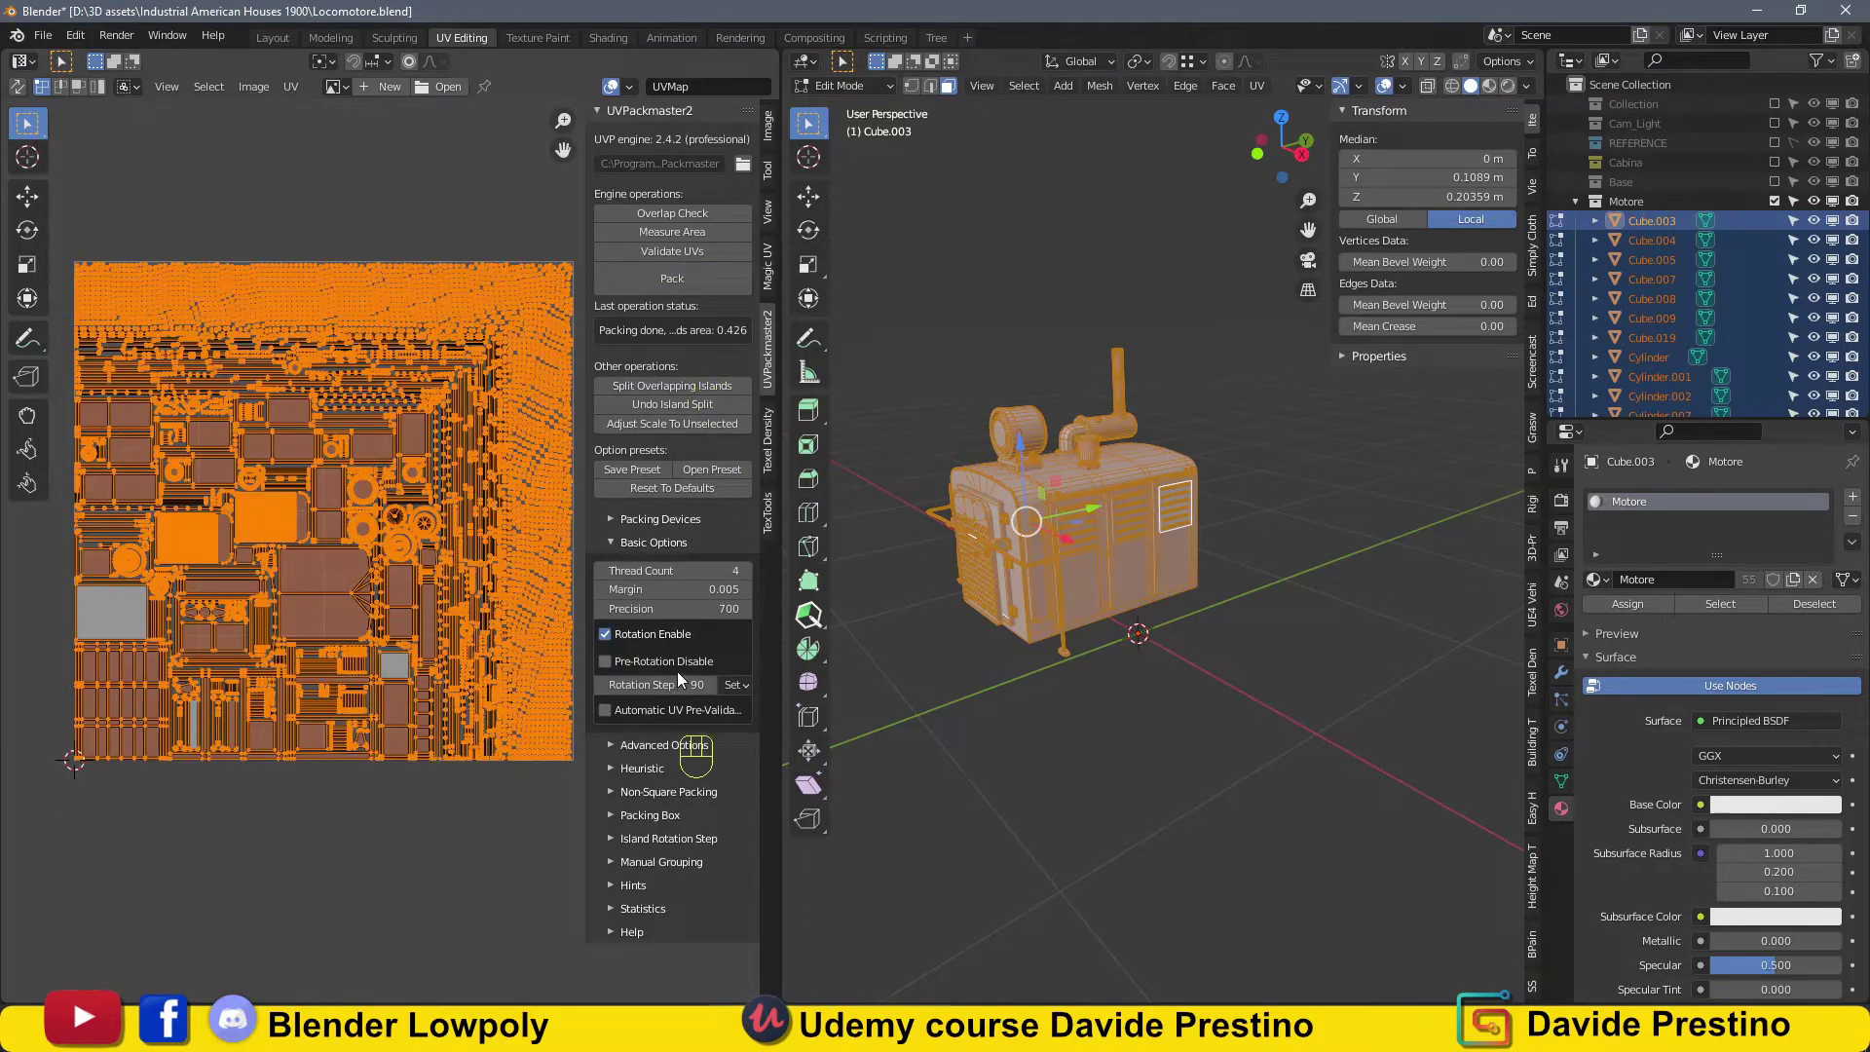
key("Tab")
key("KP_Divide")
key("KP_Divide")
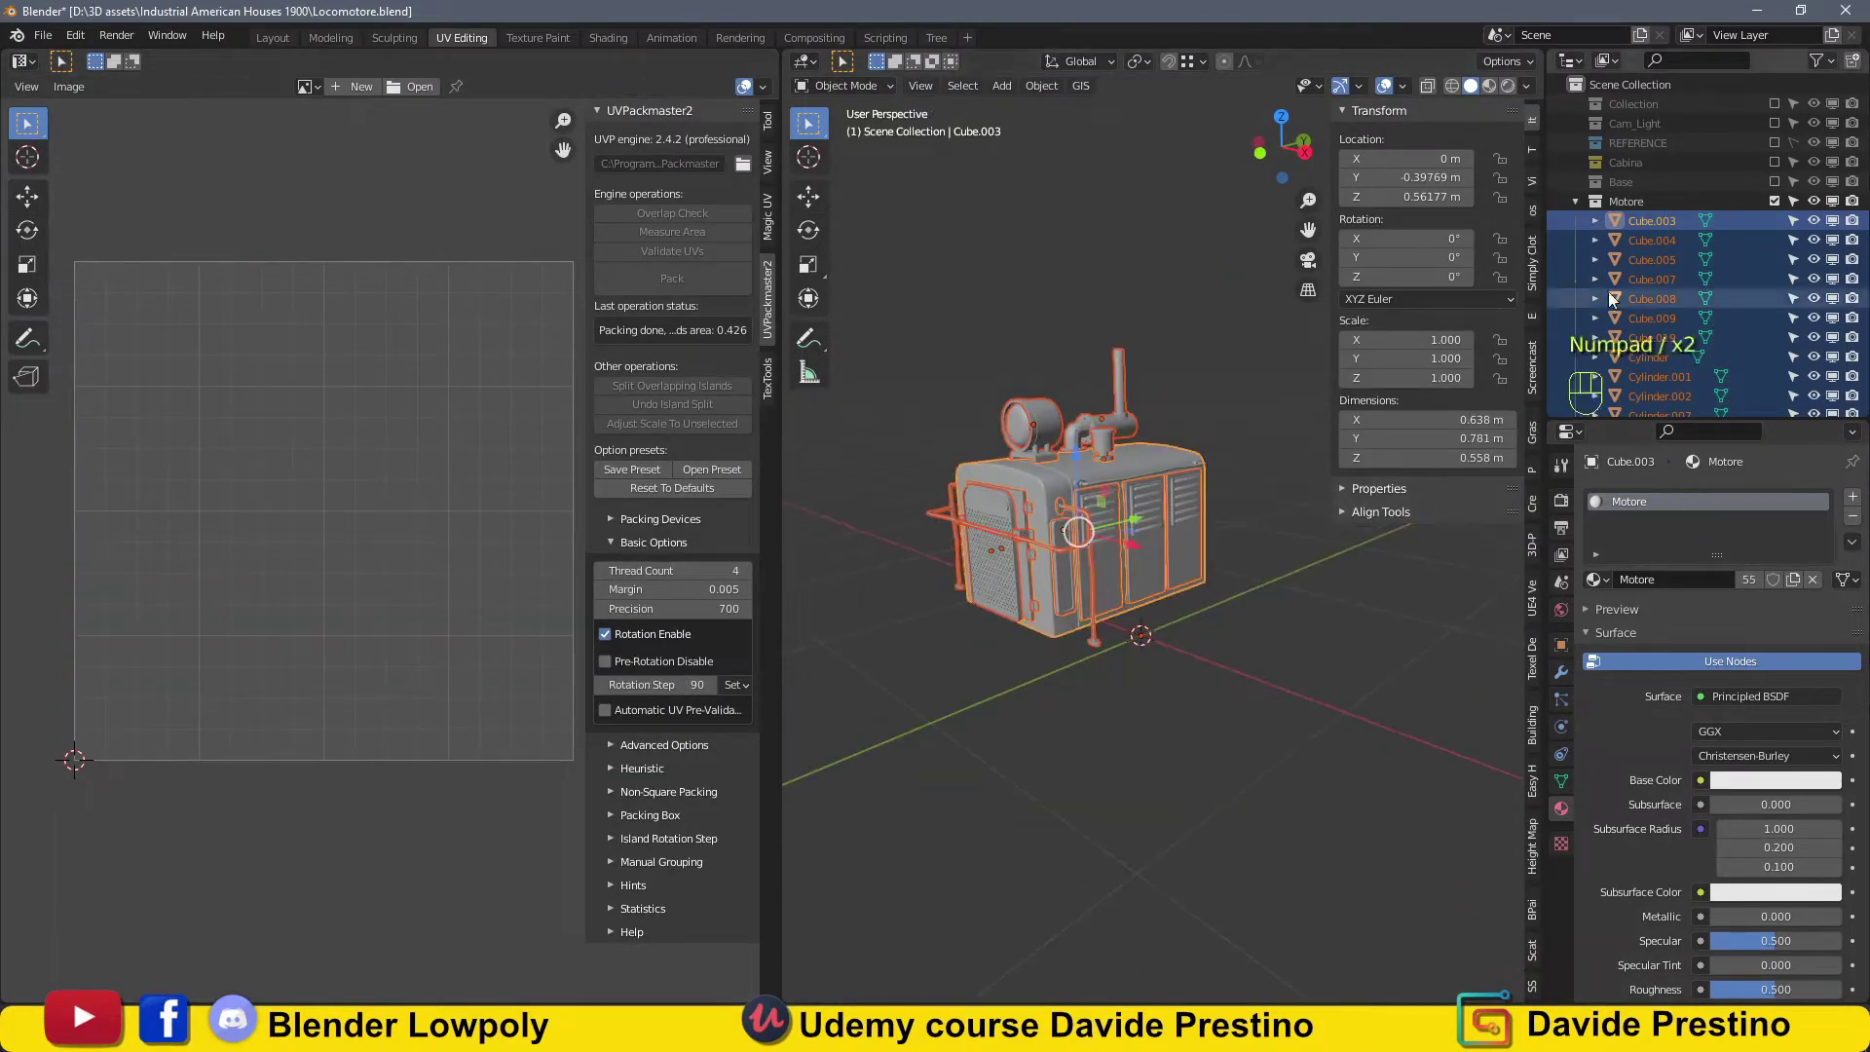
Unhide the Base and Cabina collections and orbit around the whole locomotive.
left_click(1774, 181)
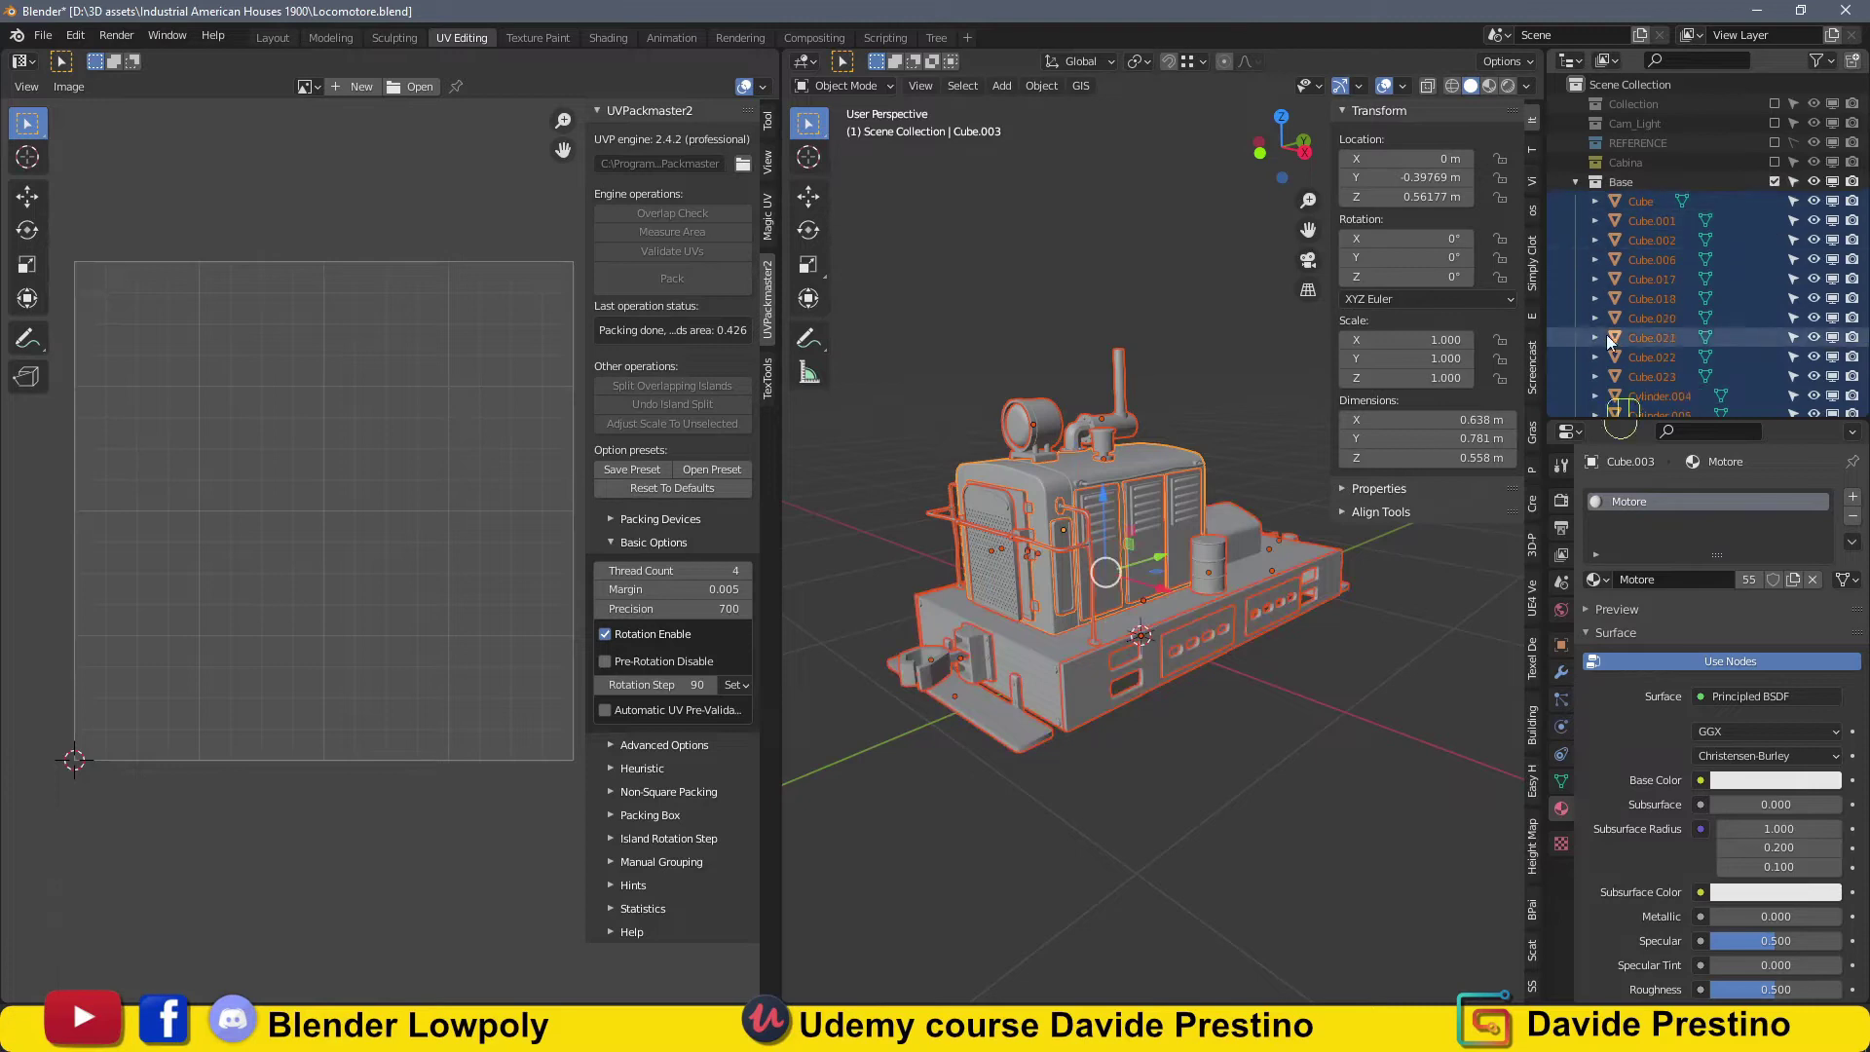
left_click(1774, 162)
left_click_drag(781, 526, 450, 546)
mouse_move(727, 559)
middle_mouse_down()
mouse_move(861, 594)
mouse_move(894, 632)
middle_mouse_up()
key("Tab")
key("Tab")
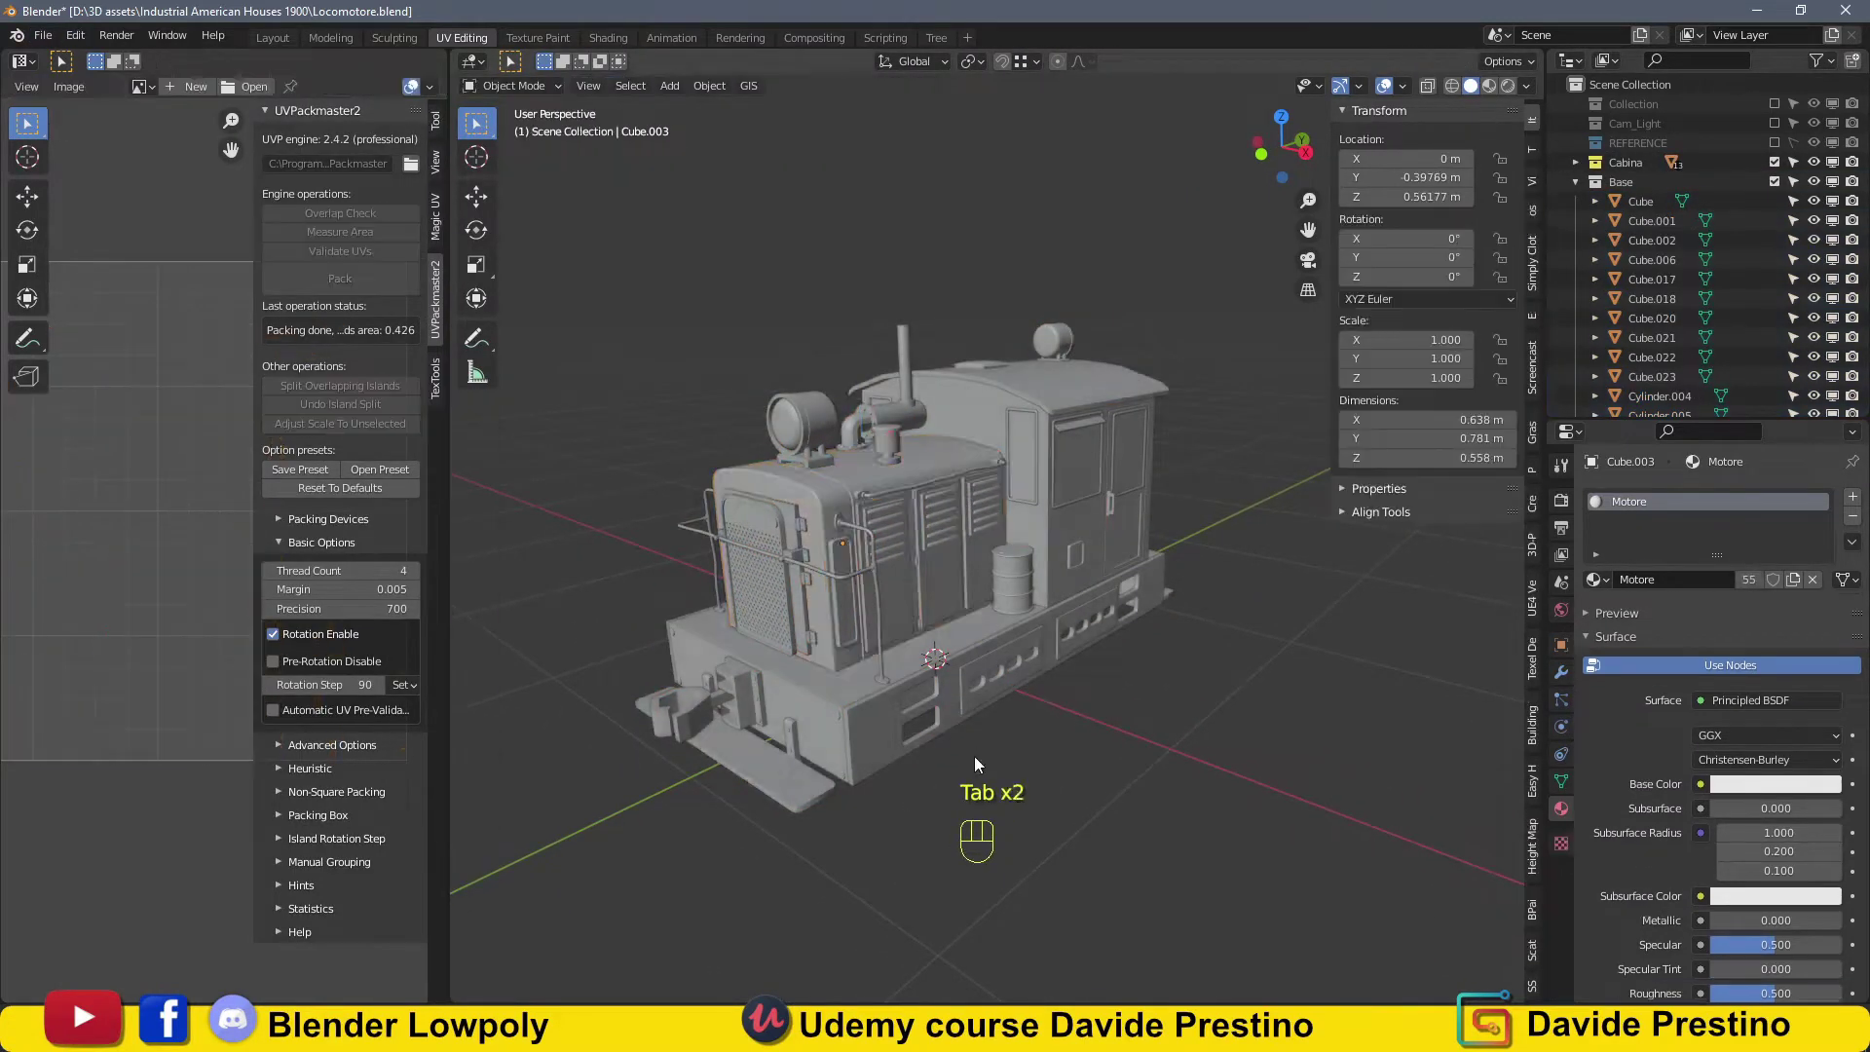
left_click(45, 36)
key("Tab")
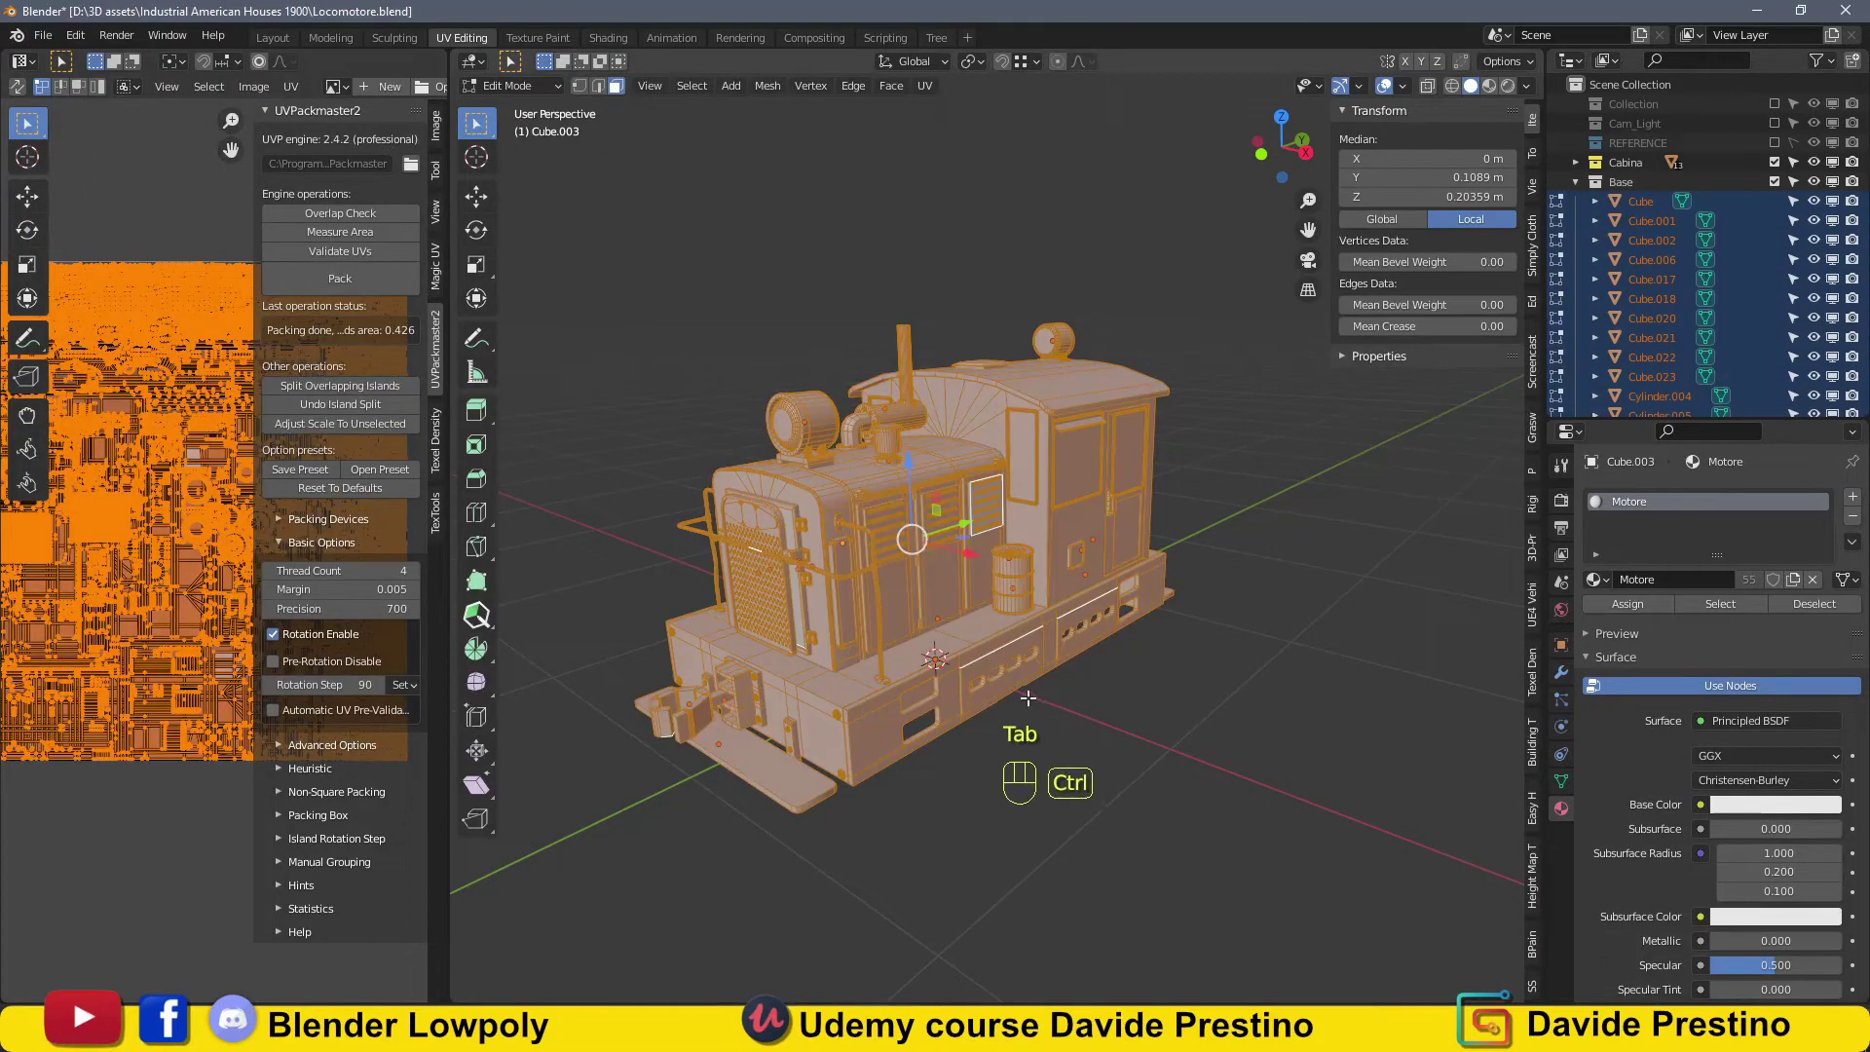
left_click(43, 35)
Export Locomotore.fbx to D:\3D assets\Industrial American Houses 1900\Locomotore.
left_click(322, 439)
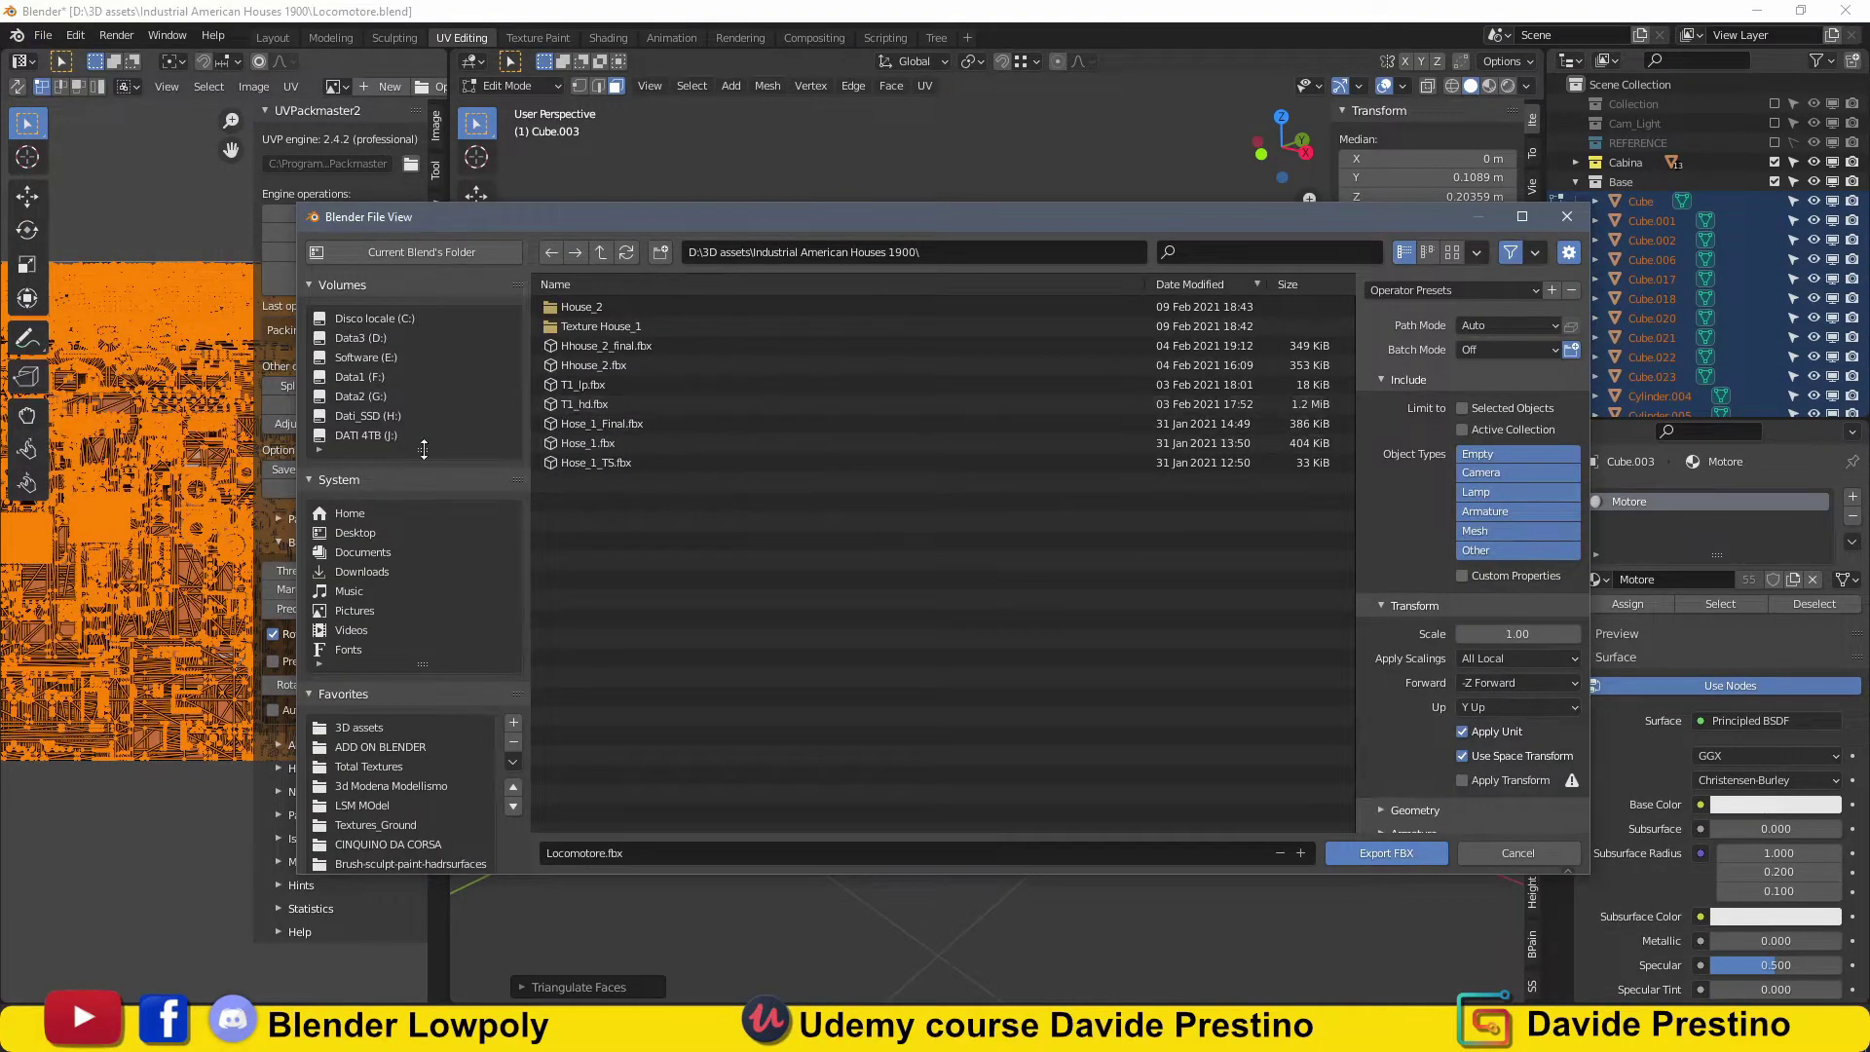
scroll(459, 688, "down", 2)
scroll(460, 688, "up", 2)
left_click(394, 338)
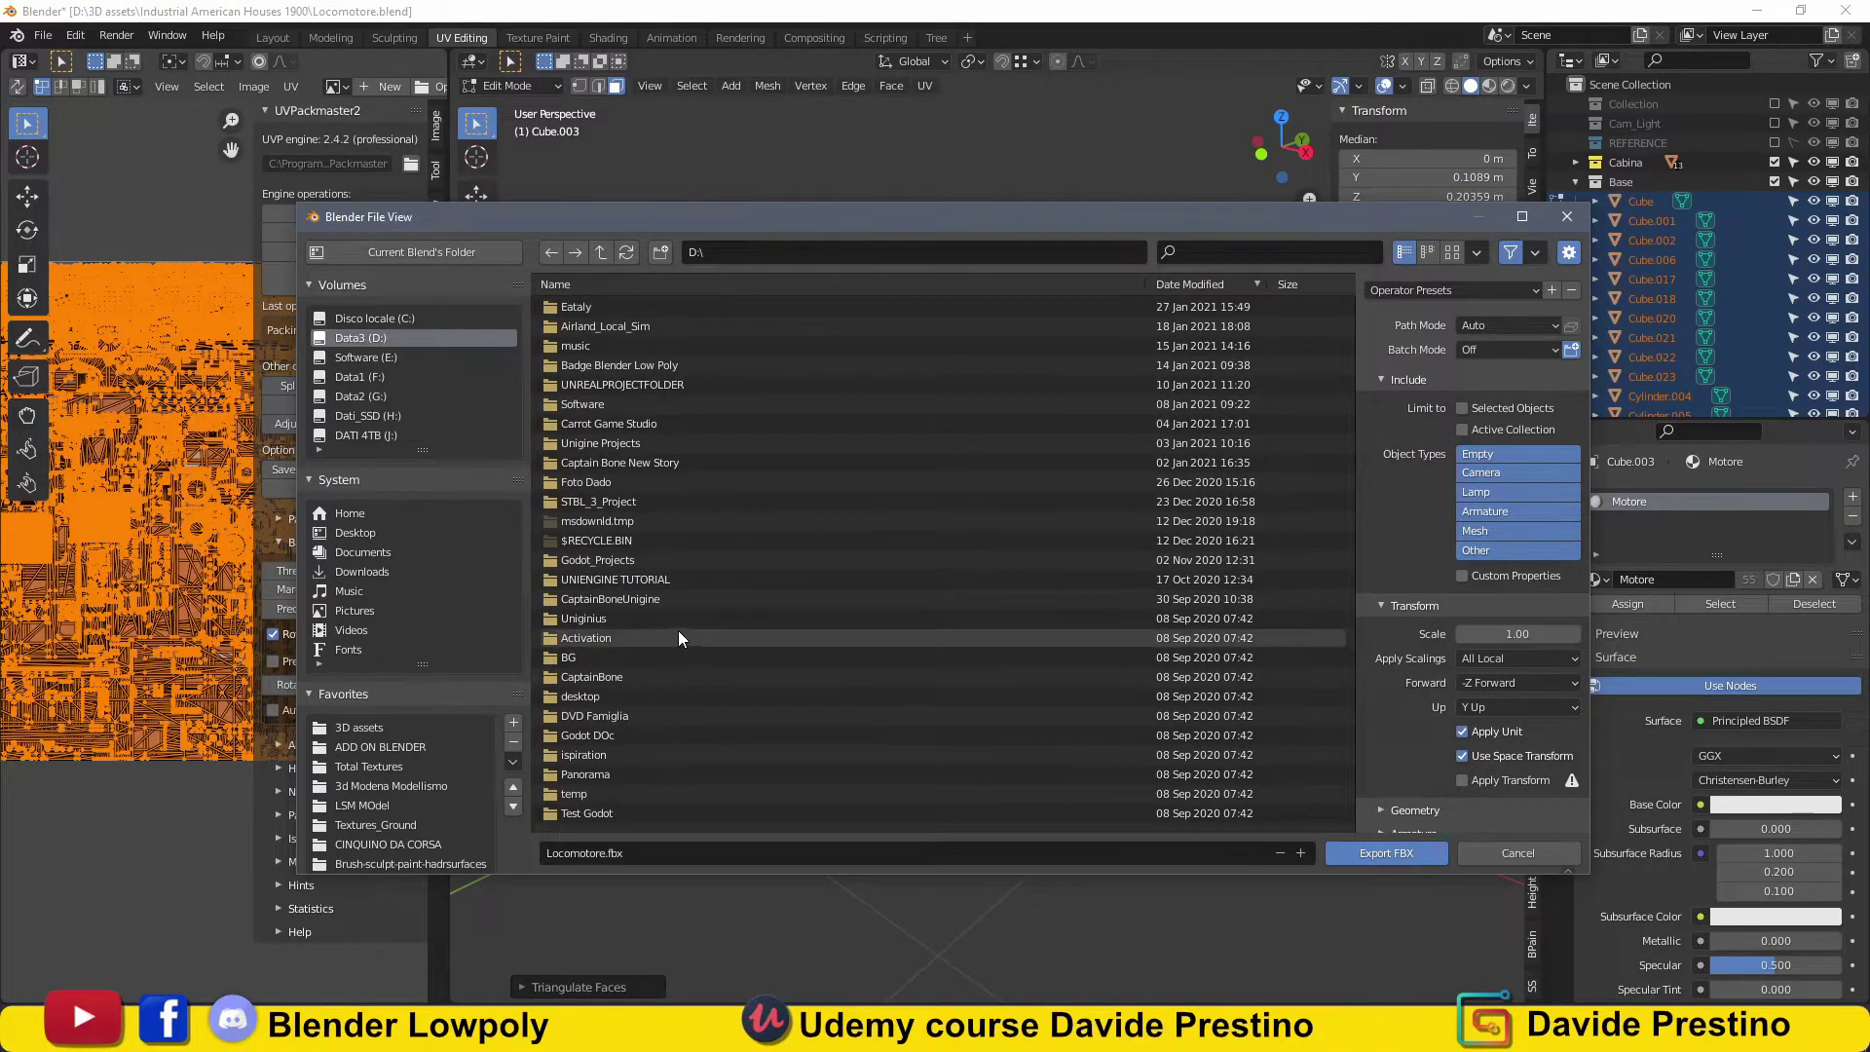
double_click(678, 629)
double_click(672, 307)
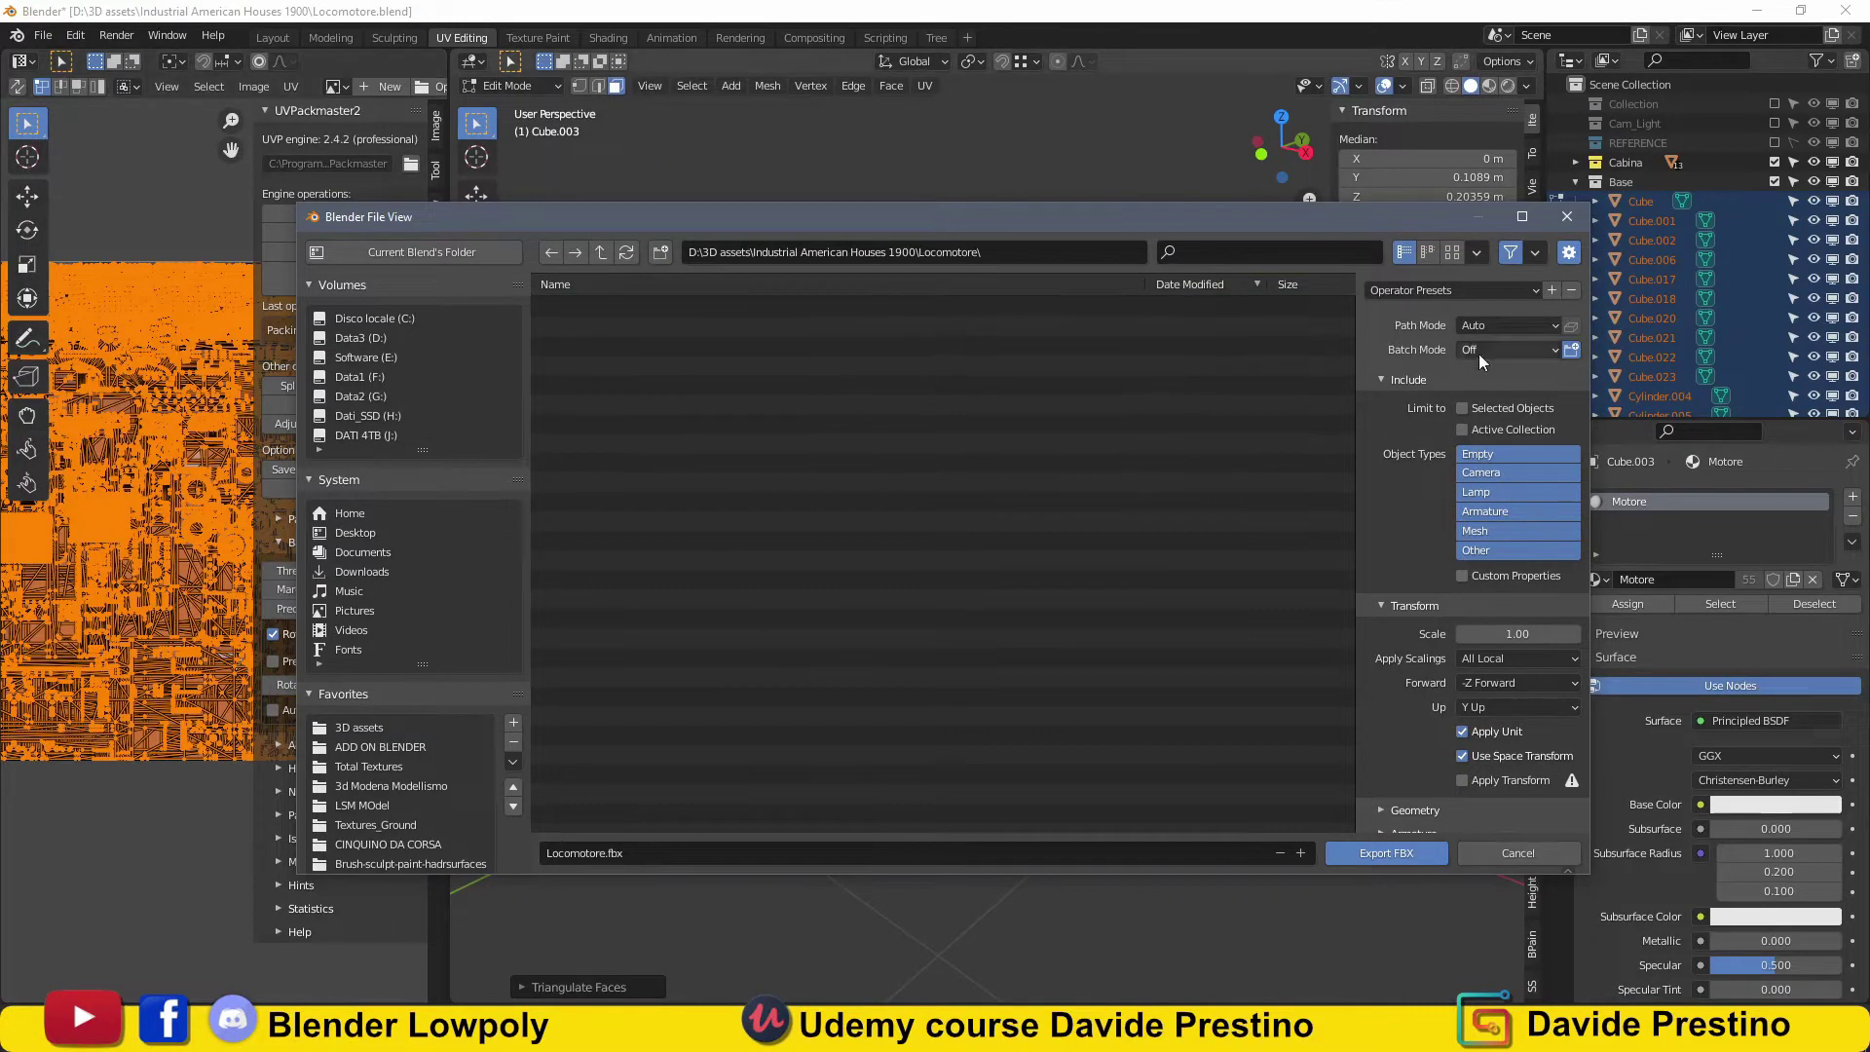
left_click(1409, 857)
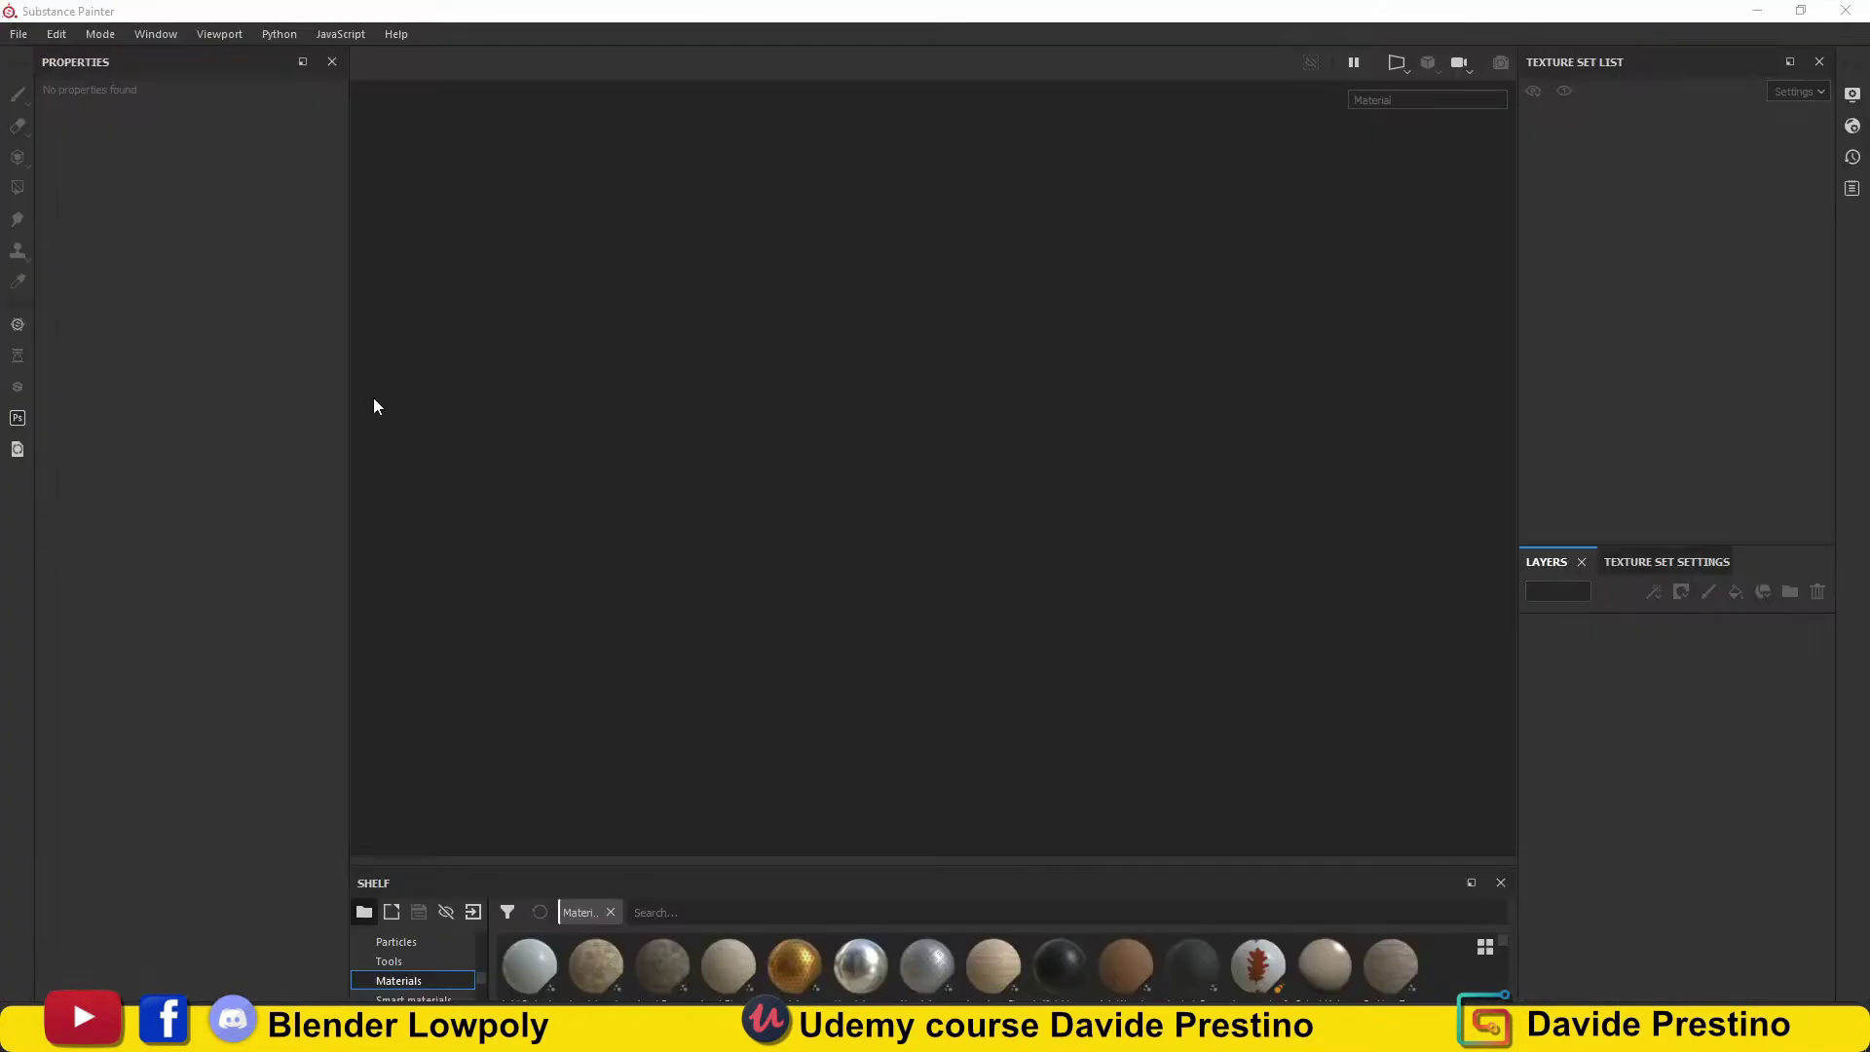
Create a new 2048 project from the Locomotore.fbx mesh.
left_click(19, 33)
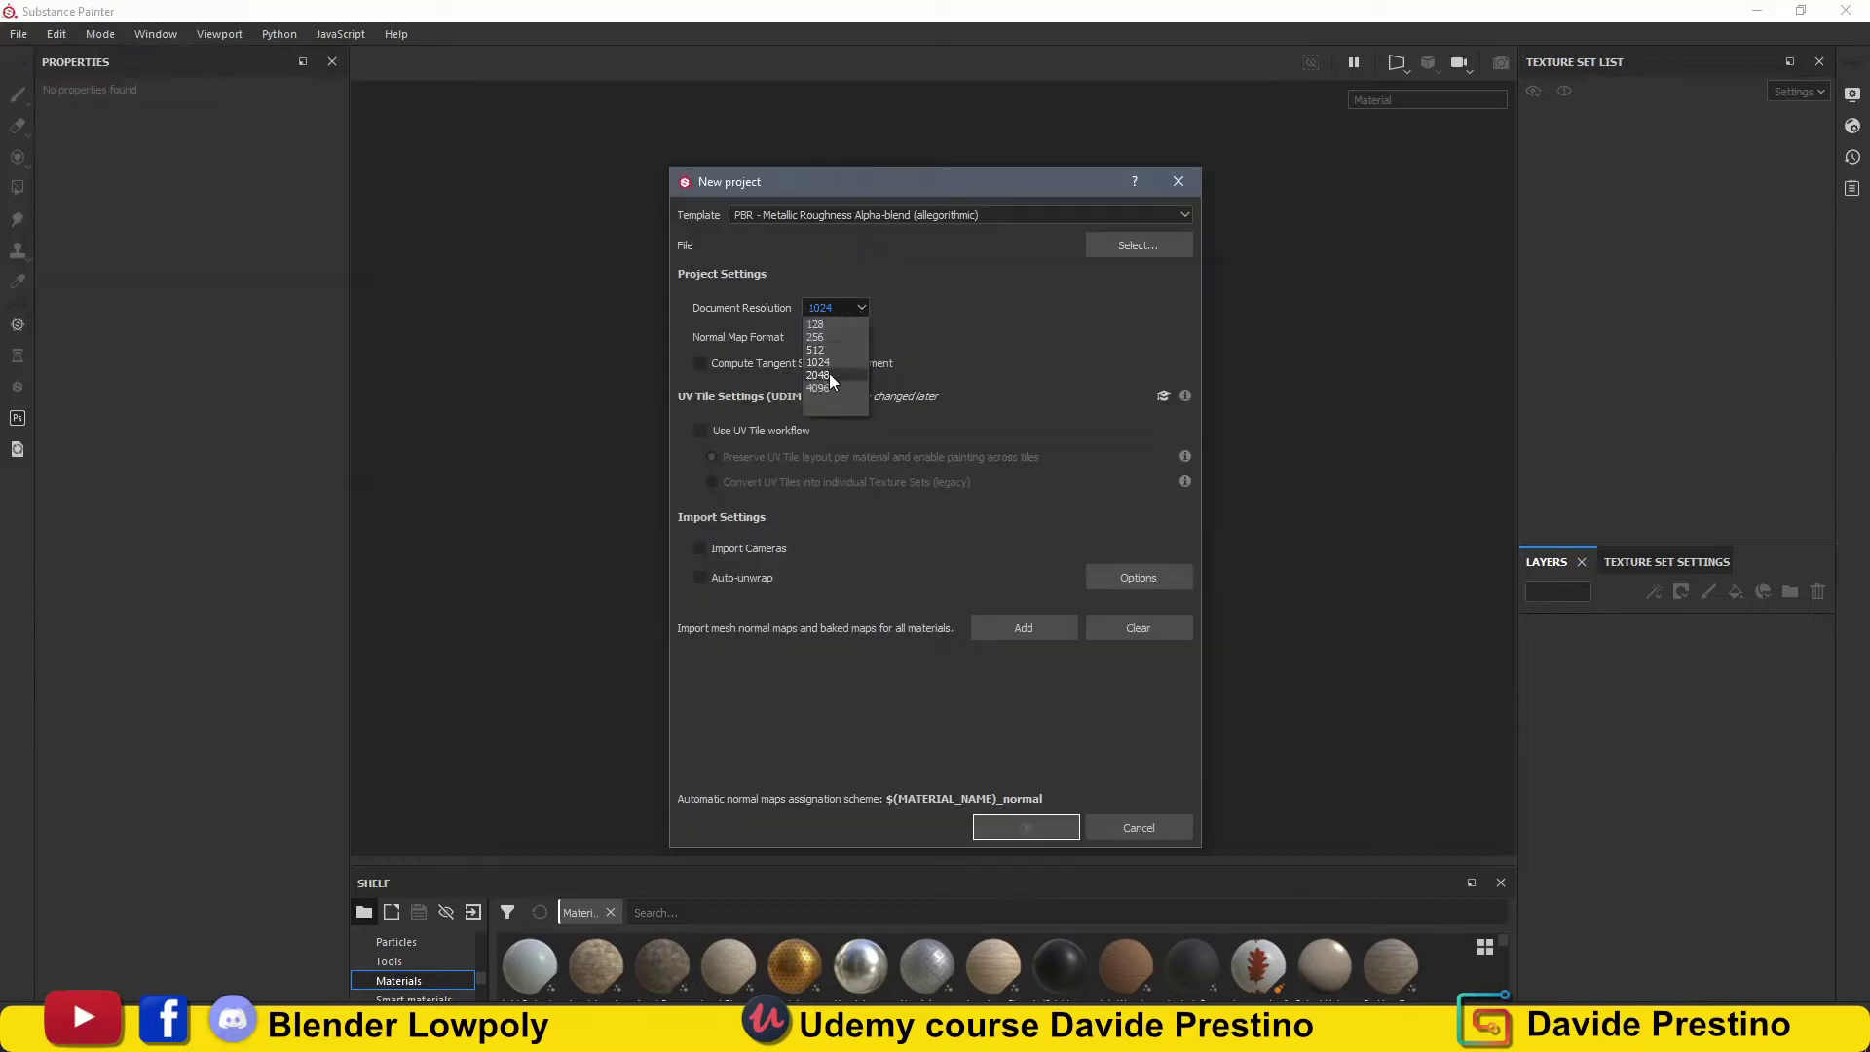
left_click(1136, 248)
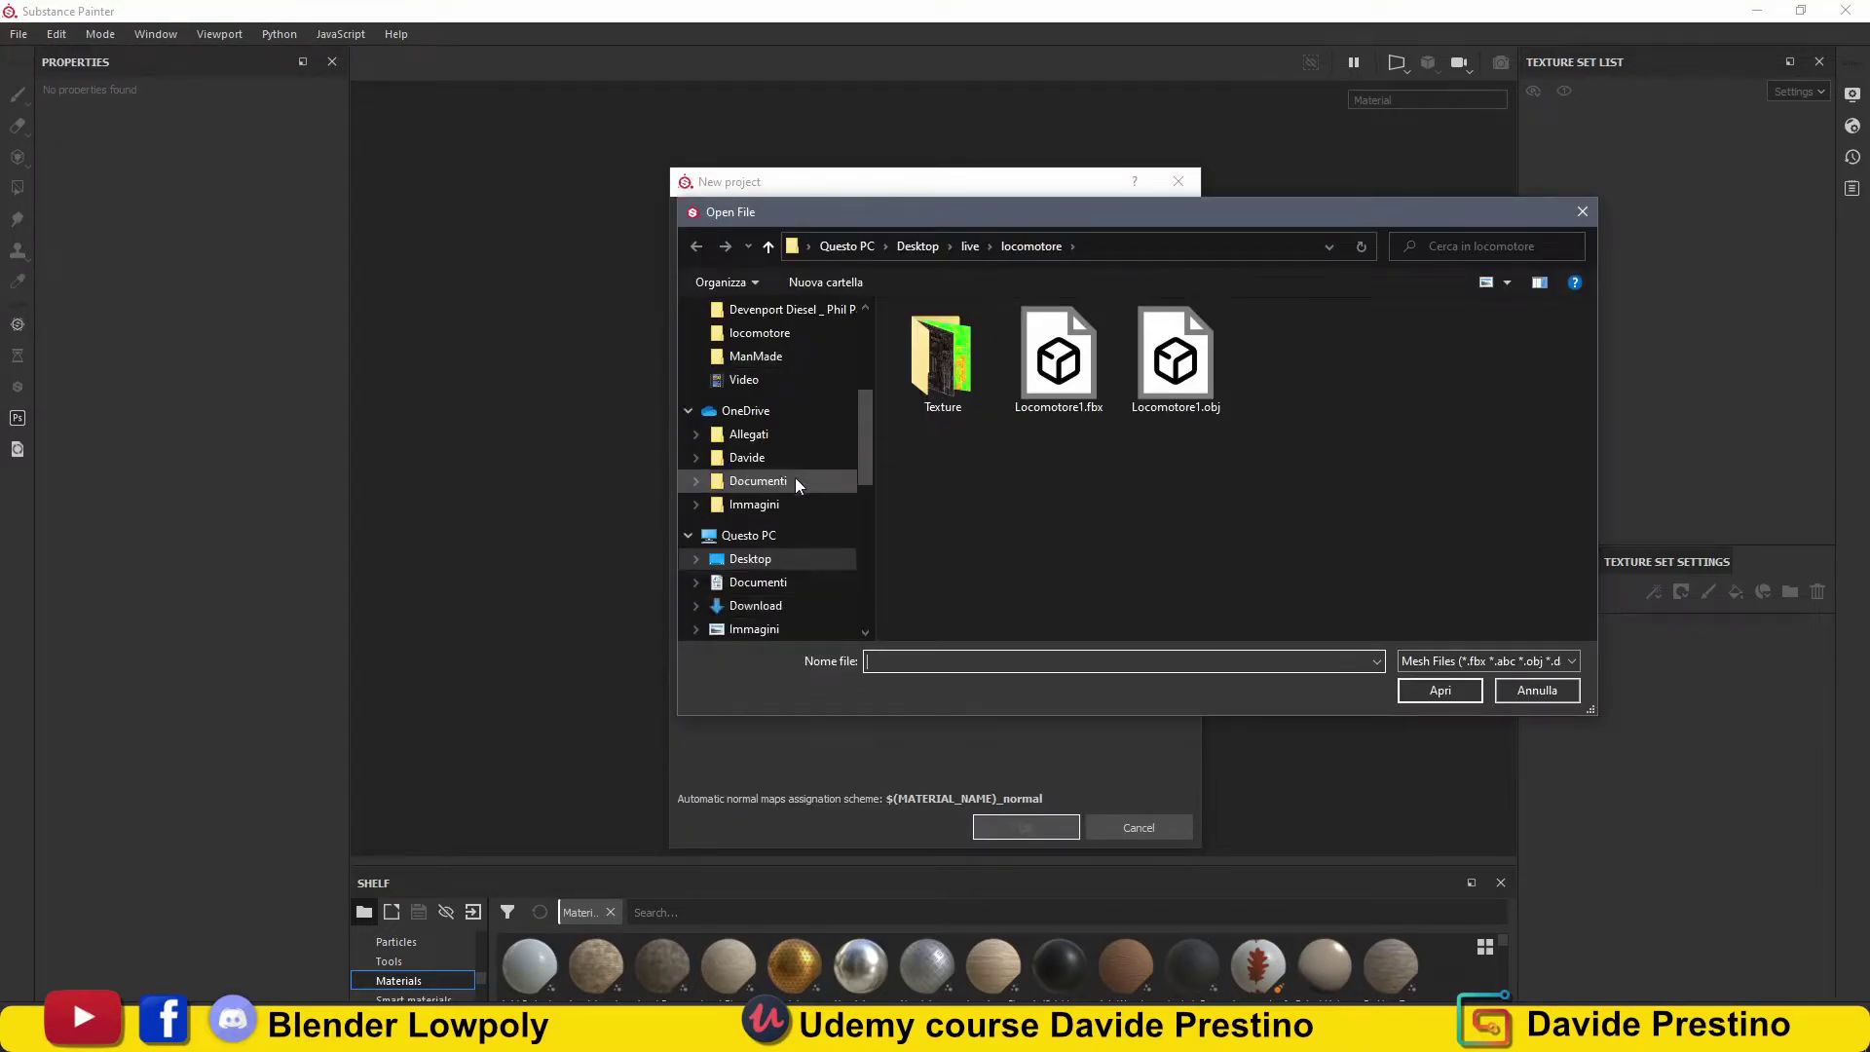
left_click(753, 332)
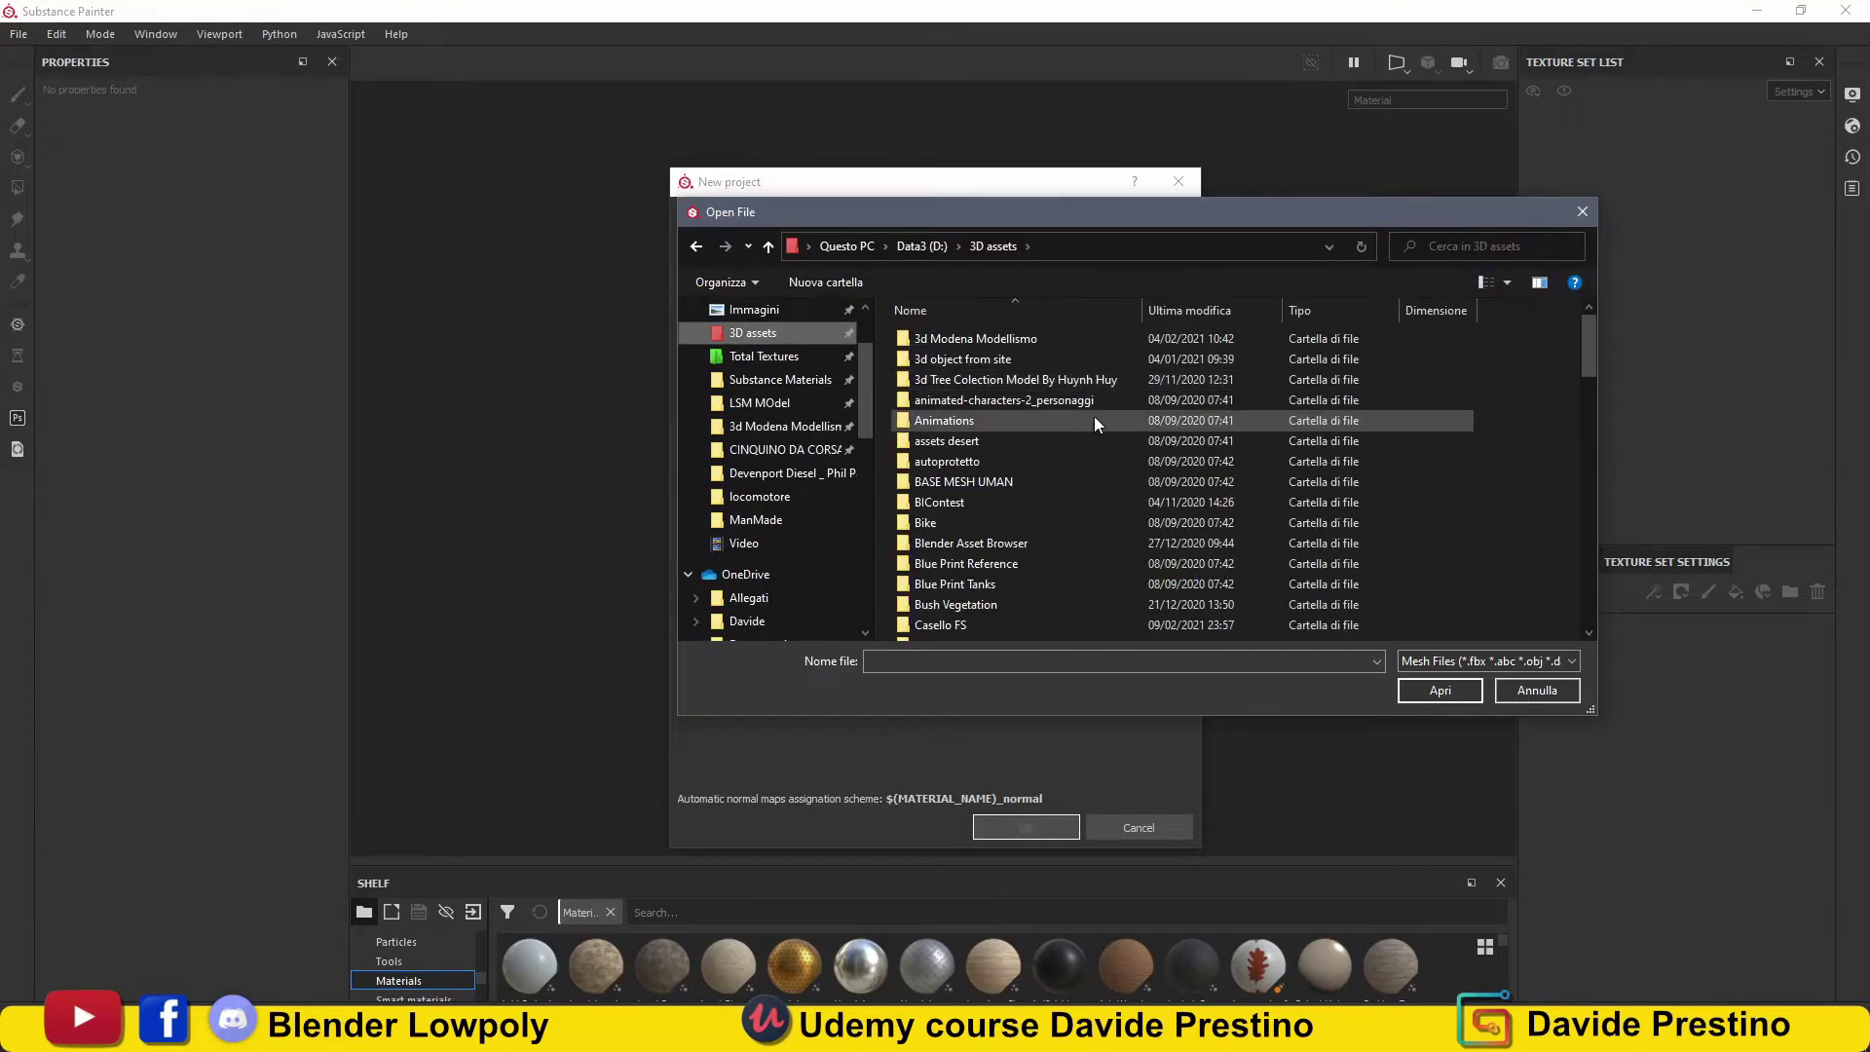
scroll(1068, 426, "down", 3)
double_click(1068, 421)
double_click(1064, 367)
left_click(955, 338)
left_click(1440, 690)
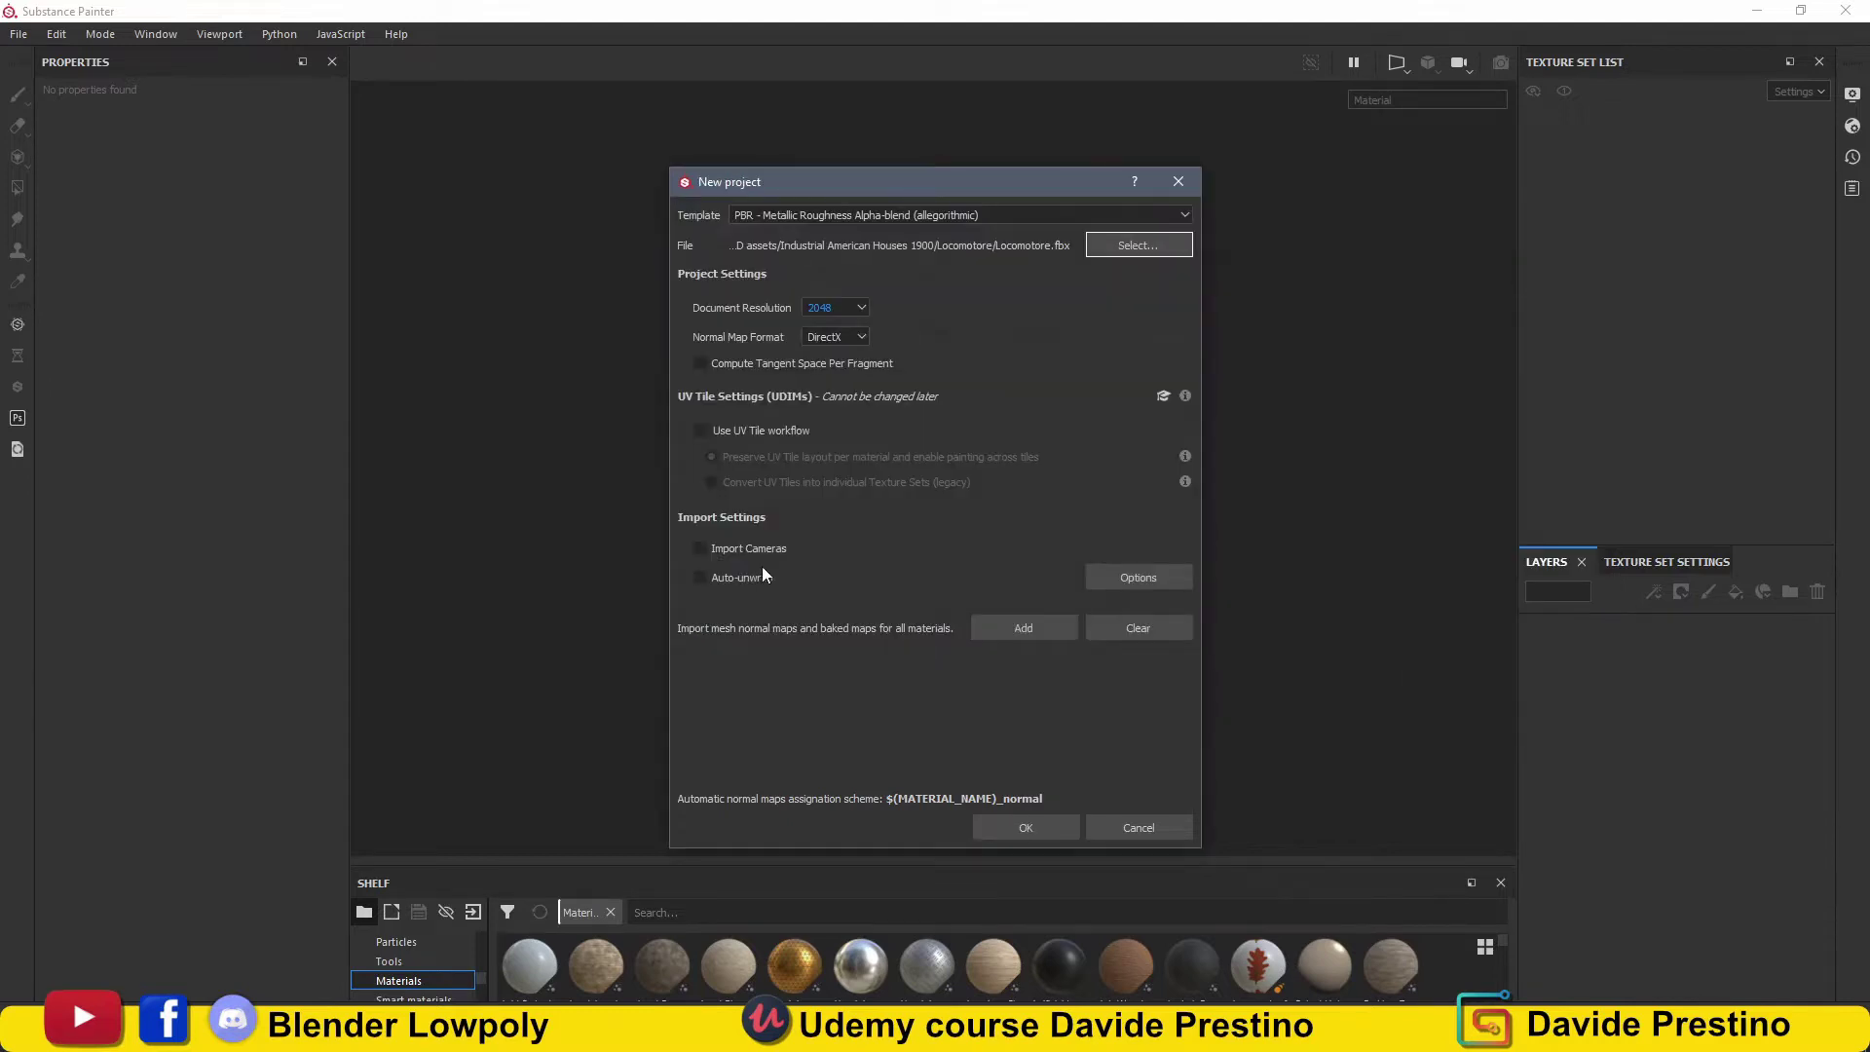
key("Return")
mouse_move(1234, 600)
left_mouse_down("alt")
mouse_move(1136, 477)
mouse_move(974, 468)
left_mouse_up("alt")
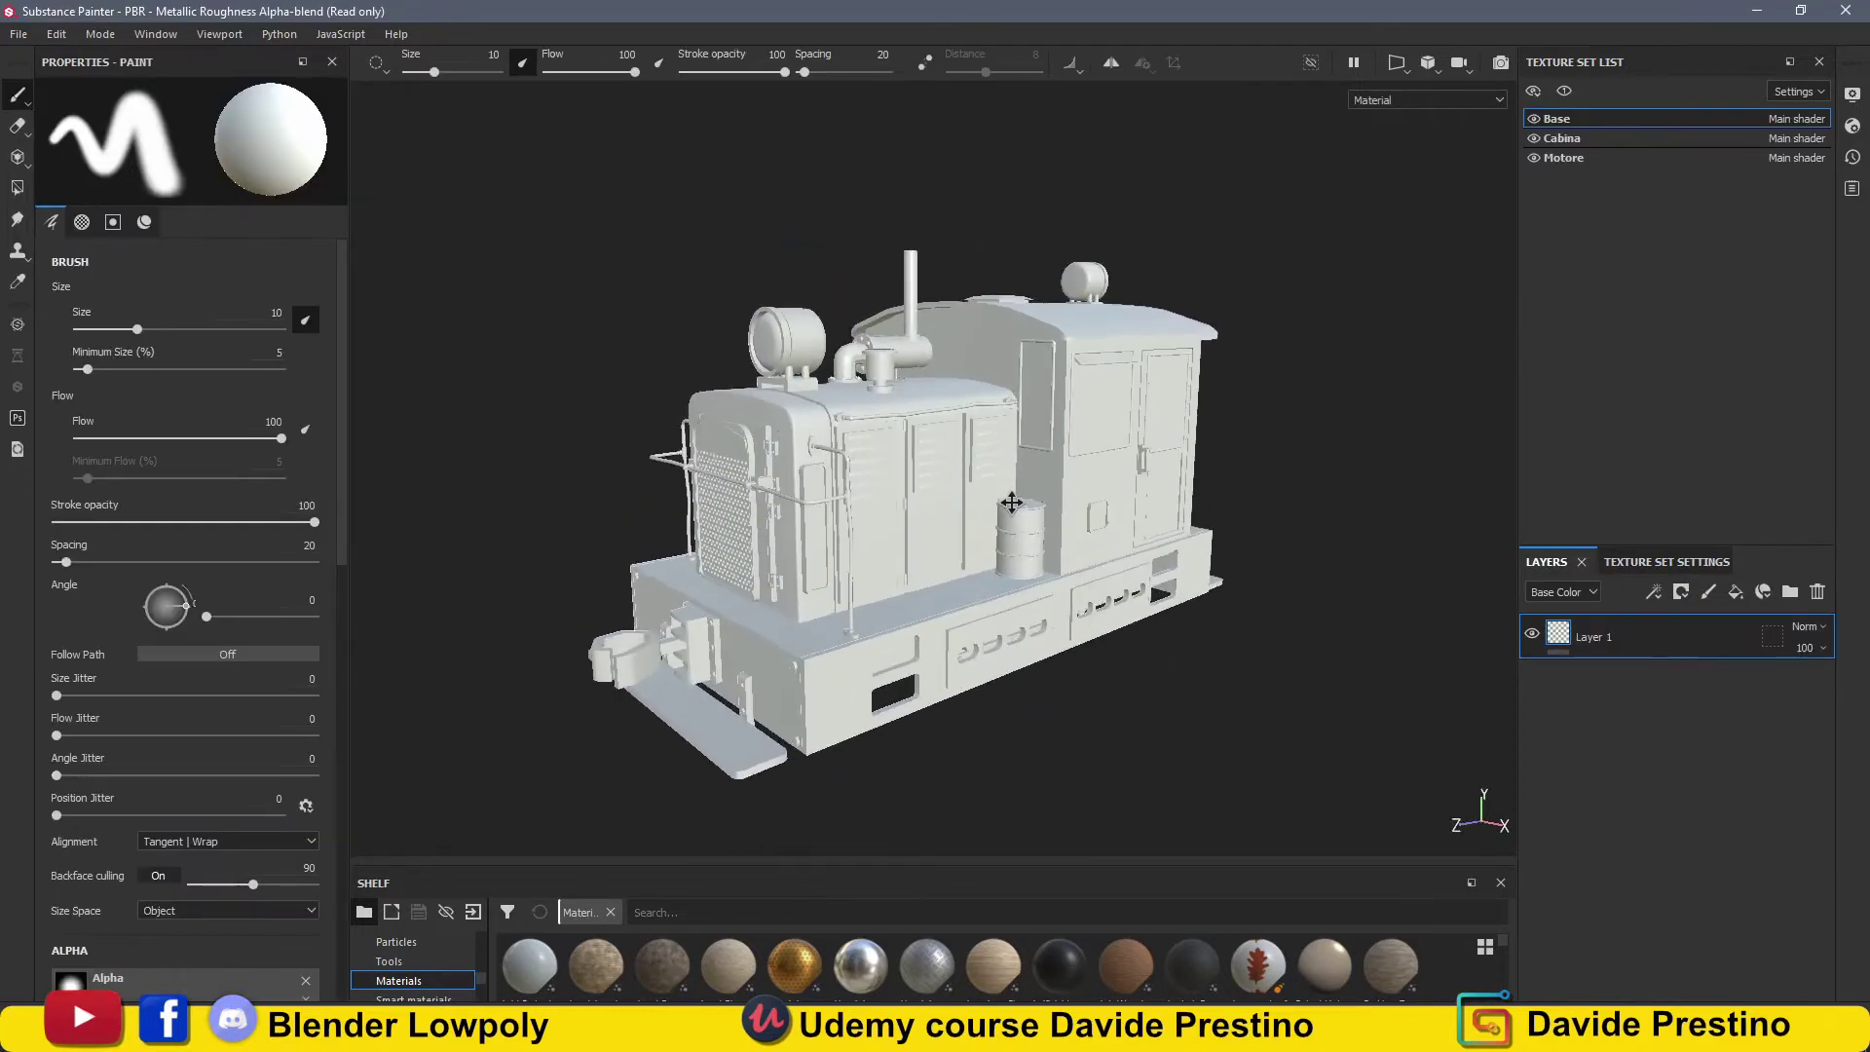
Save the project as Locomotore in the Industrial American Houses 1900\Locomotore folder.
left_click(19, 35)
left_click(59, 255)
scroll(201, 214, "down", 2)
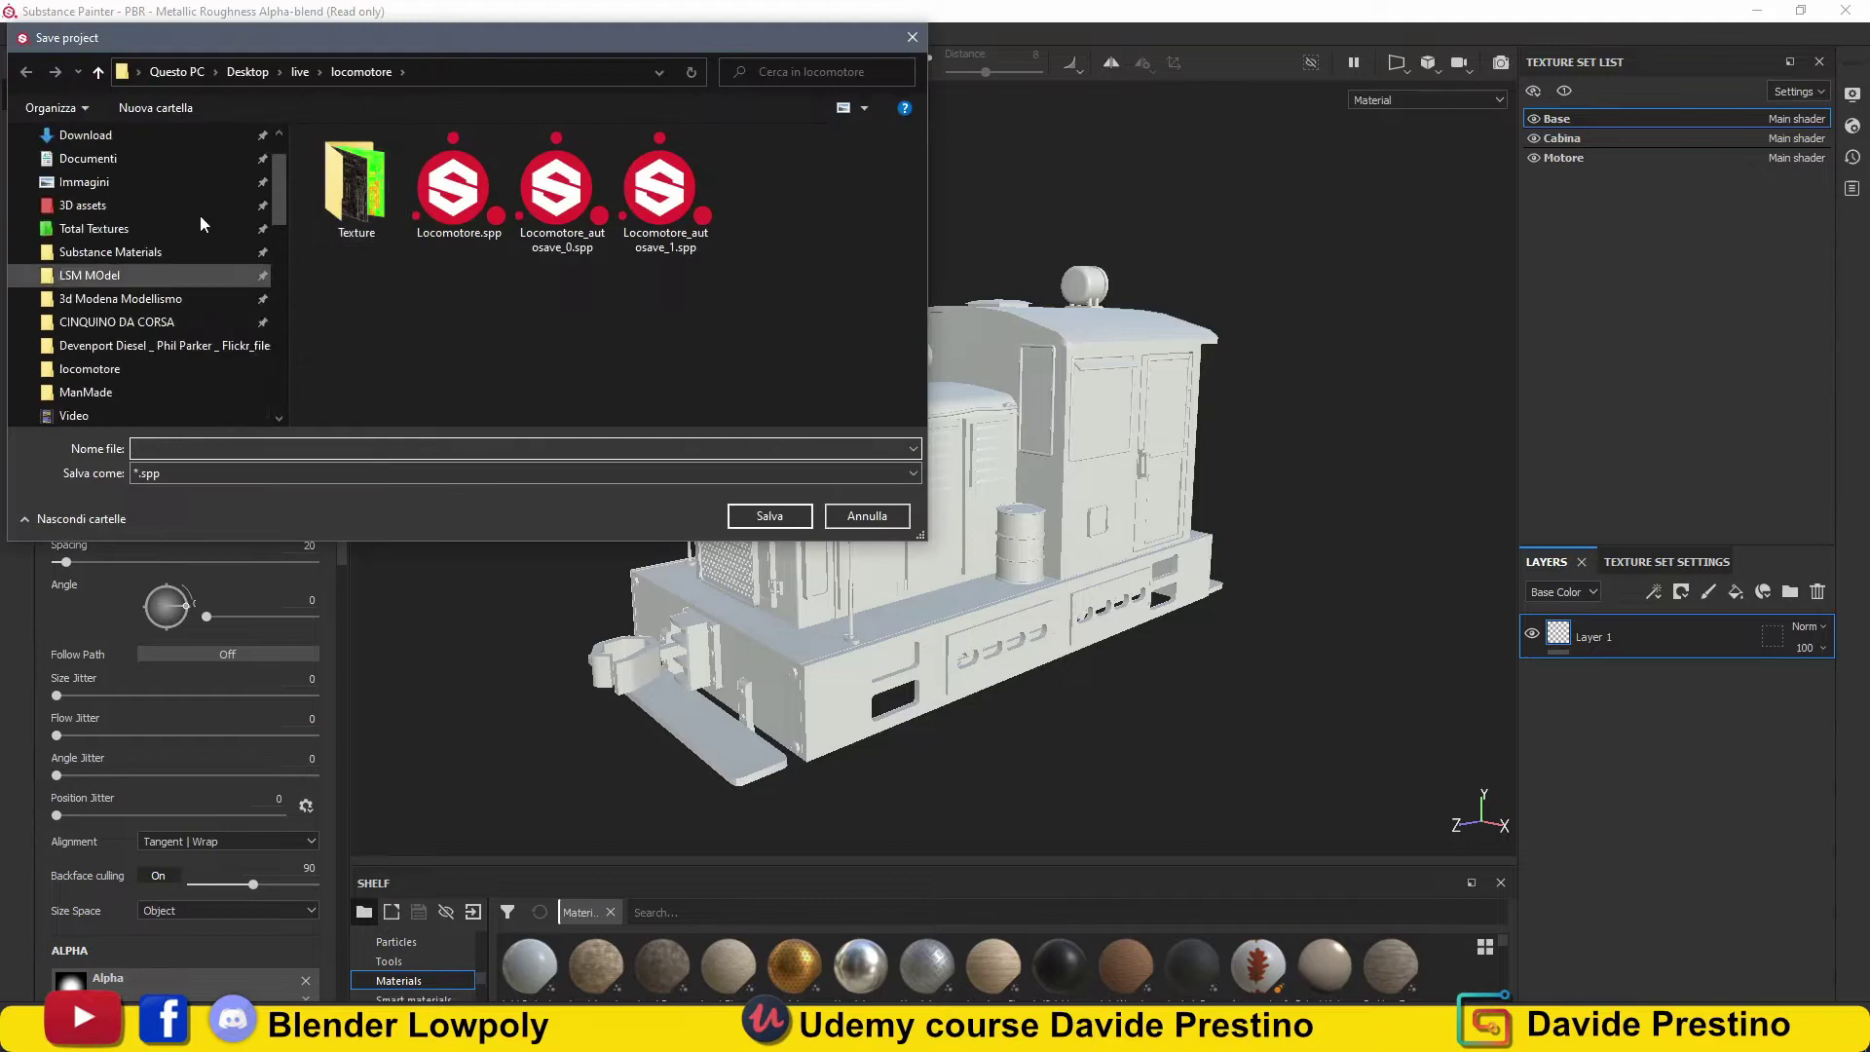
left_click(200, 214)
double_click(586, 213)
double_click(481, 301)
type("L")
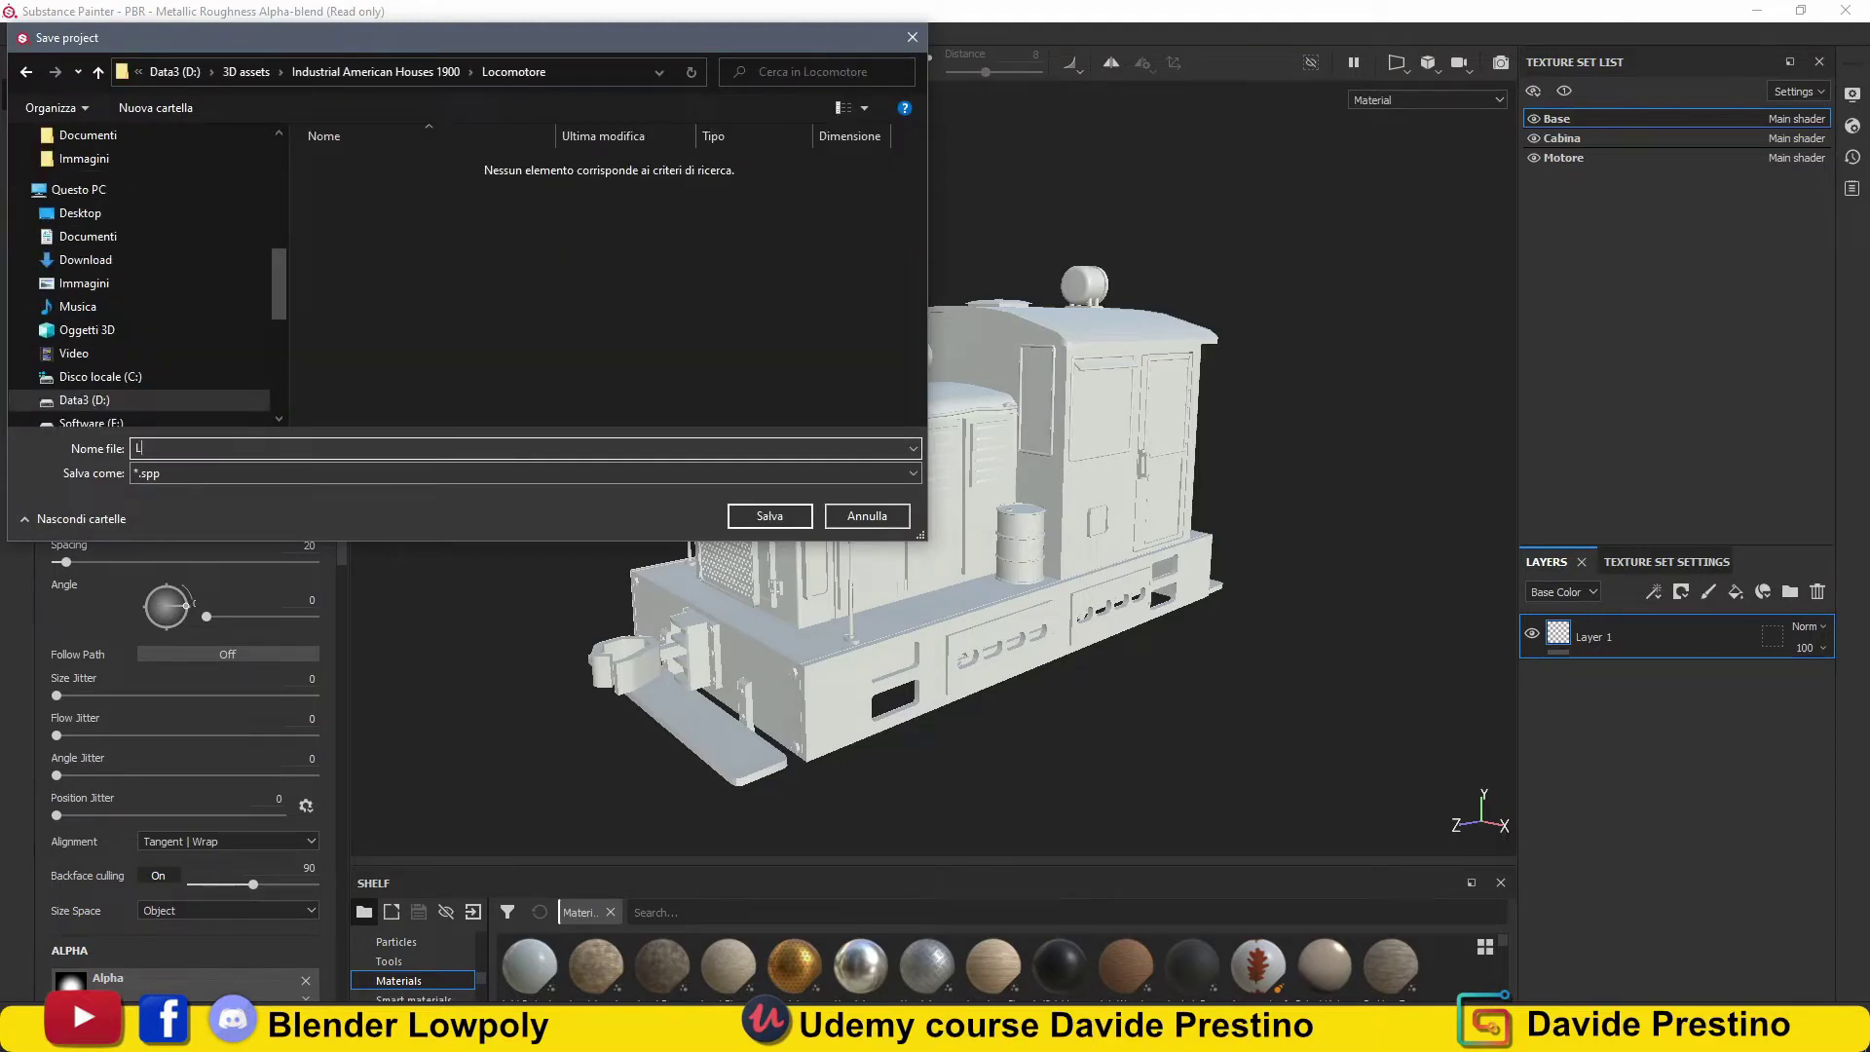
type("ocomotore")
key("Return")
left_click(1695, 565)
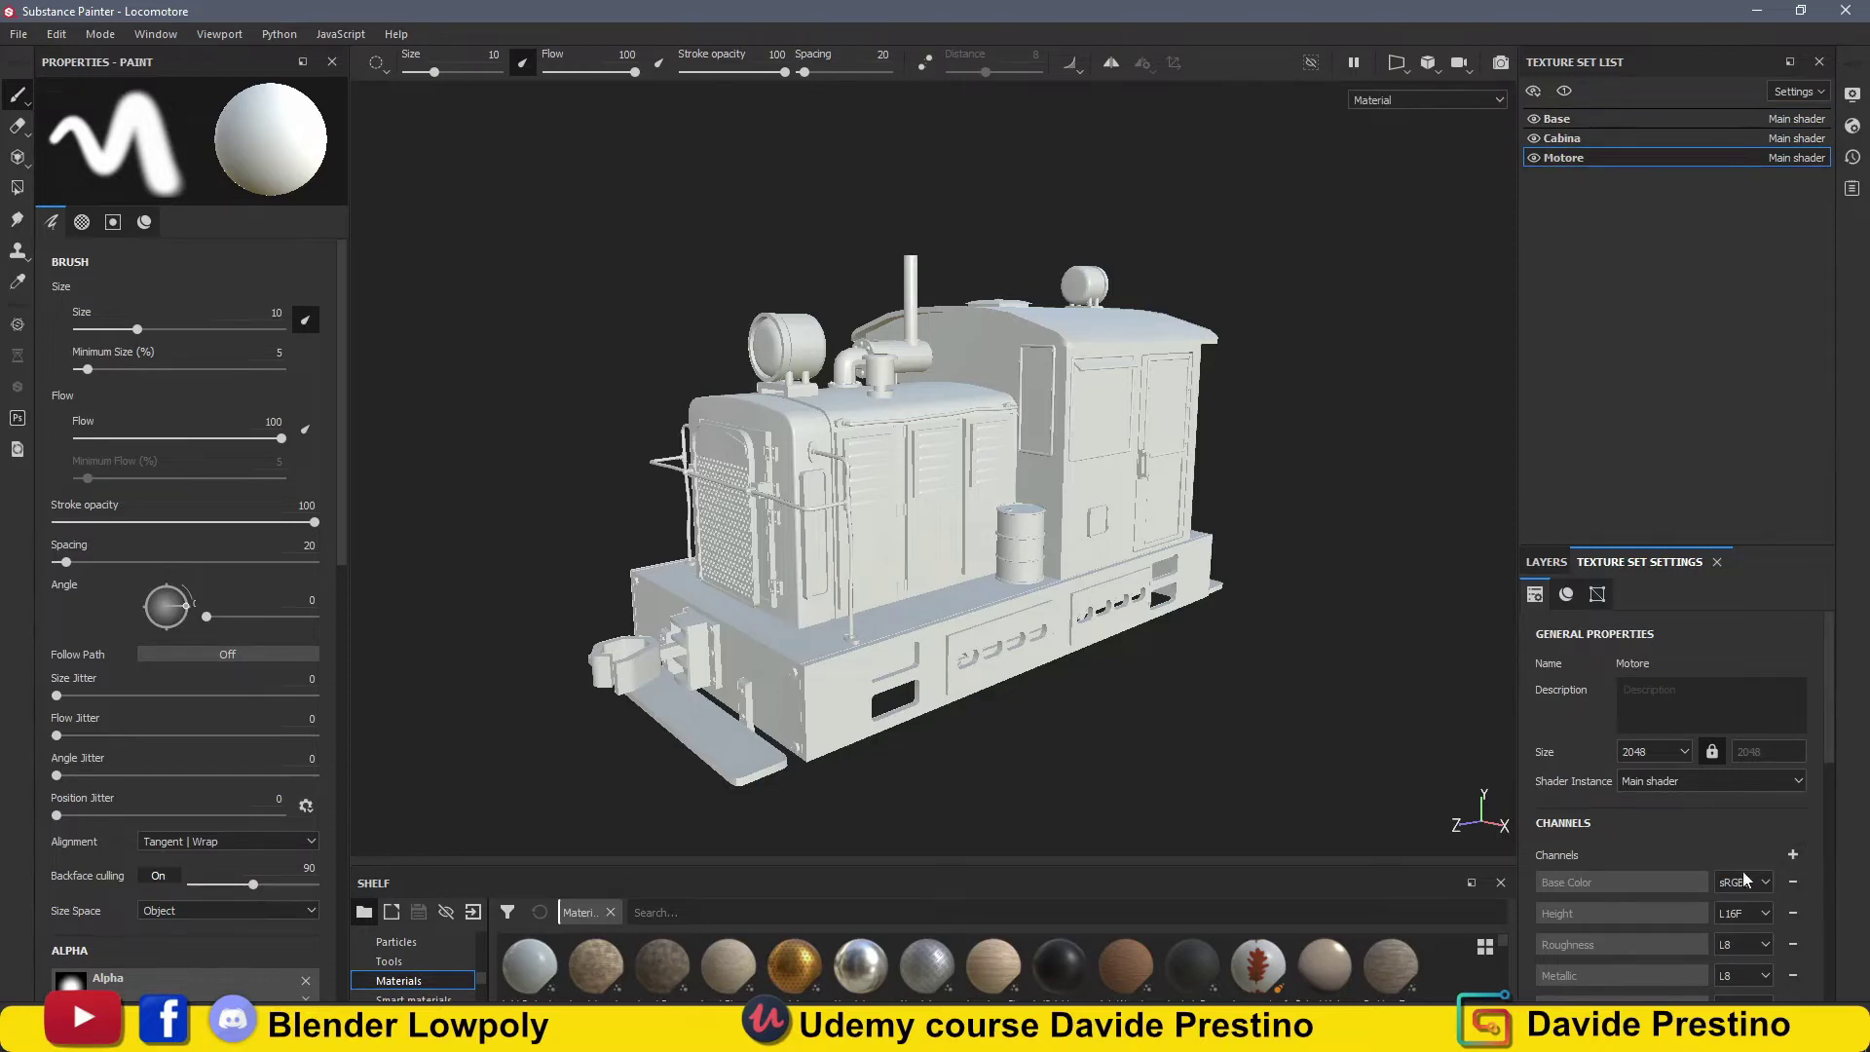
Bake all 21 mesh maps for Base, Cabina and Motore, with the ID map's colour source set.
scroll(1745, 880, "down", 5)
left_click(1750, 852)
left_click(635, 418)
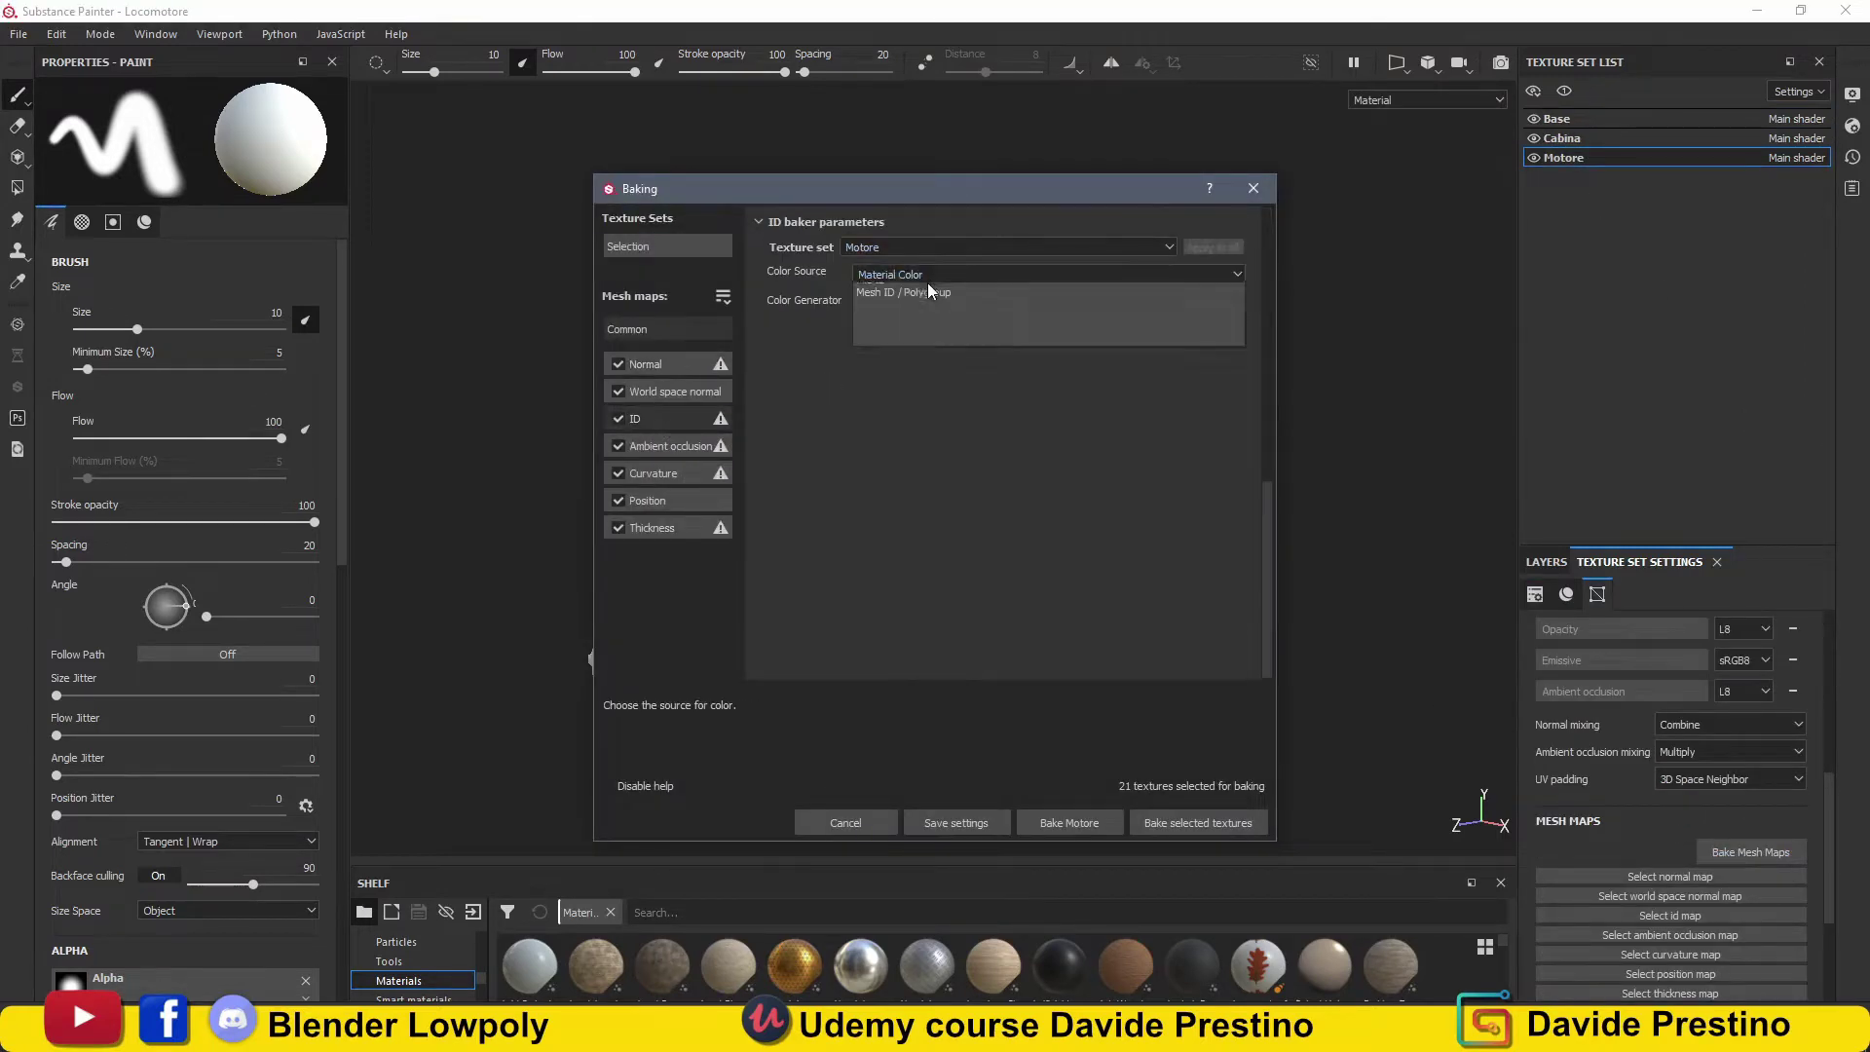
left_click(921, 303)
left_click(1186, 823)
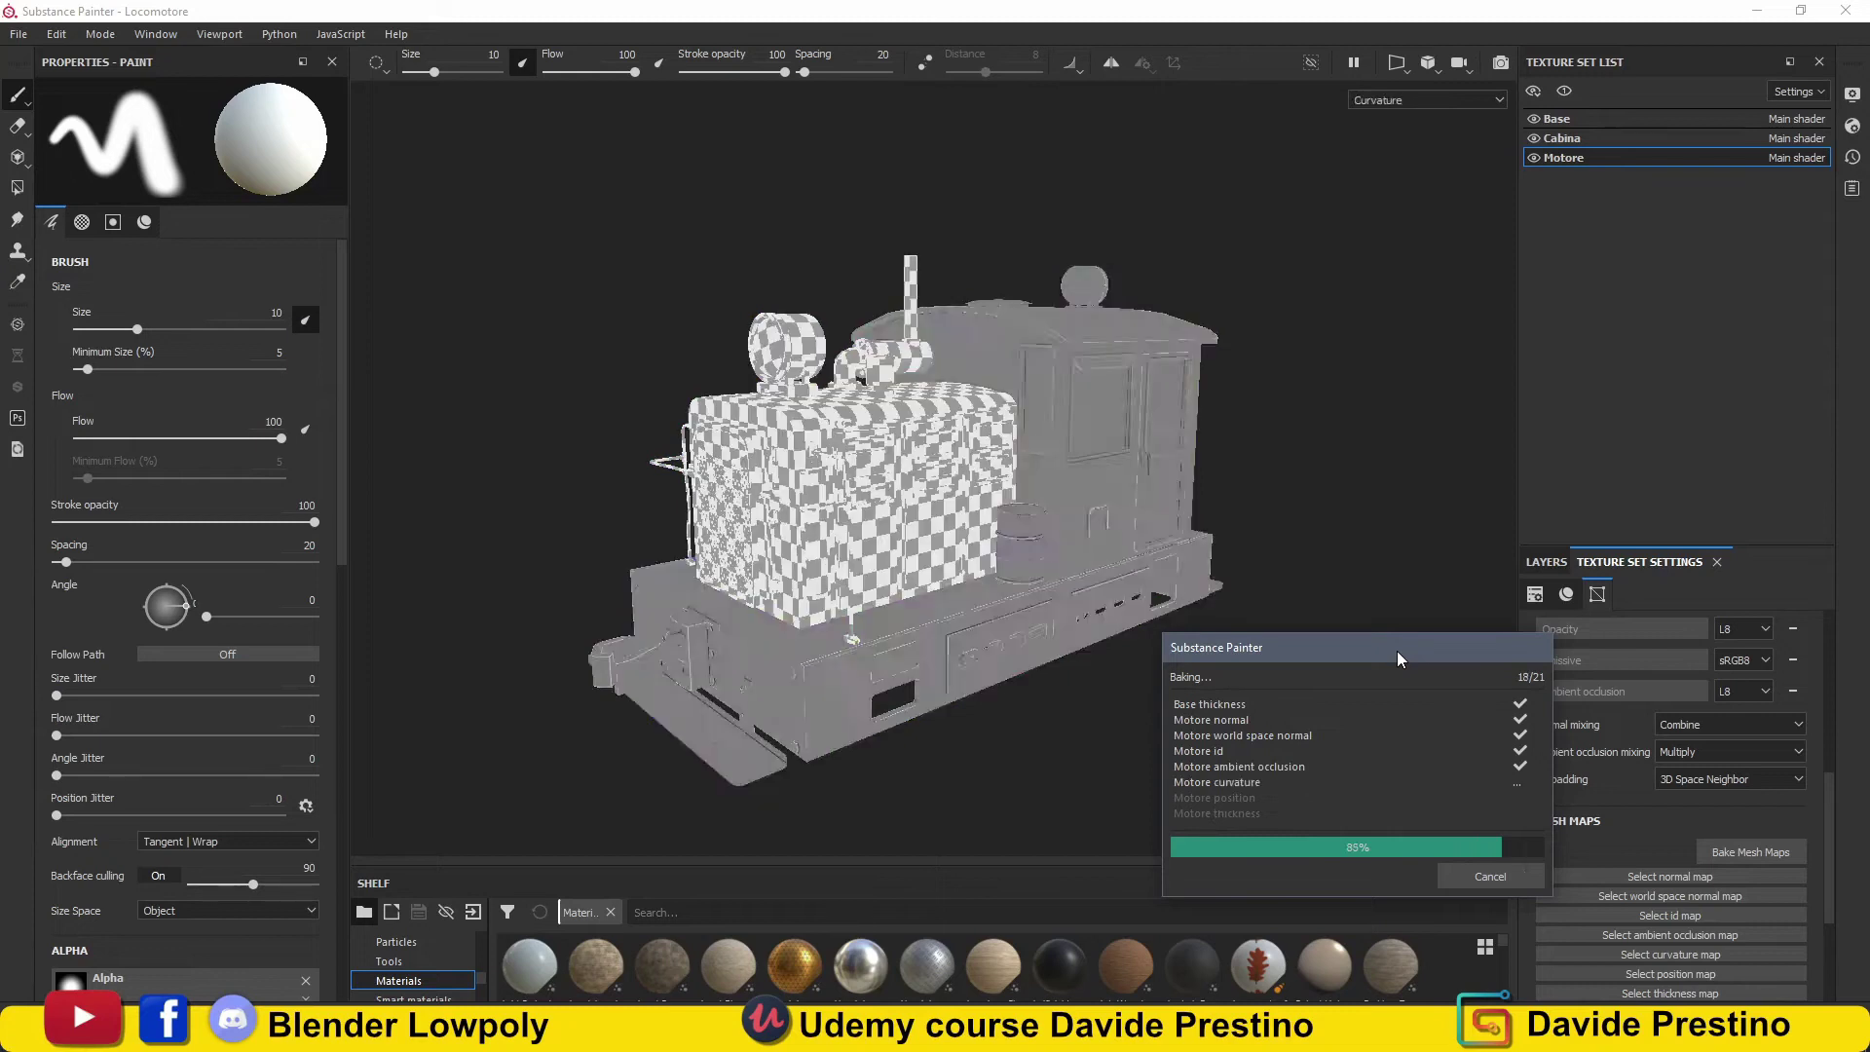
left_click(1491, 874)
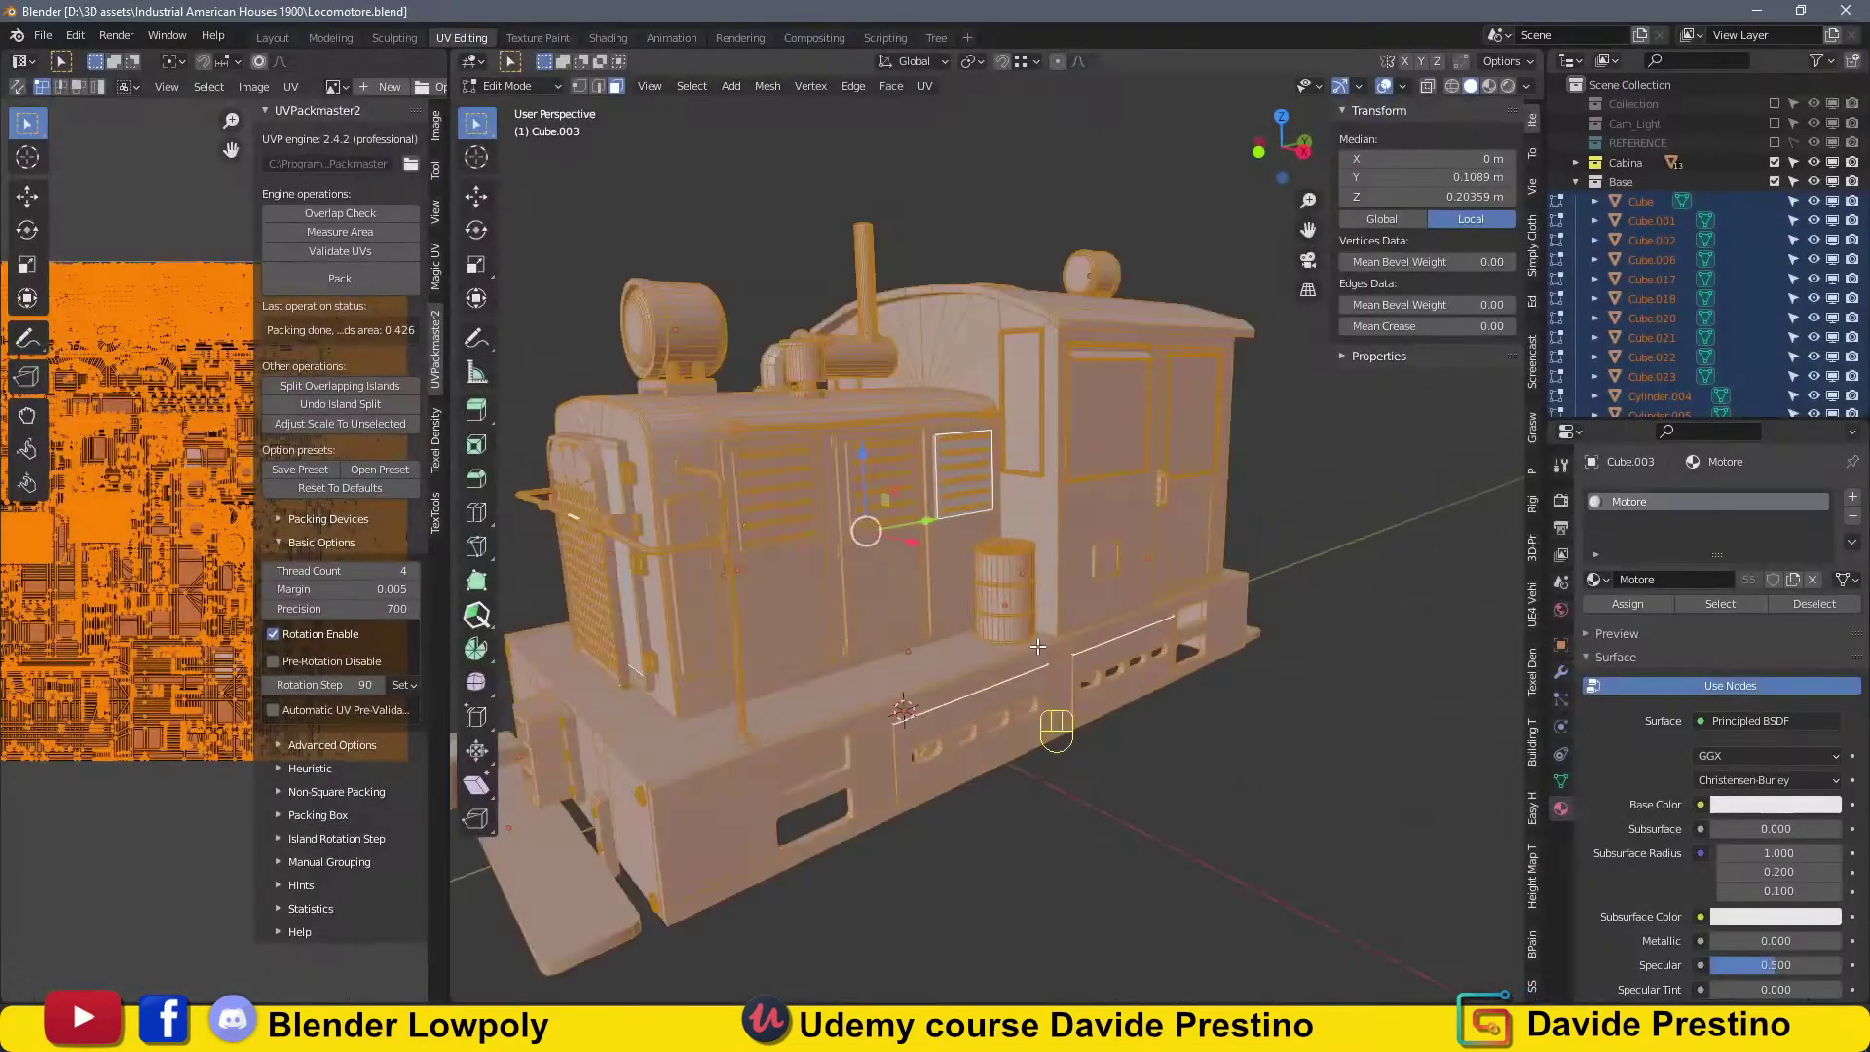
Triangulate the selected faces and turn on the Face Orientation overlay to check normals.
key("ctrl+t")
left_click(1402, 86)
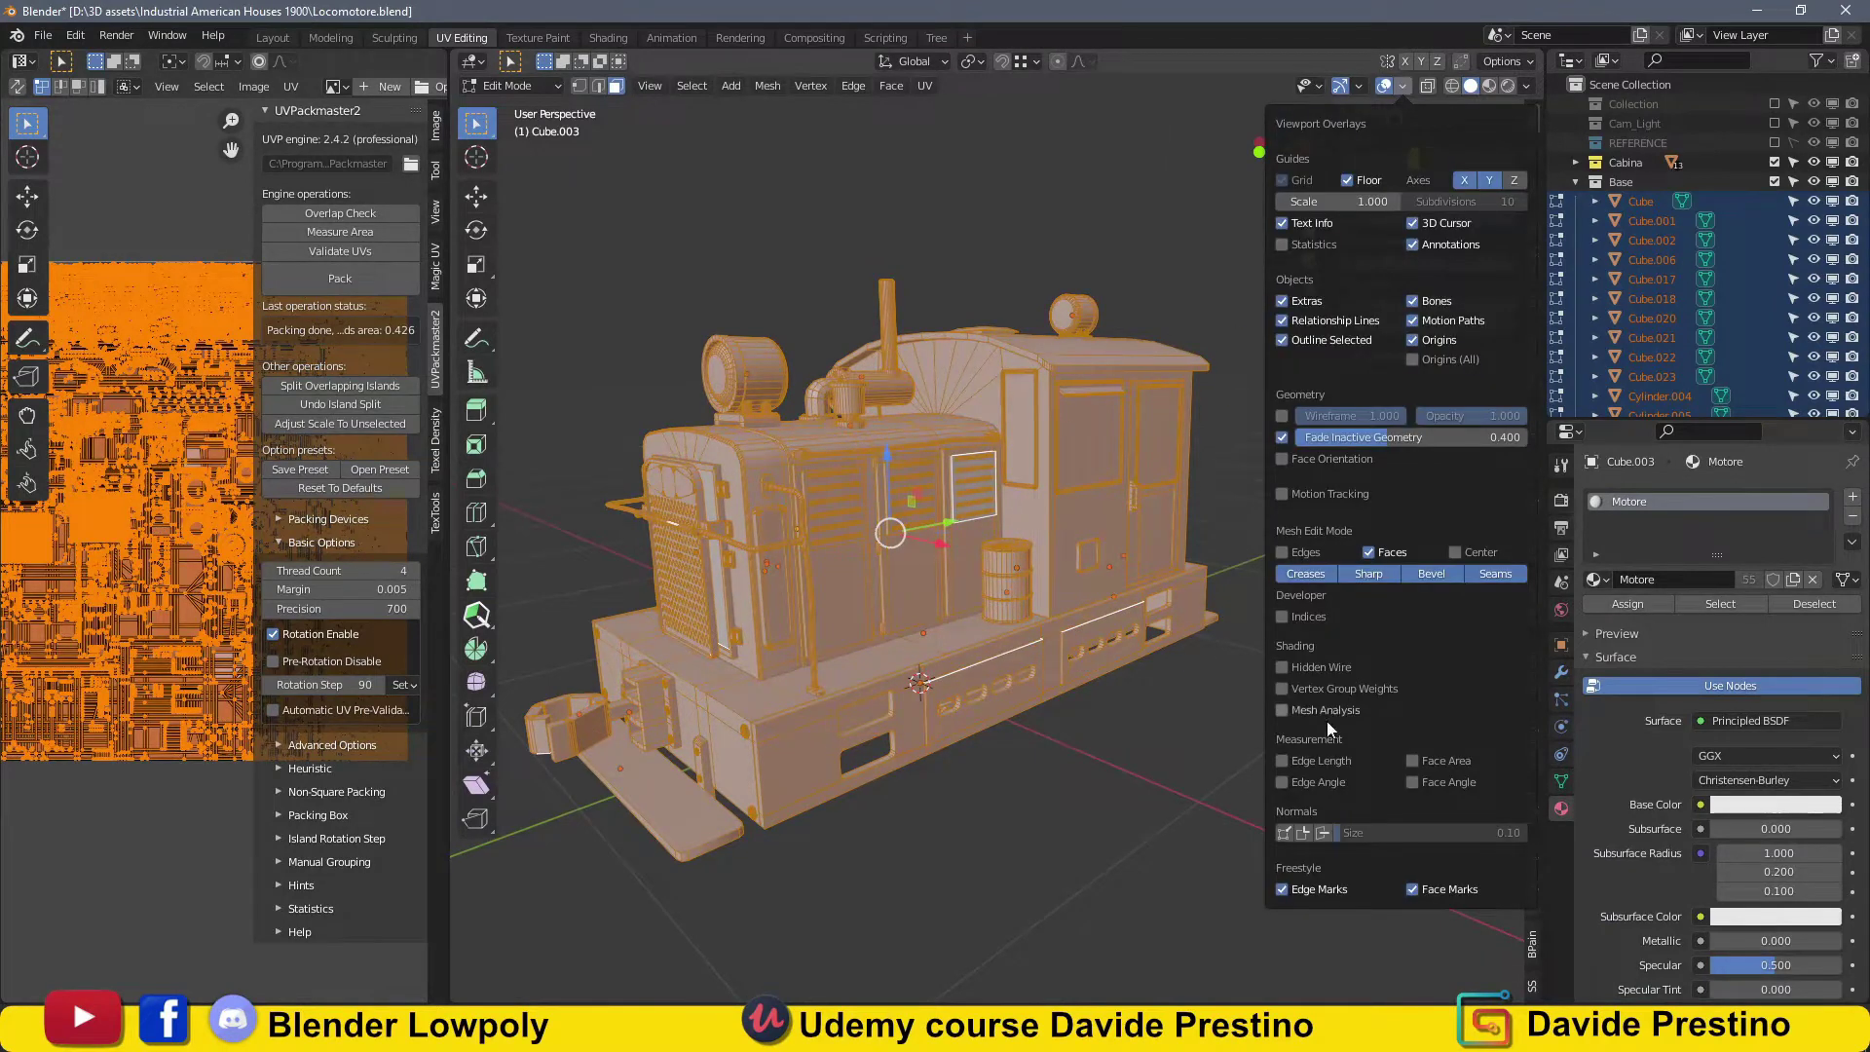
left_click(1282, 458)
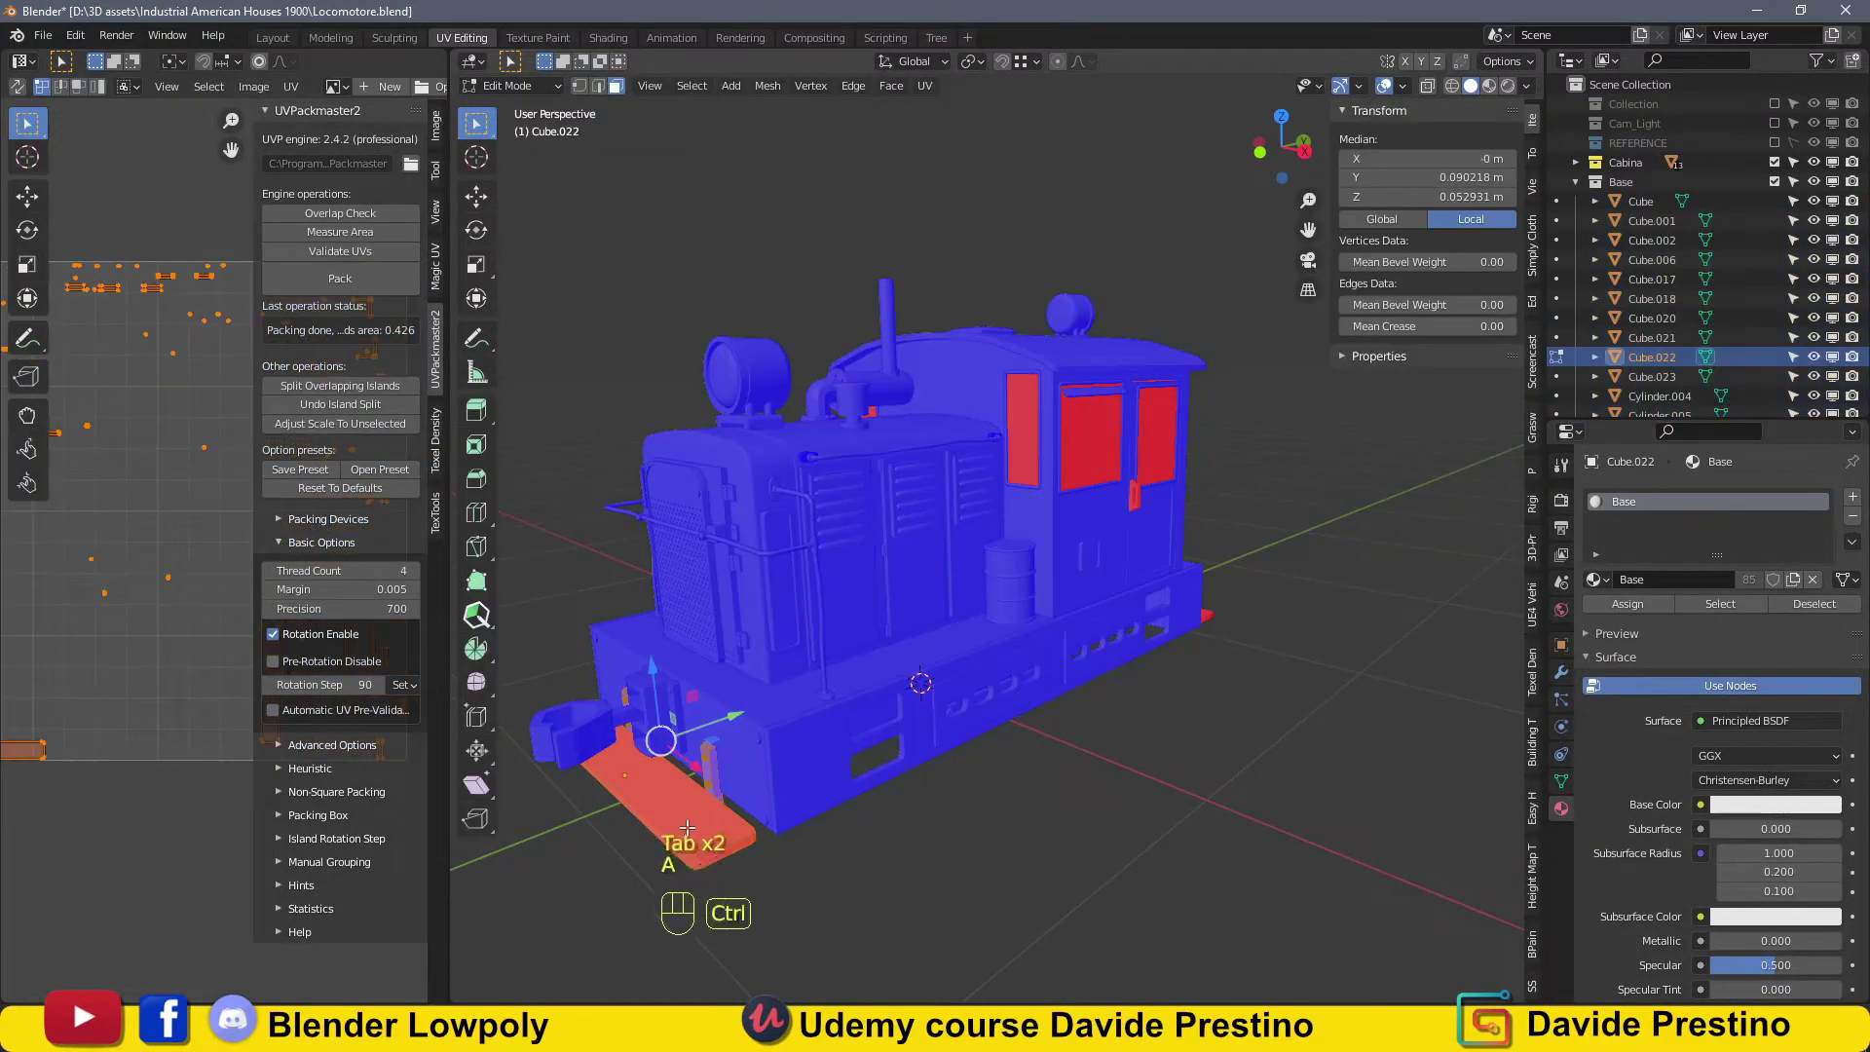
Select all the locomotive parts and inspect them in Edit Mode.
key("shift+n")
key("Tab")
key("Tab")
key("Tab")
key("a")
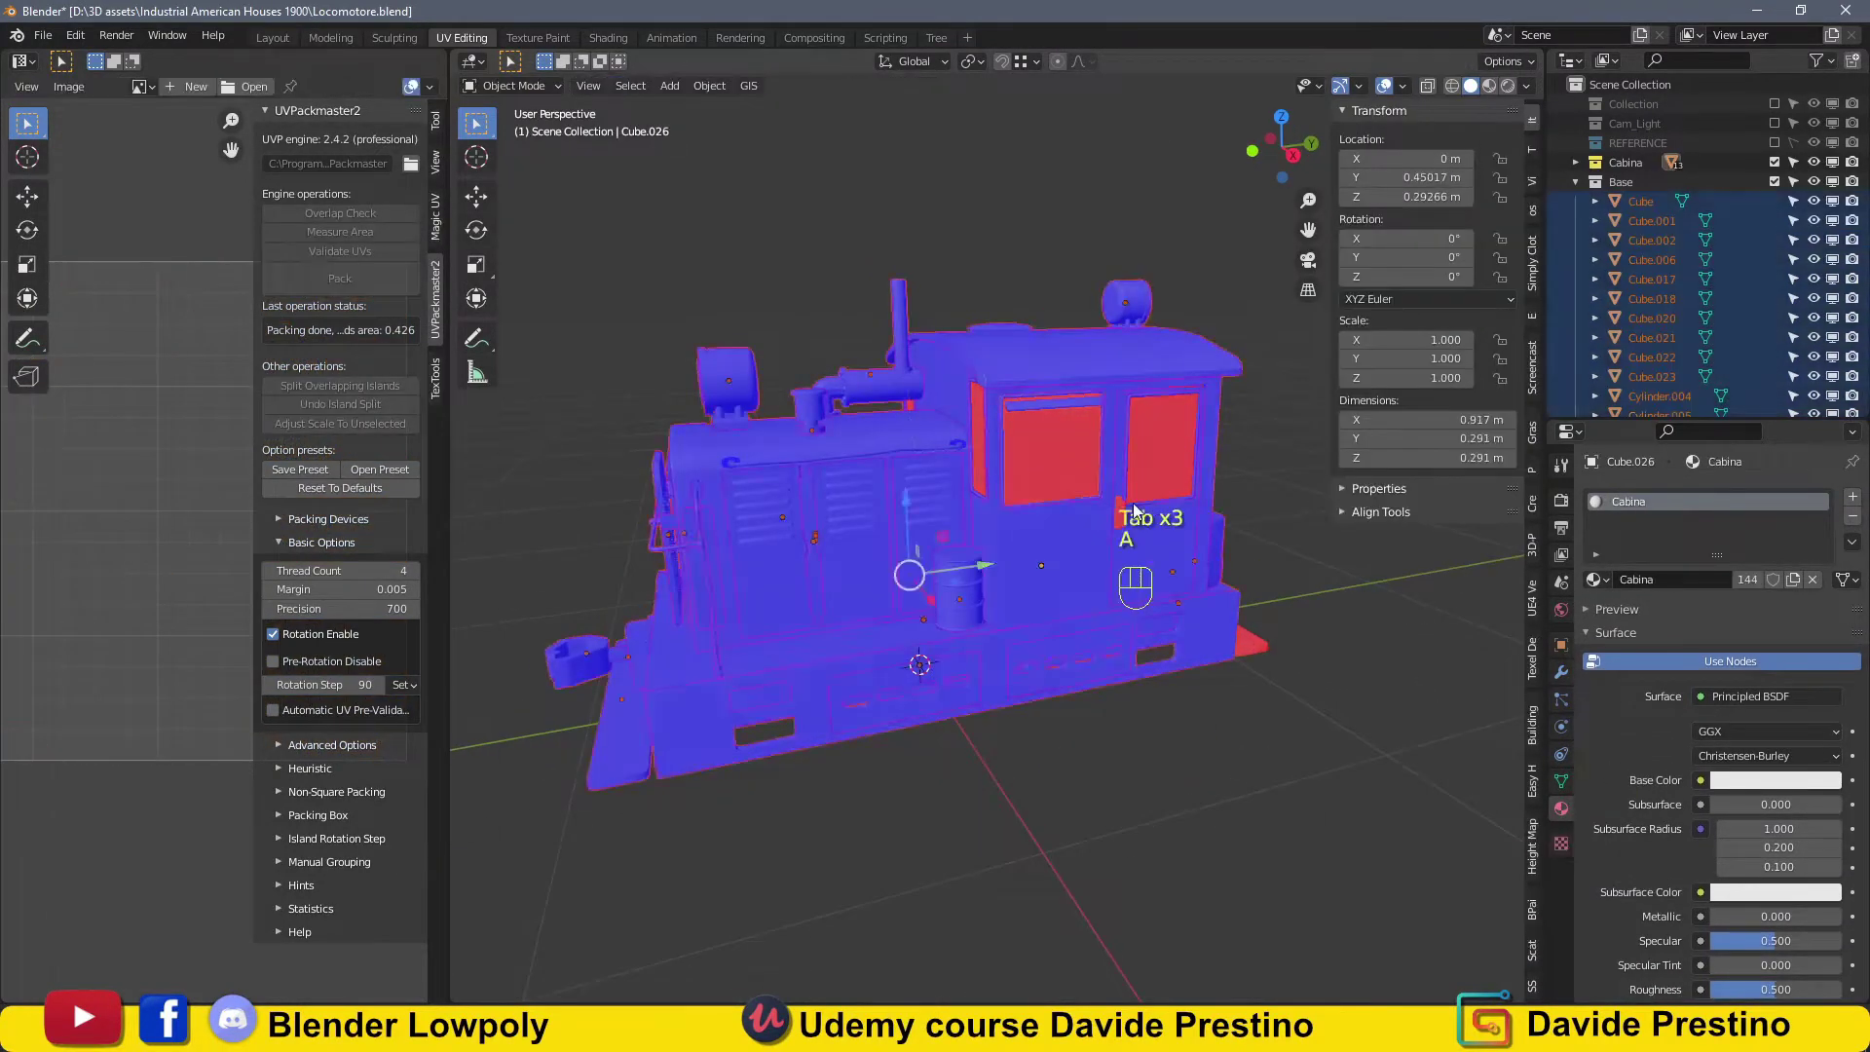
key("Tab")
left_click(1133, 502, "shift")
key("Tab")
key("Tab")
middle_click_drag(1132, 503, 1218, 585)
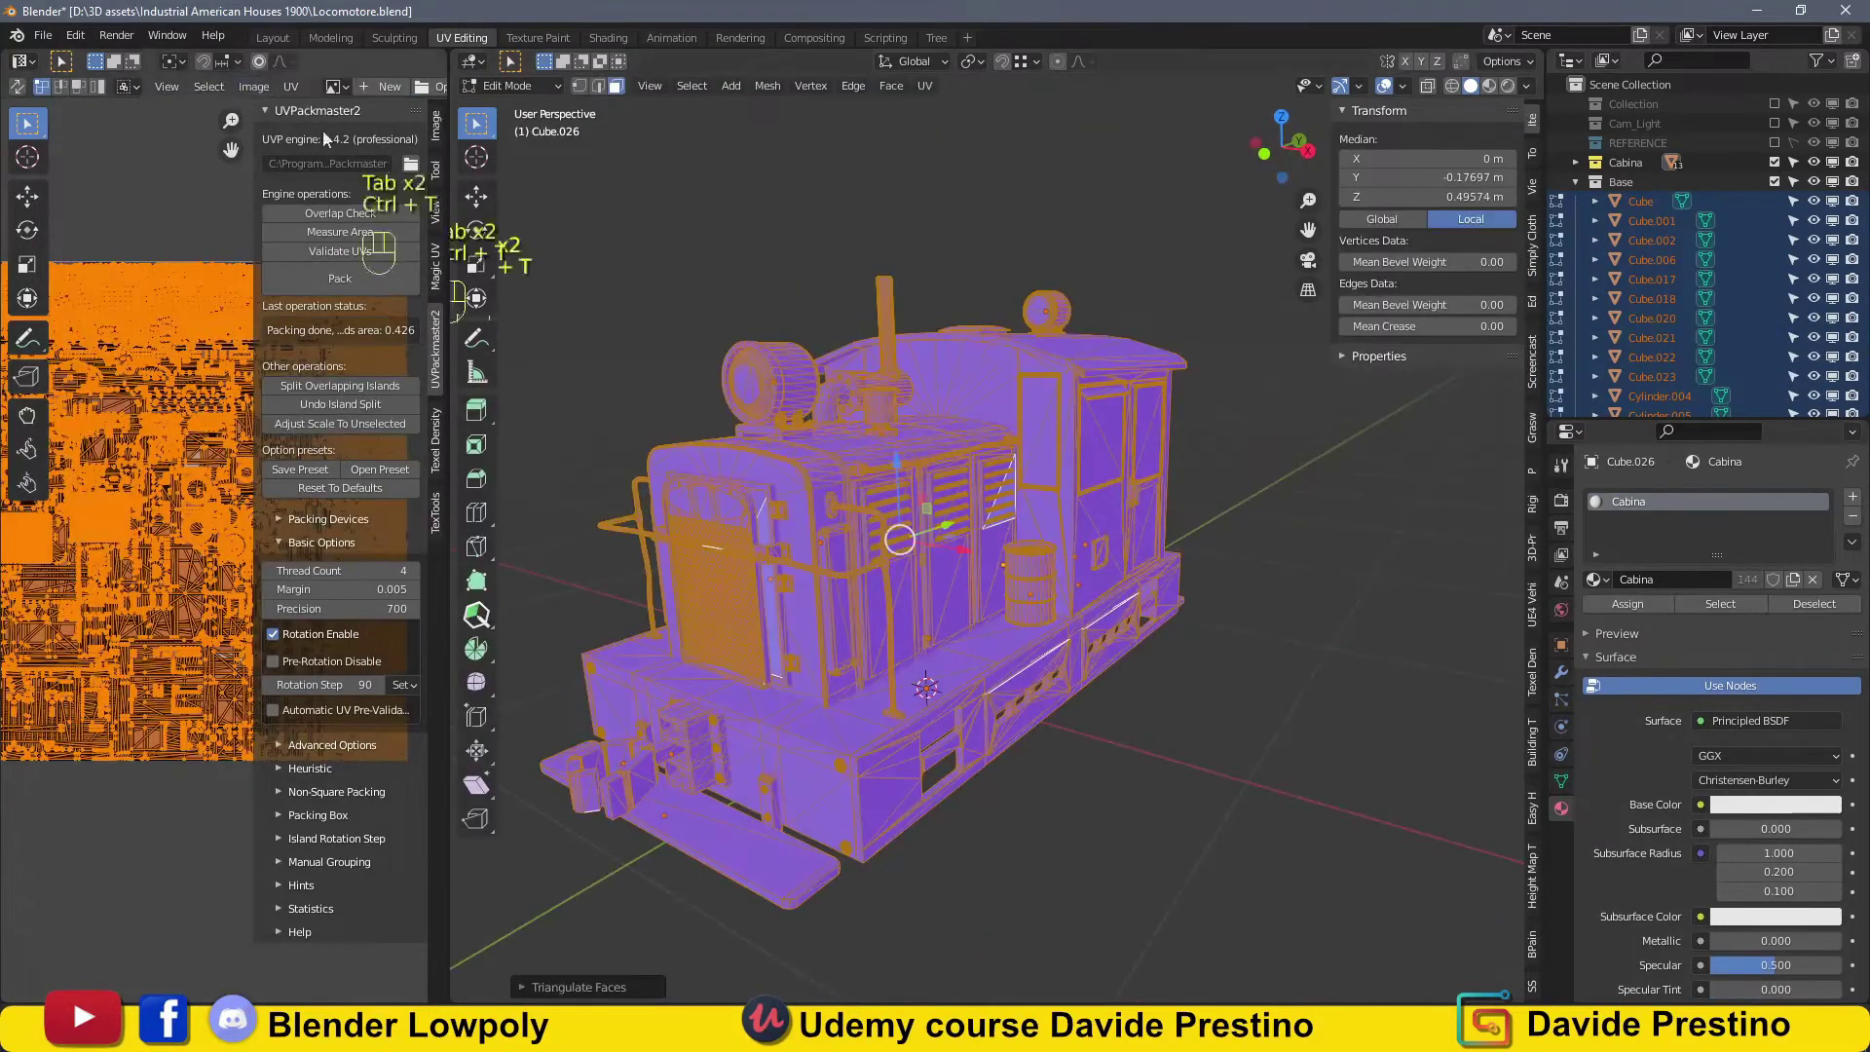
Export the locomotive model as an FBX file.
left_click(43, 35)
left_click(356, 417)
left_click(1391, 848)
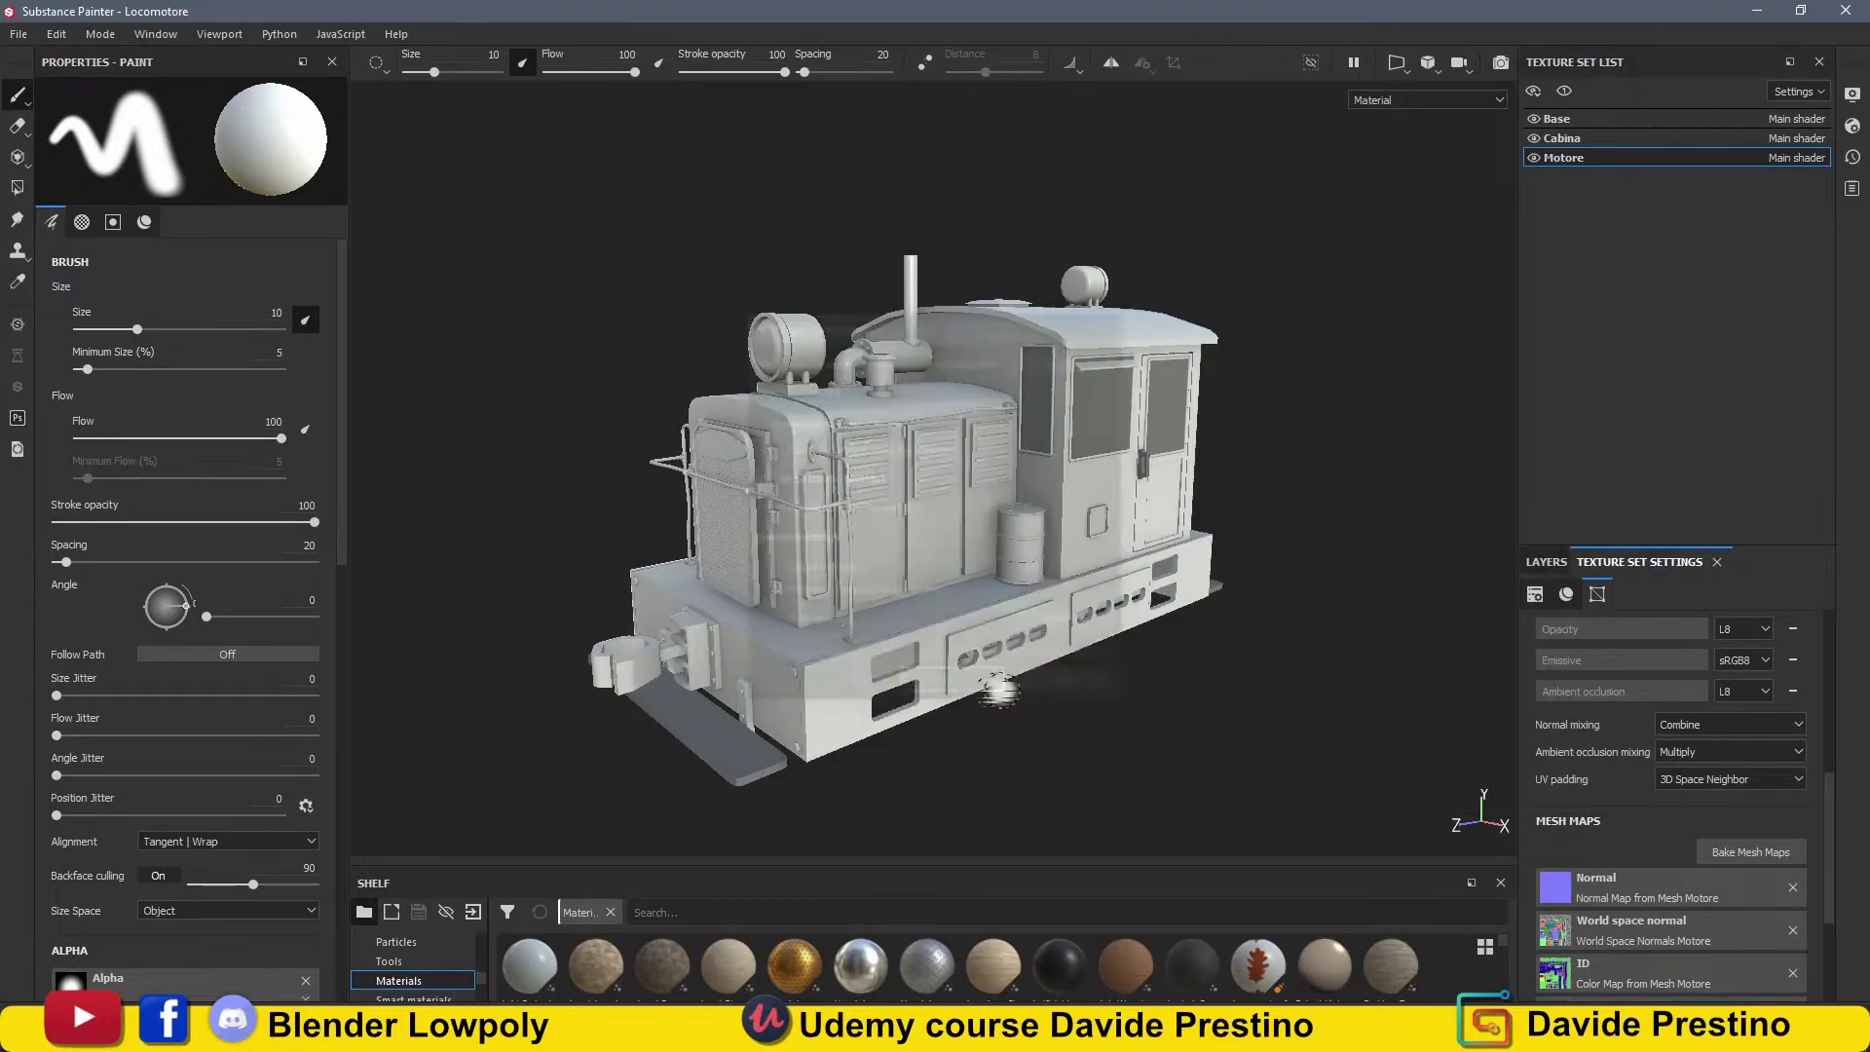
Re-bake the Base, Cabina and Motore mesh maps, then show the layer stack and a taller shelf.
left_click(1751, 852)
left_click(1170, 820)
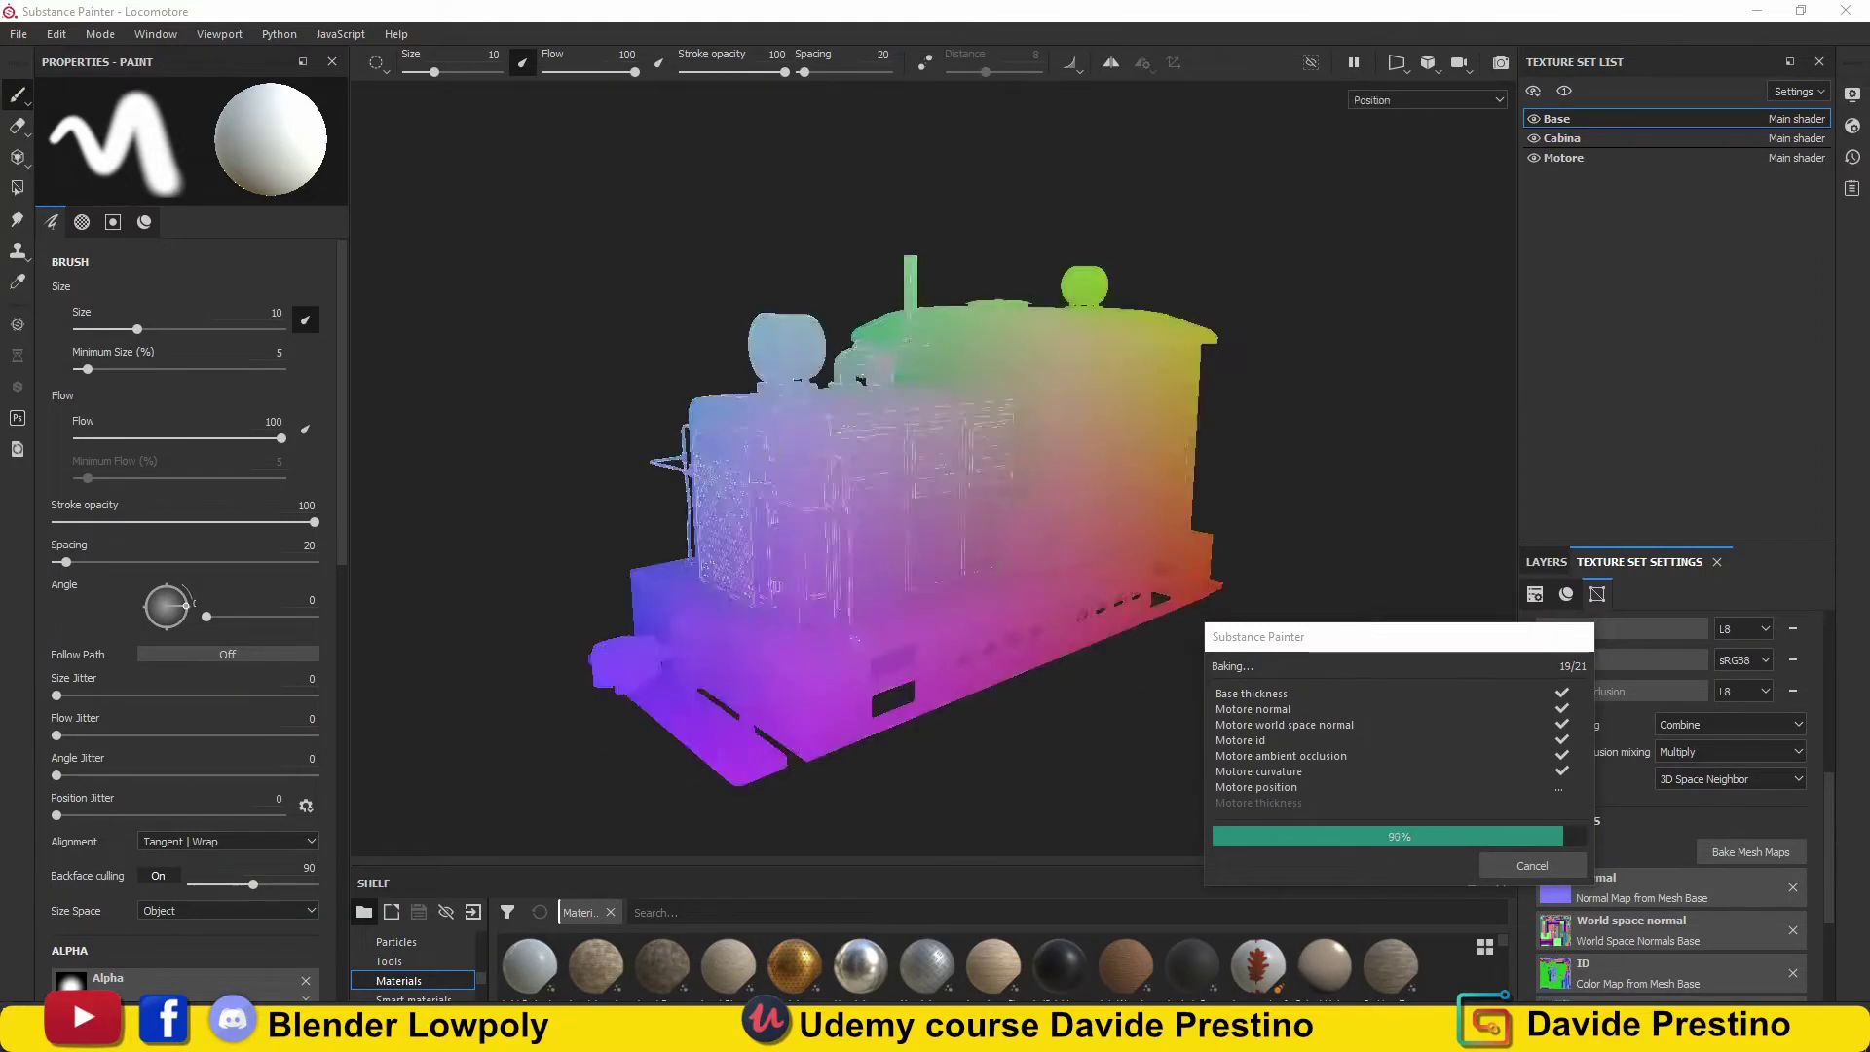
left_click(1532, 865)
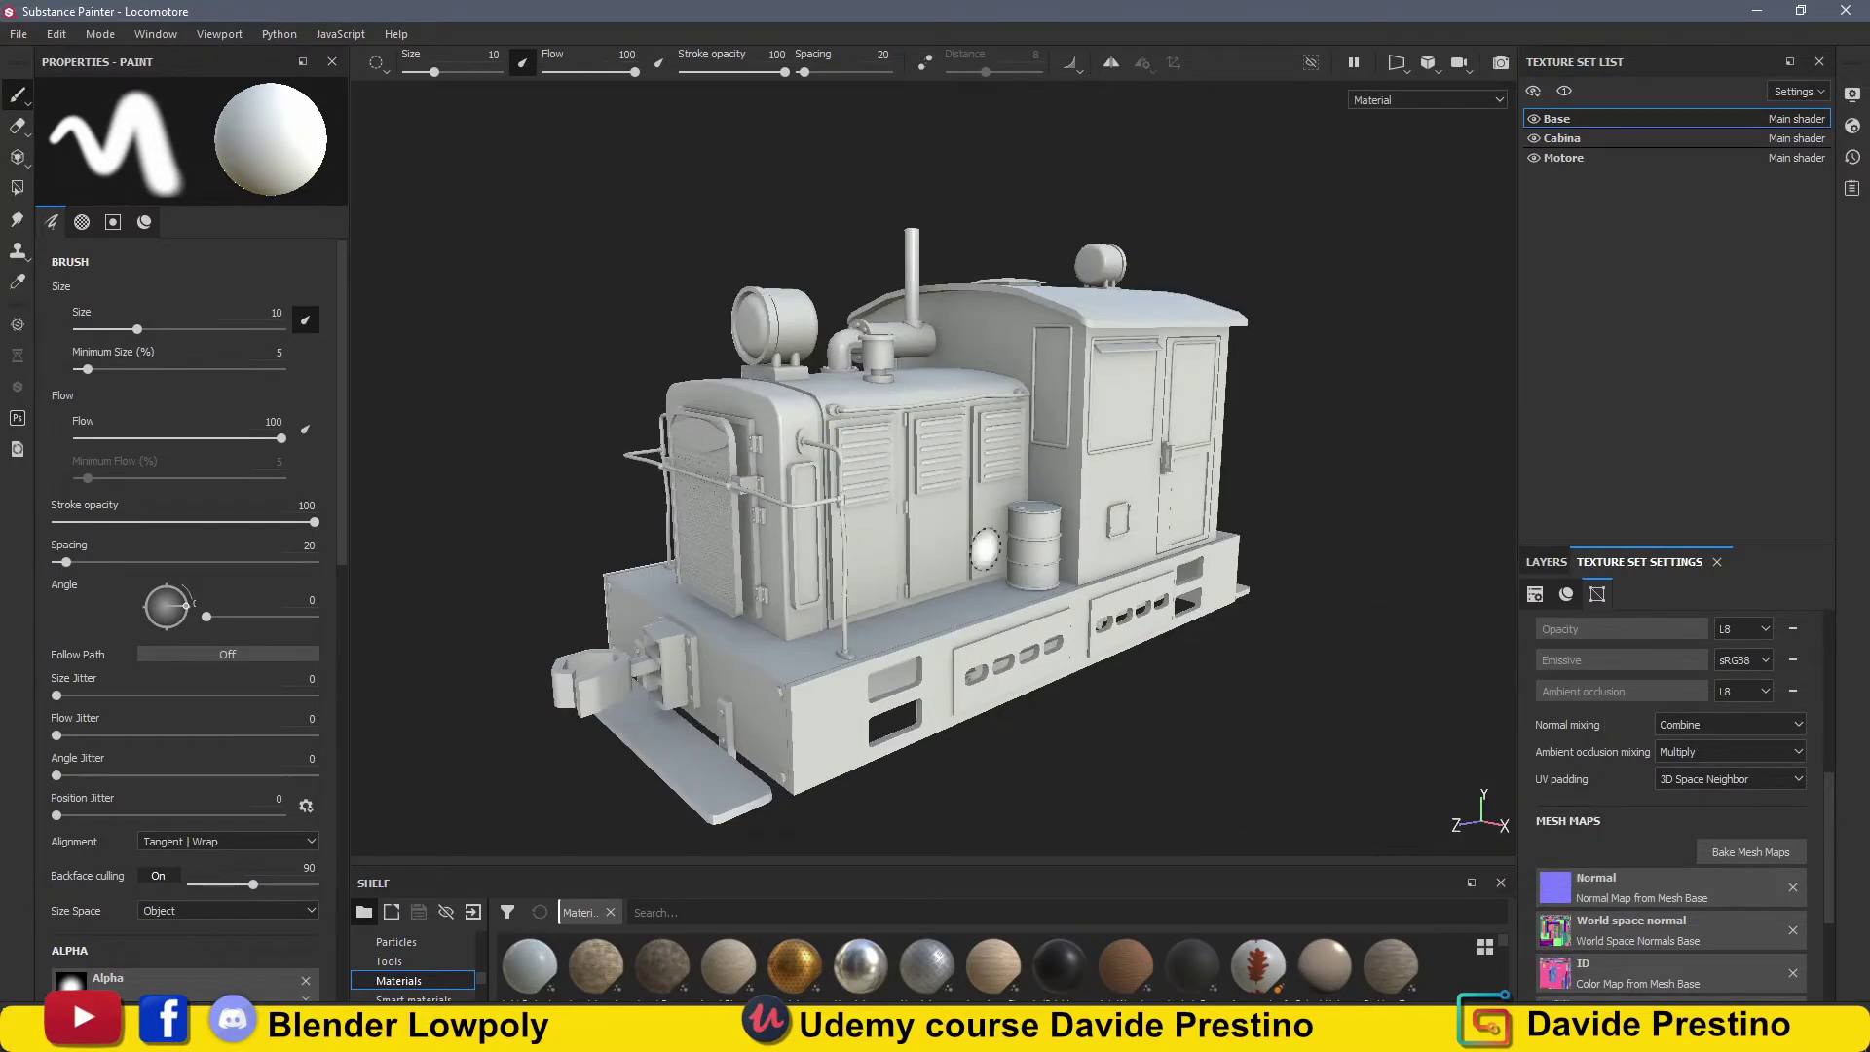
left_click(1546, 562)
left_click_drag(974, 871, 974, 594)
Apply a smart material from the shelf to the Motore engine and inspect it.
left_click(1568, 161)
scroll(779, 860, "down", 3)
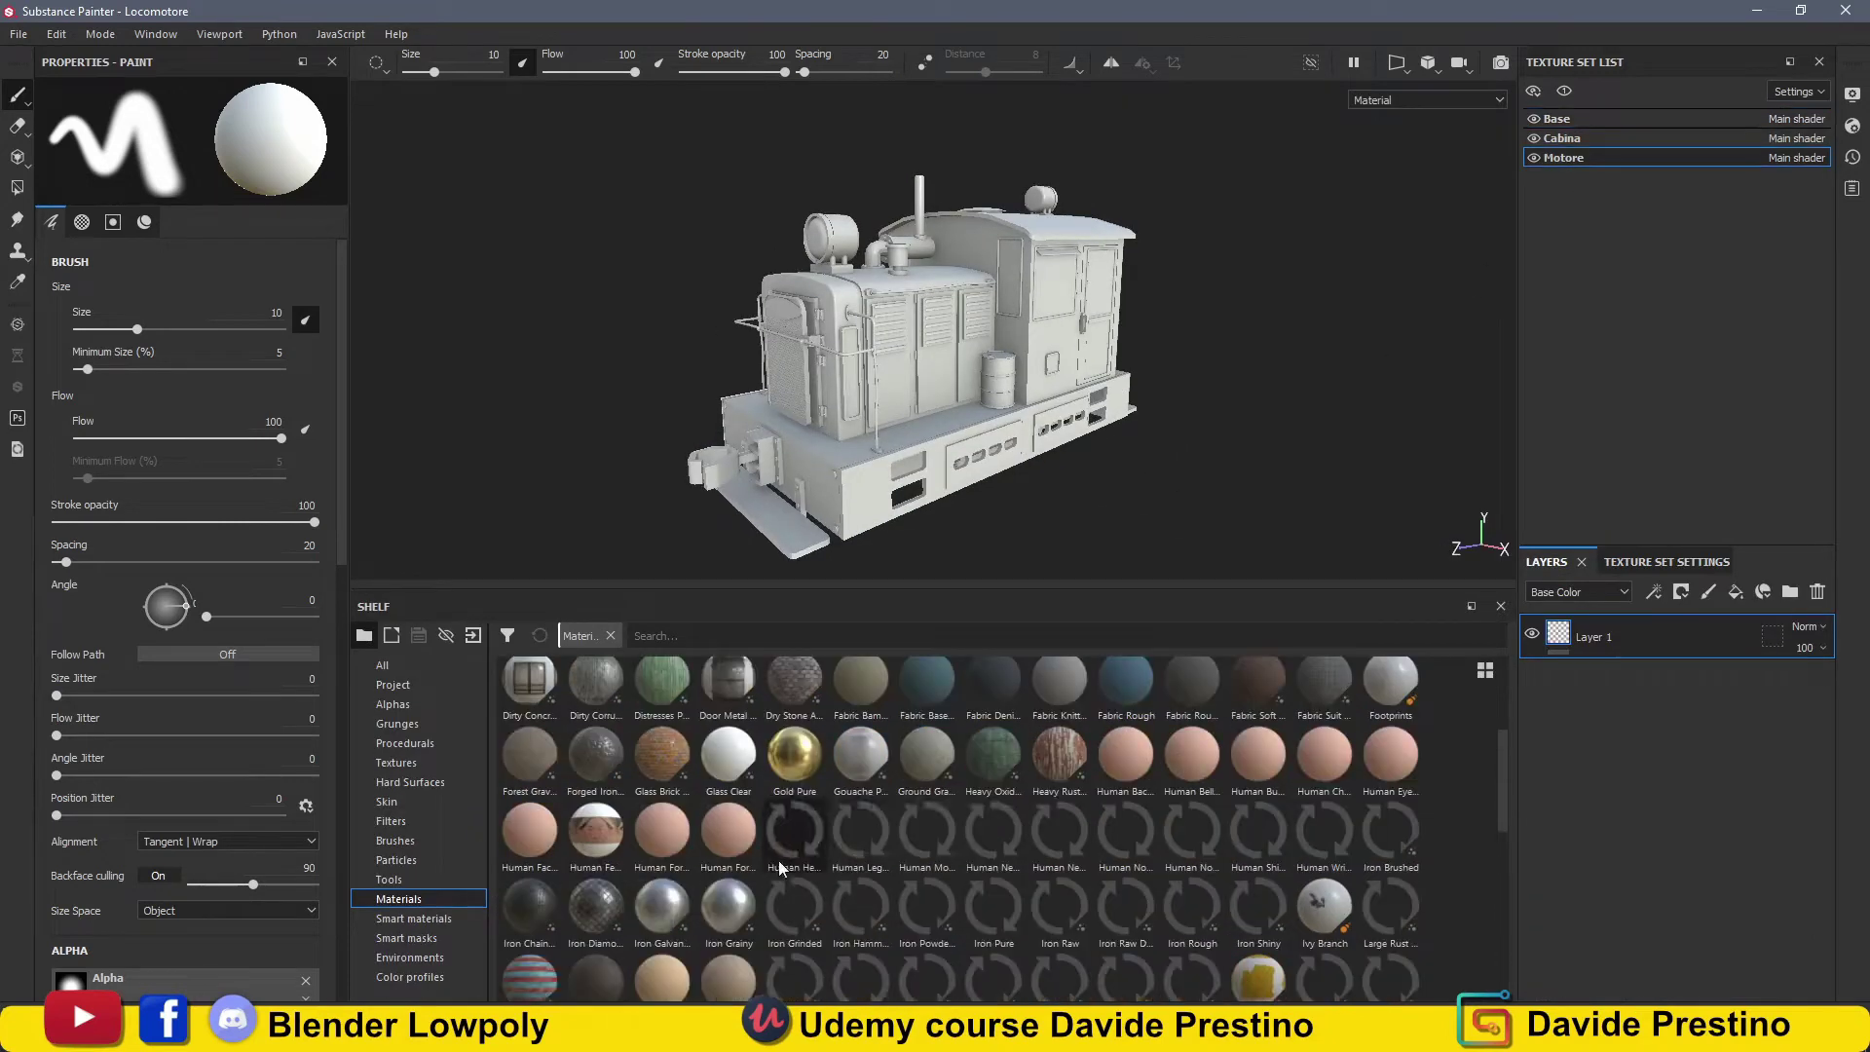
scroll(780, 861, "down", 3)
scroll(678, 894, "down", 2)
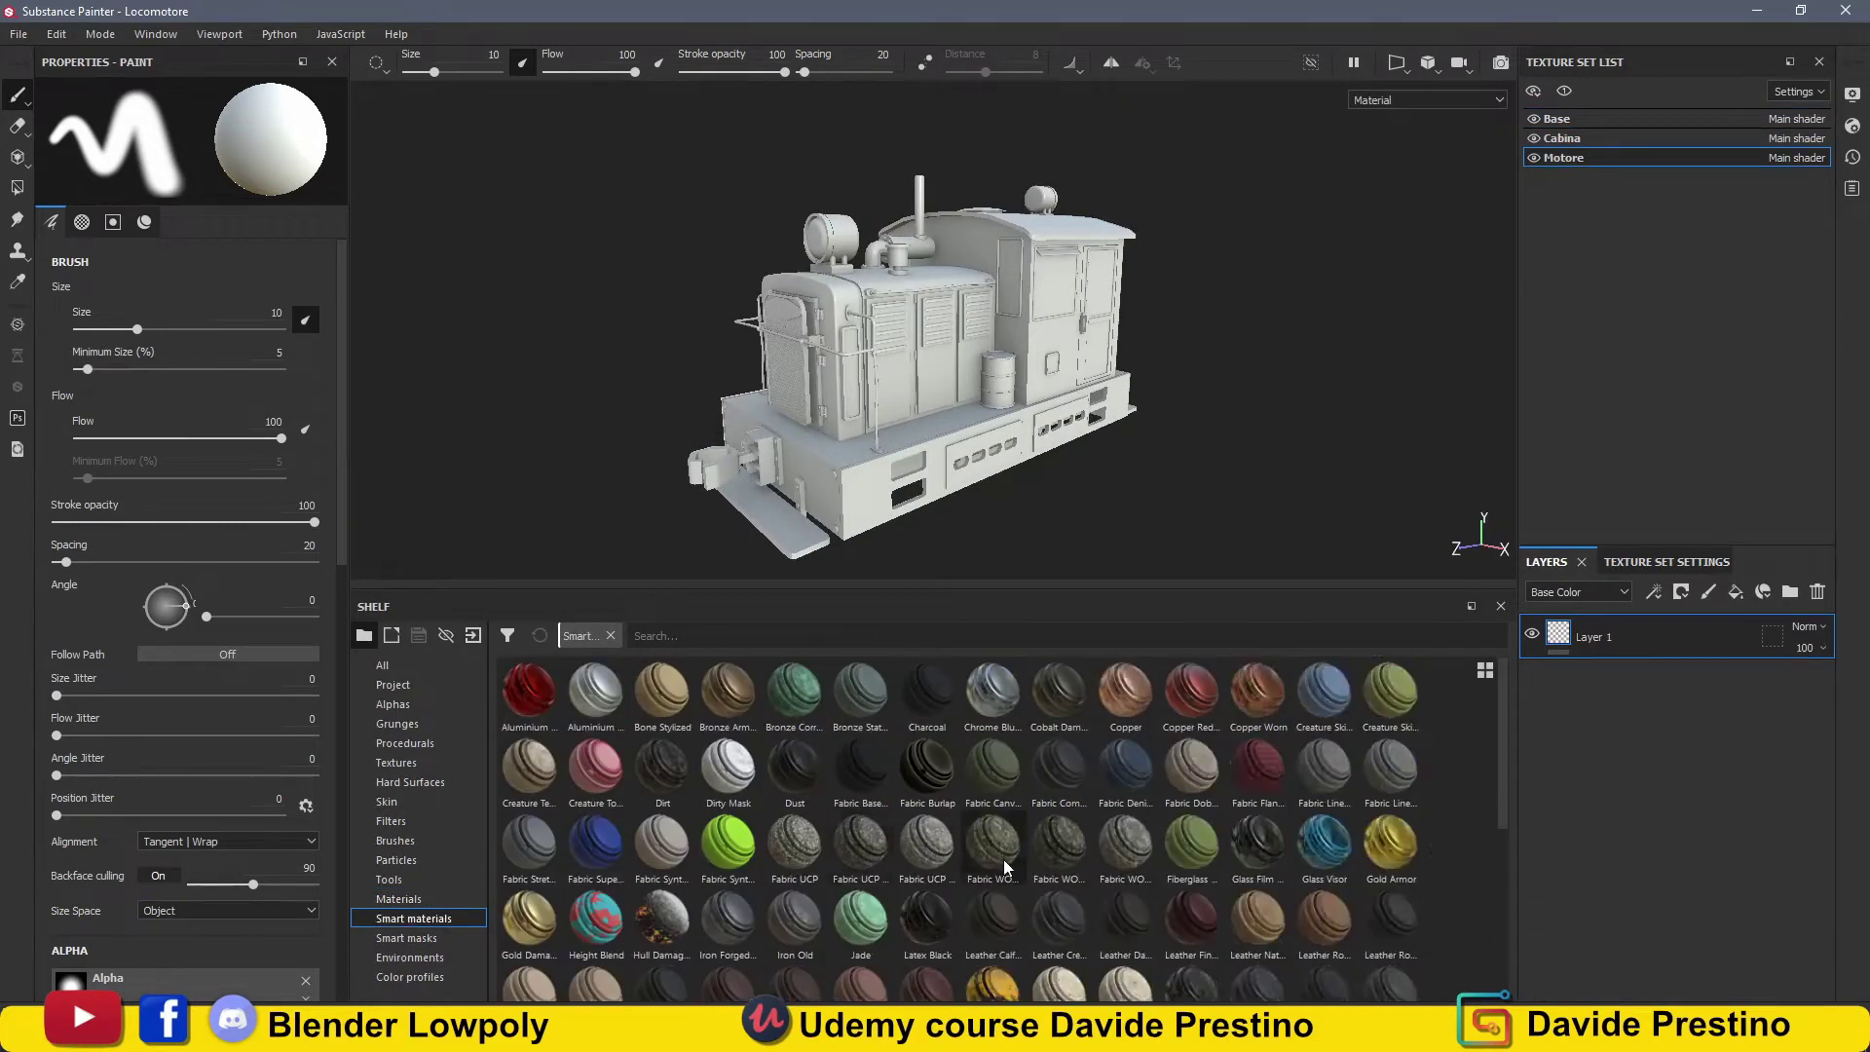
left_click_drag(1192, 887, 1704, 644)
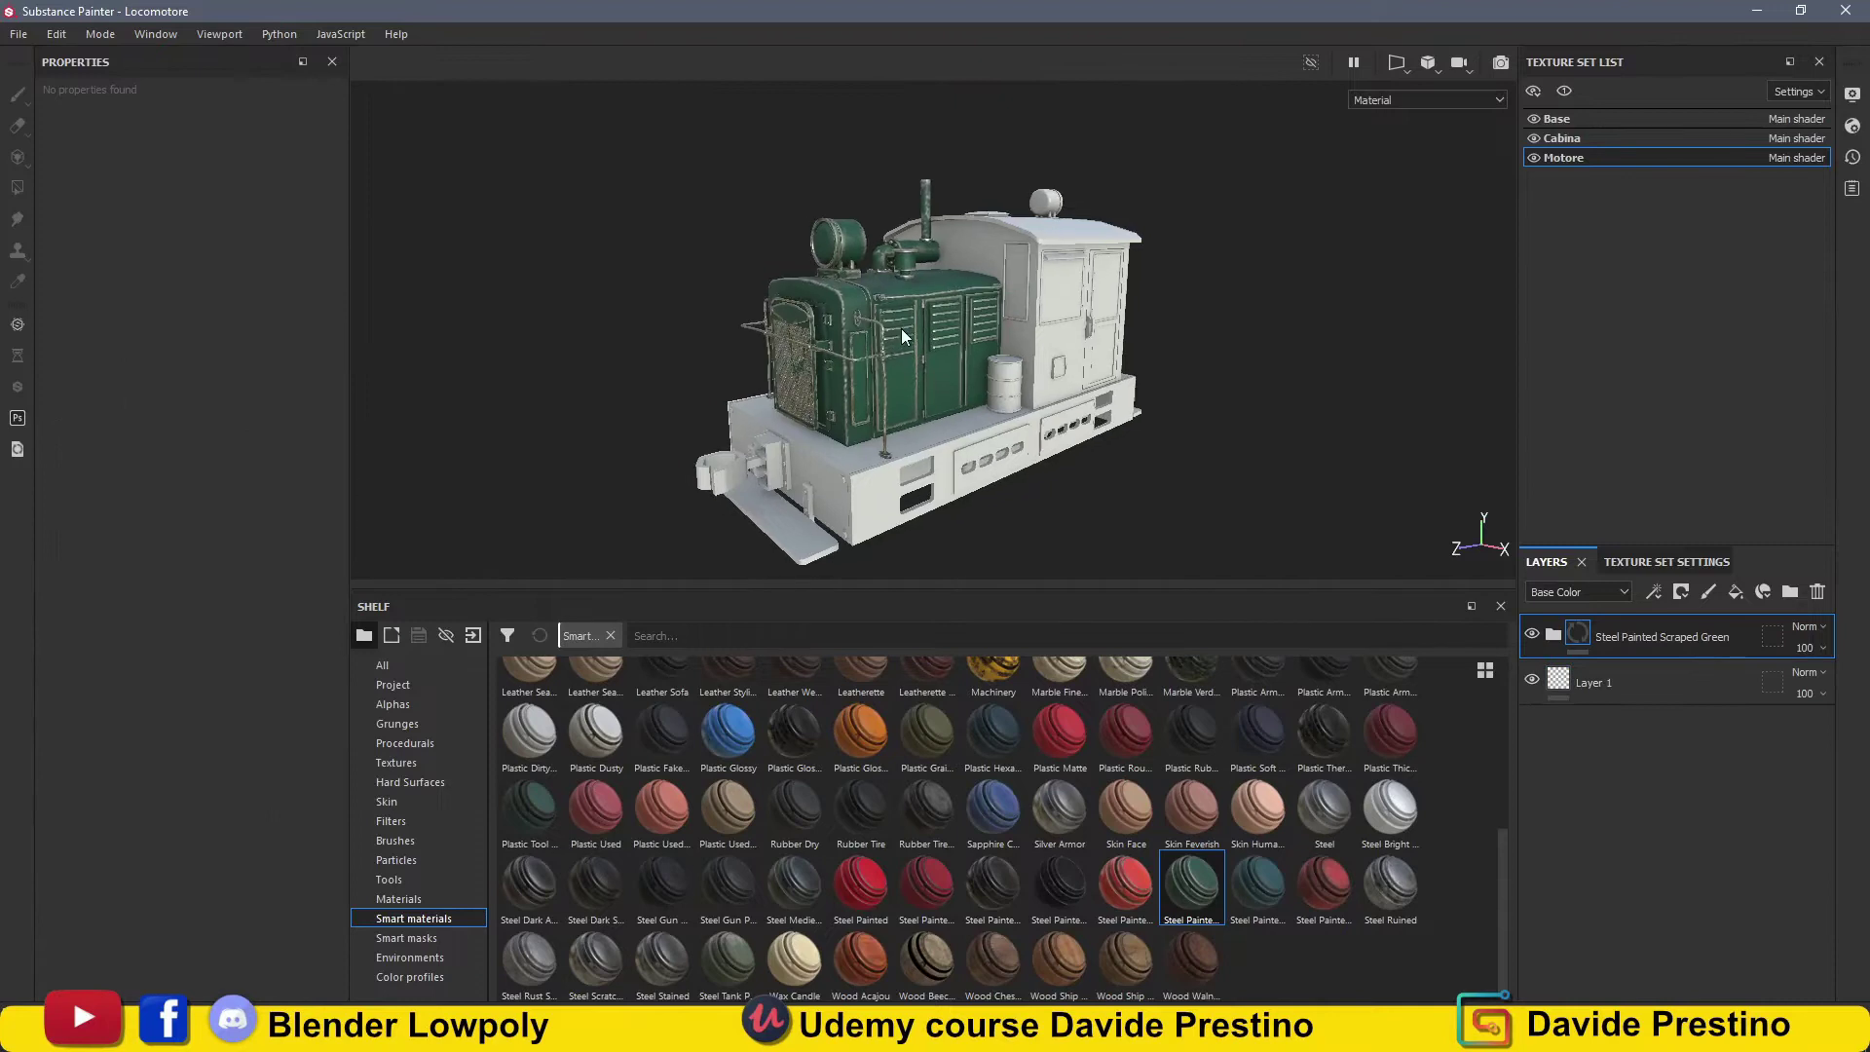
right_click_drag(905, 335, 857, 288, "alt")
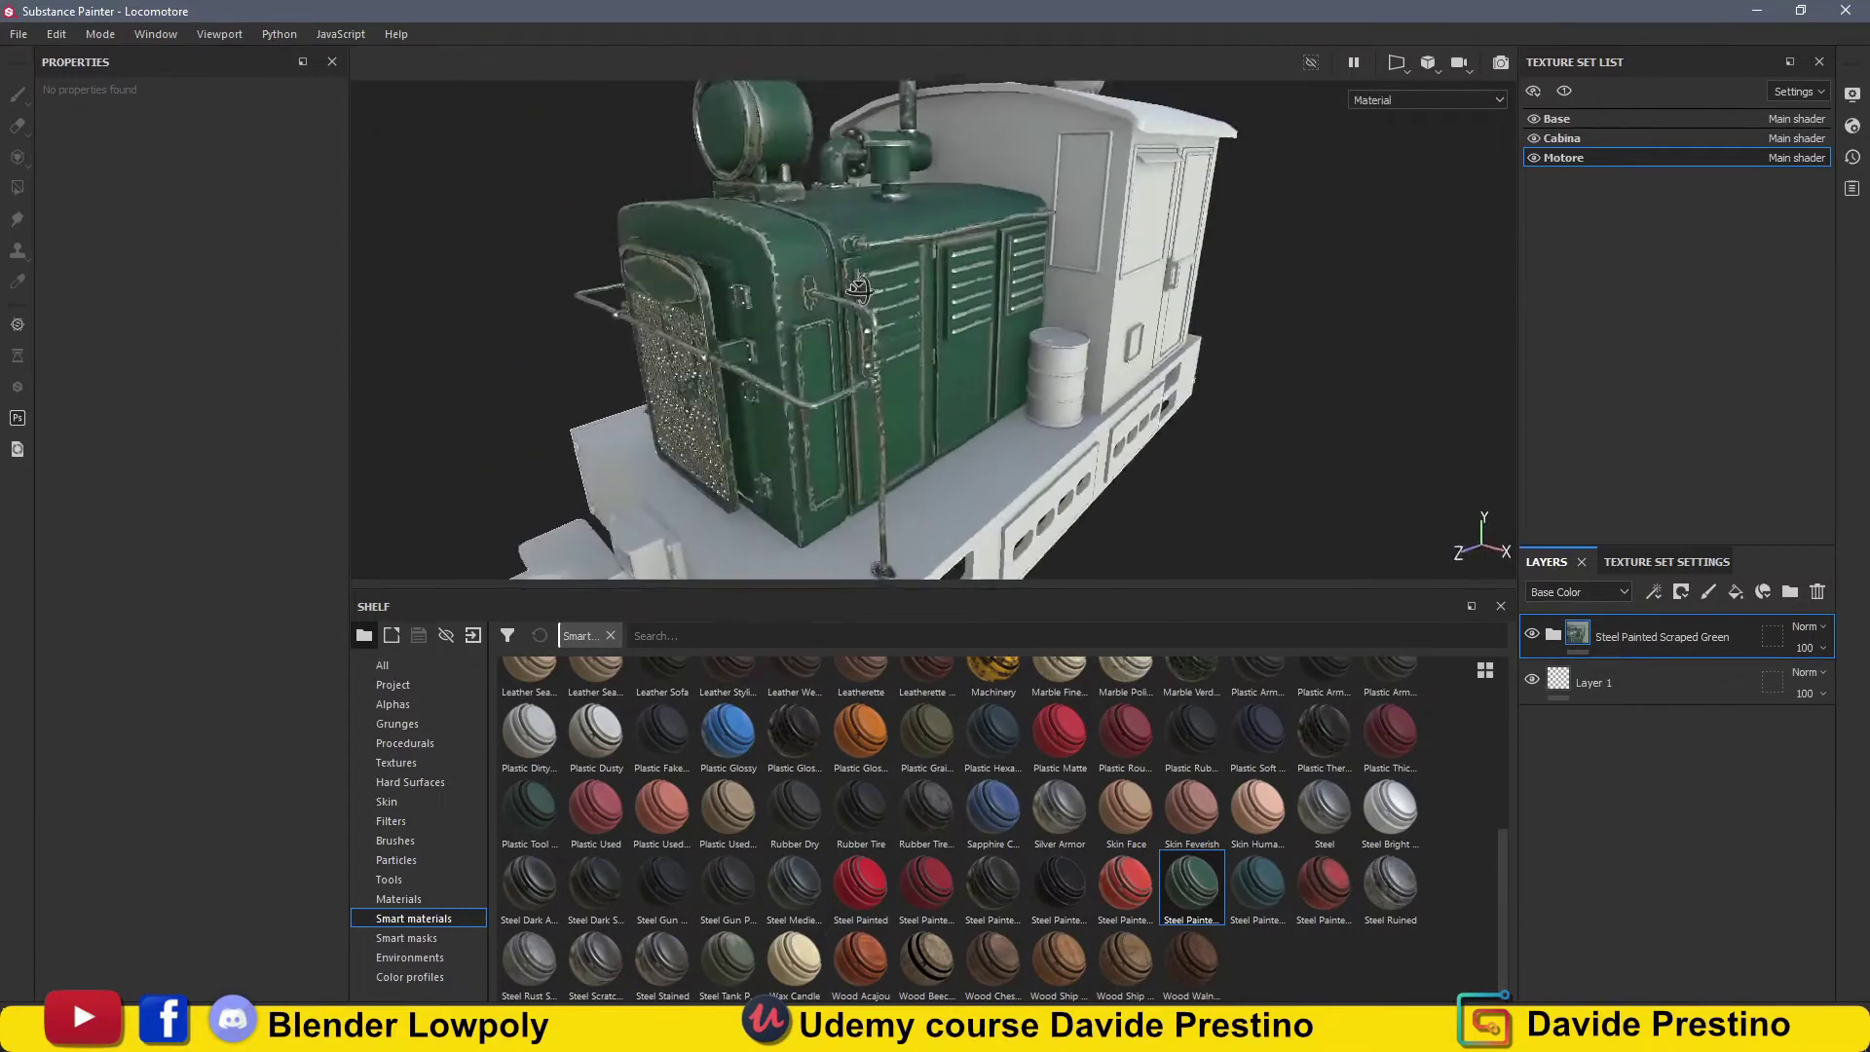
left_click_drag(857, 288, 881, 292, "alt")
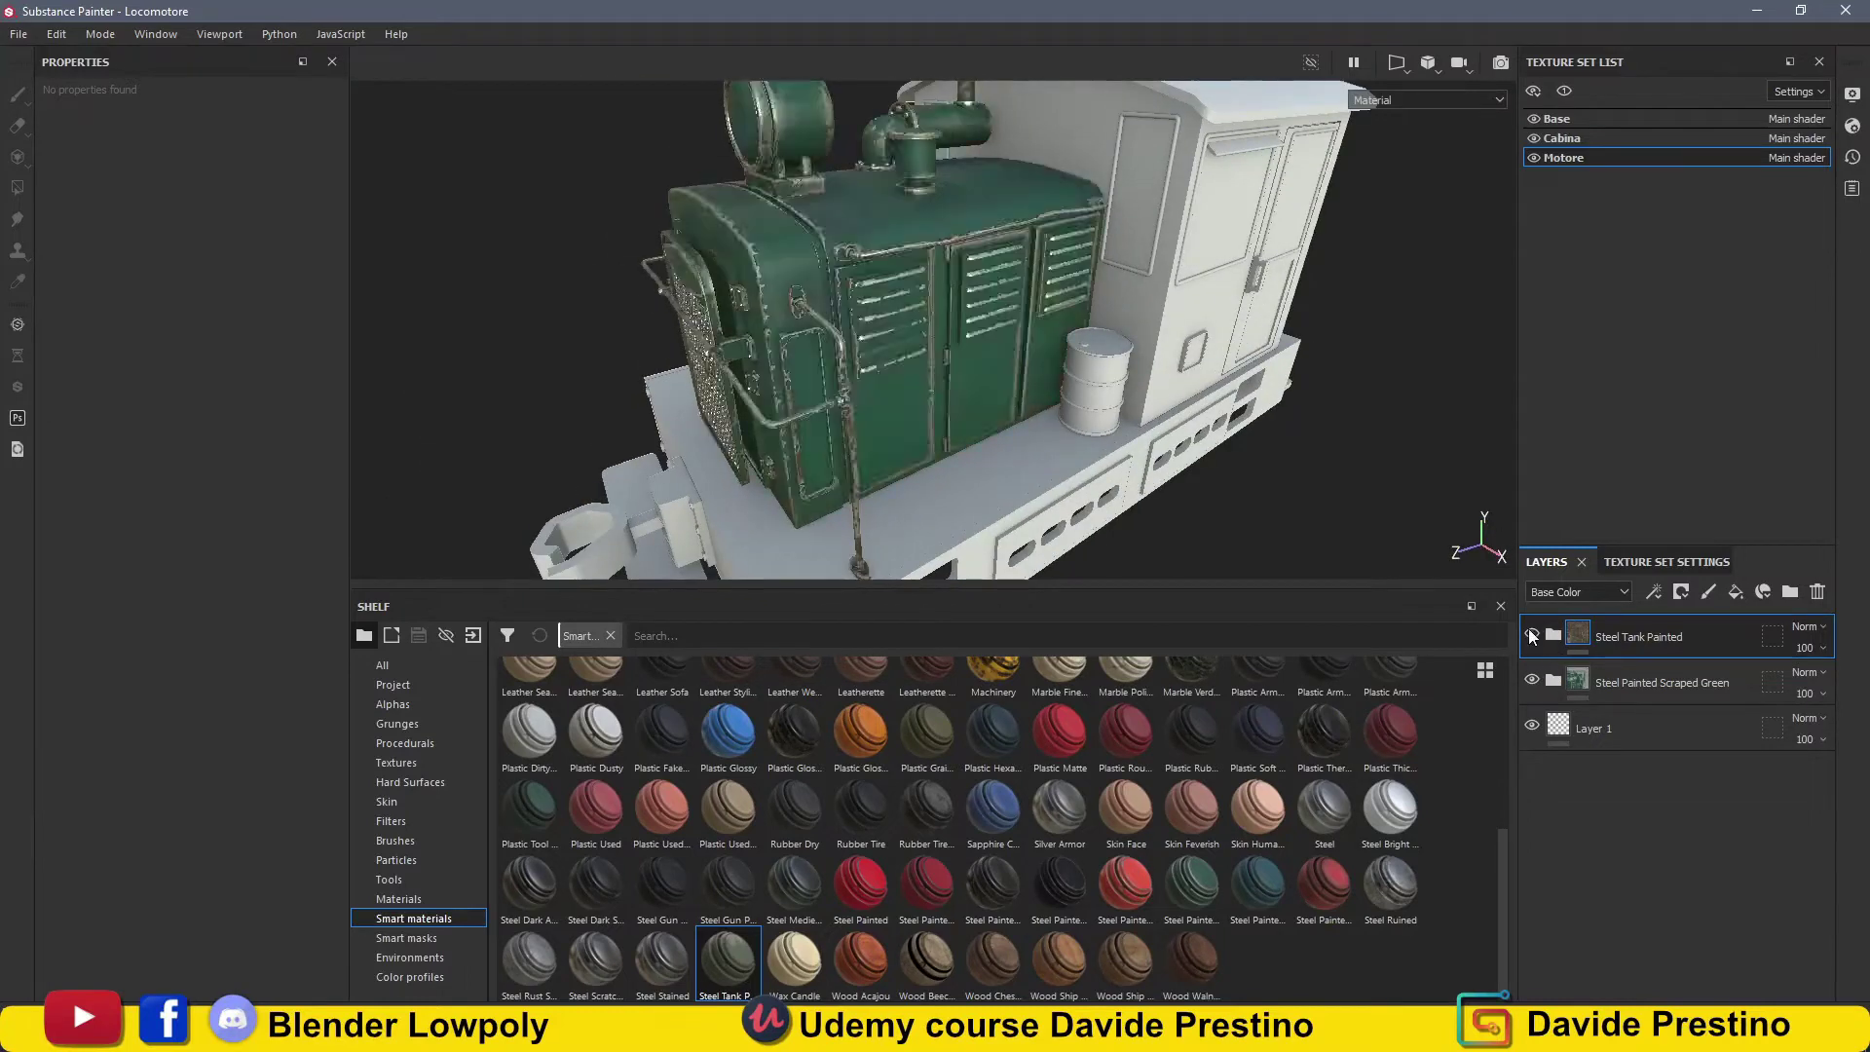
Delete the green test layer and make Steel Tank Painted's Base fill colour orange.
left_click(1682, 682)
key("Delete")
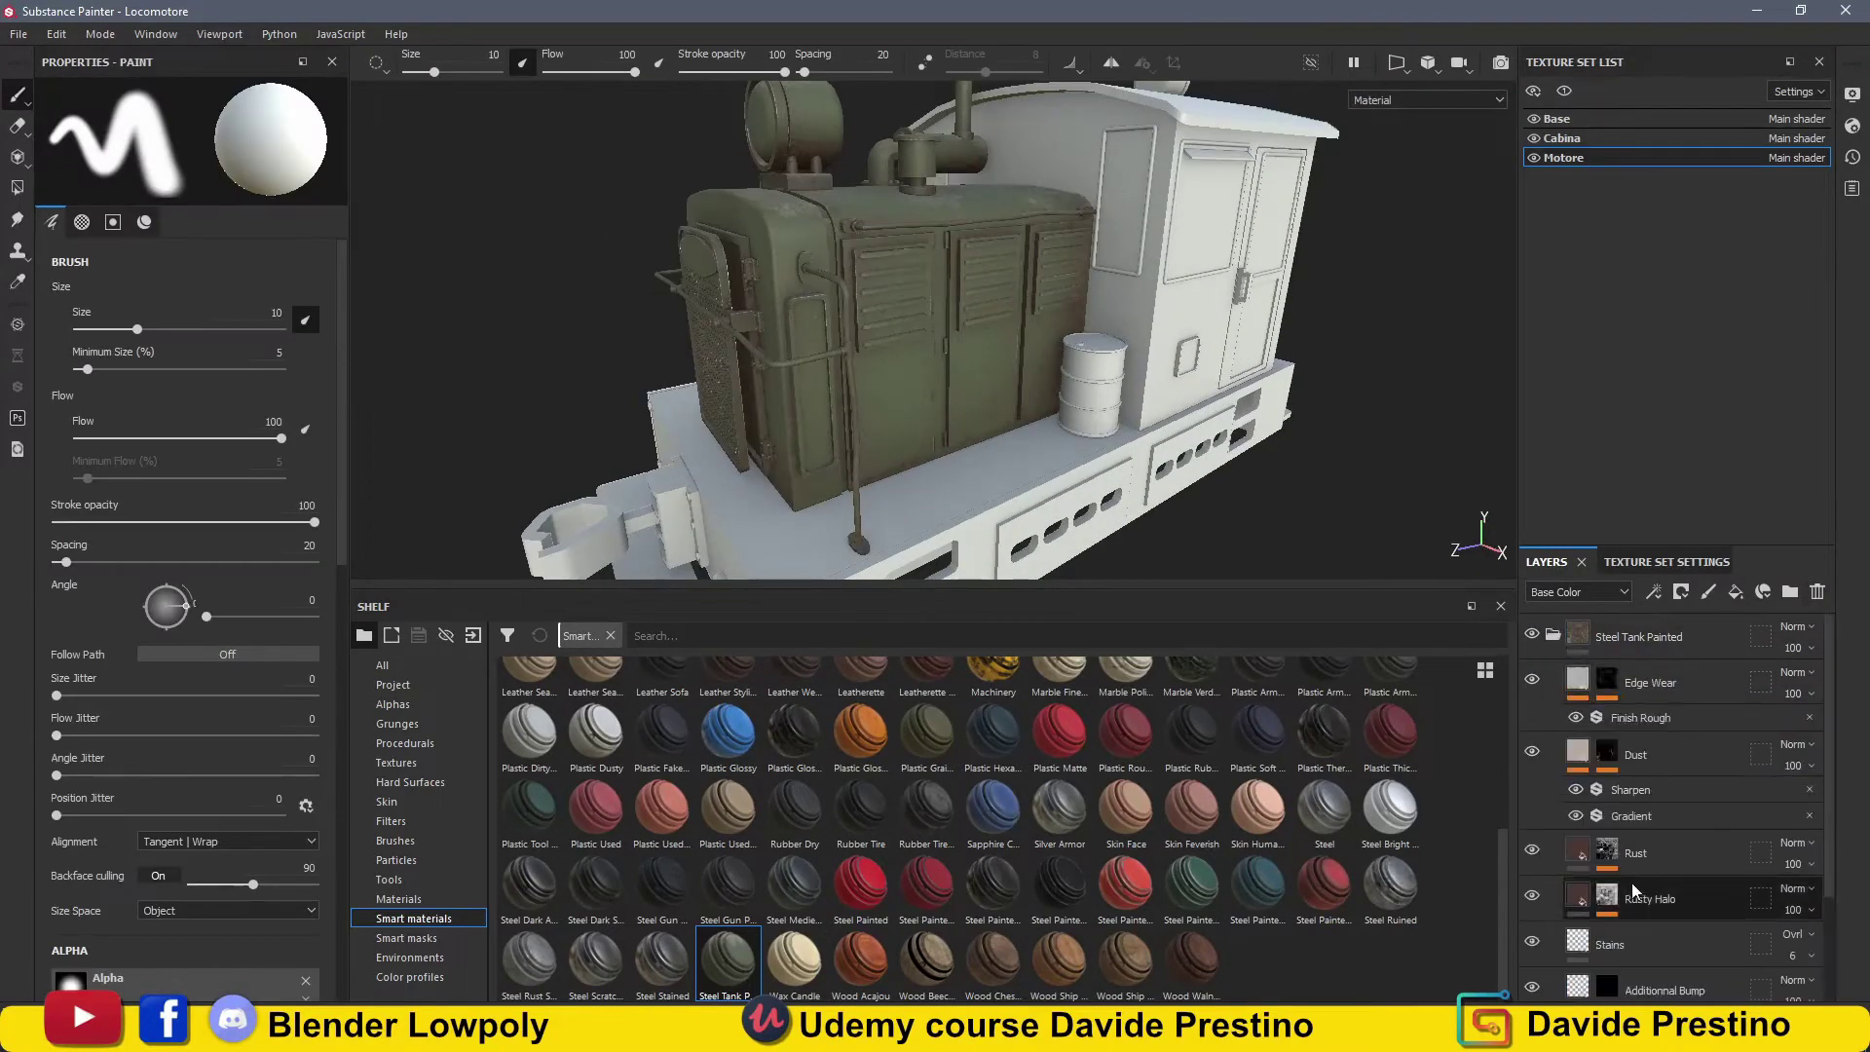
left_click(1607, 896)
left_click(185, 568)
left_click(322, 672)
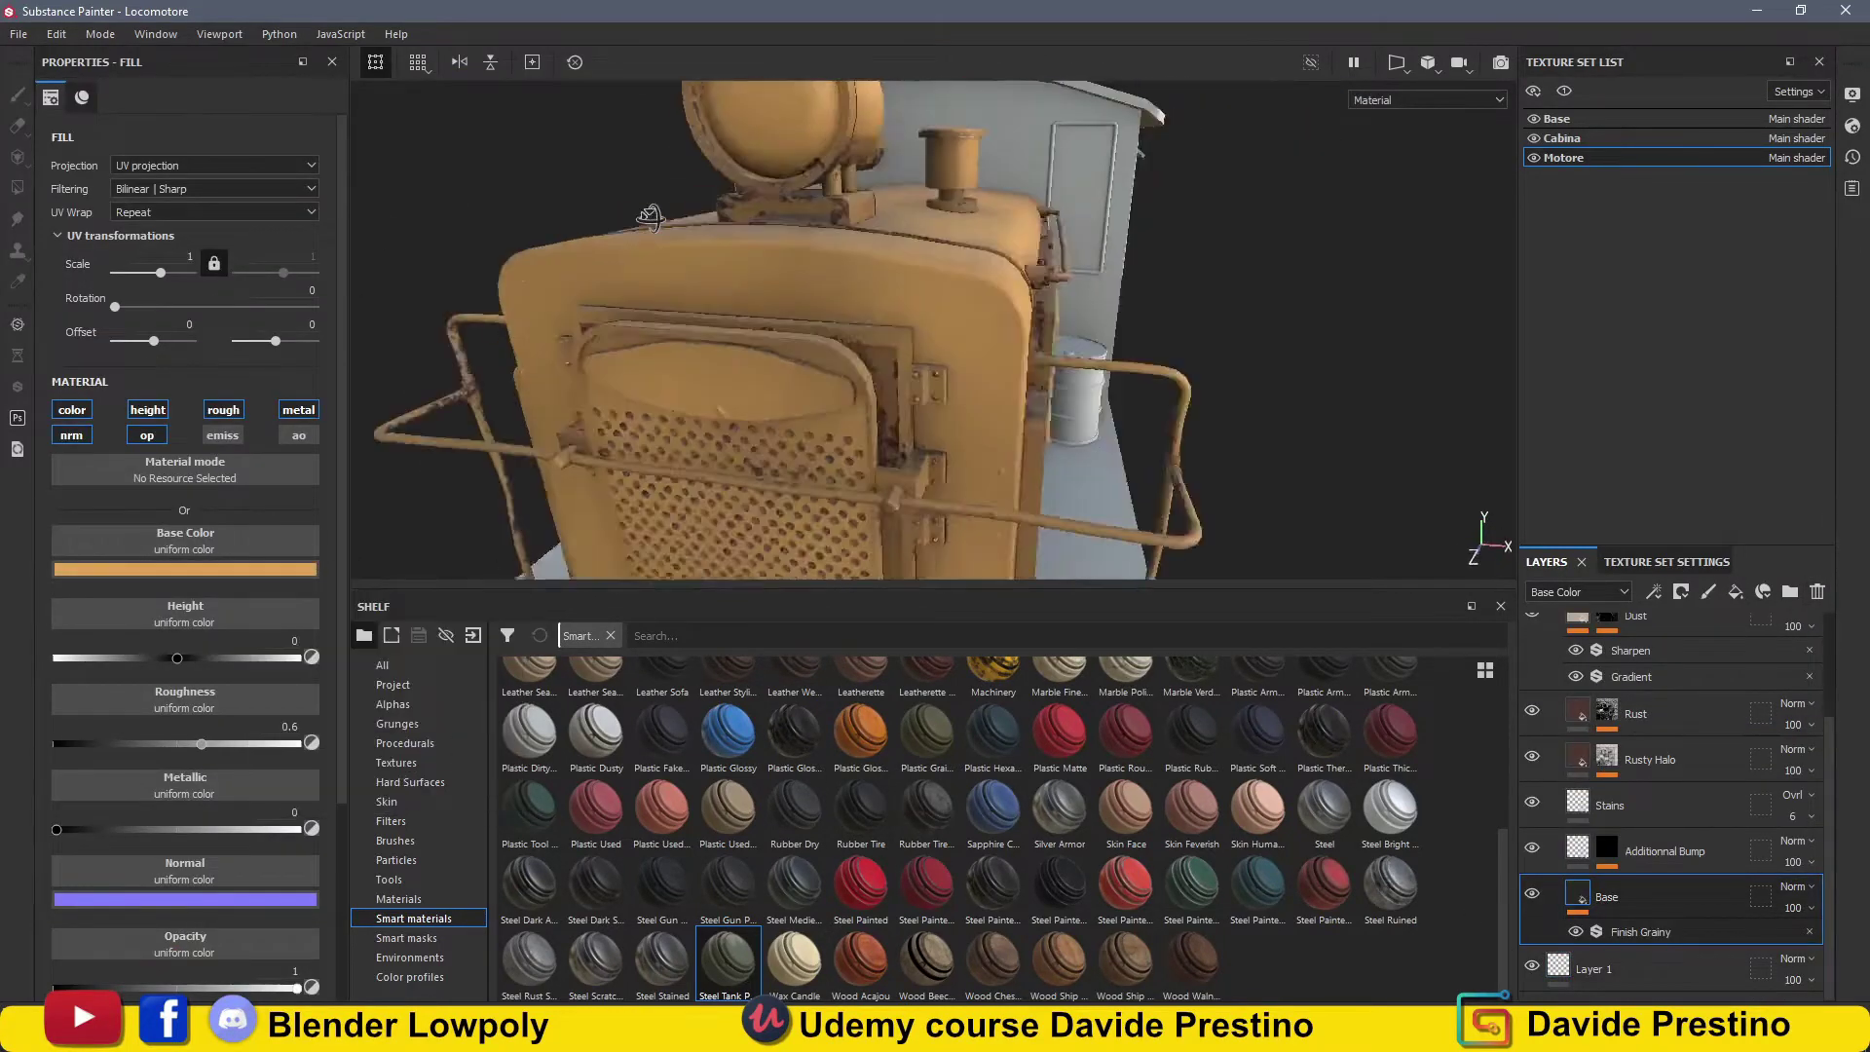
left_click_drag(1266, 439, 1458, 458, "alt")
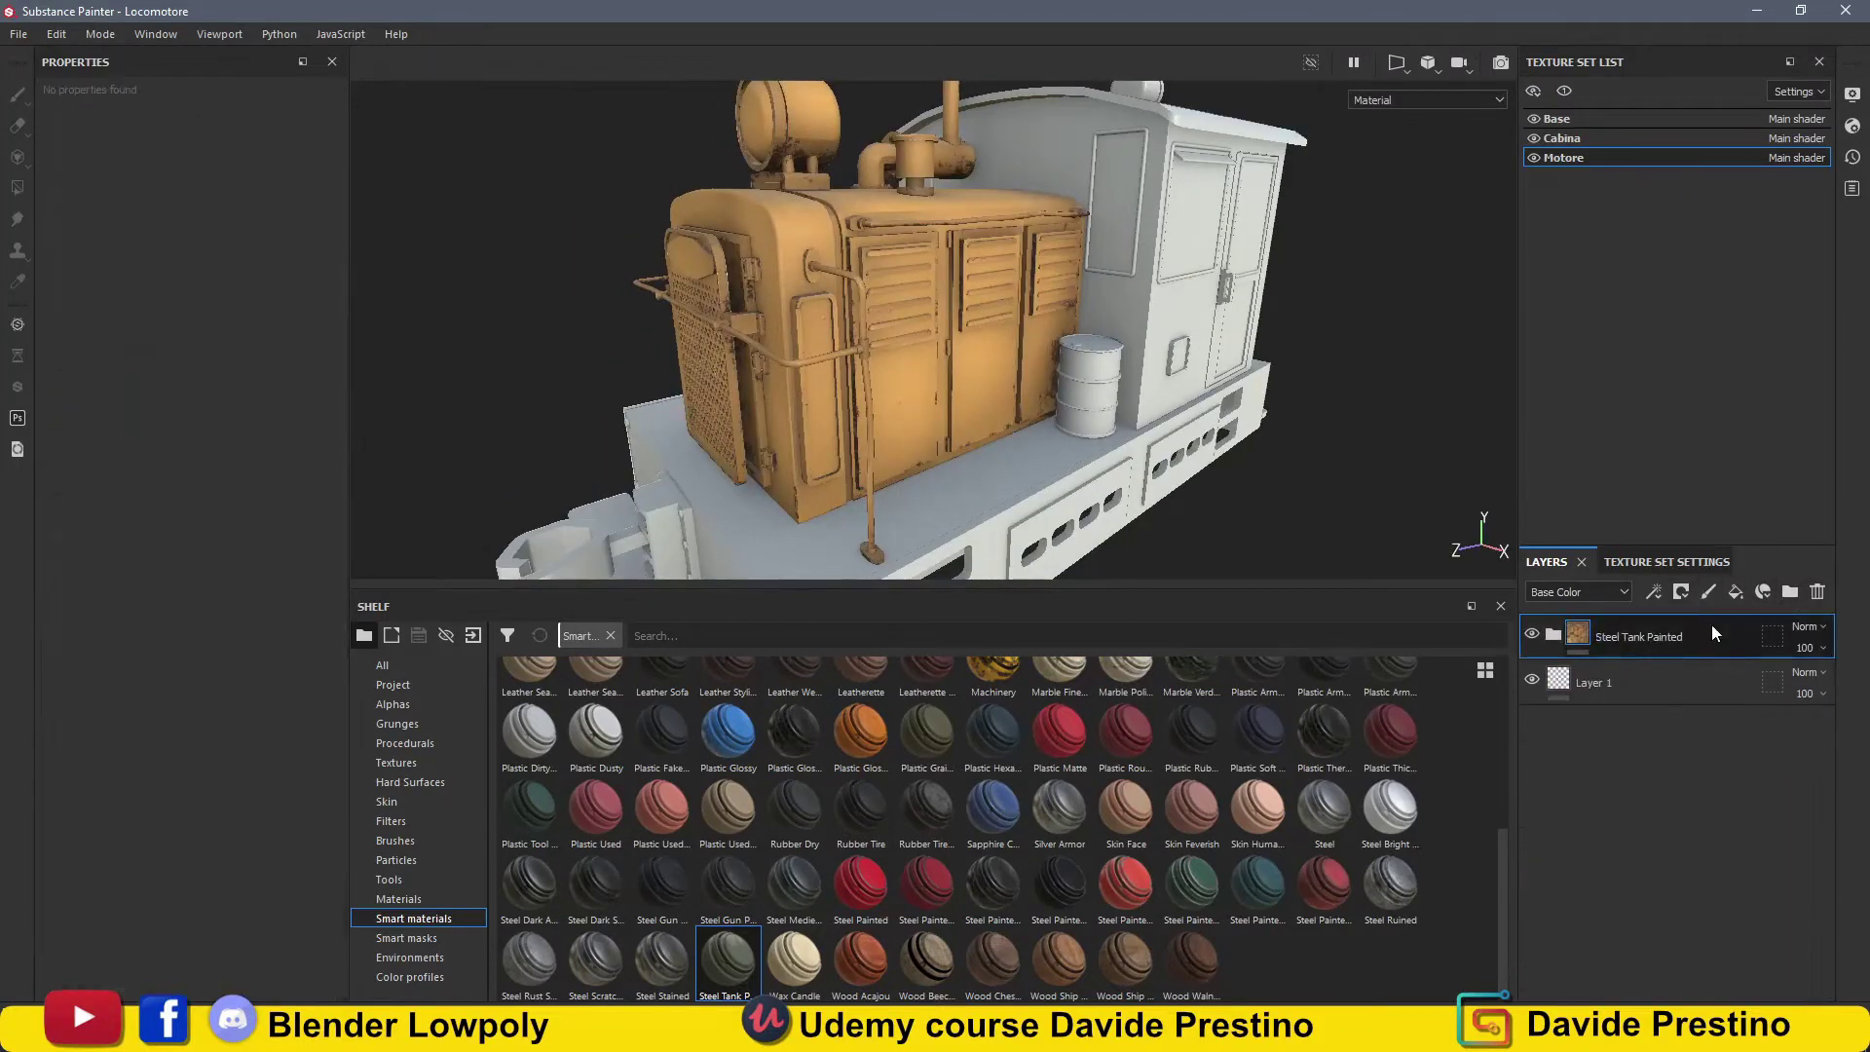
Add a colour-selection mask to Steel Tank Painted that picks from Motore's ID map.
left_click(1710, 689)
left_click(300, 292)
left_click(768, 297)
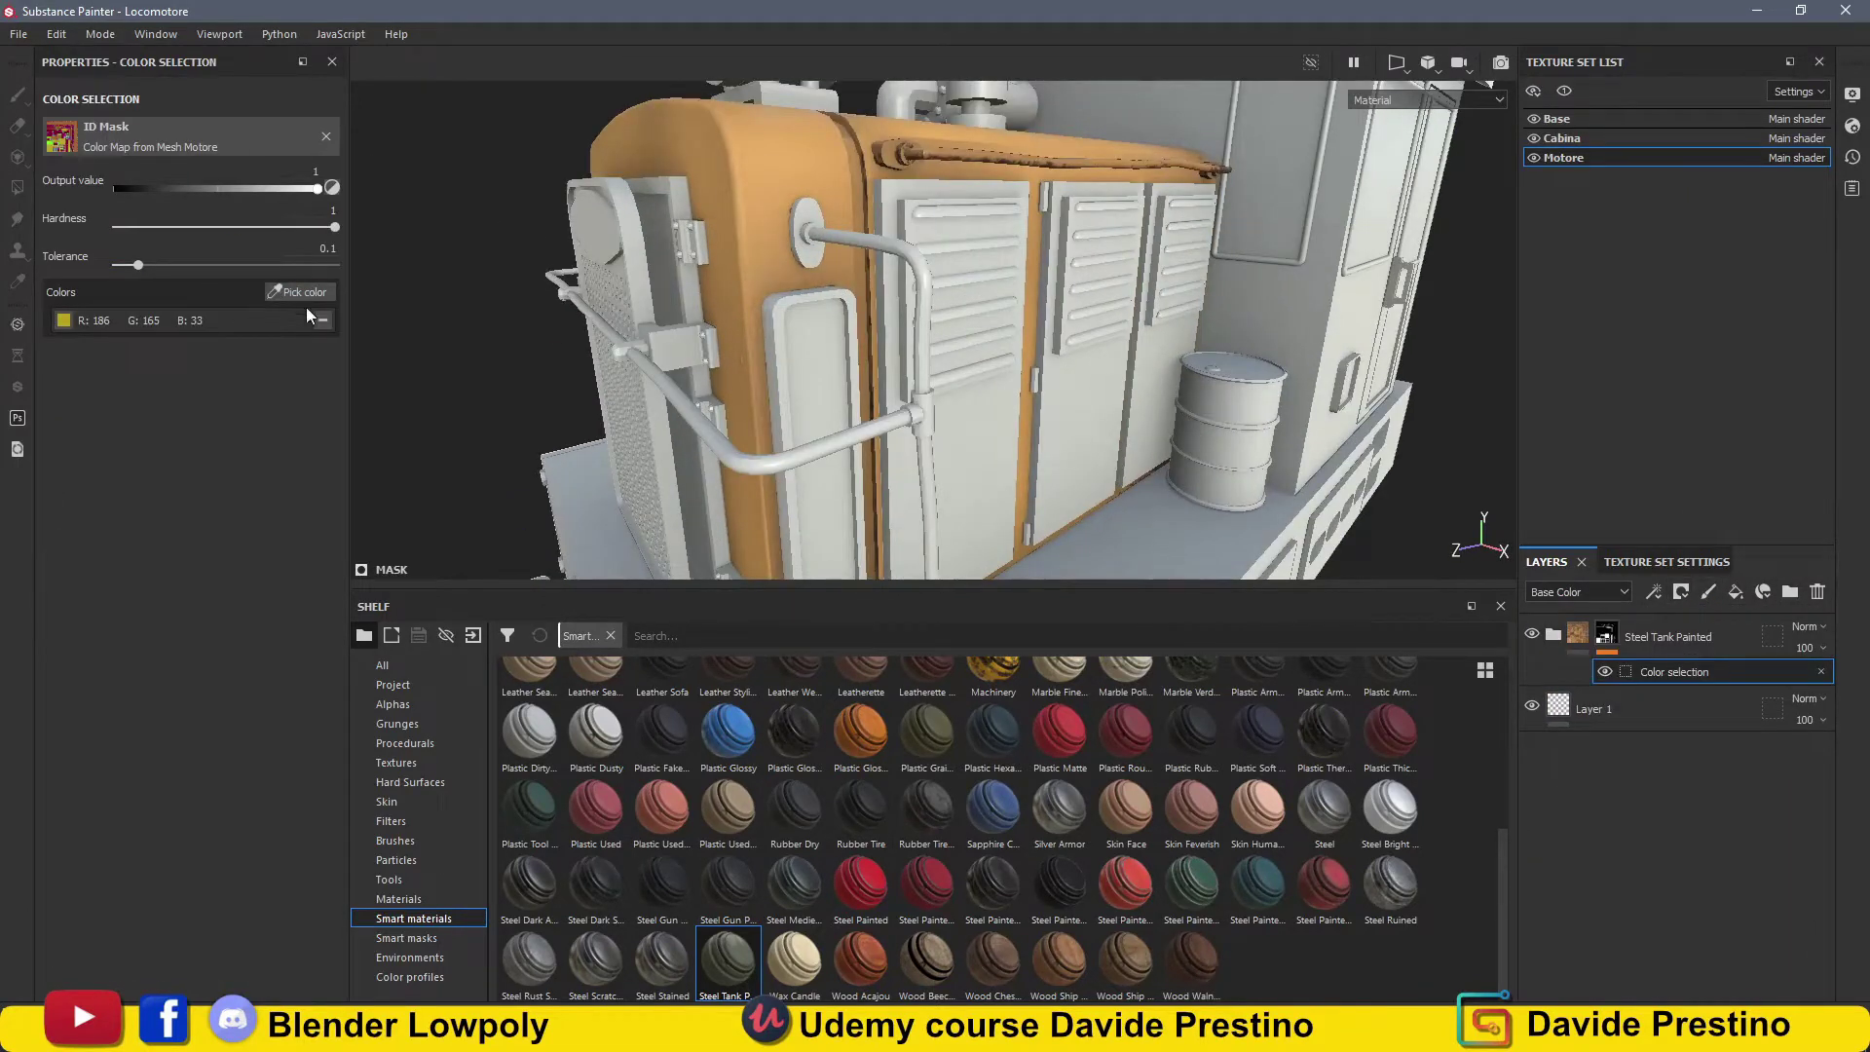
left_click(300, 291)
Pick the purple, green, dark red, lavender and other engine part colours into the mask.
left_click(691, 238)
left_click(672, 292)
left_click(950, 321)
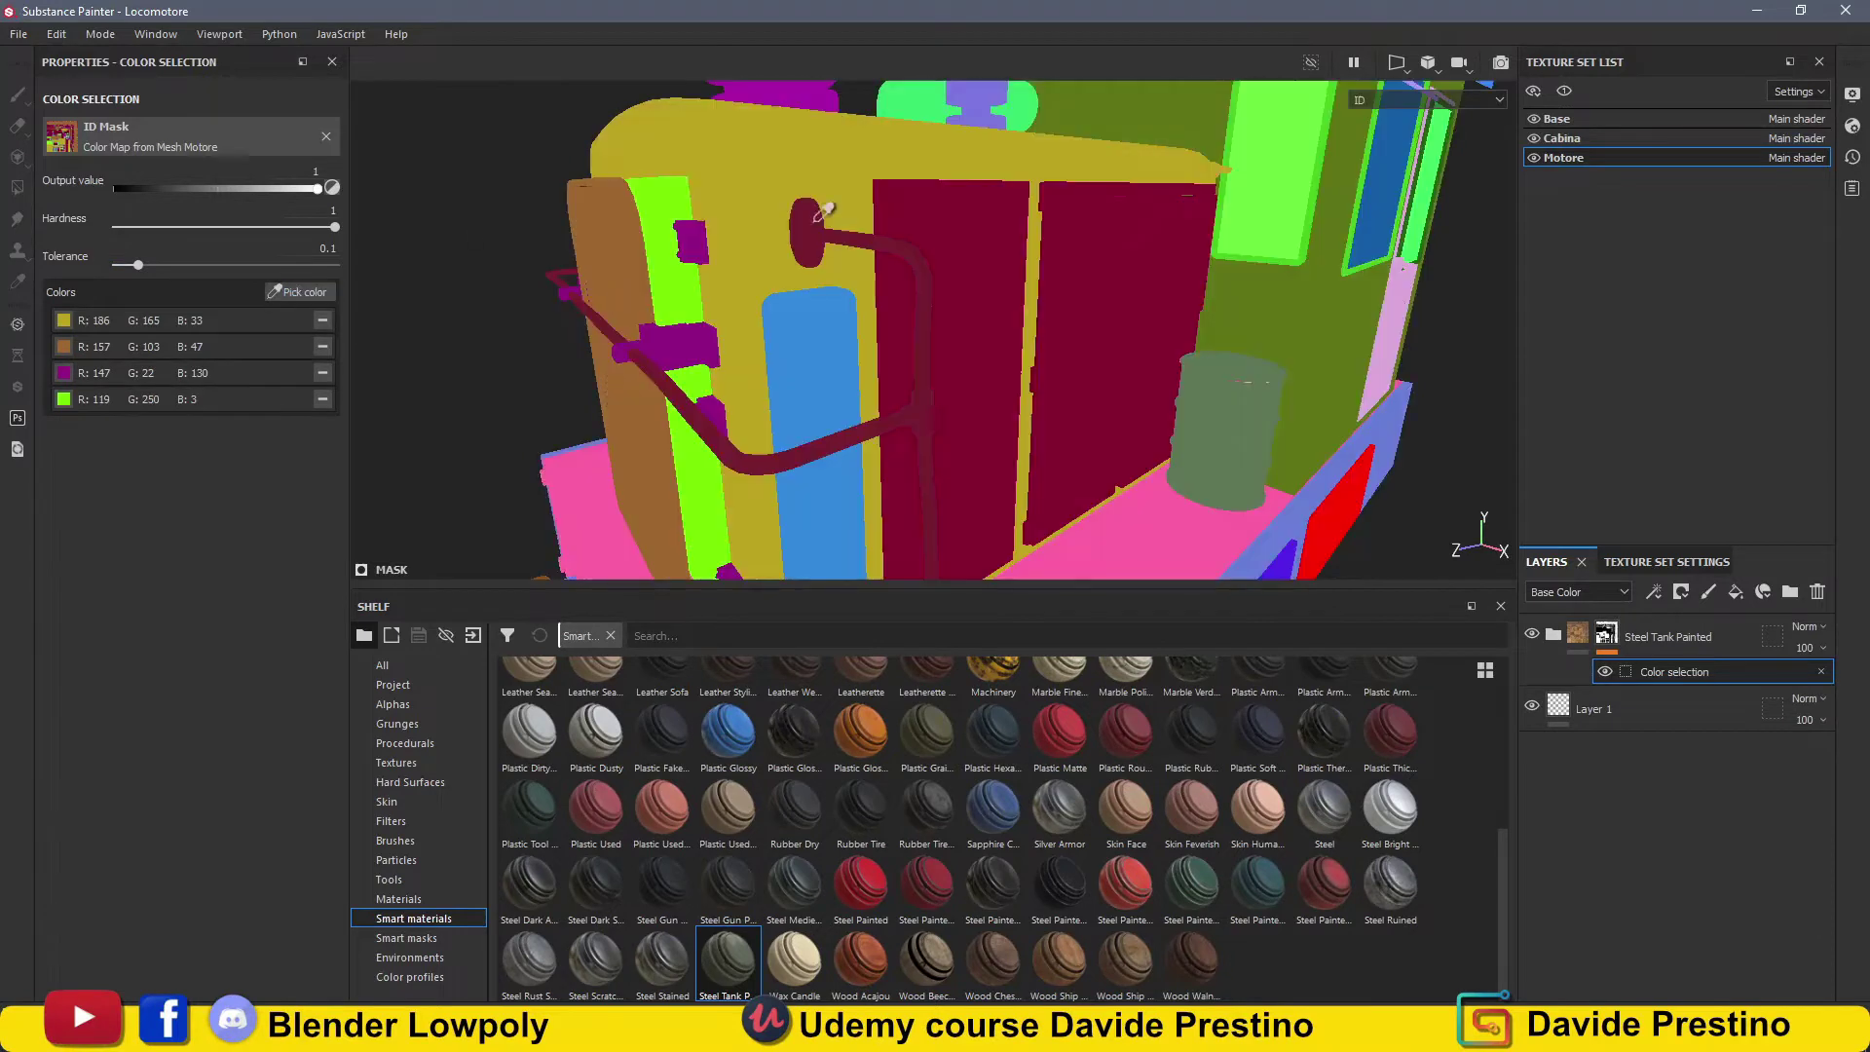
left_click(815, 356)
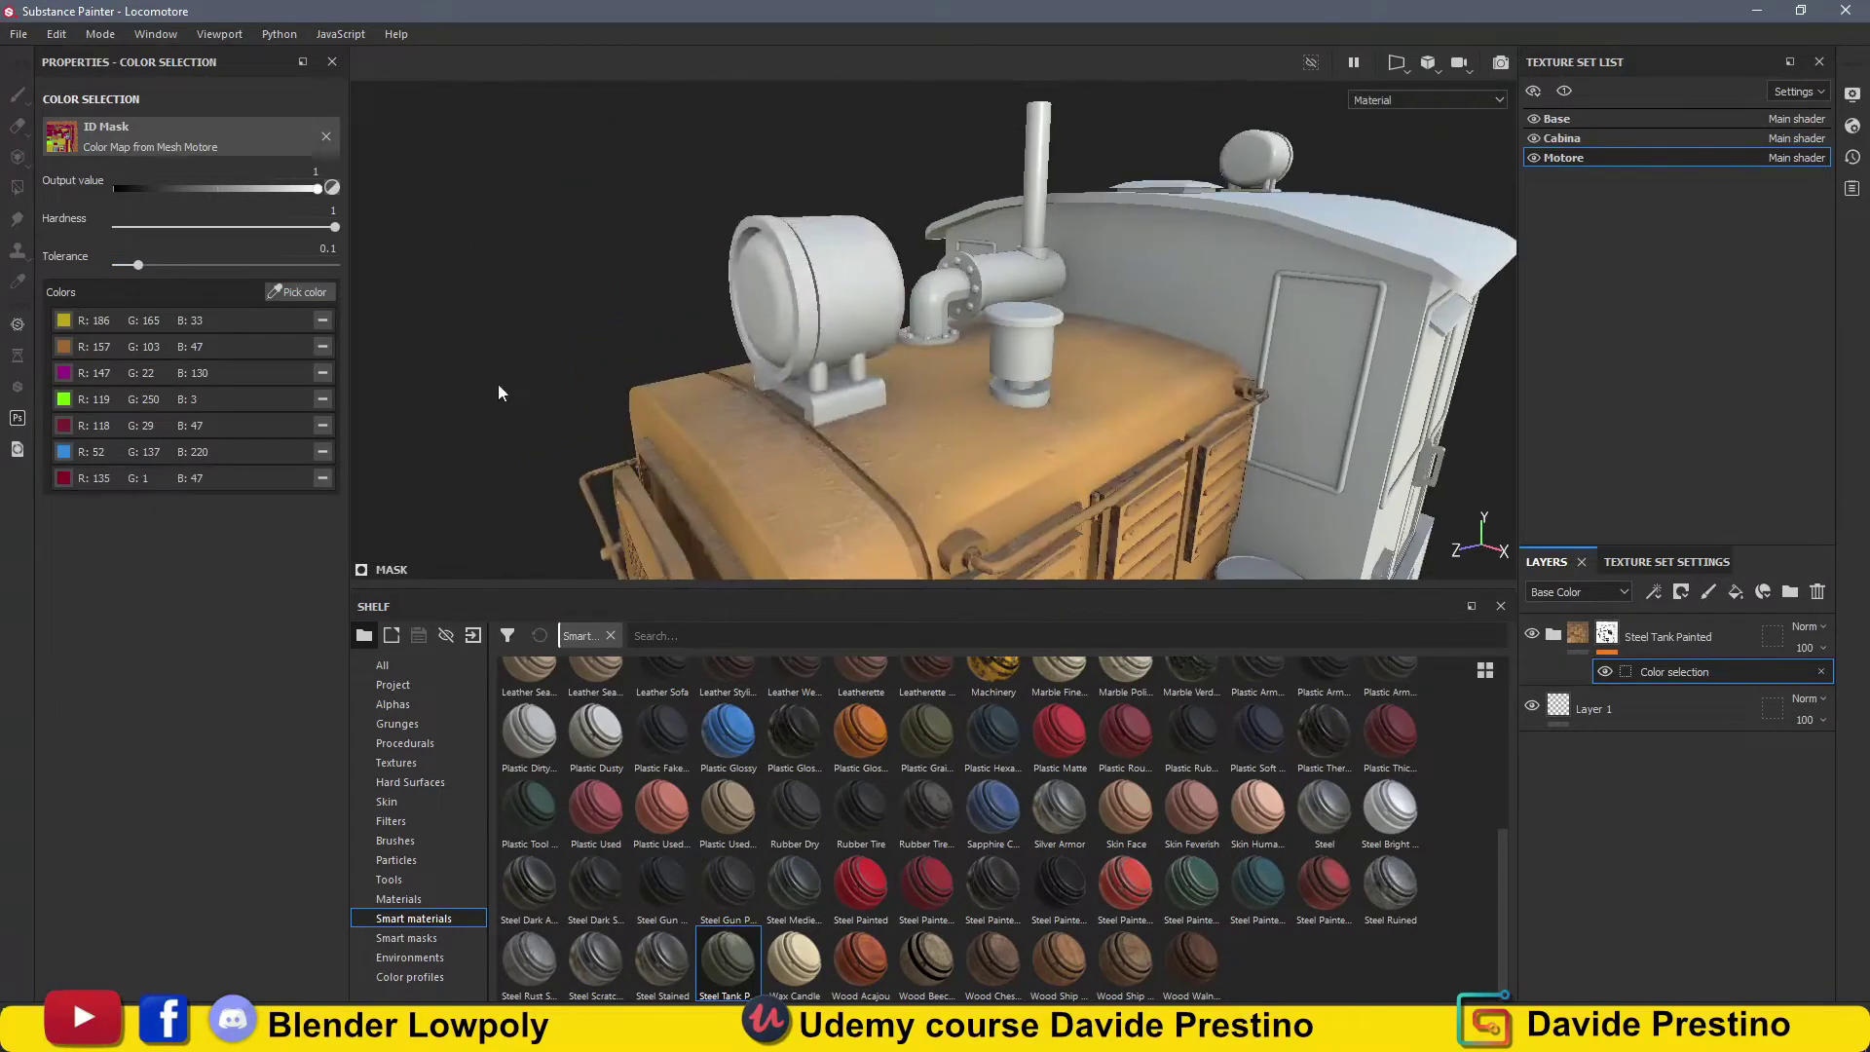
left_click(300, 292)
left_click(1017, 361)
mouse_move(1018, 361)
left_mouse_down("alt")
mouse_move(1171, 253)
mouse_move(1125, 338)
mouse_move(993, 279)
left_mouse_up("alt")
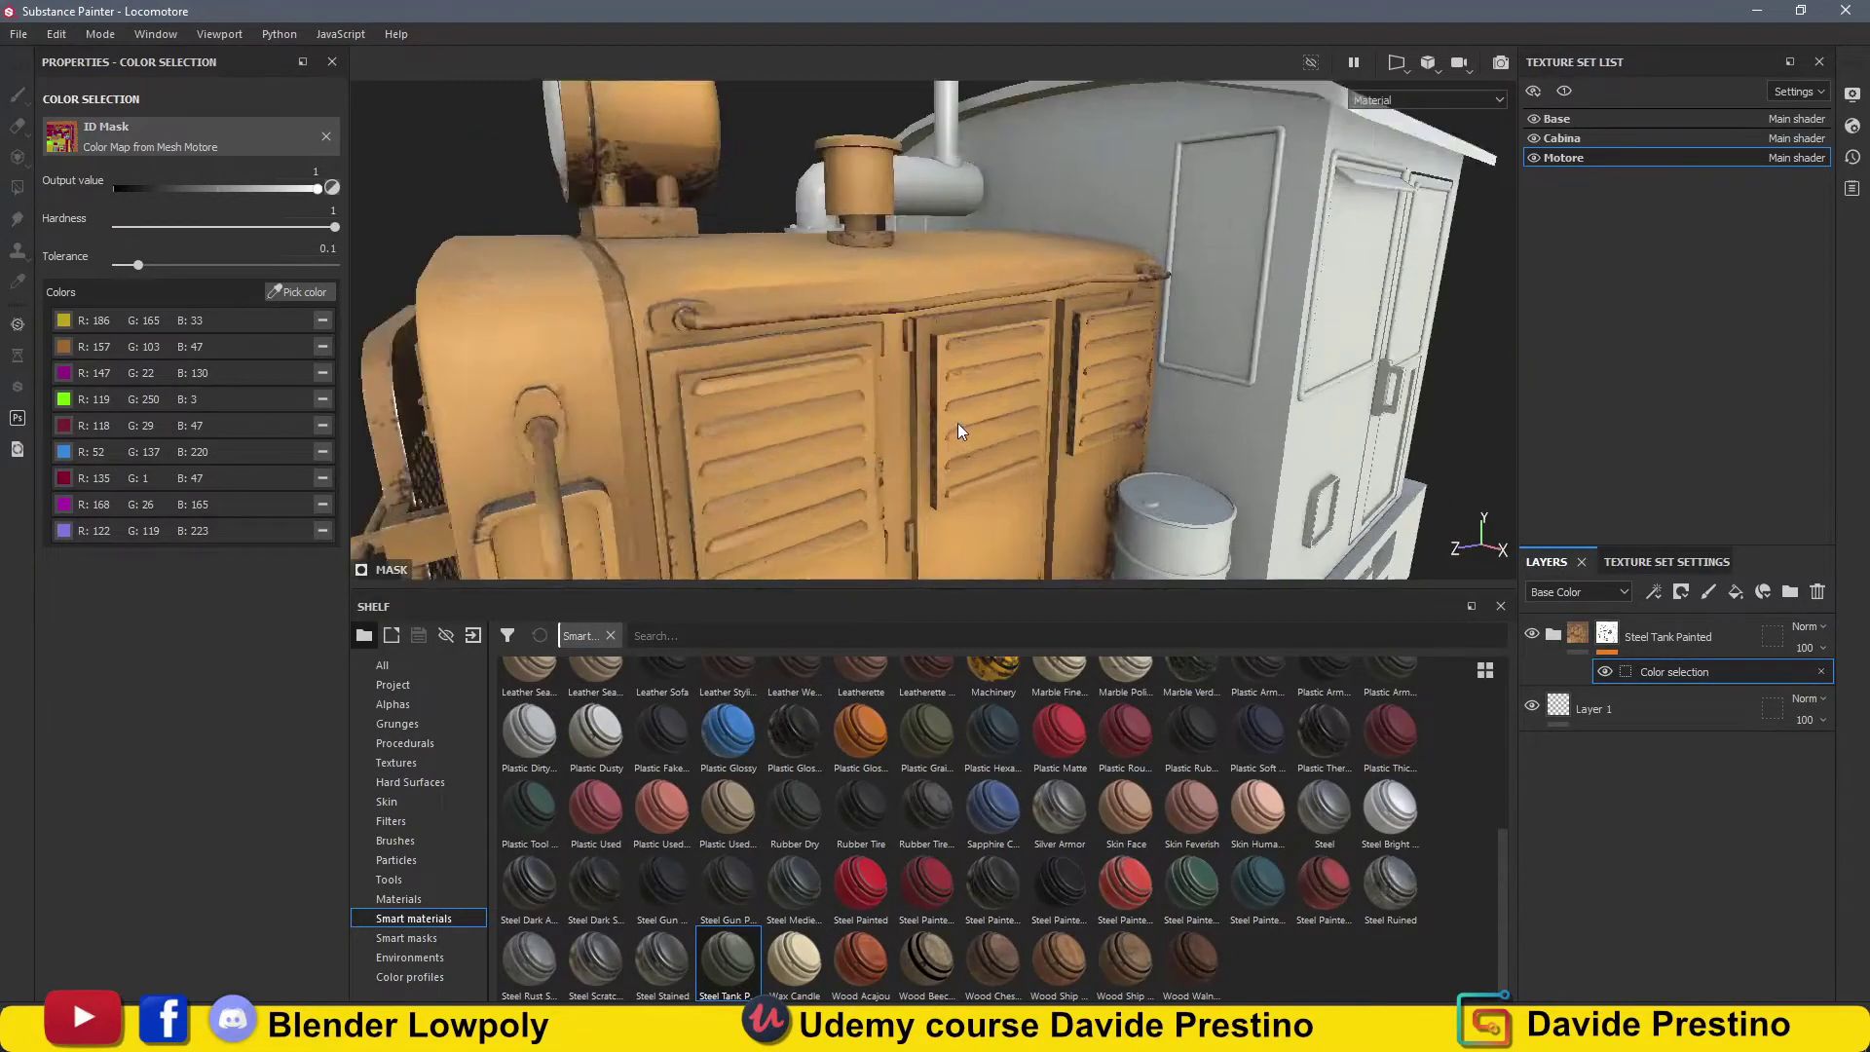
left_click(409, 900)
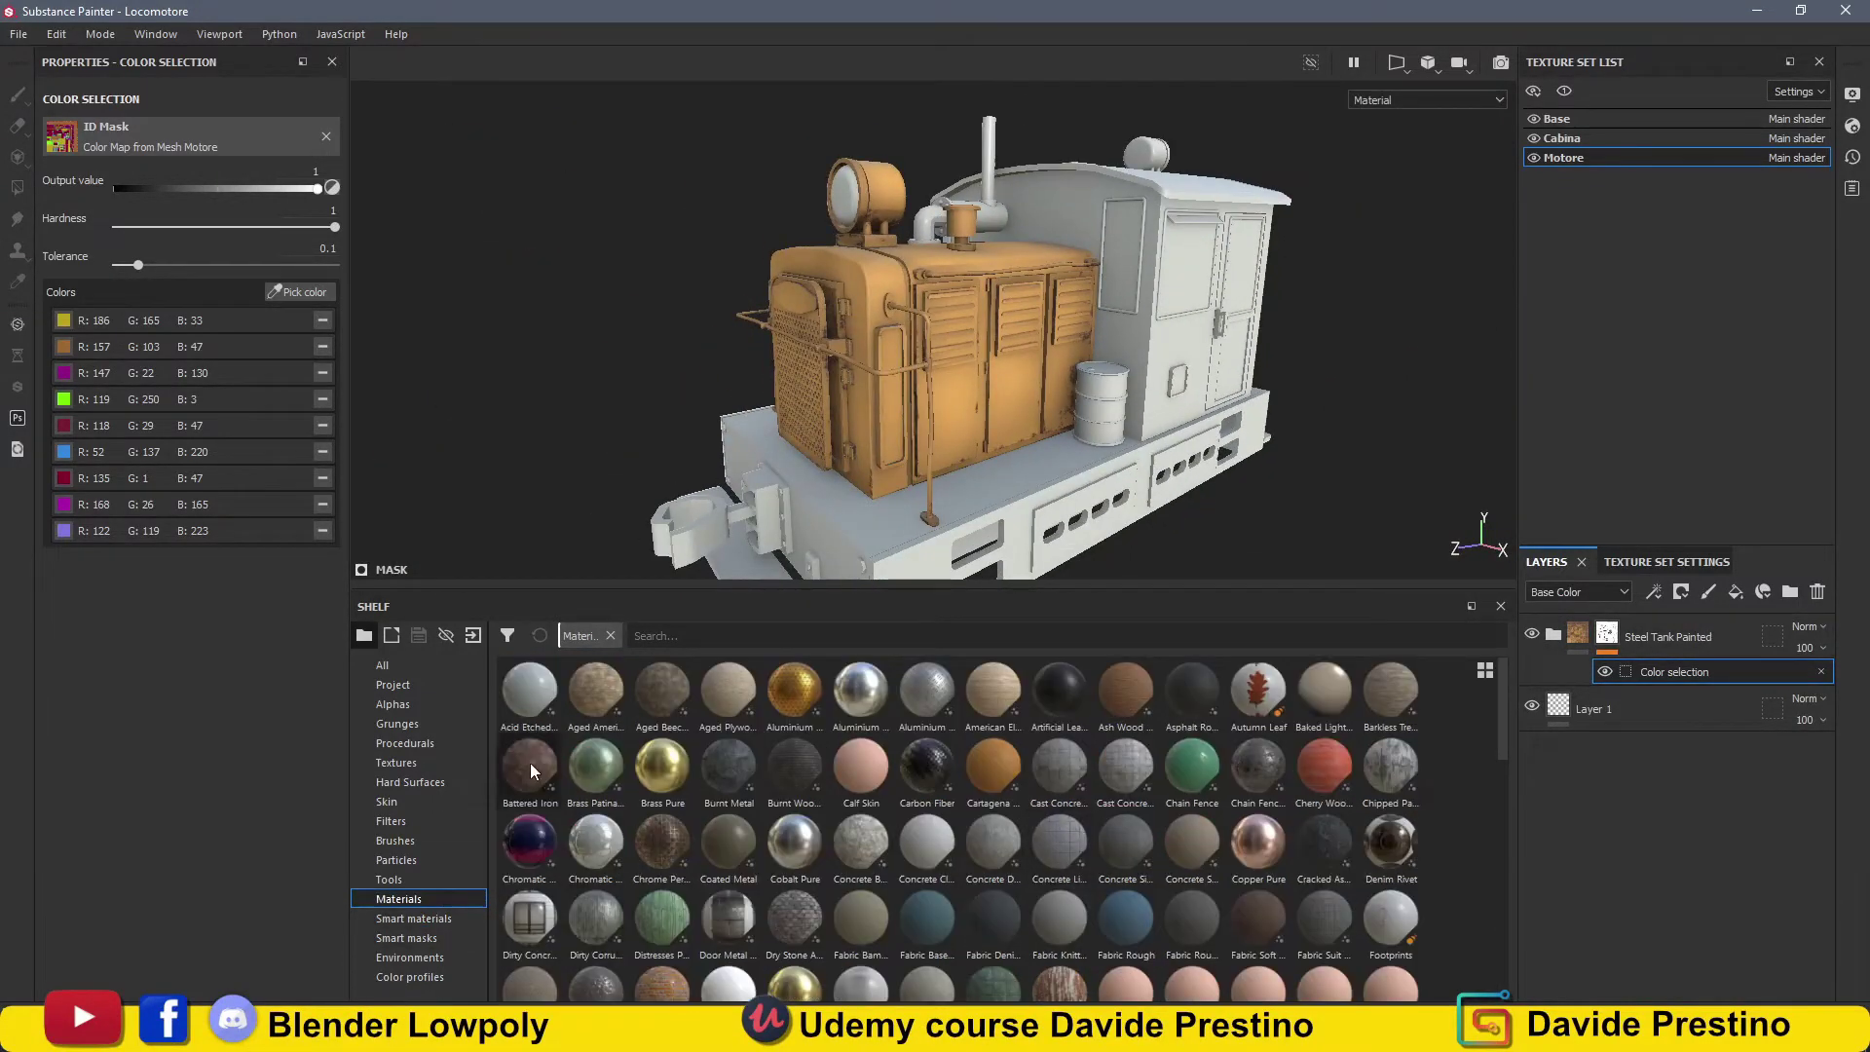
Add a Rust Coarse layer and move it into a new Folder 1.
scroll(1266, 860, "down", 10)
left_click_drag(1060, 808, 1698, 628)
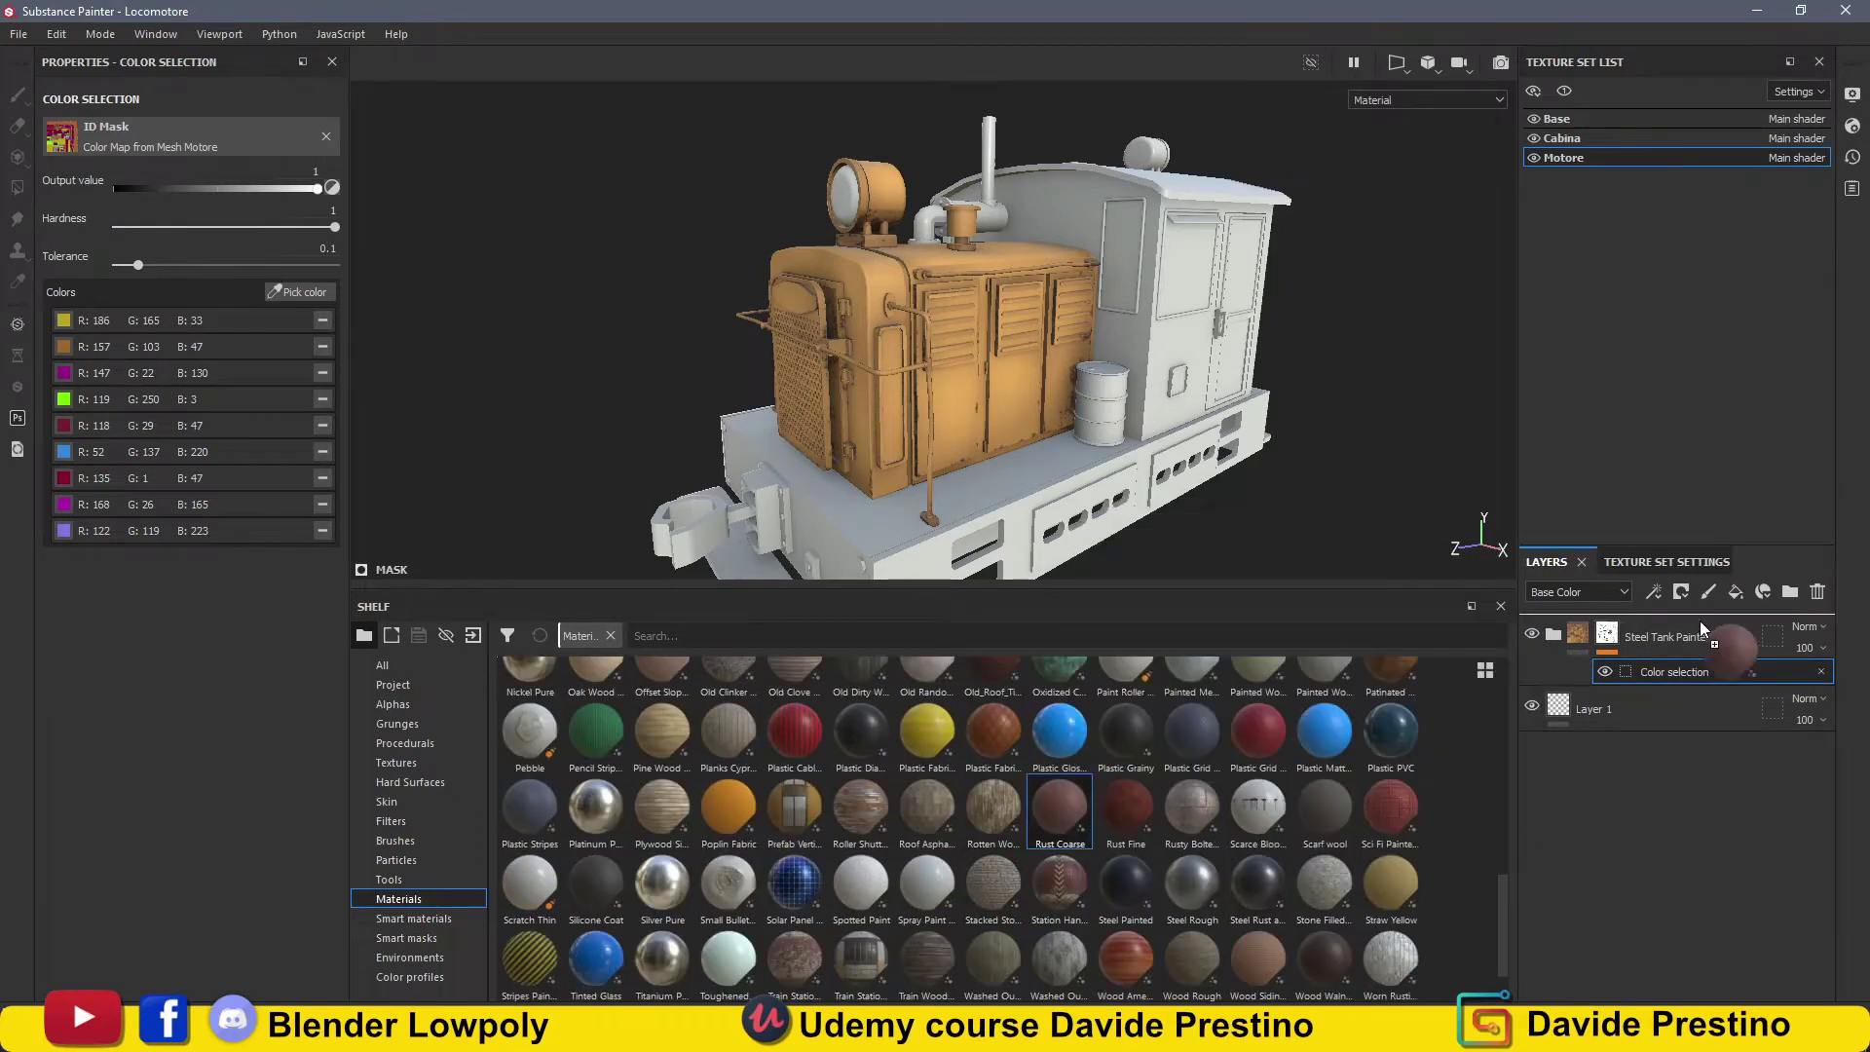
right_click(1698, 655)
left_click(1710, 693)
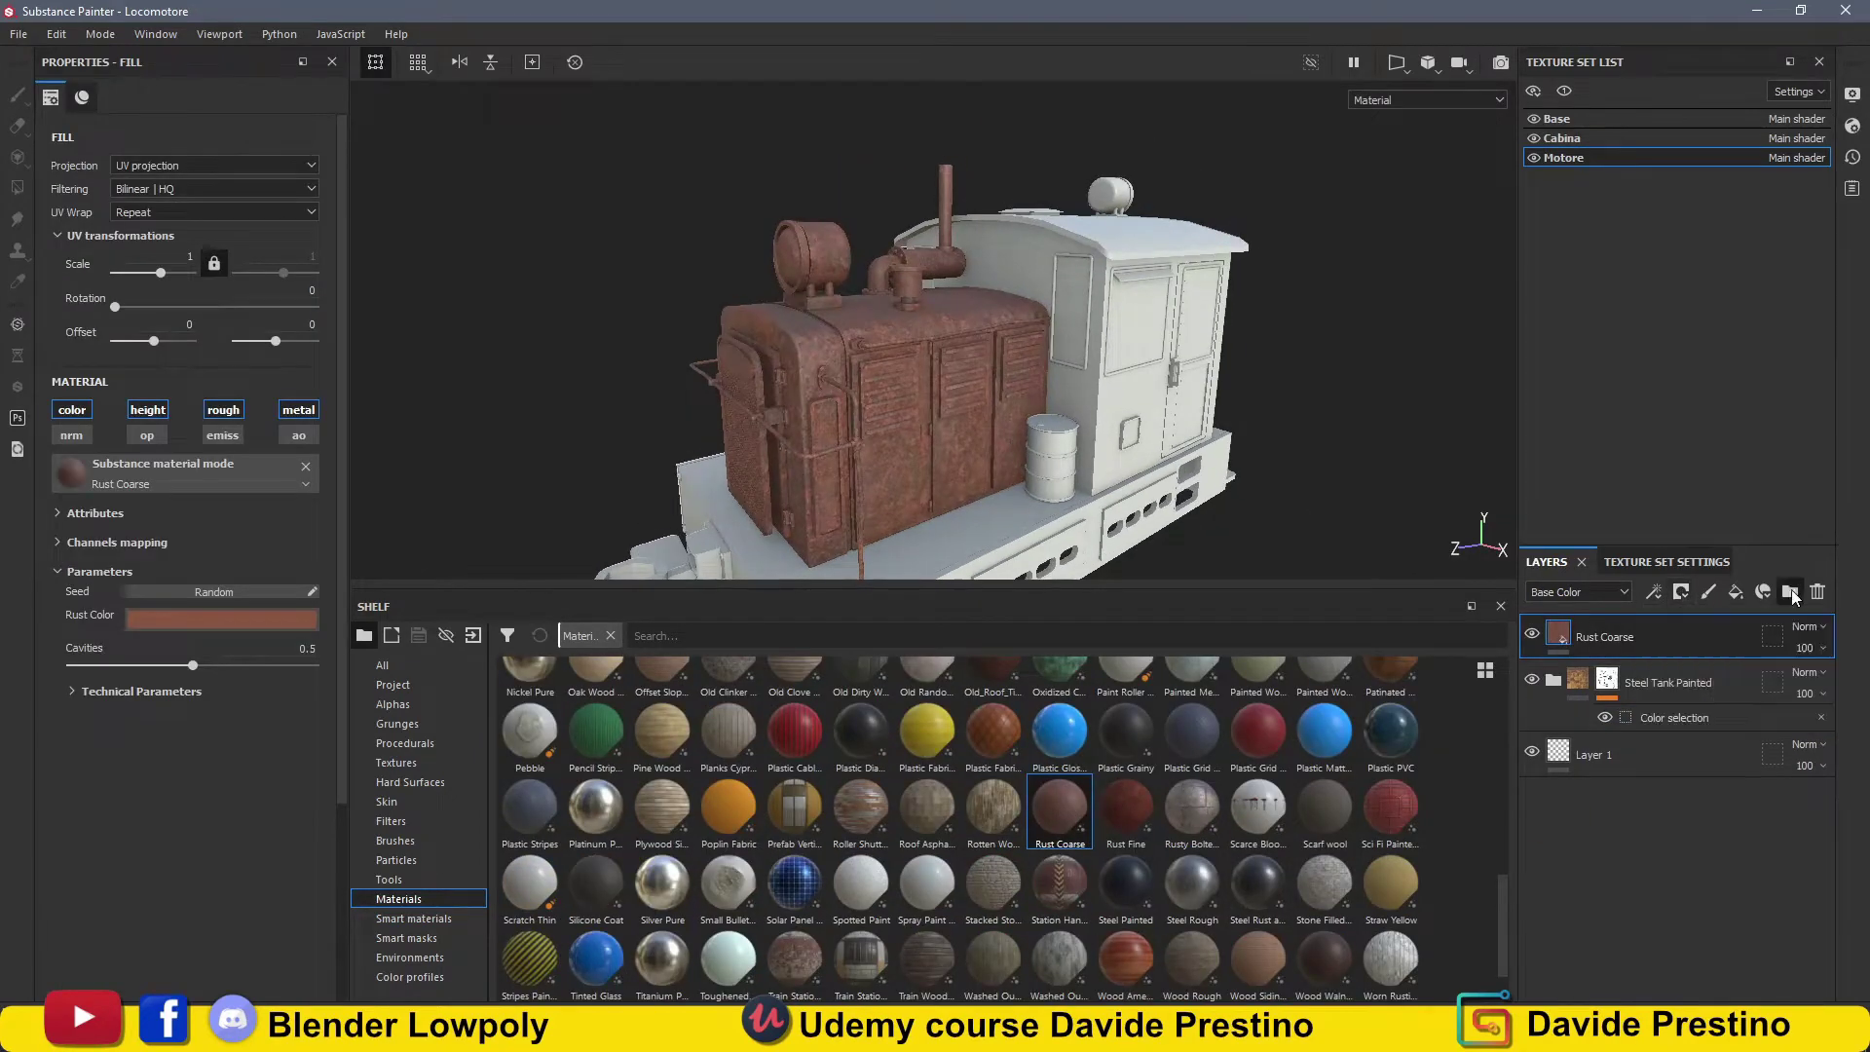
left_click_drag(1592, 687, 1619, 638)
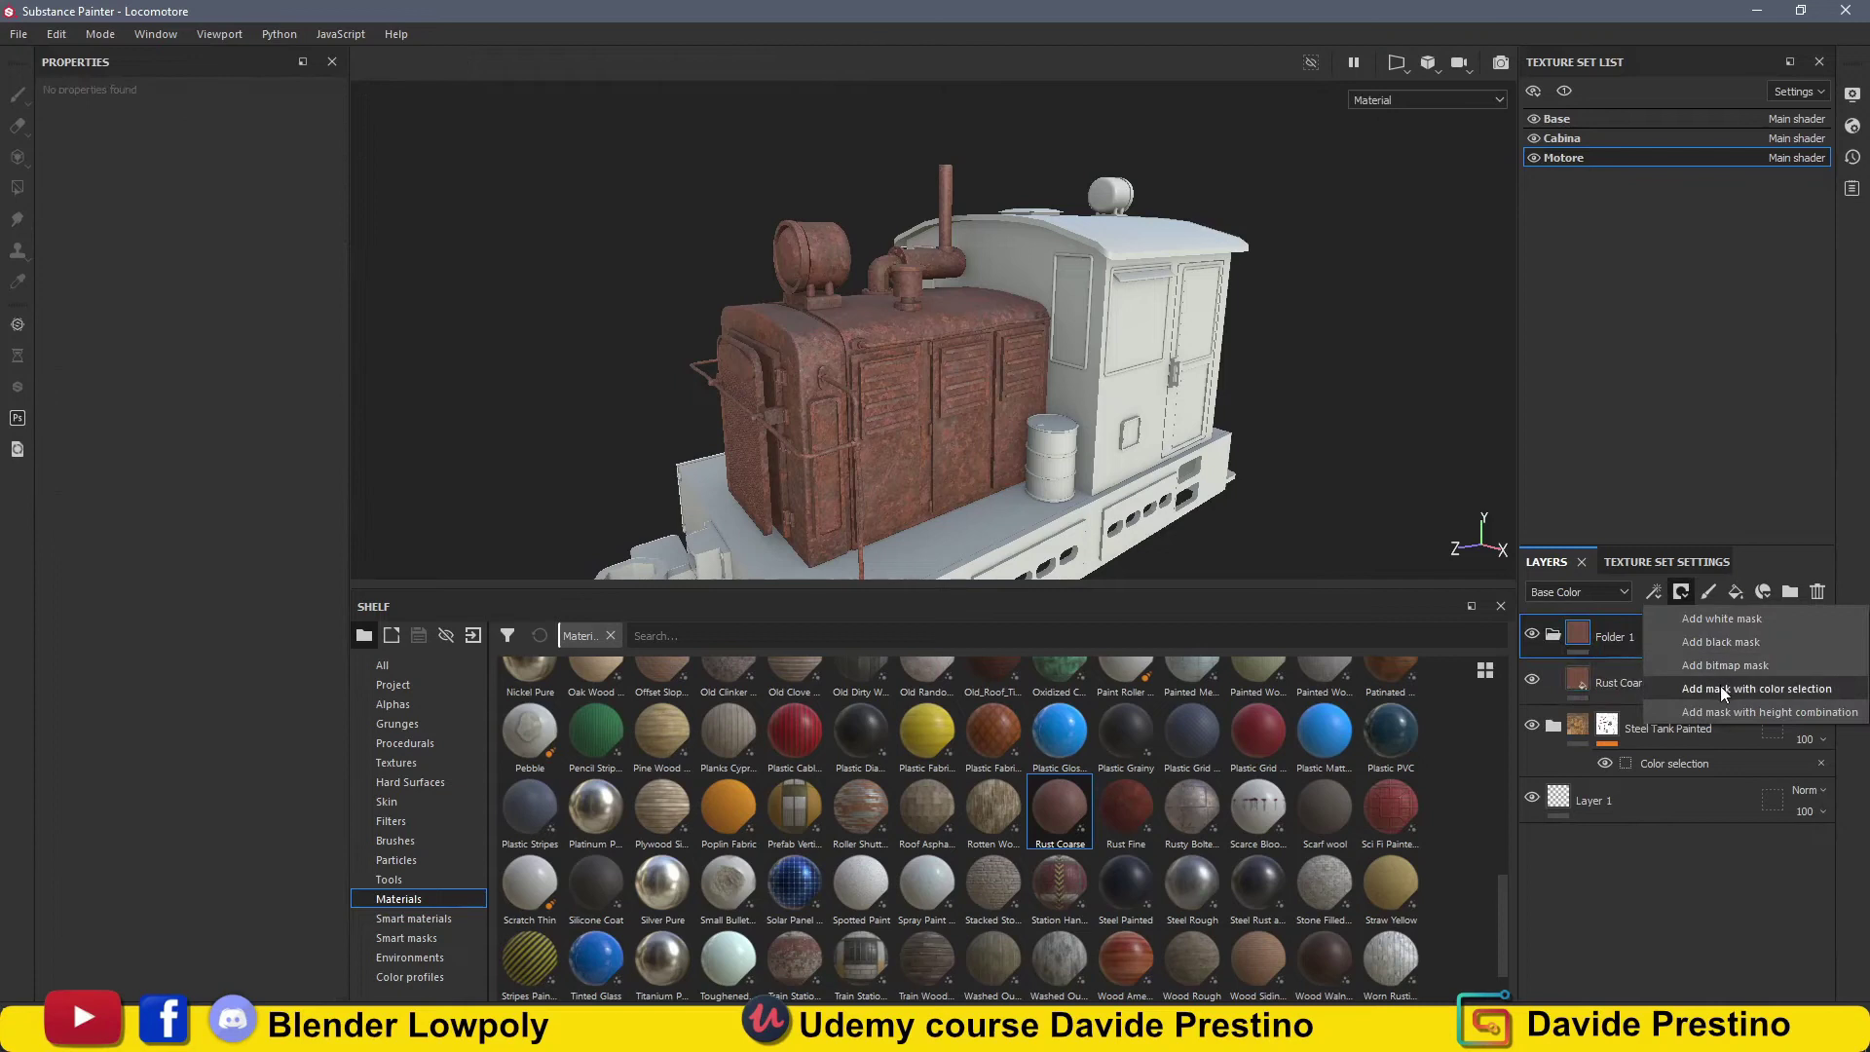
left_click(1720, 688)
Copy Steel Tank Painted's colour-selection mask onto Folder 1.
right_click(1610, 723)
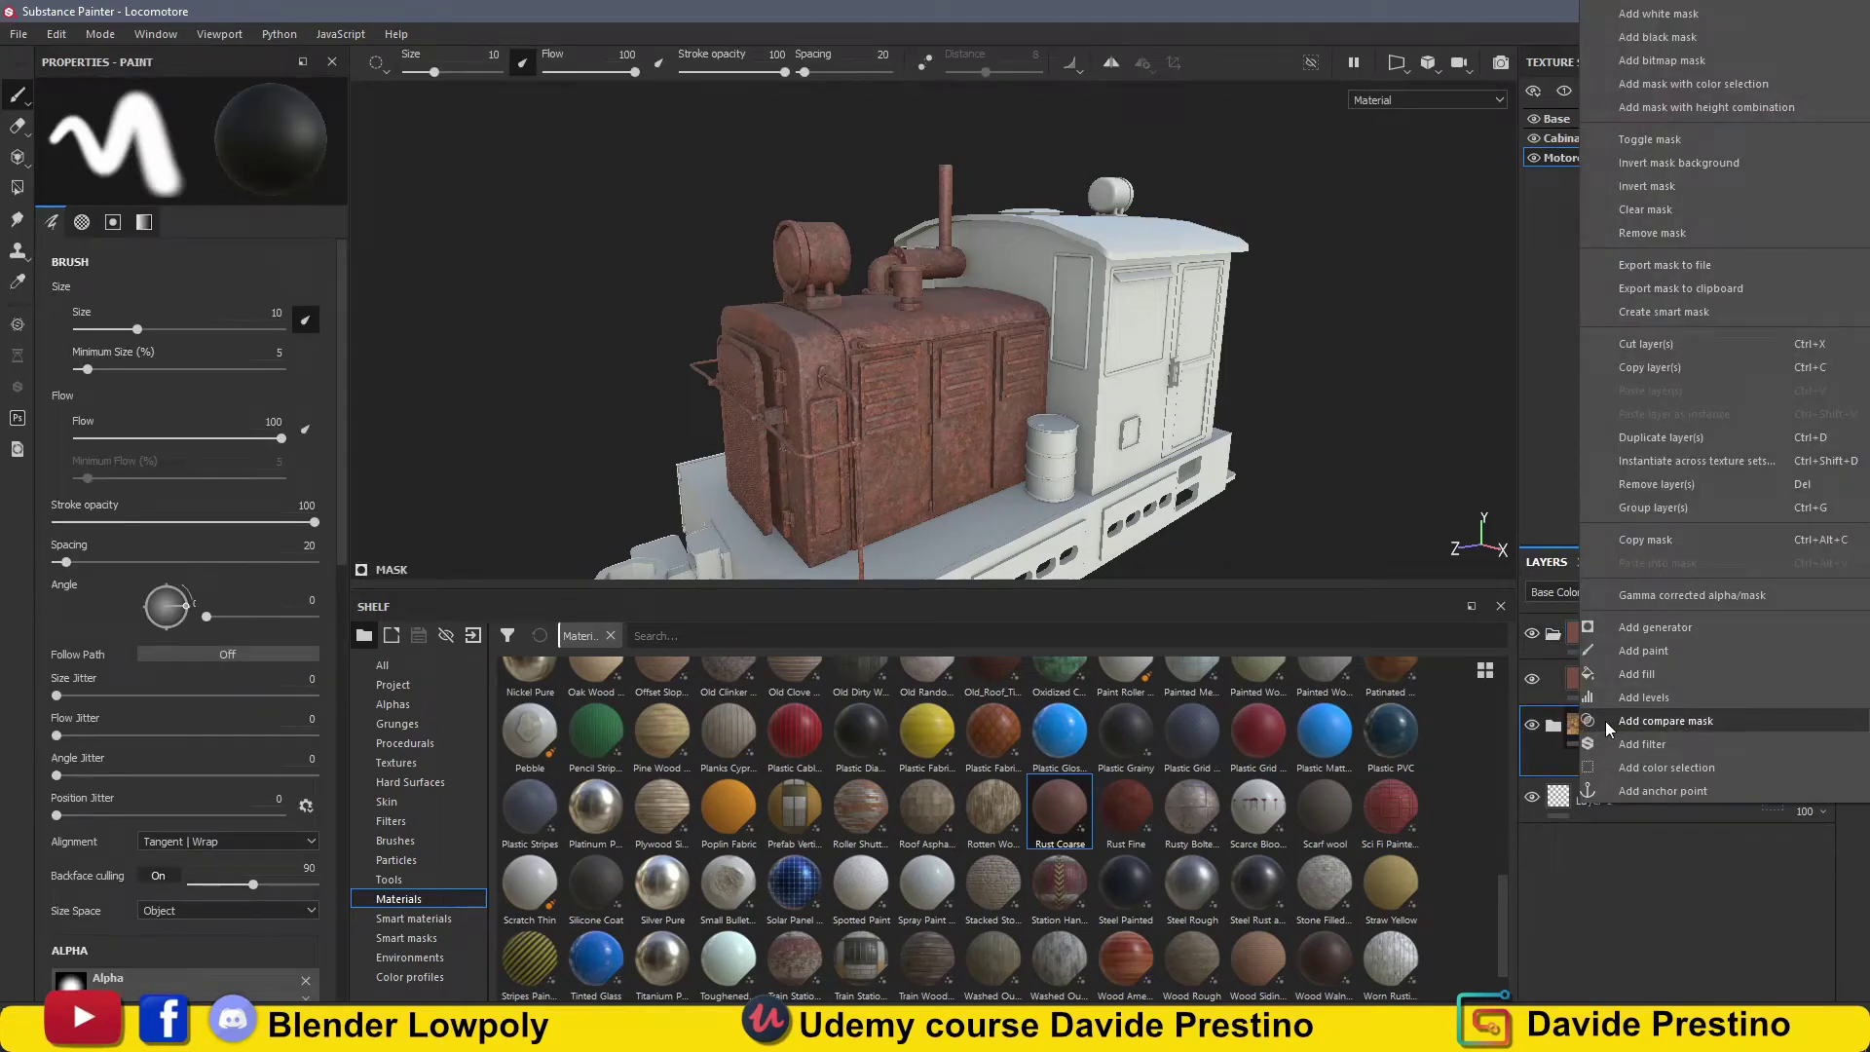
key("Escape")
right_click(1655, 638)
left_click(1712, 588)
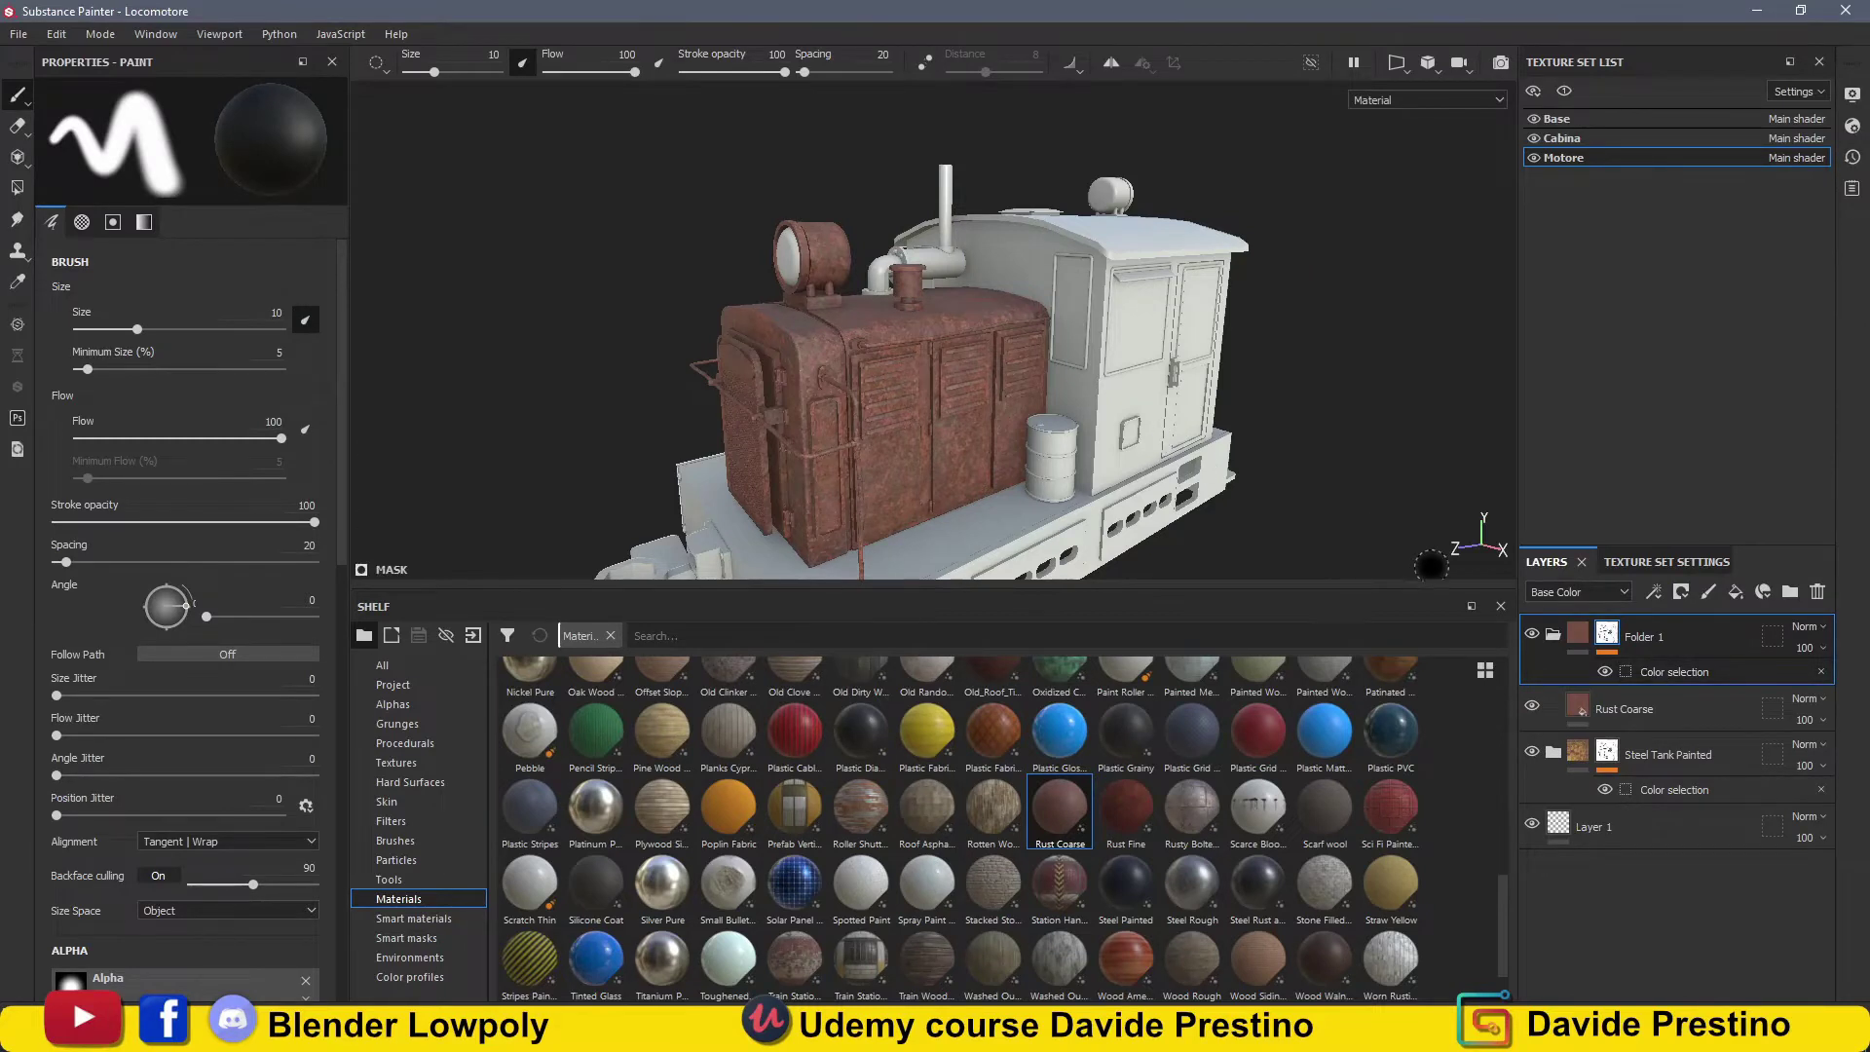
Give Rust Coarse a black mask with the Rust smart mask applied.
left_click_drag(1353, 503, 1286, 487, "alt")
left_click(1631, 714)
left_click(1681, 593)
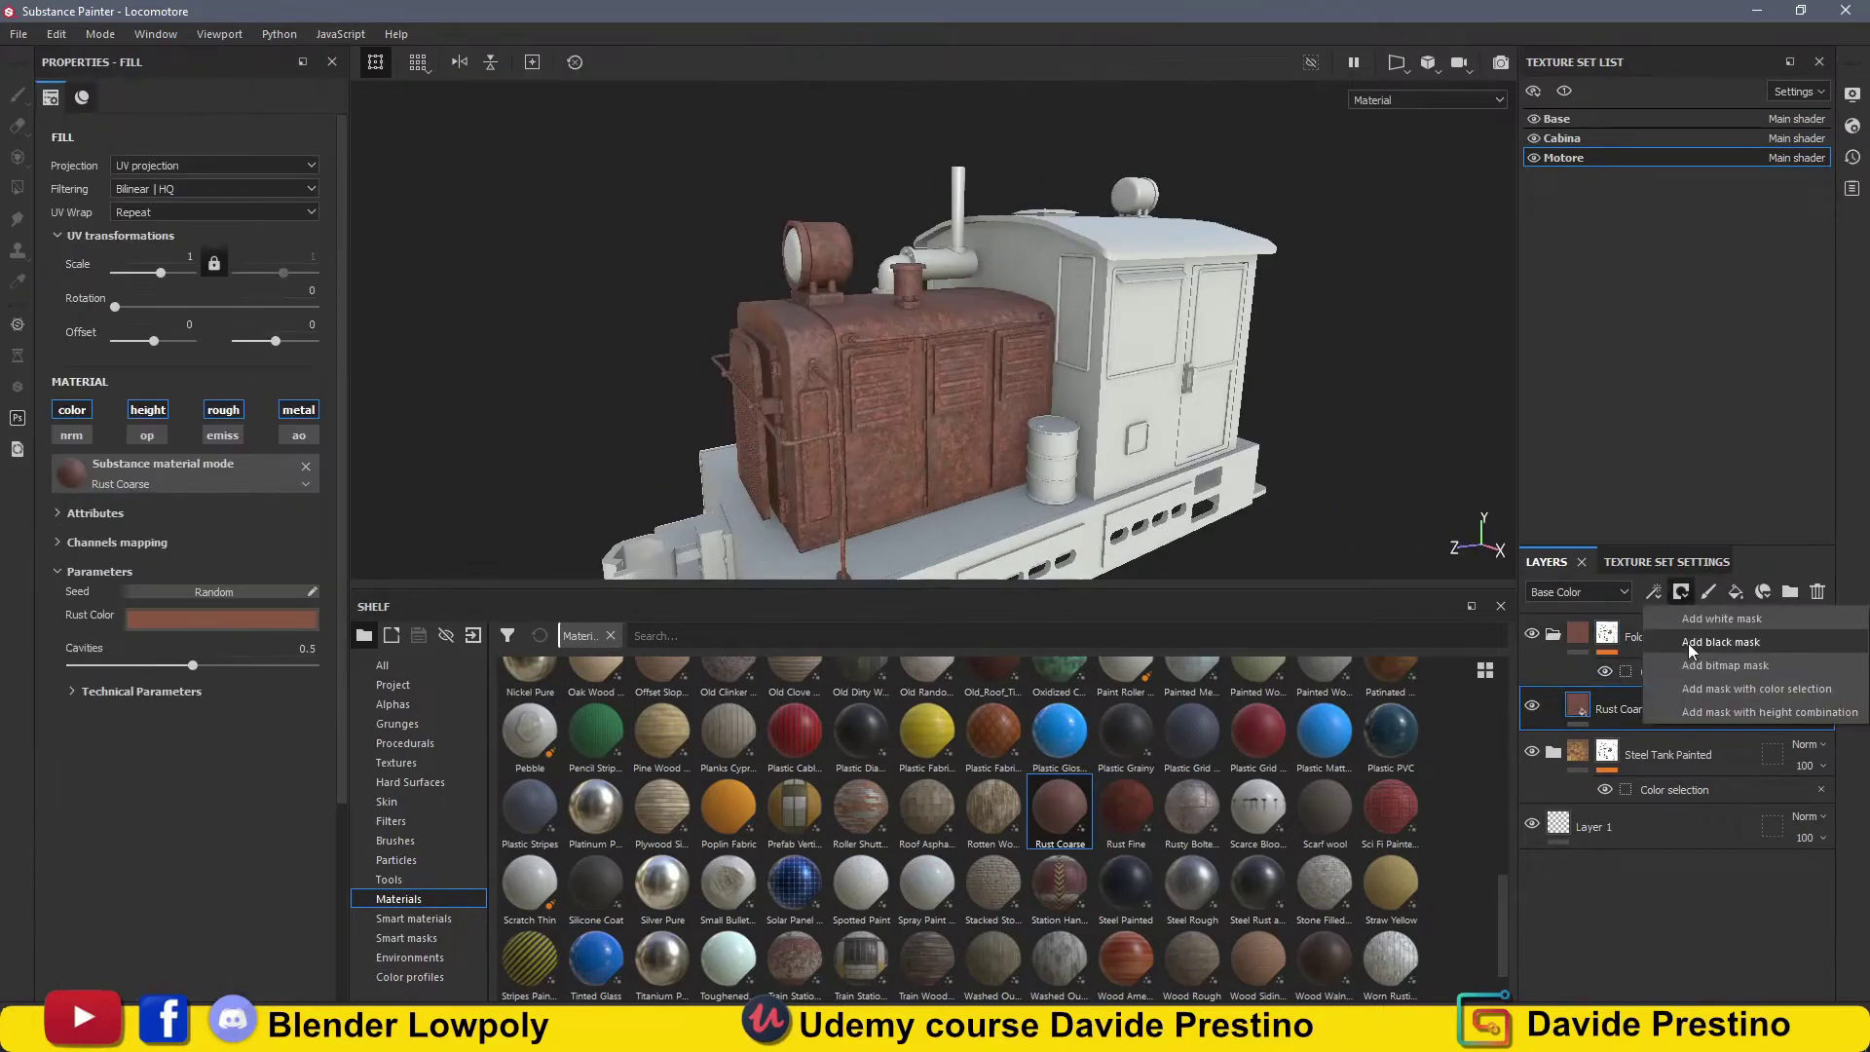
left_click(1691, 645)
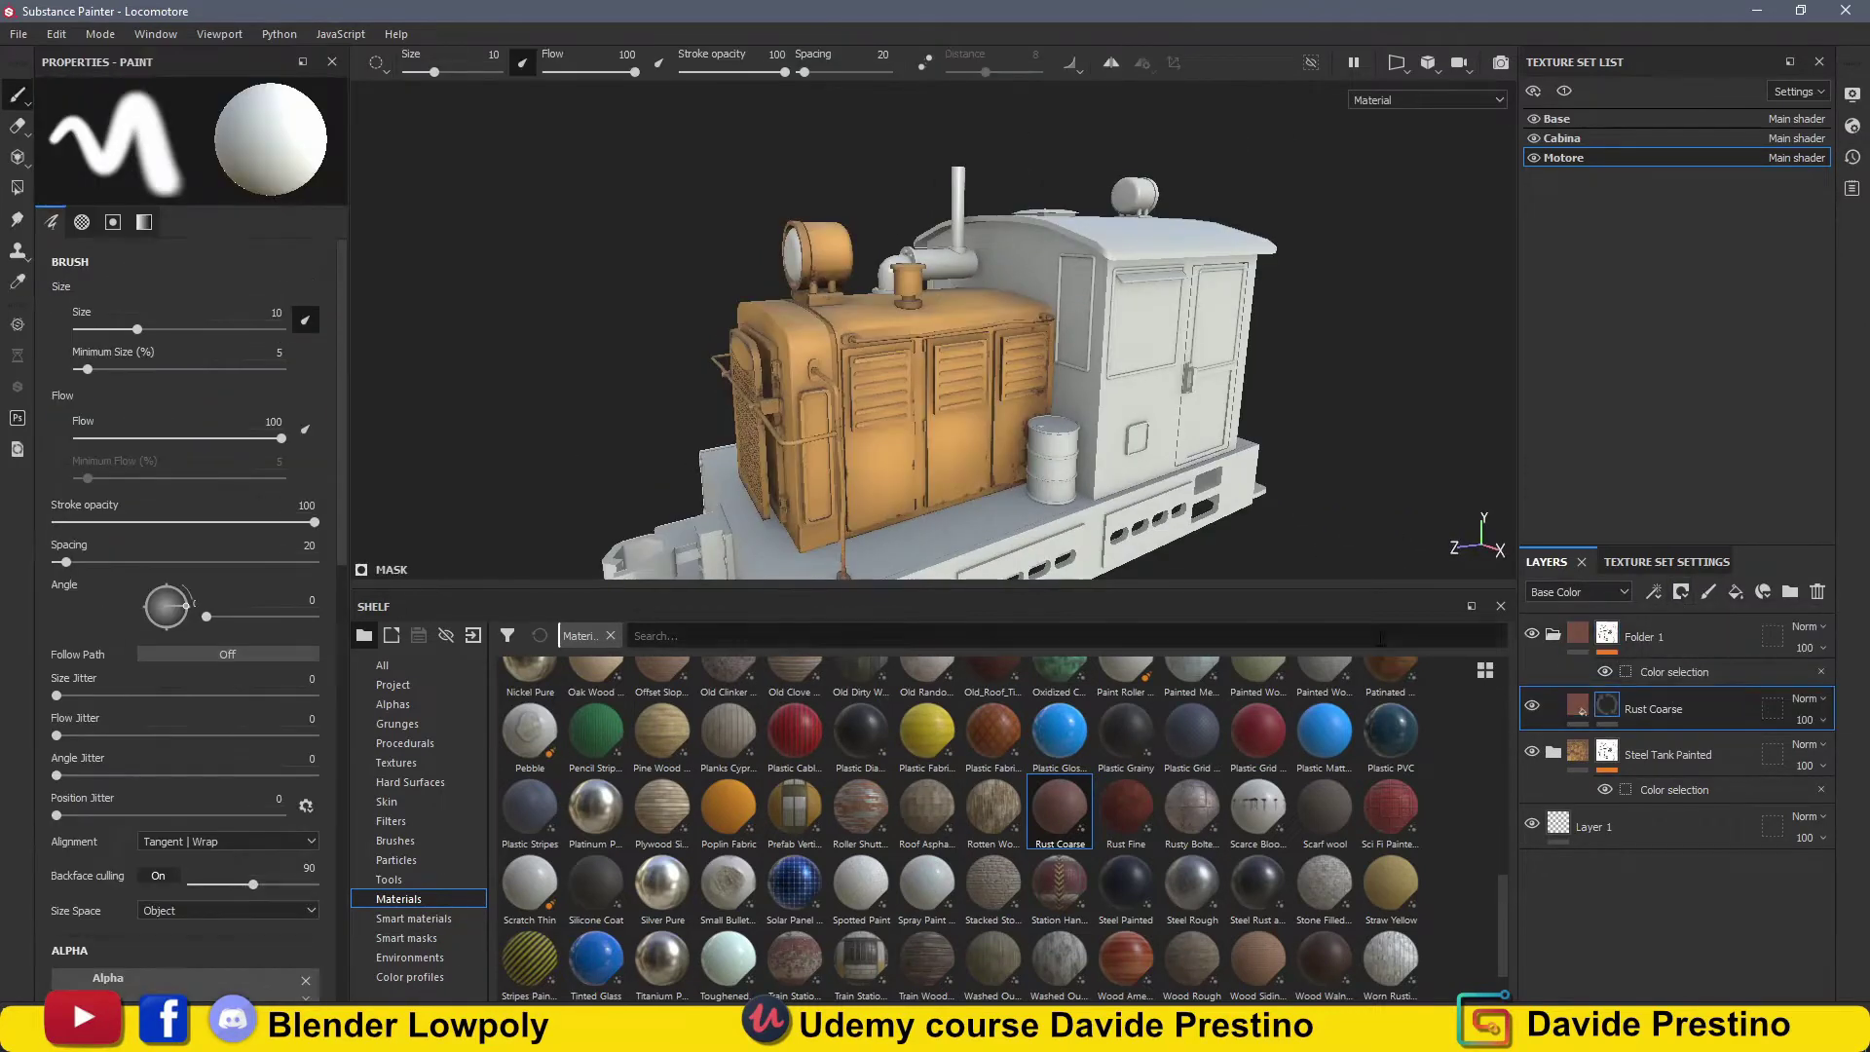
left_click(404, 939)
mouse_move(1059, 921)
left_click_drag(1059, 921, 1606, 705)
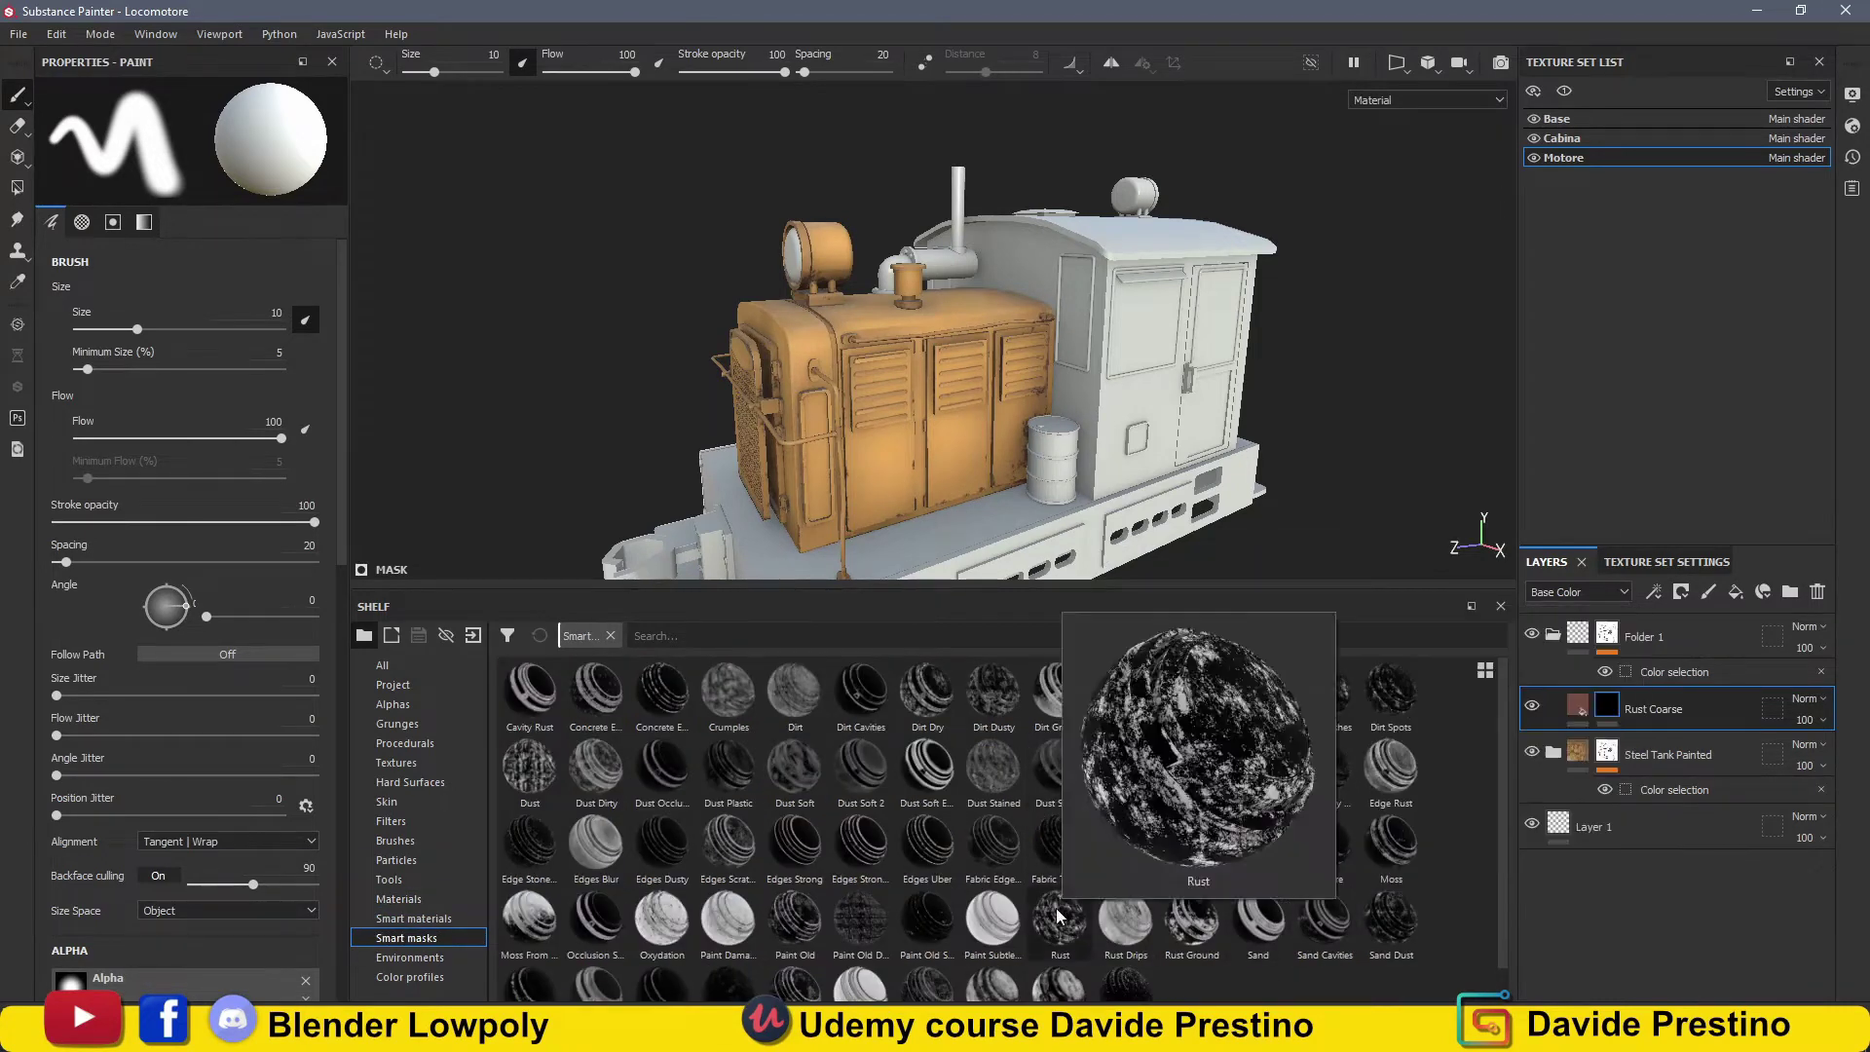
Raise the Rust mask generator's Global Balance and inspect the rust patches from several angles.
scroll(1027, 343, "up", 3)
scroll(1028, 343, "up", 3)
left_click_drag(1028, 343, 1091, 370, "alt")
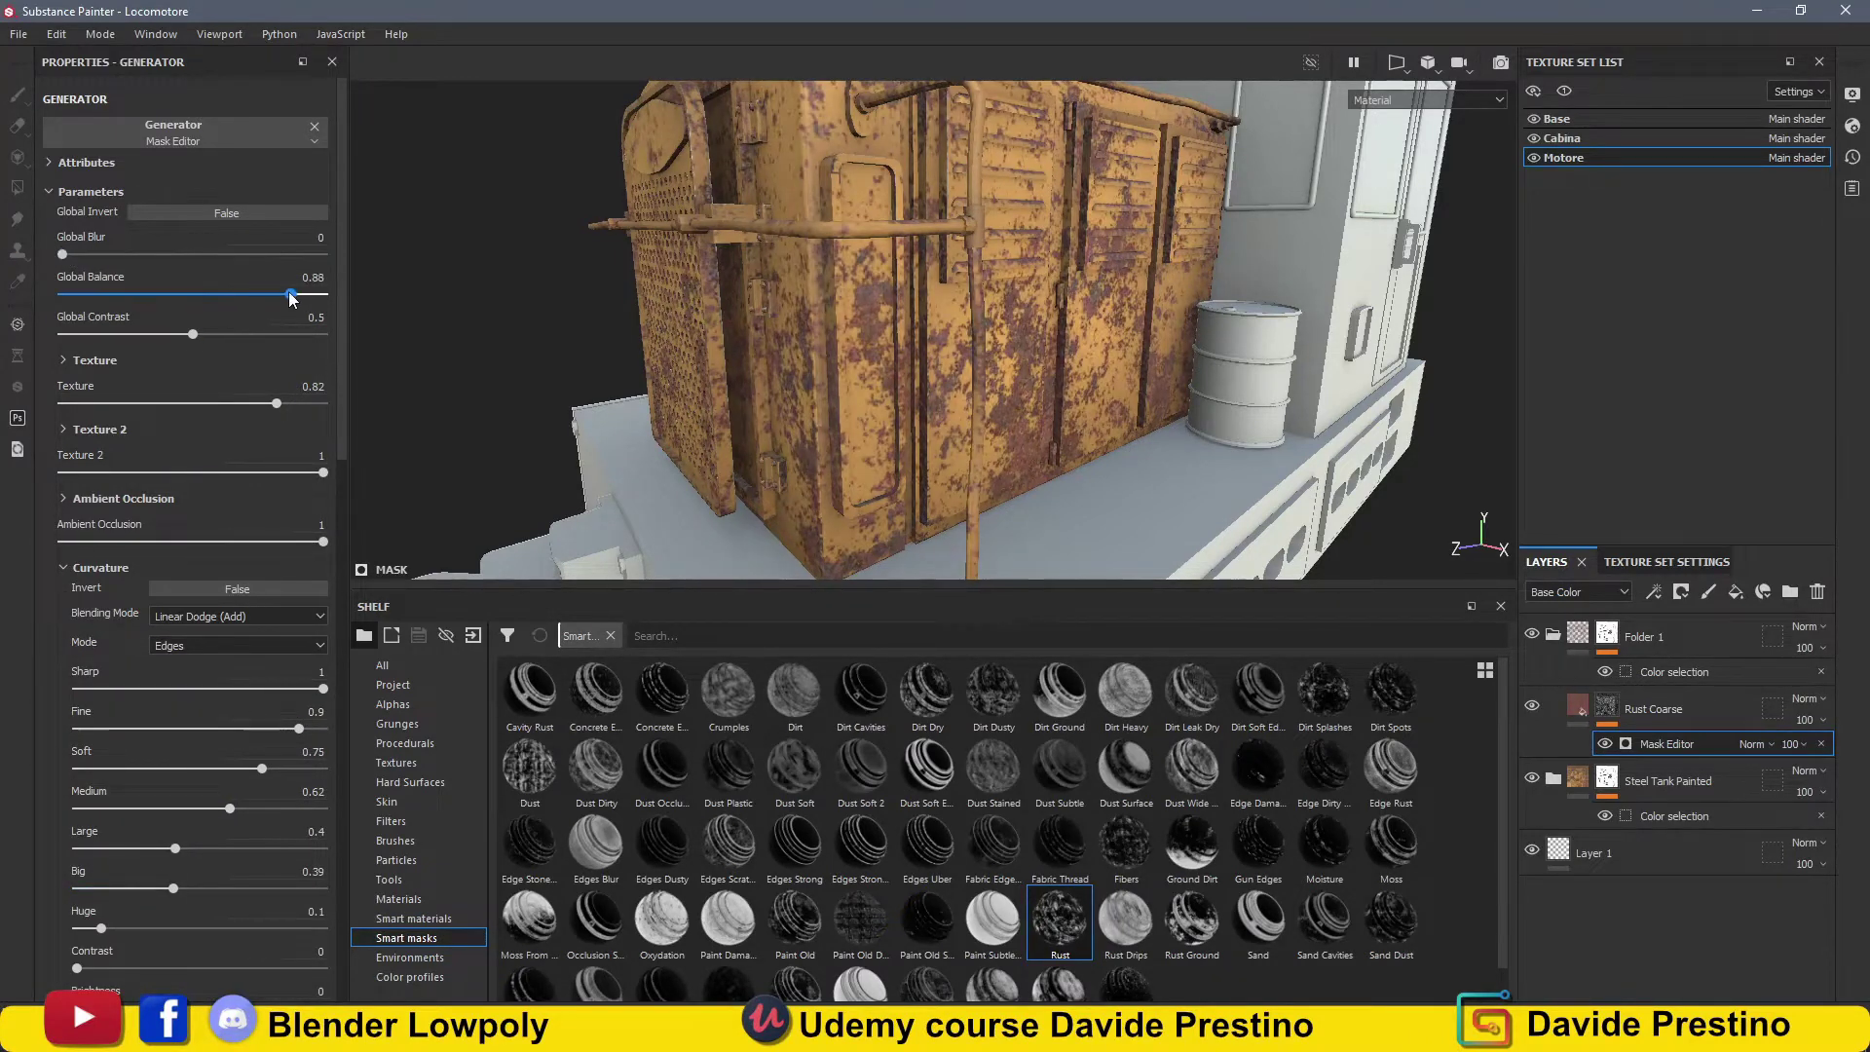
scroll(208, 662, "down", 6)
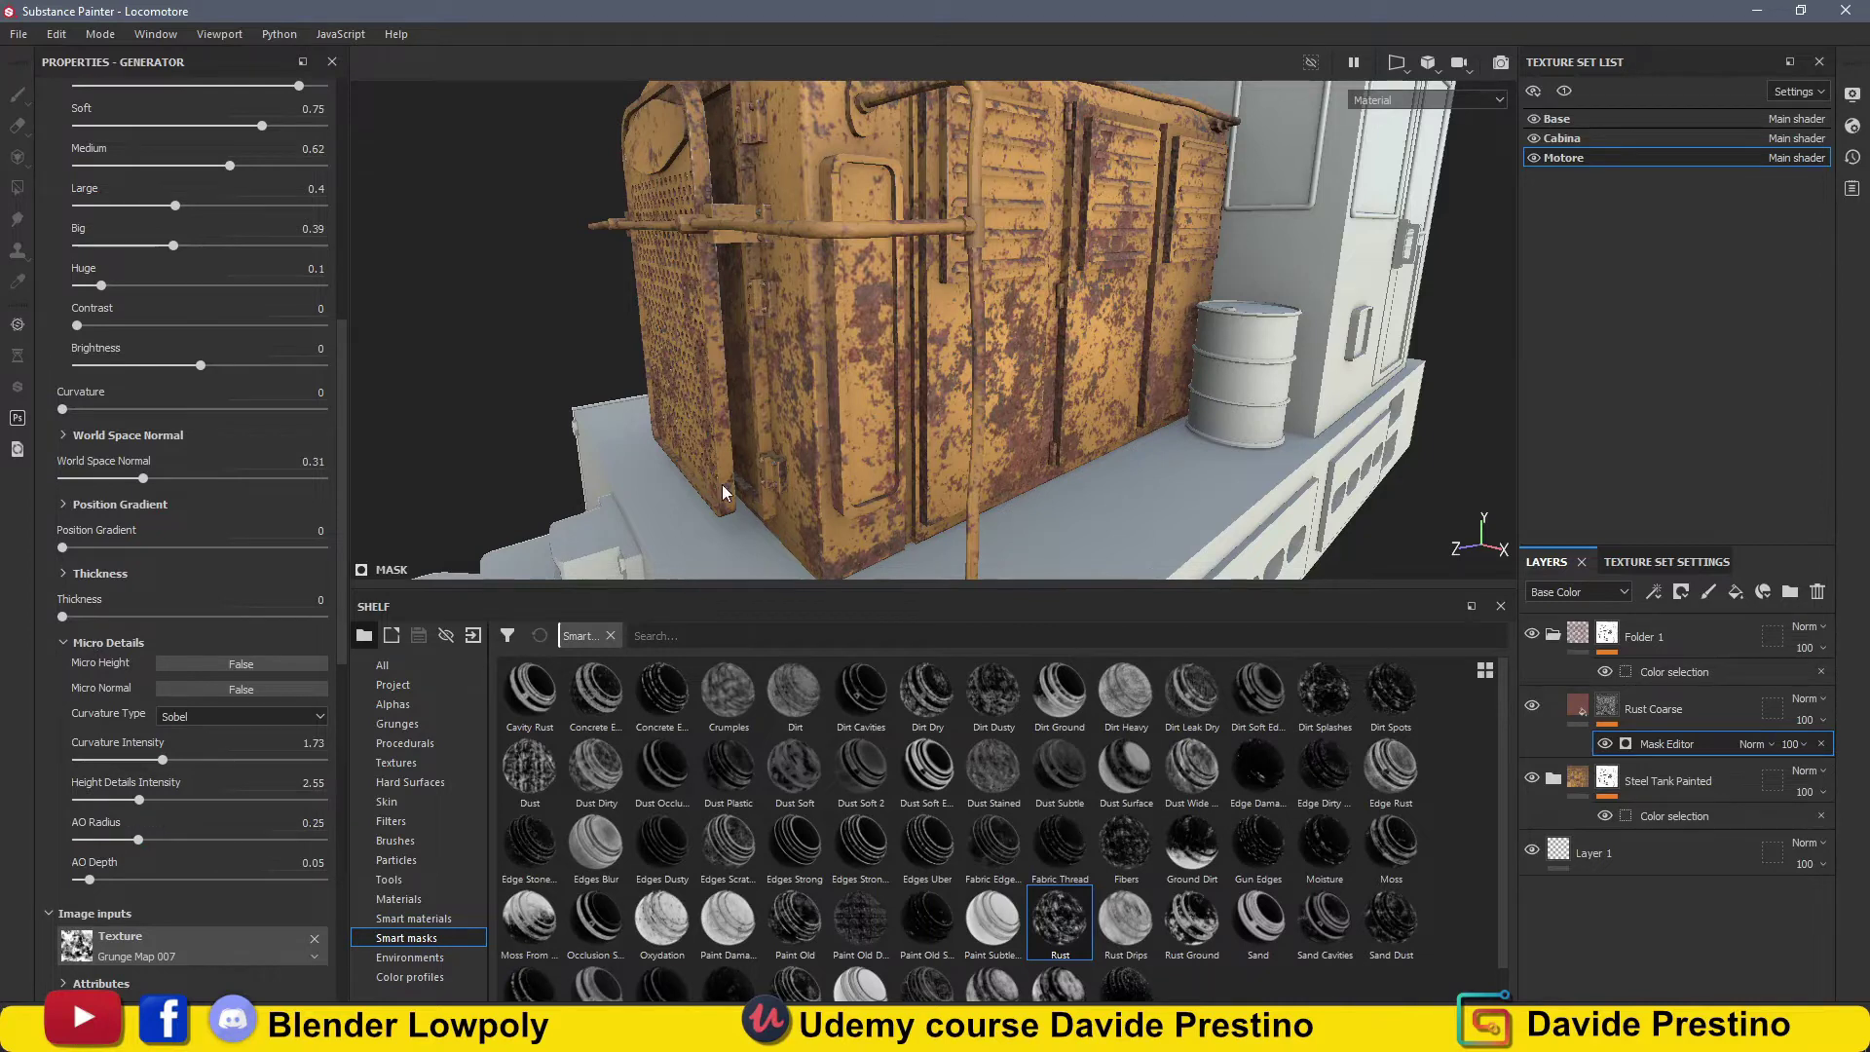
scroll(907, 356, "up", 3)
left_click_drag(907, 356, 1149, 301, "alt")
scroll(1148, 301, "down", 5)
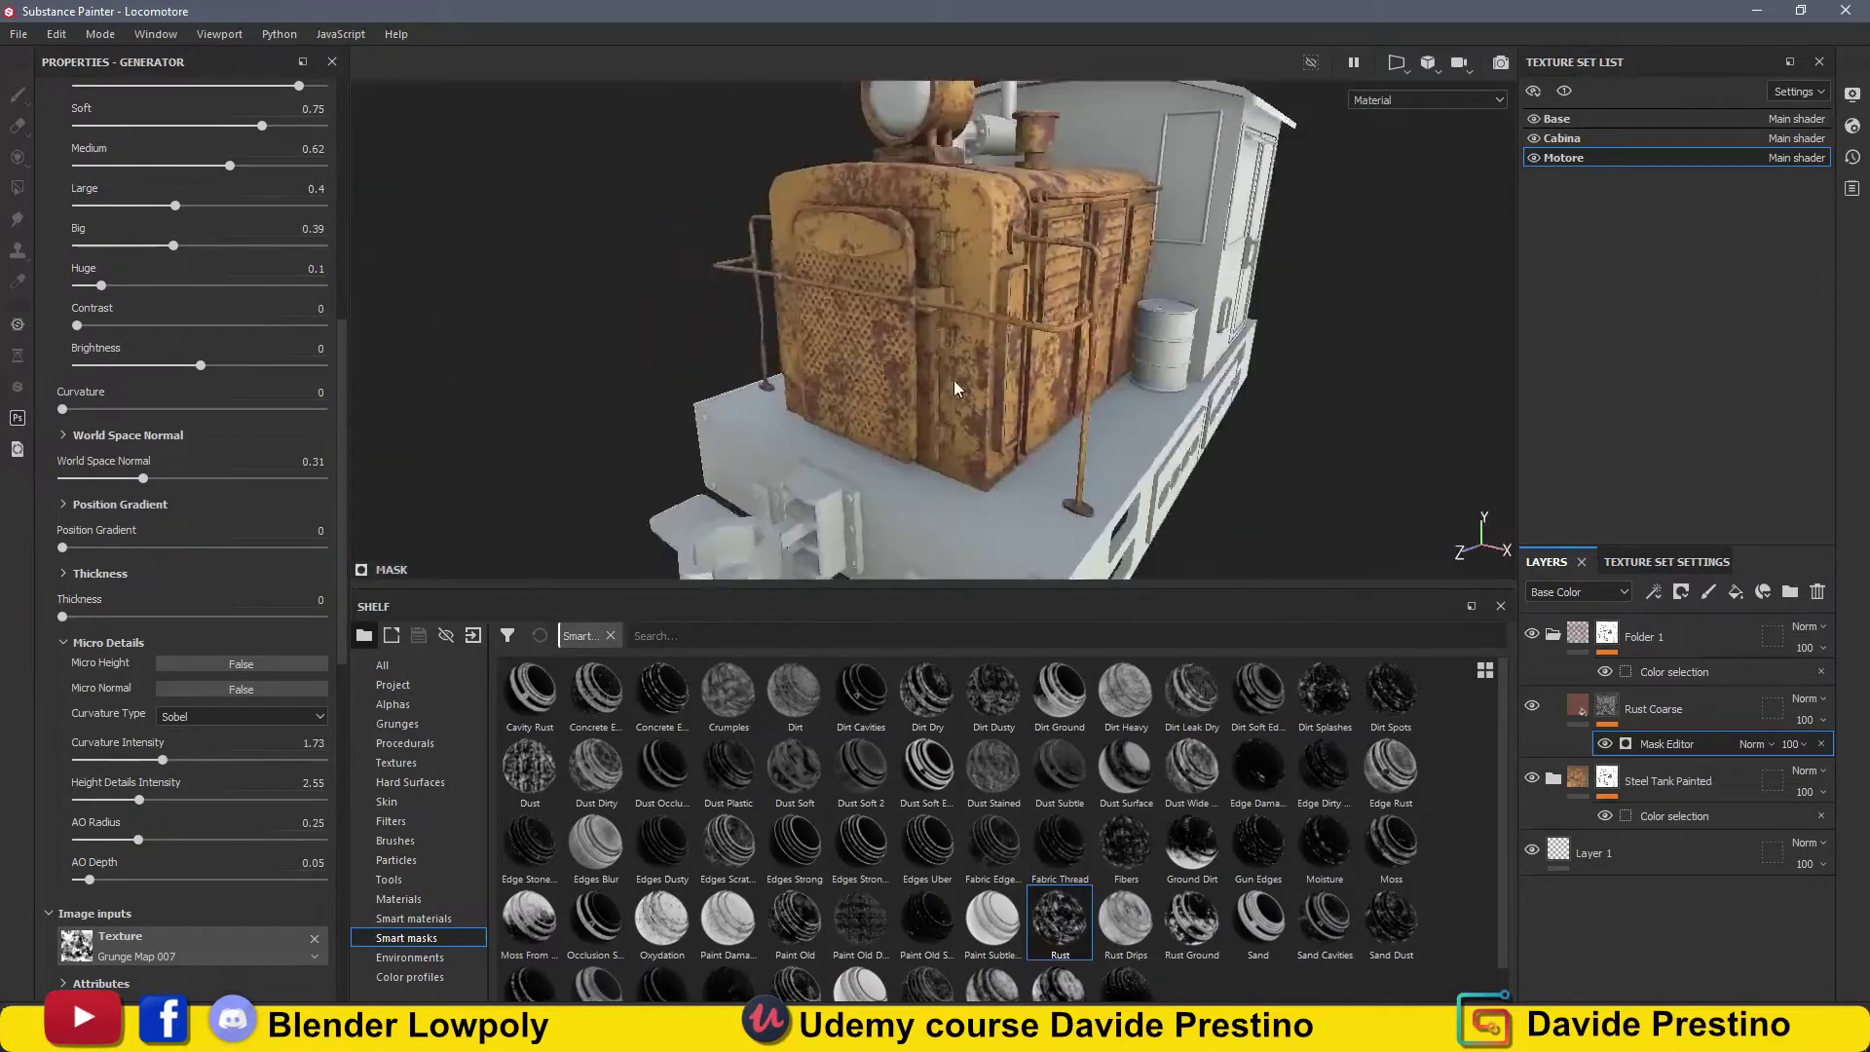
mouse_move(952, 385)
left_mouse_down("alt")
mouse_move(1136, 394)
mouse_move(994, 373)
left_mouse_up("alt")
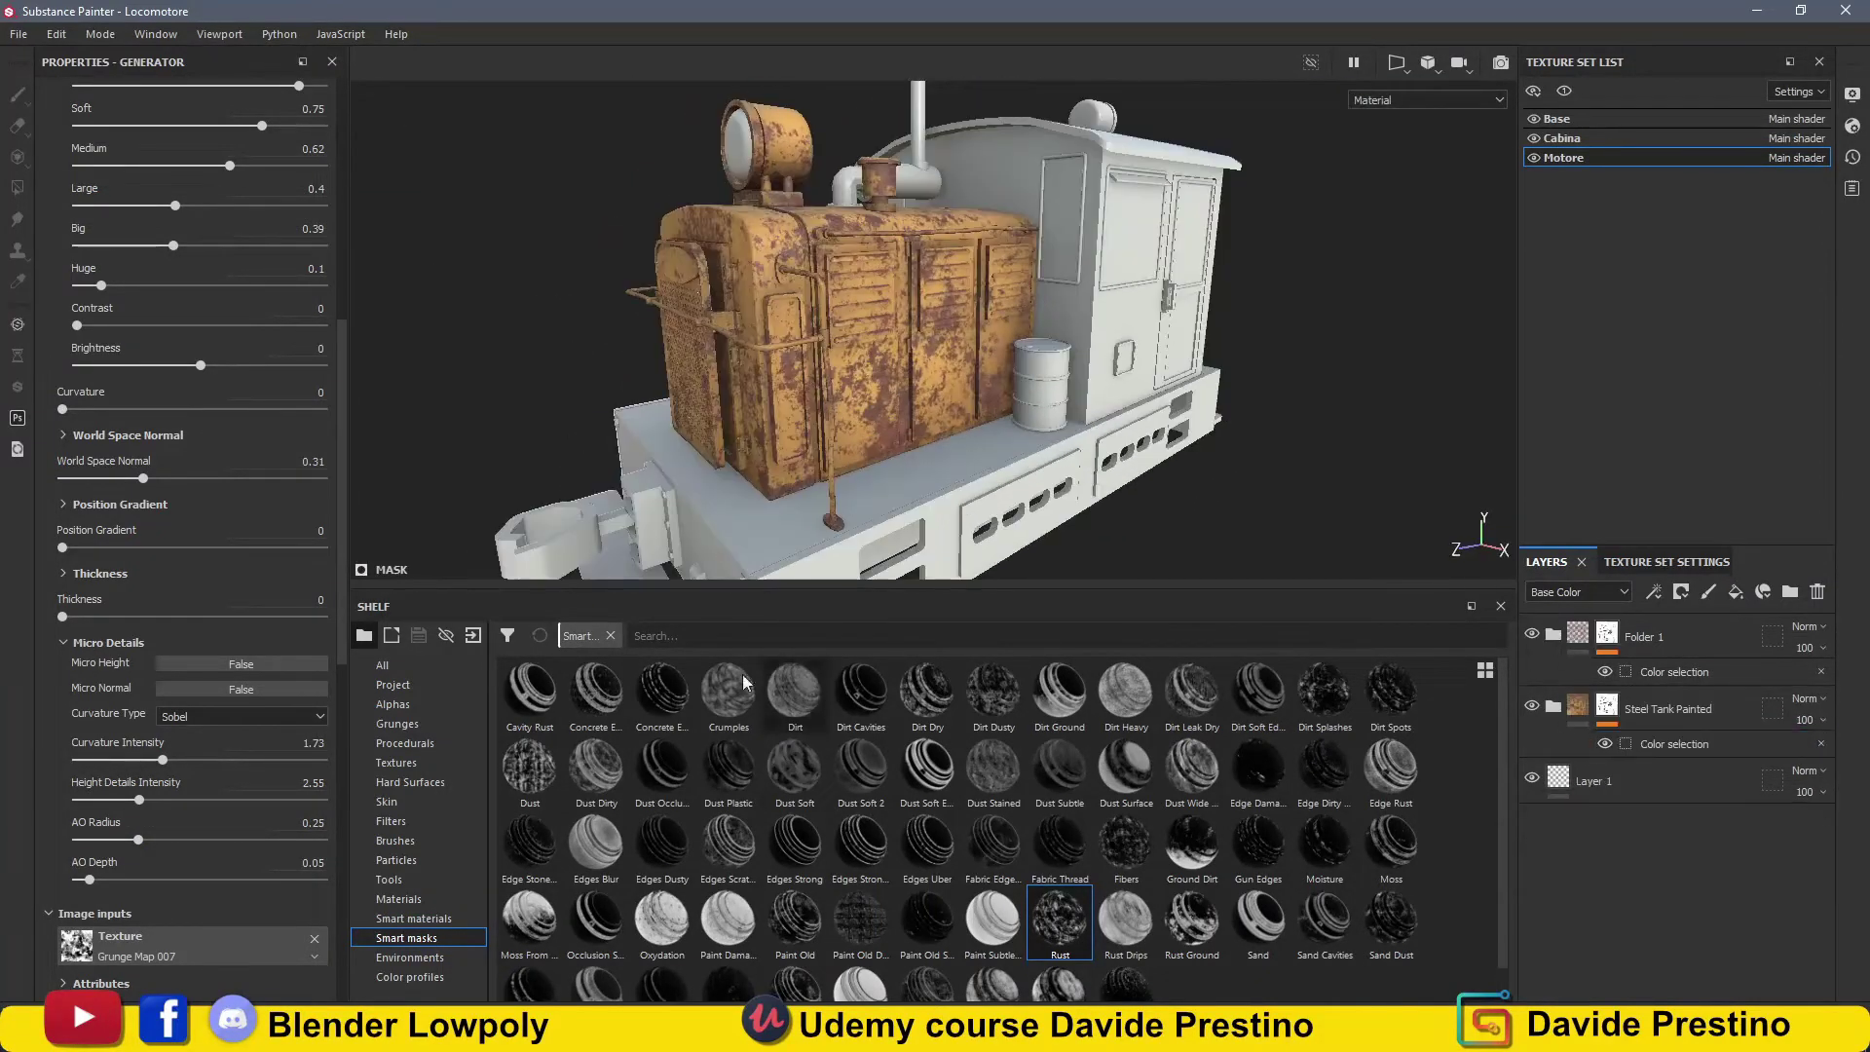
Mask the Battered Iron layer by colour selection, picking the engine parts that stay rusty.
left_click(399, 898)
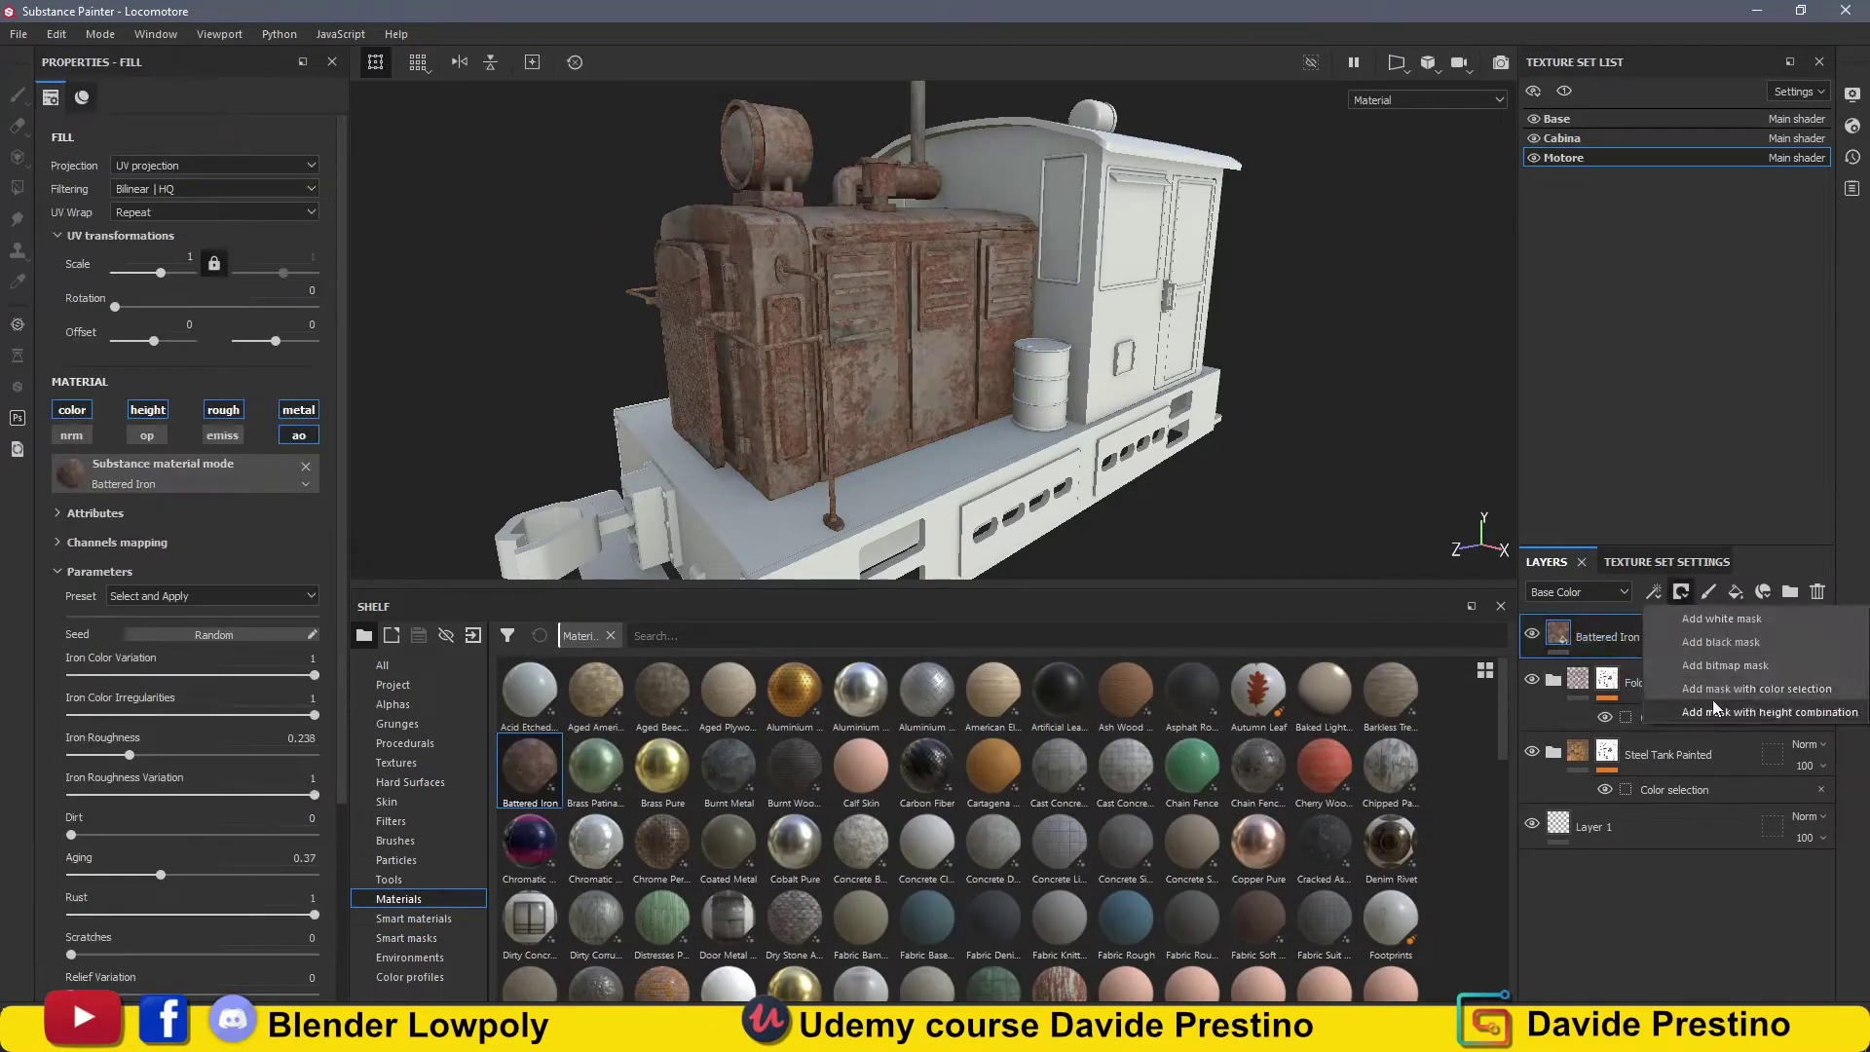
left_click(1712, 688)
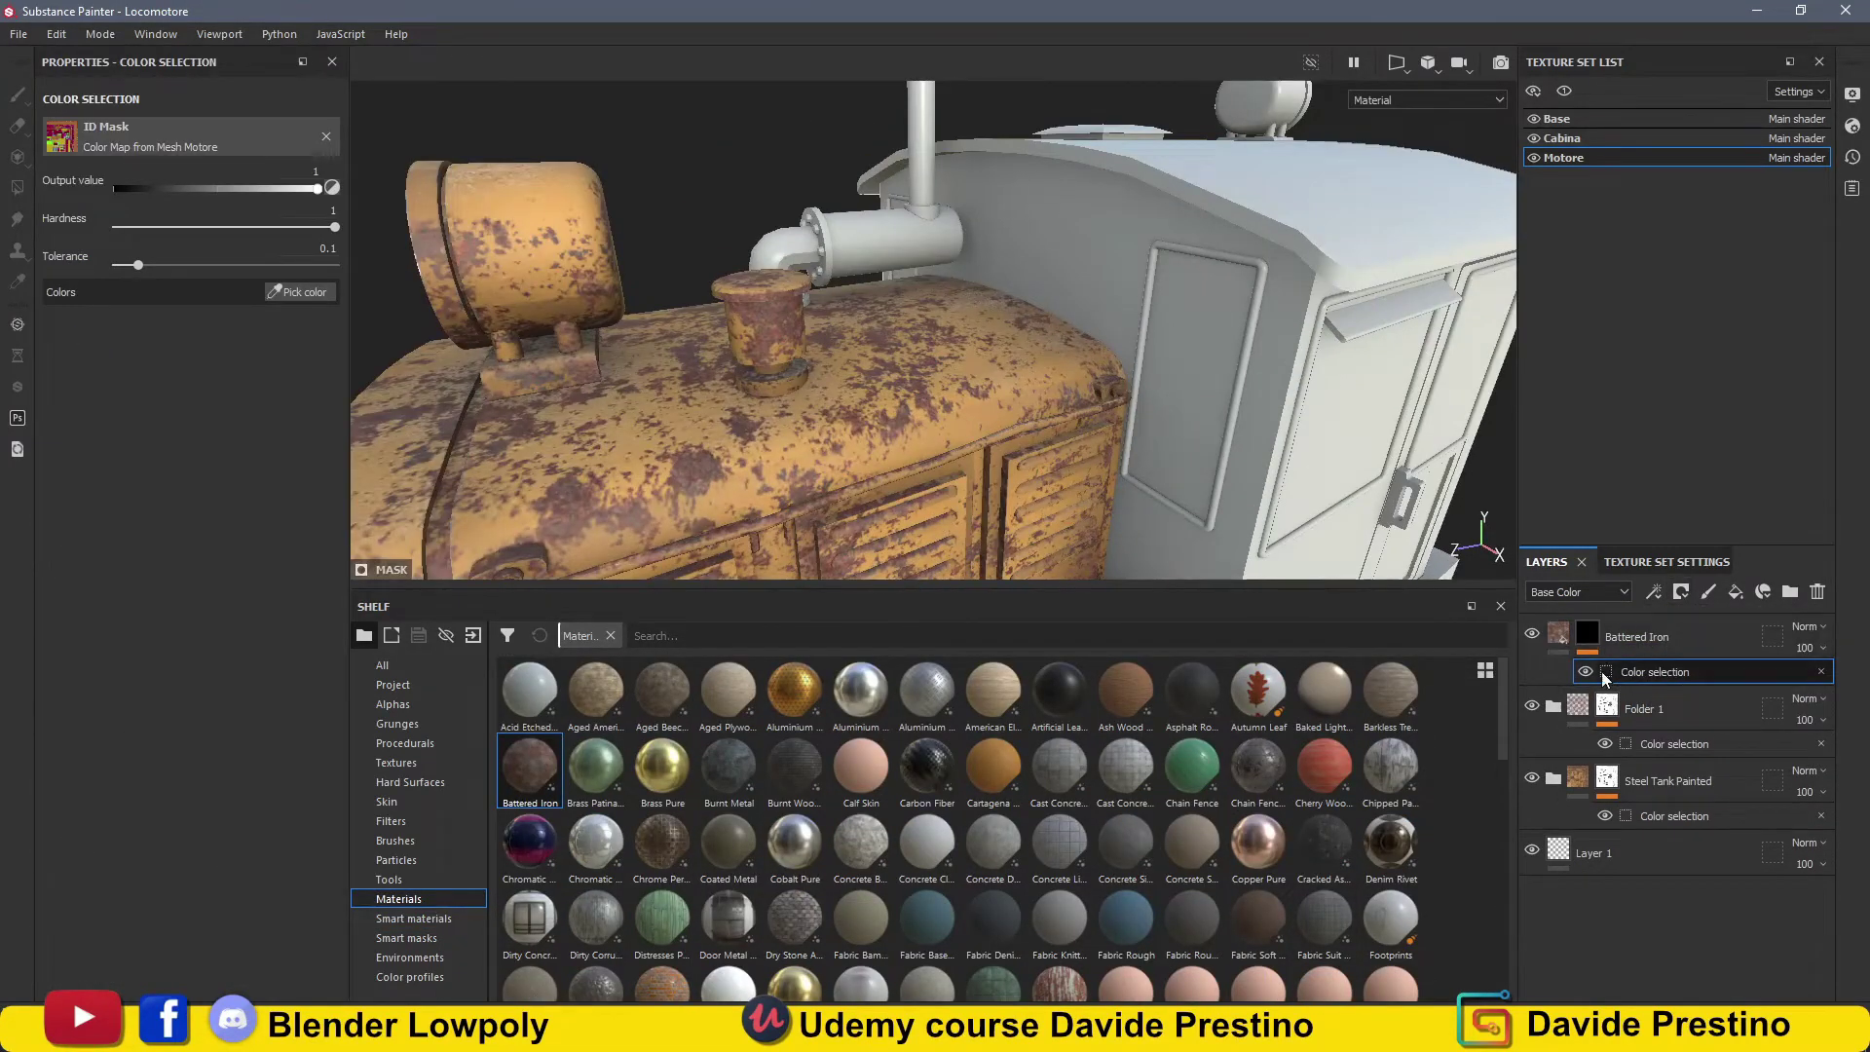
left_click(299, 291)
left_click(930, 176)
left_click_drag(935, 331, 1266, 350, "alt")
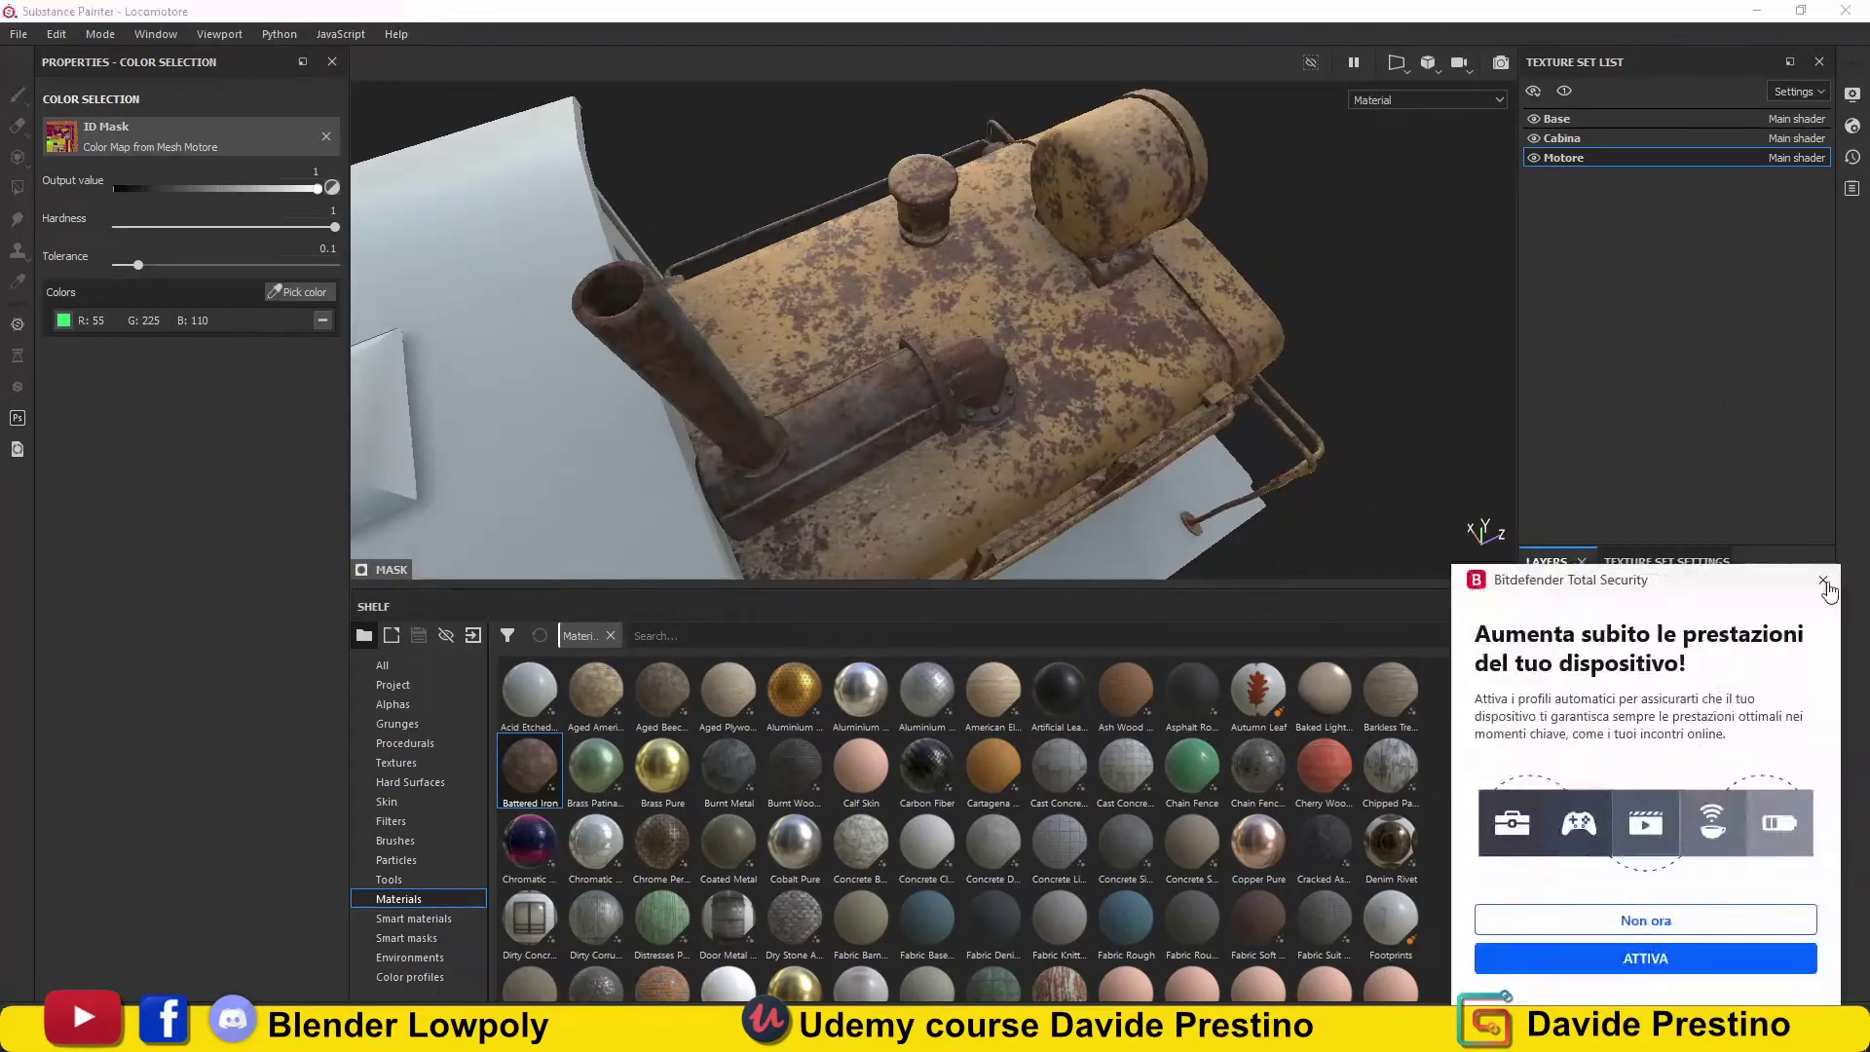
left_click(1823, 581)
mouse_move(1072, 390)
left_mouse_down("alt")
mouse_move(710, 307)
mouse_move(875, 370)
left_mouse_up("alt")
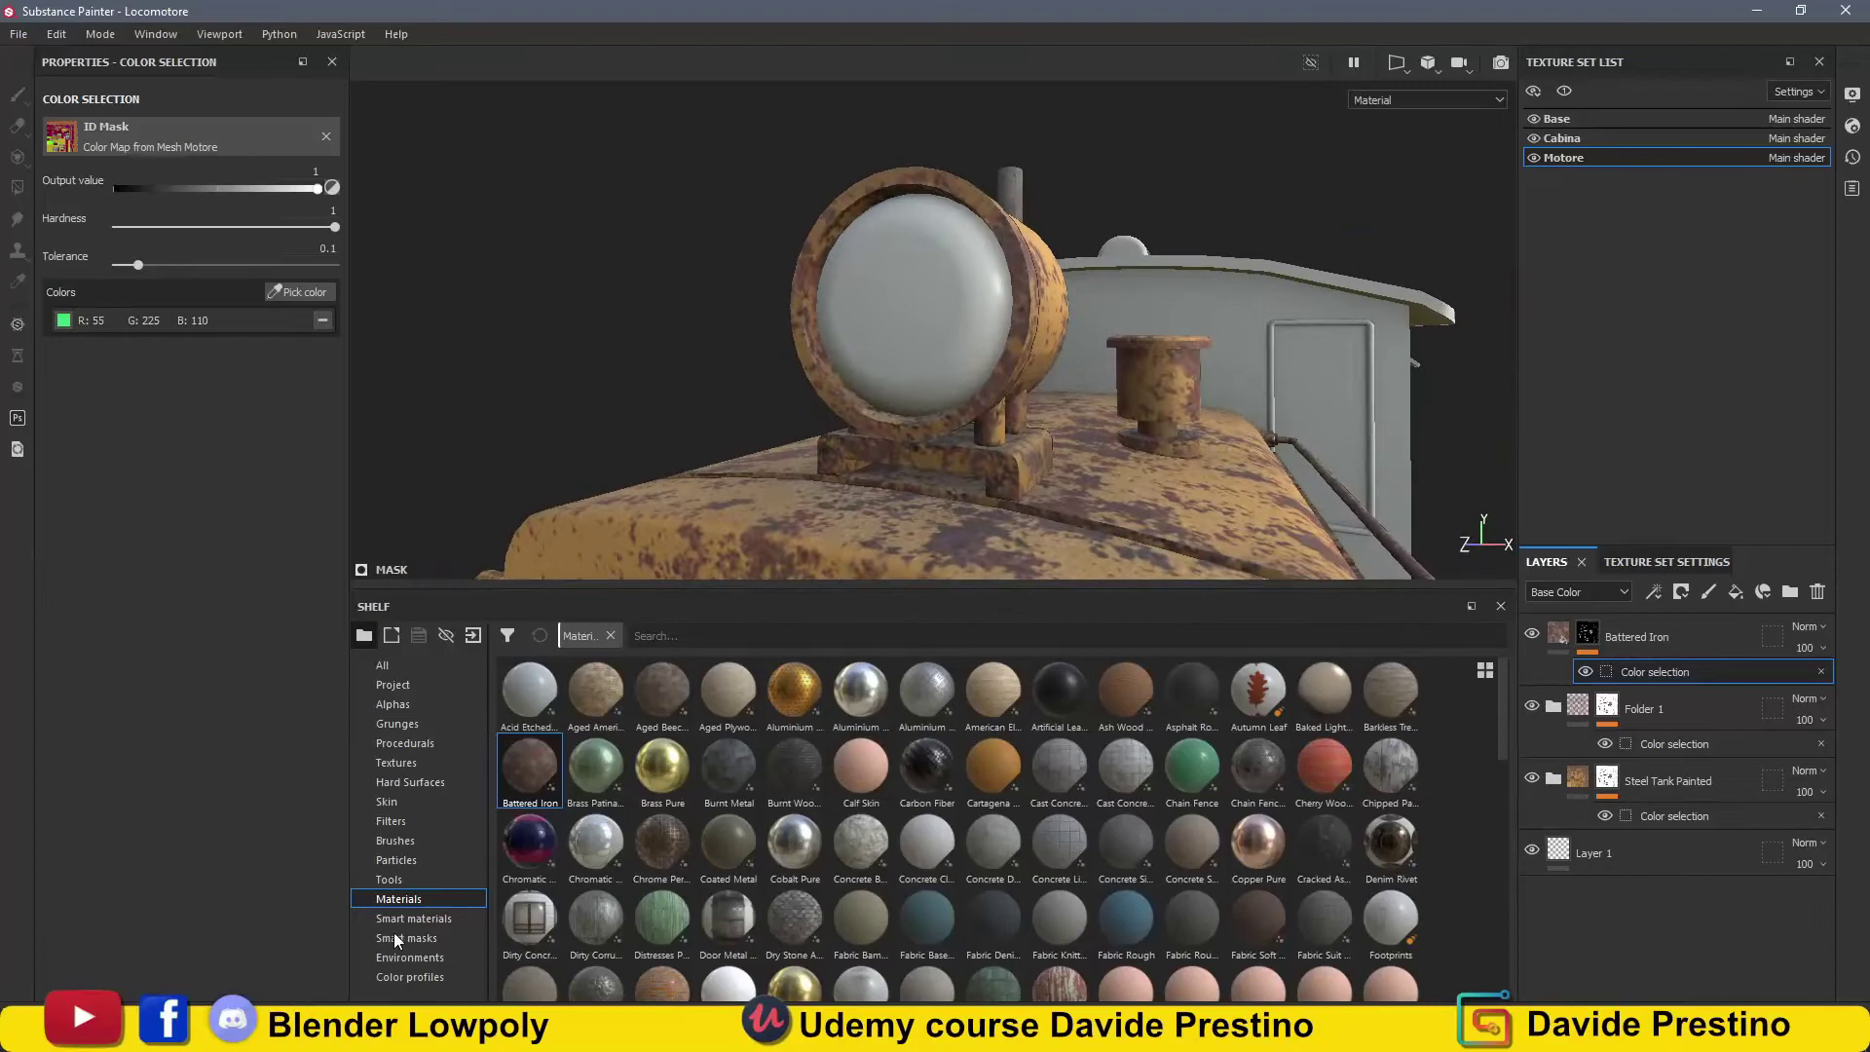
Add a Chromatic Glass Plain fill layer masked to the headlamp lens.
left_click_drag(529, 843, 1600, 643)
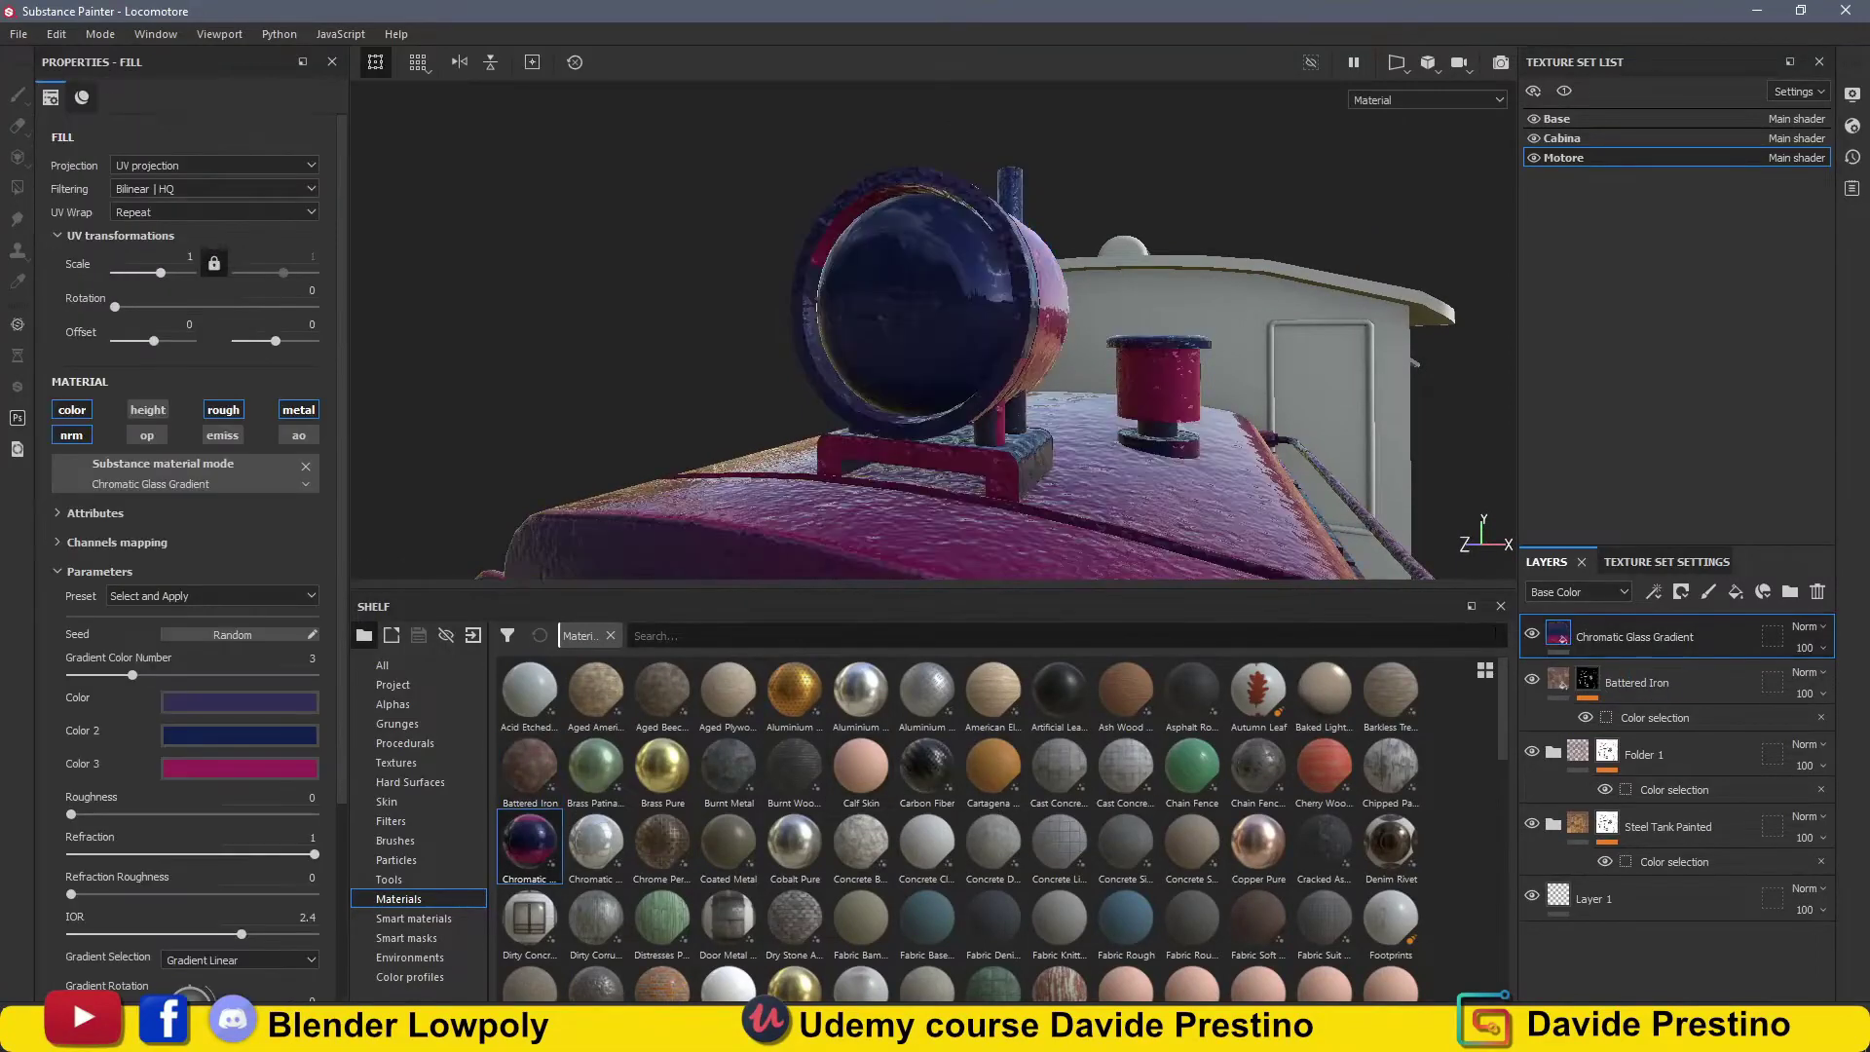
left_click_drag(588, 857, 1673, 621)
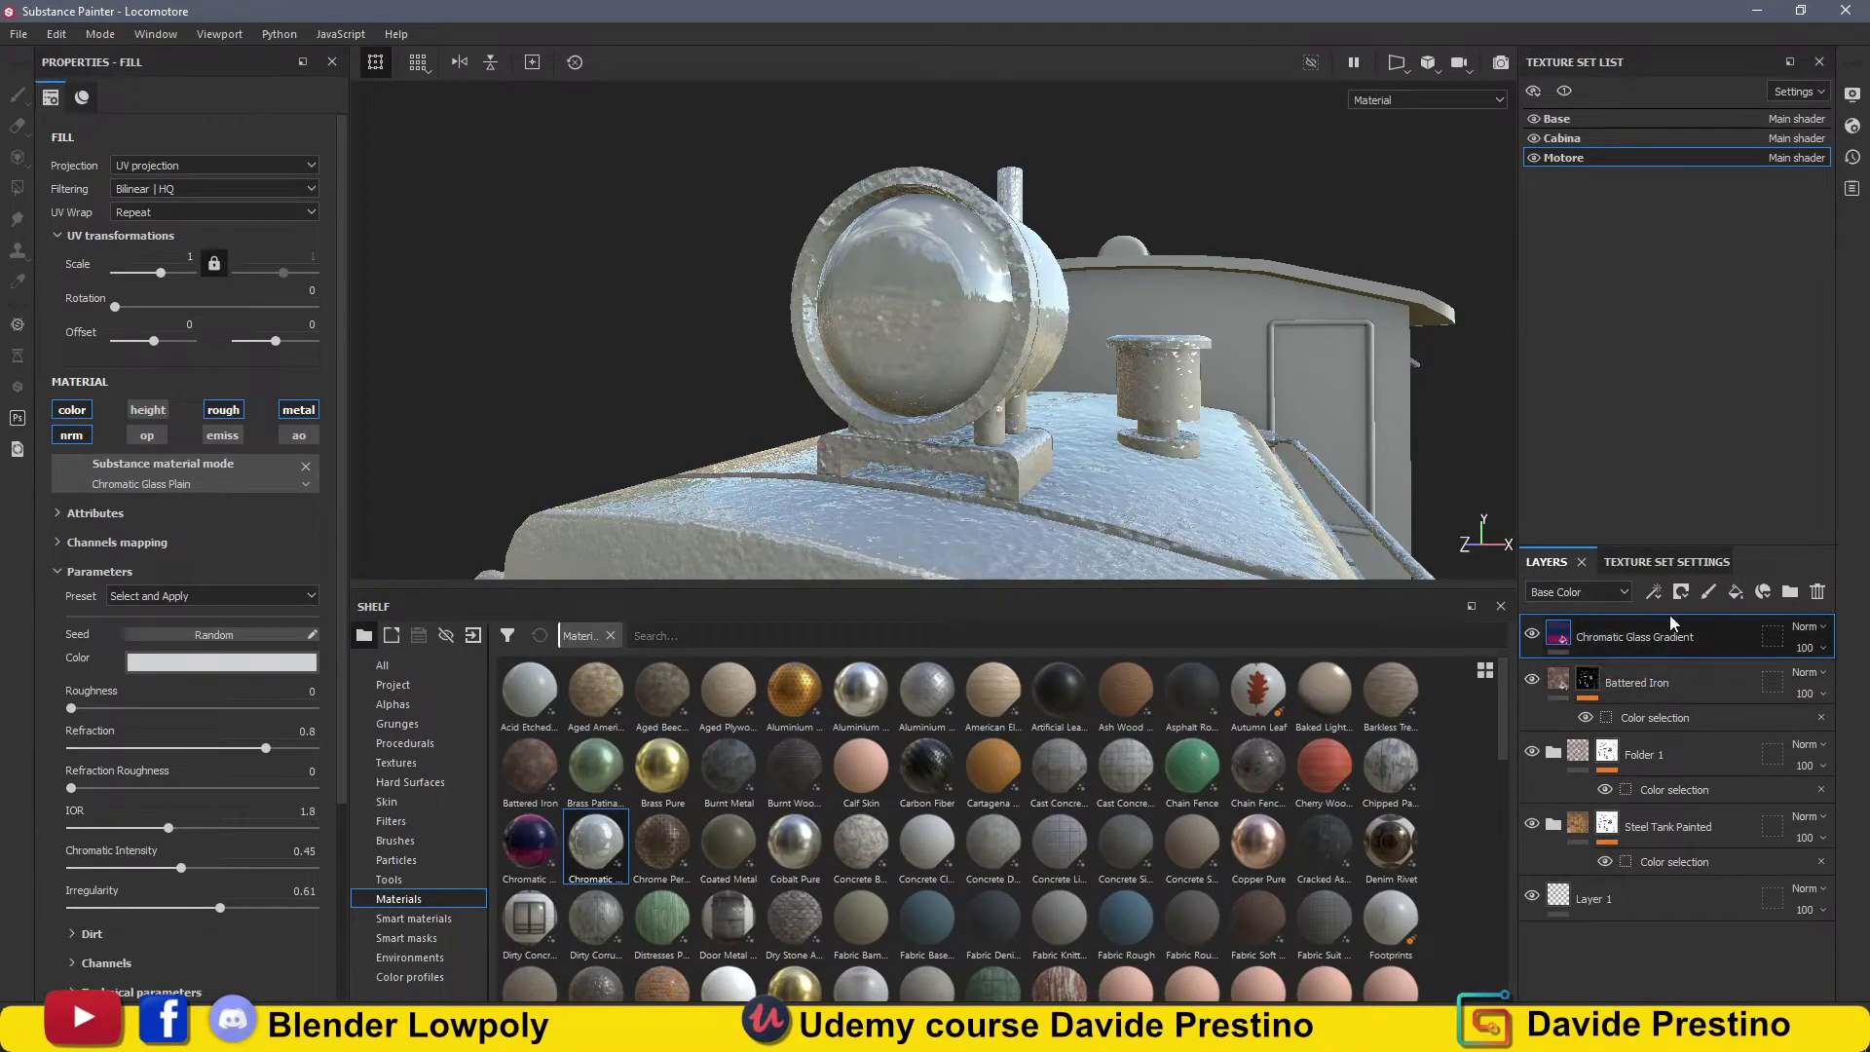
left_click(1699, 688)
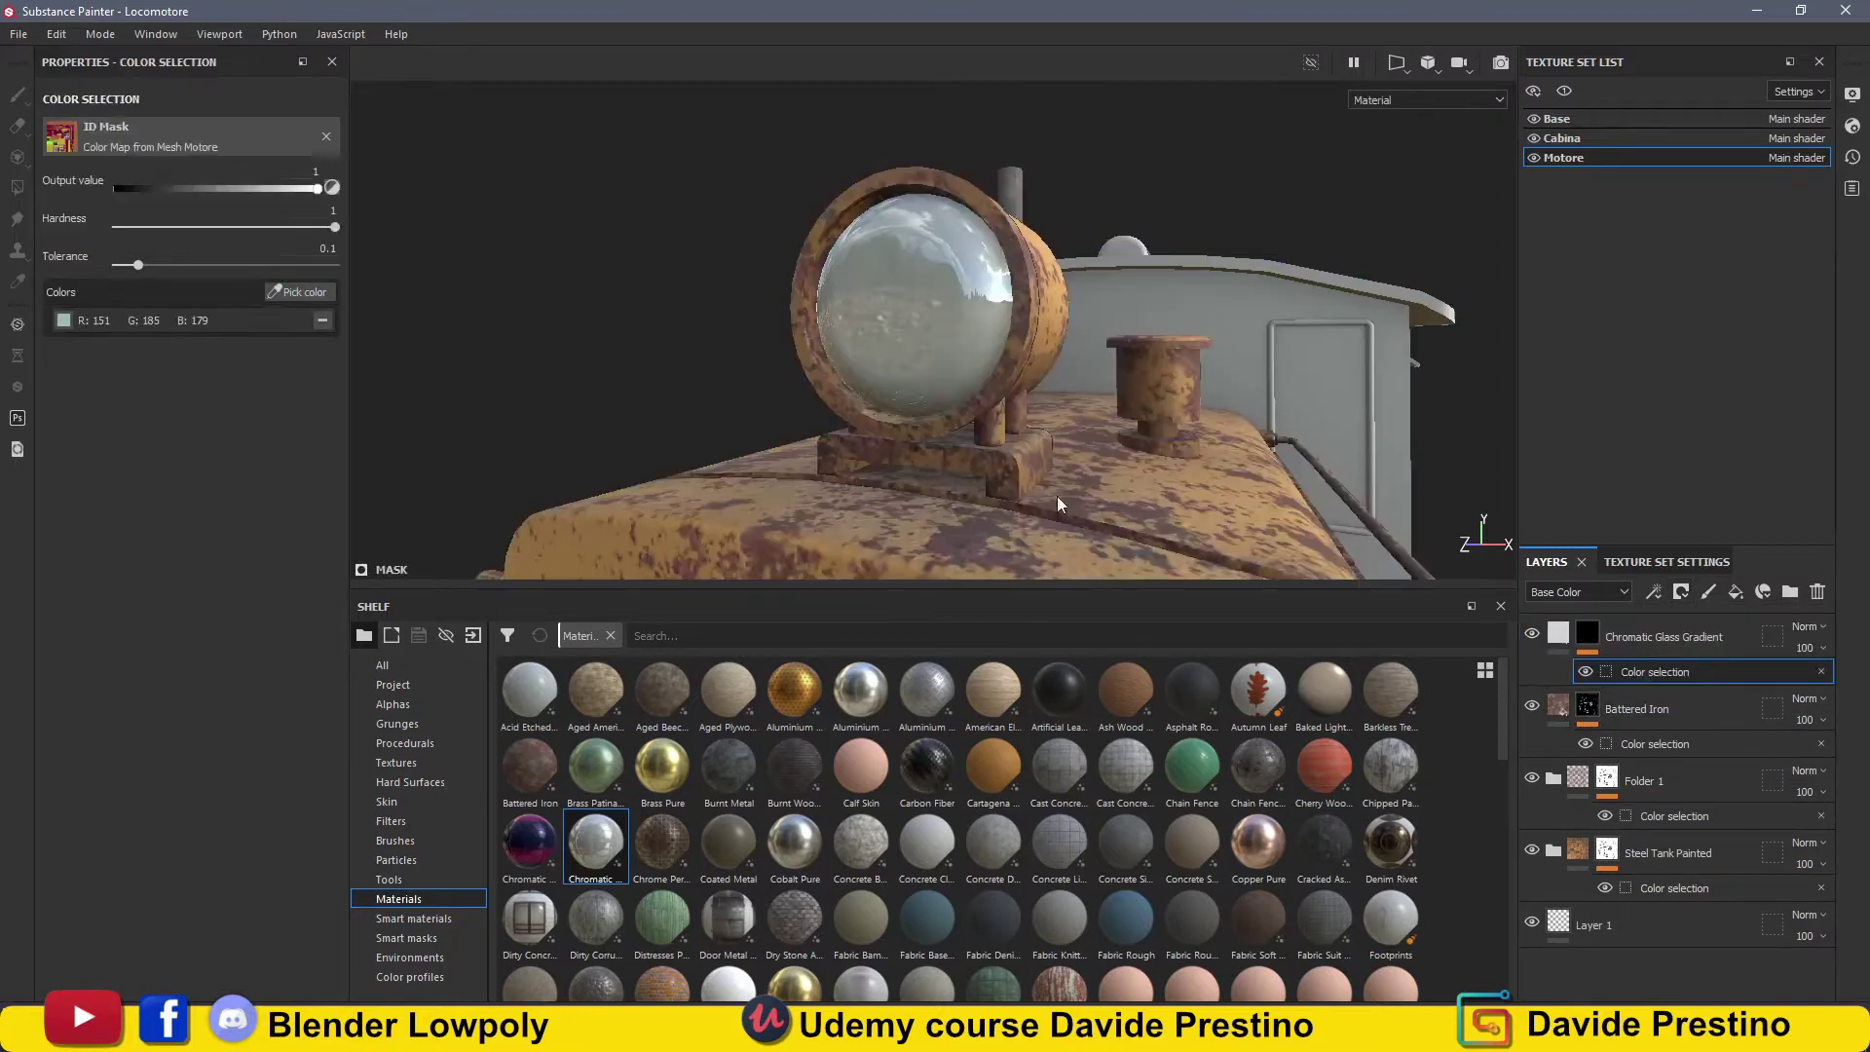
key("Delete")
scroll(237, 592, "down", 5)
scroll(234, 642, "down", 3)
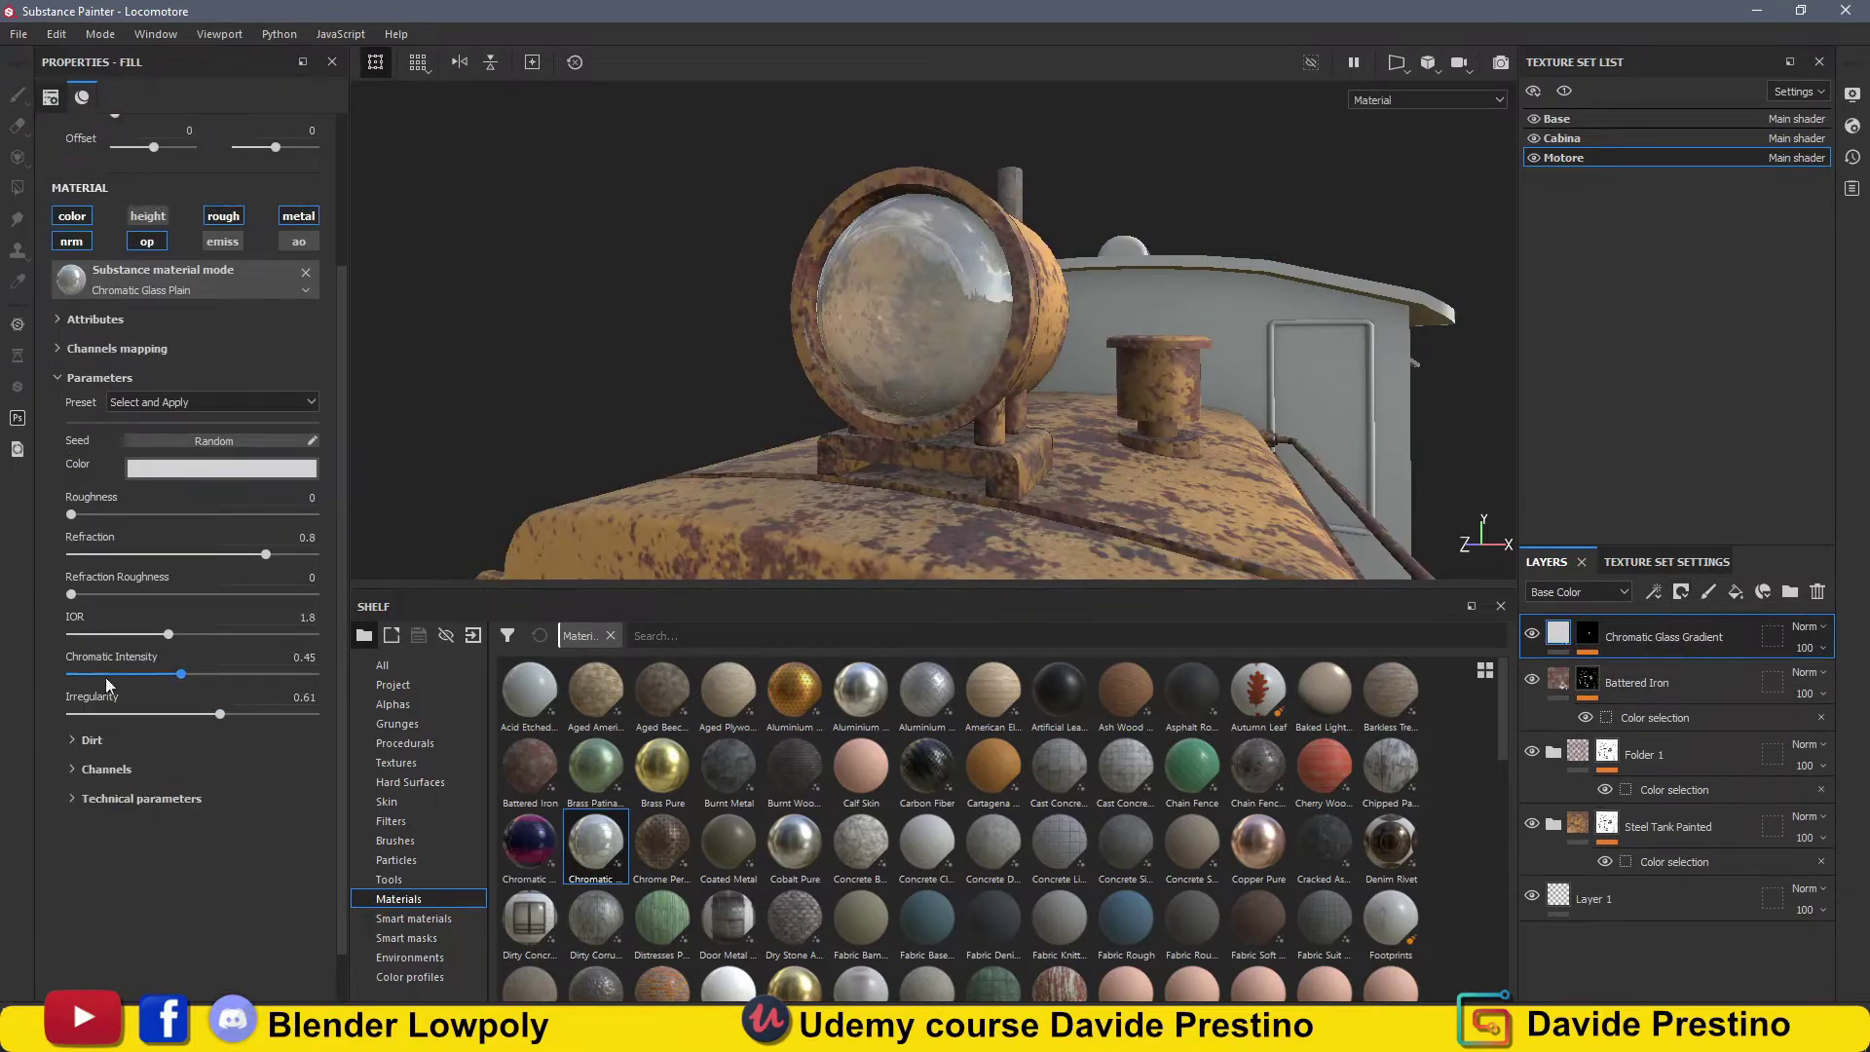
scroll(181, 701, "up", 1)
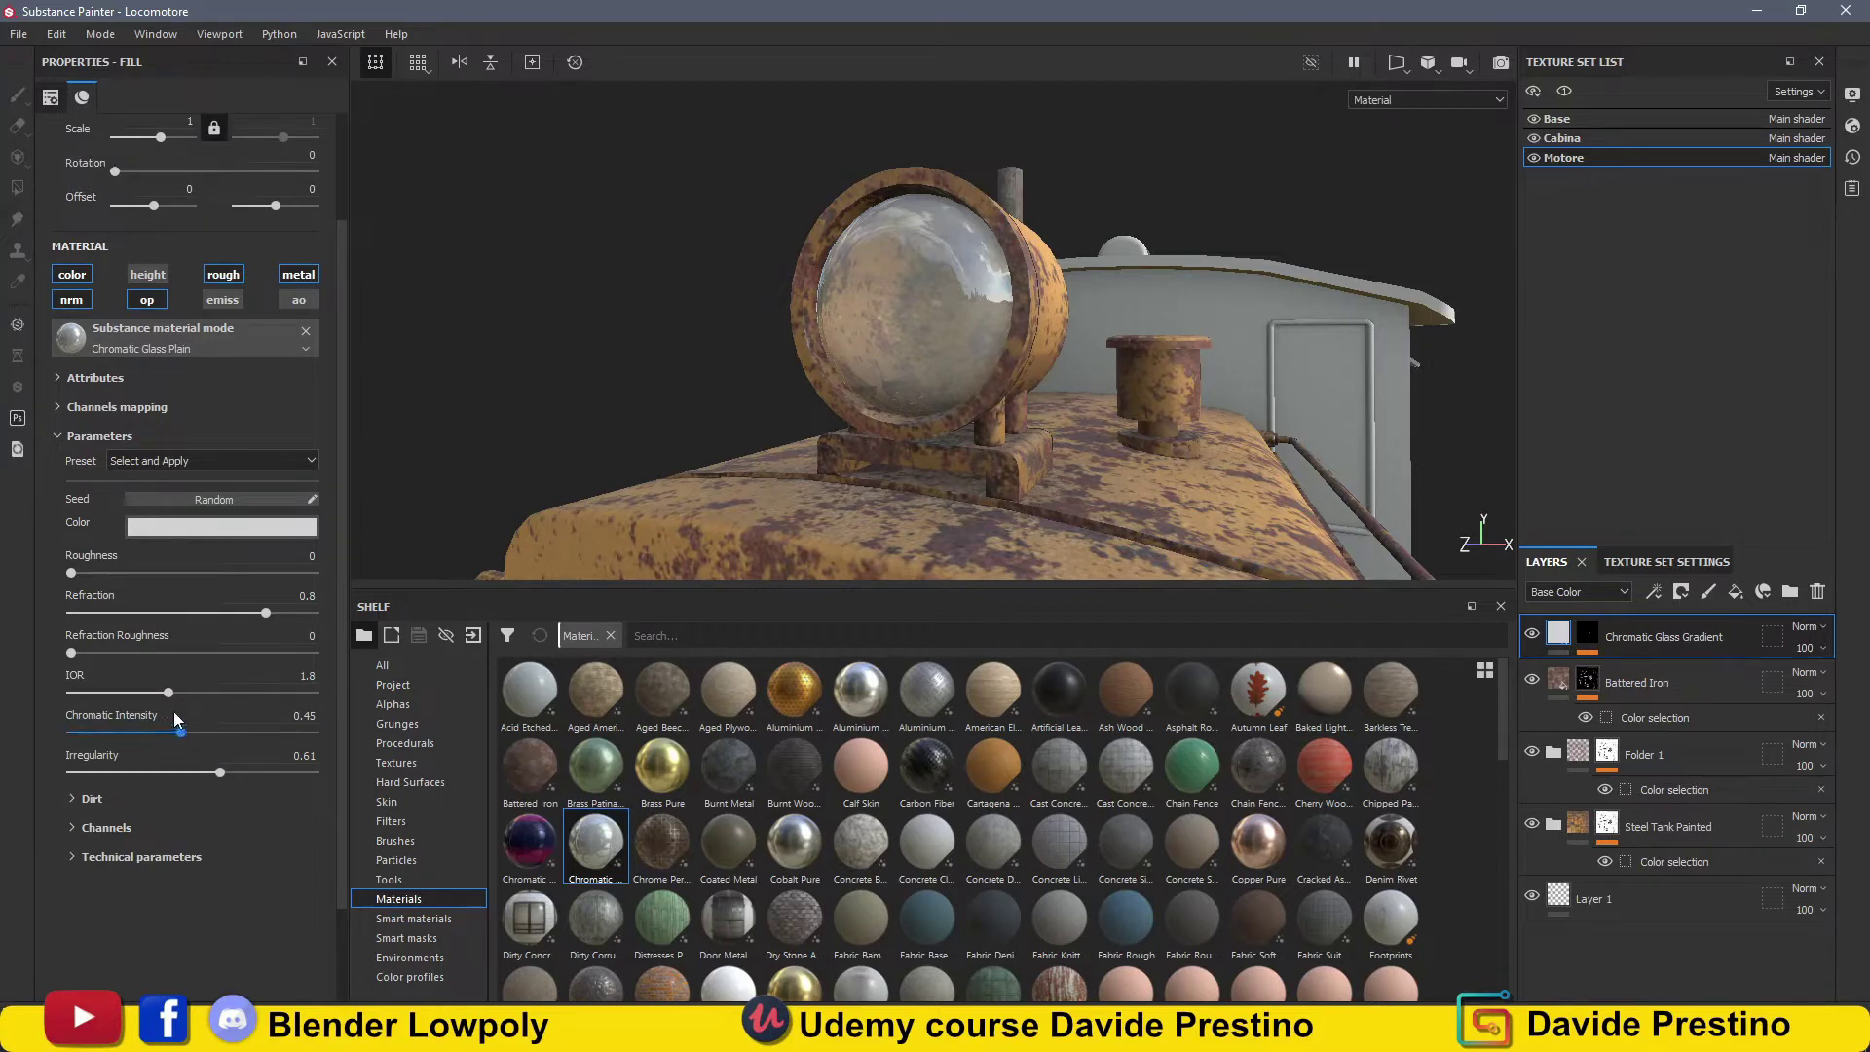
scroll(173, 710, "up", 1)
mouse_move(350, 483)
left_mouse_down("alt")
mouse_move(1369, 495)
mouse_move(1227, 403)
mouse_move(742, 348)
left_mouse_up("alt")
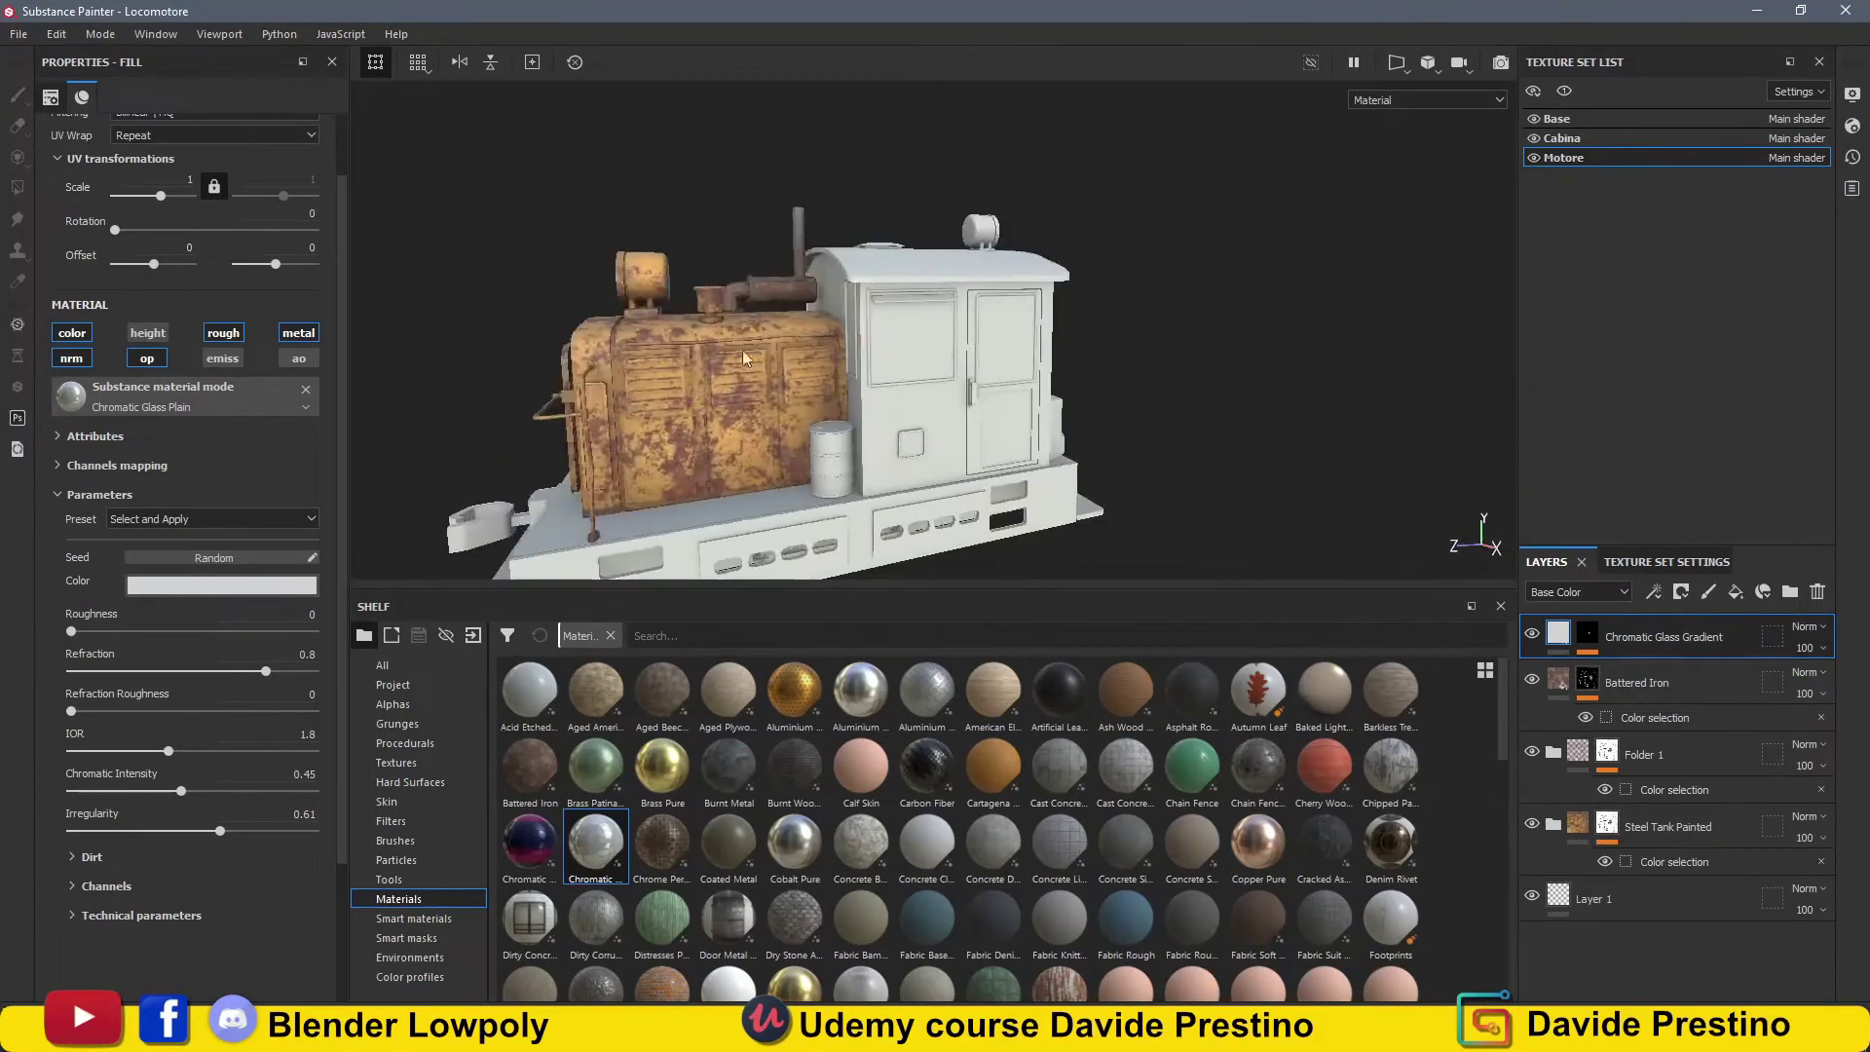
Copy the Motore layer stack and paste it into the Cabina texture set.
left_click(1645, 818, "shift")
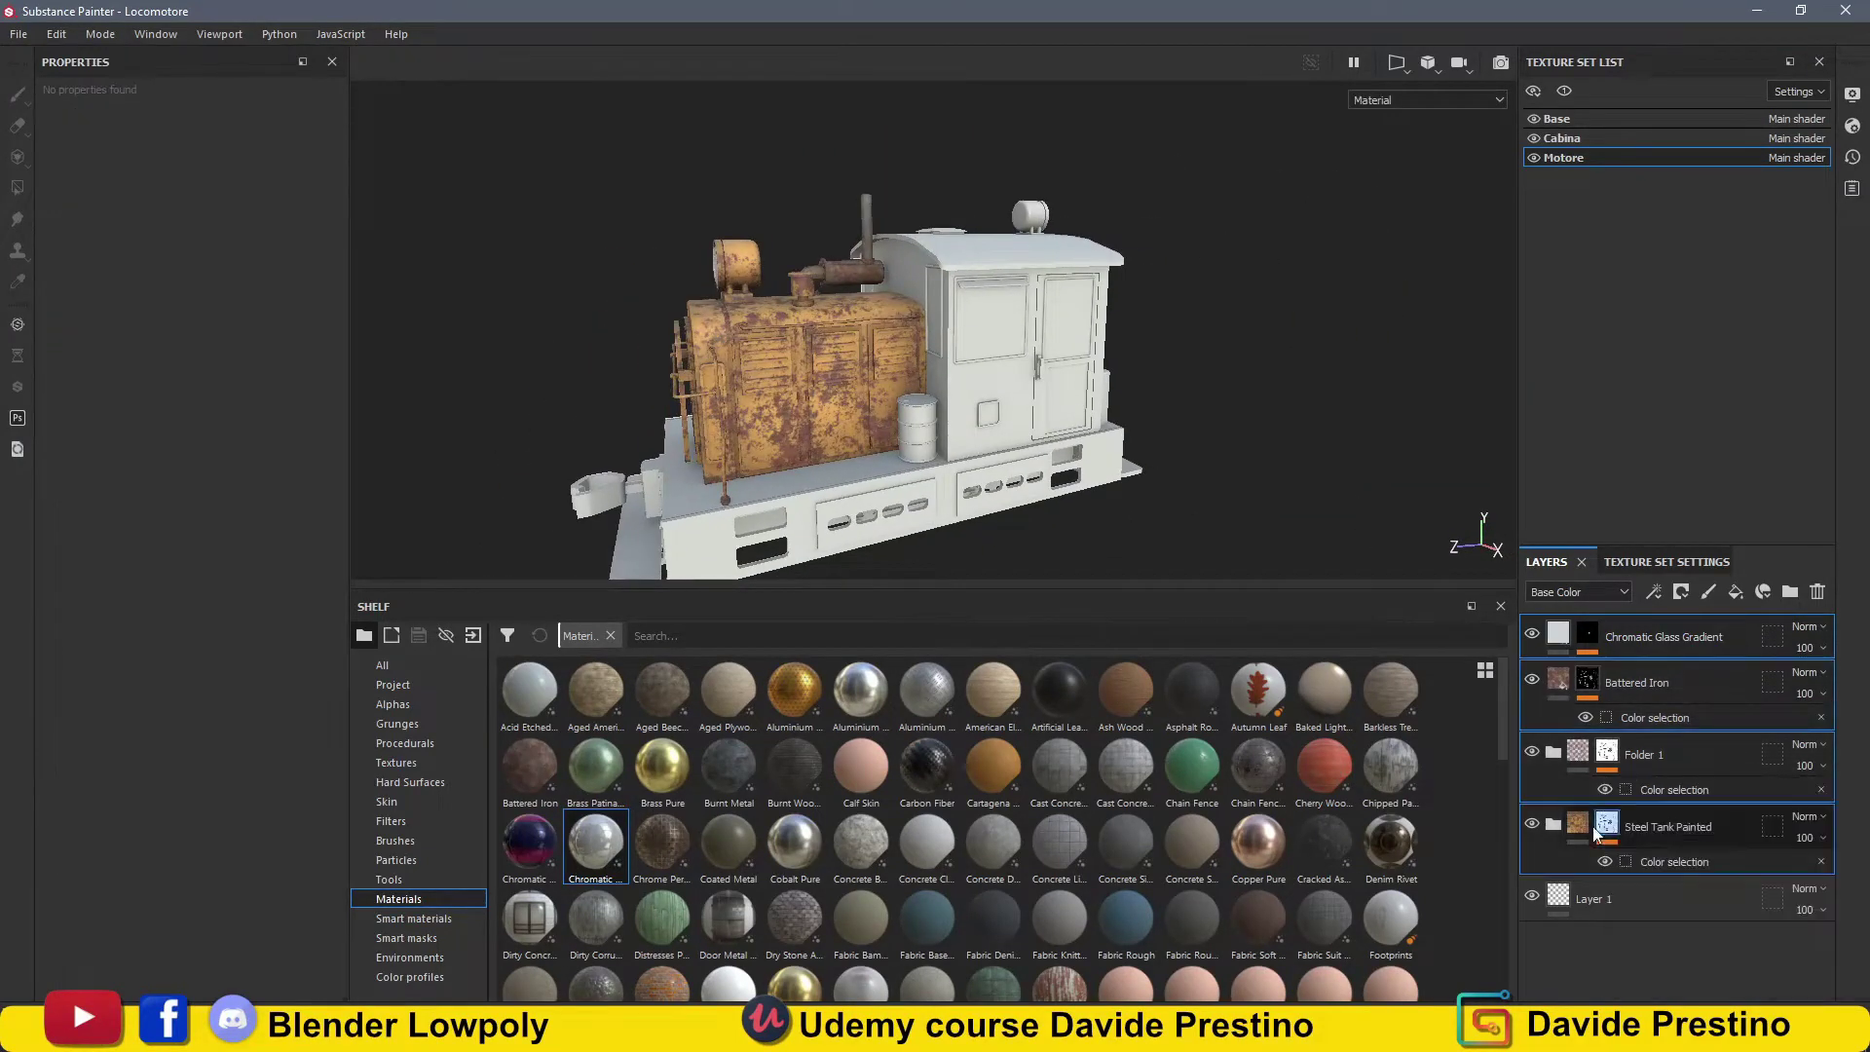
left_click(1562, 137)
key("ctrl+v")
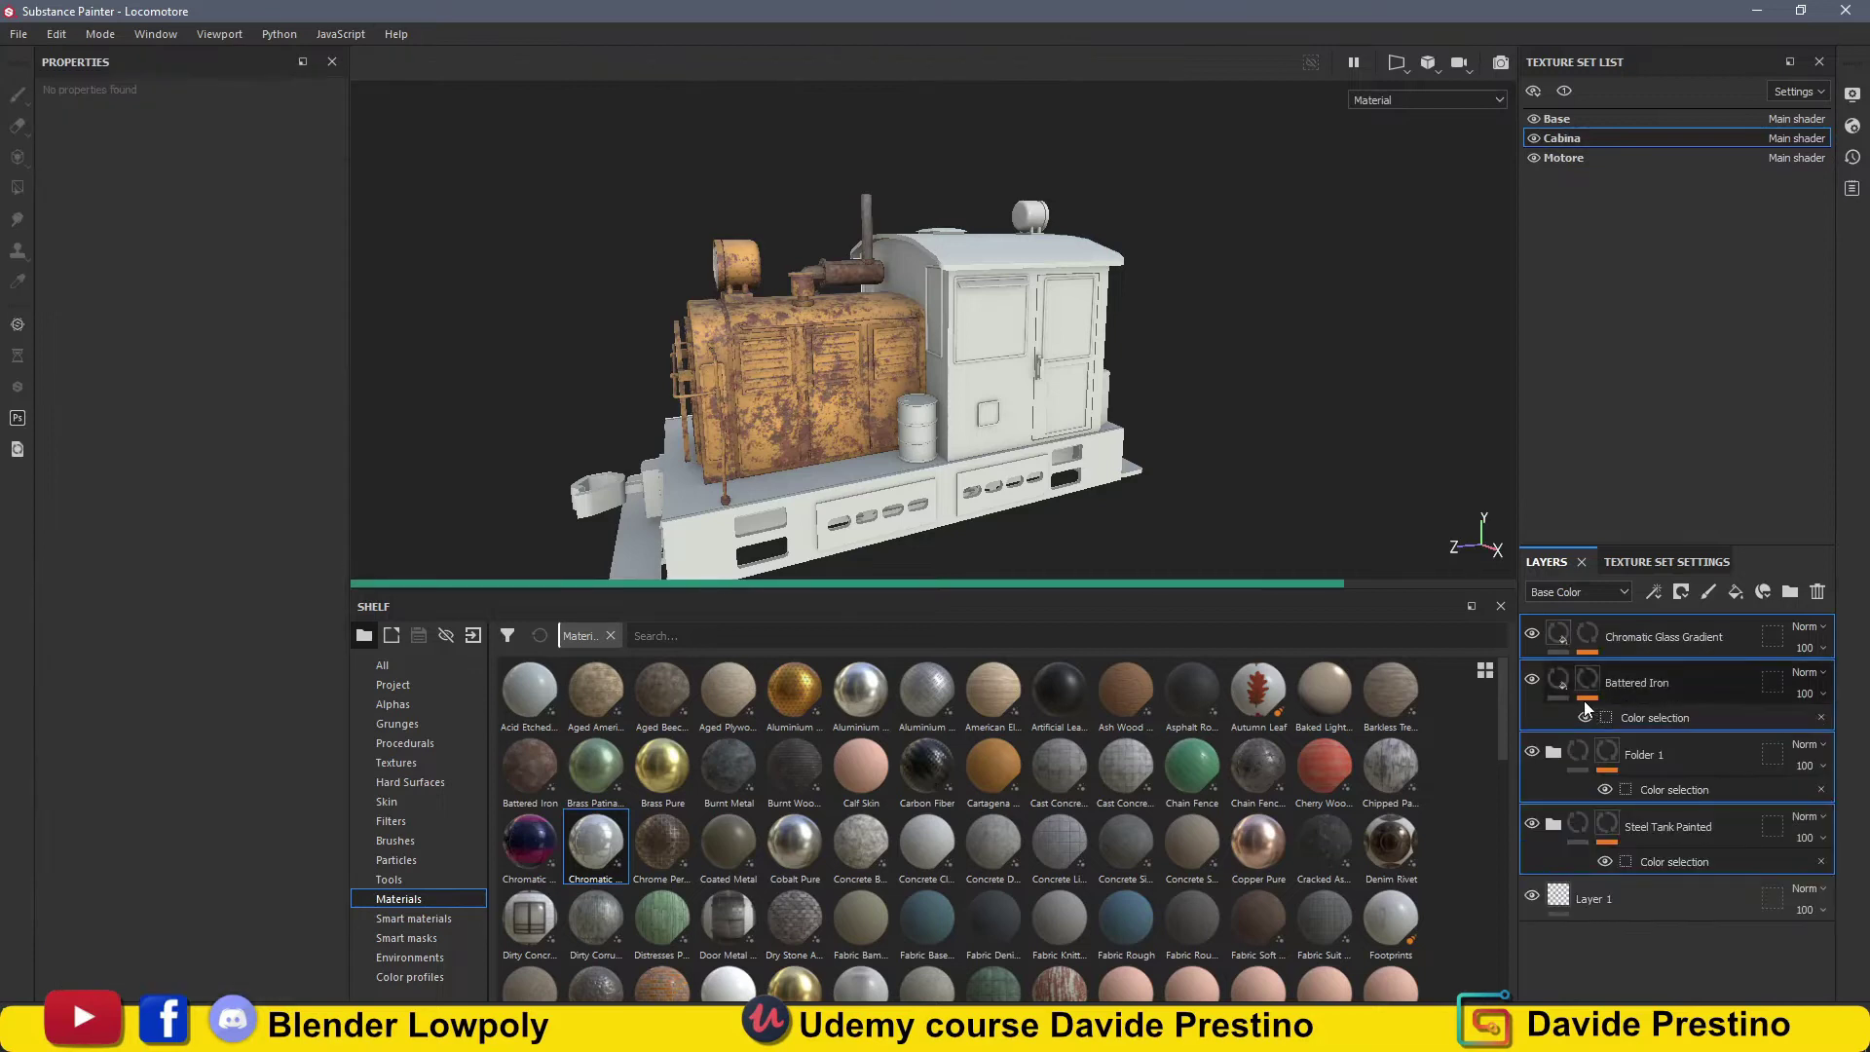
Remove the engine colours from the paint's colour mask and pick the first cabin parts.
left_click(1675, 861)
left_click(323, 336)
left_click(322, 320)
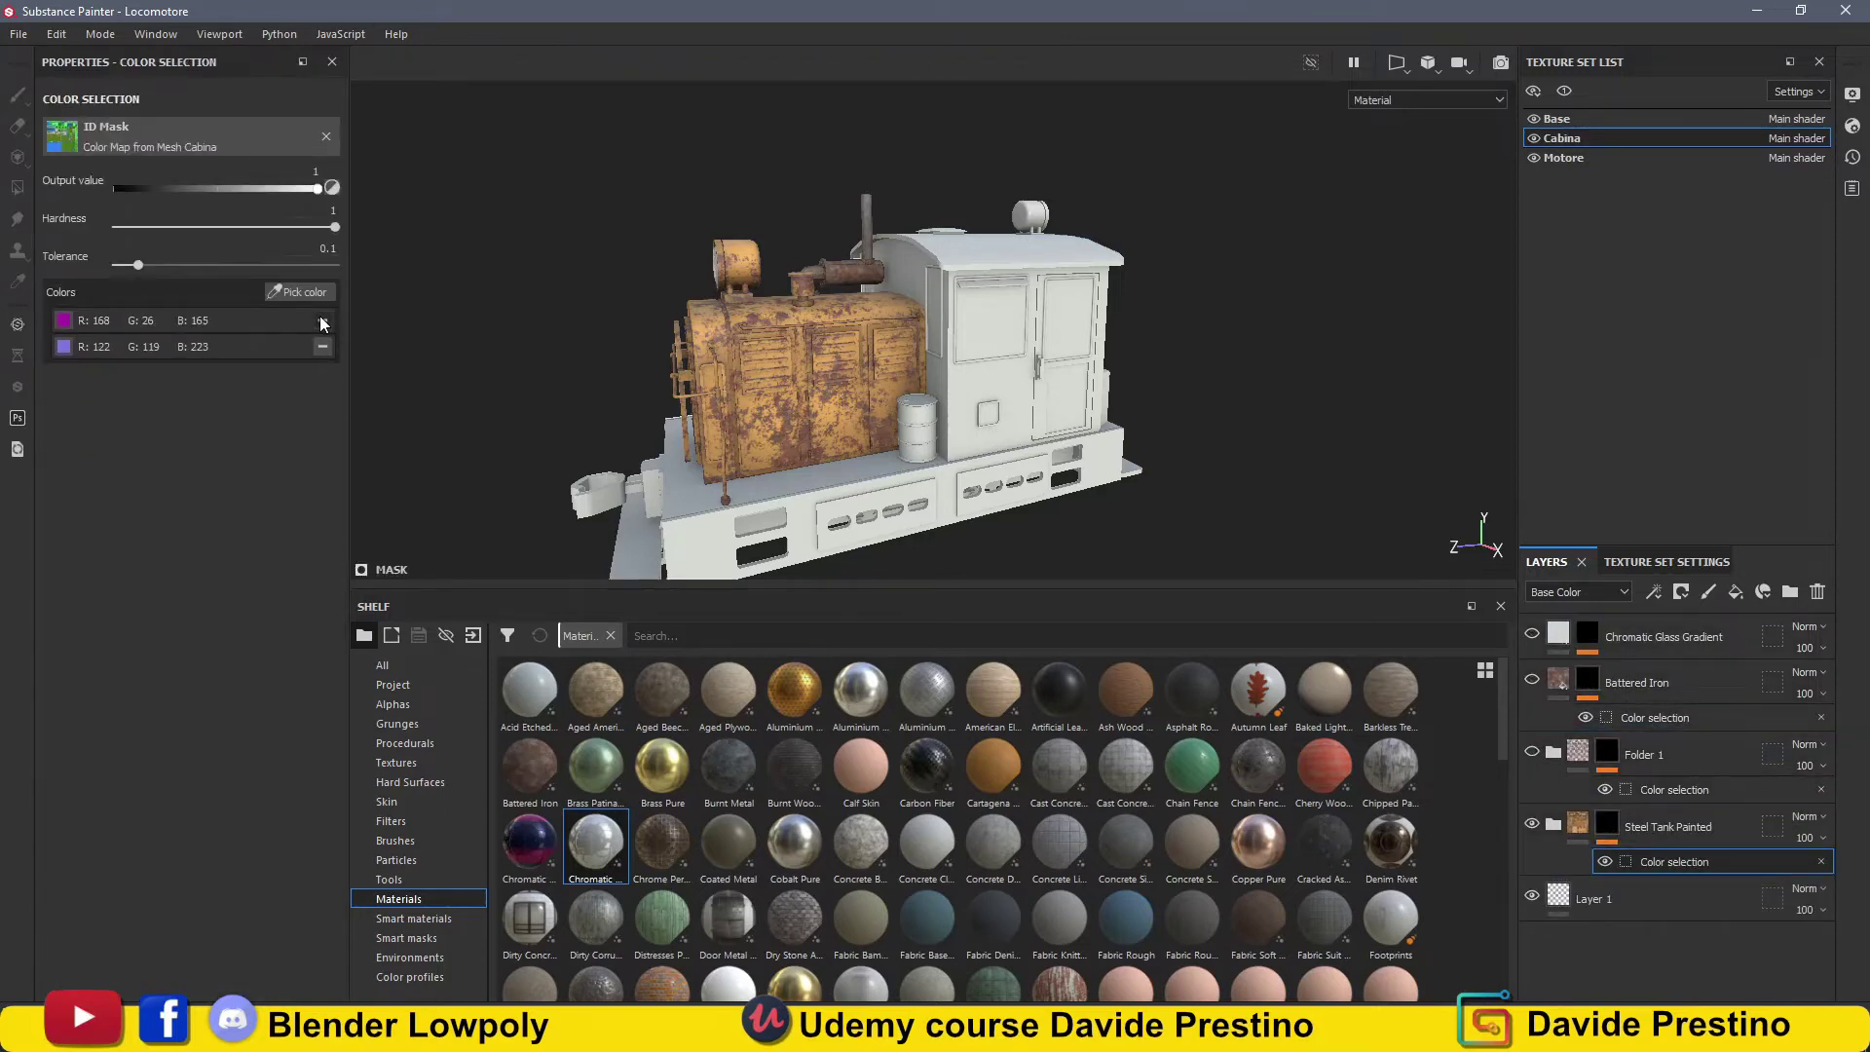
left_click_drag(877, 321, 759, 323, "alt")
left_click(300, 292)
left_click(682, 409)
left_click(300, 292)
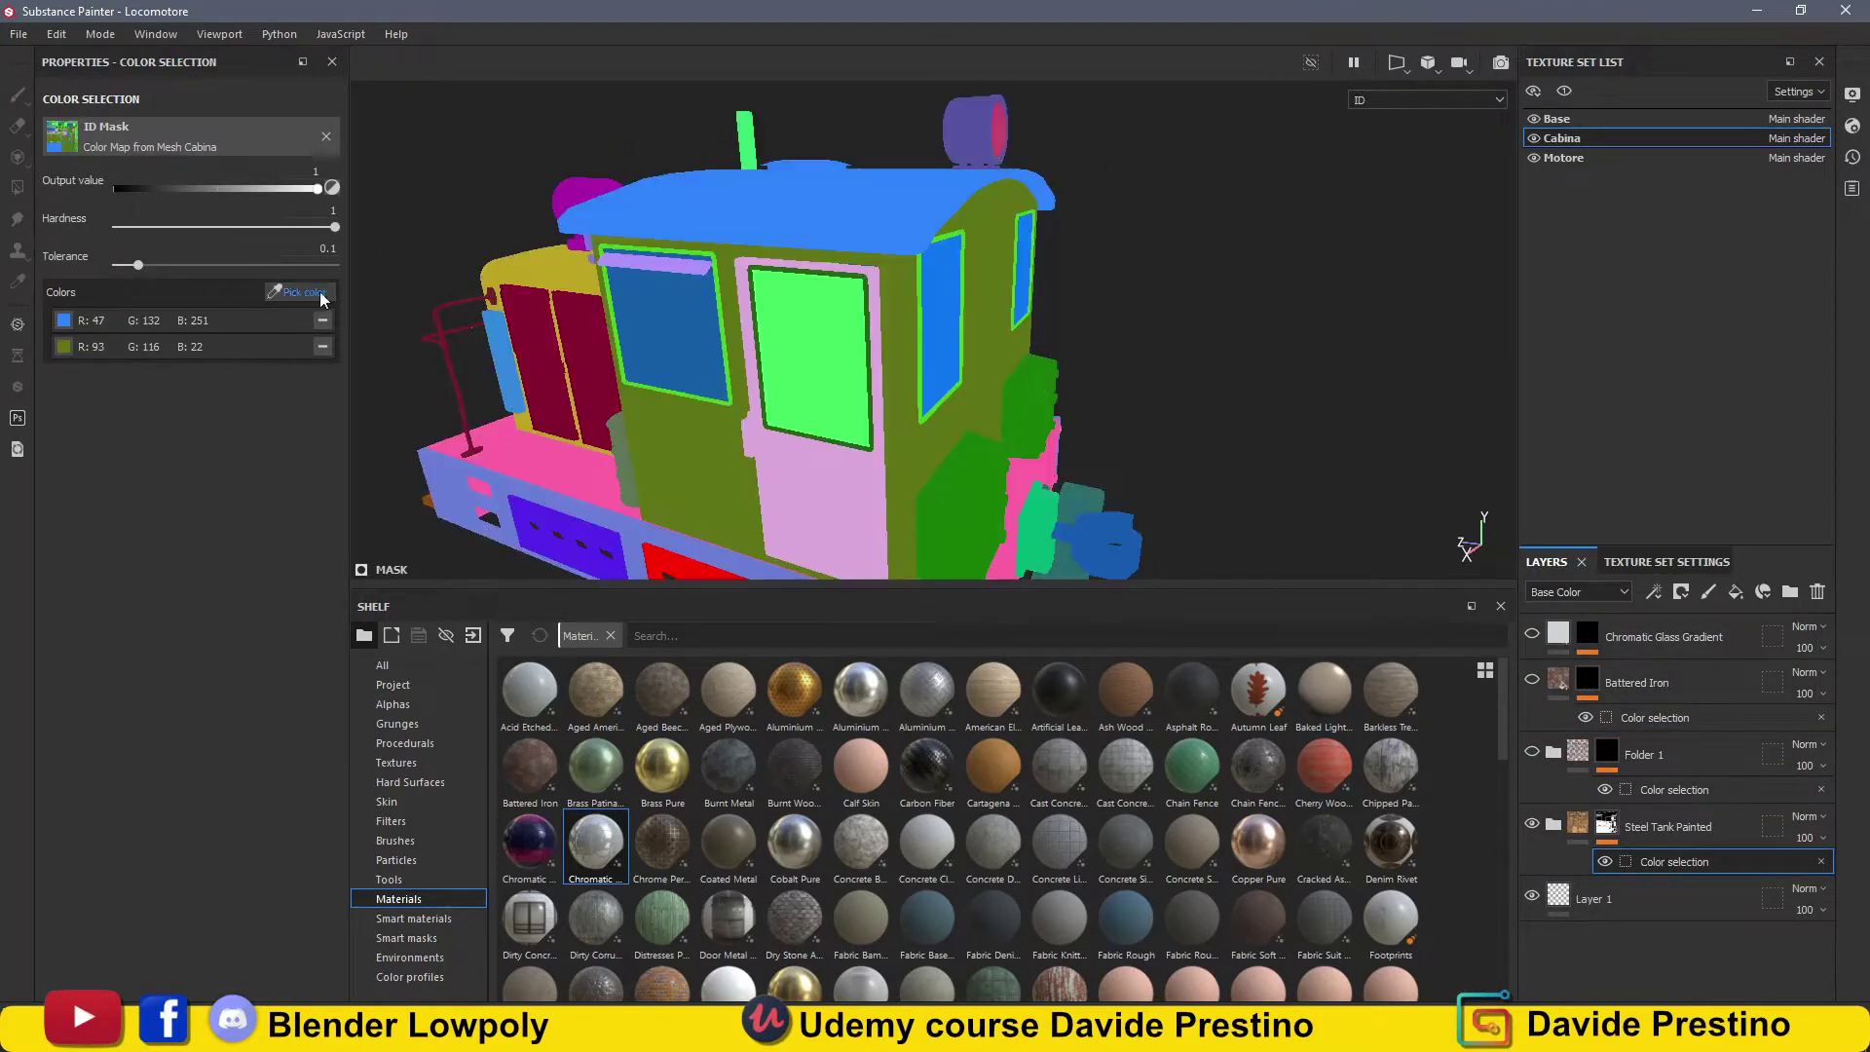
left_click(857, 409)
Pick more cabin parts into the paint's colour mask, checking from the cabin front.
left_click(308, 292)
left_click(972, 126)
mouse_move(972, 126)
left_mouse_down("alt")
mouse_move(892, 218)
mouse_move(1120, 297)
mouse_move(534, 322)
left_mouse_up("alt")
left_click(300, 292)
left_click(892, 218)
scroll(682, 322, "down", 5)
scroll(663, 381, "up", 5)
left_click_drag(663, 381, 740, 370, "alt")
scroll(740, 370, "down", 5)
scroll(740, 370, "up", 3)
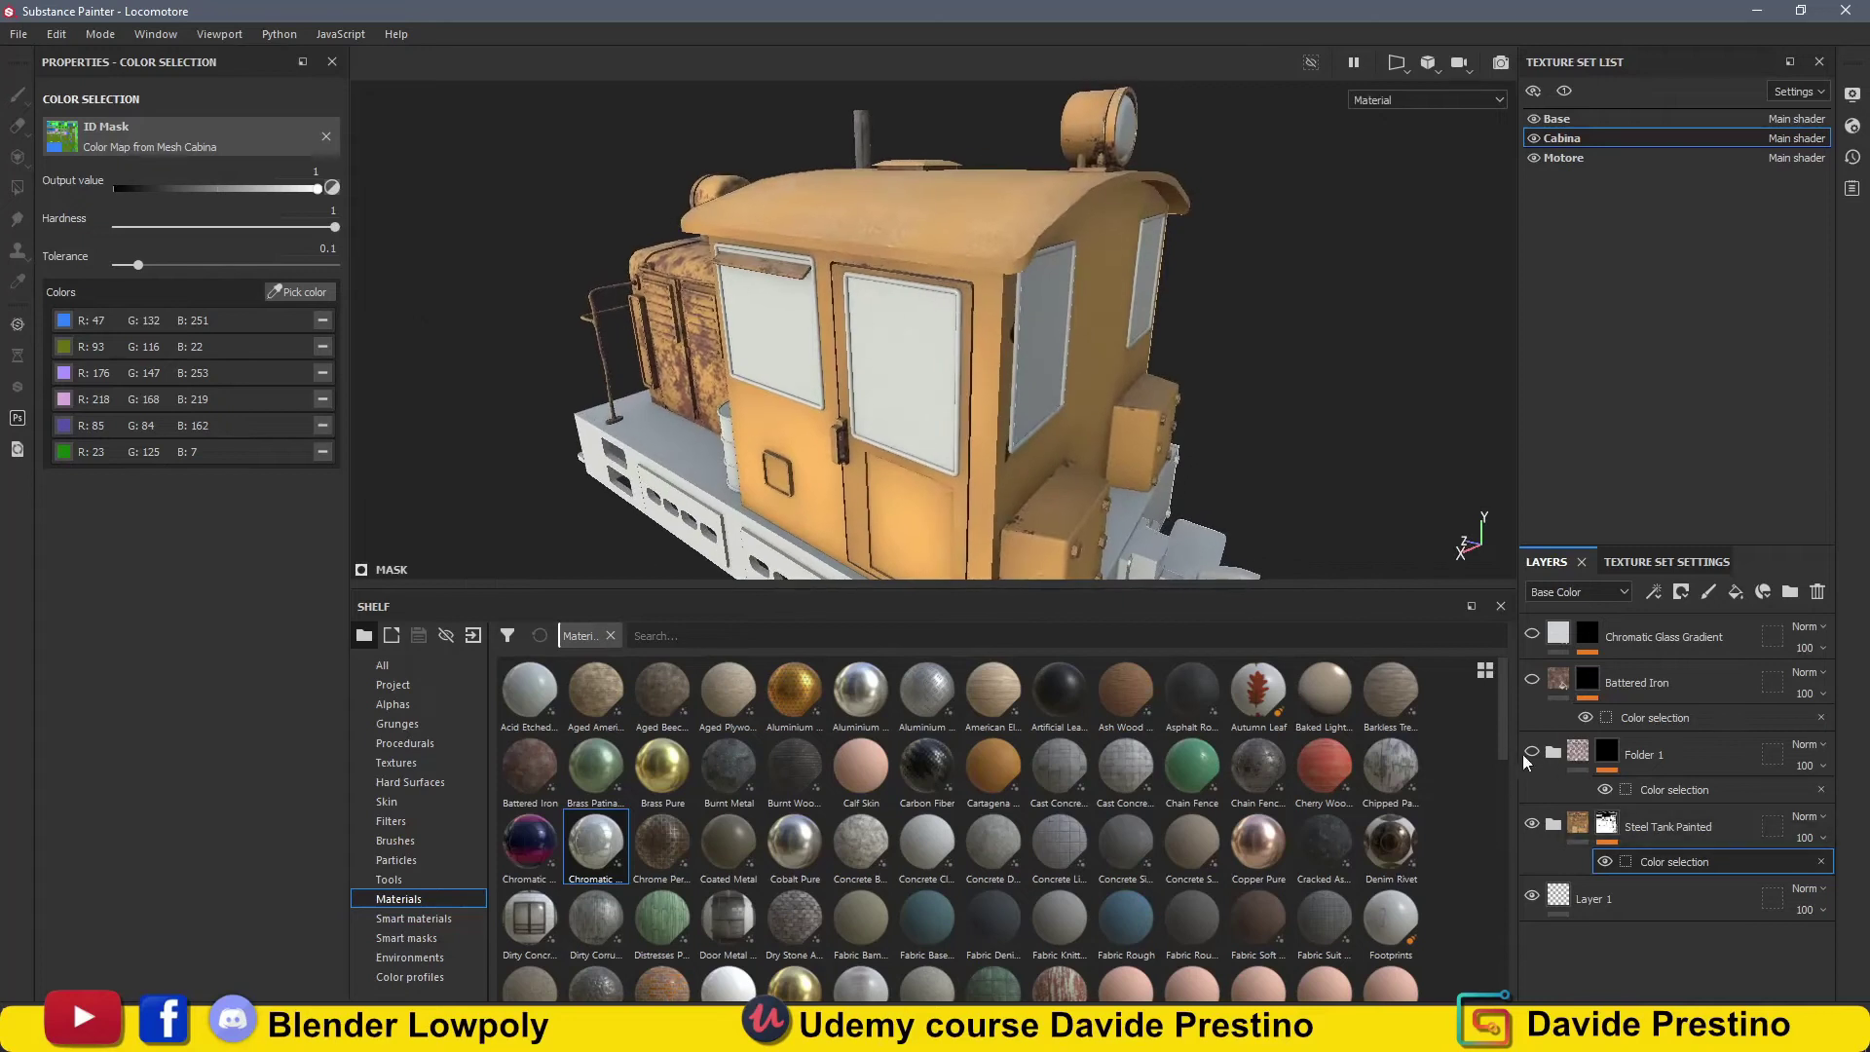
Retarget the rust folder's colour mask to the cabin walls and delete the Battered Iron colour mask.
left_click(1638, 789)
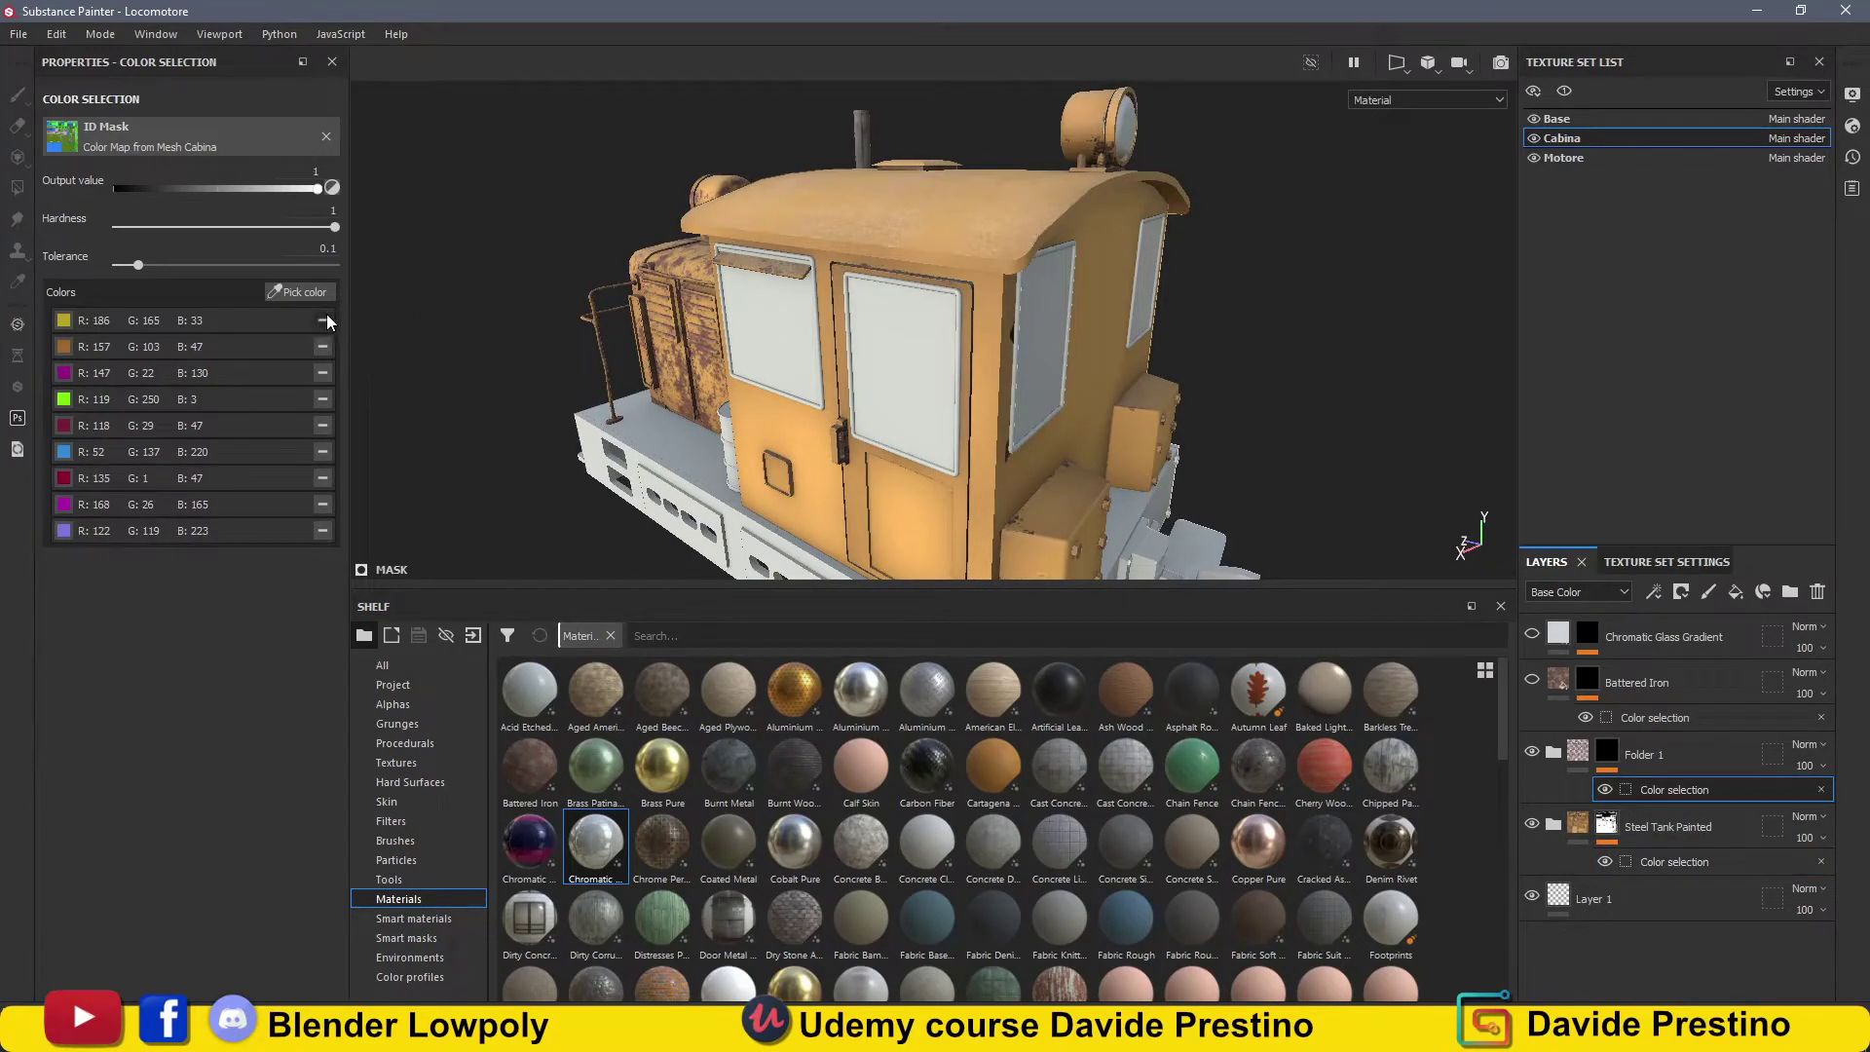
left_click(299, 291)
left_click(623, 321)
left_click(299, 291)
left_click(604, 390)
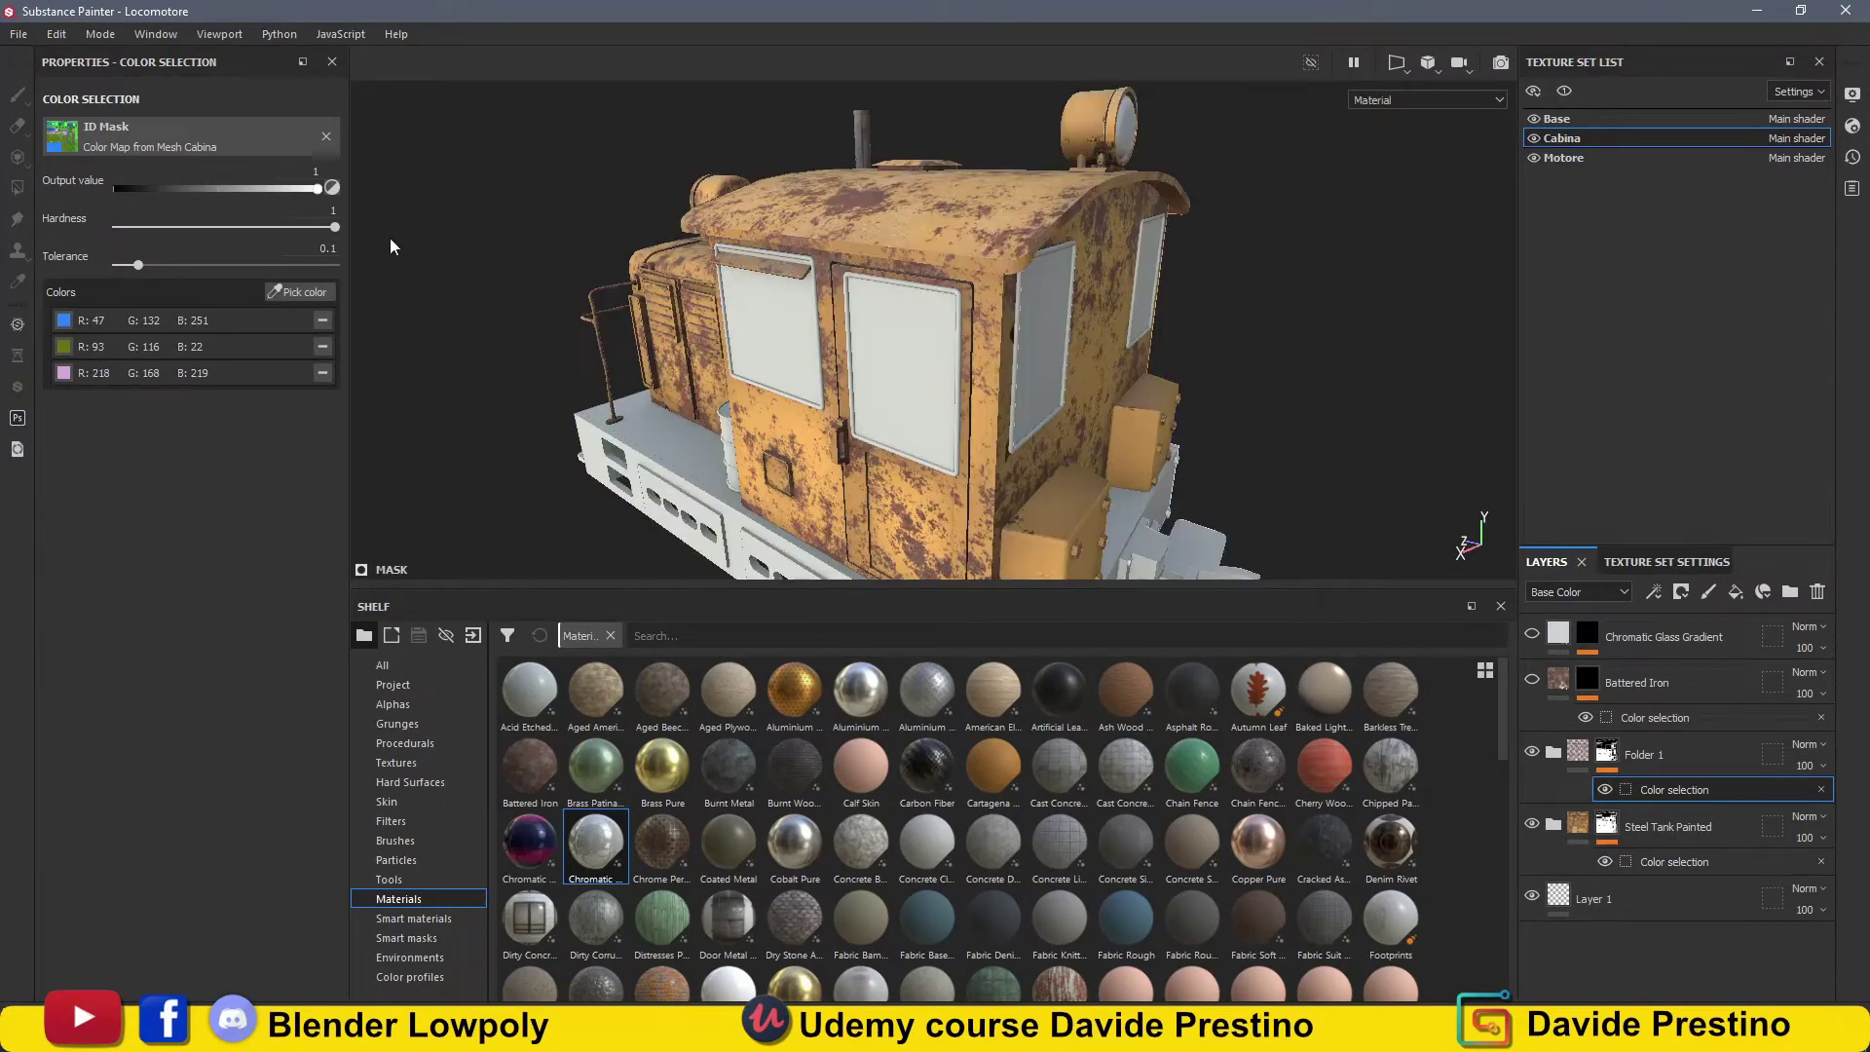
left_click(299, 291)
left_click(681, 390)
mouse_move(682, 389)
left_mouse_down("alt")
mouse_move(1014, 372)
mouse_move(943, 405)
mouse_move(961, 394)
mouse_move(713, 292)
left_mouse_up("alt")
right_click_drag(713, 292, 926, 315, "alt")
left_click_drag(926, 315, 964, 336, "alt")
left_click(320, 321)
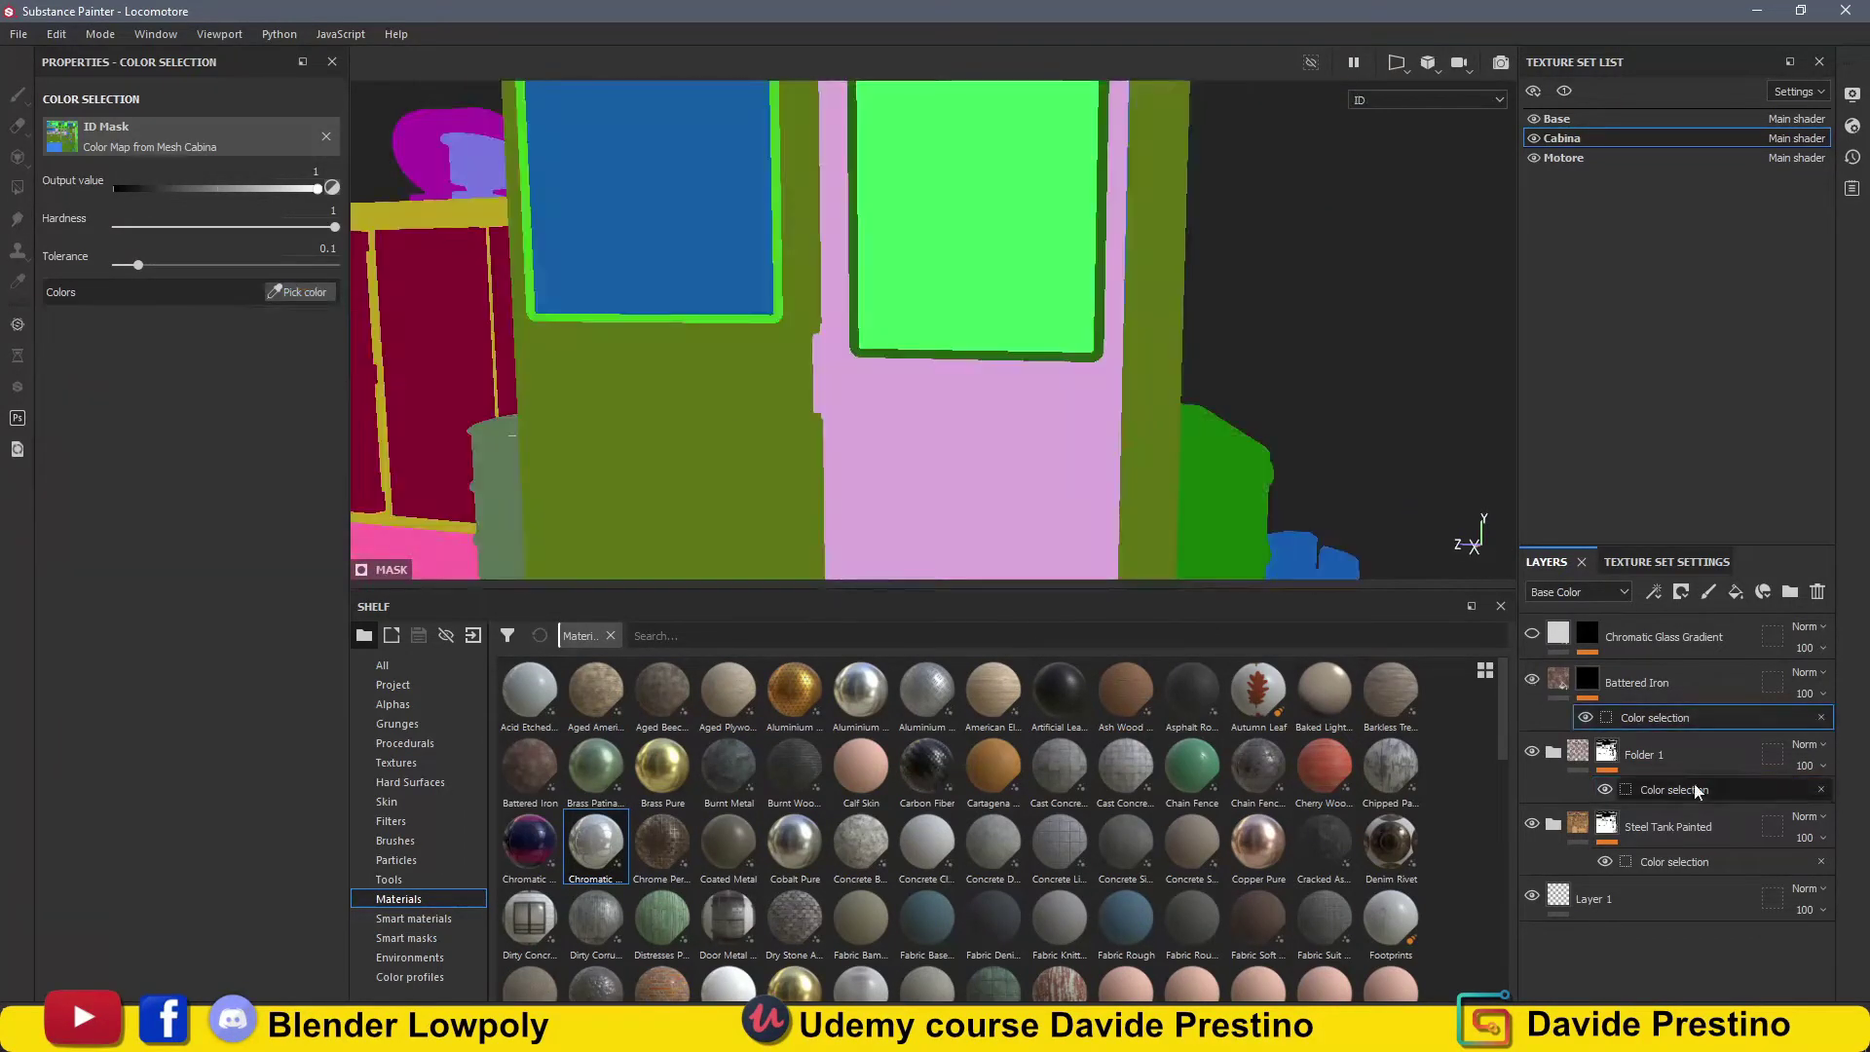
key("Delete")
Add a paint effect to the Battered Iron mask and fill chosen cabin pieces into it.
left_click(1586, 679)
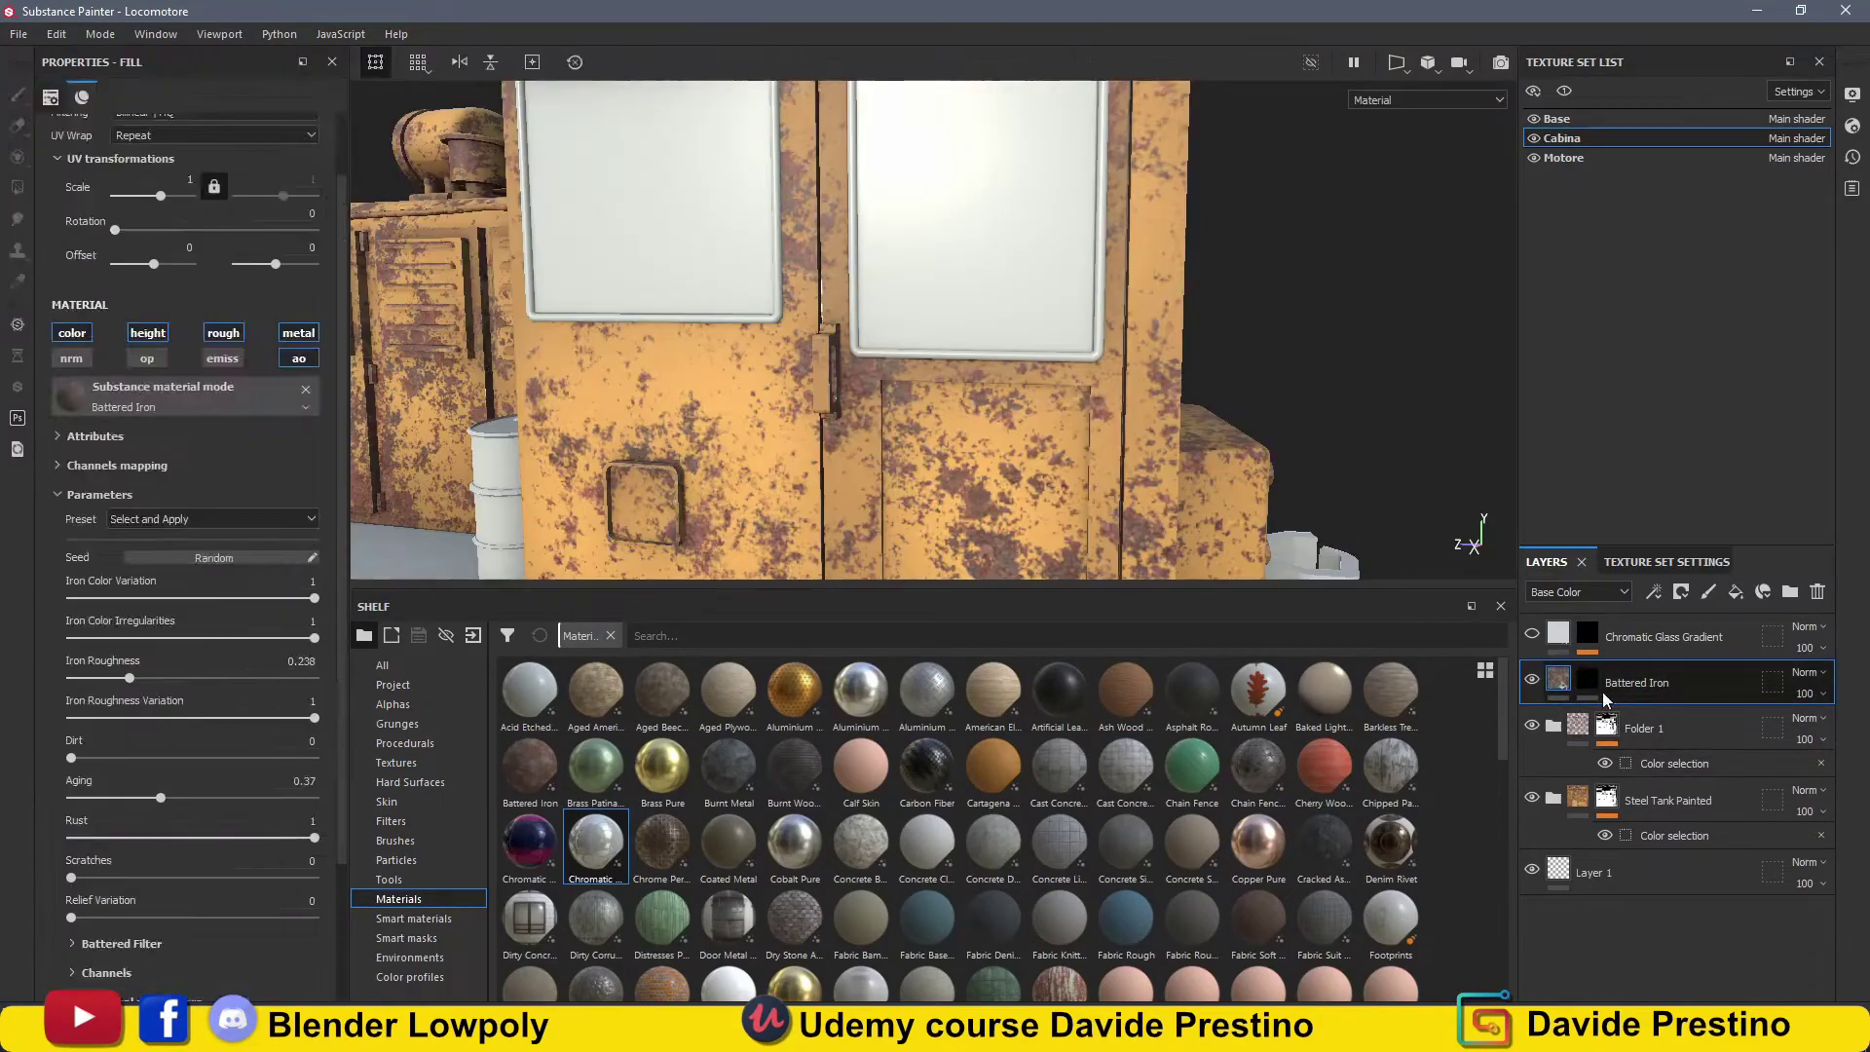
left_click(1654, 591)
left_click(1685, 645)
left_click(17, 187)
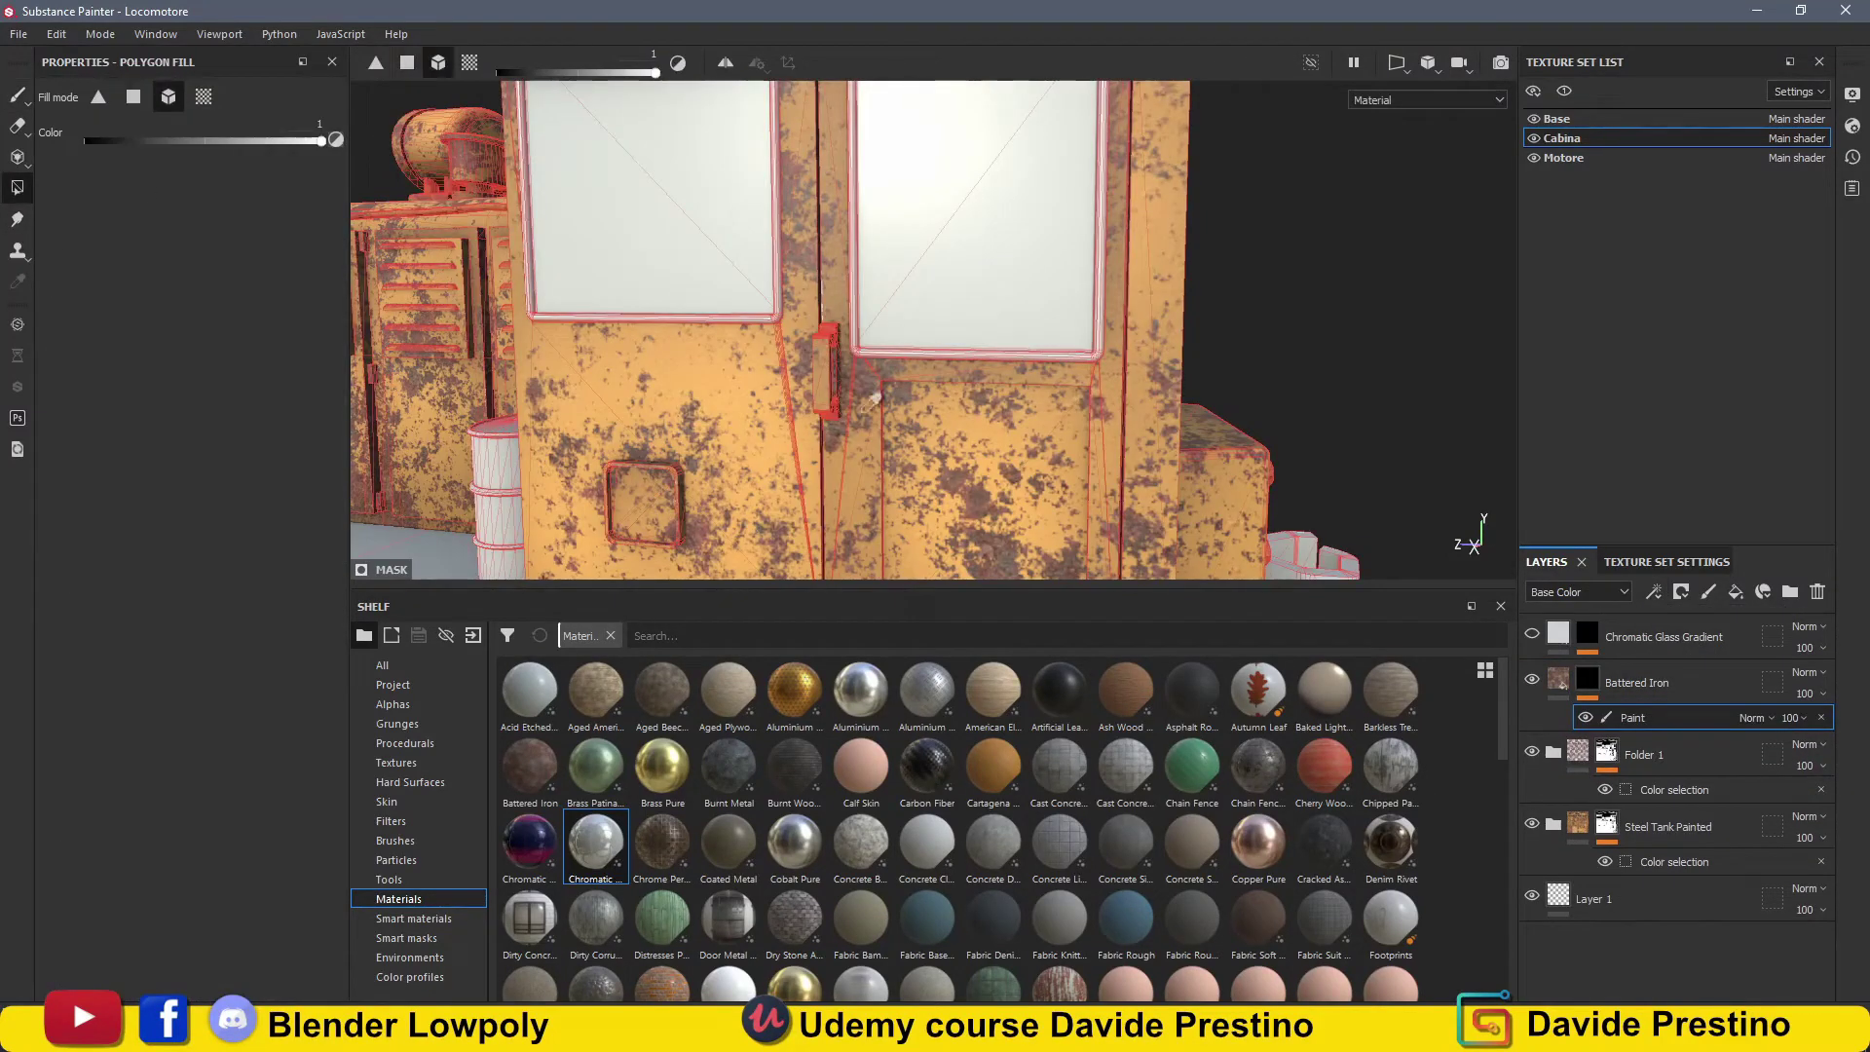
scroll(868, 411, "up", 5)
mouse_move(869, 411)
left_mouse_down("alt")
mouse_move(958, 371)
mouse_move(869, 358)
mouse_move(1002, 284)
mouse_move(1169, 322)
left_mouse_up("alt")
key("1")
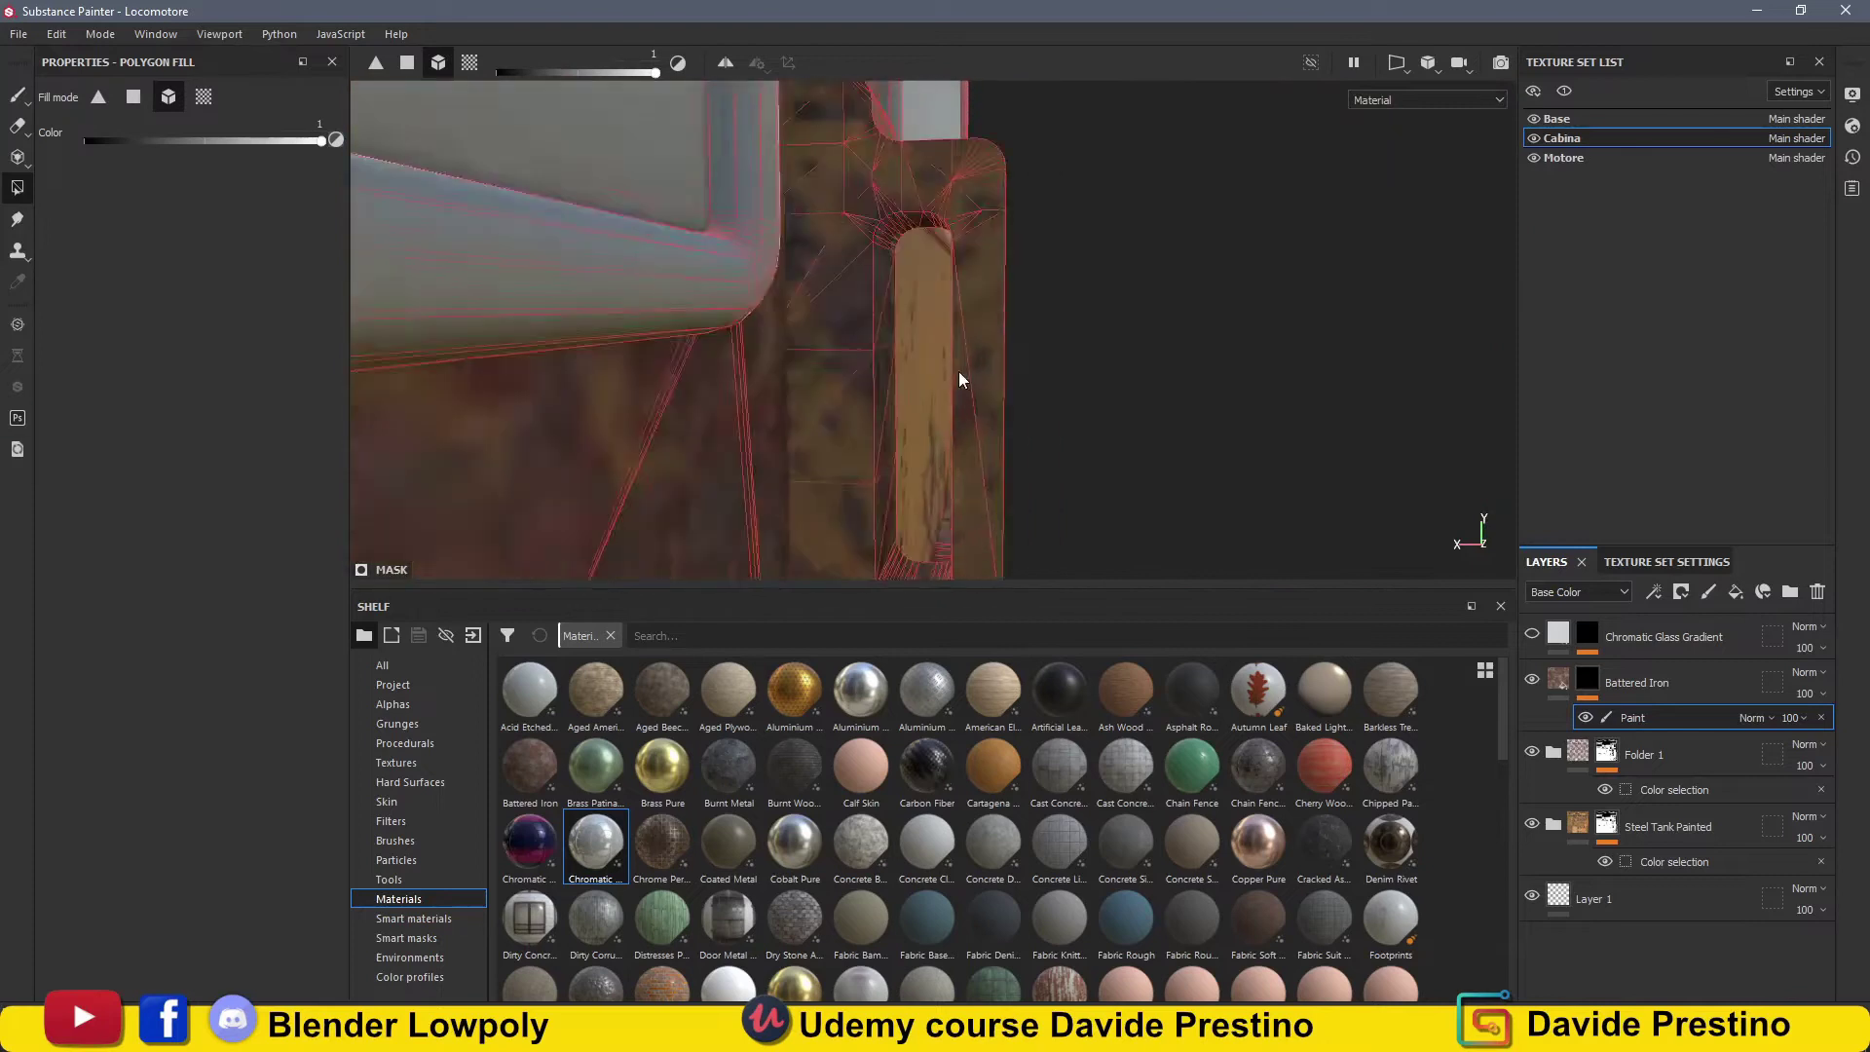
scroll(592, 346, "down", 5)
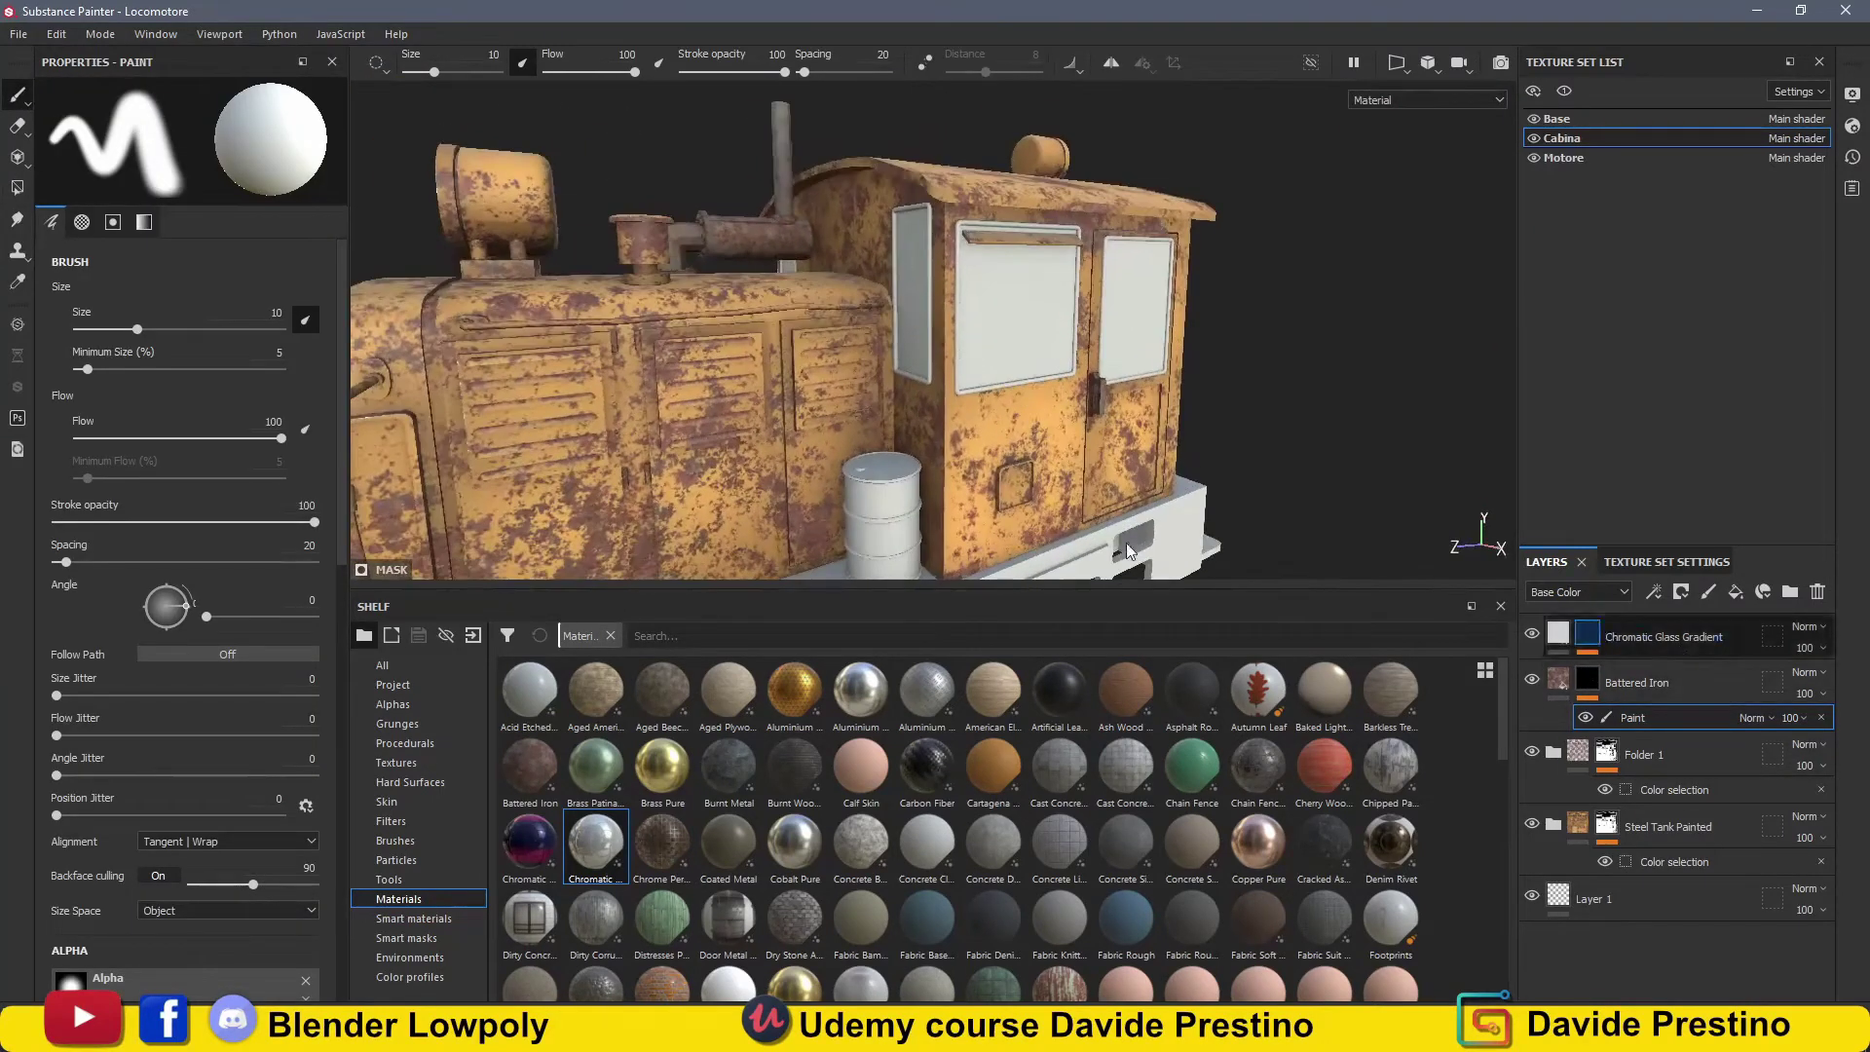
left_click_drag(1128, 551, 877, 409, "alt")
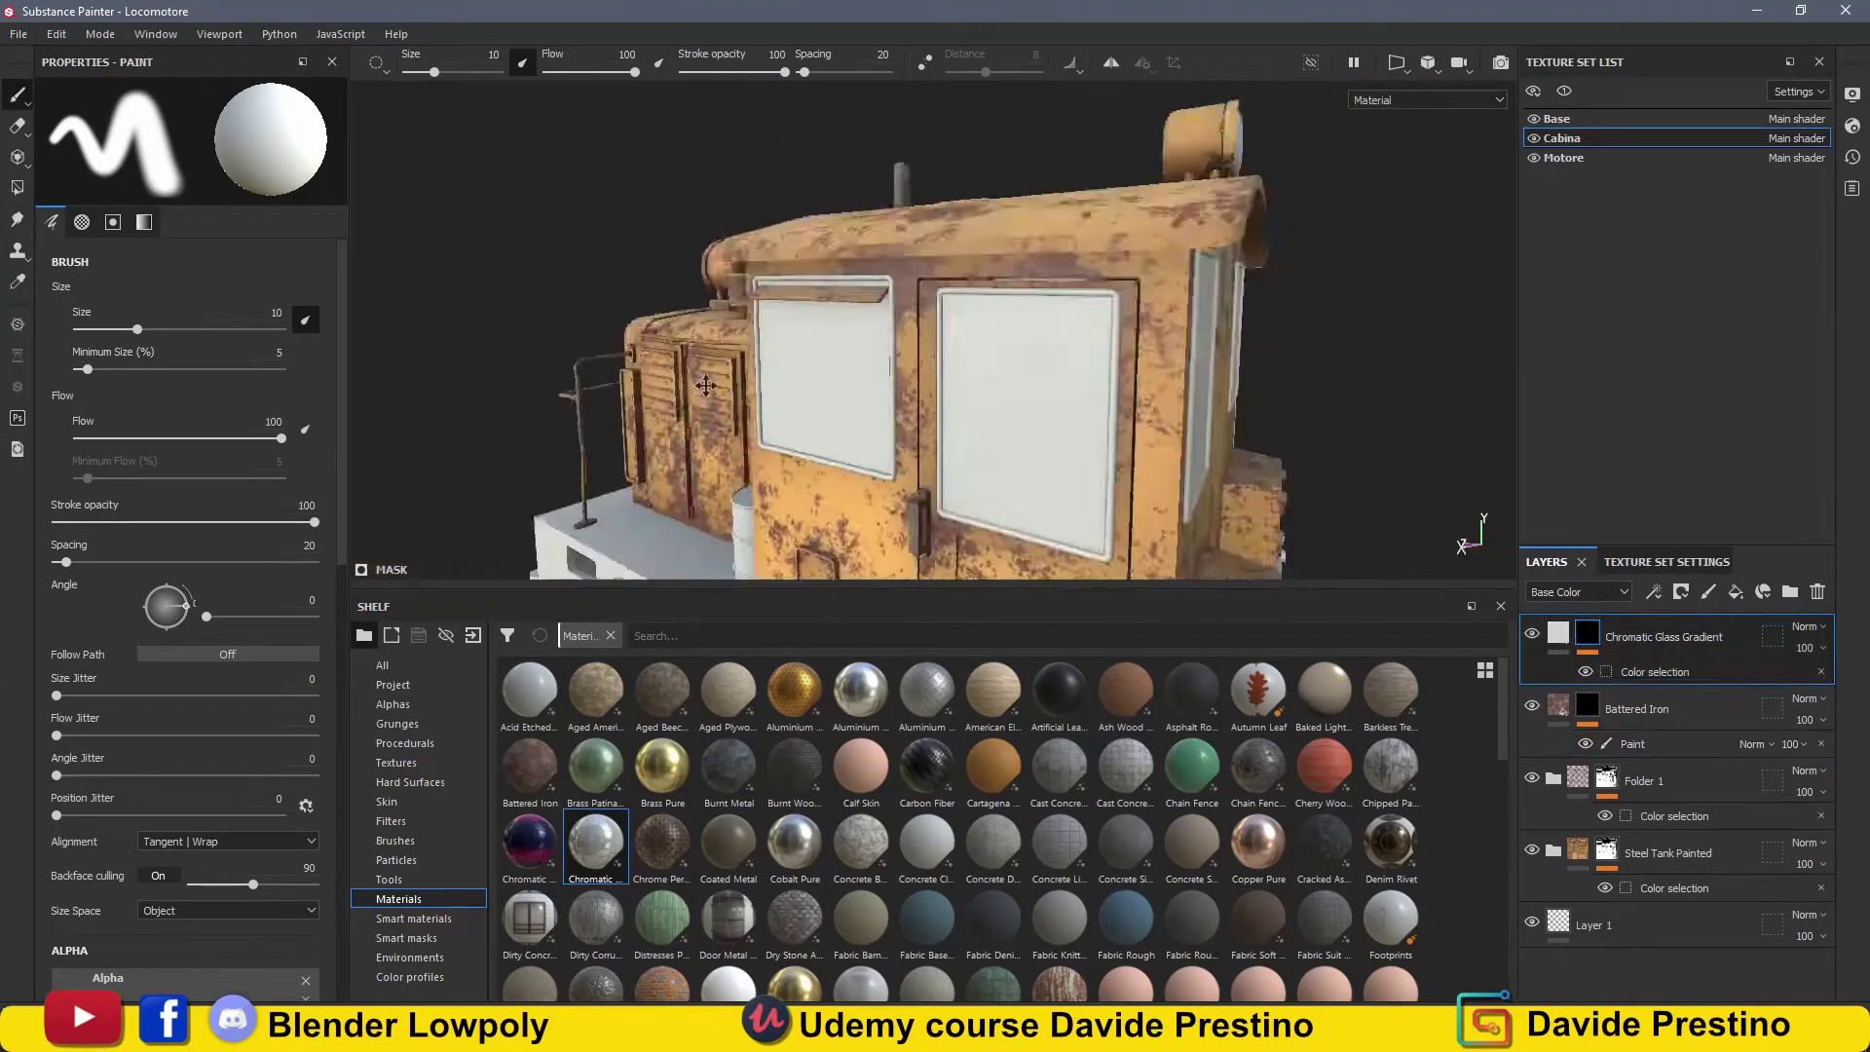
scroll(876, 409, "up", 5)
Paste a colour-selection mask onto the glass layer, picking the headlight lens and cab window IDs.
key("ctrl+v")
left_click_drag(575, 352, 545, 385, "alt")
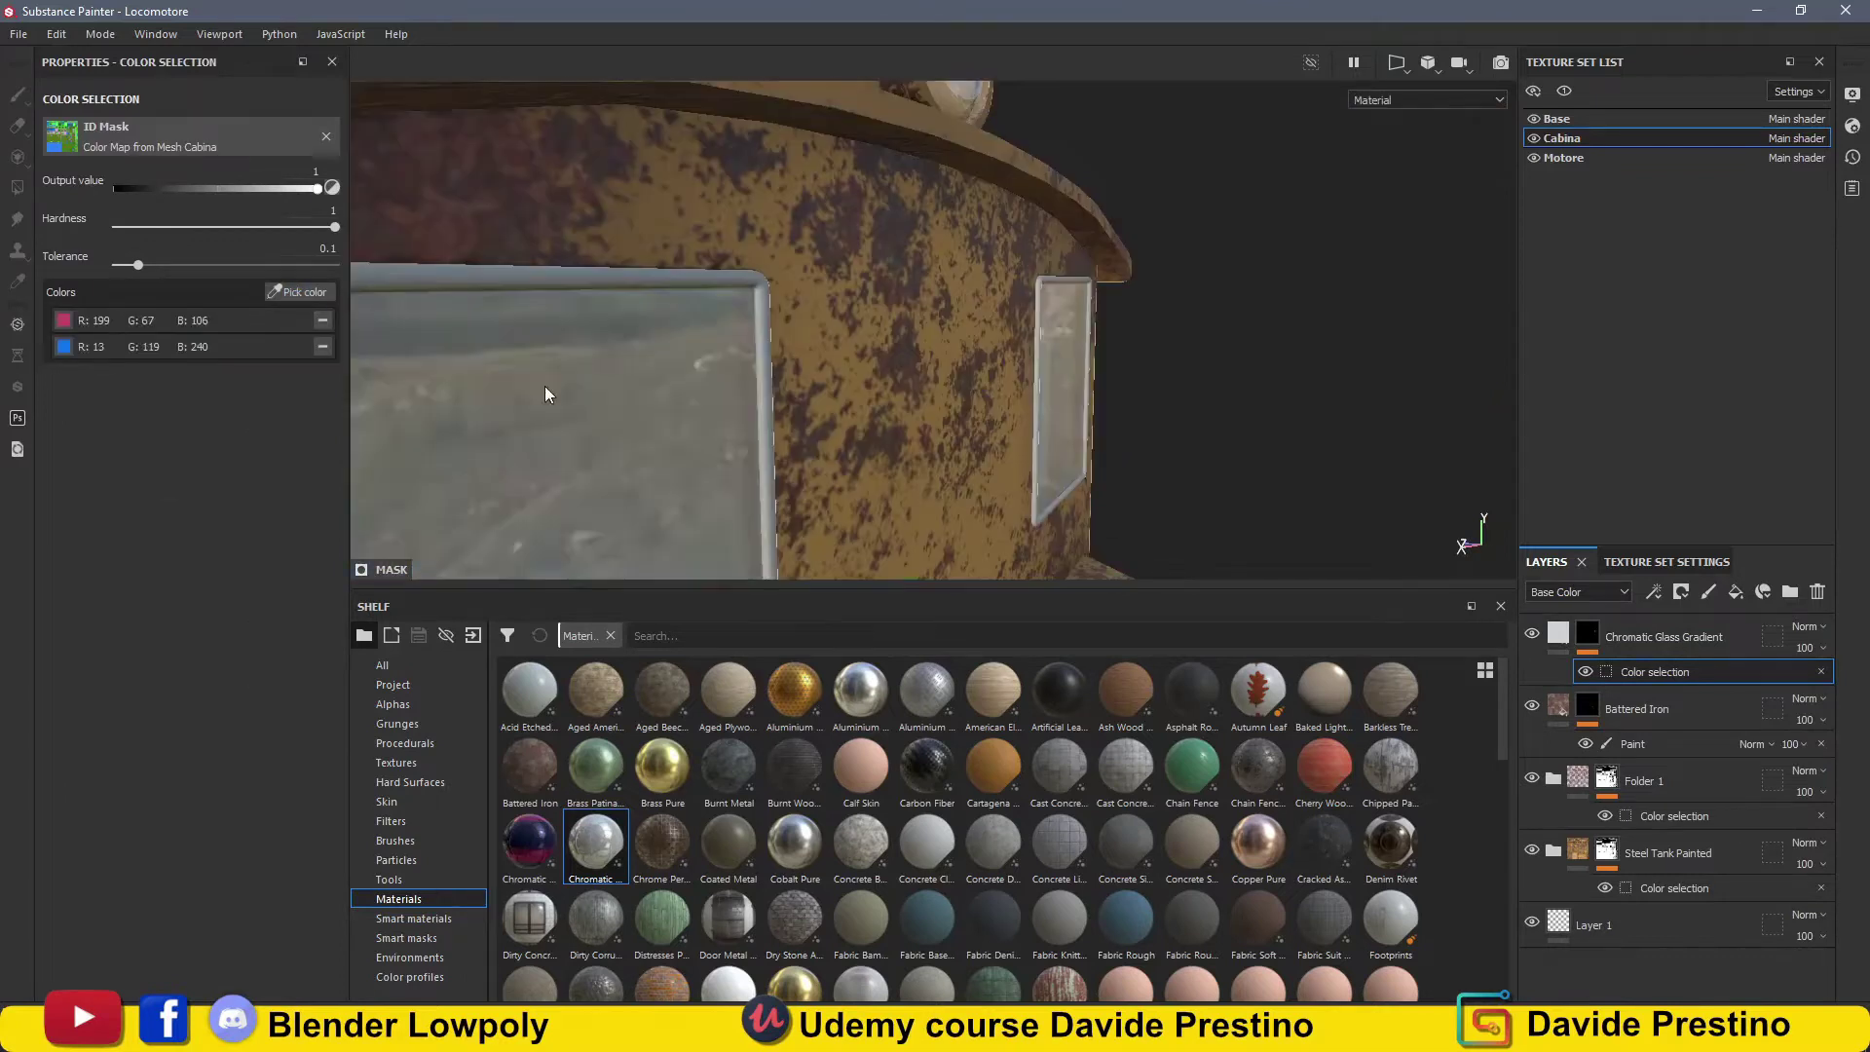
scroll(670, 406, "down", 3)
left_click(299, 292)
left_click(303, 292)
left_click(793, 347)
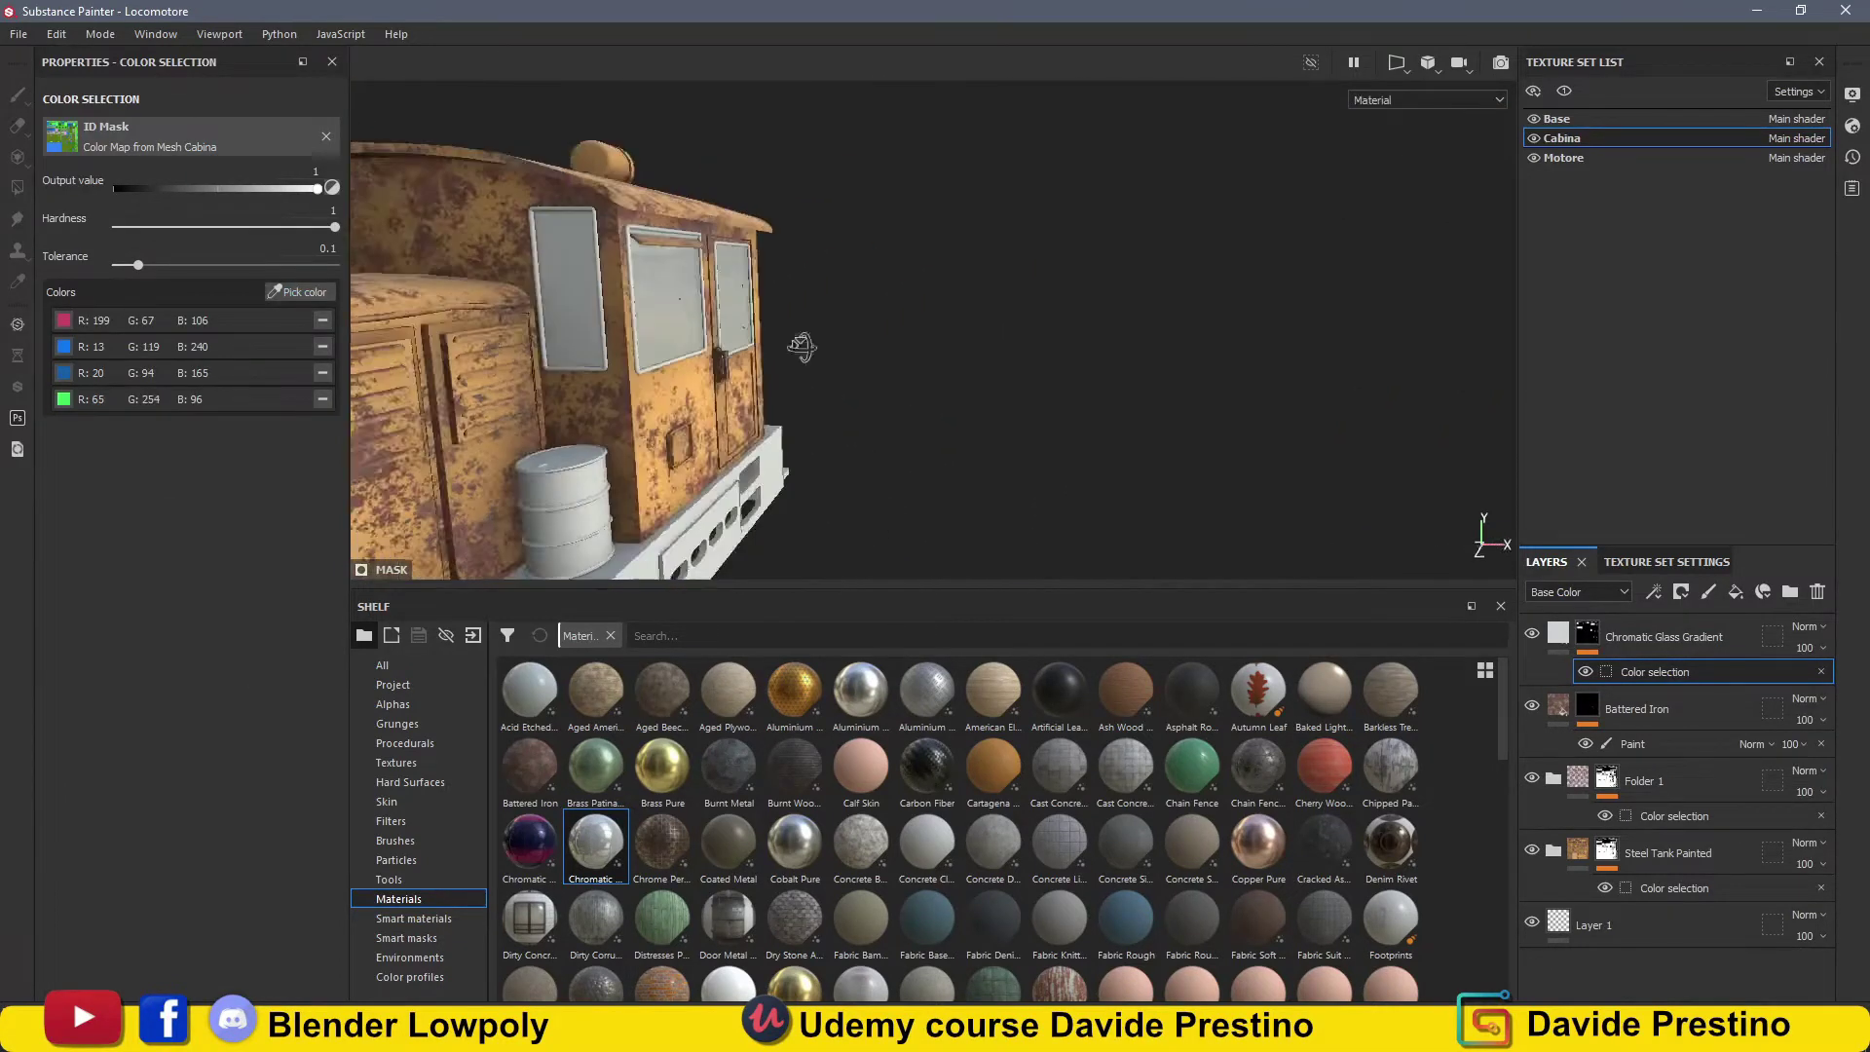
left_click(555, 282)
mouse_move(555, 283)
left_mouse_down("alt")
mouse_move(518, 403)
mouse_move(974, 368)
mouse_move(626, 359)
left_mouse_up("alt")
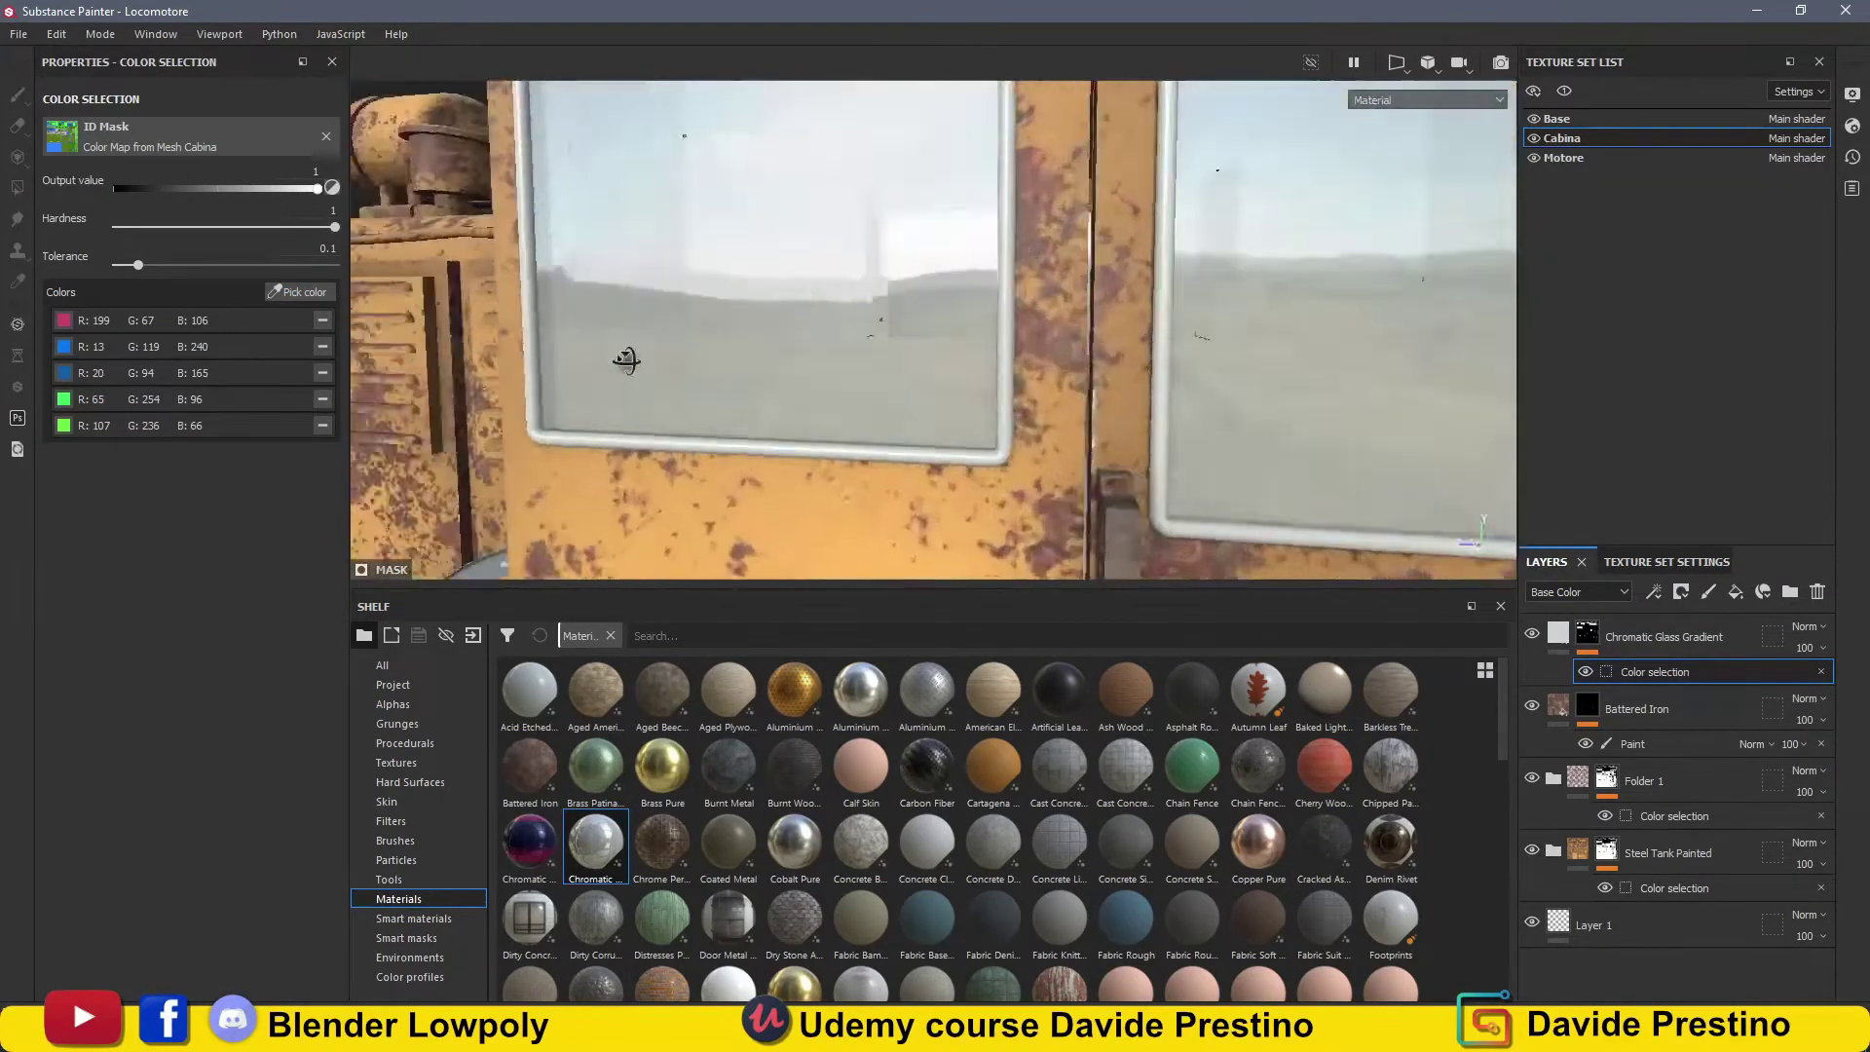
scroll(783, 382, "down", 5)
mouse_move(783, 382)
left_mouse_down("alt")
mouse_move(1223, 350)
mouse_move(1071, 389)
left_mouse_up("alt")
Tint the Chromatic Glass Gradient fill a light blue.
left_click(1568, 643)
left_click(253, 584)
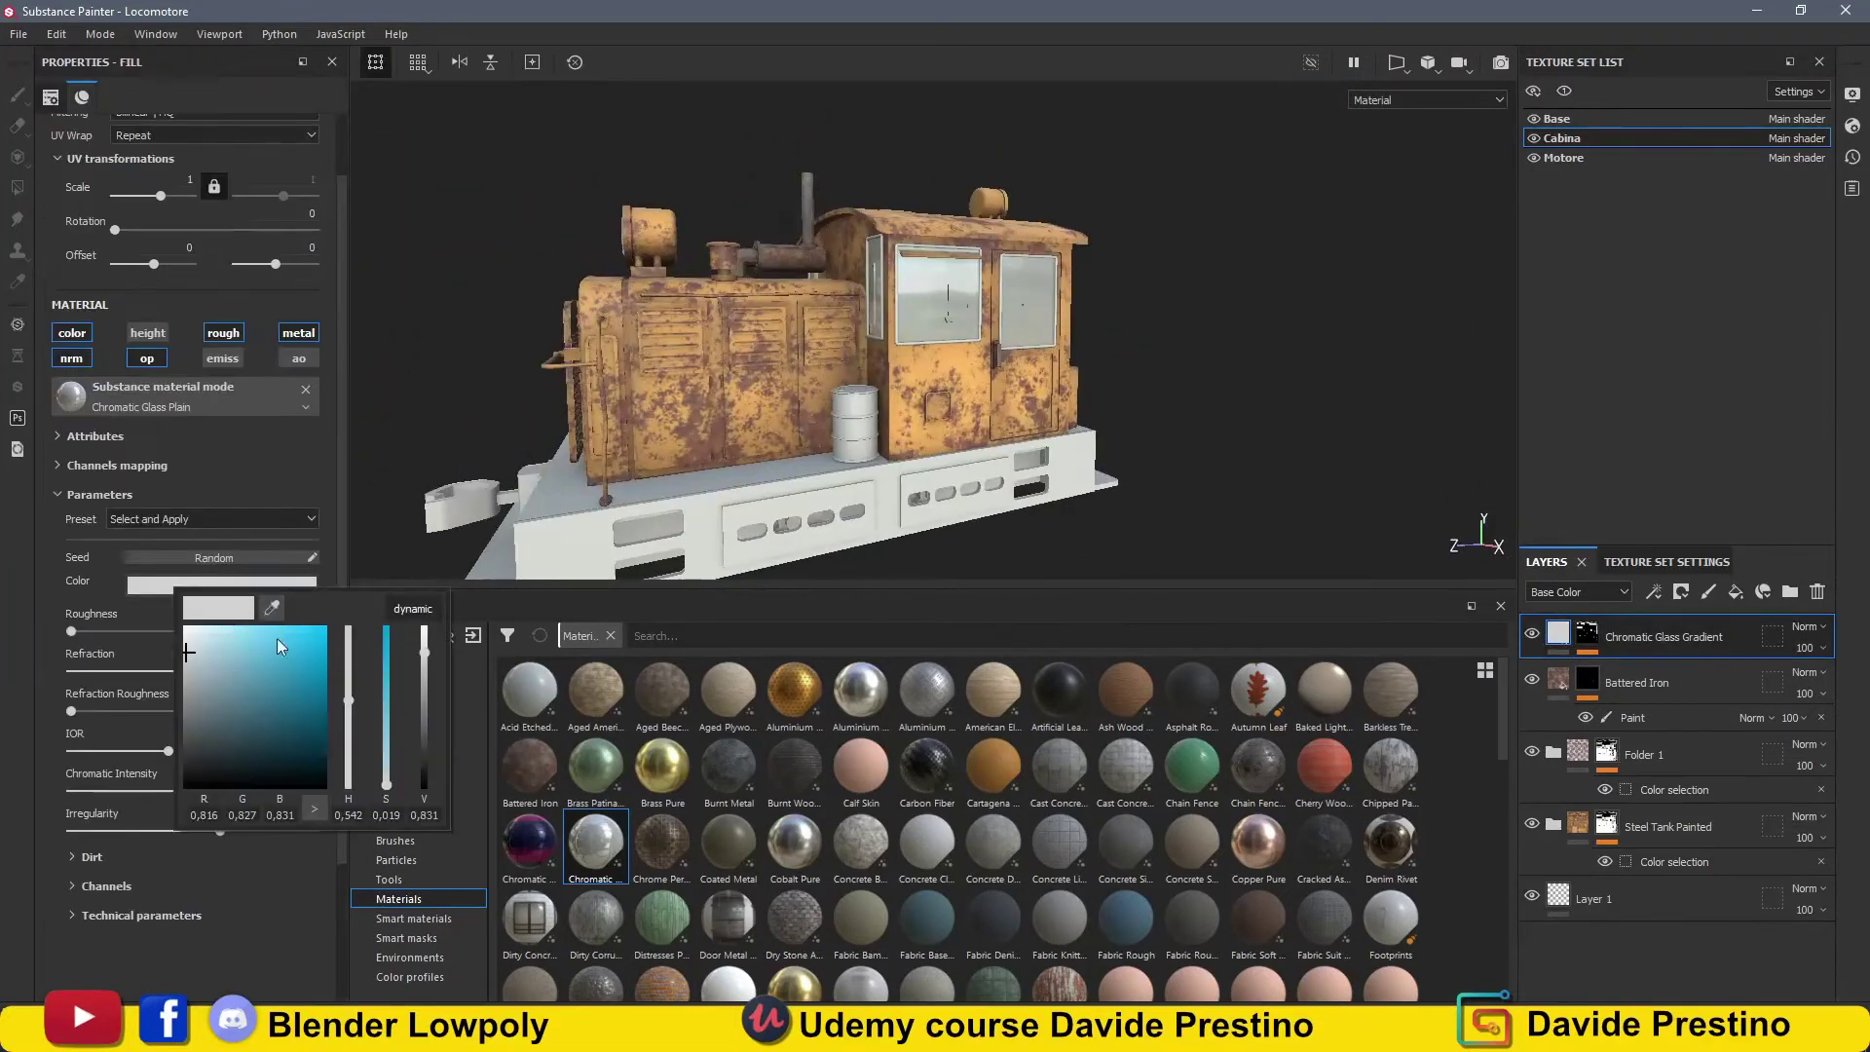
mouse_move(624, 390)
left_mouse_down("alt")
mouse_move(1000, 406)
mouse_move(1065, 293)
mouse_move(1071, 322)
left_mouse_up("alt")
scroll(1000, 405, "up", 5)
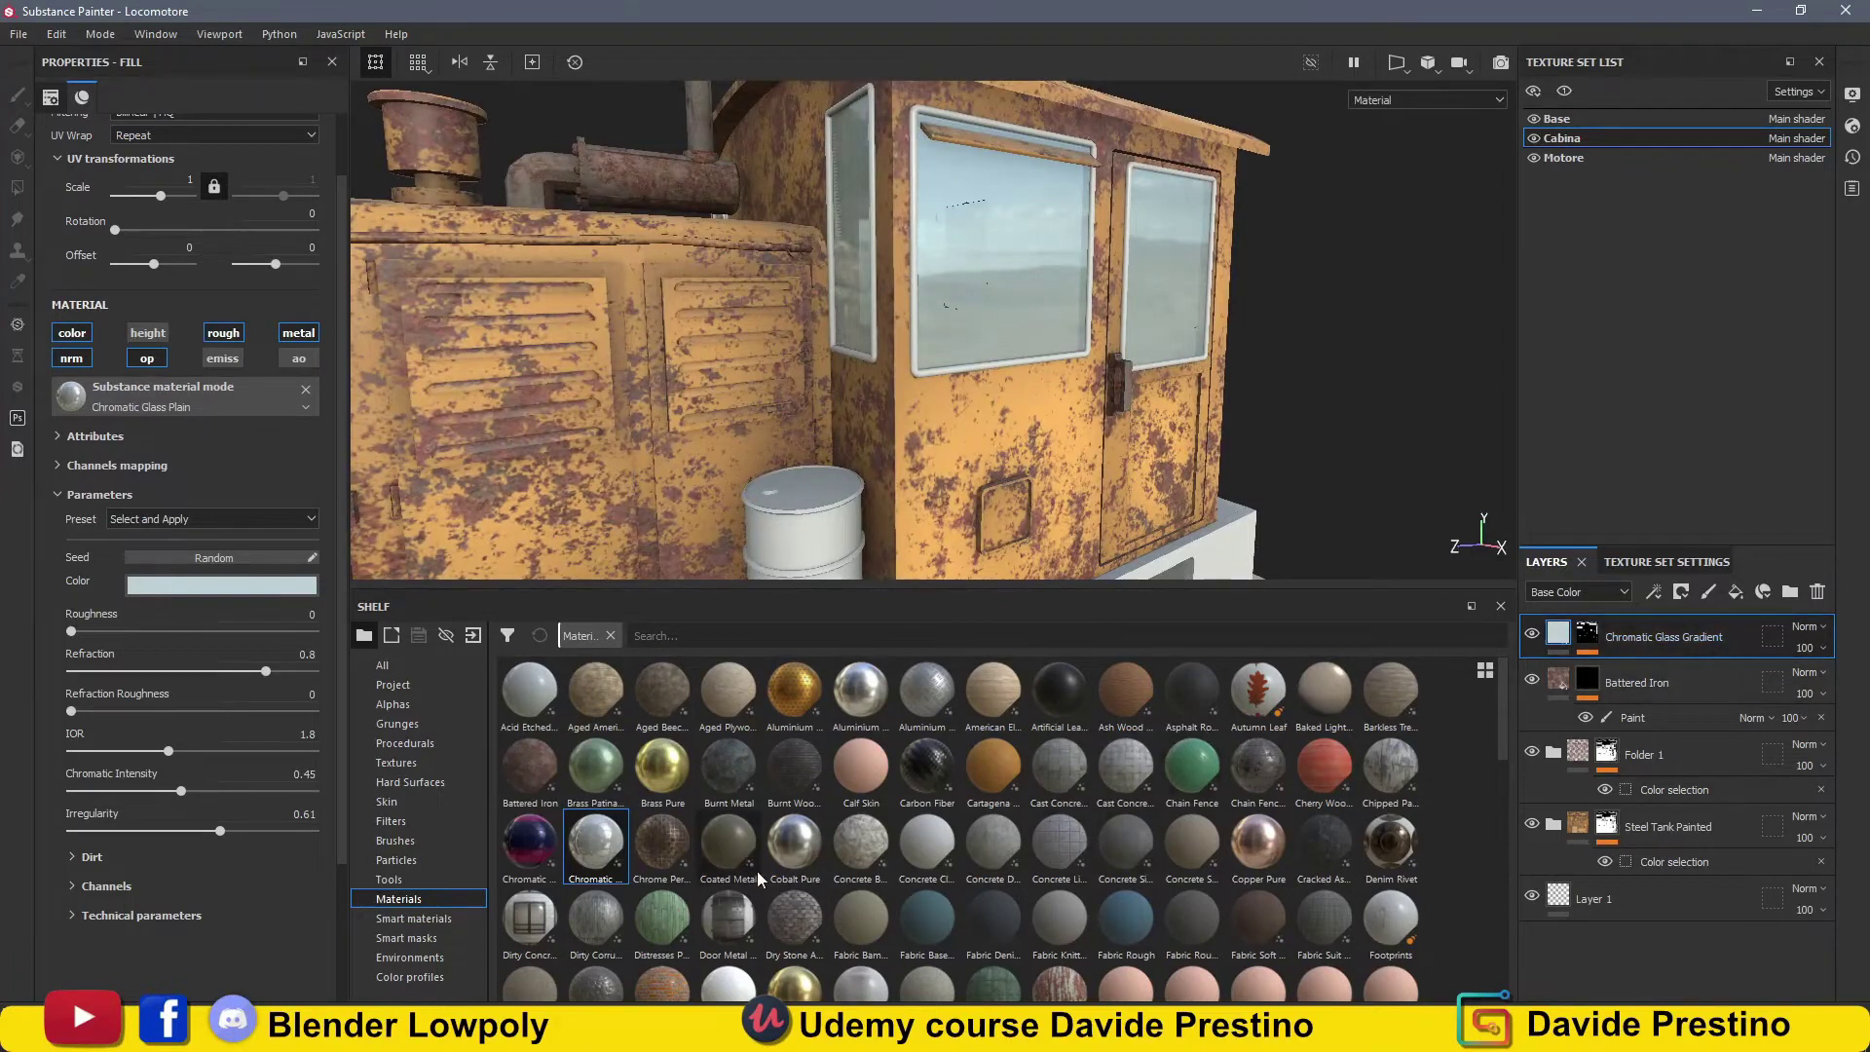
scroll(769, 867, "down", 5)
scroll(877, 881, "down", 5)
Add a Silicone Coat layer with a colour-selection mask picking the window frame IDs.
left_click_drag(592, 818, 1706, 628)
left_click(1756, 688)
left_click(297, 291)
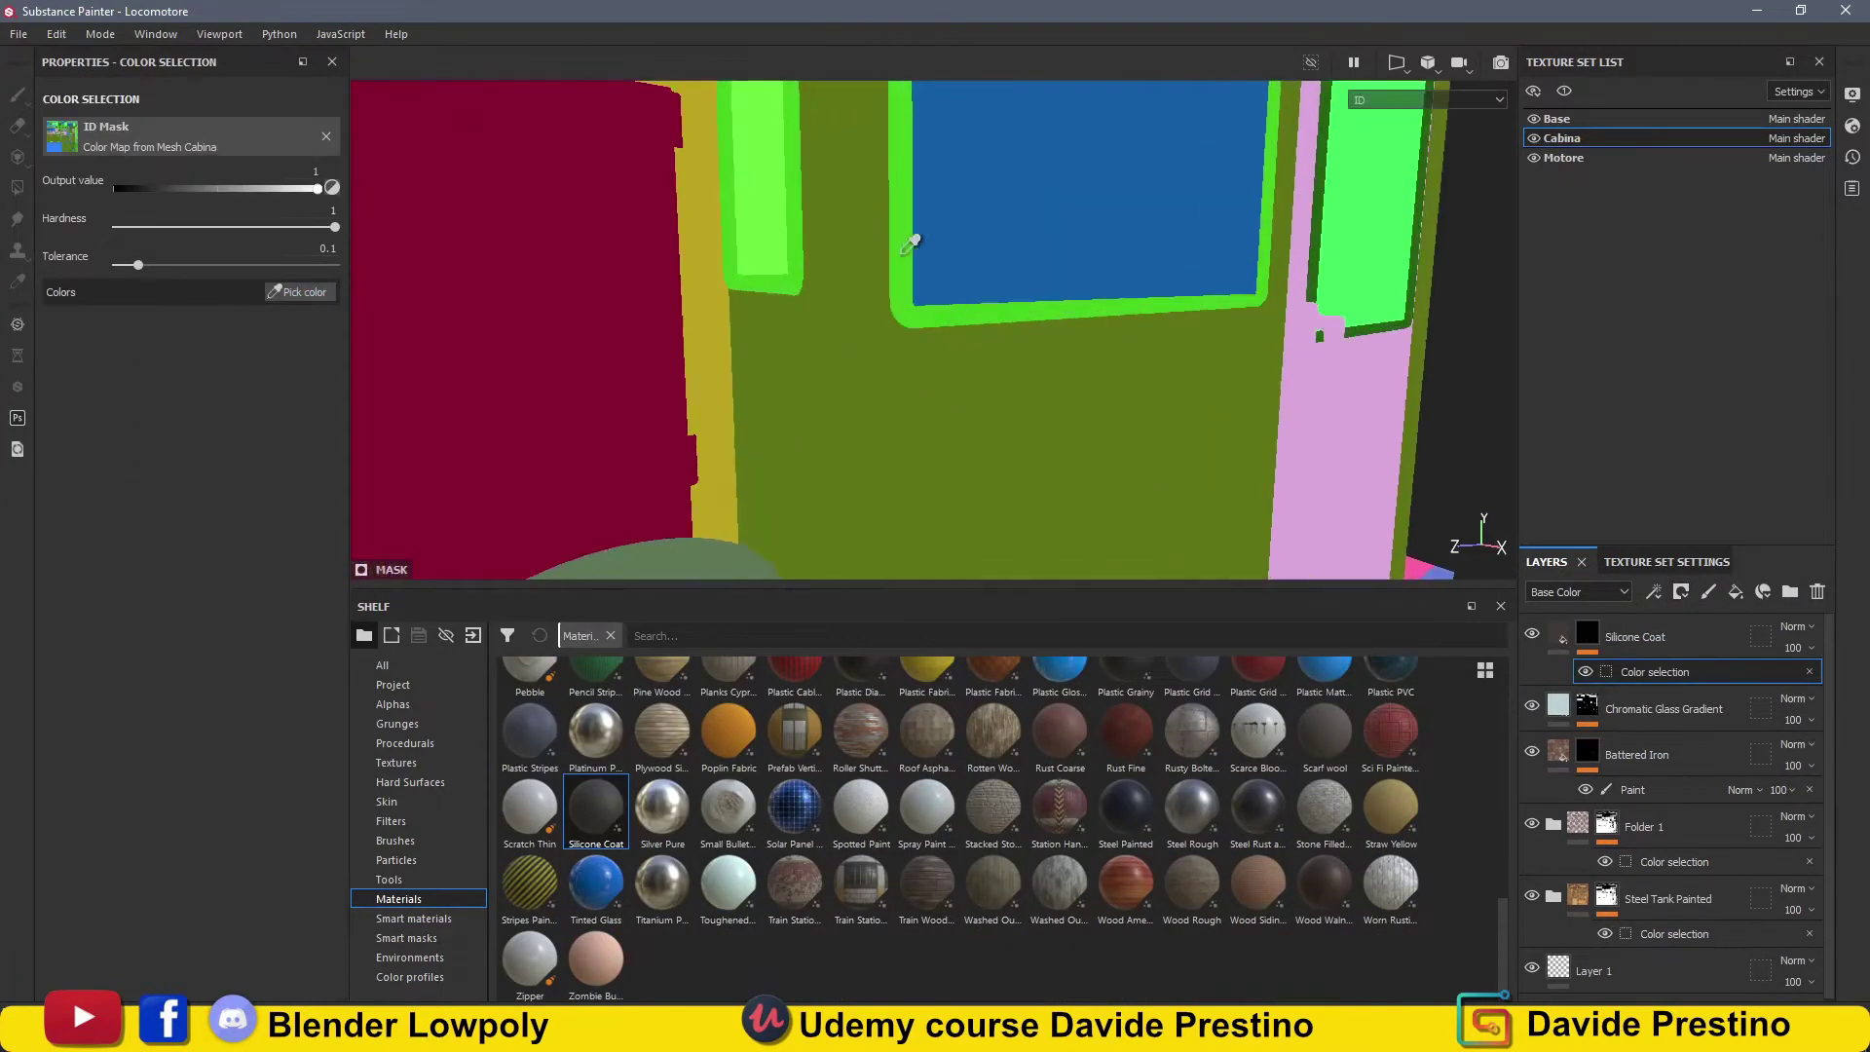
left_click(799, 195)
scroll(804, 424, "up", 5)
left_click(297, 291)
left_click(823, 431)
scroll(823, 431, "down", 5)
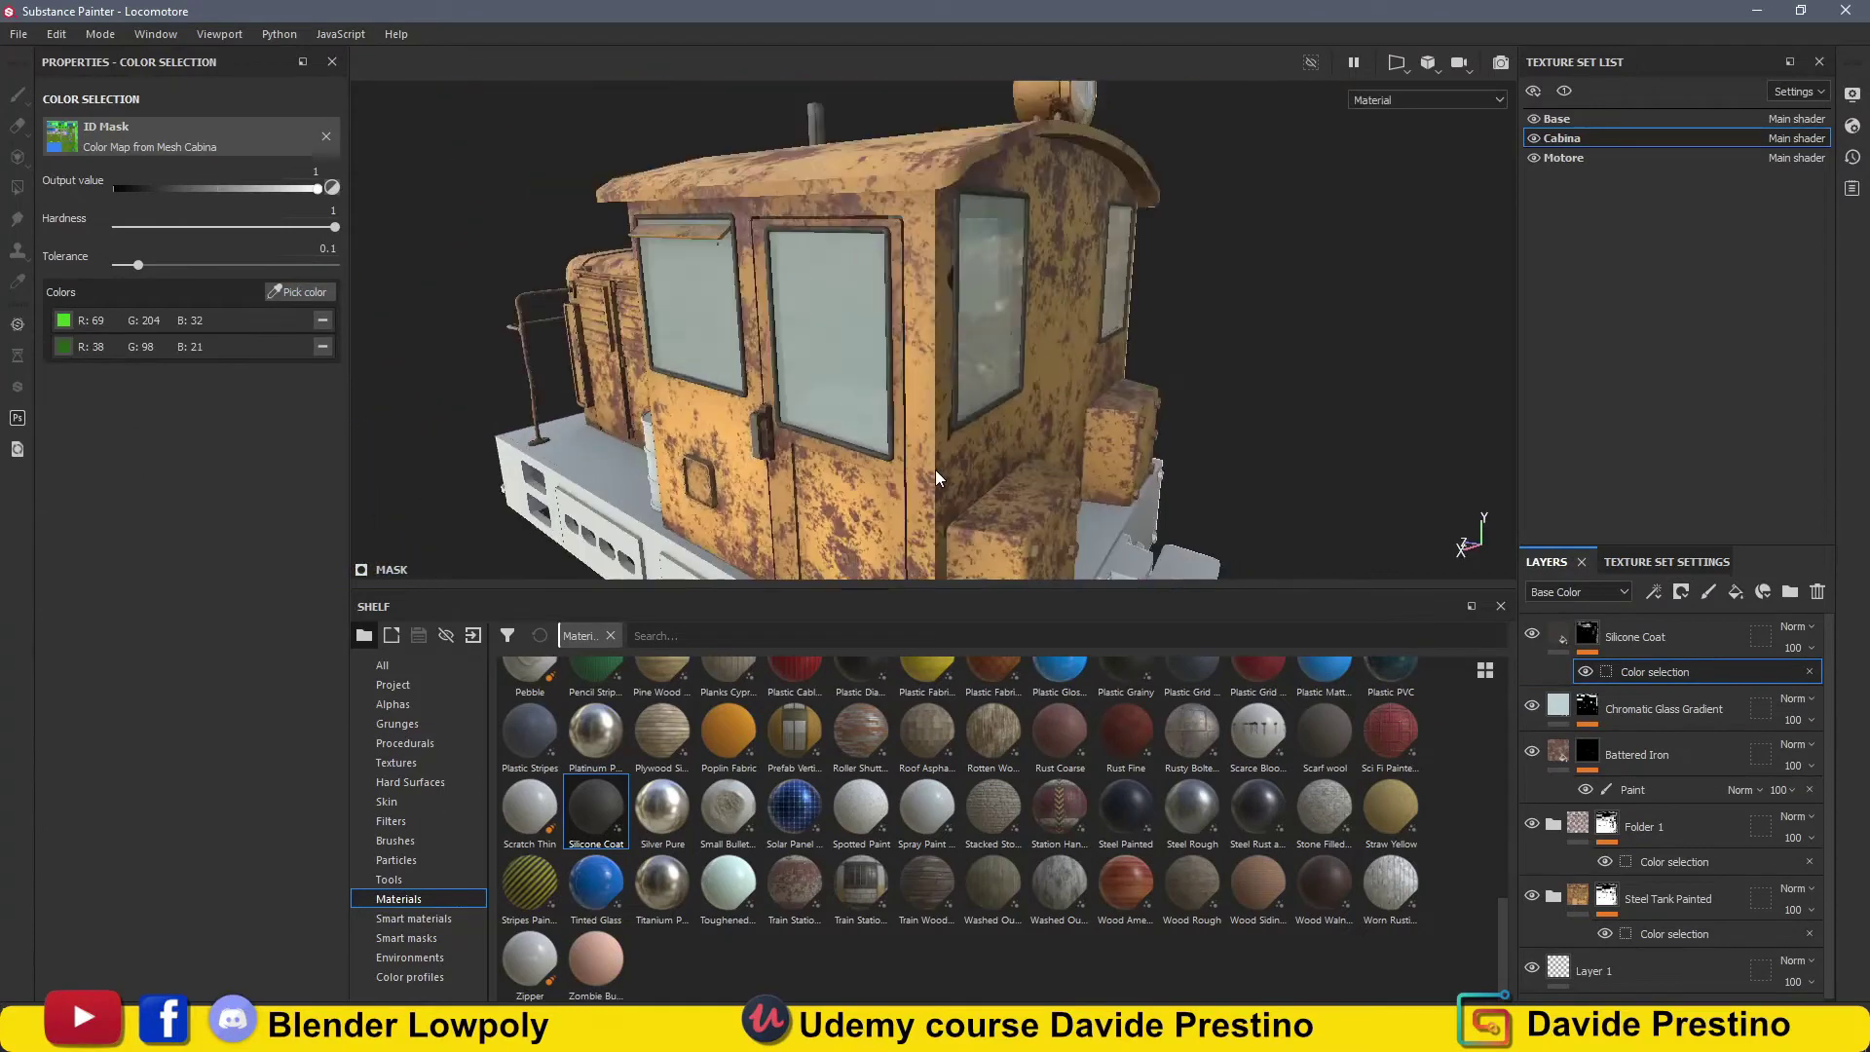
mouse_move(823, 431)
left_mouse_down("alt")
mouse_move(1220, 441)
mouse_move(1108, 337)
left_mouse_up("alt")
scroll(1220, 440, "down", 5)
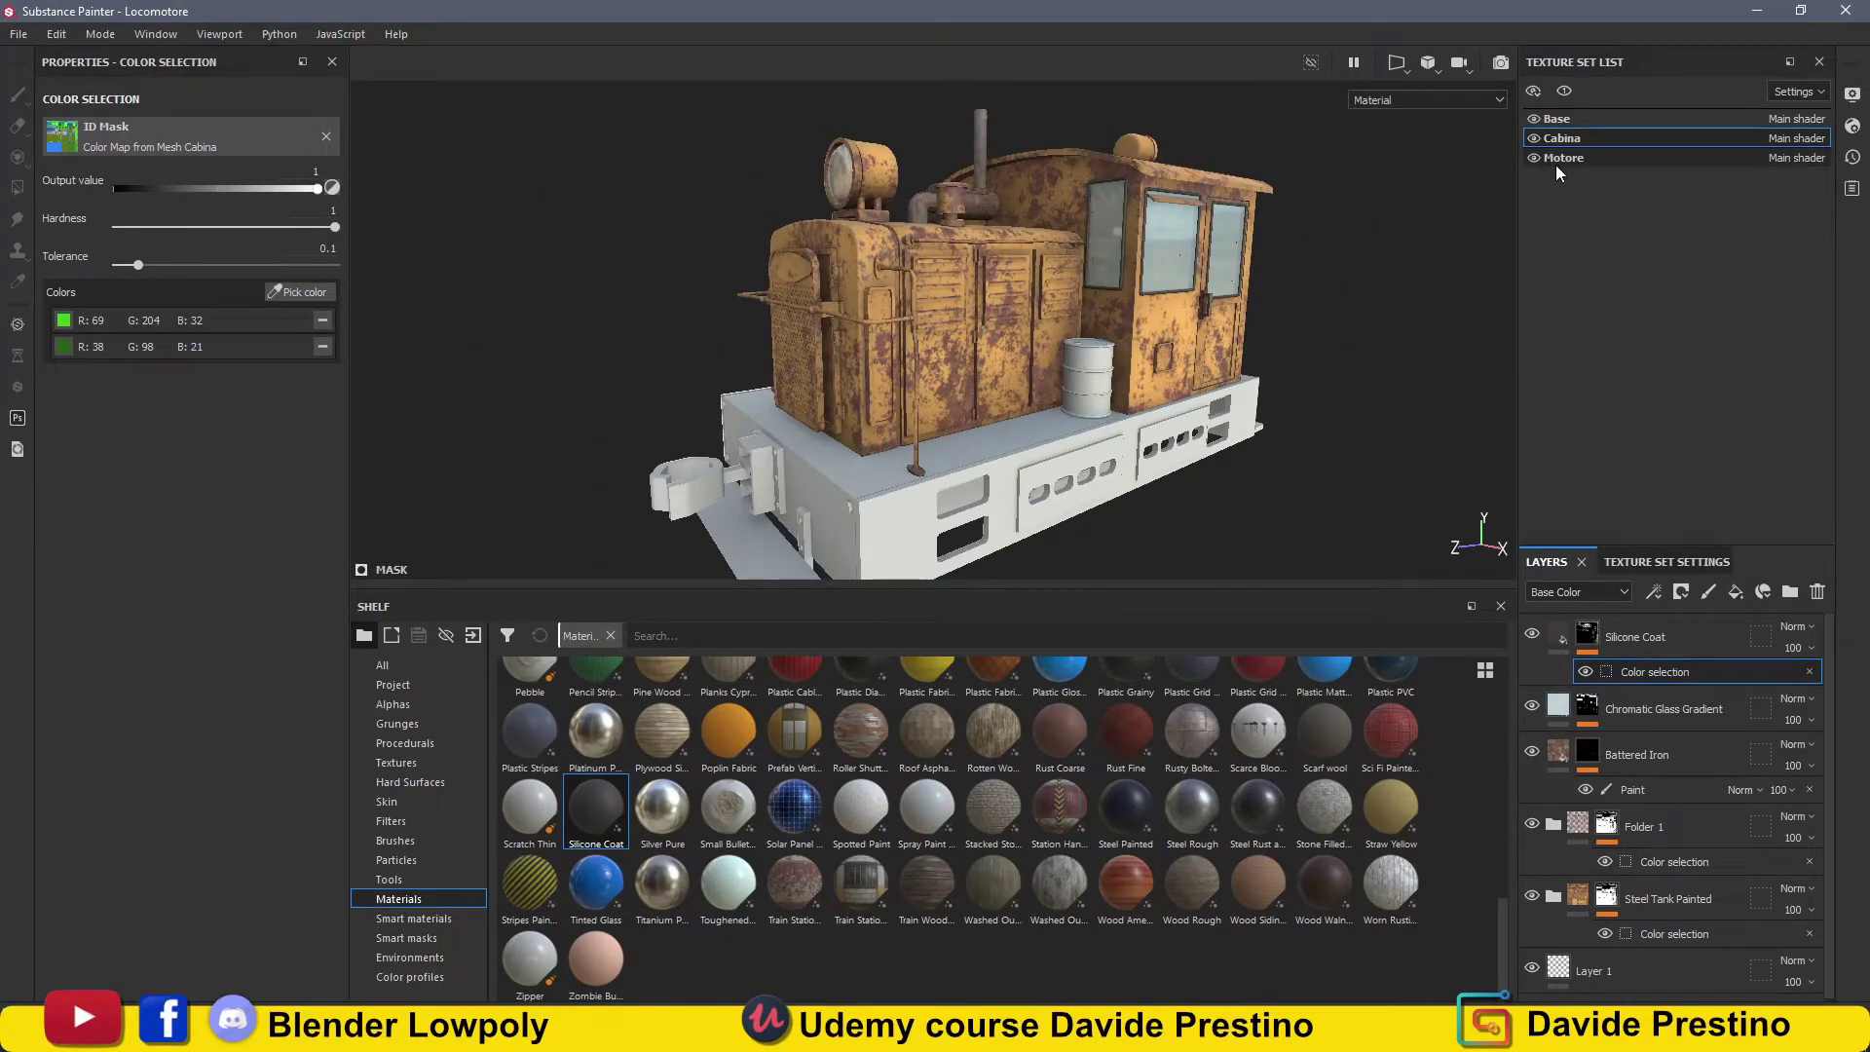
Switch to the Base texture set, trial the Steel Ruined smart material, then delete it.
left_click(1556, 118)
left_click_drag(1346, 391, 1284, 445, "alt")
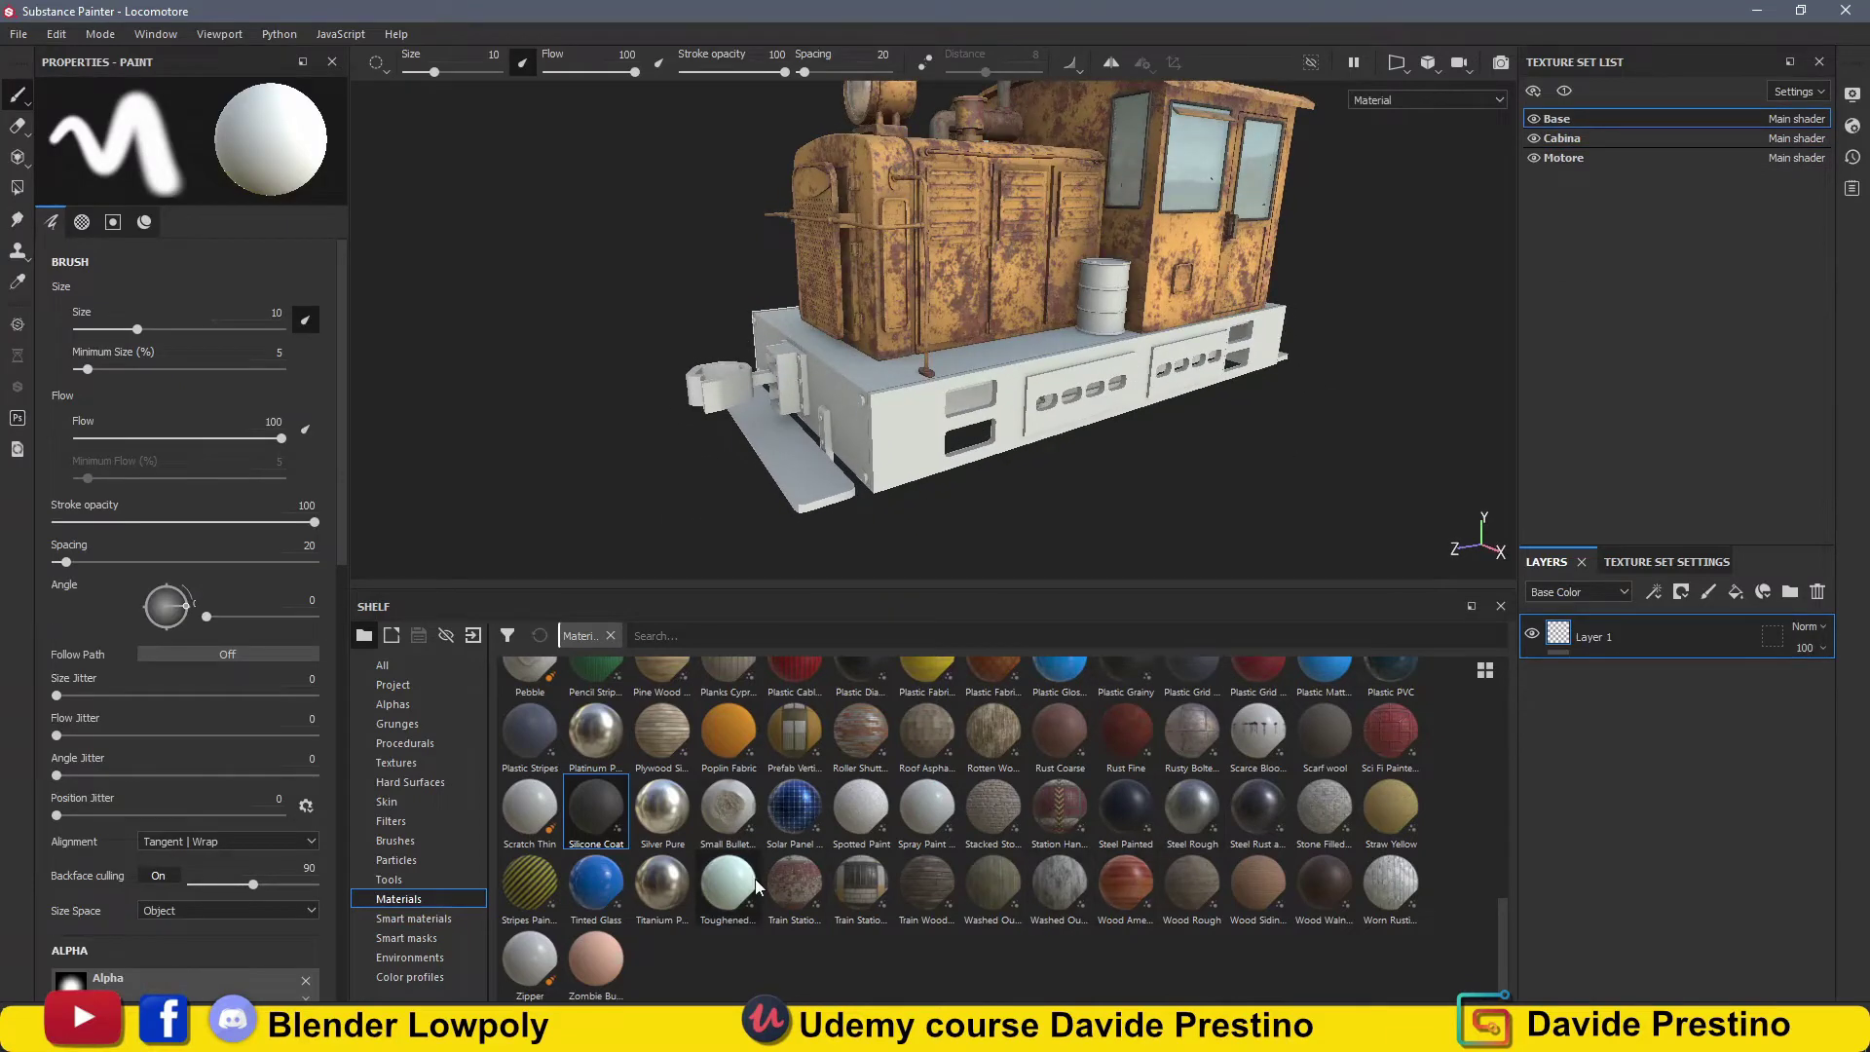
left_click(414, 919)
mouse_move(926, 915)
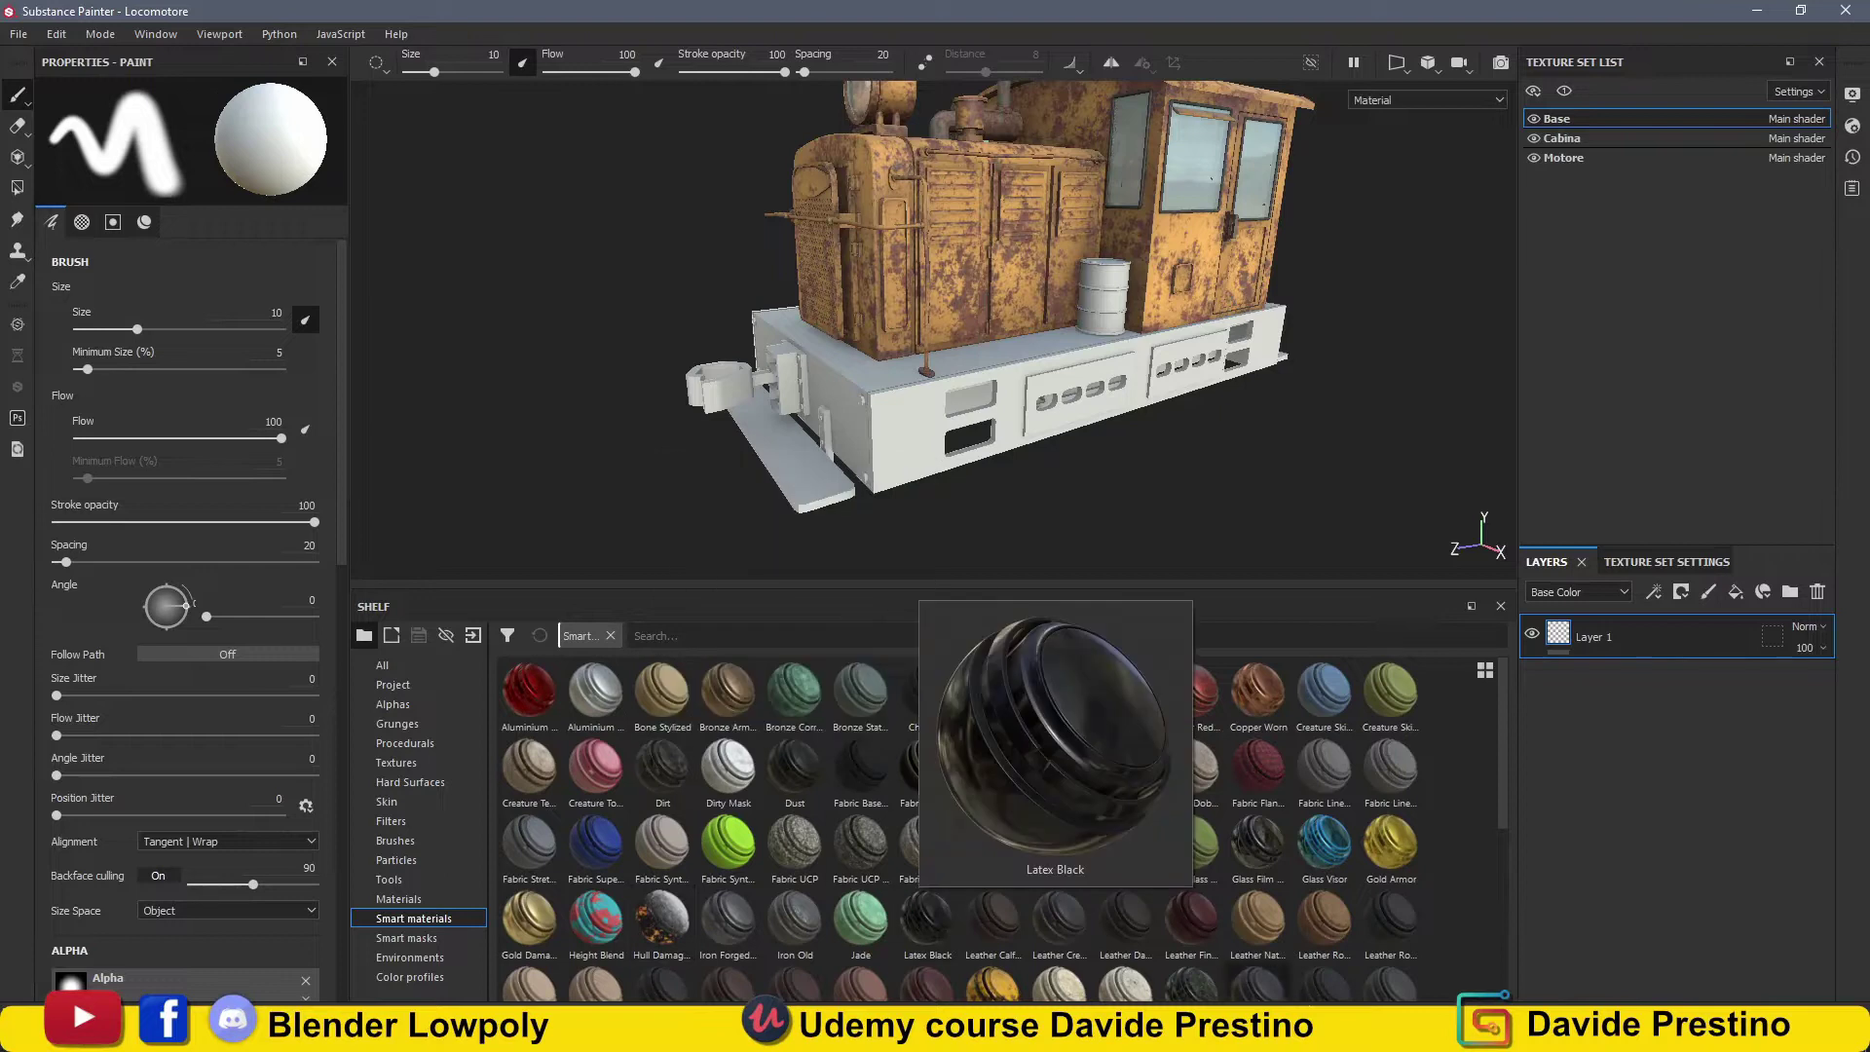
scroll(1446, 916, "down", 3)
scroll(1275, 927, "down", 2)
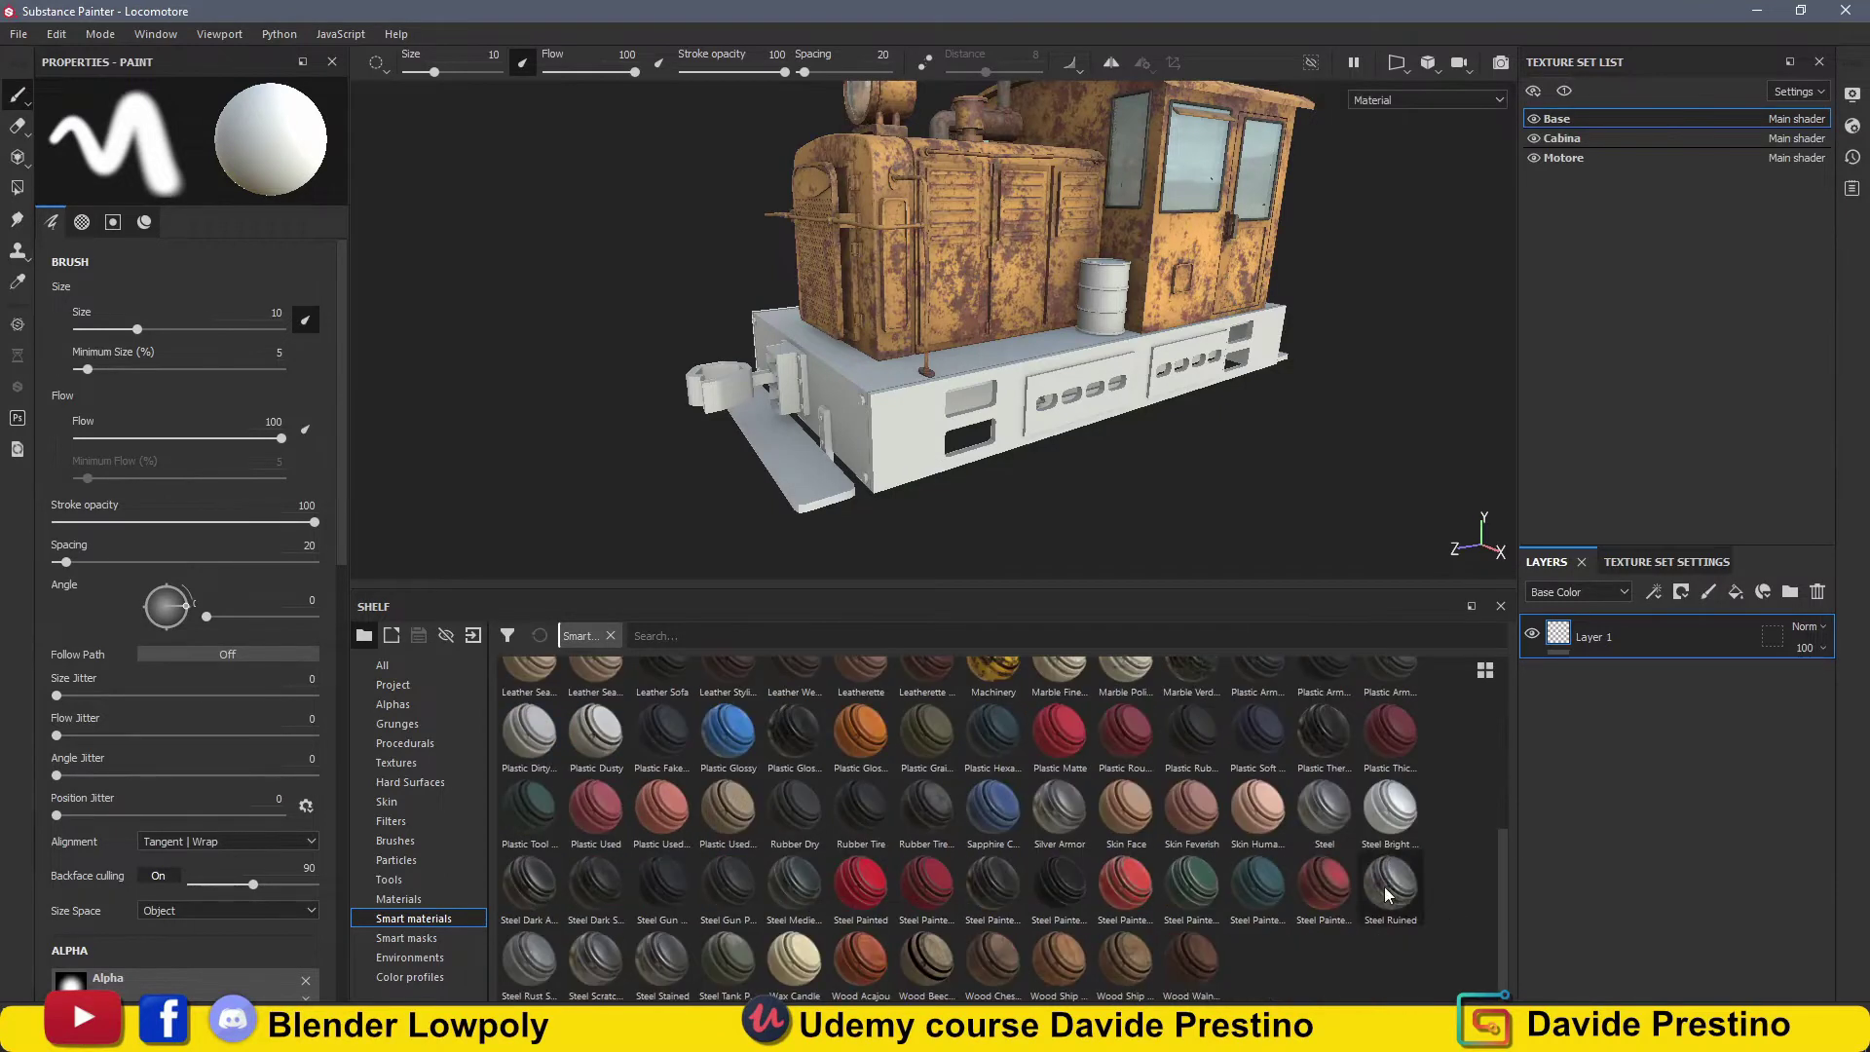
left_click_drag(1396, 894, 1656, 643)
left_click_drag(1379, 736, 1161, 417, "alt")
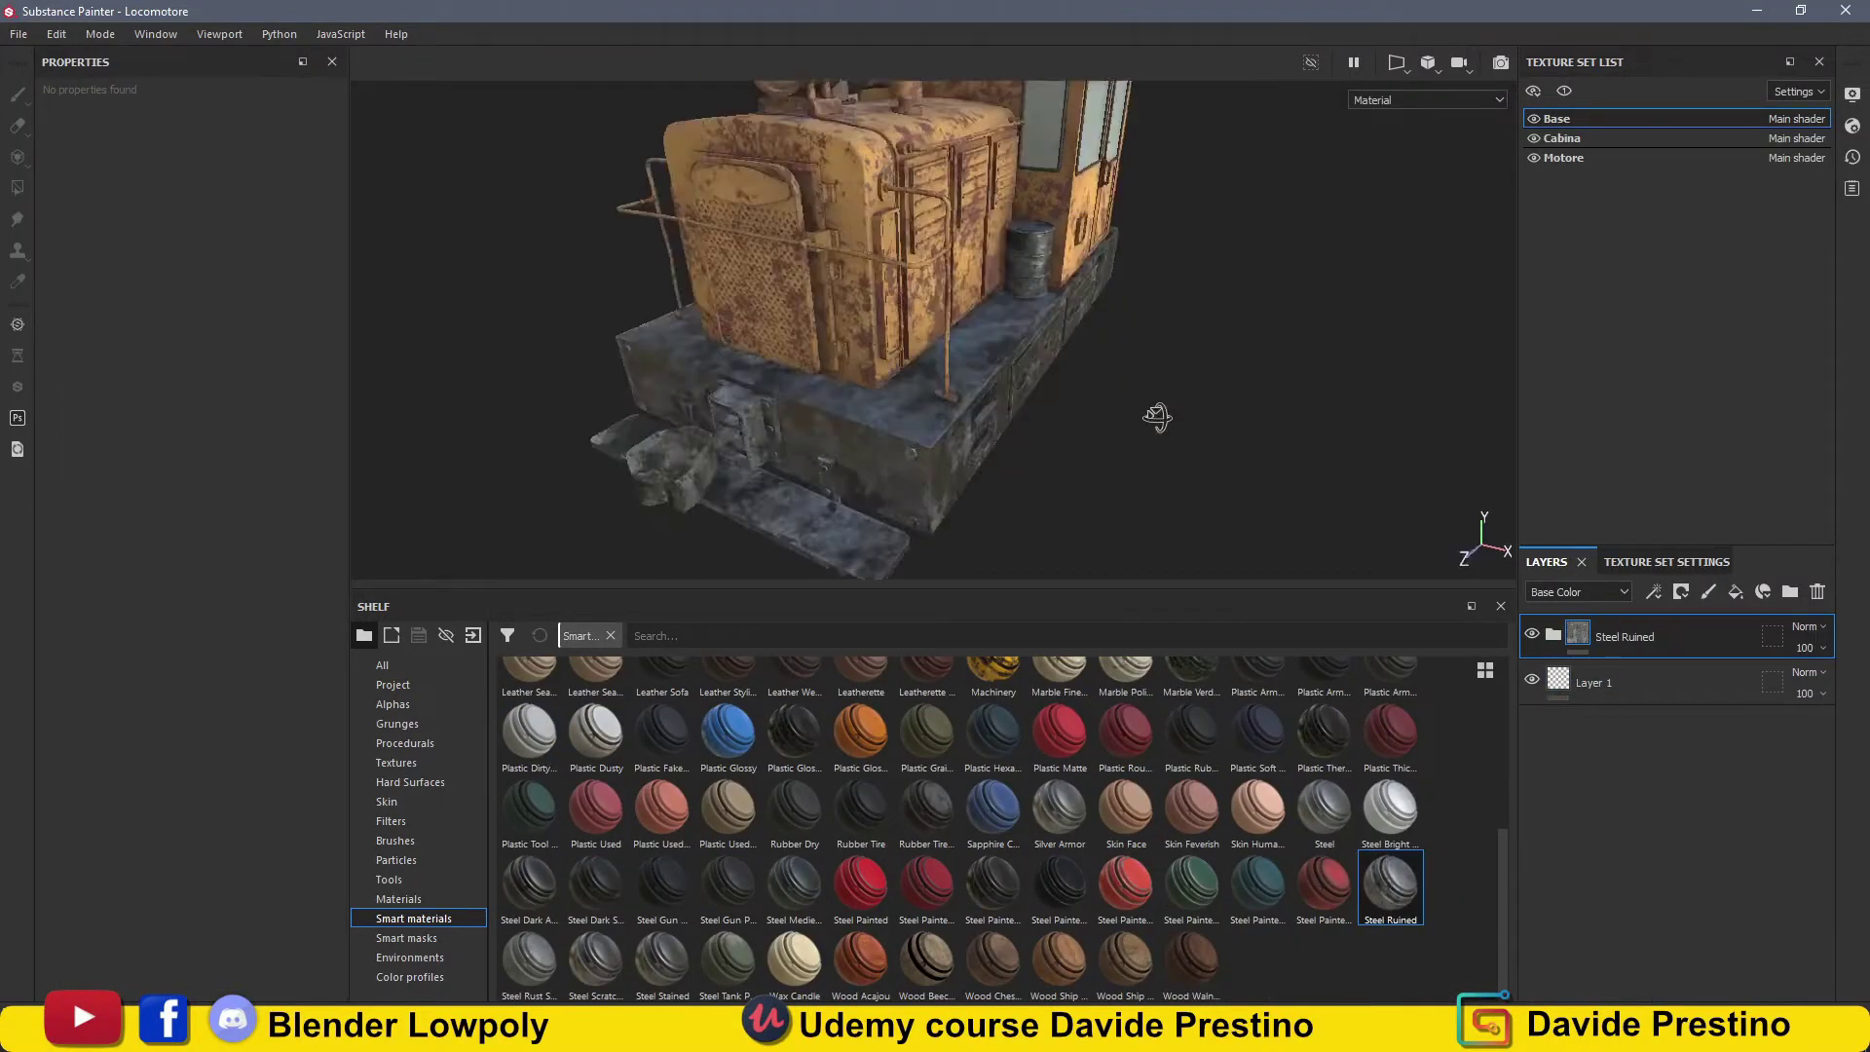
scroll(914, 466, "up", 3)
mouse_move(913, 466)
left_mouse_down("alt")
mouse_move(618, 459)
mouse_move(654, 422)
mouse_move(1273, 409)
mouse_move(1004, 425)
mouse_move(1218, 429)
left_mouse_up("alt")
scroll(654, 422, "down", 5)
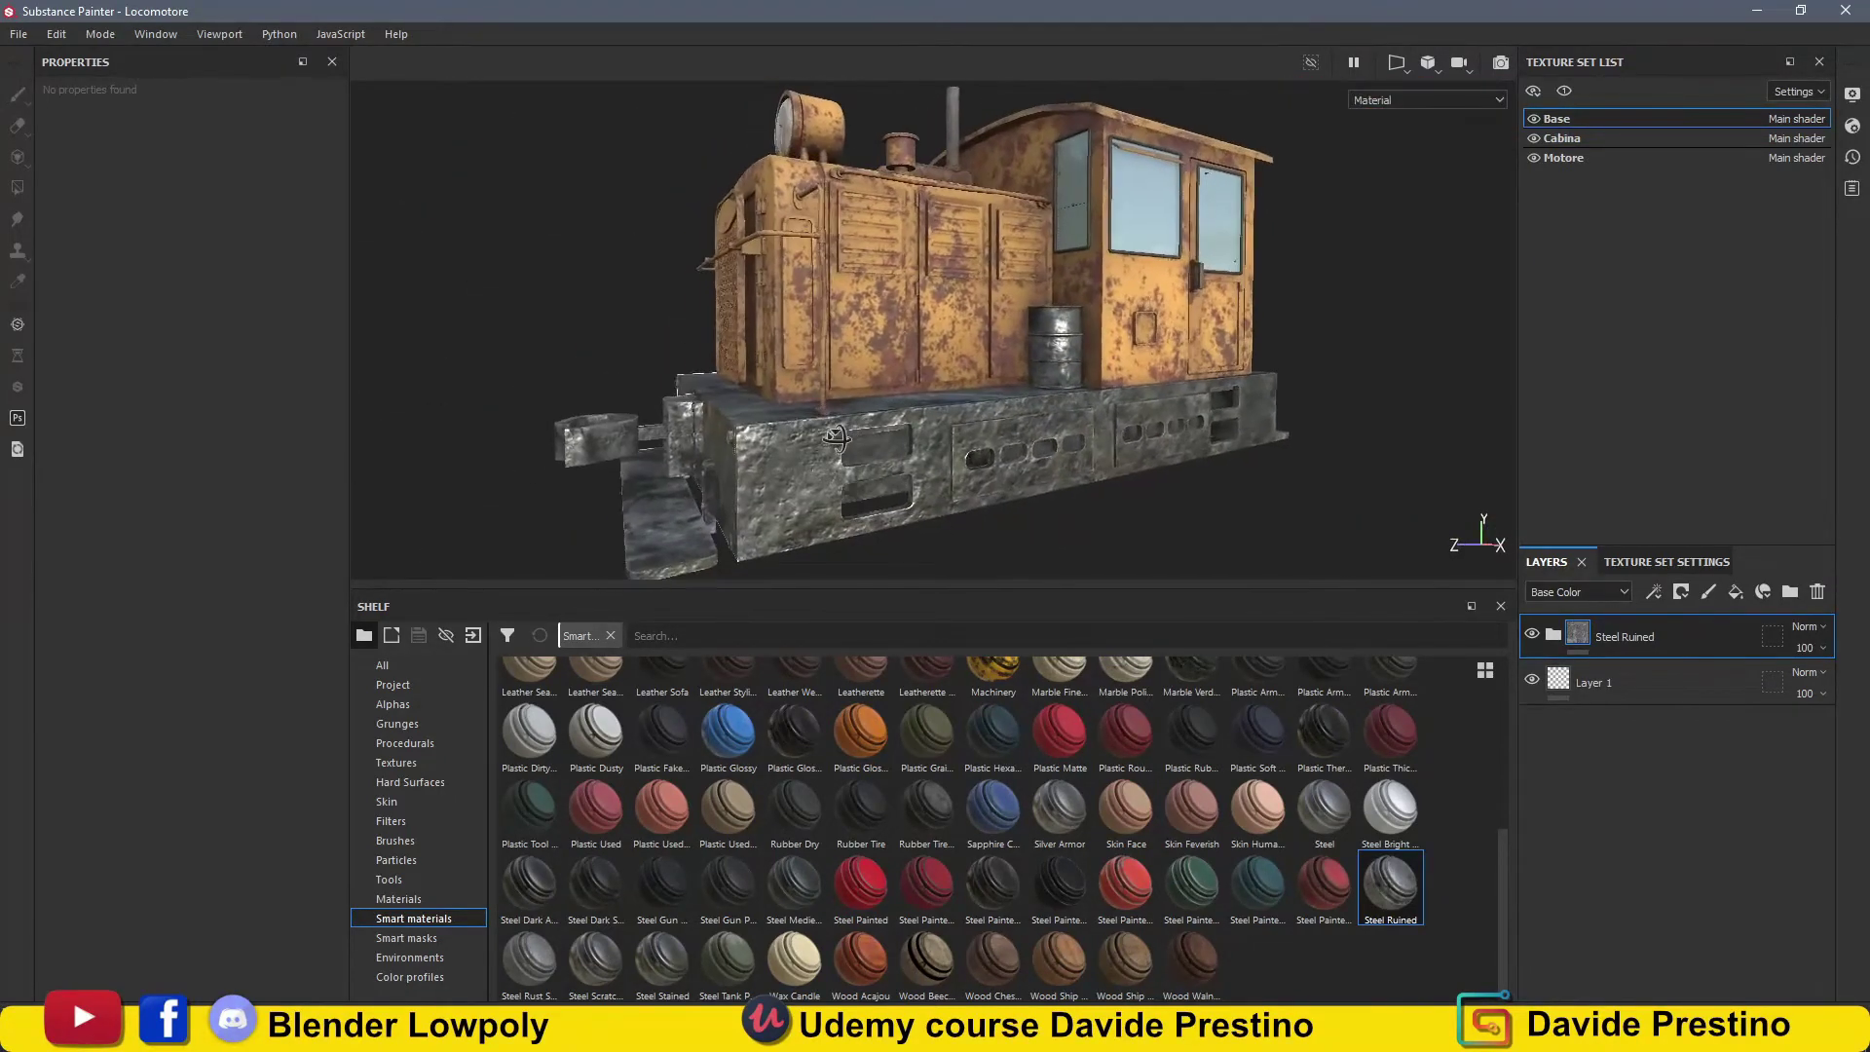
key("Delete")
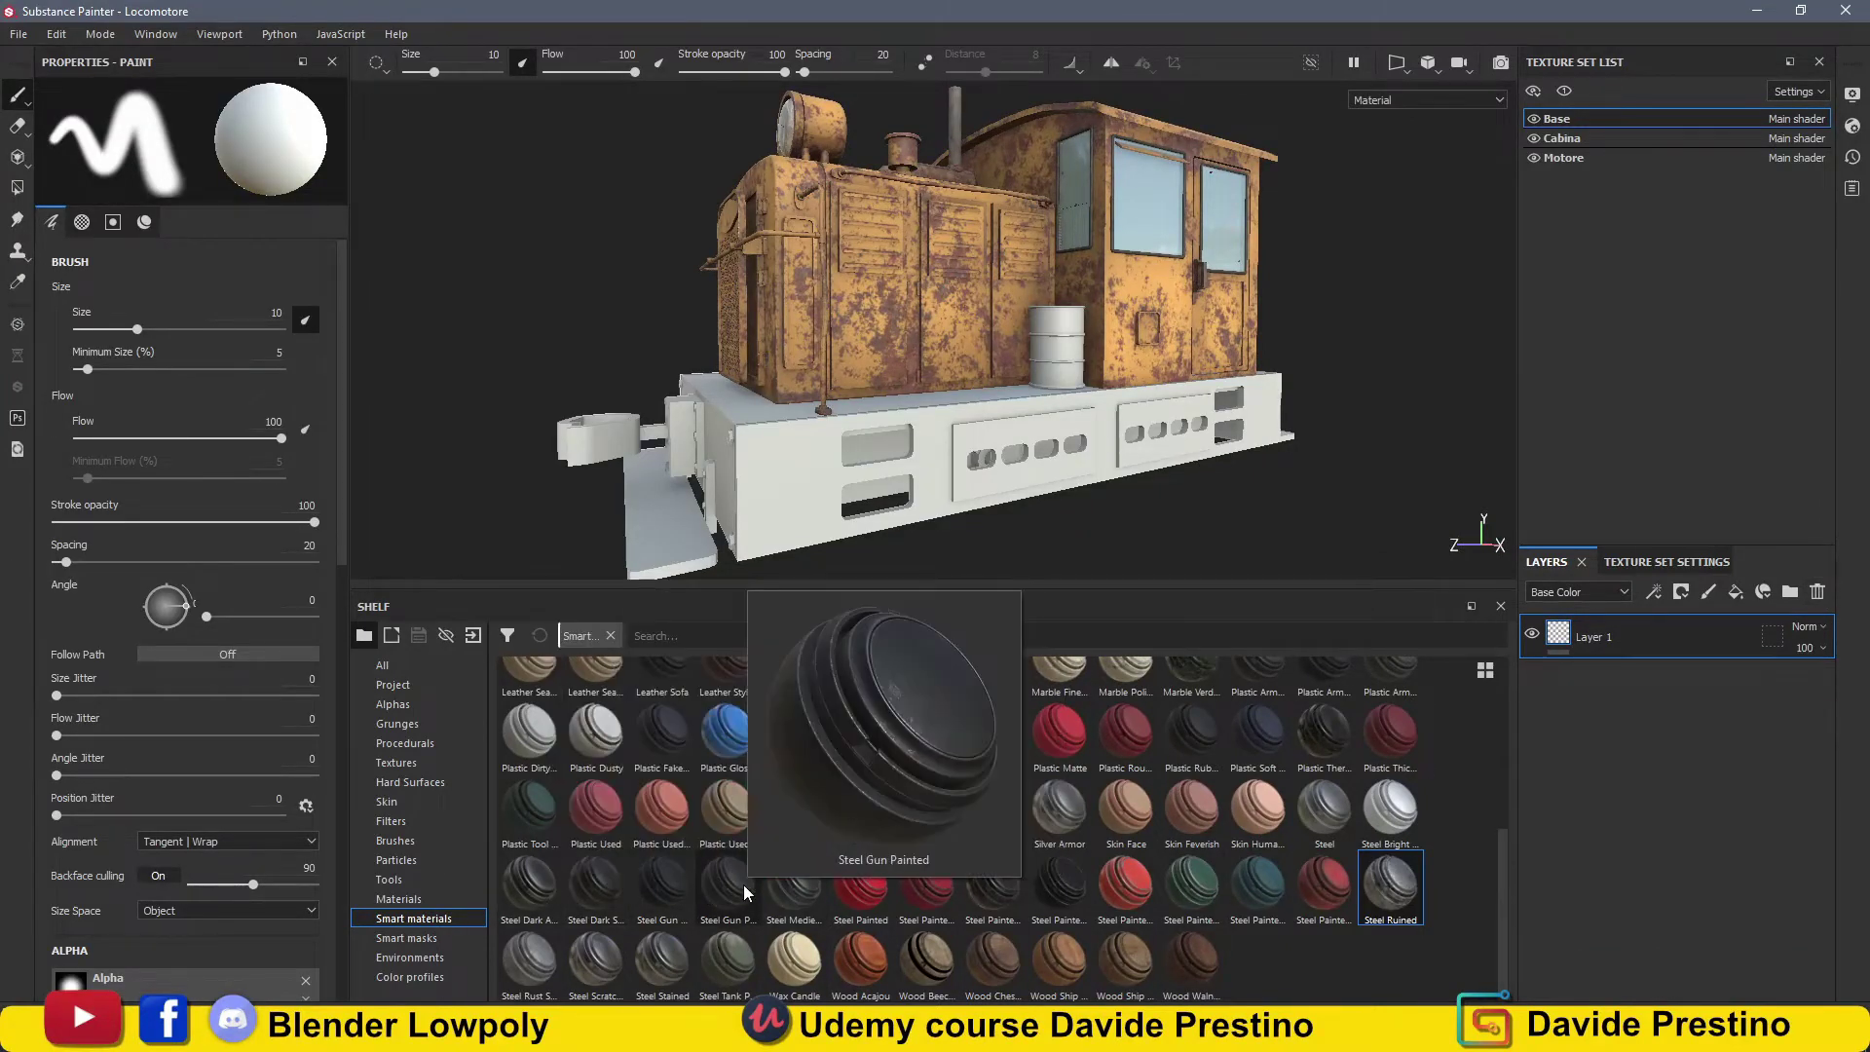
Add a Steel Gun Matte smart material layer with a colour-selection mask.
left_click_drag(661, 885, 1582, 635)
left_click_drag(1243, 482, 889, 480, "alt")
left_click(1680, 591)
left_click(1756, 689)
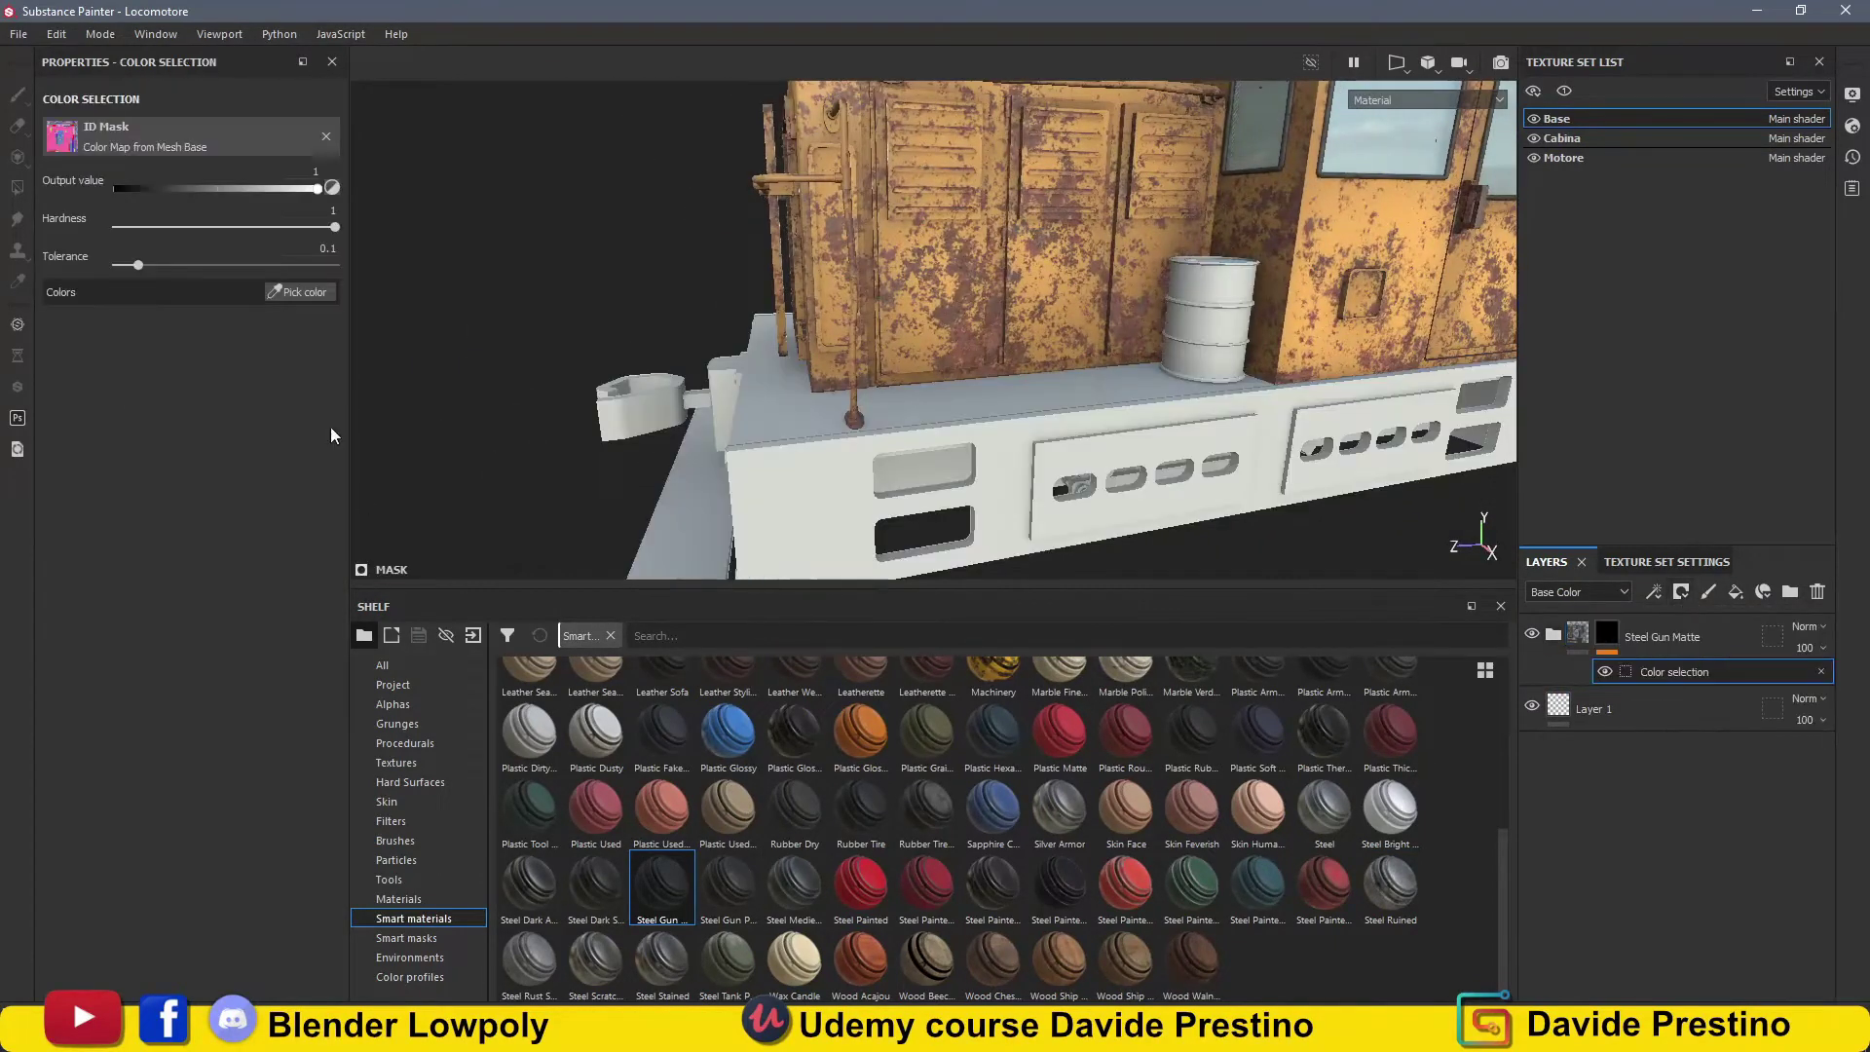
left_click_drag(497, 390, 304, 297, "alt")
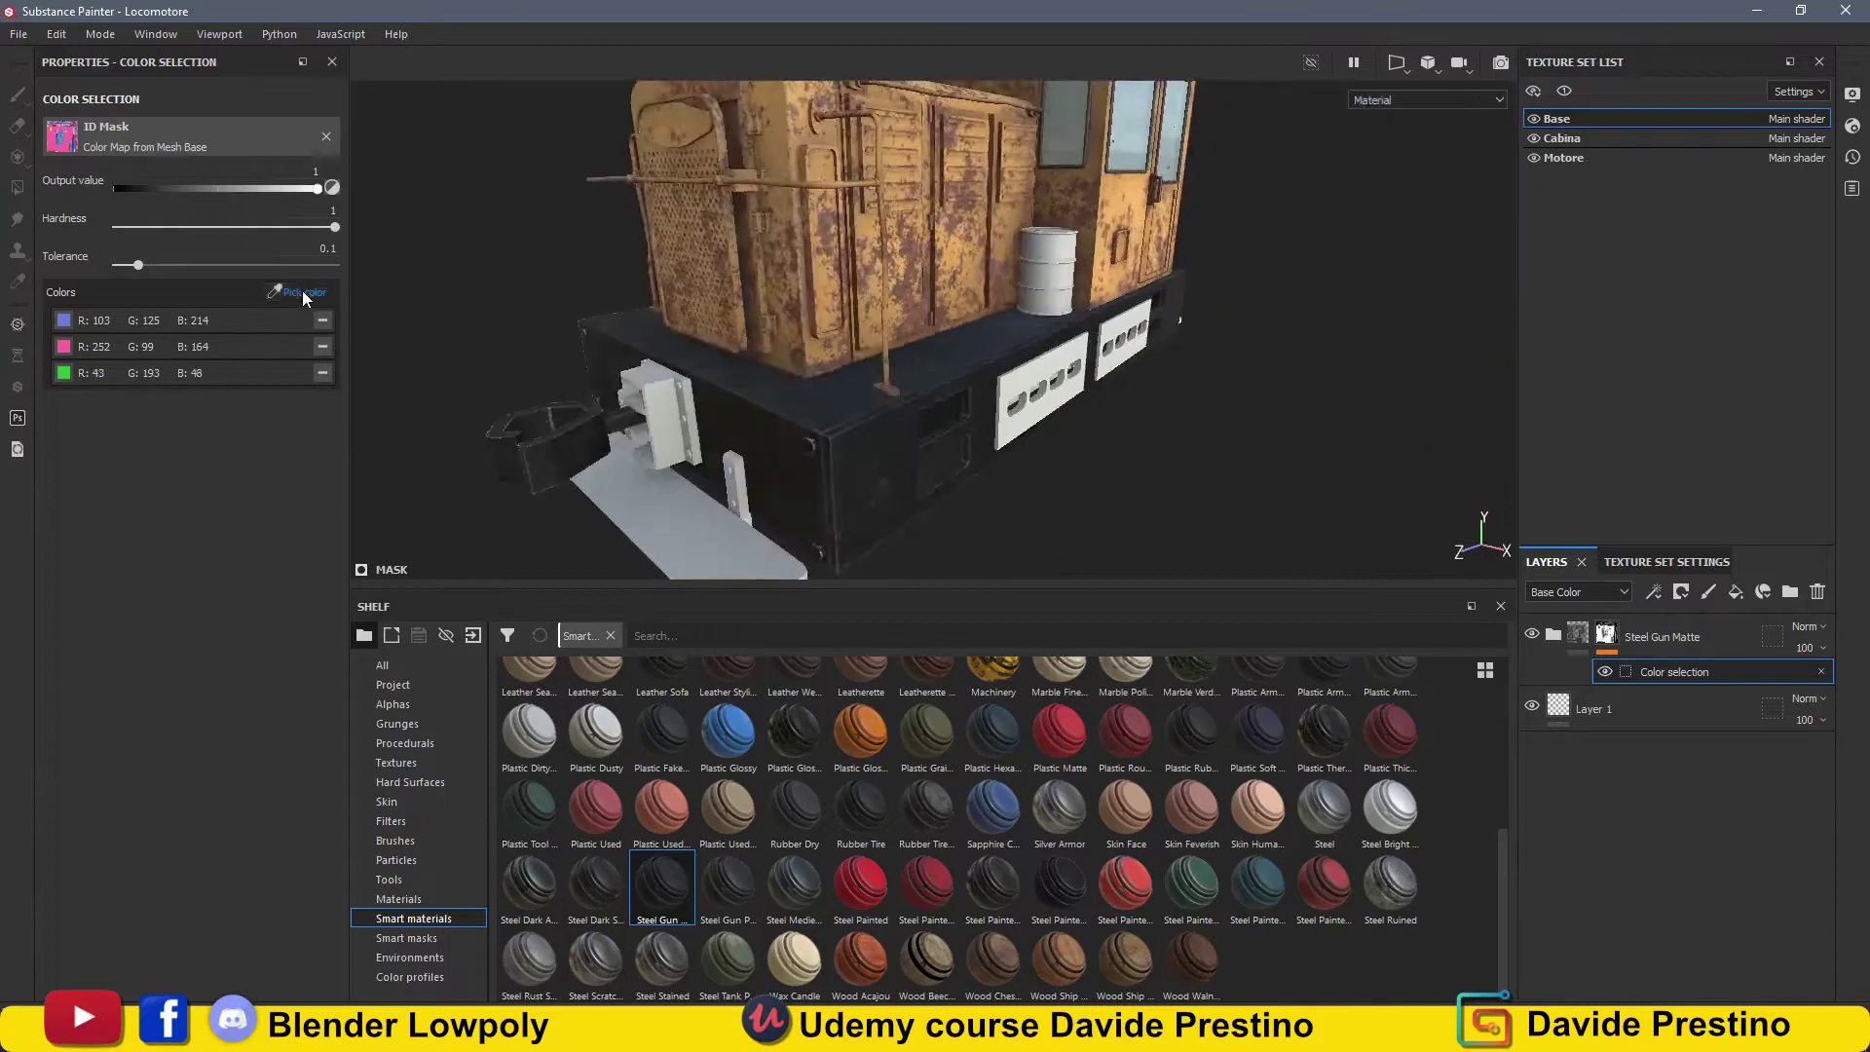
Pick all the base parts' ID colours for the Steel Gun Matte mask.
left_click(298, 293)
left_click(779, 380)
left_click(1081, 439)
left_click(831, 502)
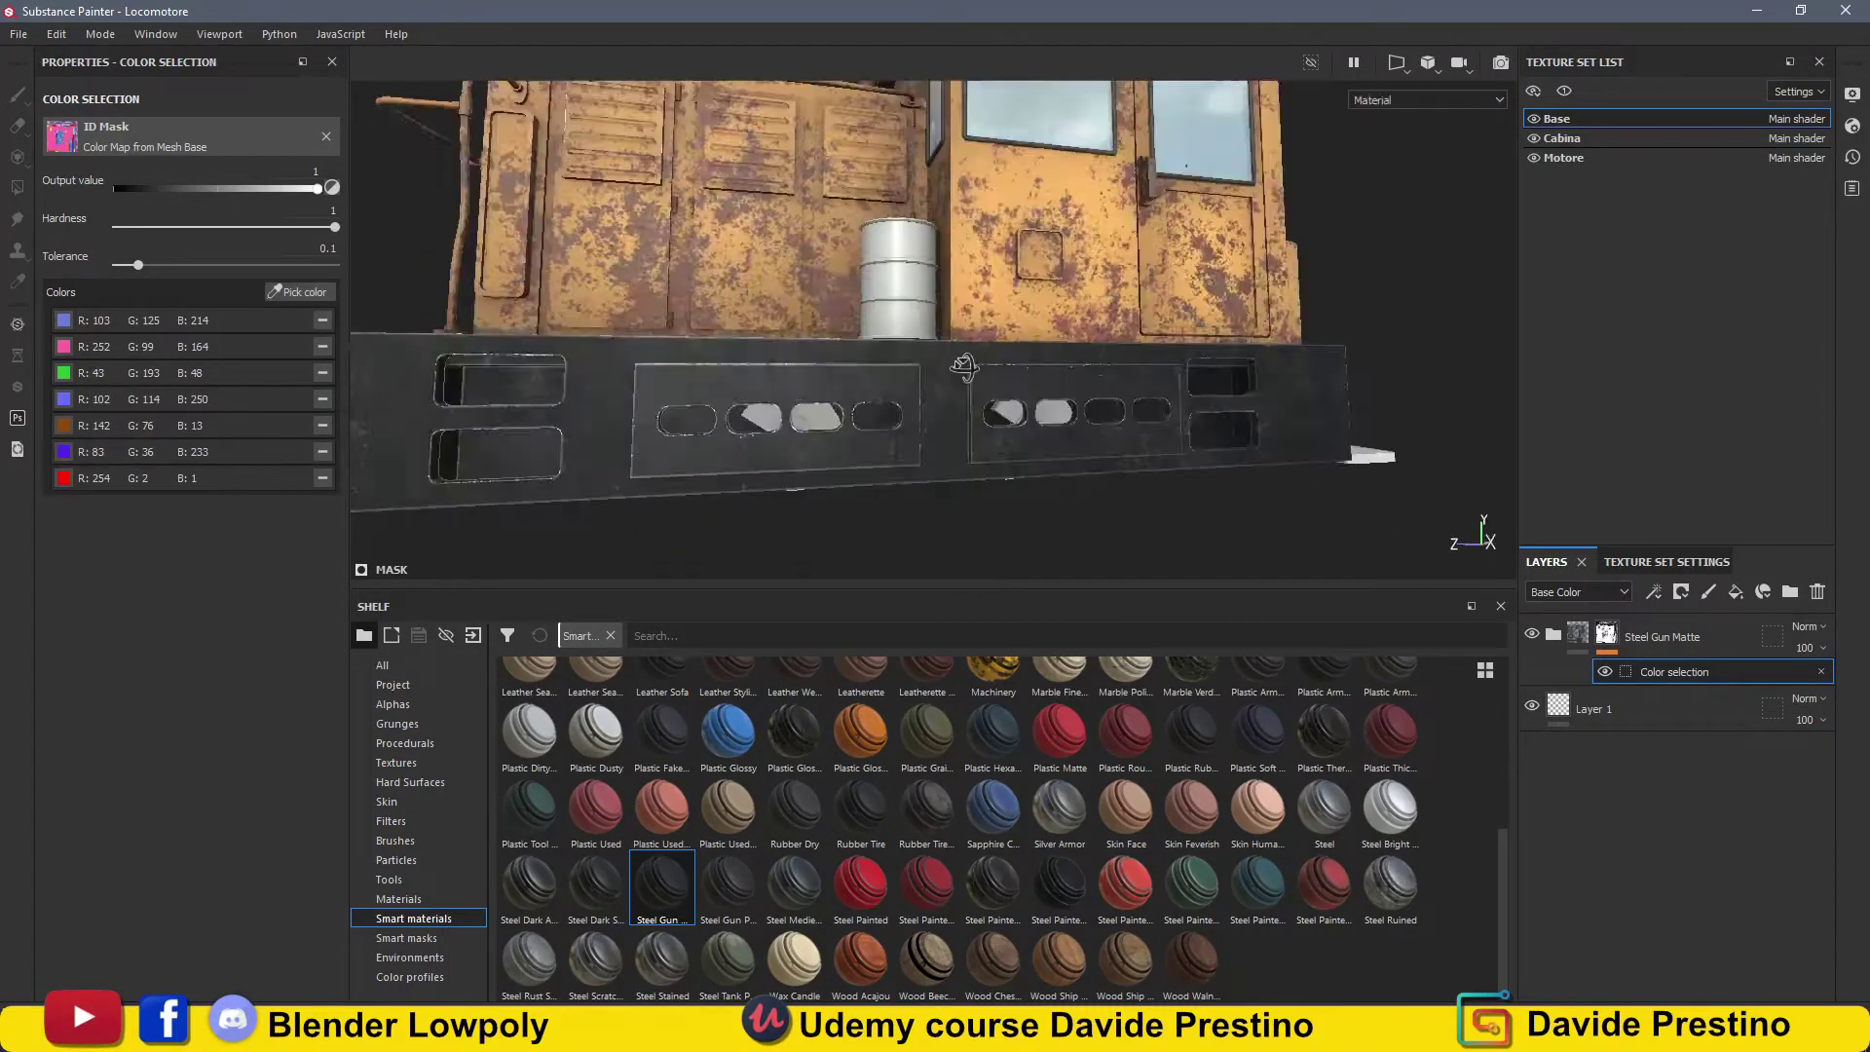
left_click(830, 502)
left_click(771, 550)
left_click_drag(771, 550, 1130, 305, "alt")
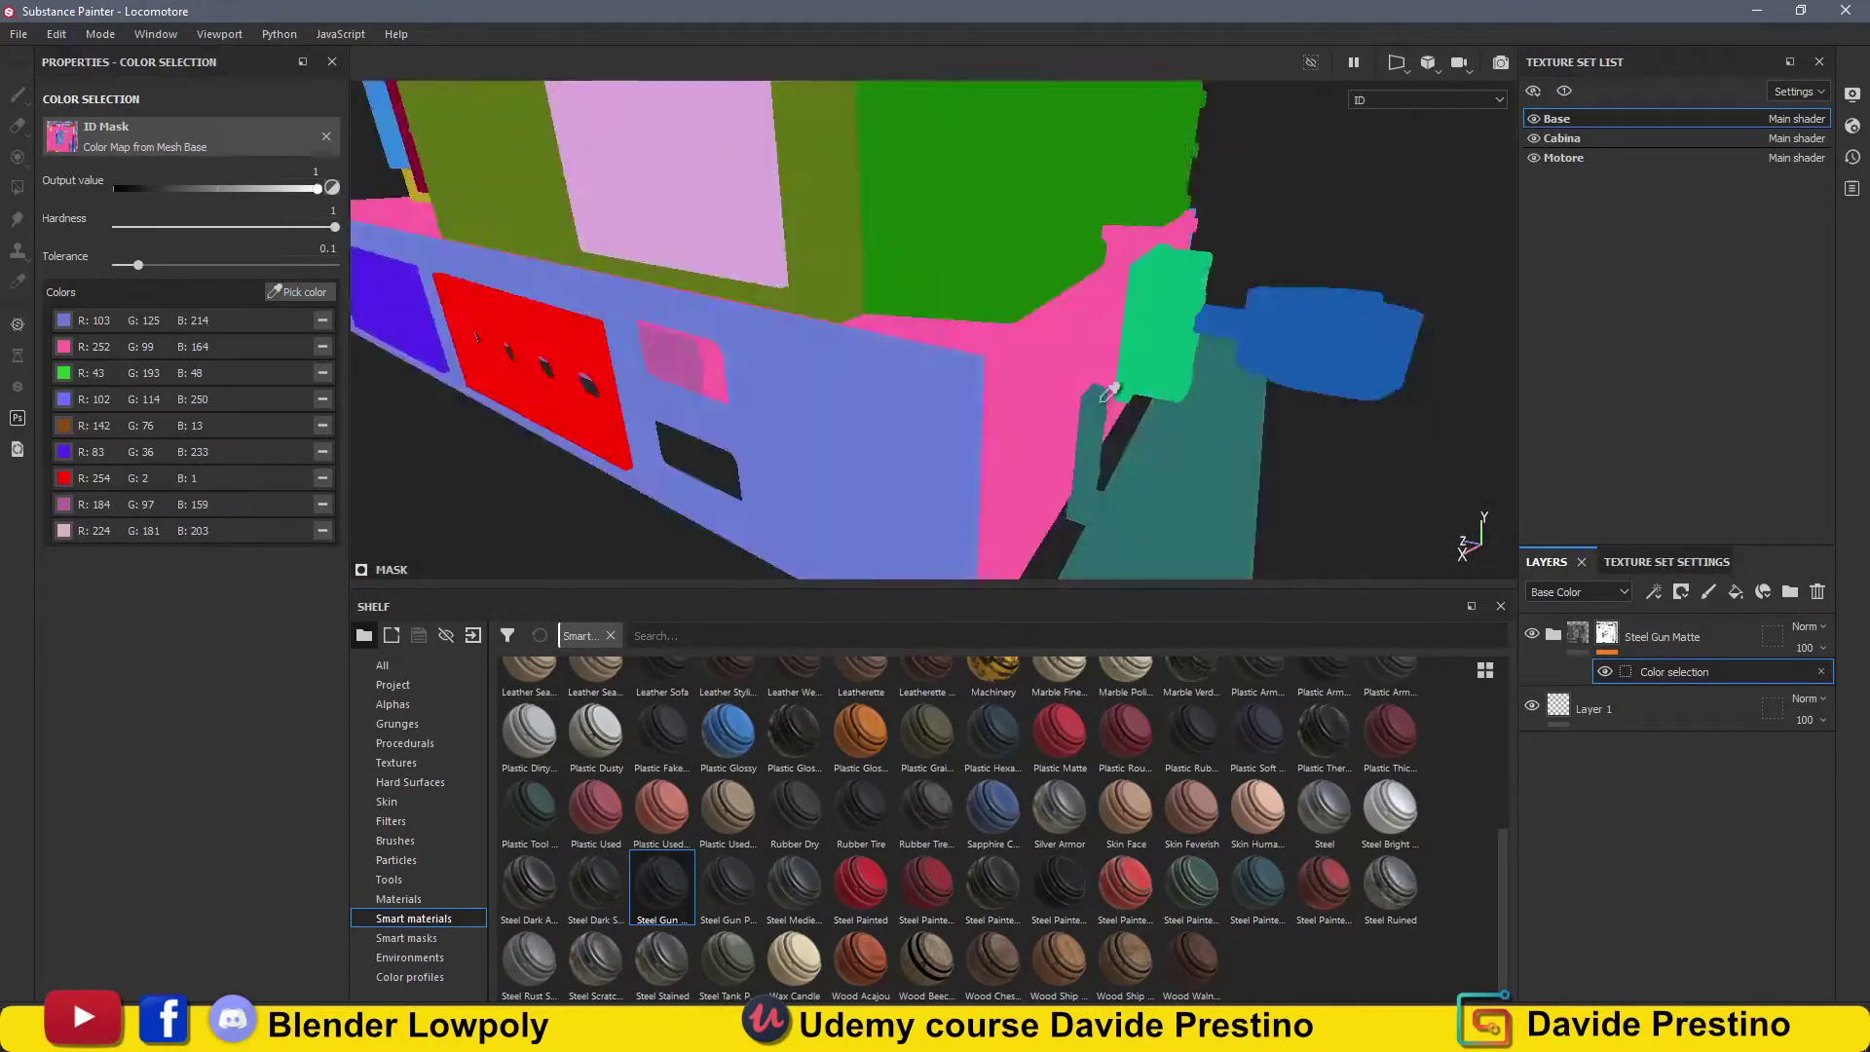
left_click(1168, 458)
left_click(1130, 305)
left_click(1334, 341)
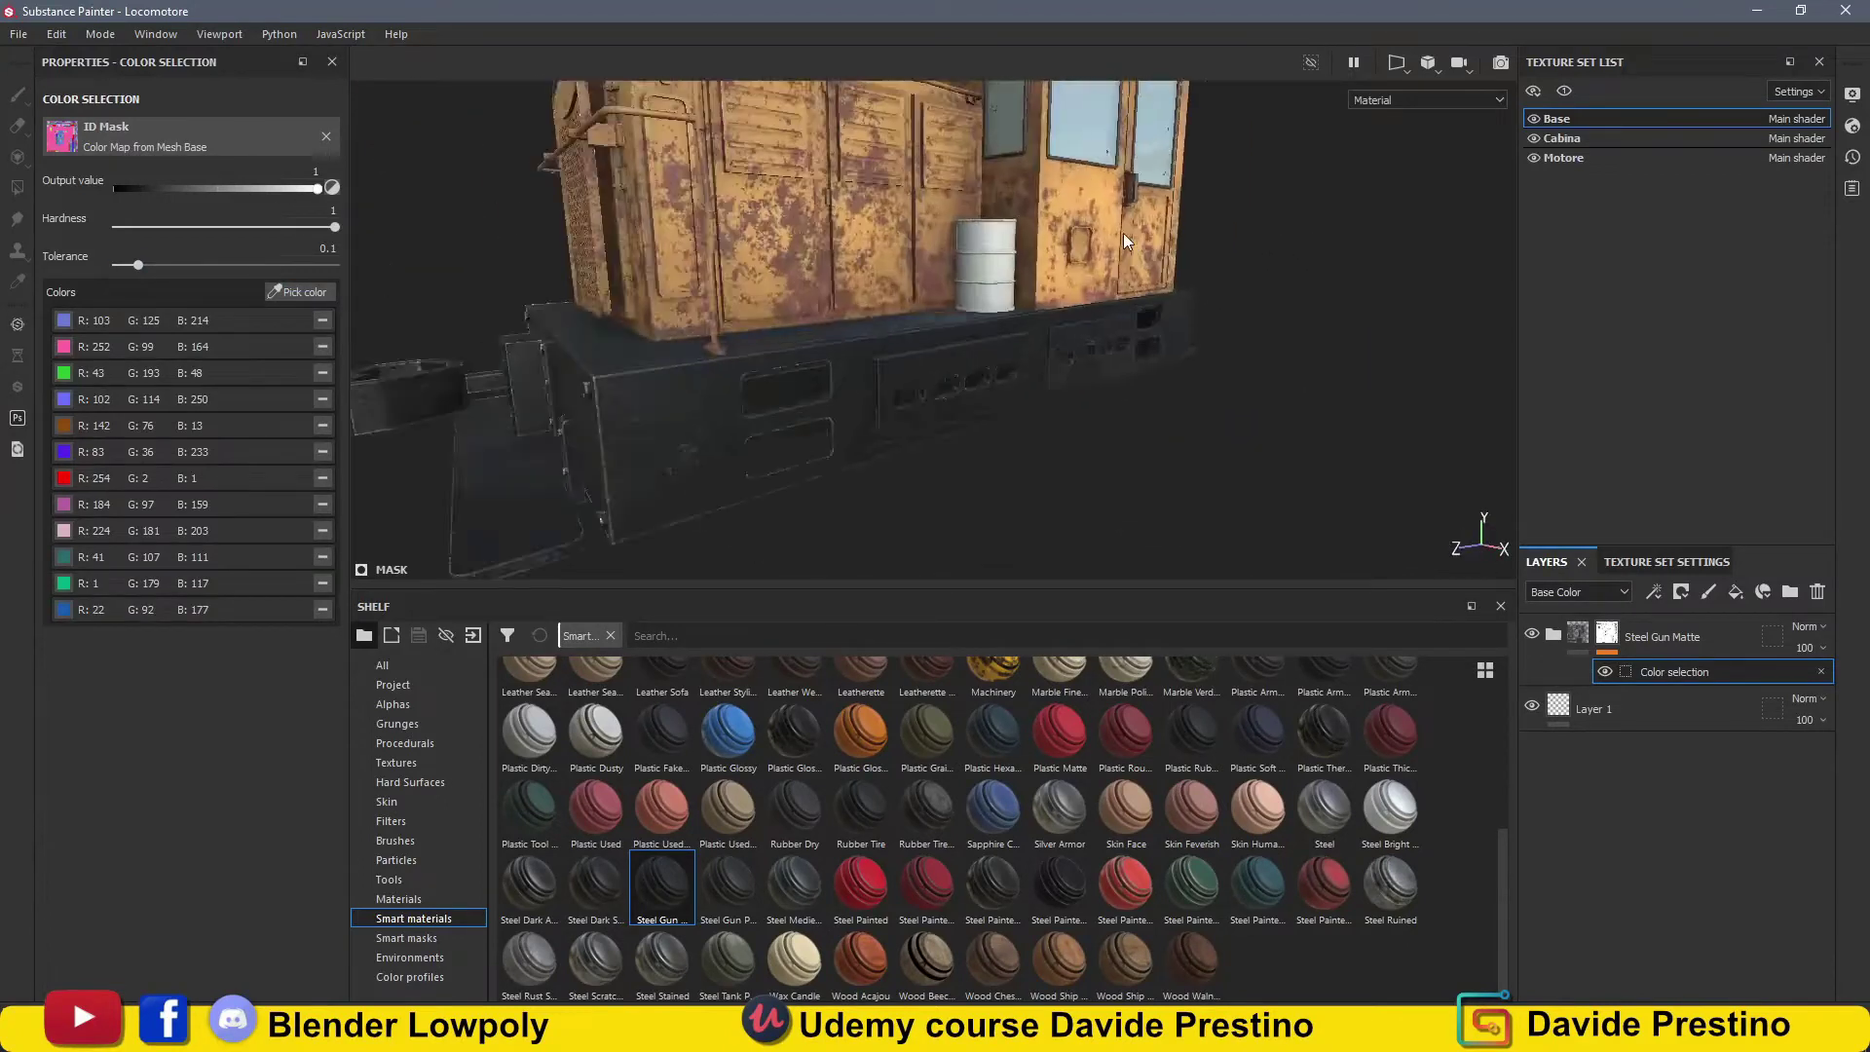
Add a polygon-fill paint effect to the mask and apply the Dirt smart material on top.
left_click(1708, 591)
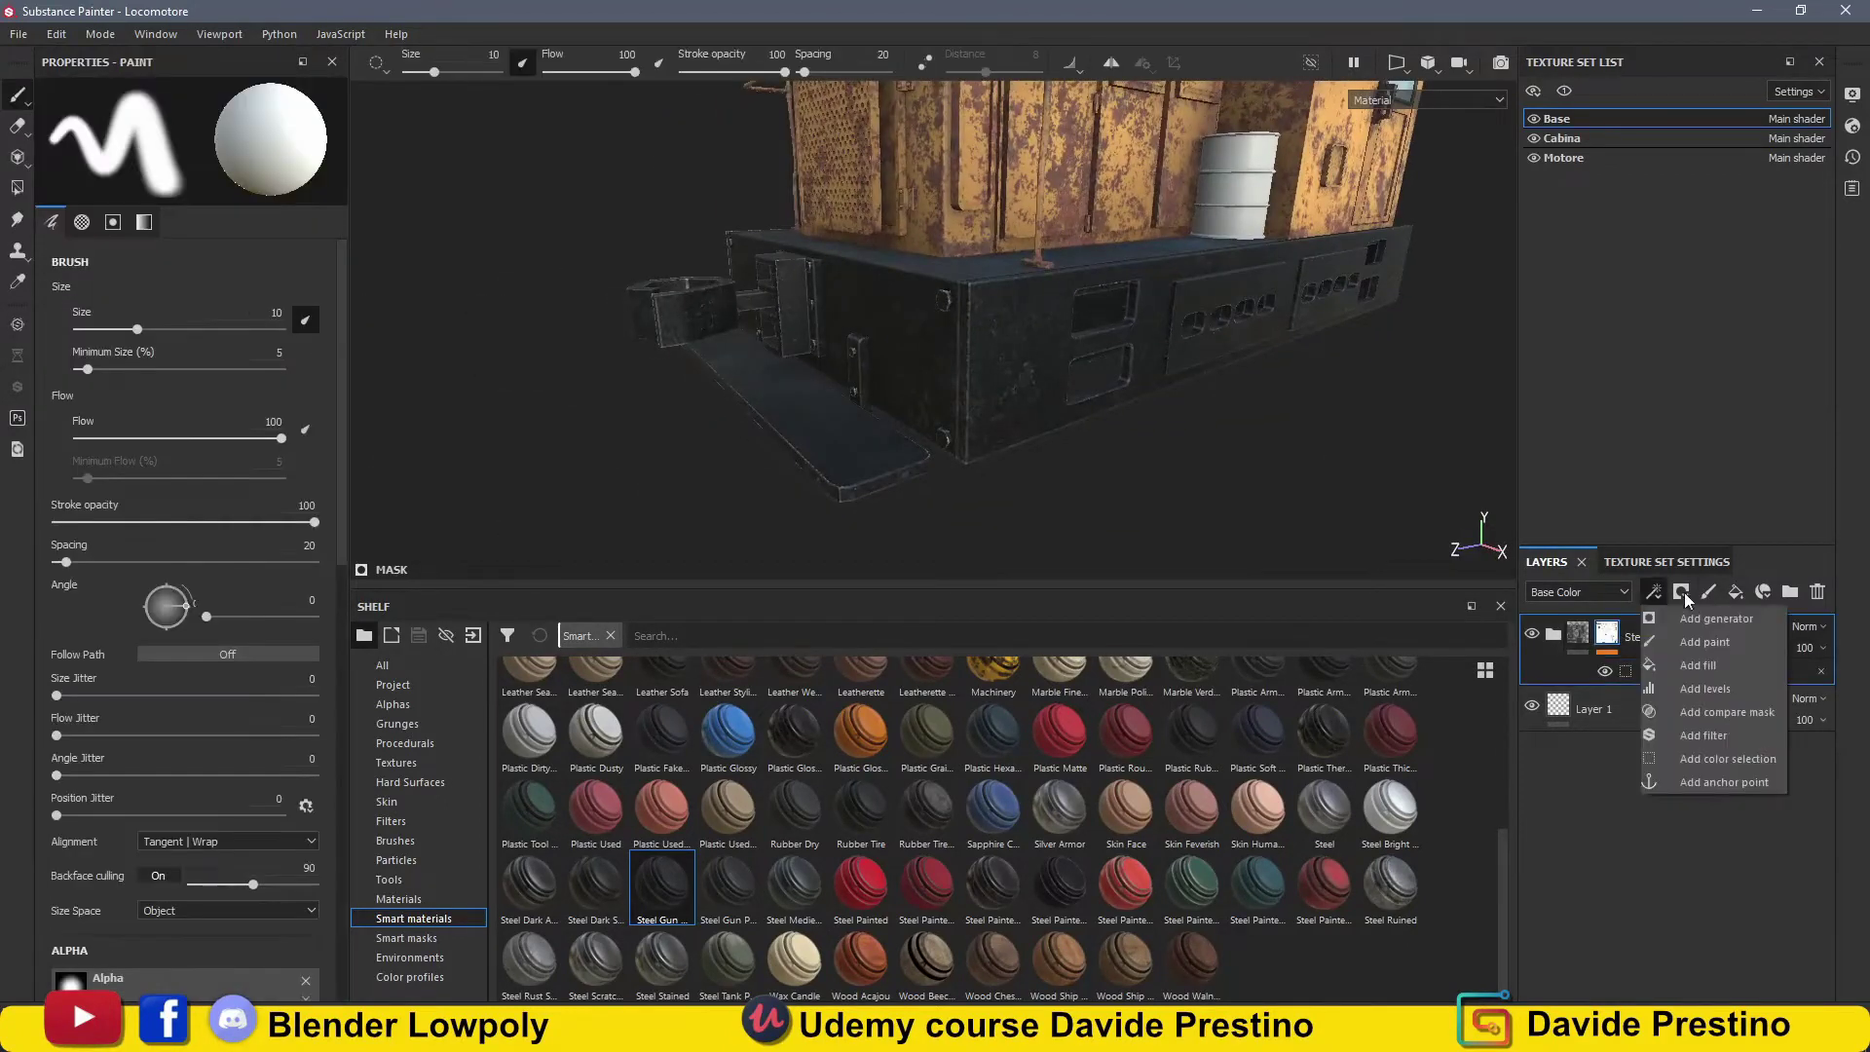
left_click(16, 187)
mouse_move(848, 463)
left_mouse_down("alt")
mouse_move(867, 363)
mouse_move(1007, 453)
mouse_move(830, 401)
mouse_move(1279, 255)
mouse_move(1190, 277)
left_mouse_up("alt")
key("1")
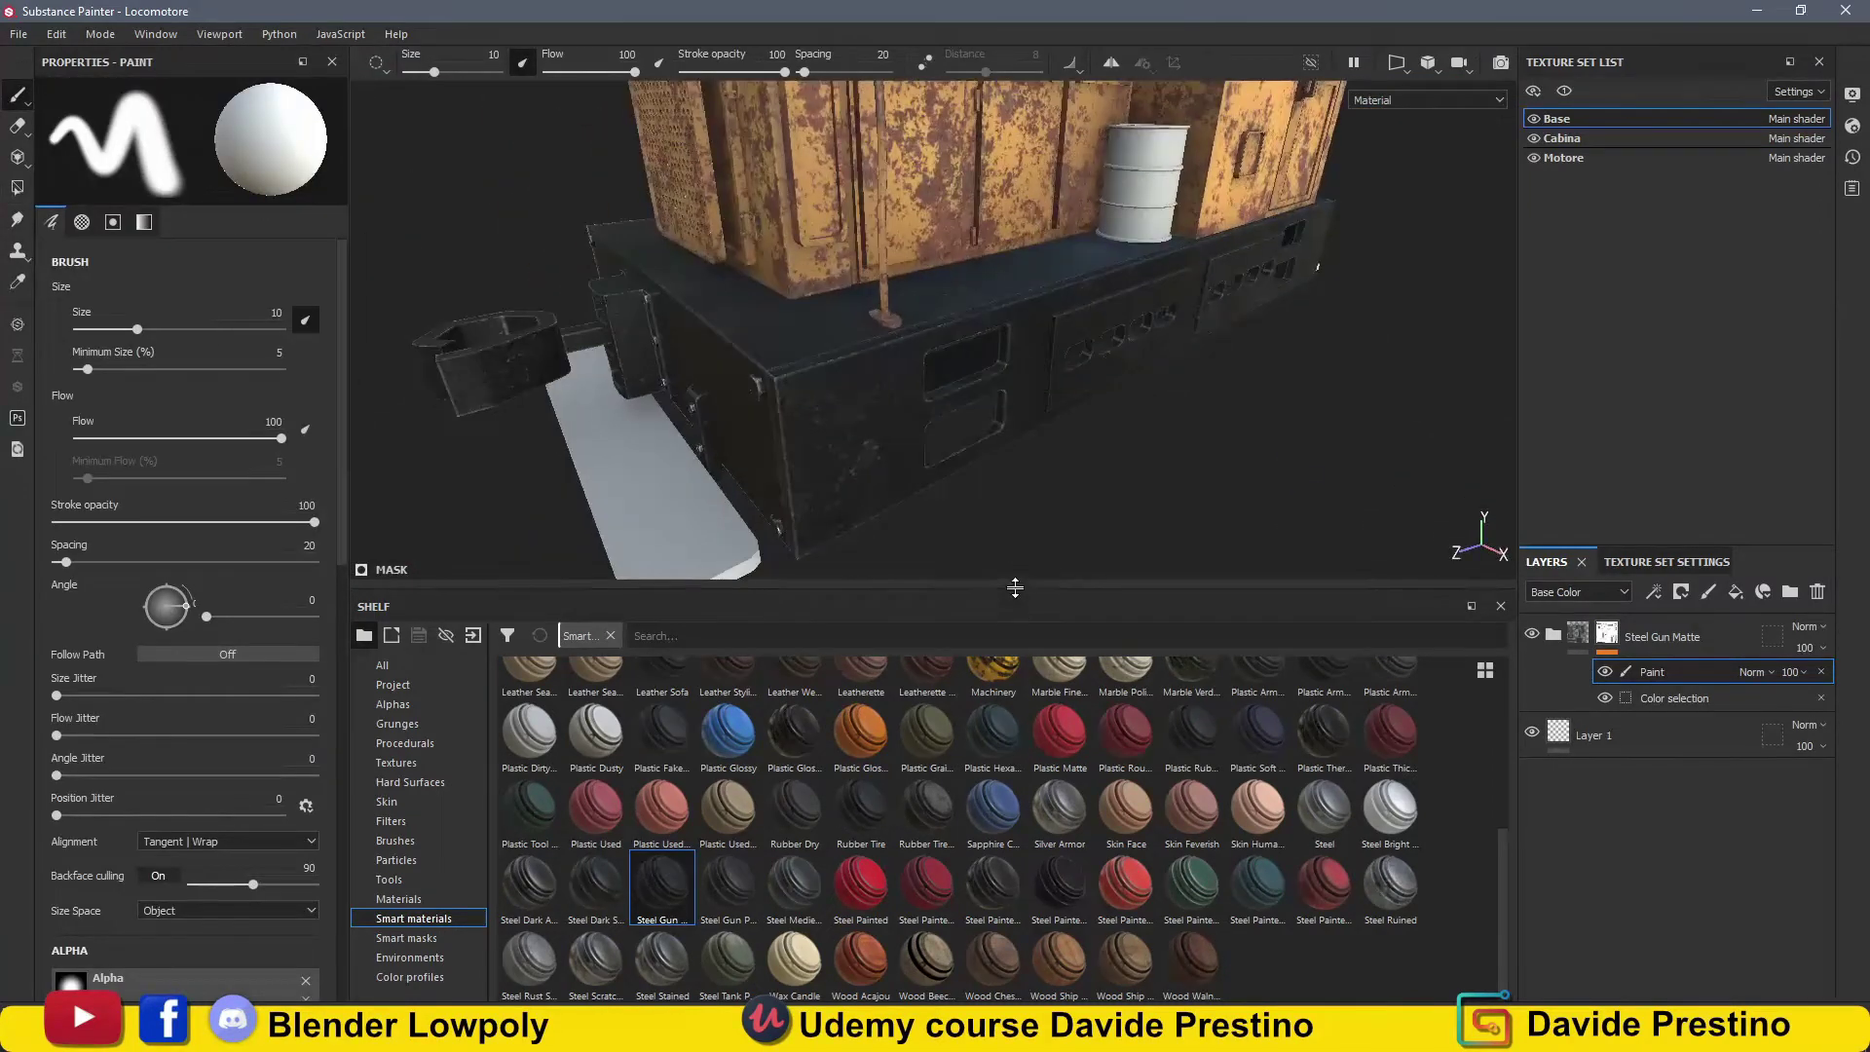
left_click_drag(1015, 587, 1018, 747)
scroll(1096, 962, "up", 5)
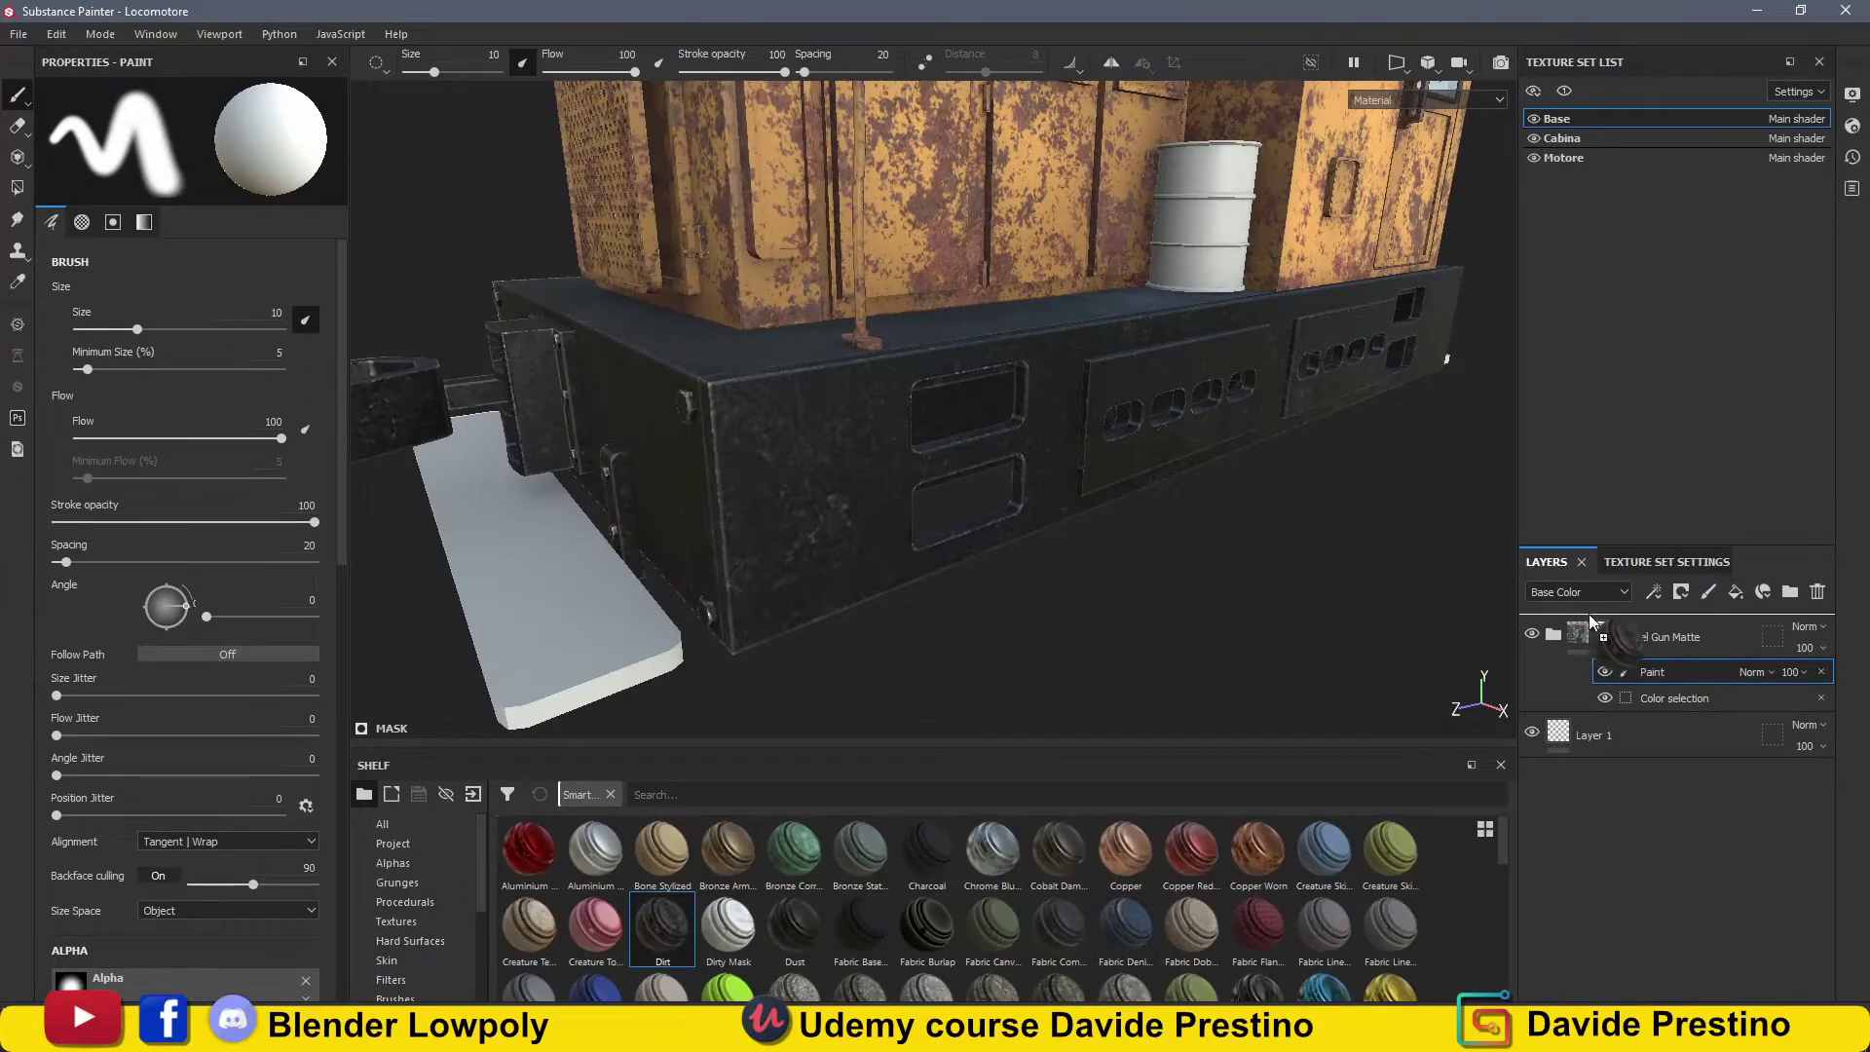
left_click_drag(1590, 624, 1592, 631)
mouse_move(1360, 668)
left_mouse_down("alt")
mouse_move(1214, 555)
mouse_move(1210, 530)
mouse_move(1128, 508)
mouse_move(1097, 564)
left_mouse_up("alt")
Hide the Dirt Base layer and discard a trial Machinery smart material layer.
left_click(1554, 634)
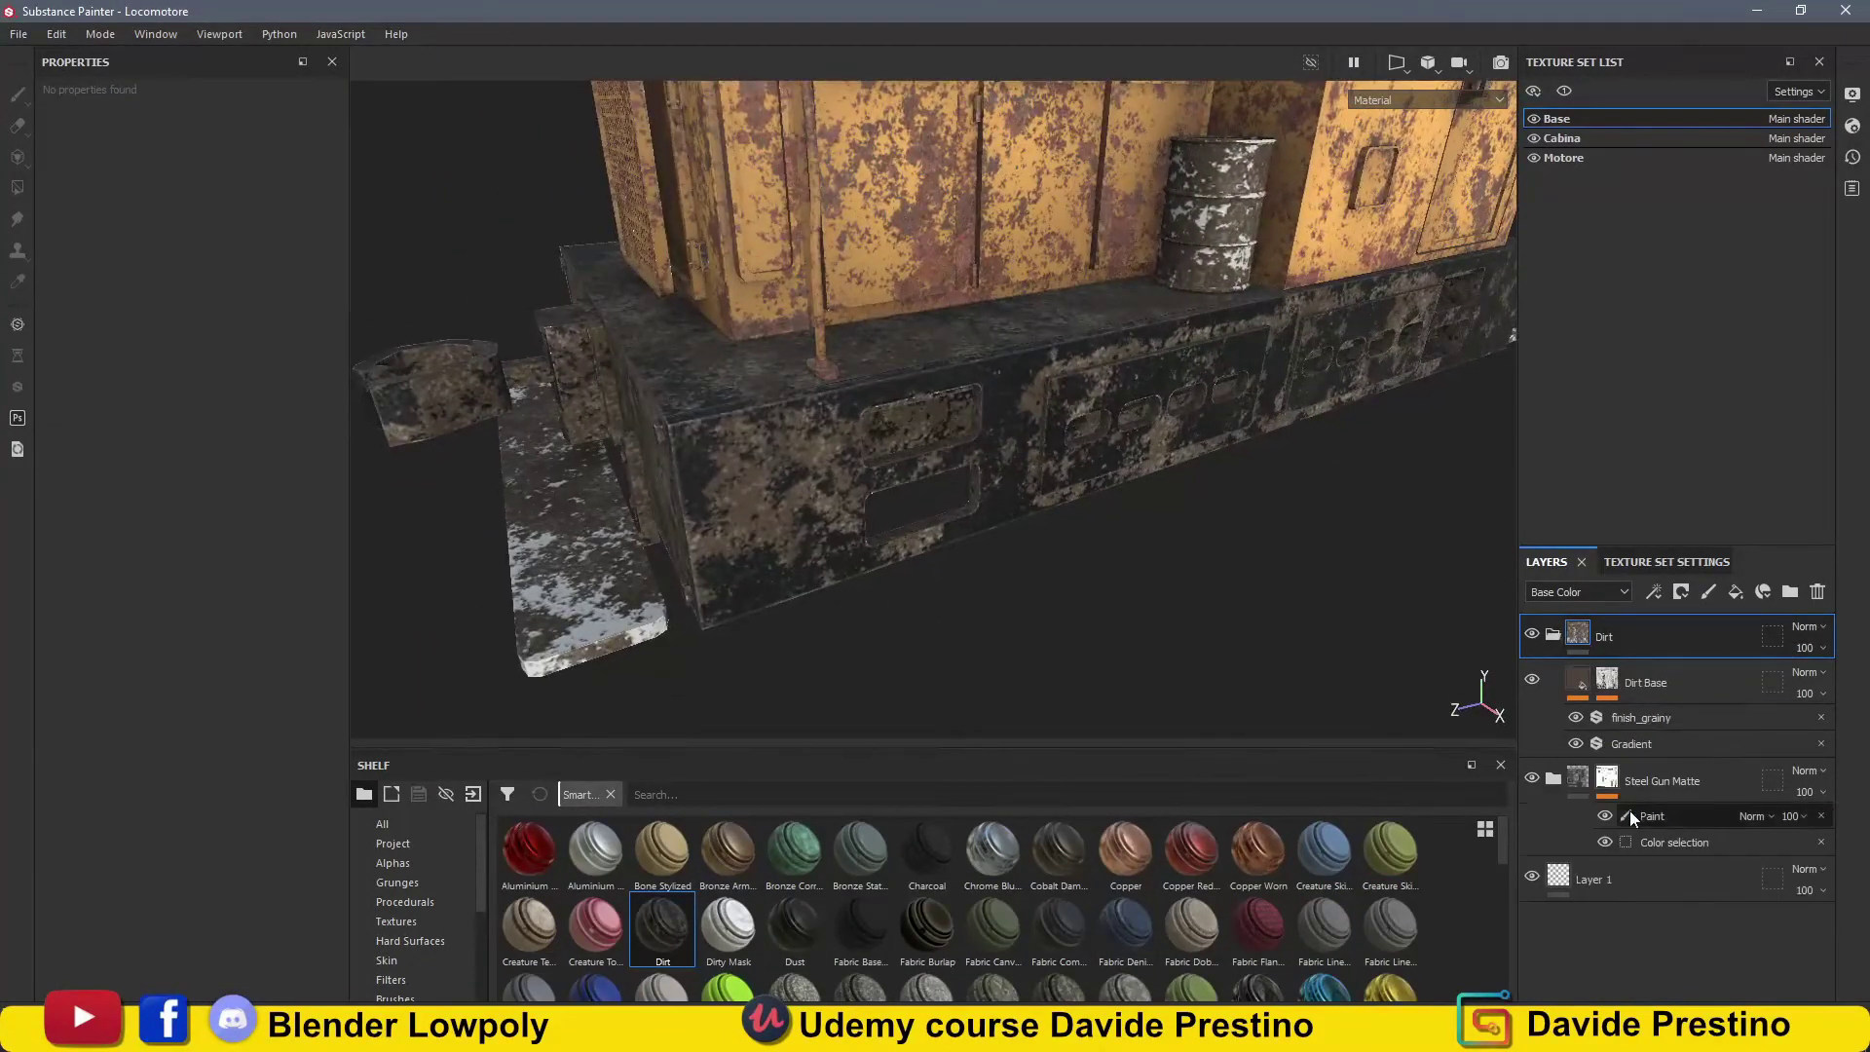
left_click(1574, 685)
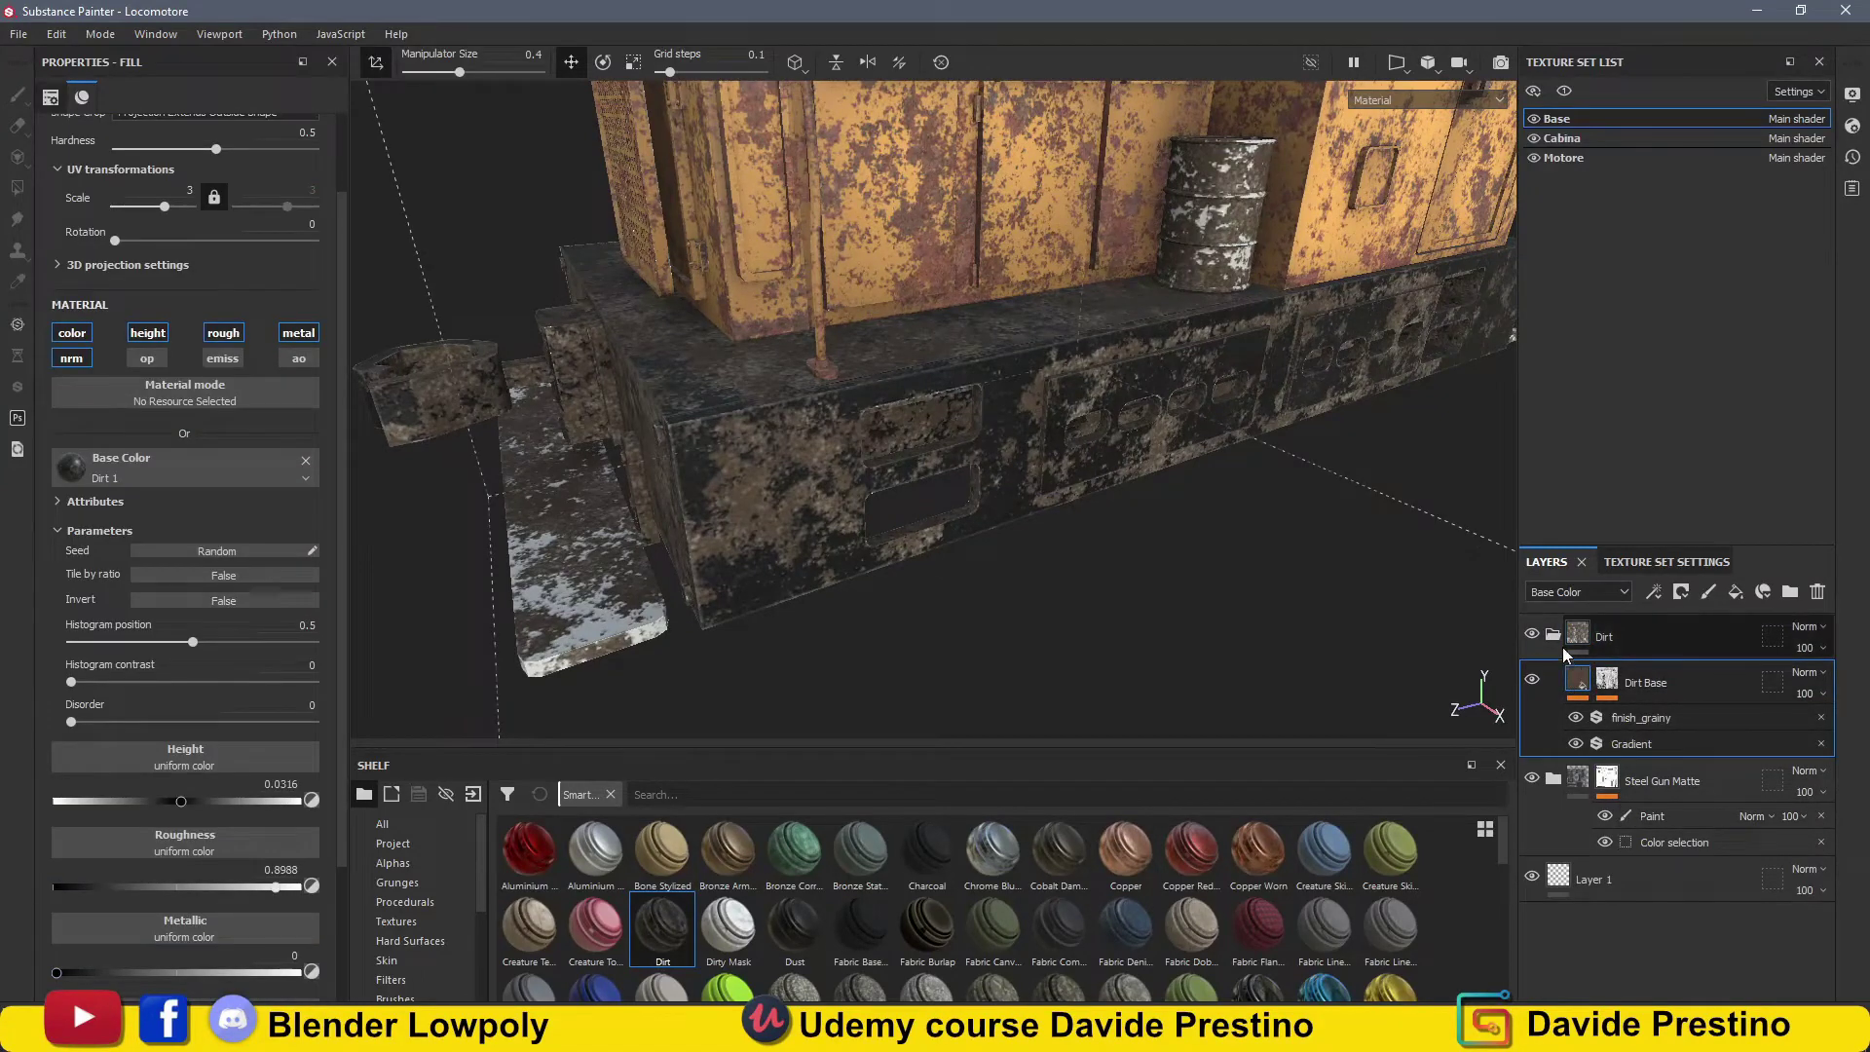
left_click(1532, 679)
left_click_drag(1113, 751, 1113, 594)
scroll(1113, 787, "down", 2)
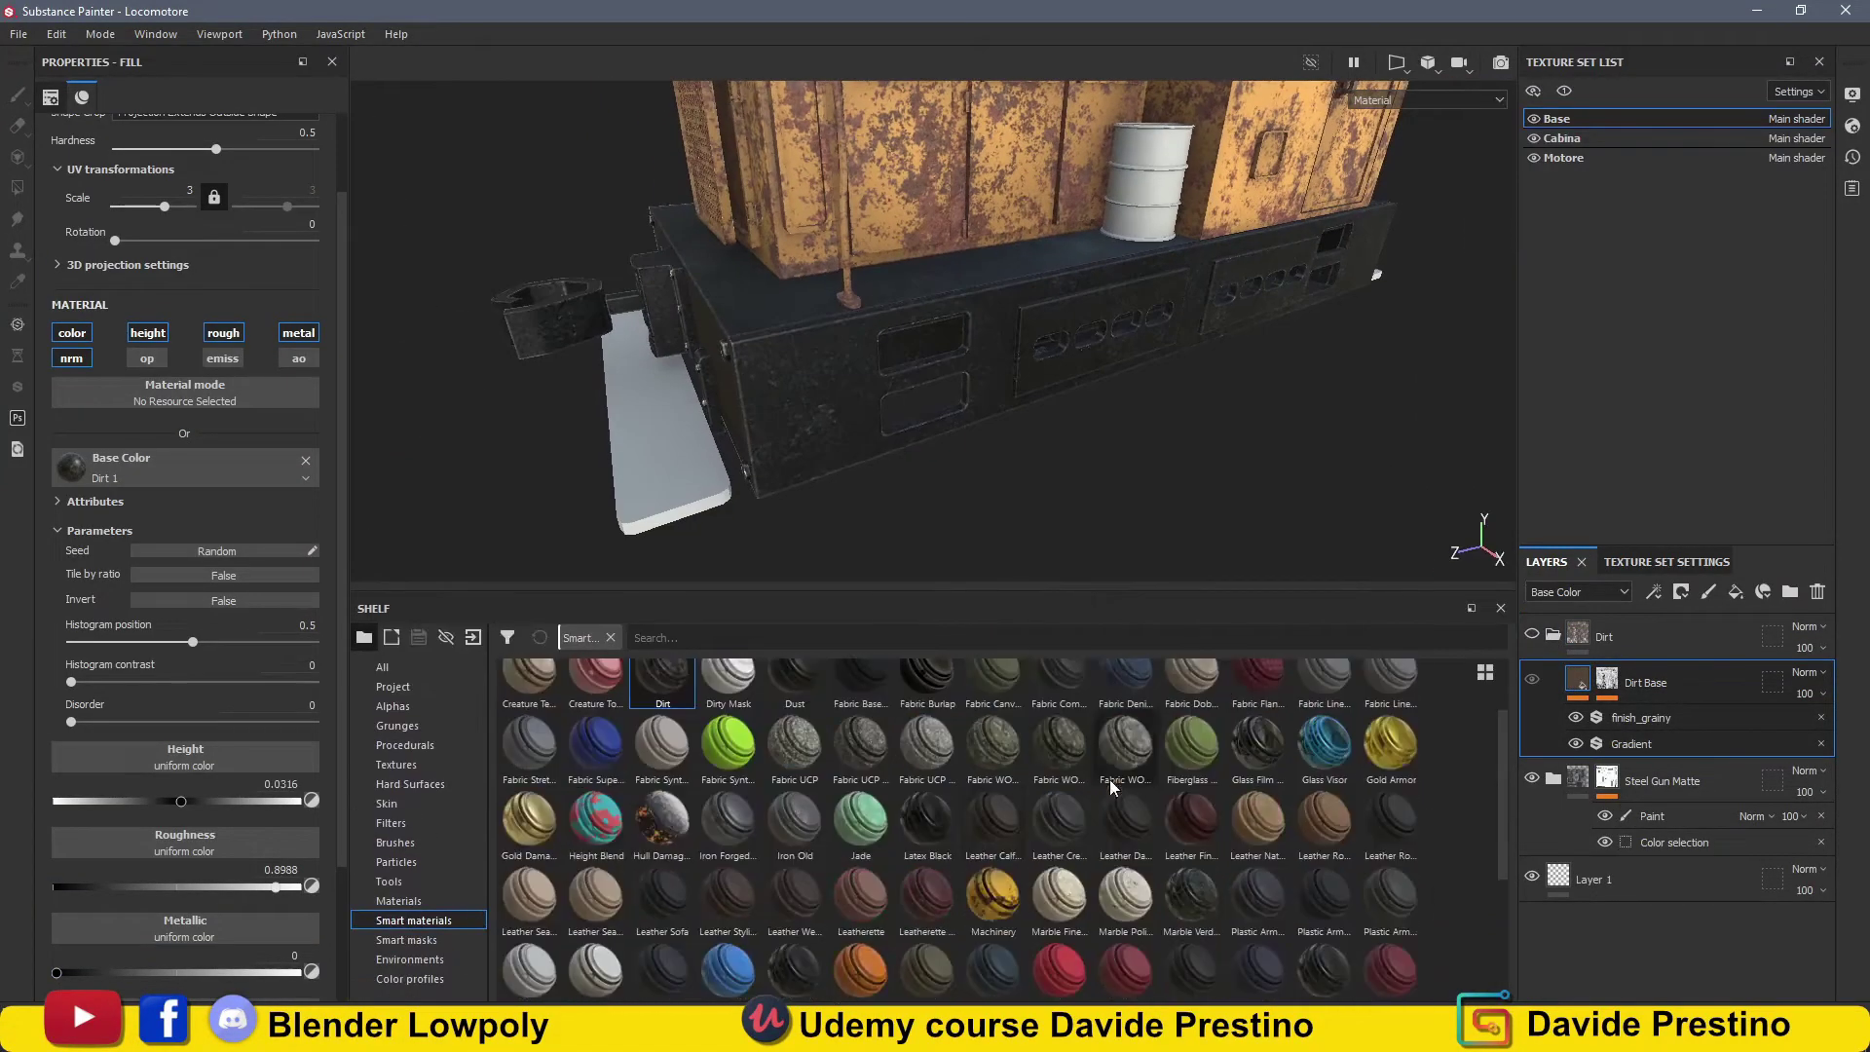
left_click_drag(1581, 658, 1526, 619)
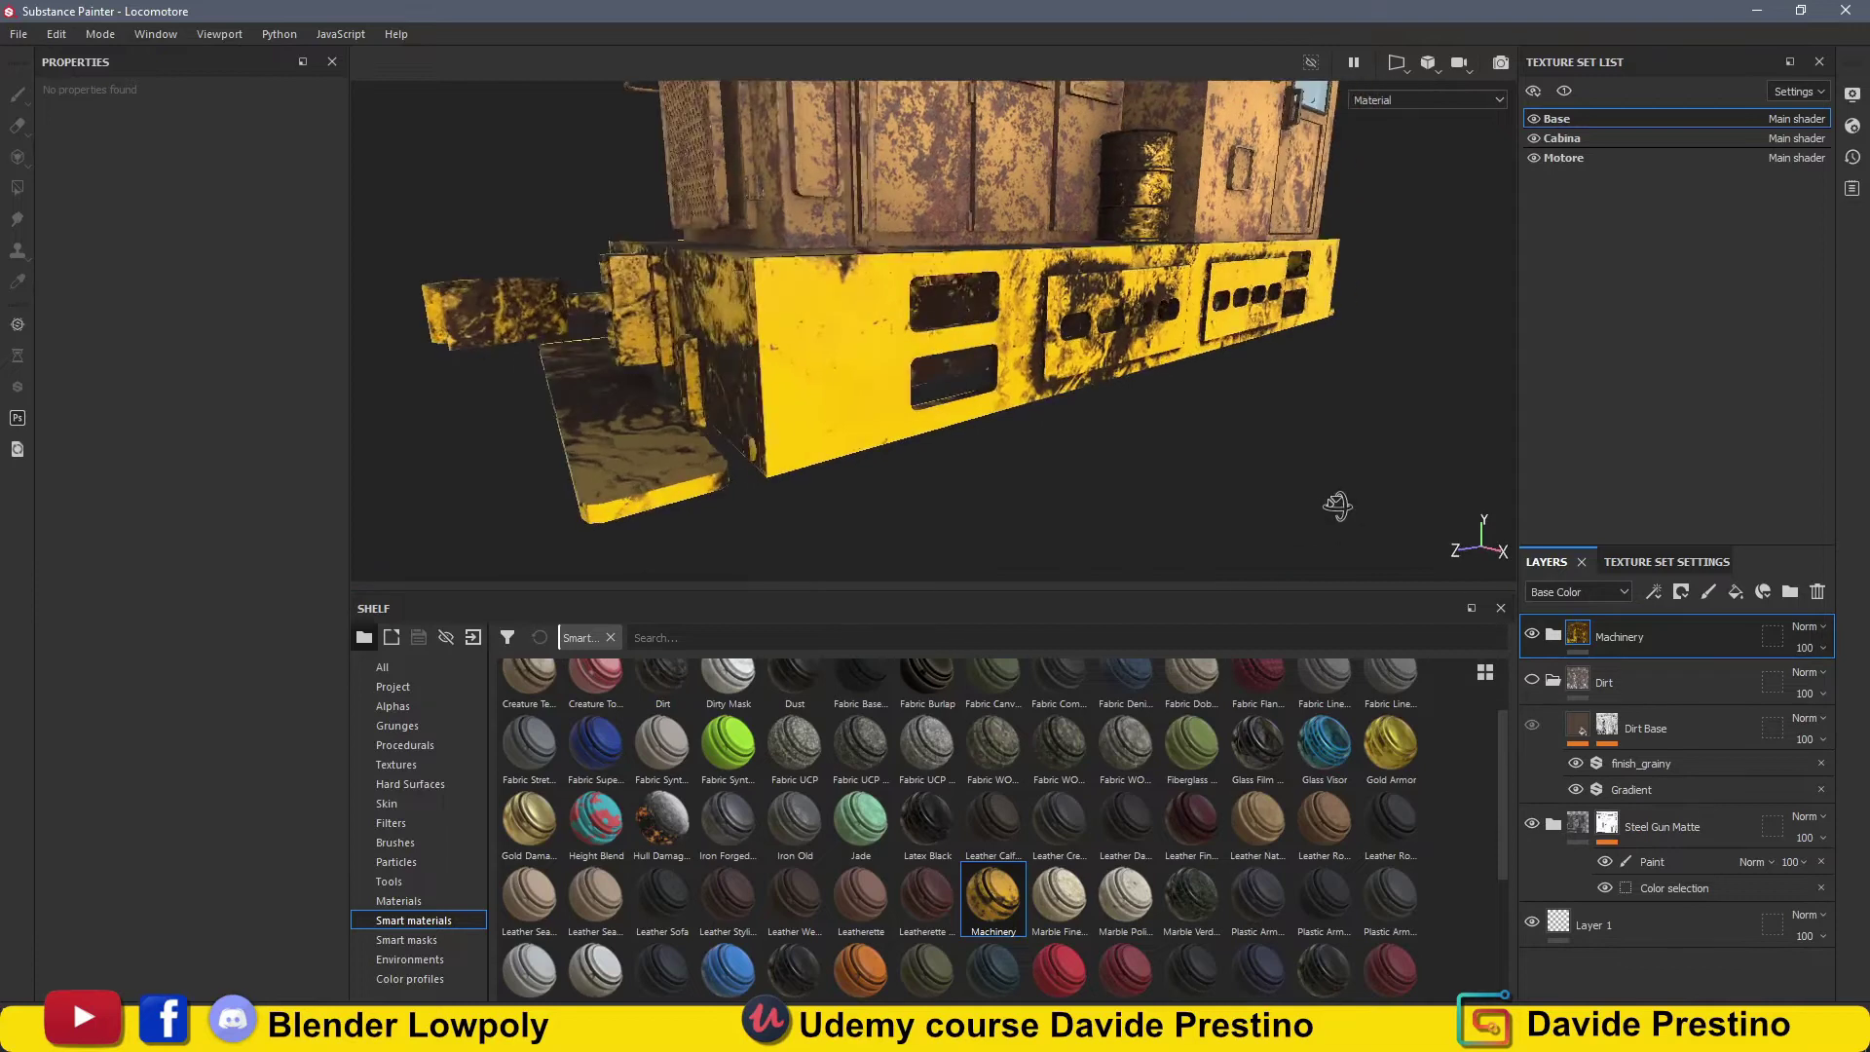
key("ctrl+z")
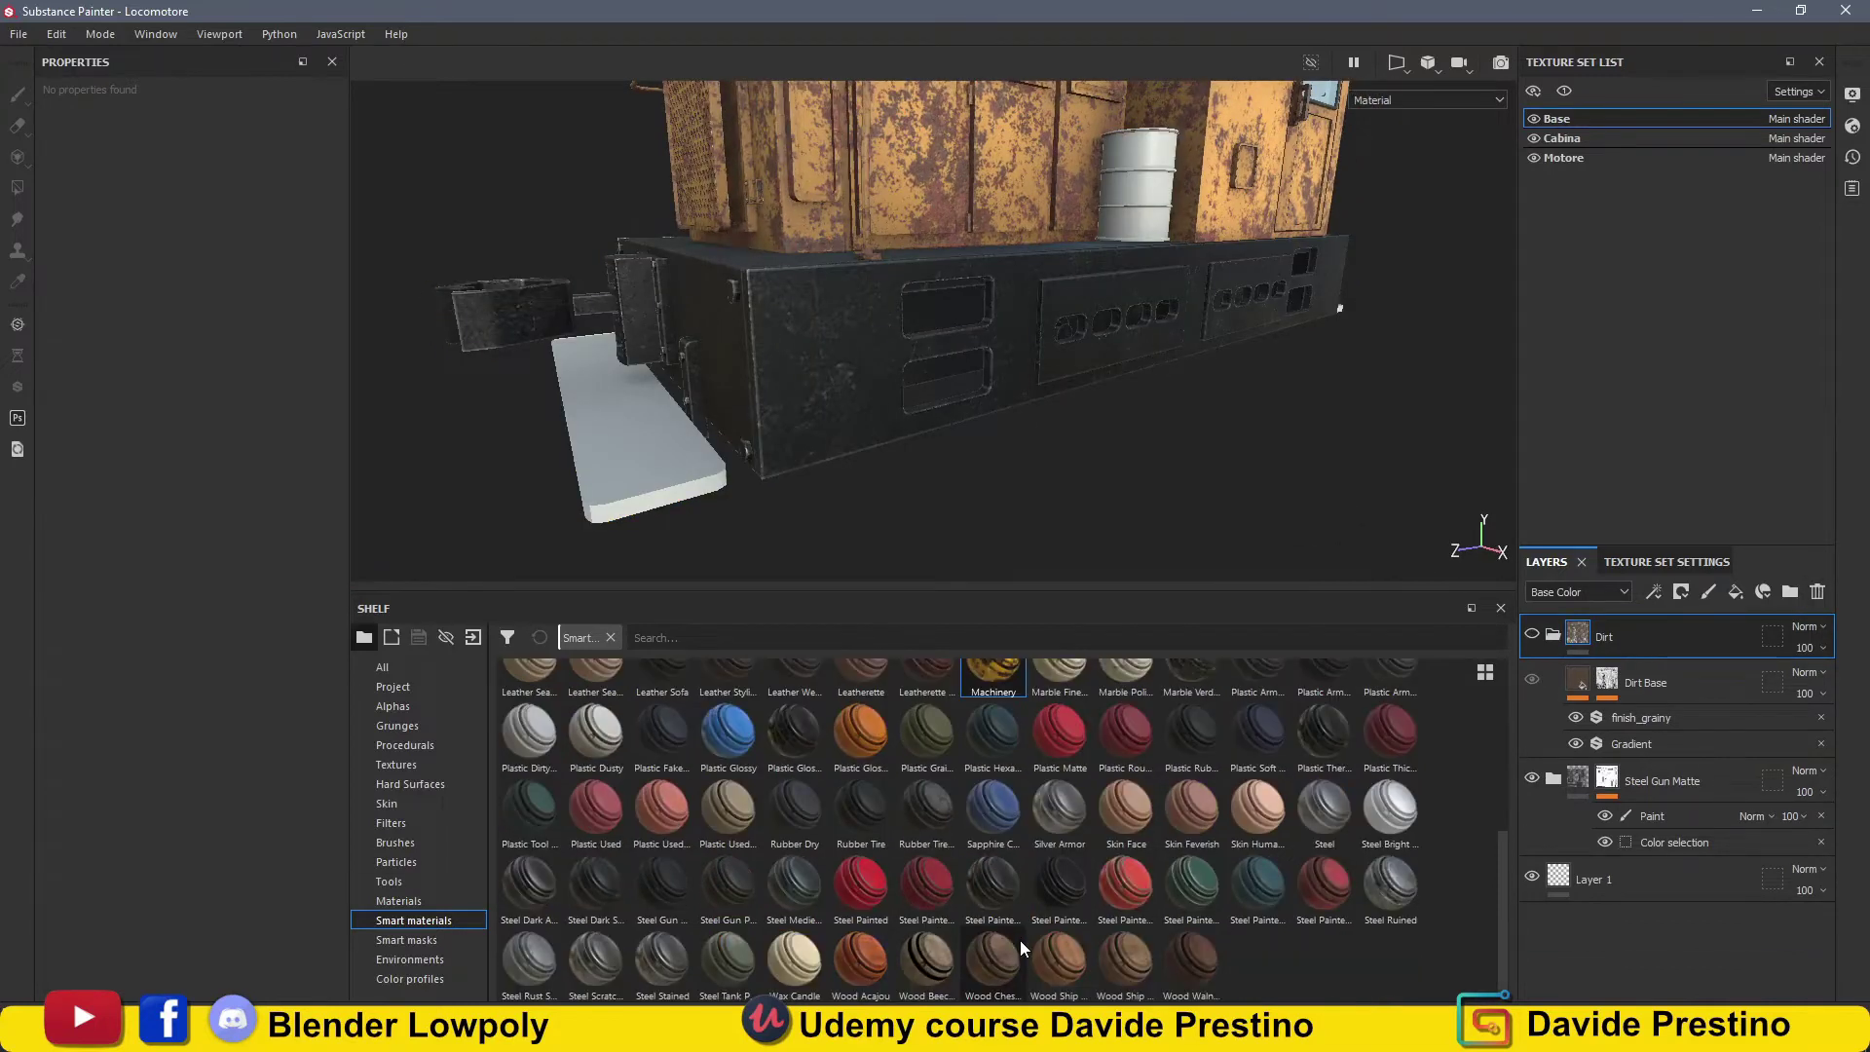
Add a Battered Iron material layer and paste the Steel Gun Matte mask into it.
left_click(399, 900)
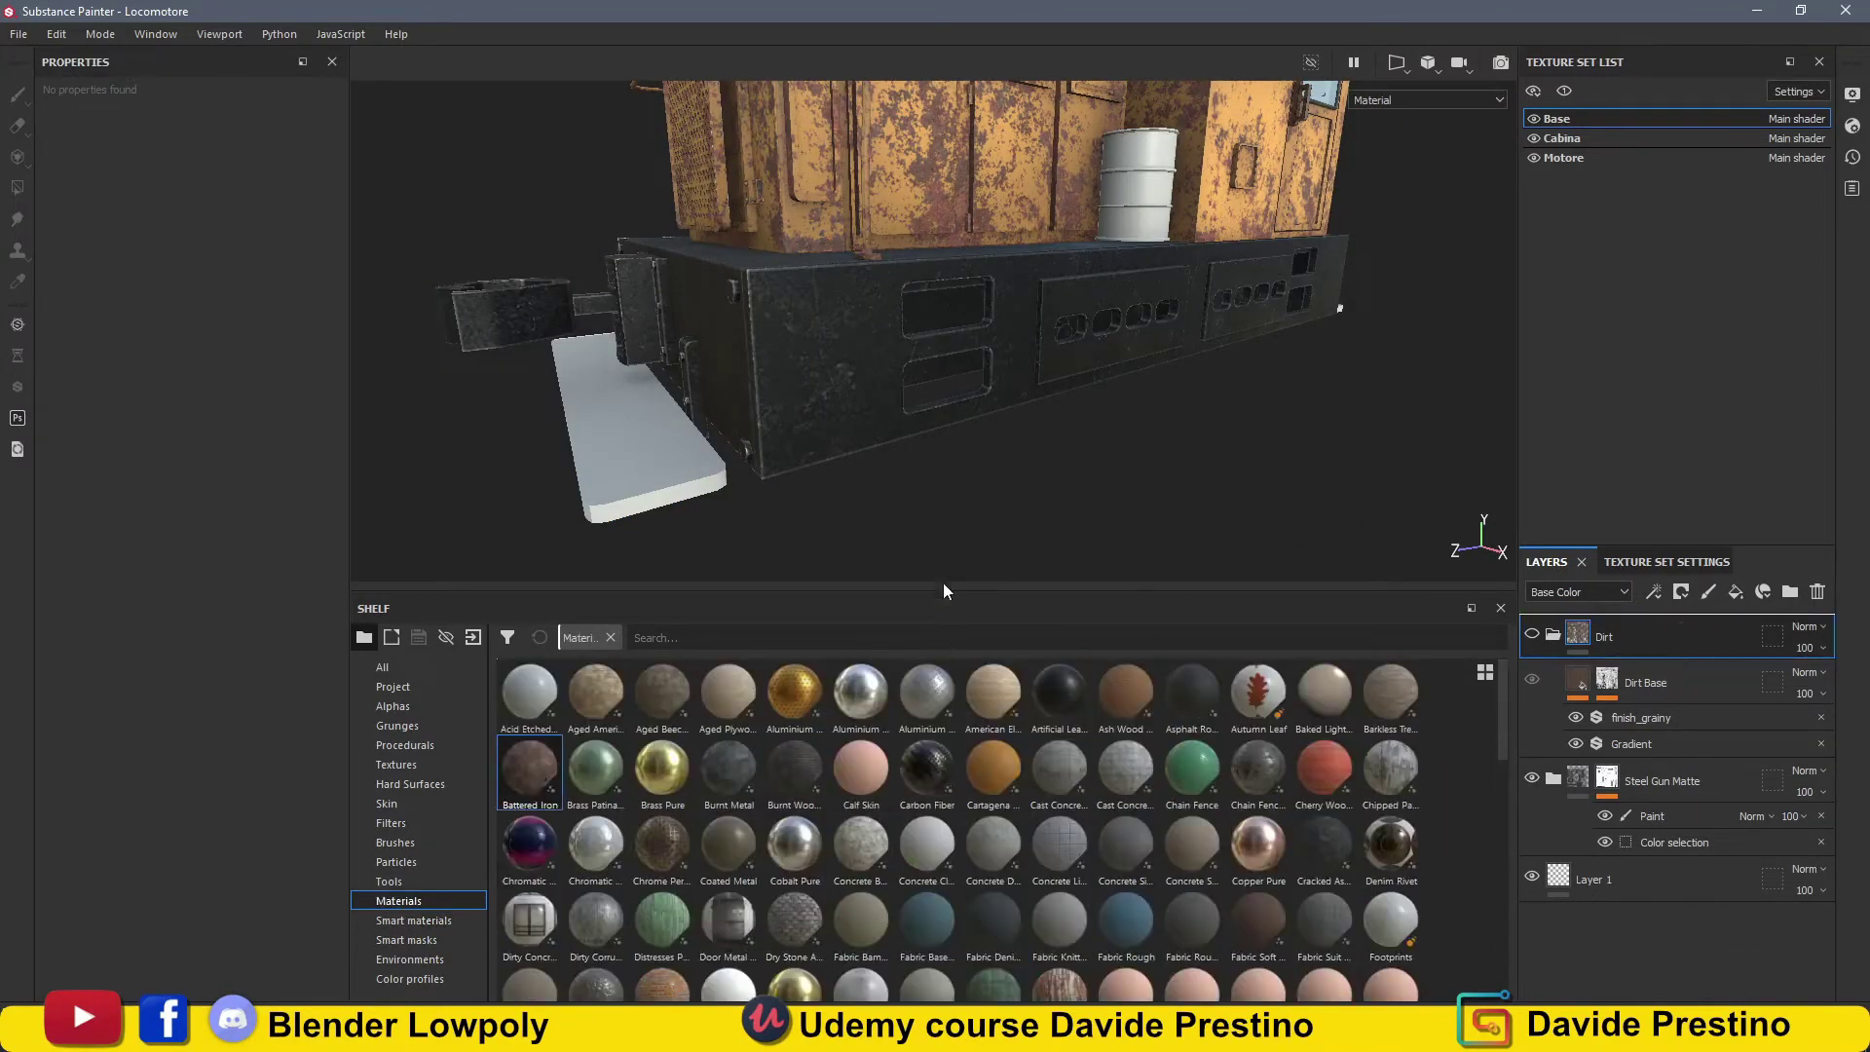
mouse_move(943, 591)
left_mouse_down()
mouse_move(974, 409)
mouse_move(987, 421)
left_mouse_up()
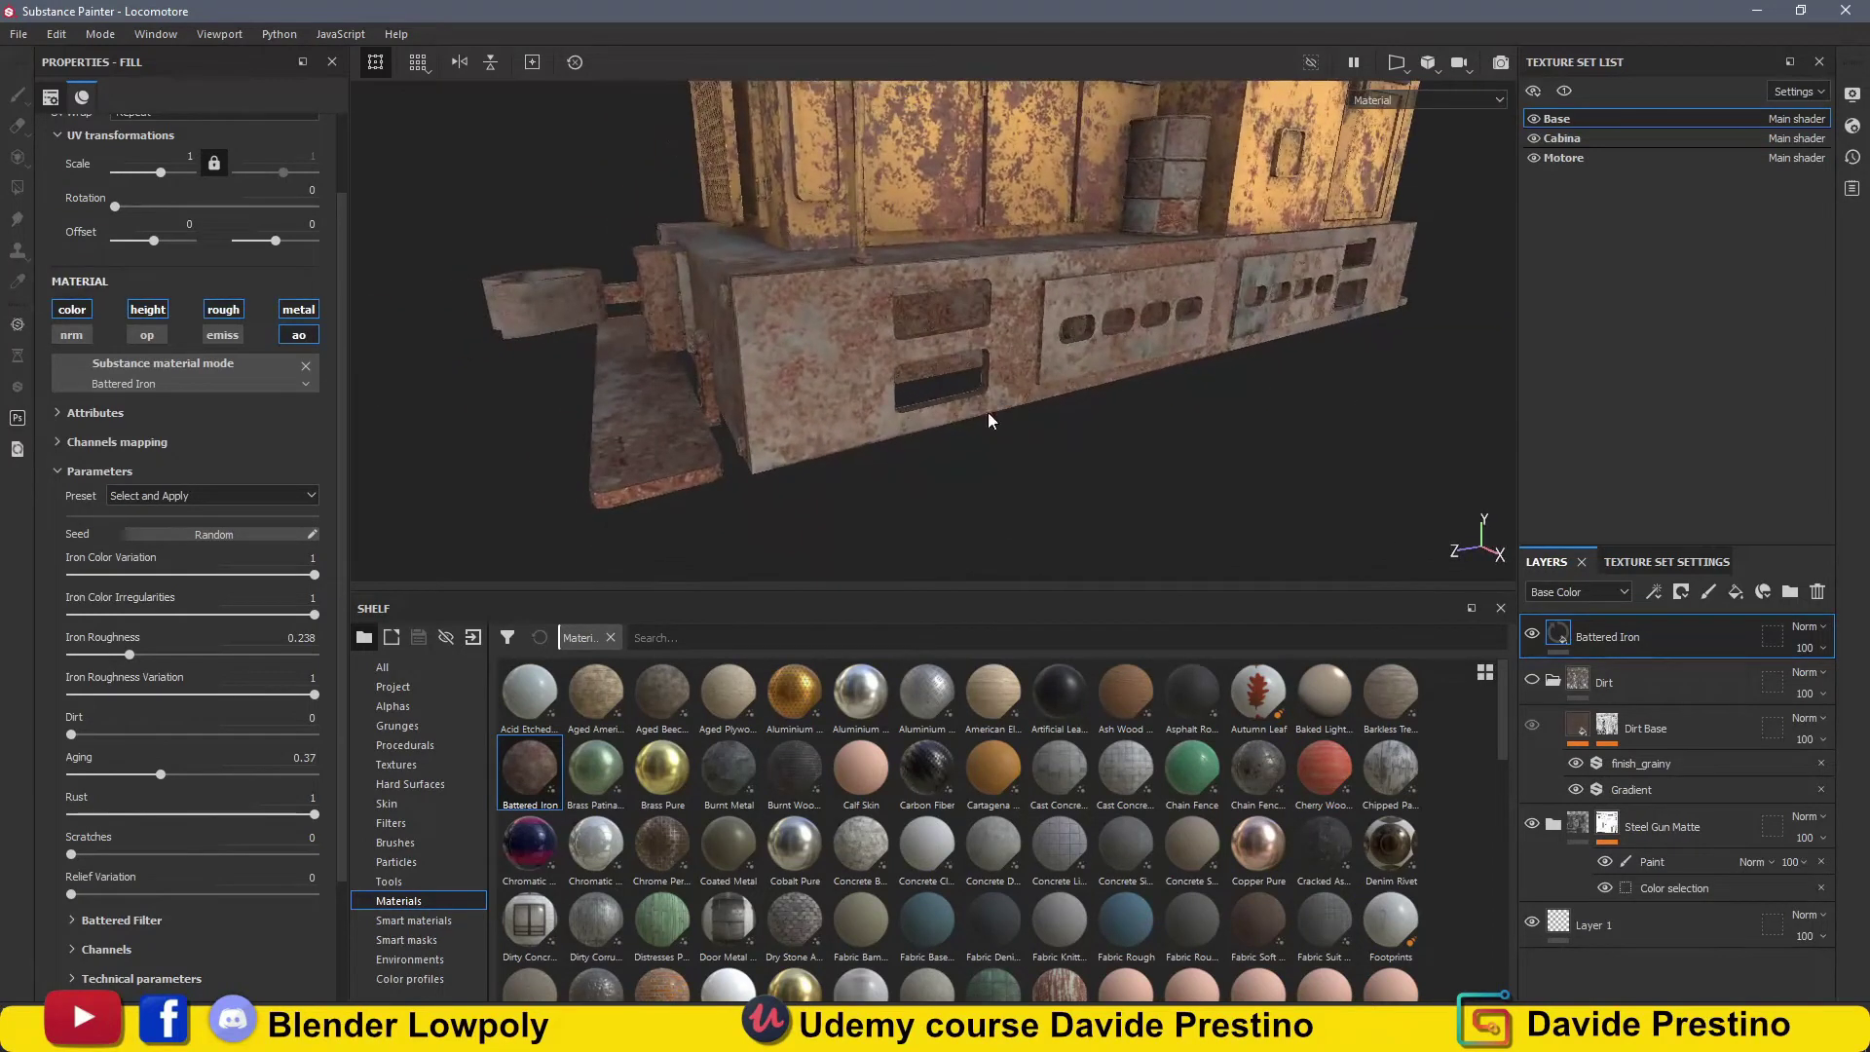
right_click(1644, 637)
left_click(1652, 567)
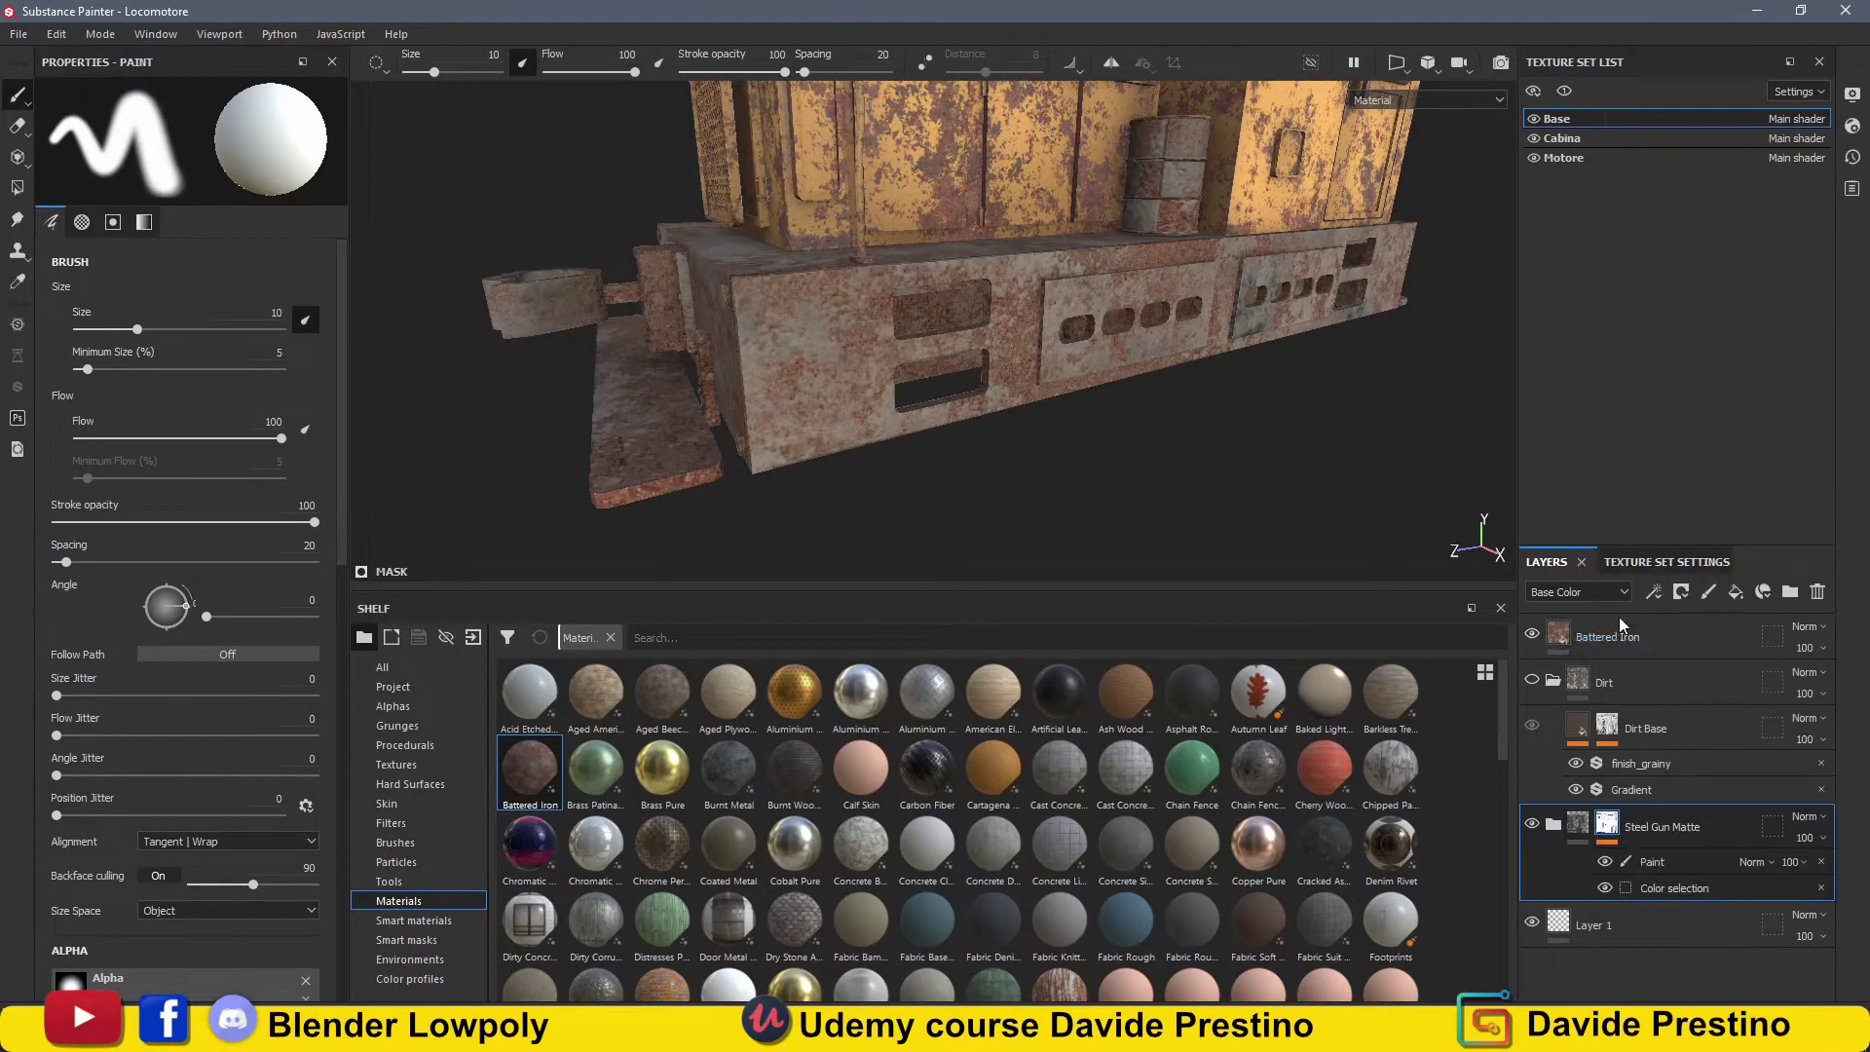
right_click(1618, 616)
left_click(1656, 591)
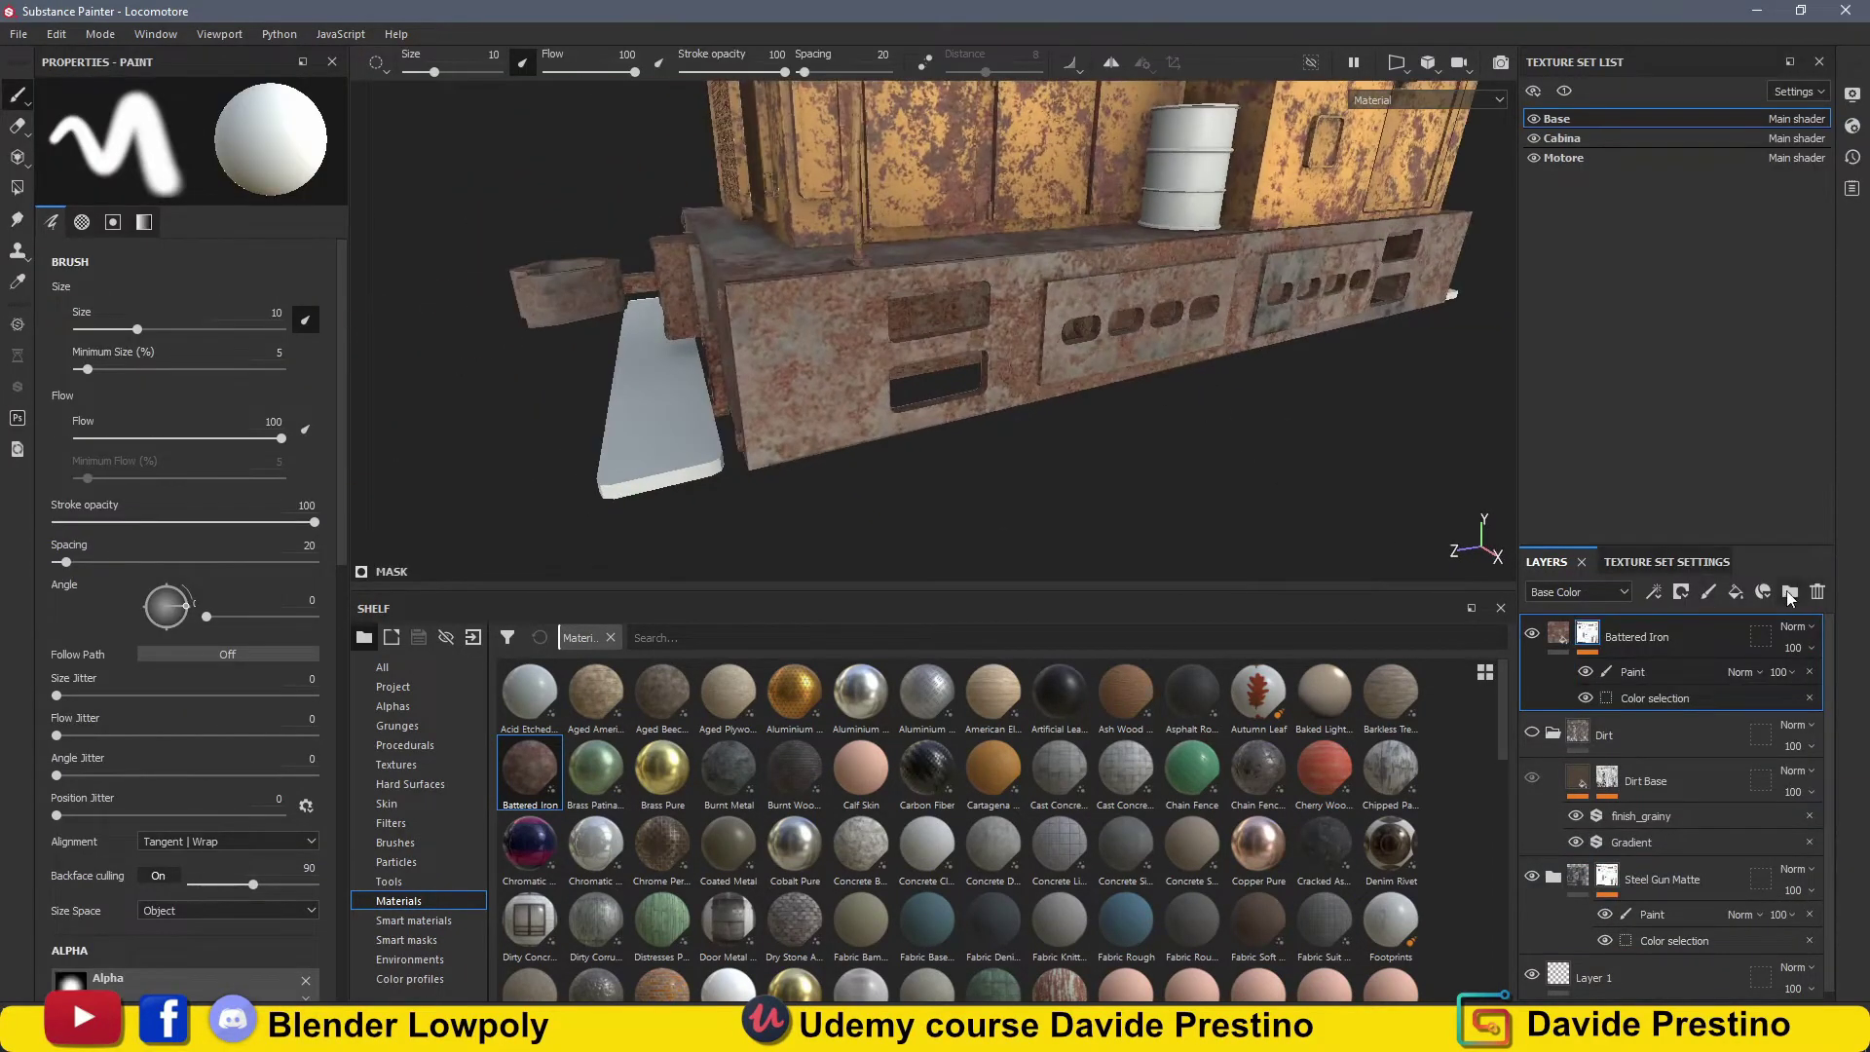
Create Folder 1 with the pasted colour mask and clear Battered Iron's mask effects.
left_click(1631, 637)
right_click(1635, 637)
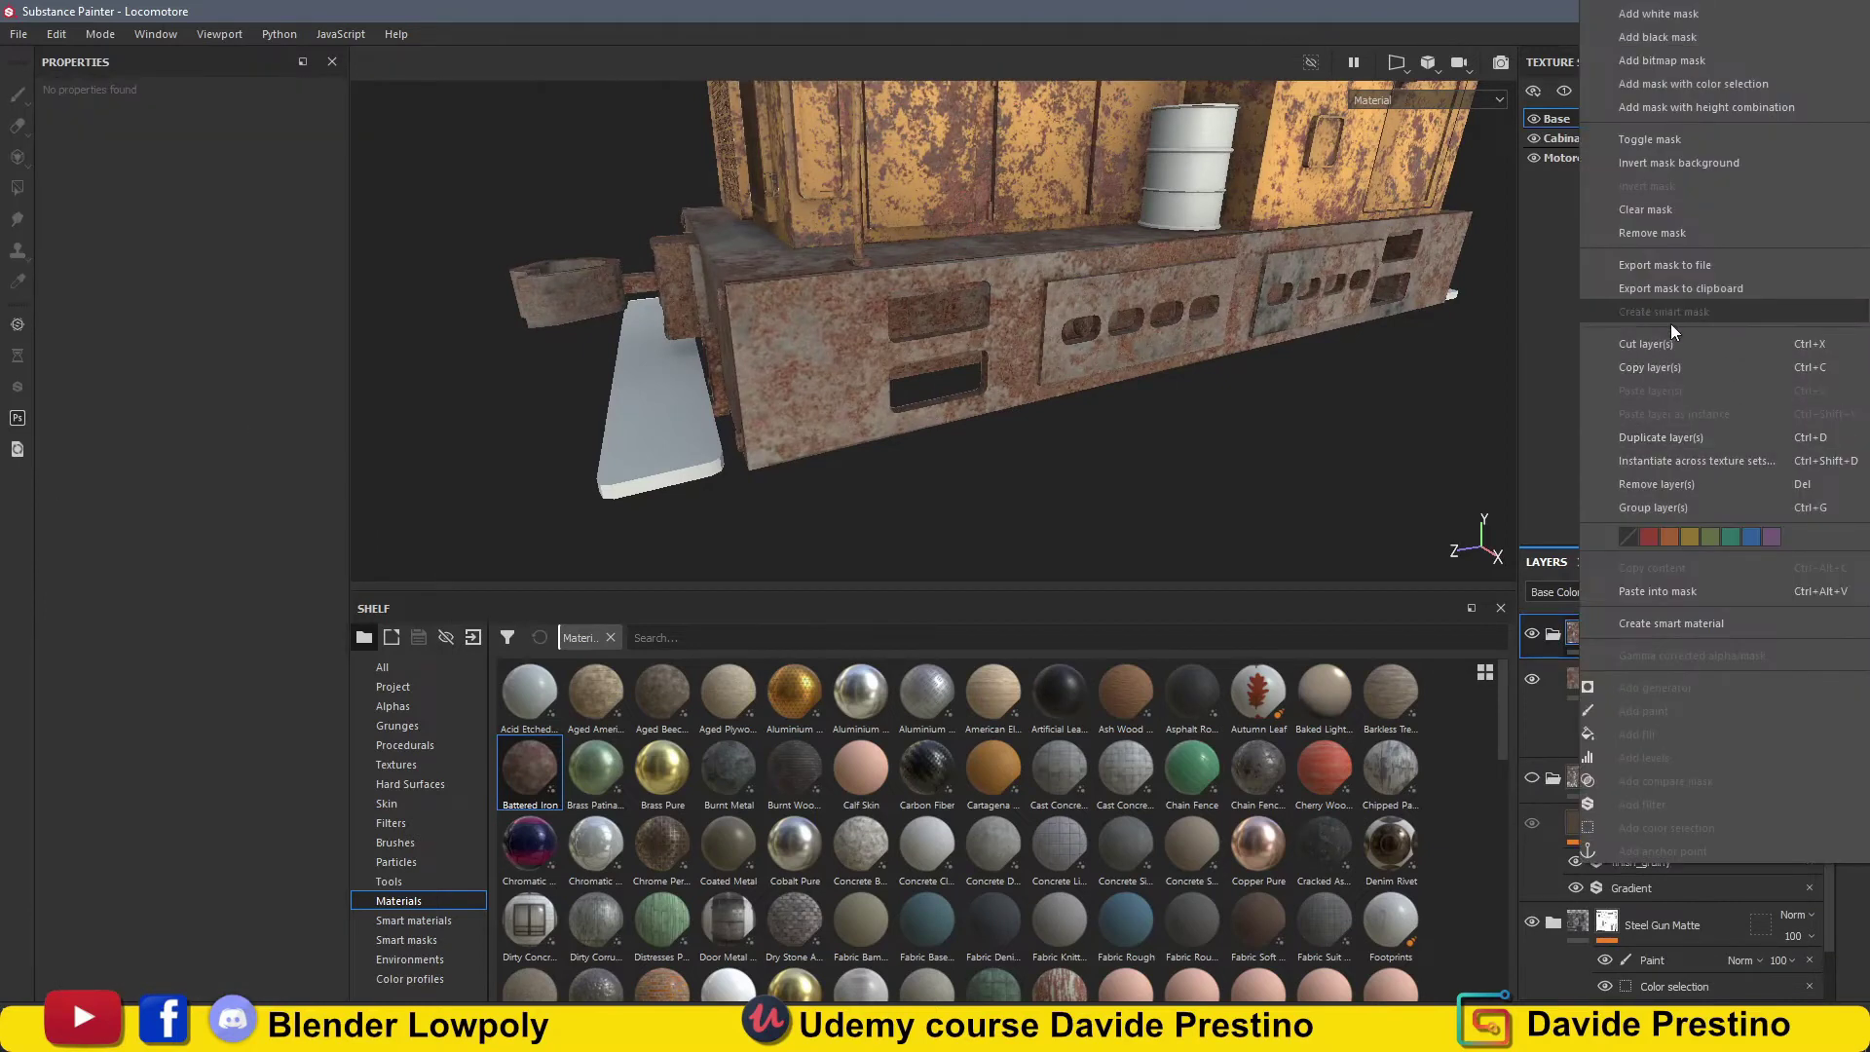
left_click(1671, 591)
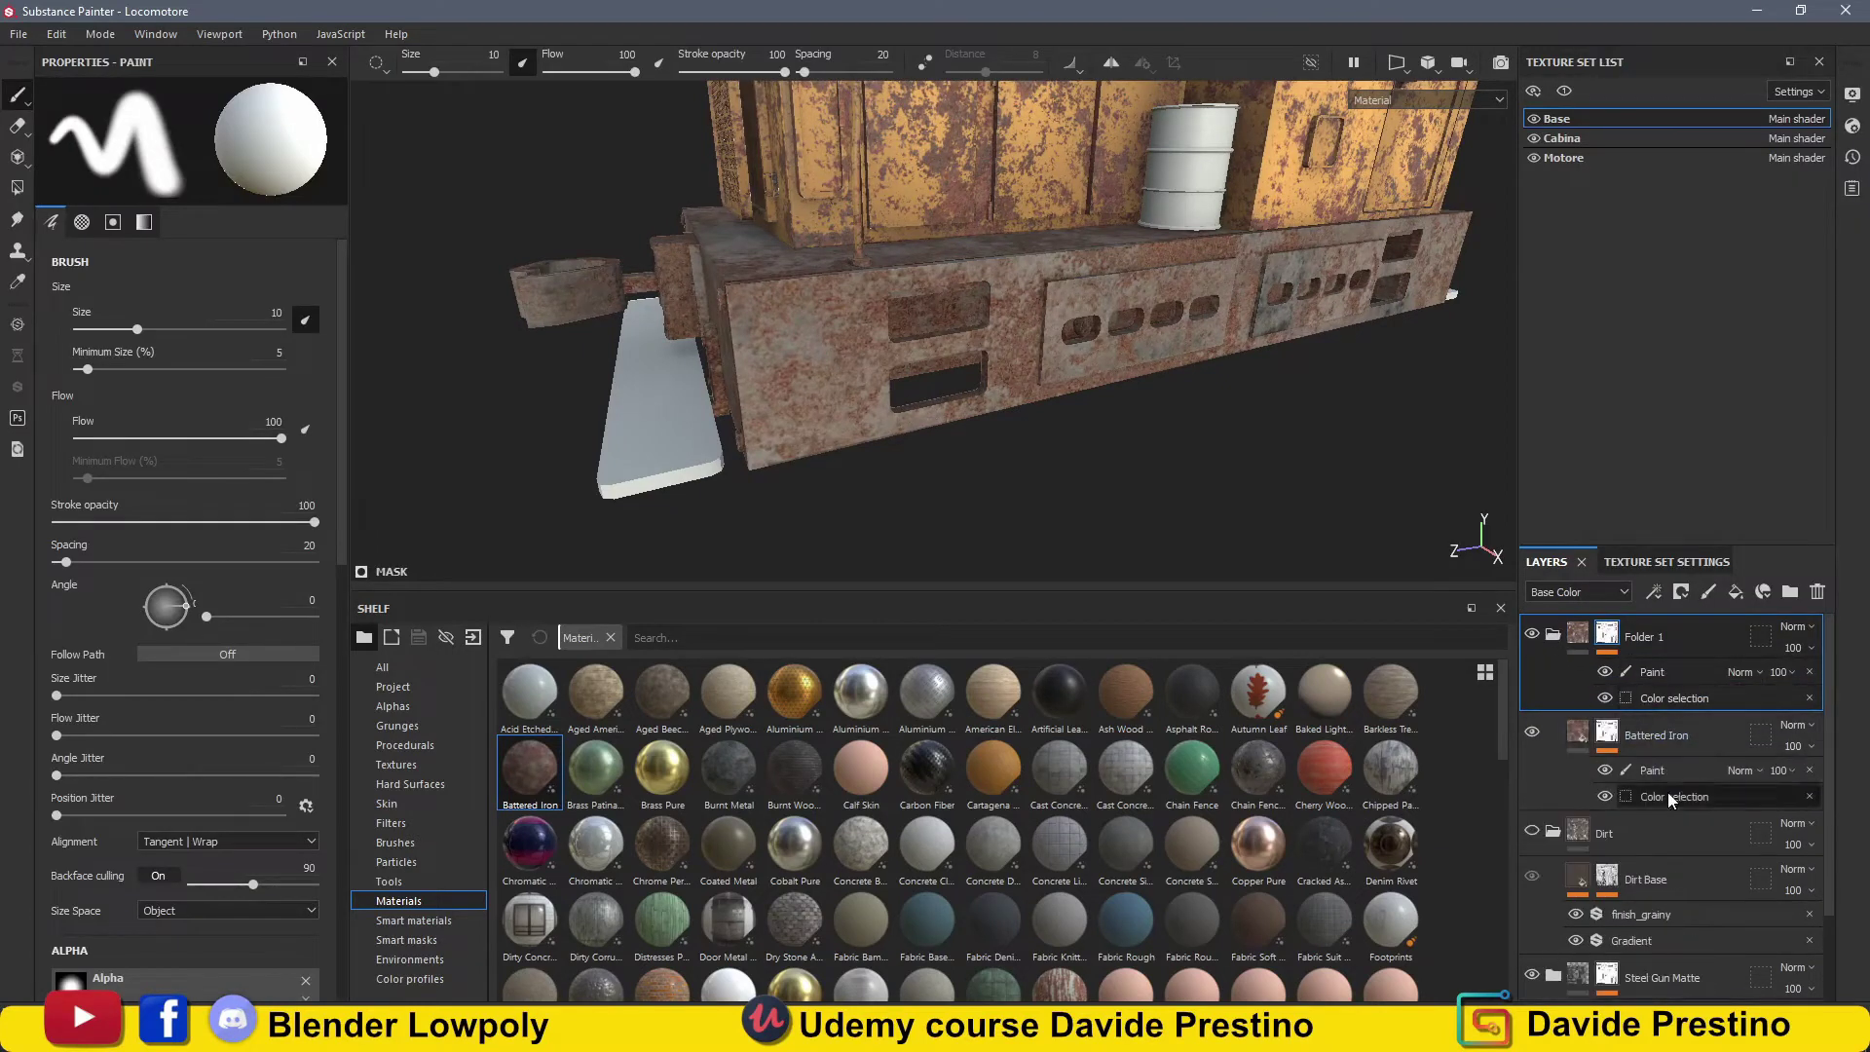
left_click(1637, 737)
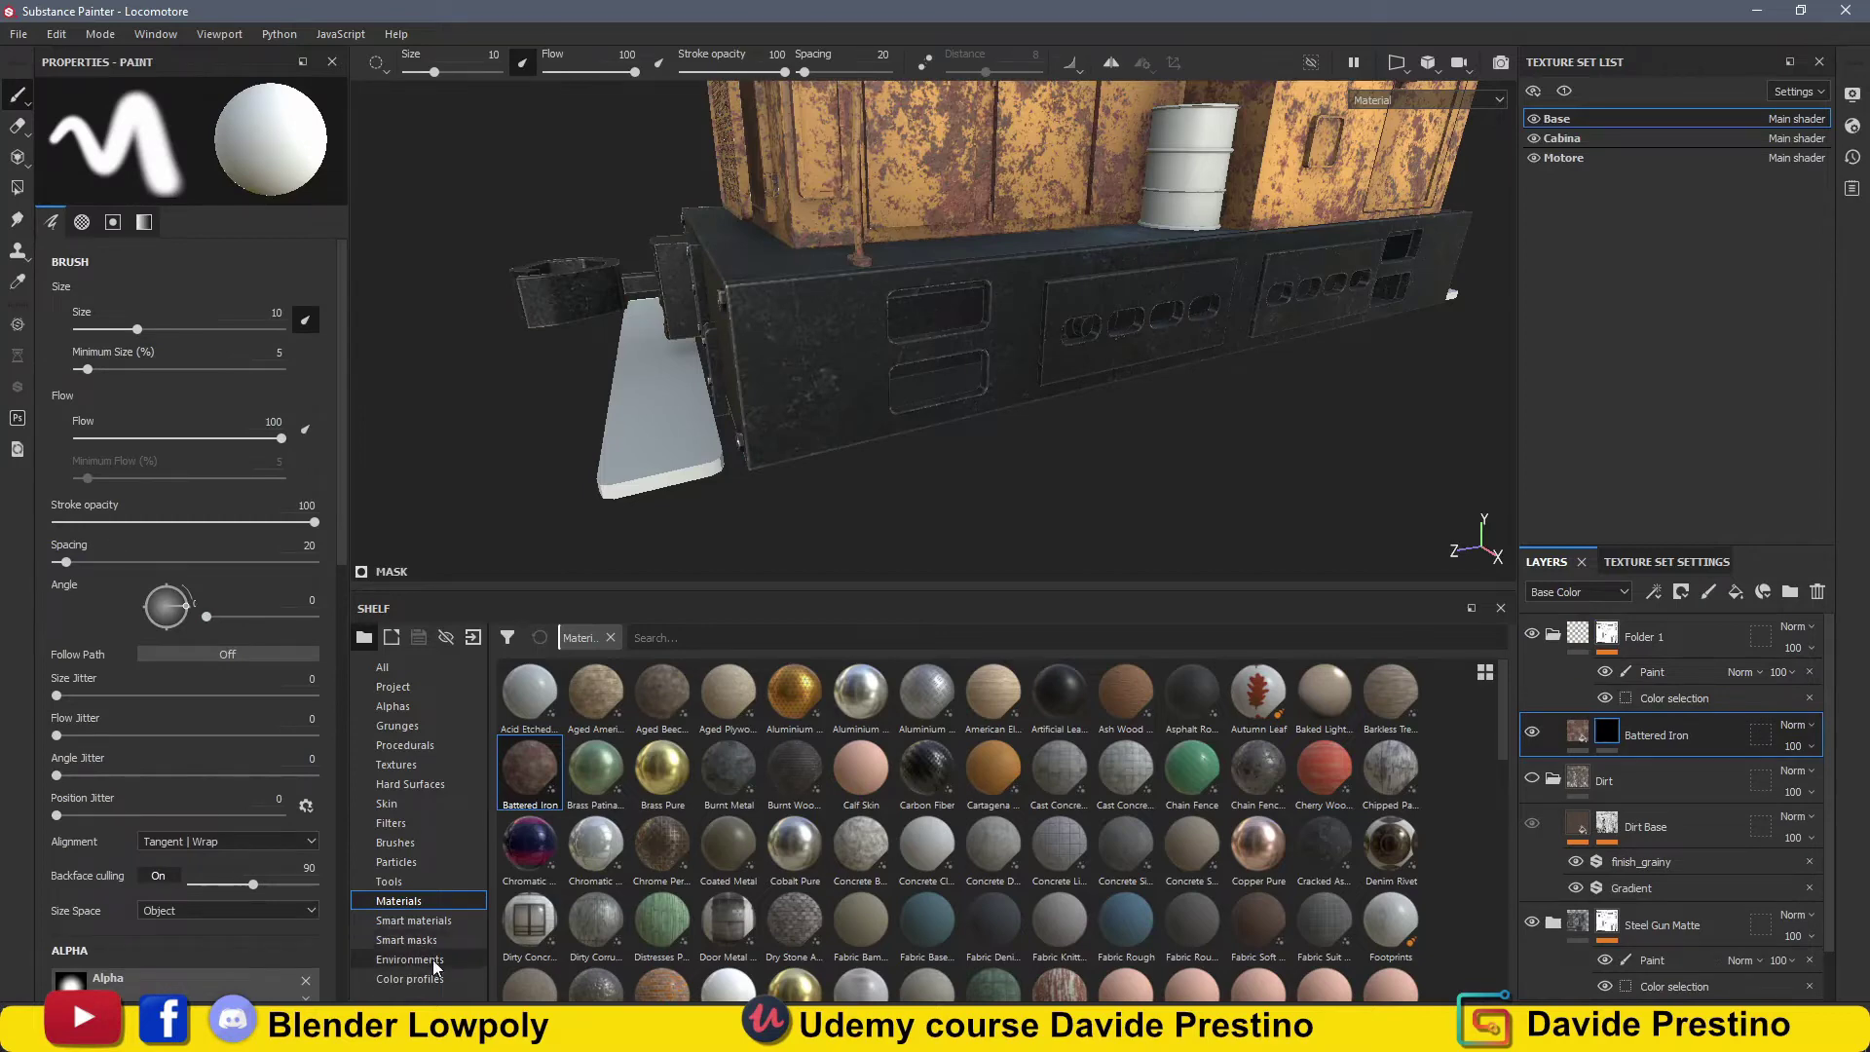
Apply the Rust smart mask to the Battered Iron layer.
left_click(409, 940)
left_click_drag(1662, 758, 1660, 745)
mouse_move(974, 331)
left_mouse_down("alt")
mouse_move(1467, 333)
mouse_move(1761, 739)
left_mouse_up("alt")
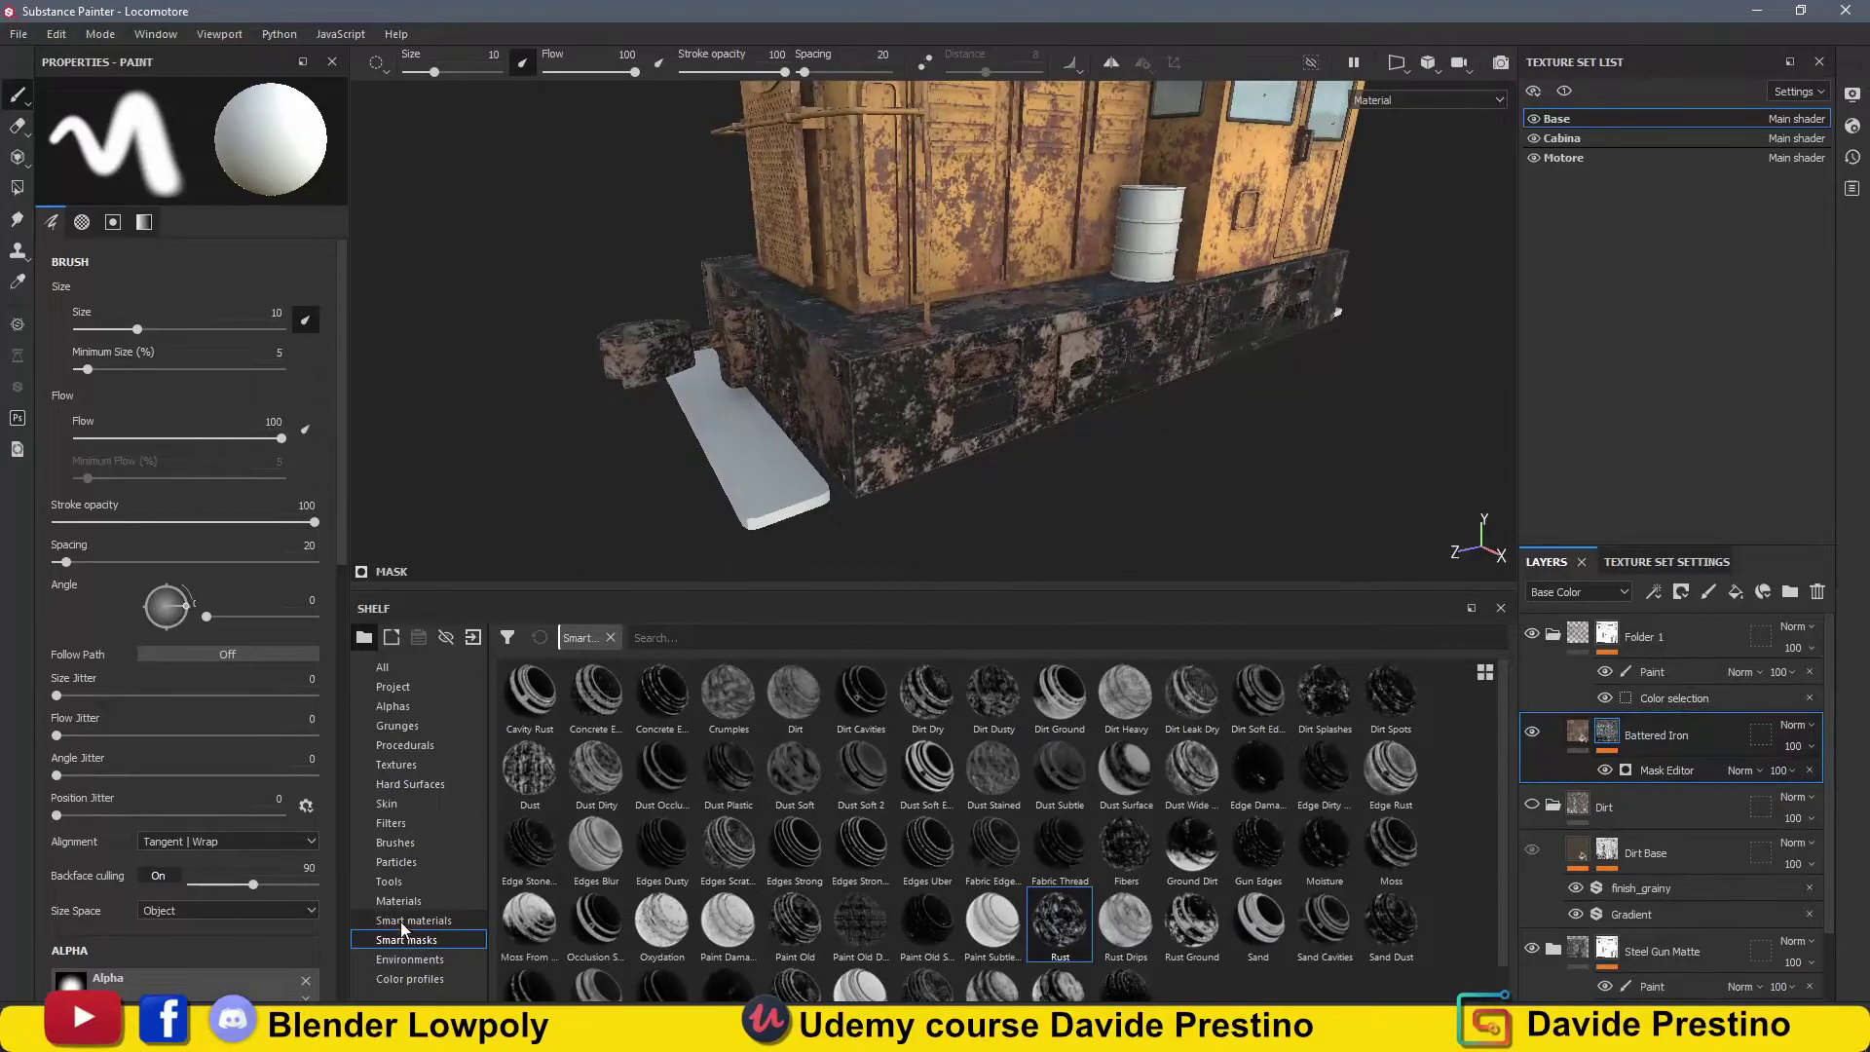
Put the Steel Painted Chipped Dirty smart material into Folder 1.
left_click(402, 920)
scroll(1102, 928, "down", 5)
left_click_drag(939, 901, 1232, 870)
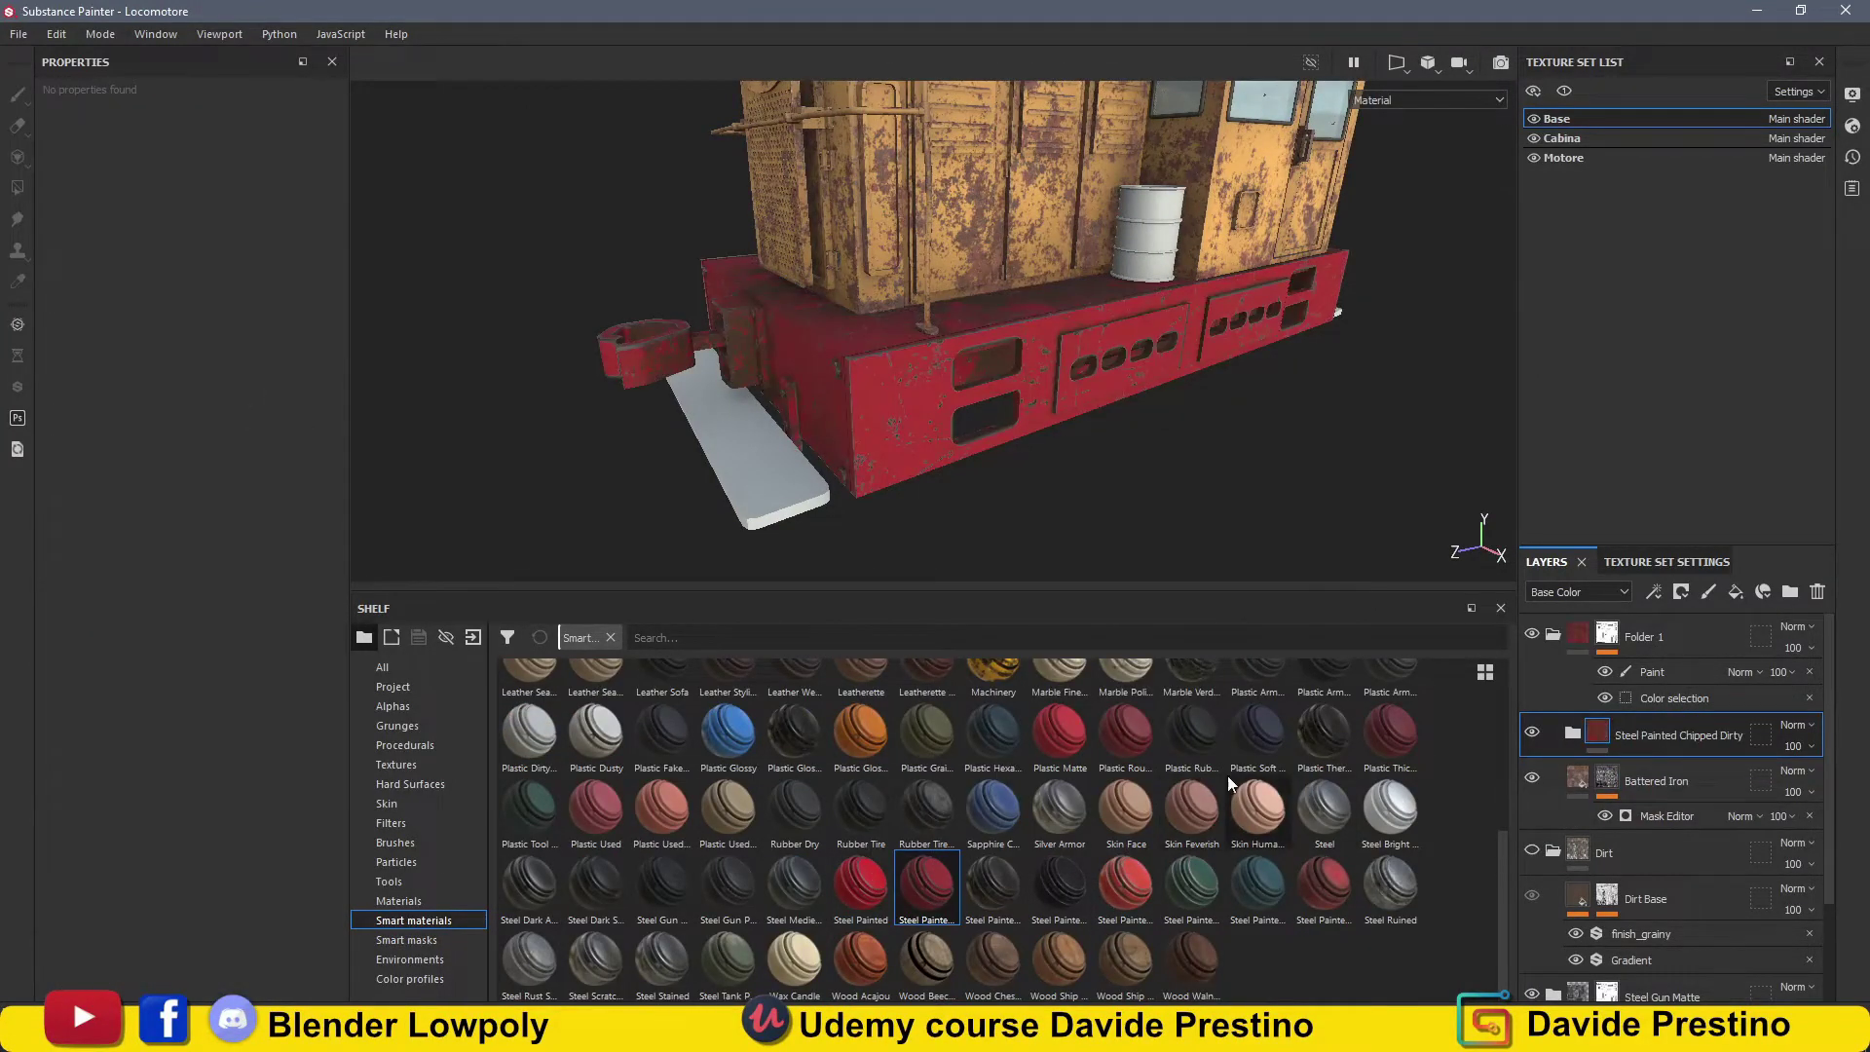
Set its Paint layer's base colour to the body's sampled orange, slightly brightened.
left_click(1572, 733)
left_click(1656, 897)
left_click(185, 468)
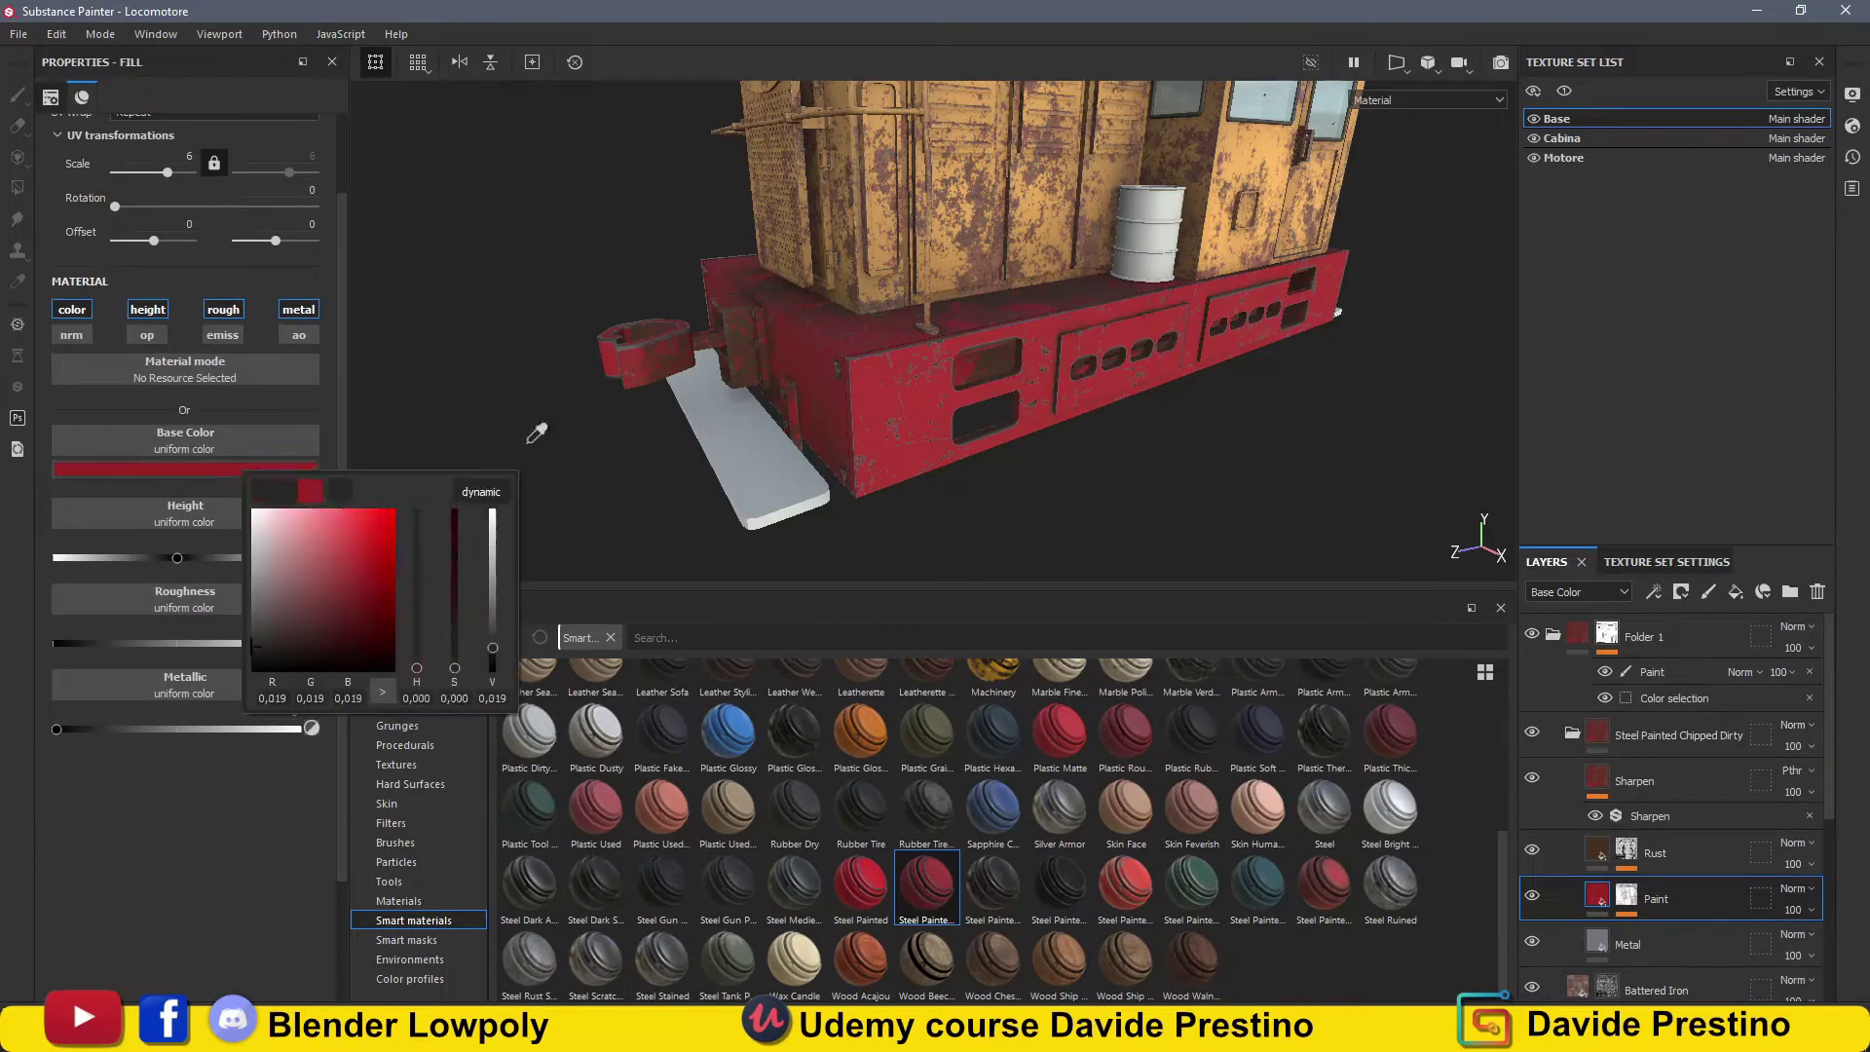
left_click(883, 227)
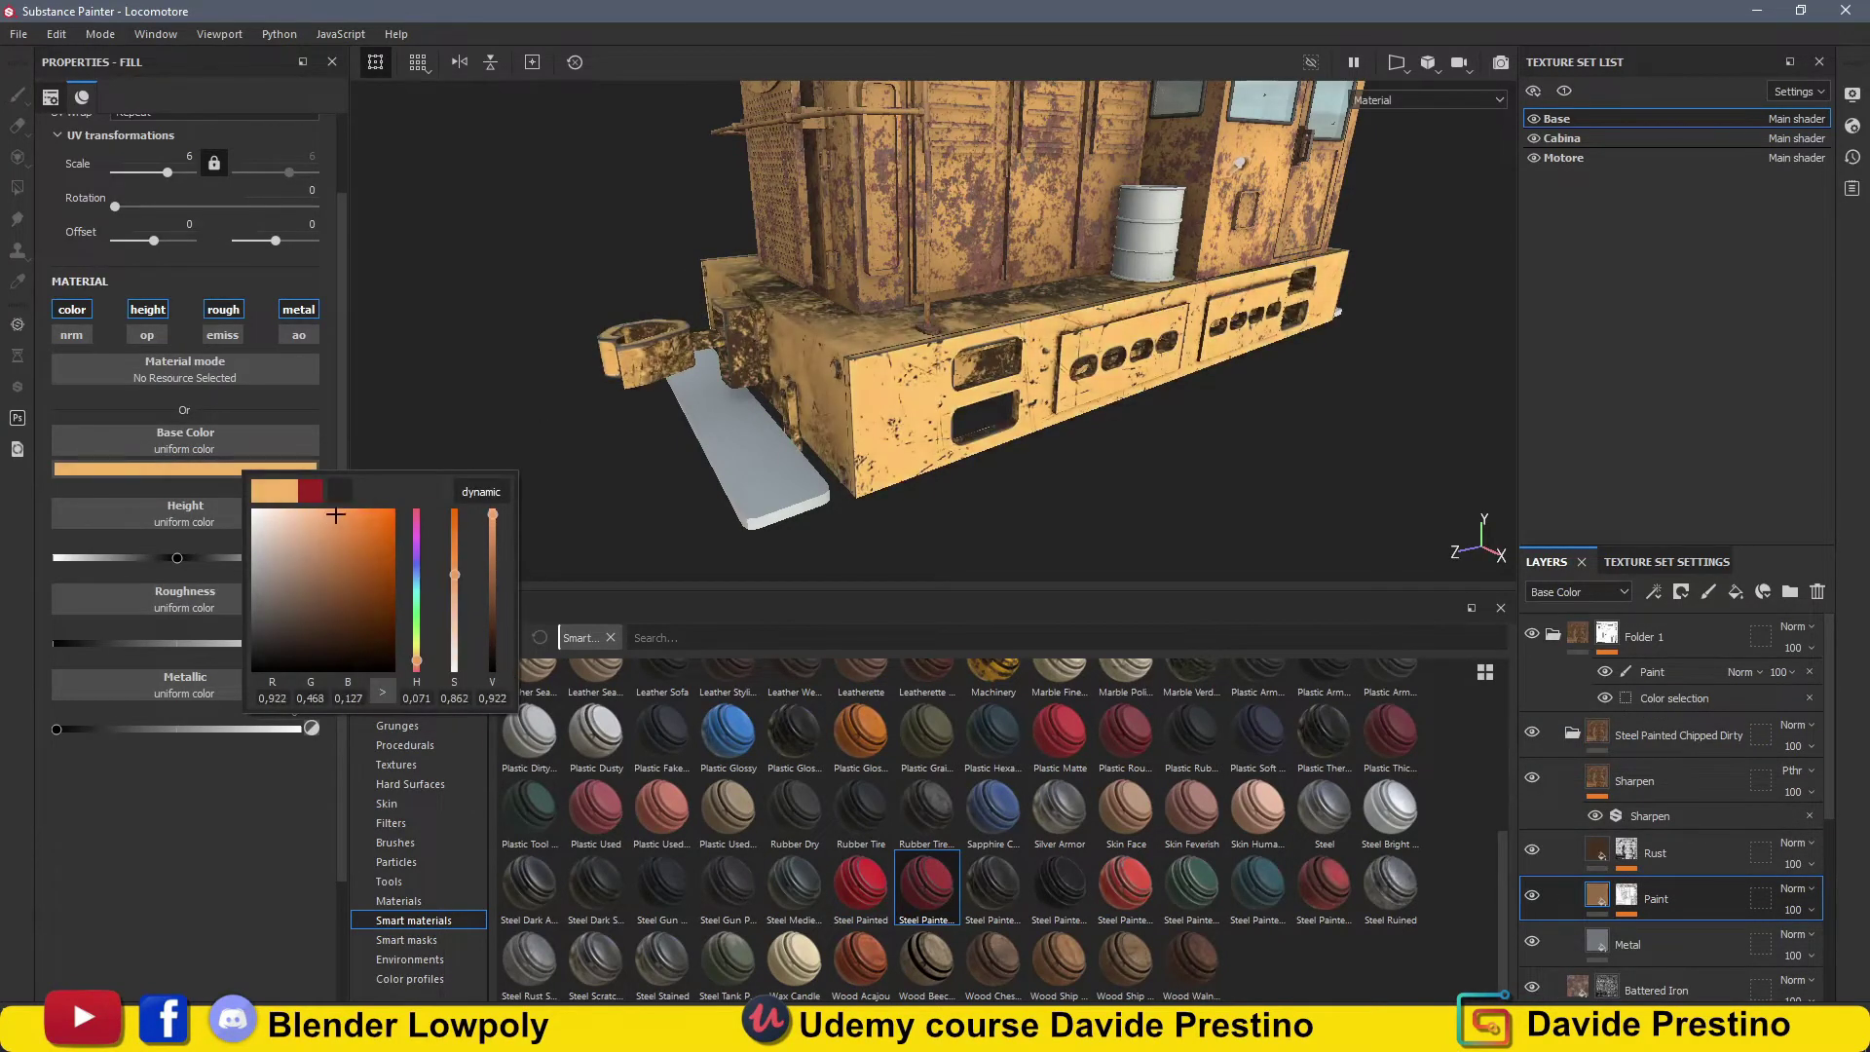
left_click(1047, 281)
left_click_drag(342, 541, 341, 531)
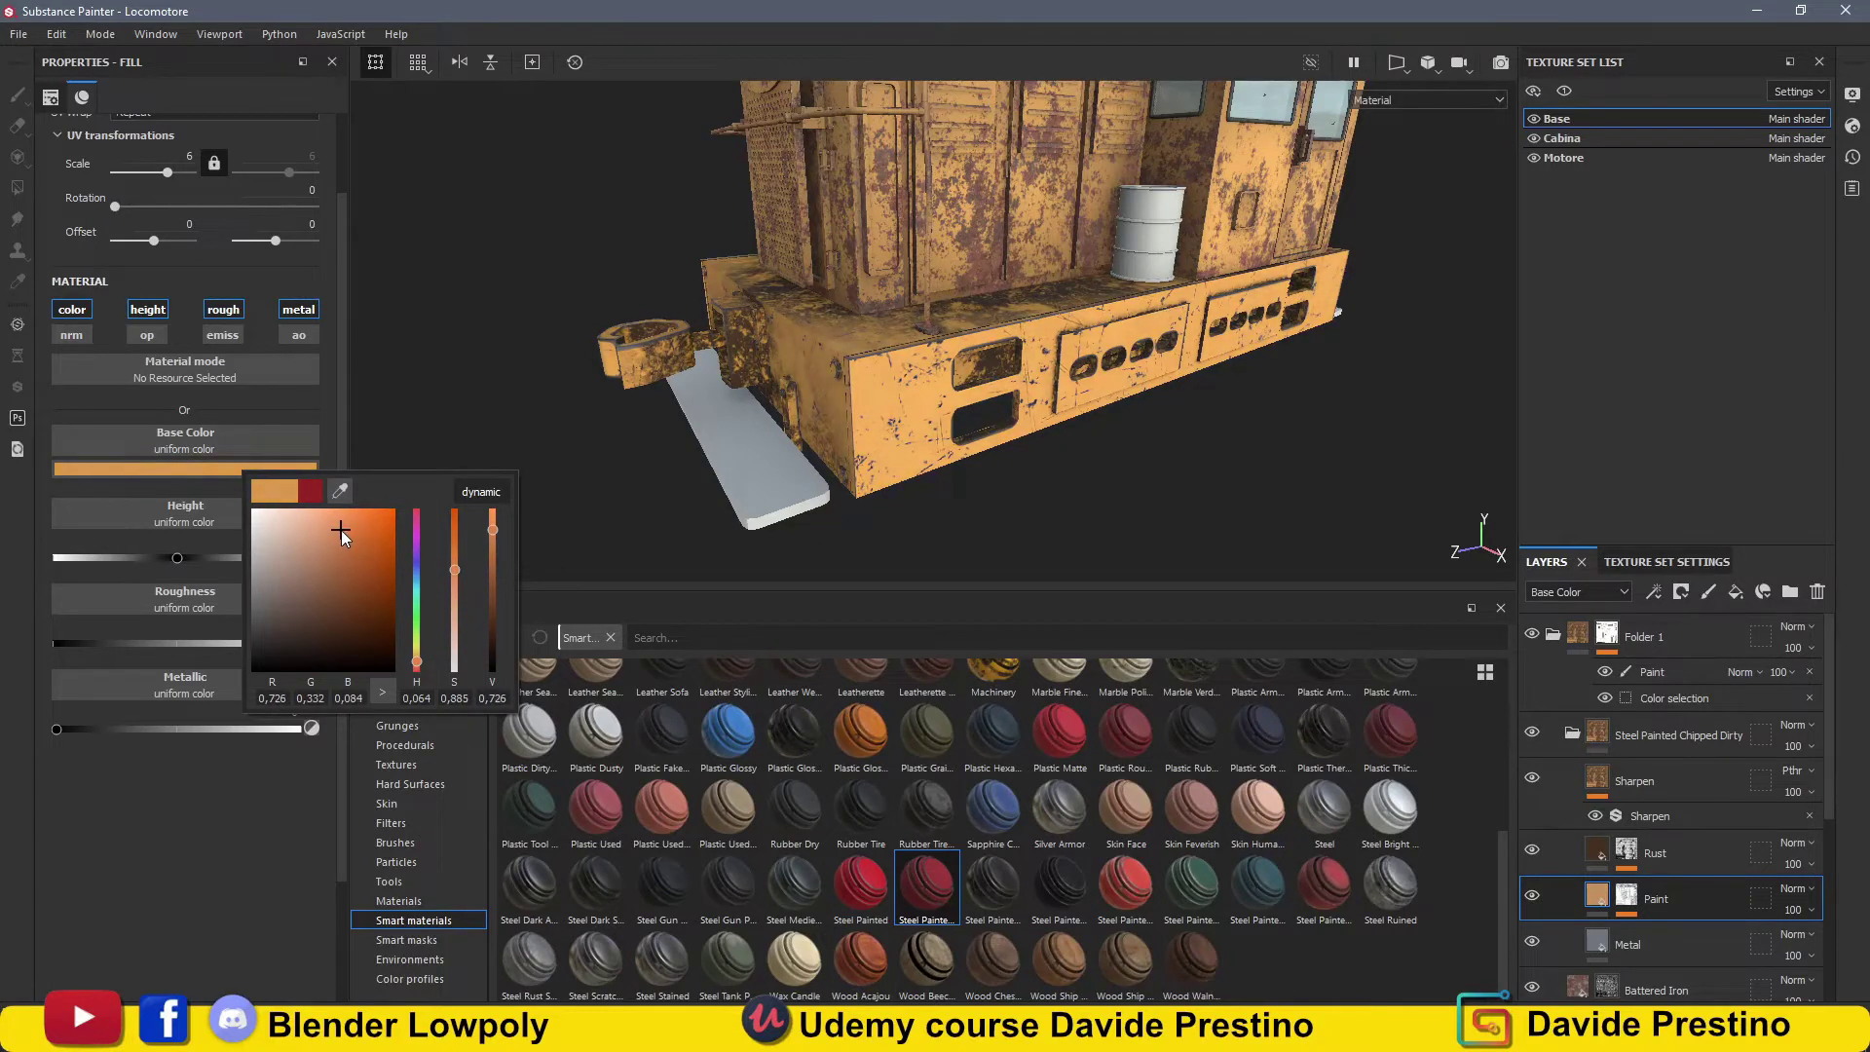
left_click(1572, 732)
left_click(1680, 591)
Give Steel Painted Chip a black mask with the Paint Old smart mask.
left_click(1720, 644)
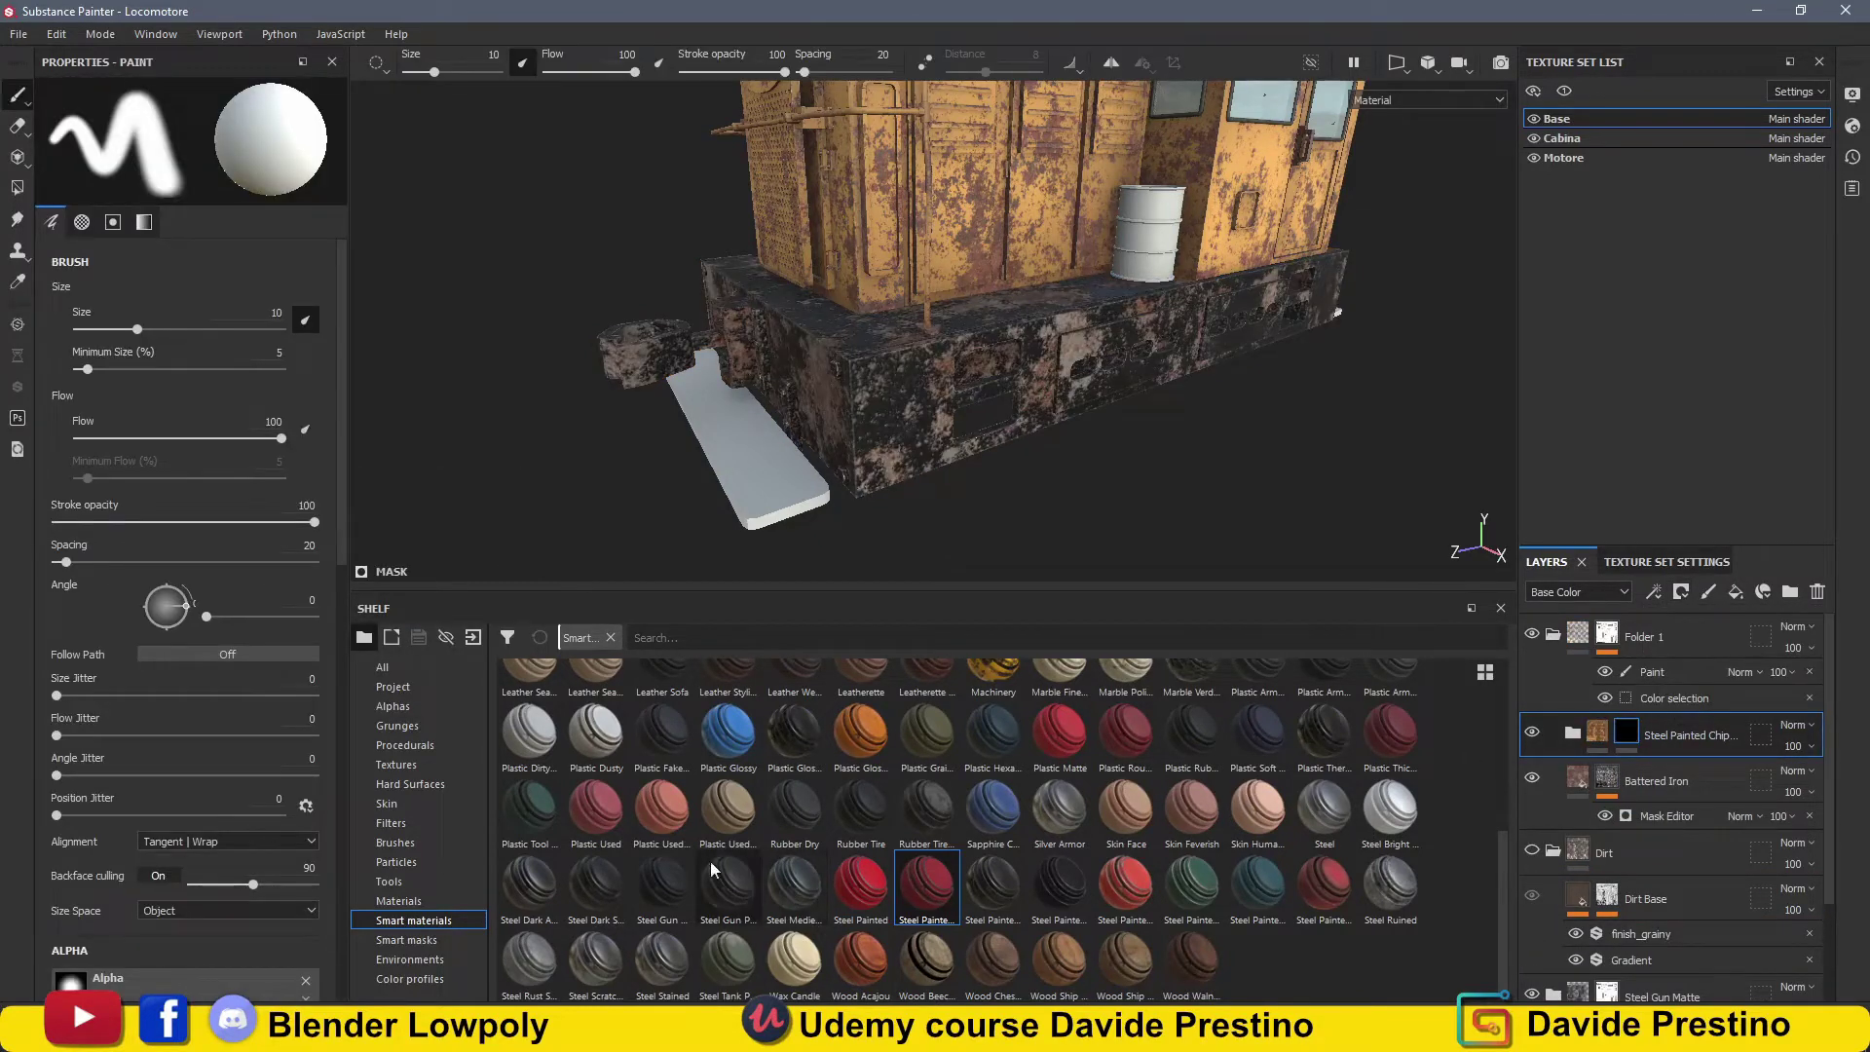
left_click(406, 940)
left_click_drag(1631, 741, 1626, 736)
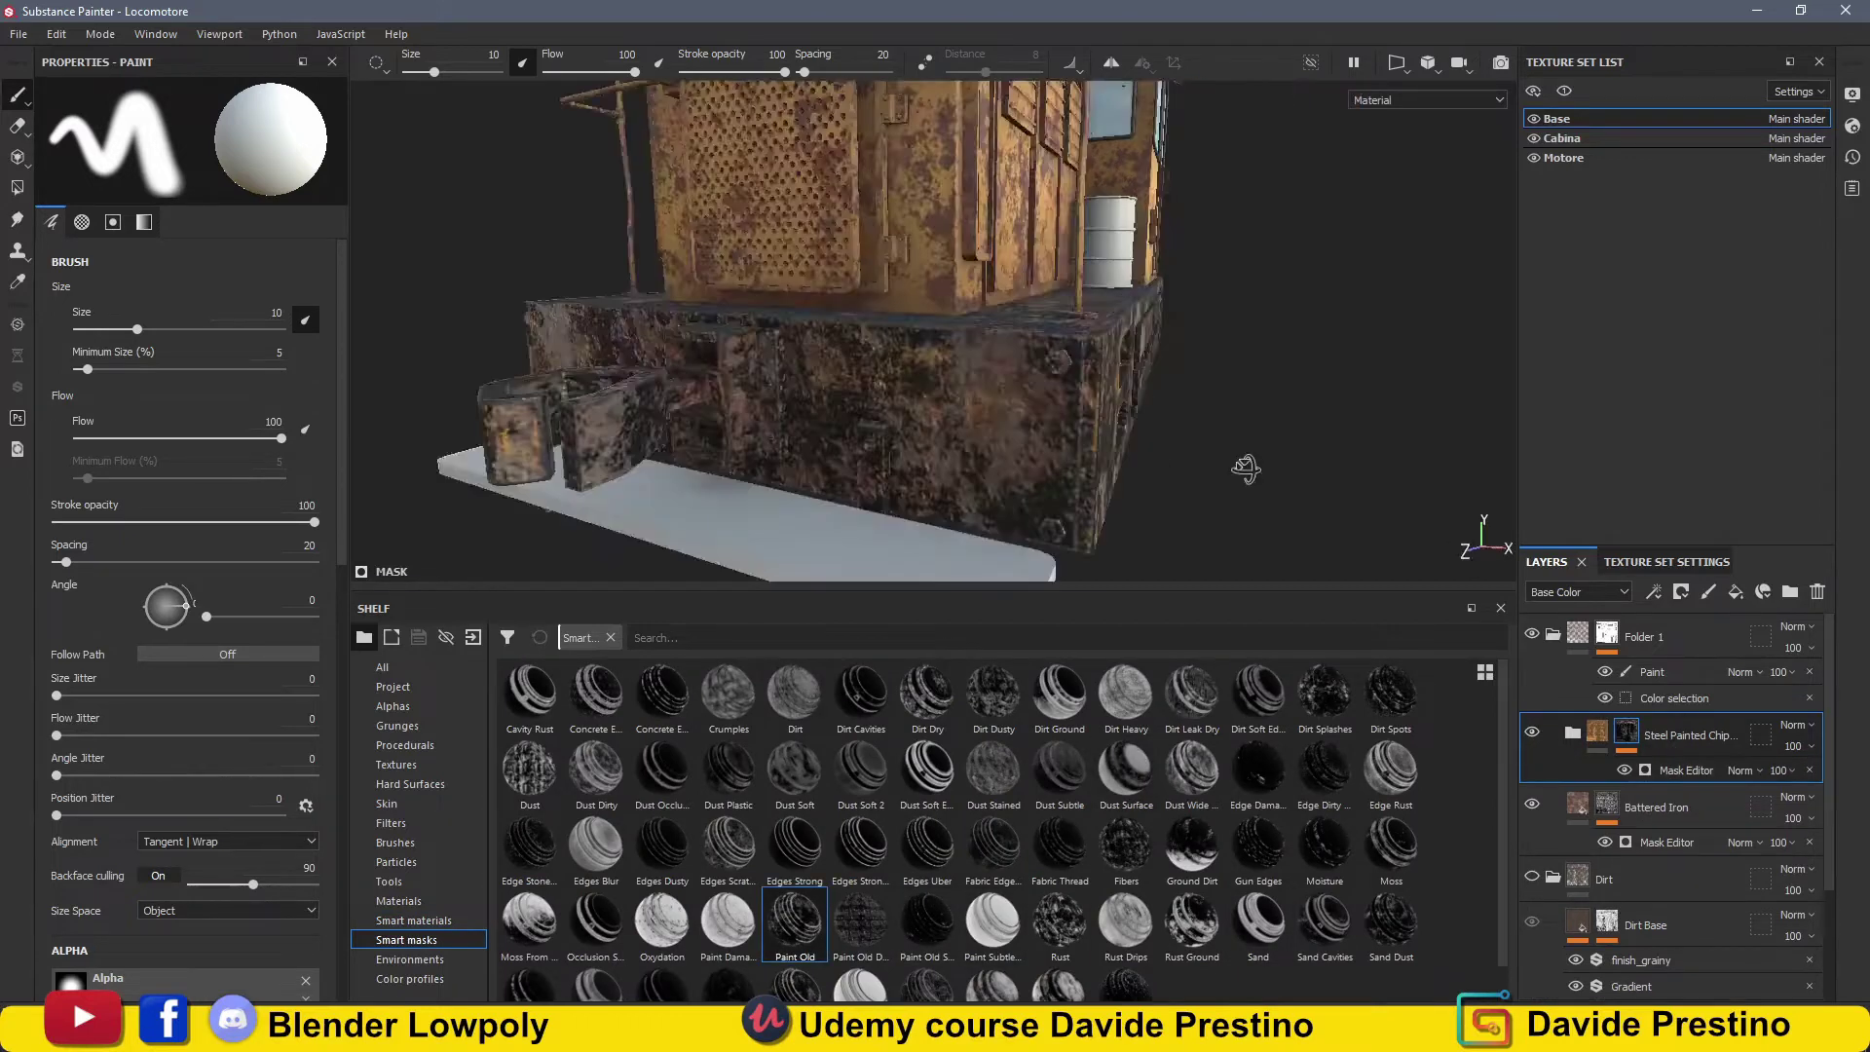
left_click_drag(919, 469, 974, 438, "alt")
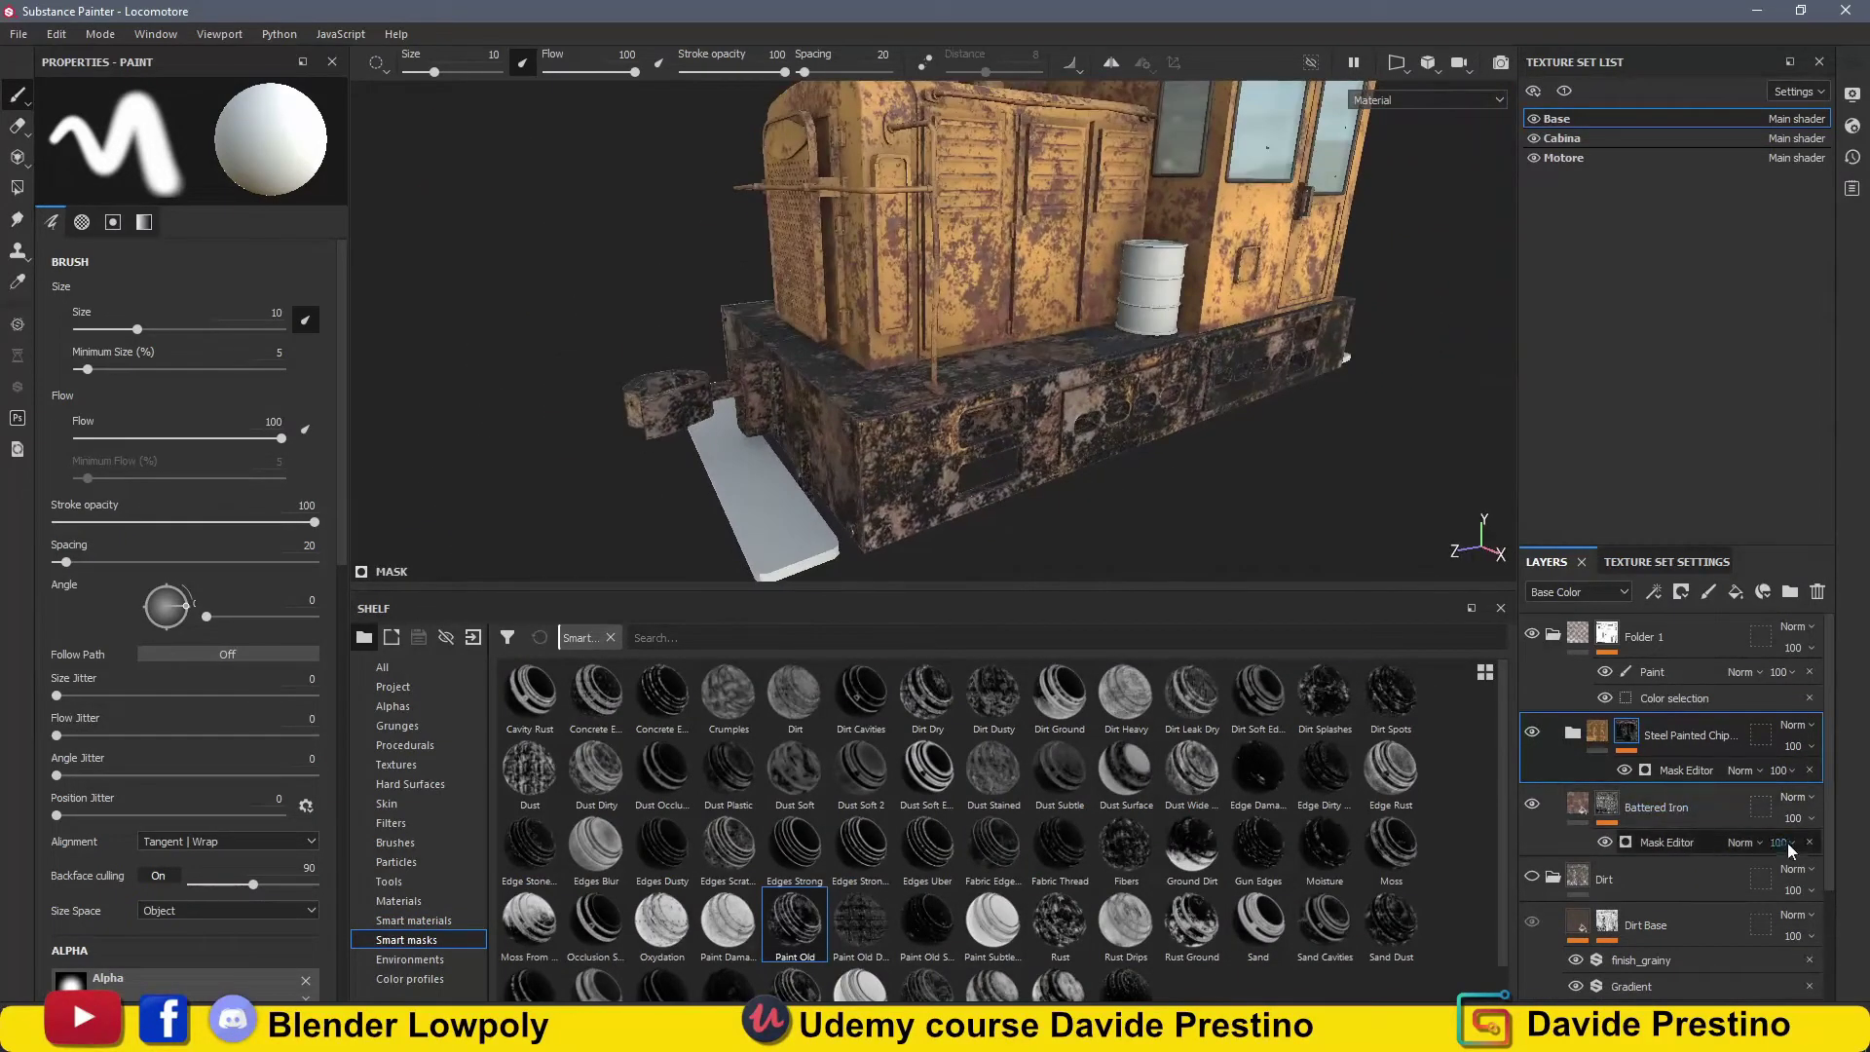
Set Battered Iron's rust mask balance to 0.47 and delete the Dirt folder.
left_click(1635, 843)
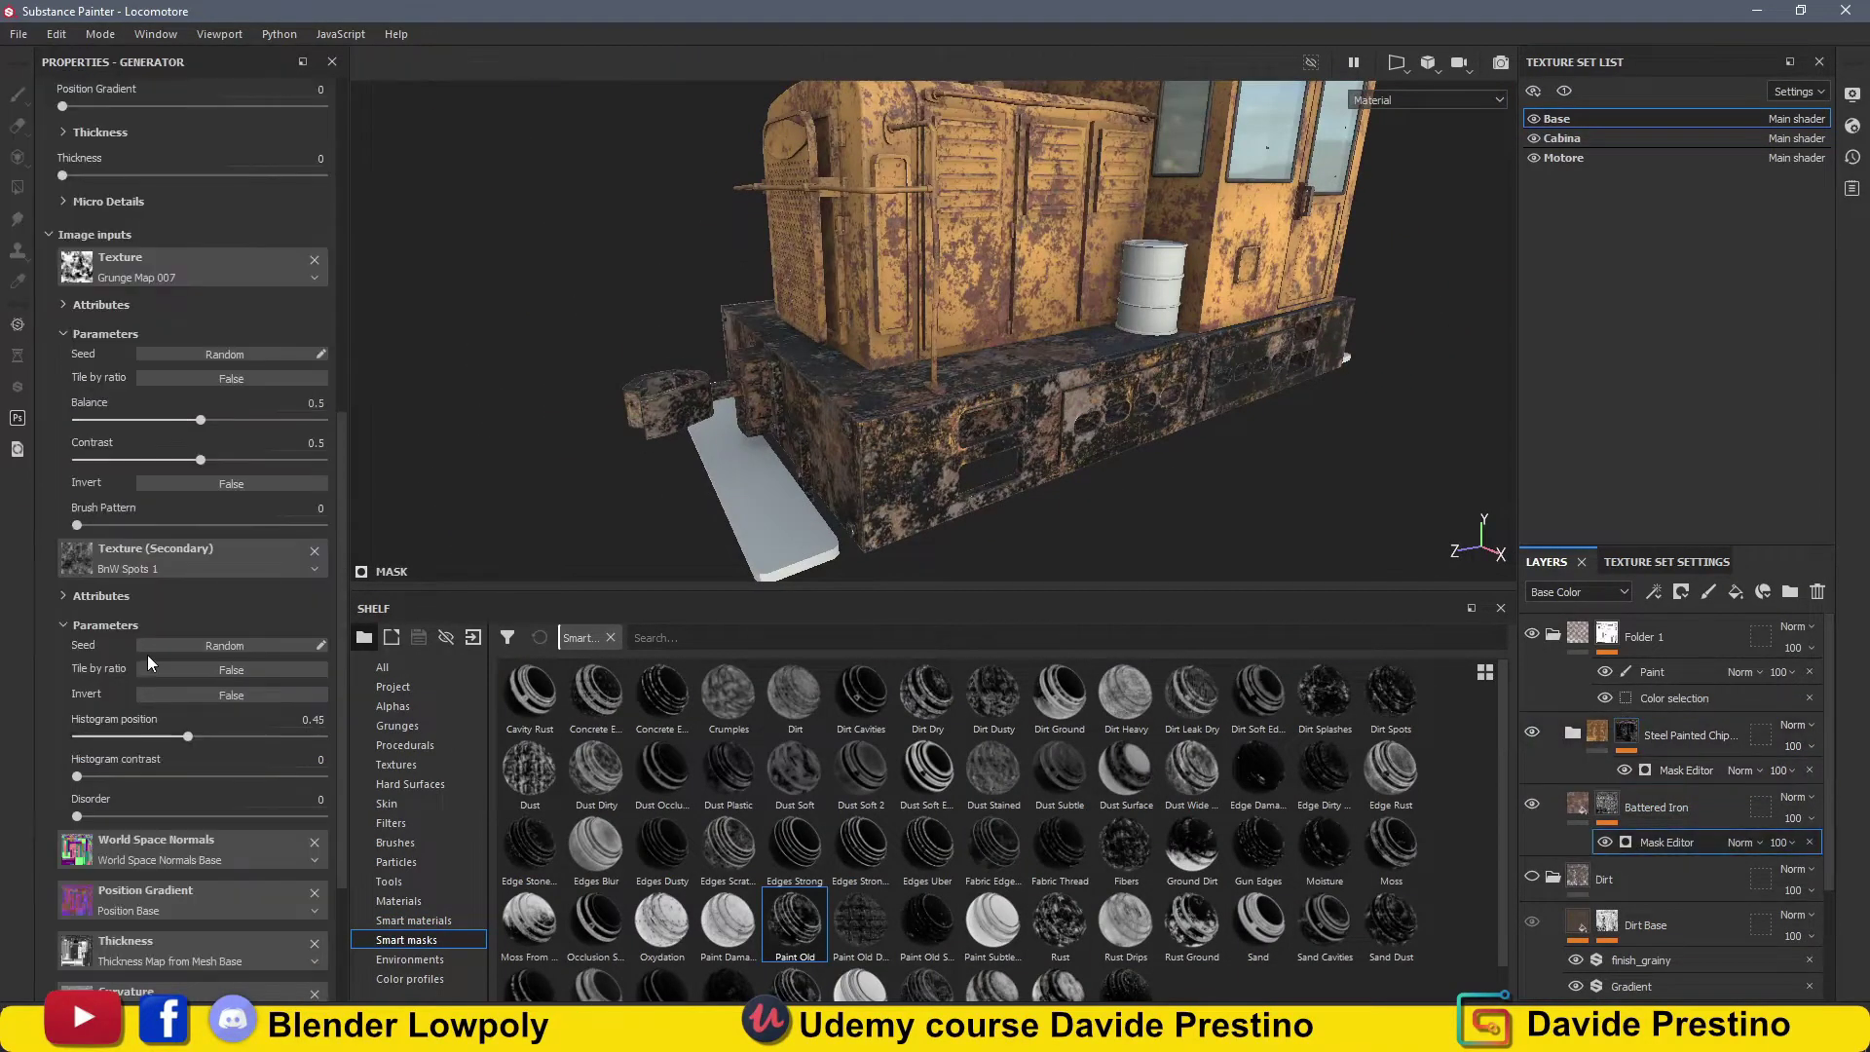
scroll(150, 534, "up", 5)
left_click_drag(259, 293, 126, 294)
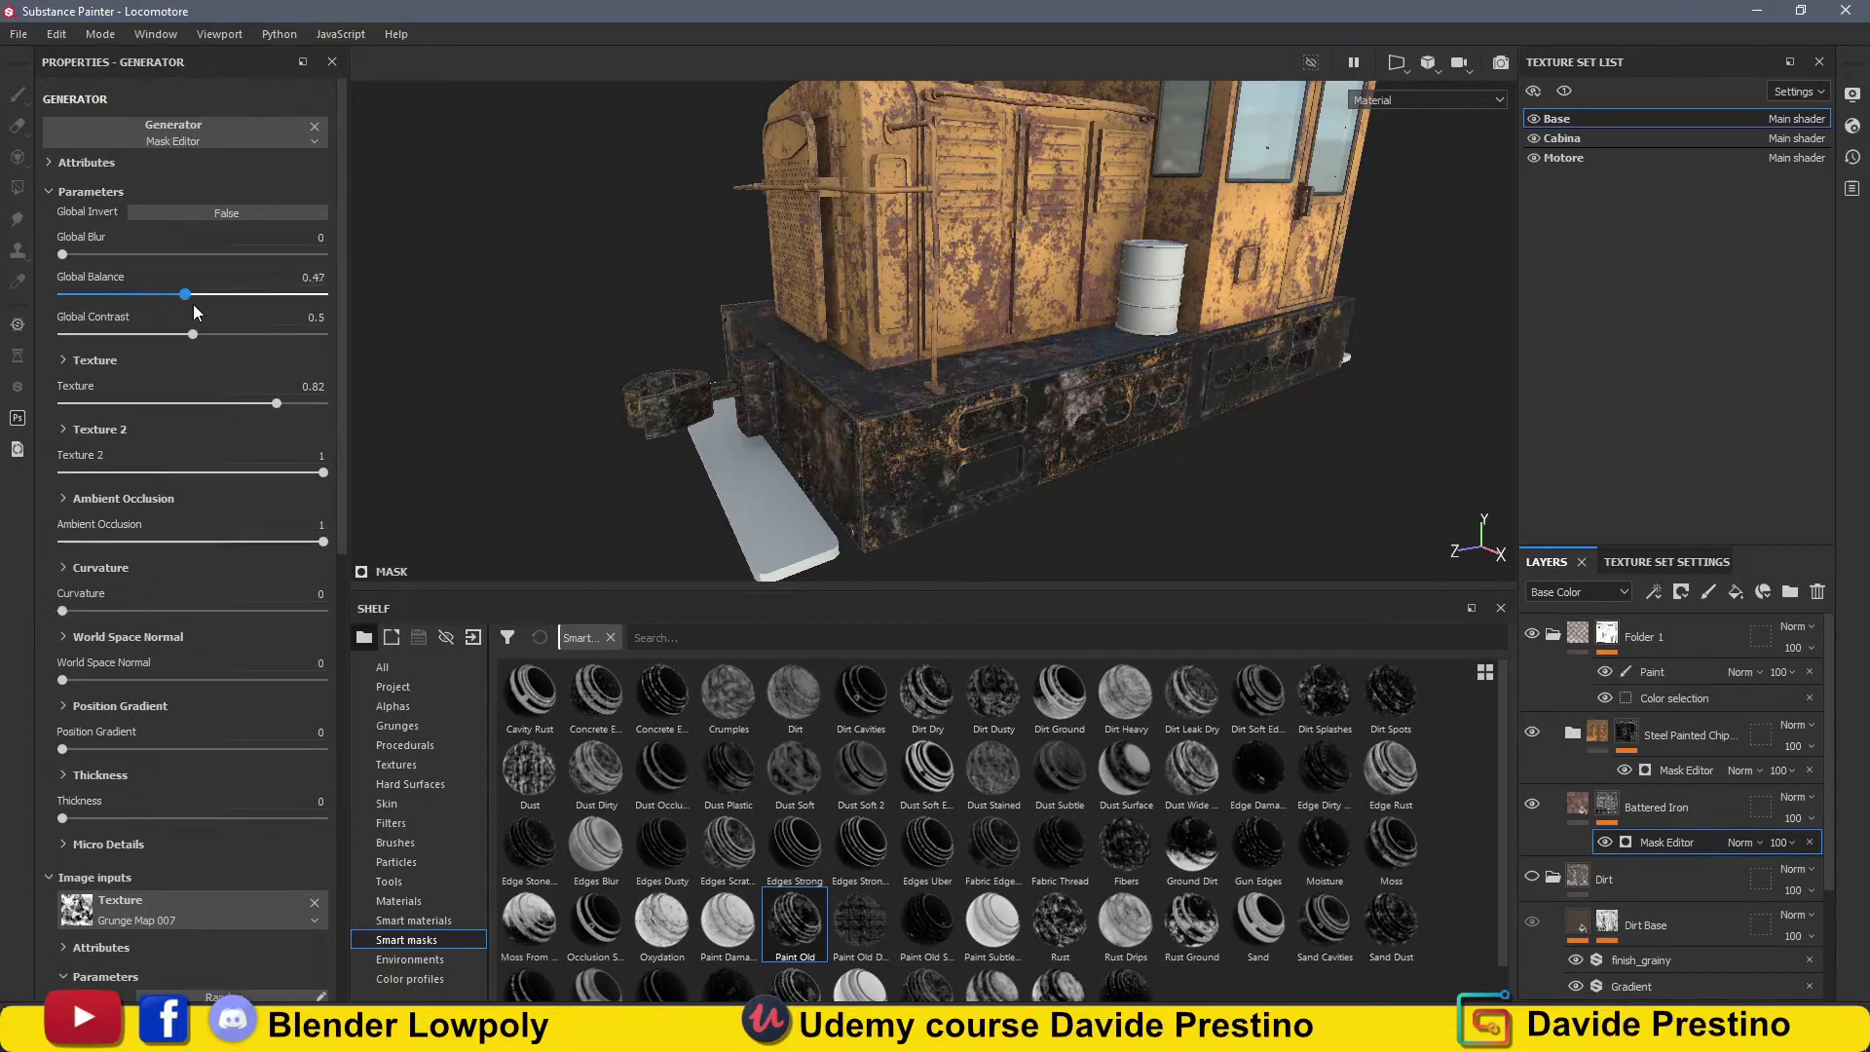
left_click(1554, 634)
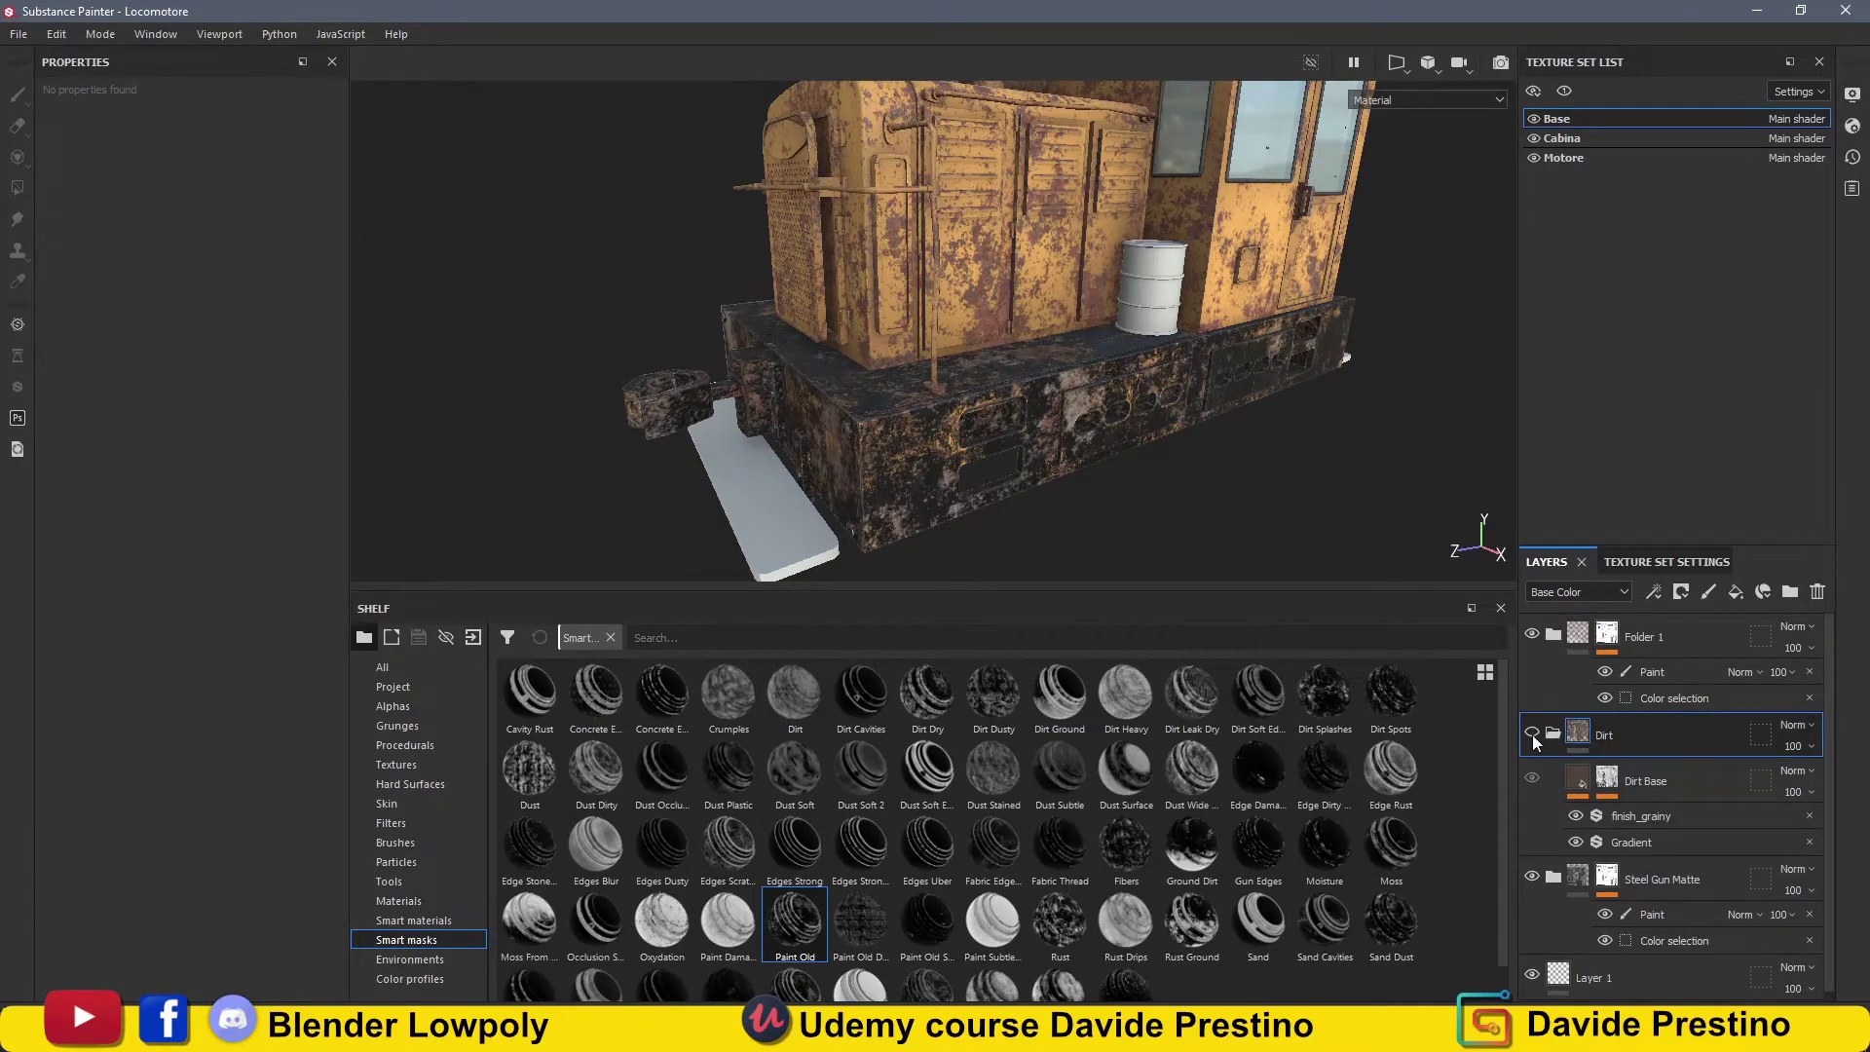
left_click(1817, 592)
Swap the Metal fill layer's material to Metal Brushed Rusted.
scroll(1716, 986, "down", 1)
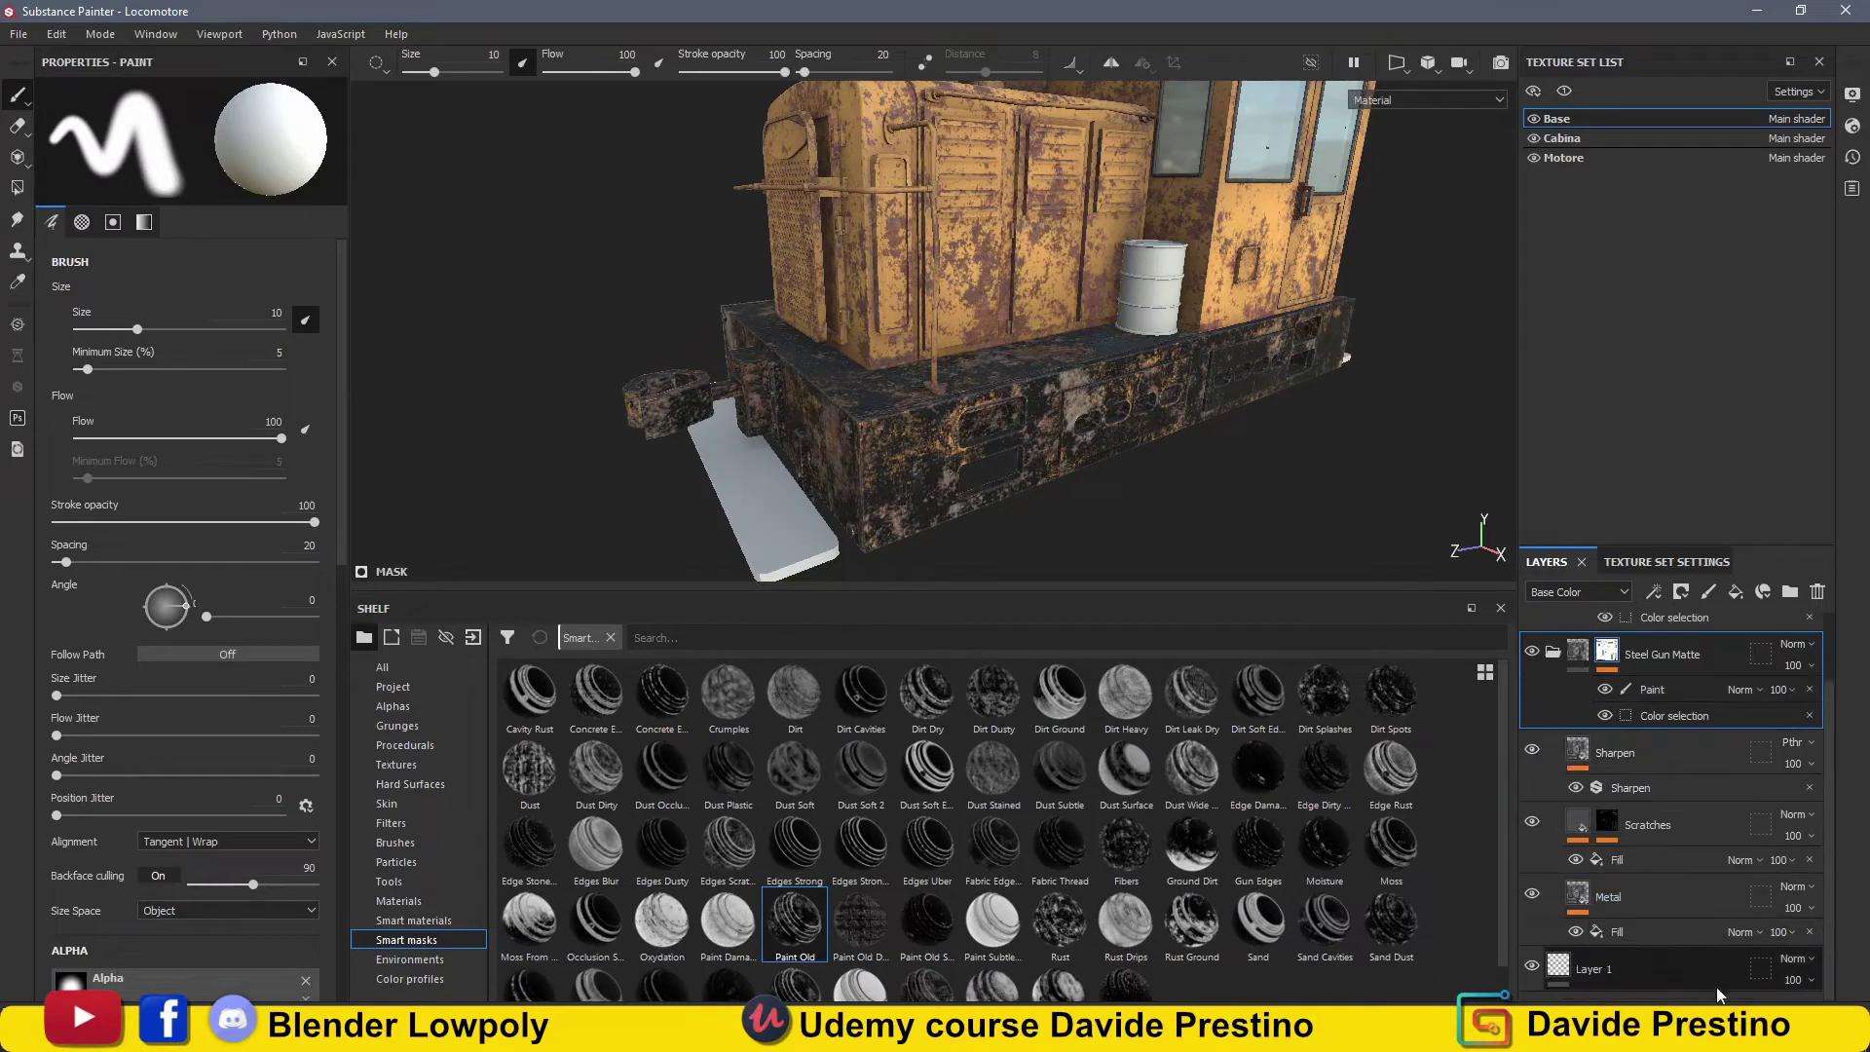
left_click(1583, 900)
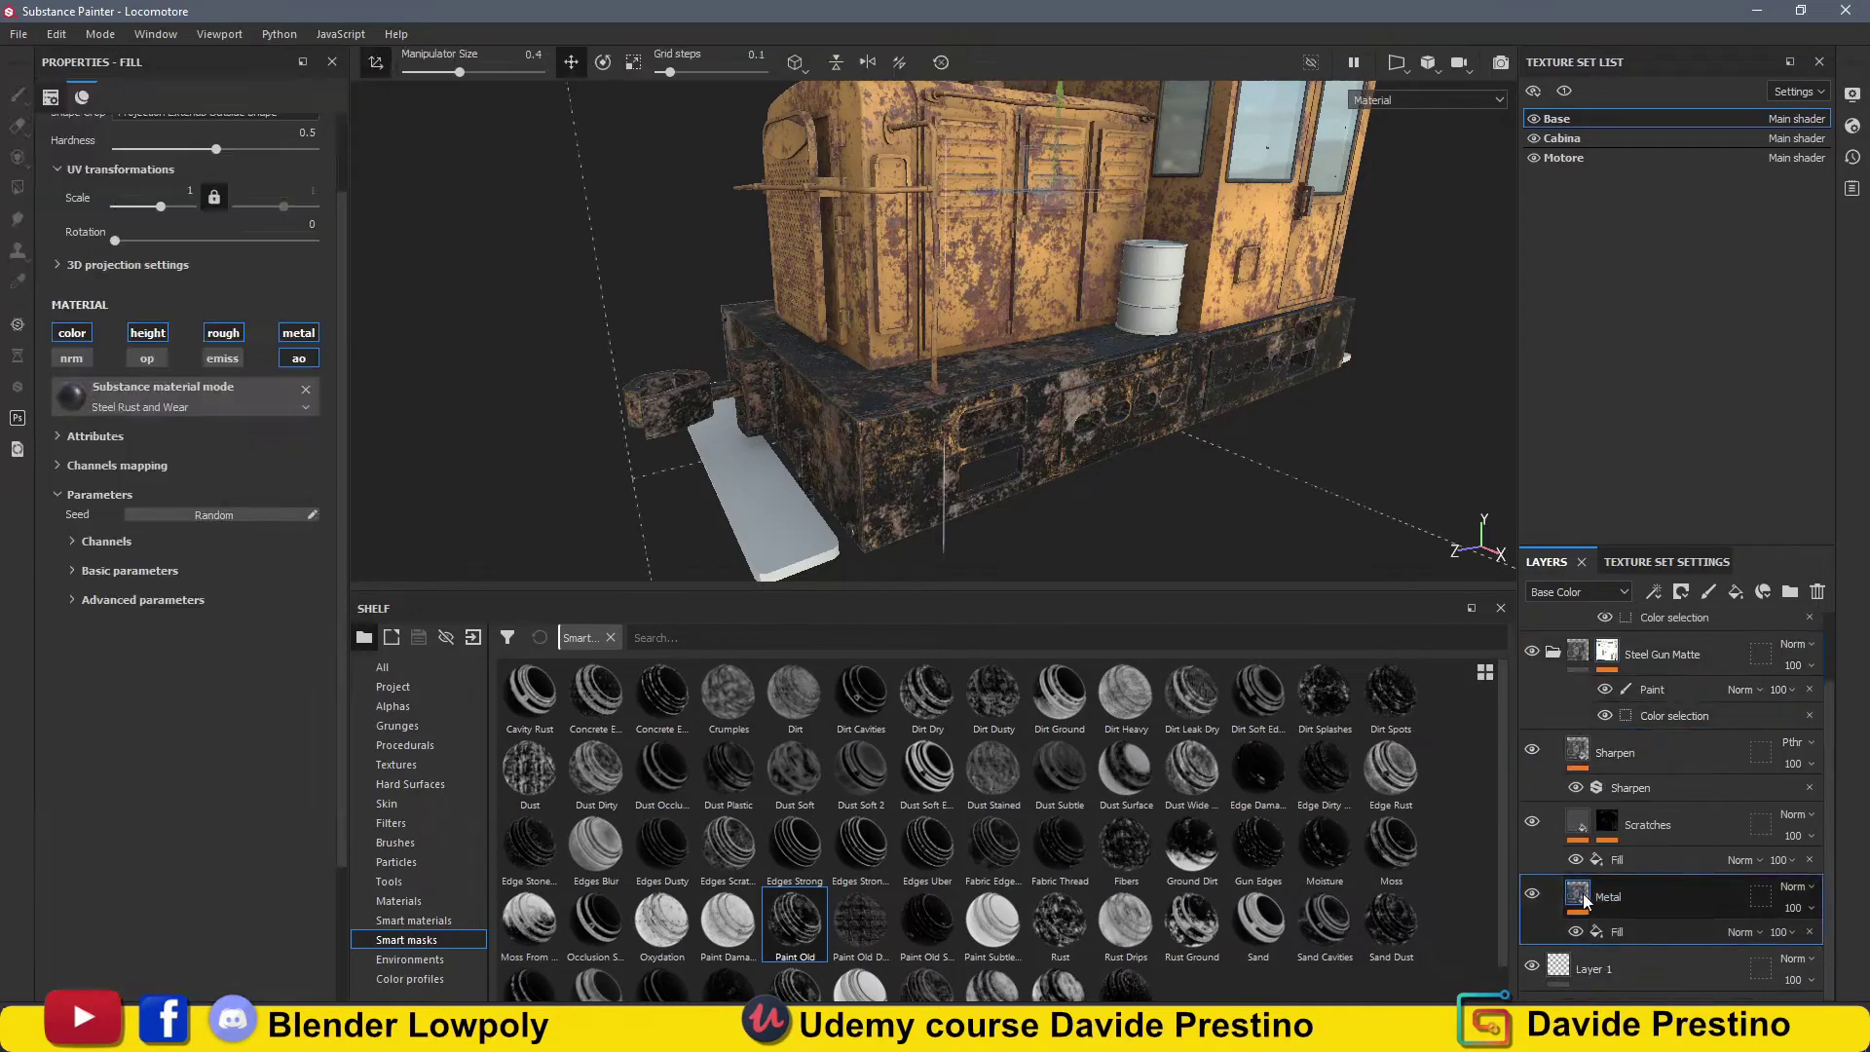
left_click(73, 403)
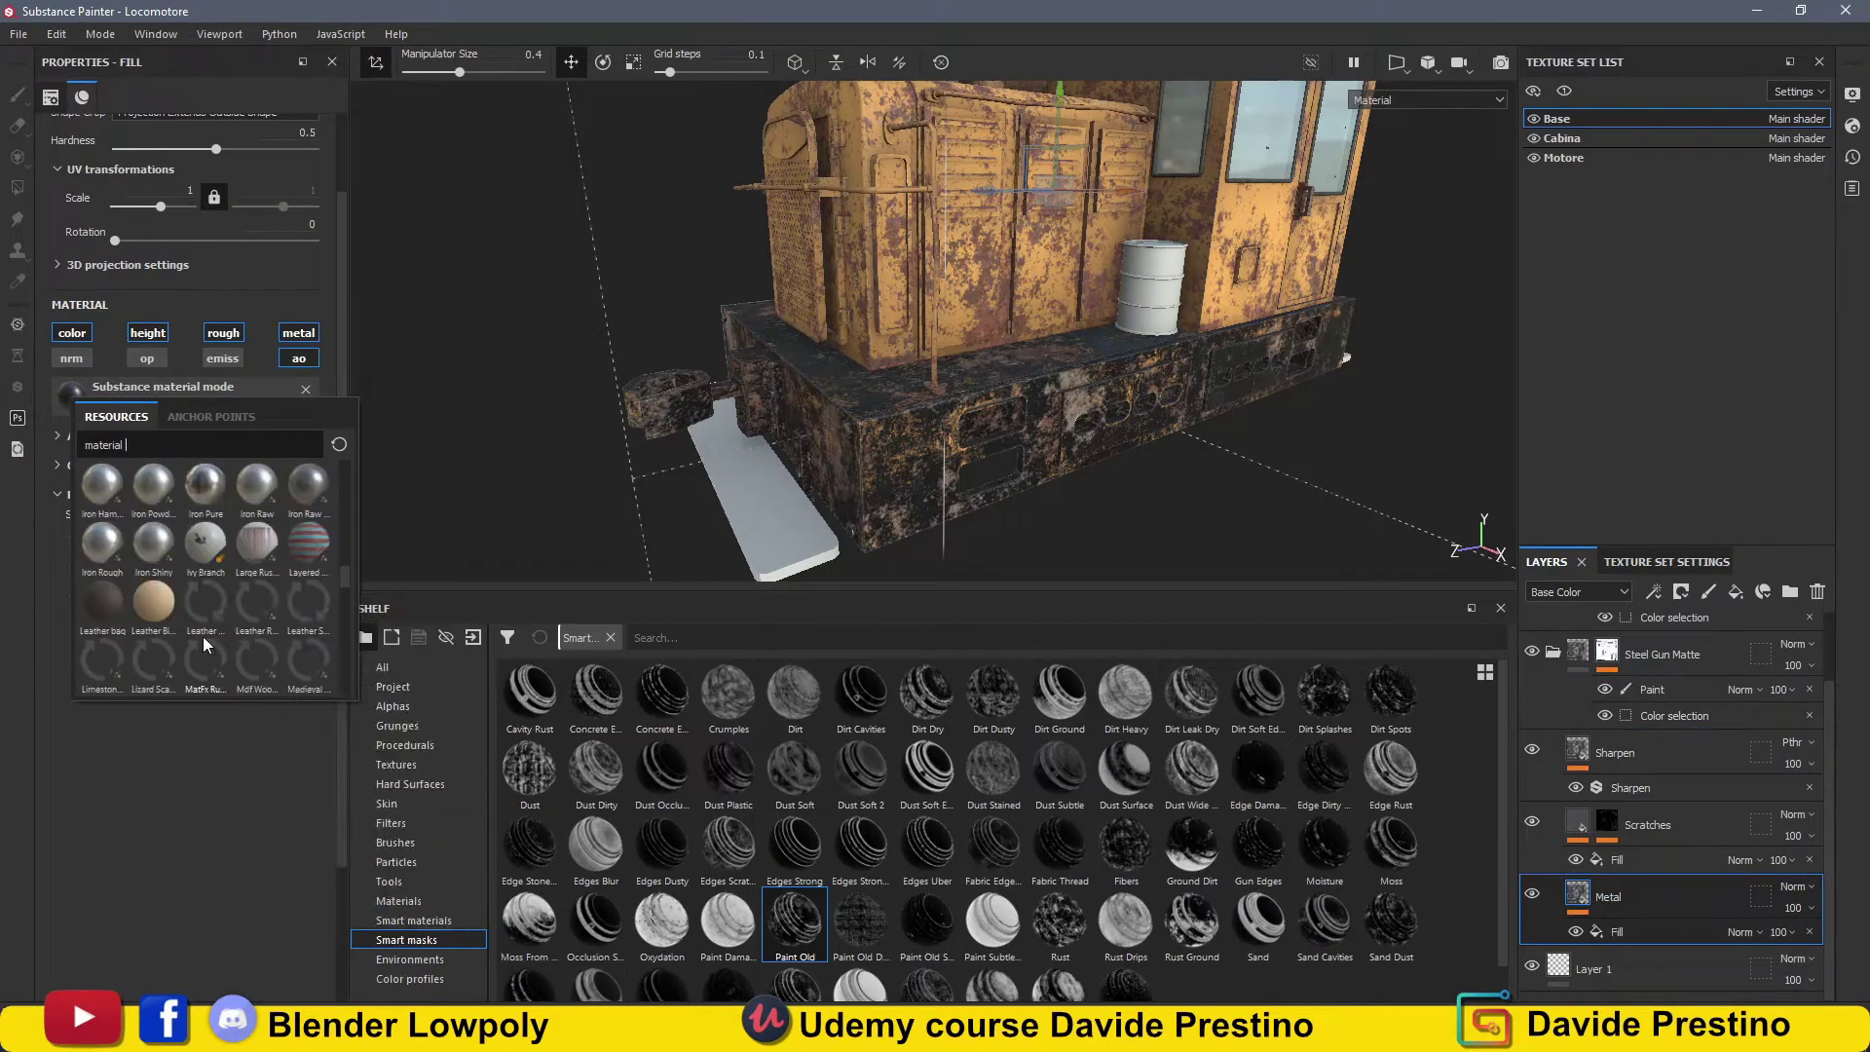
scroll(214, 613, "down", 3)
left_click(208, 574)
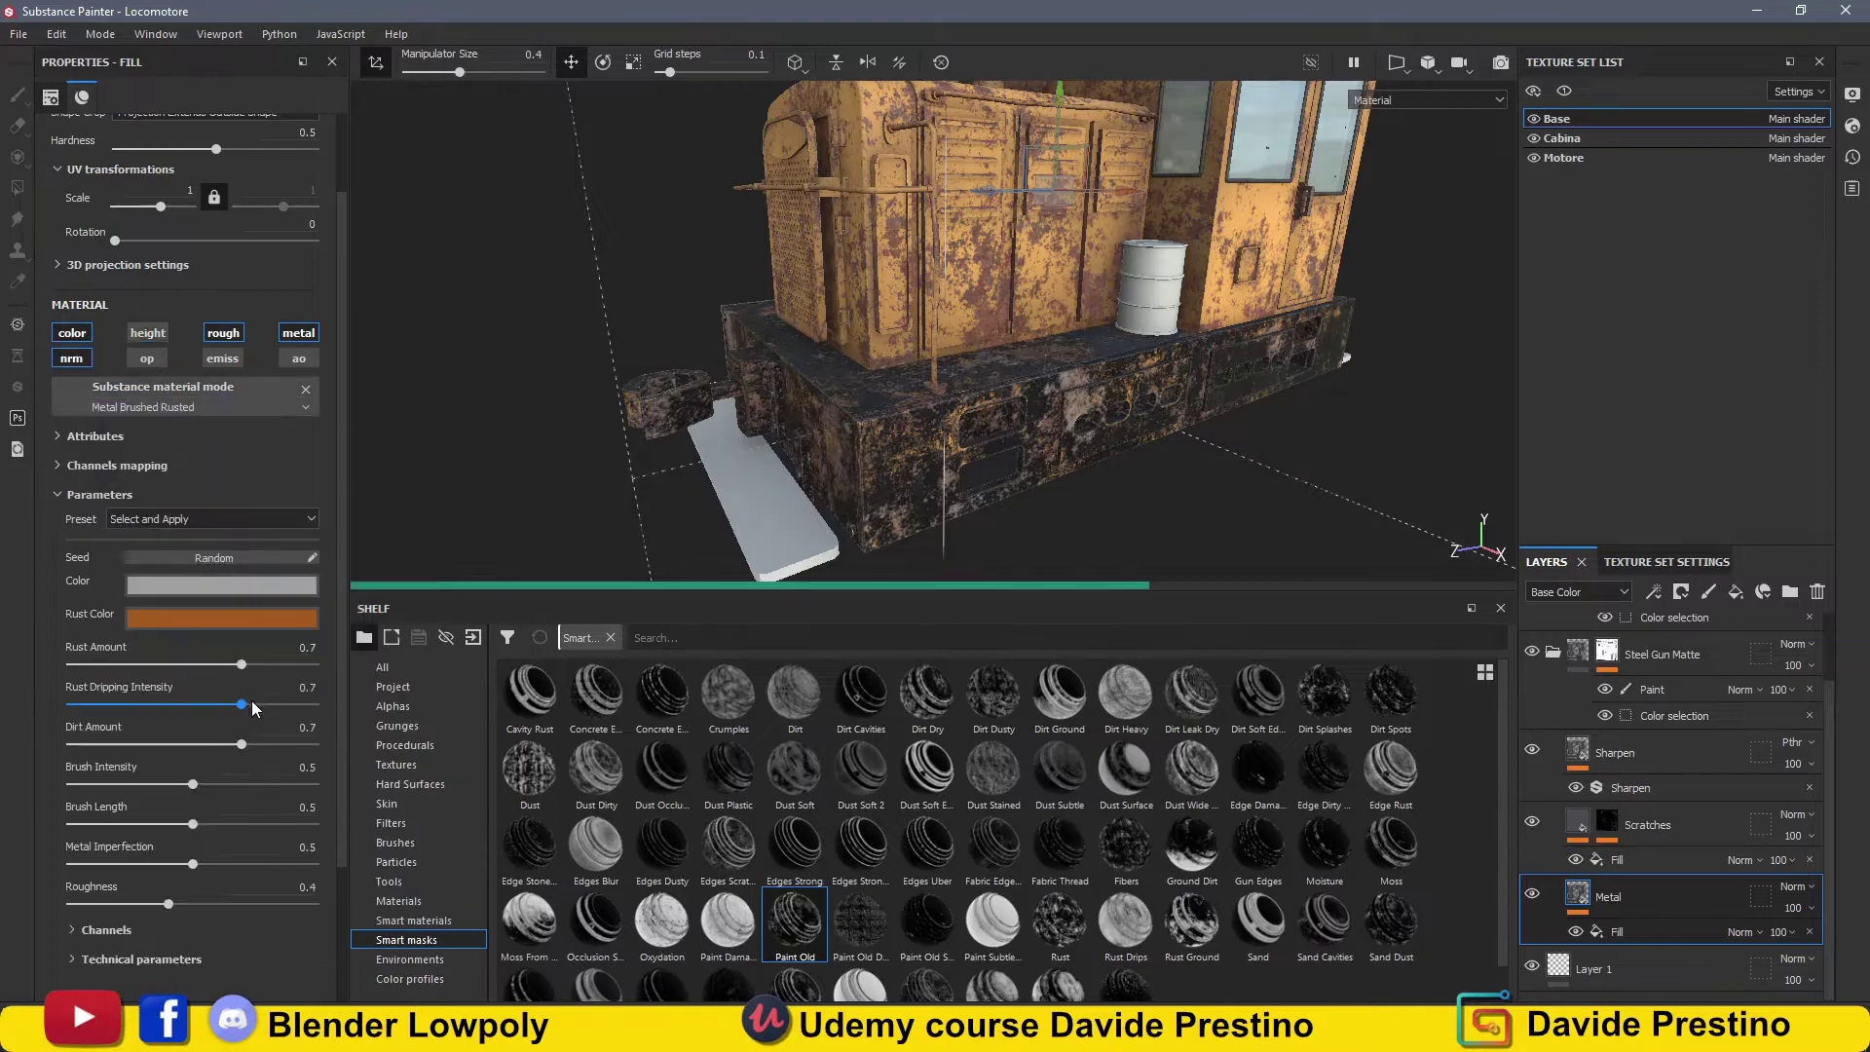
left_click_drag(1022, 370, 799, 370, "alt")
Darken the Metal Brushed Rusted base colour.
left_click(222, 585)
left_click(258, 722)
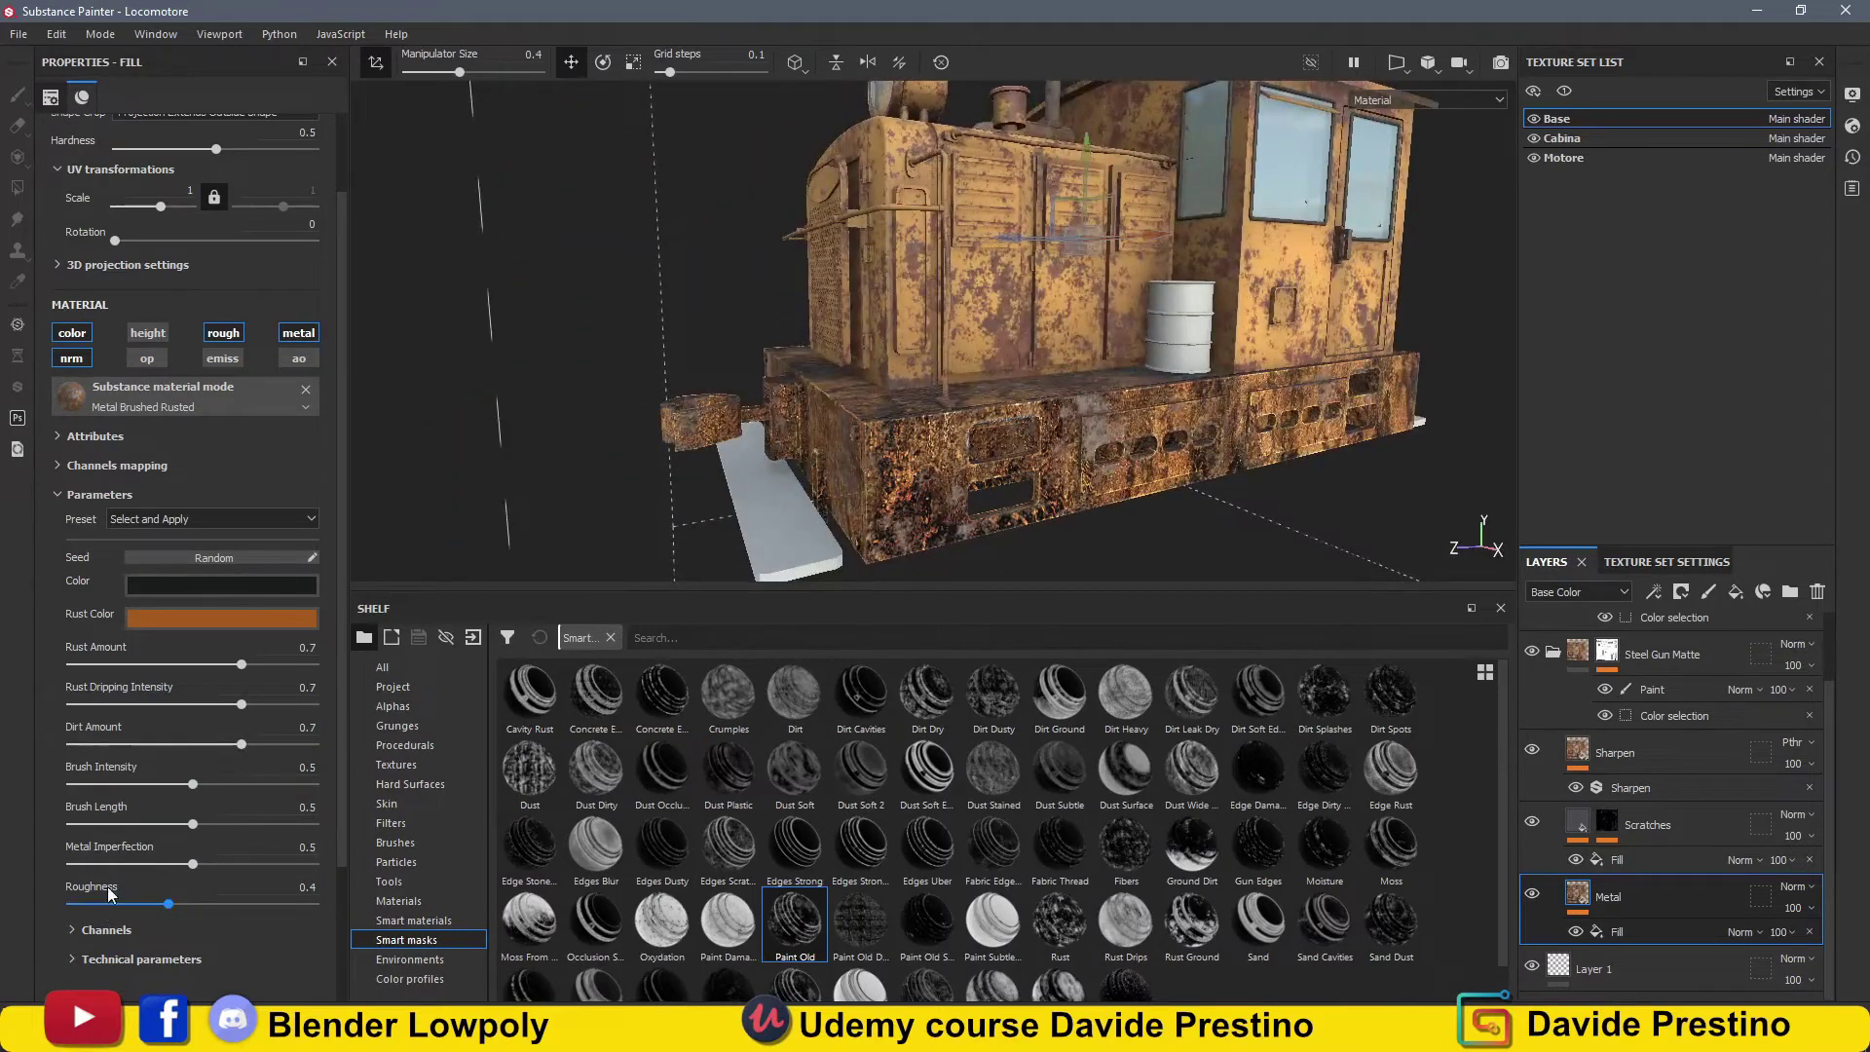
mouse_move(876, 370)
left_mouse_down("alt")
mouse_move(1182, 523)
mouse_move(1120, 531)
left_mouse_up("alt")
scroll(1183, 523, "up", 3)
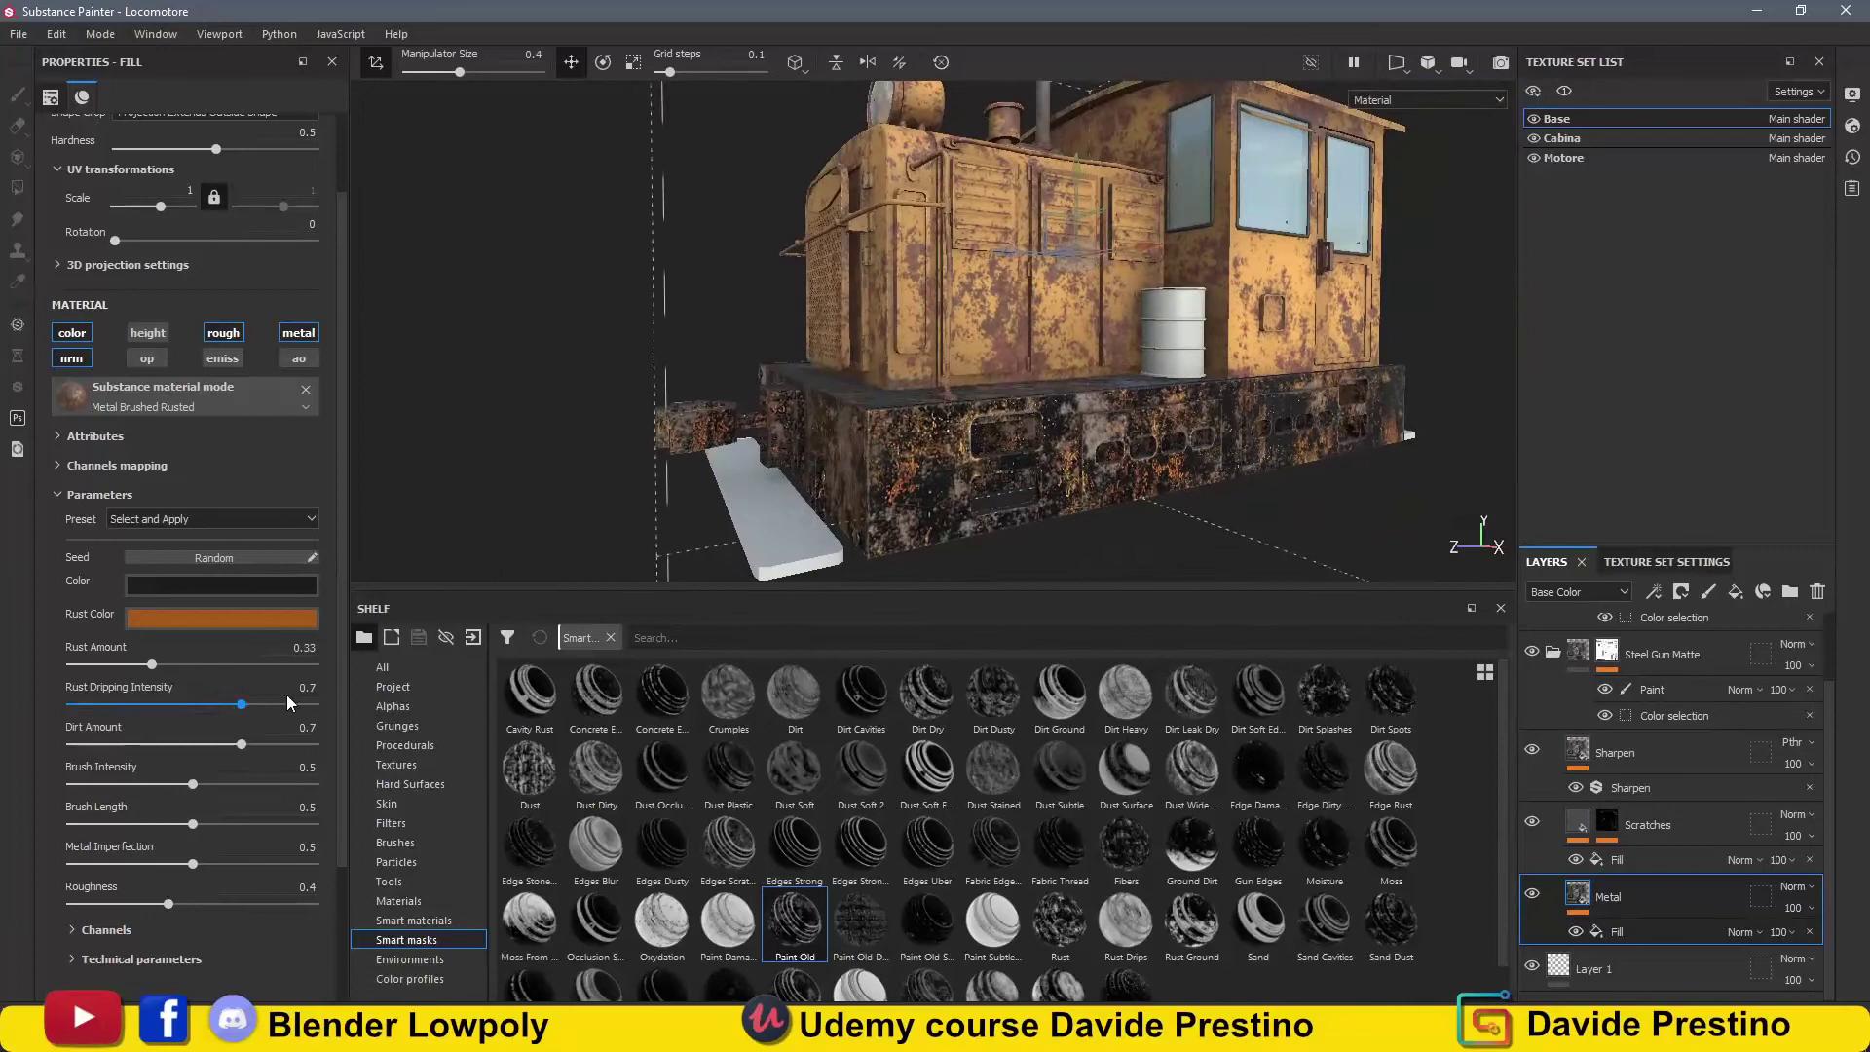
Lower Dirt Amount to 0.55, Brush Intensity 0.29, Metal Imperfection 0.19 and roughness to 0.67.
left_click(154, 743)
left_click(141, 783)
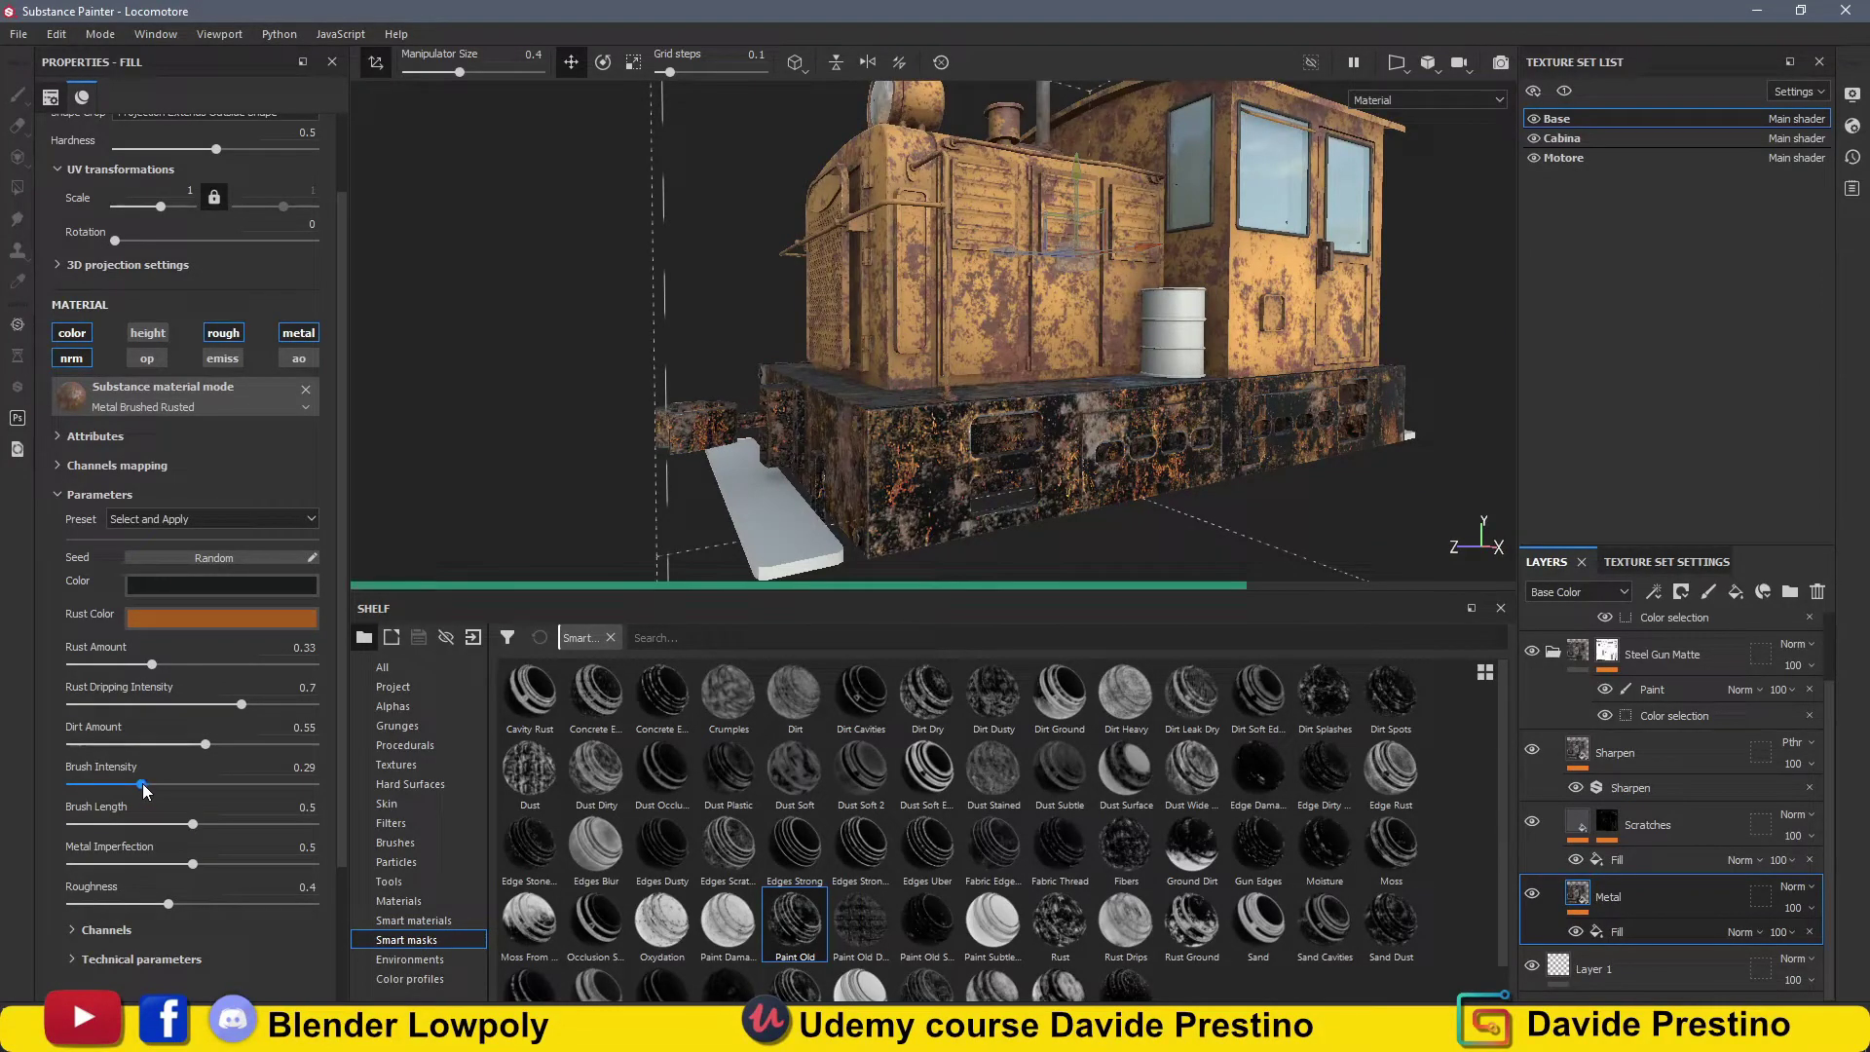
left_click(116, 863)
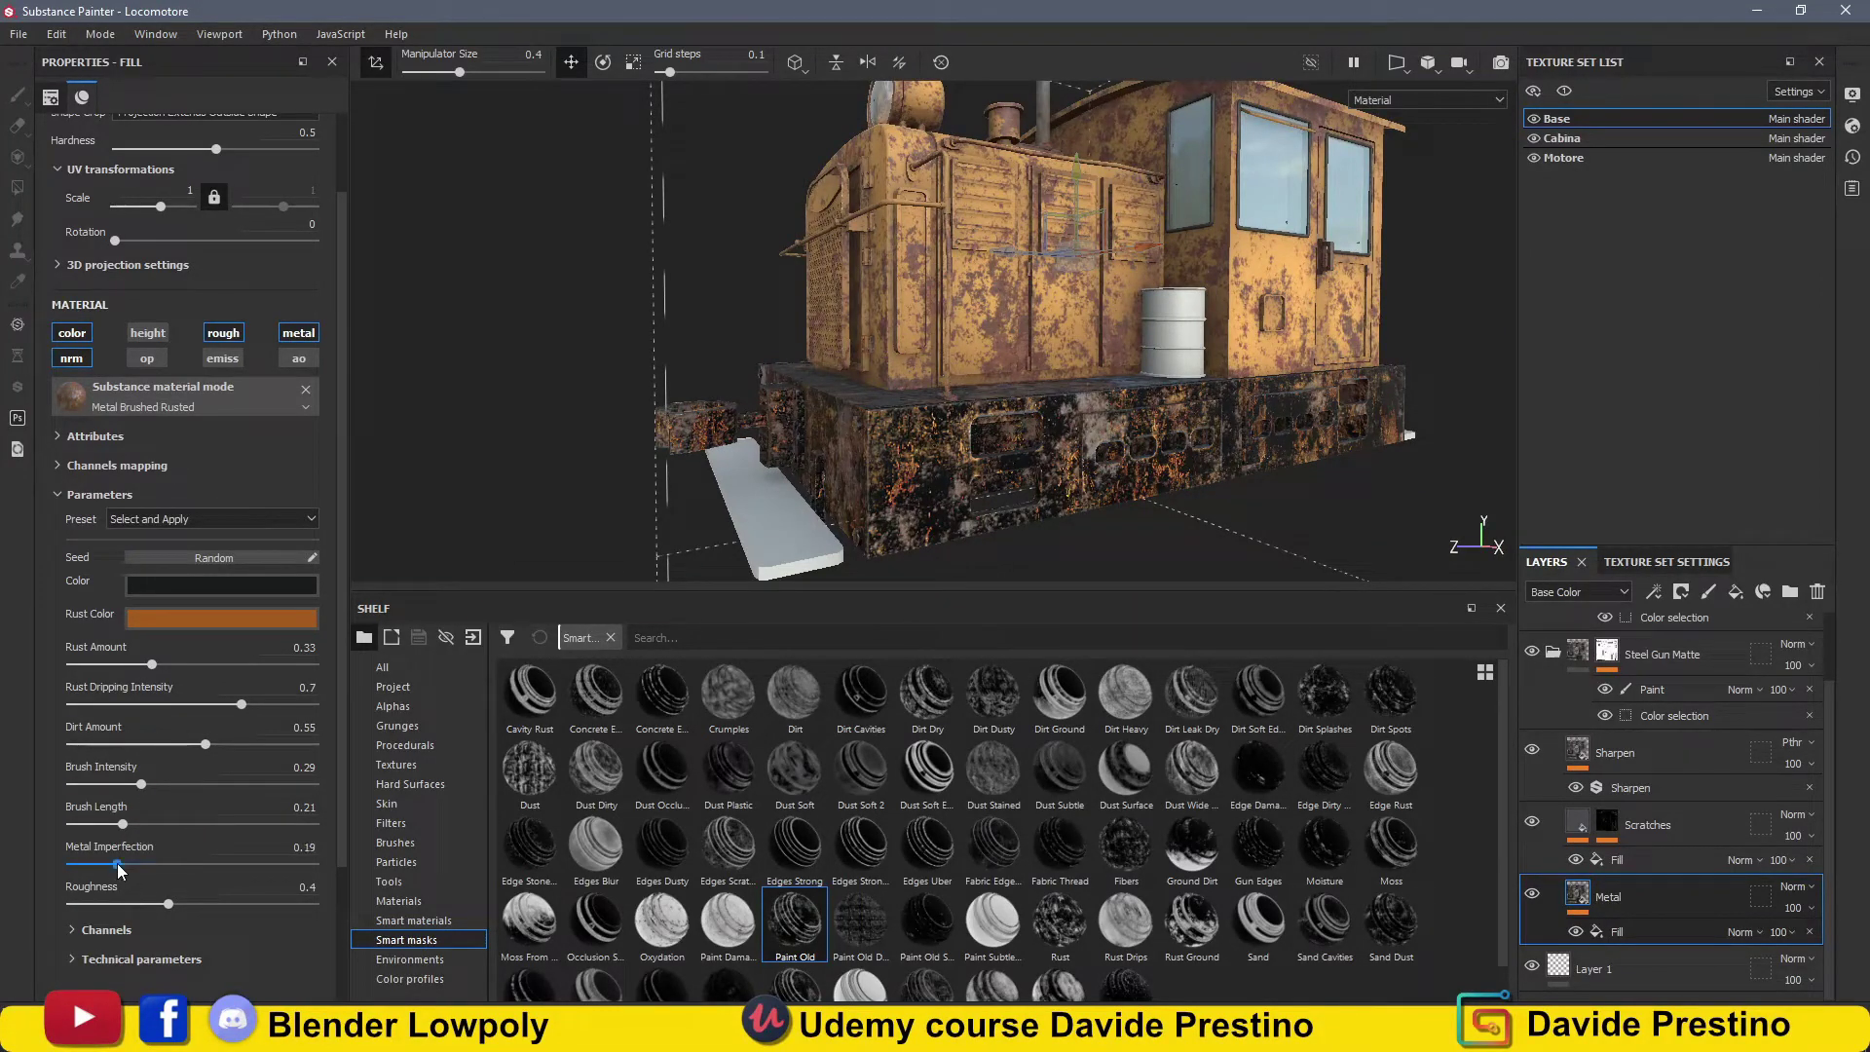
left_click(100, 904)
mouse_move(877, 467)
left_mouse_down("alt")
mouse_move(941, 492)
mouse_move(916, 448)
left_mouse_up("alt")
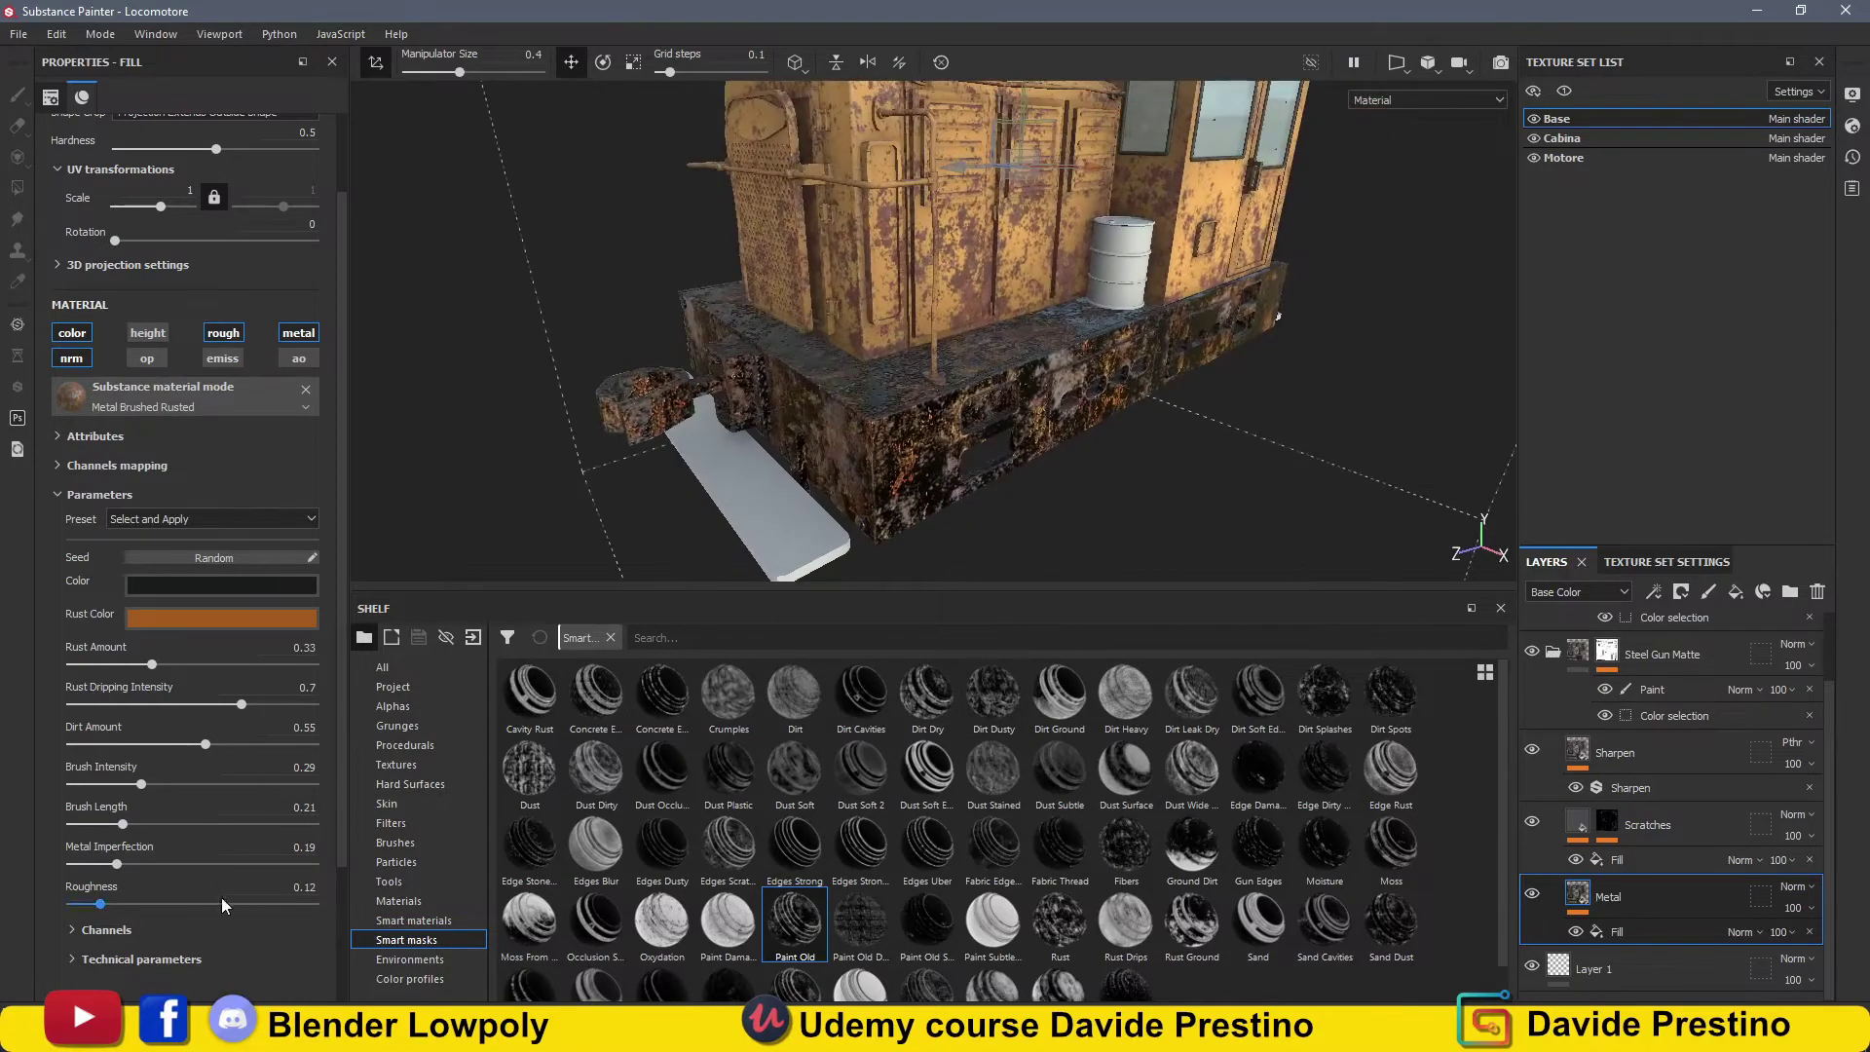
left_click_drag(1022, 570, 974, 545, "alt")
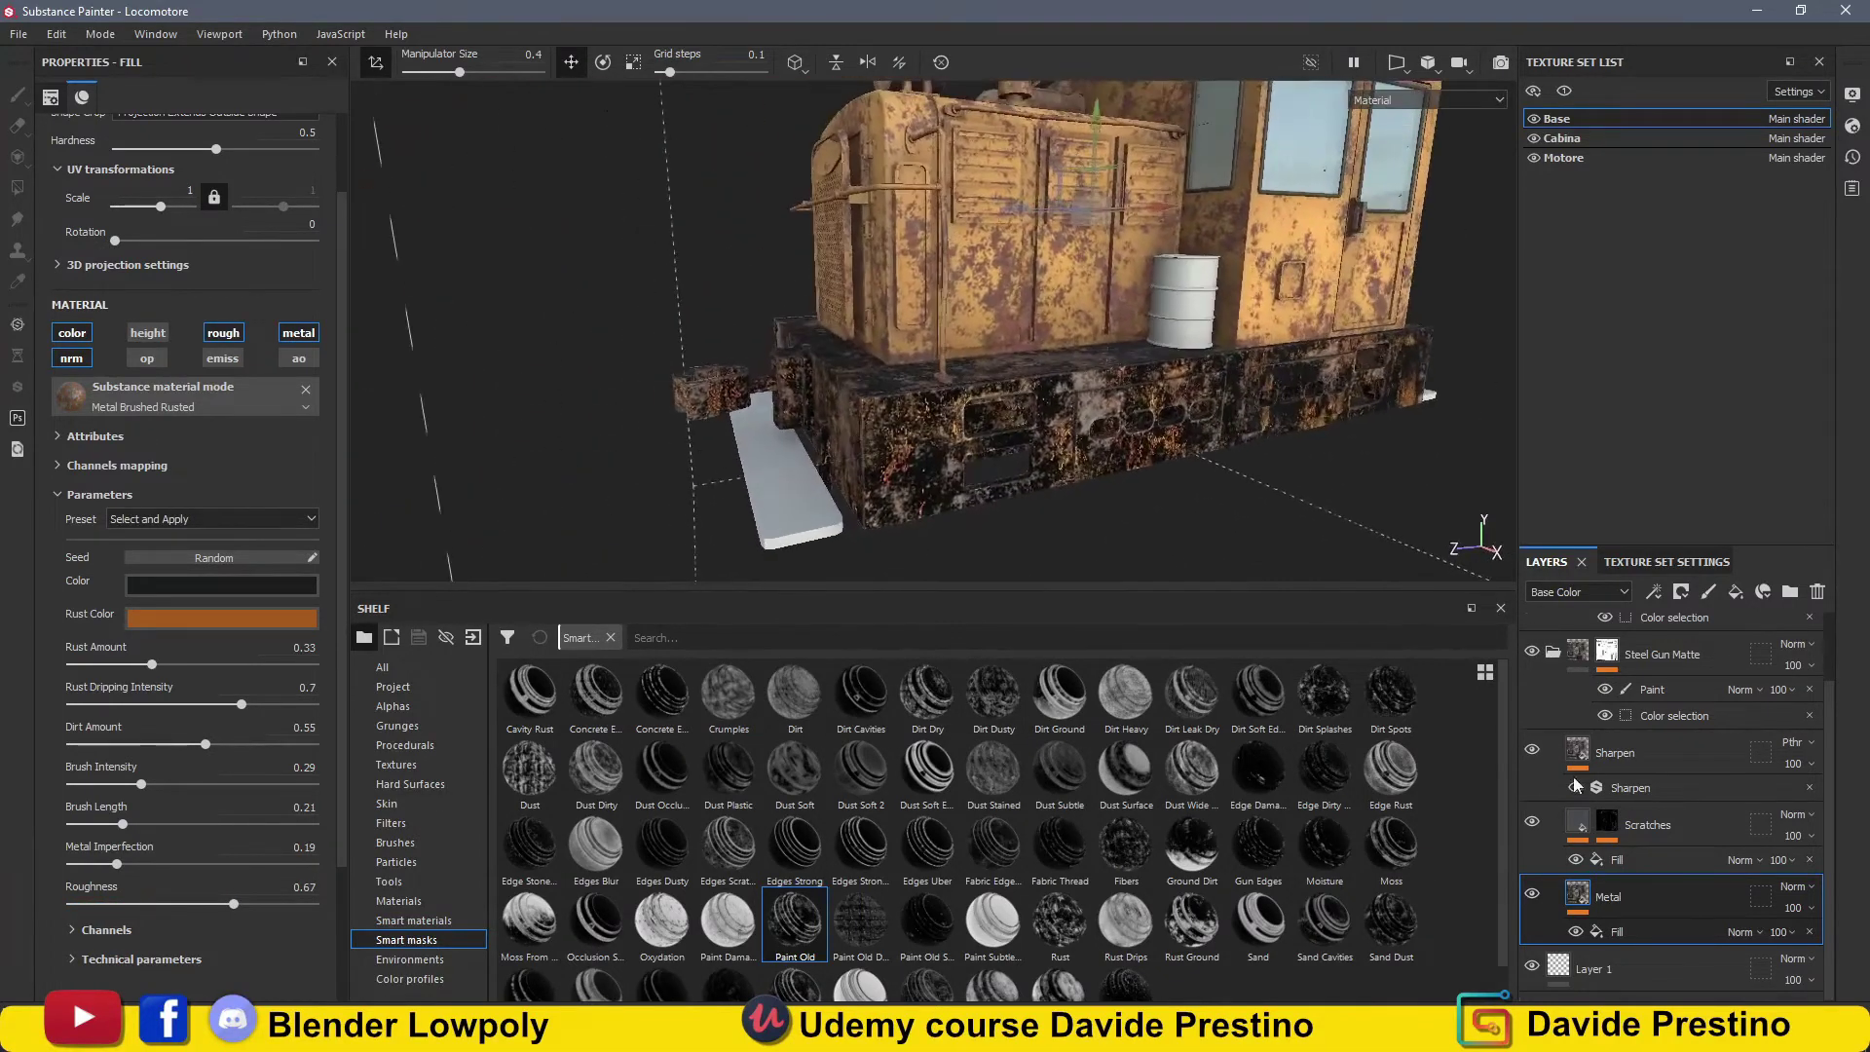
scroll(1642, 873, "up", 2)
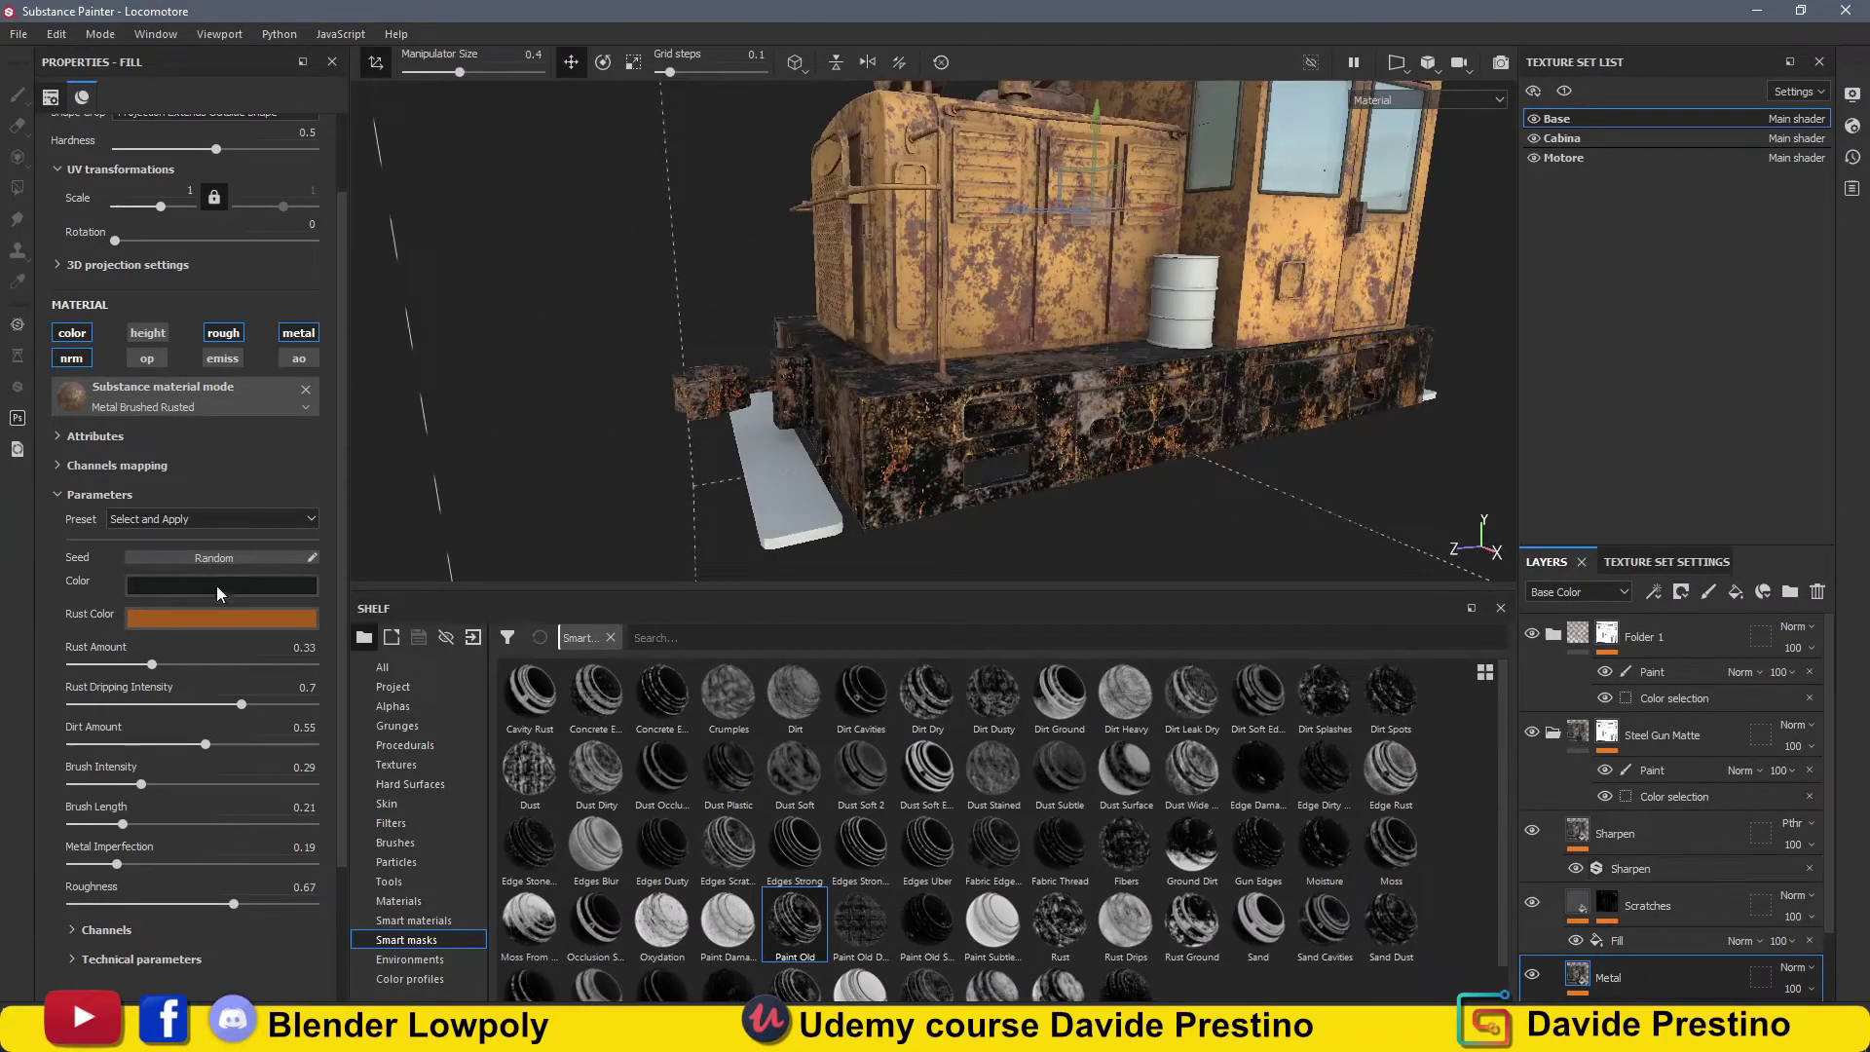
Apply the Vert de Gris colour preset and select the Metal fill layer.
left_click(193, 551)
left_click_drag(877, 389, 1023, 370, "alt")
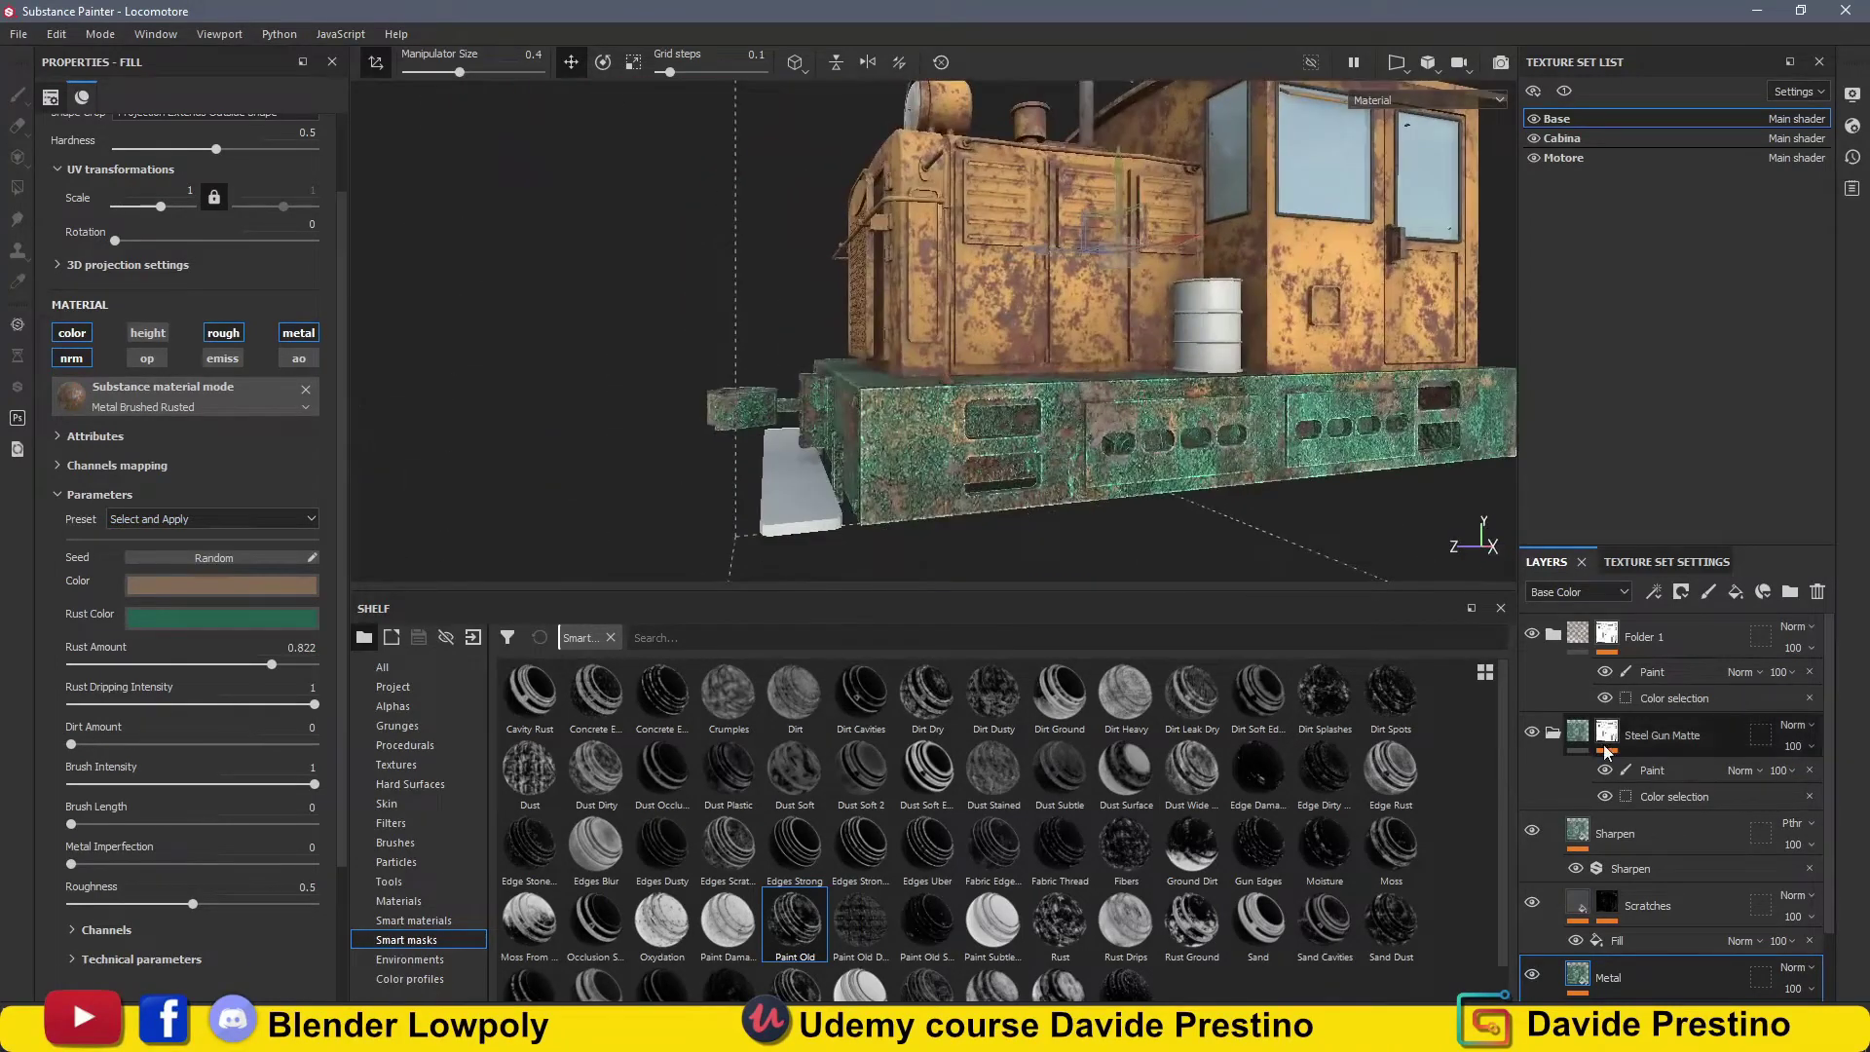
left_click(1607, 732)
left_click(1615, 834)
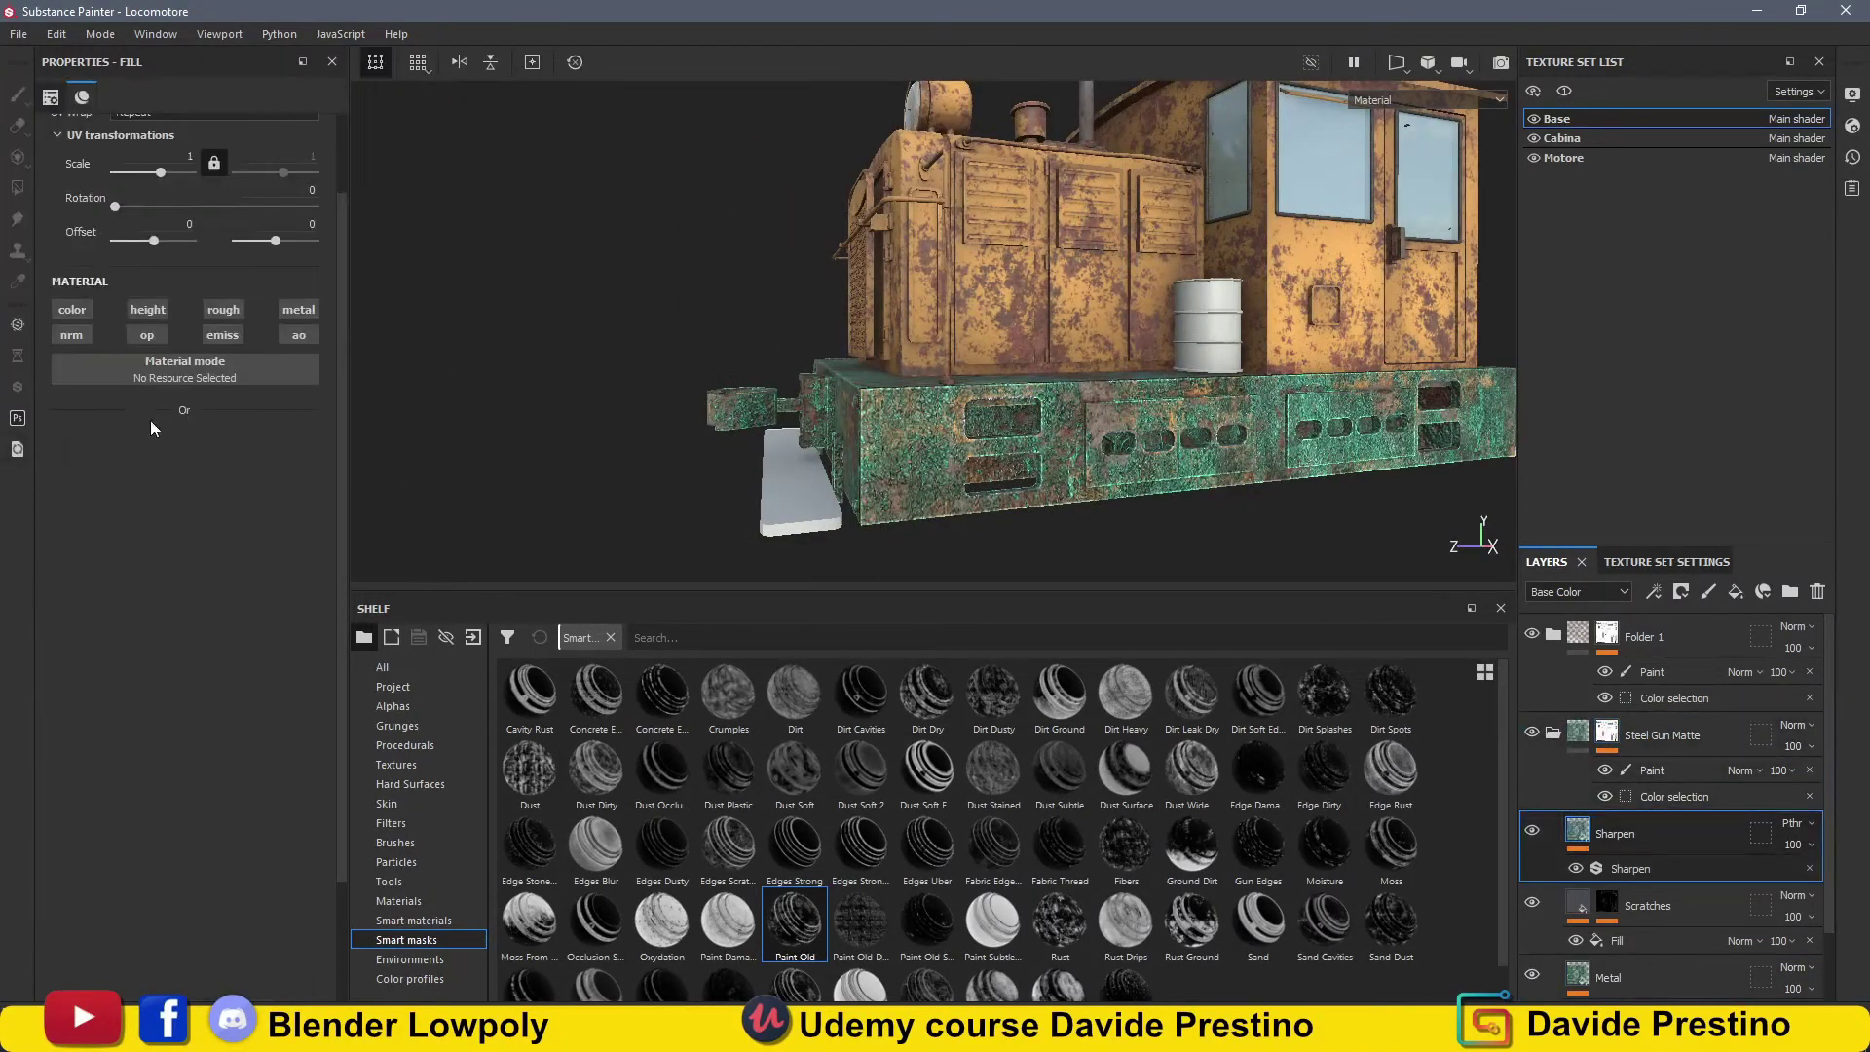
scroll(1620, 879, "down", 1)
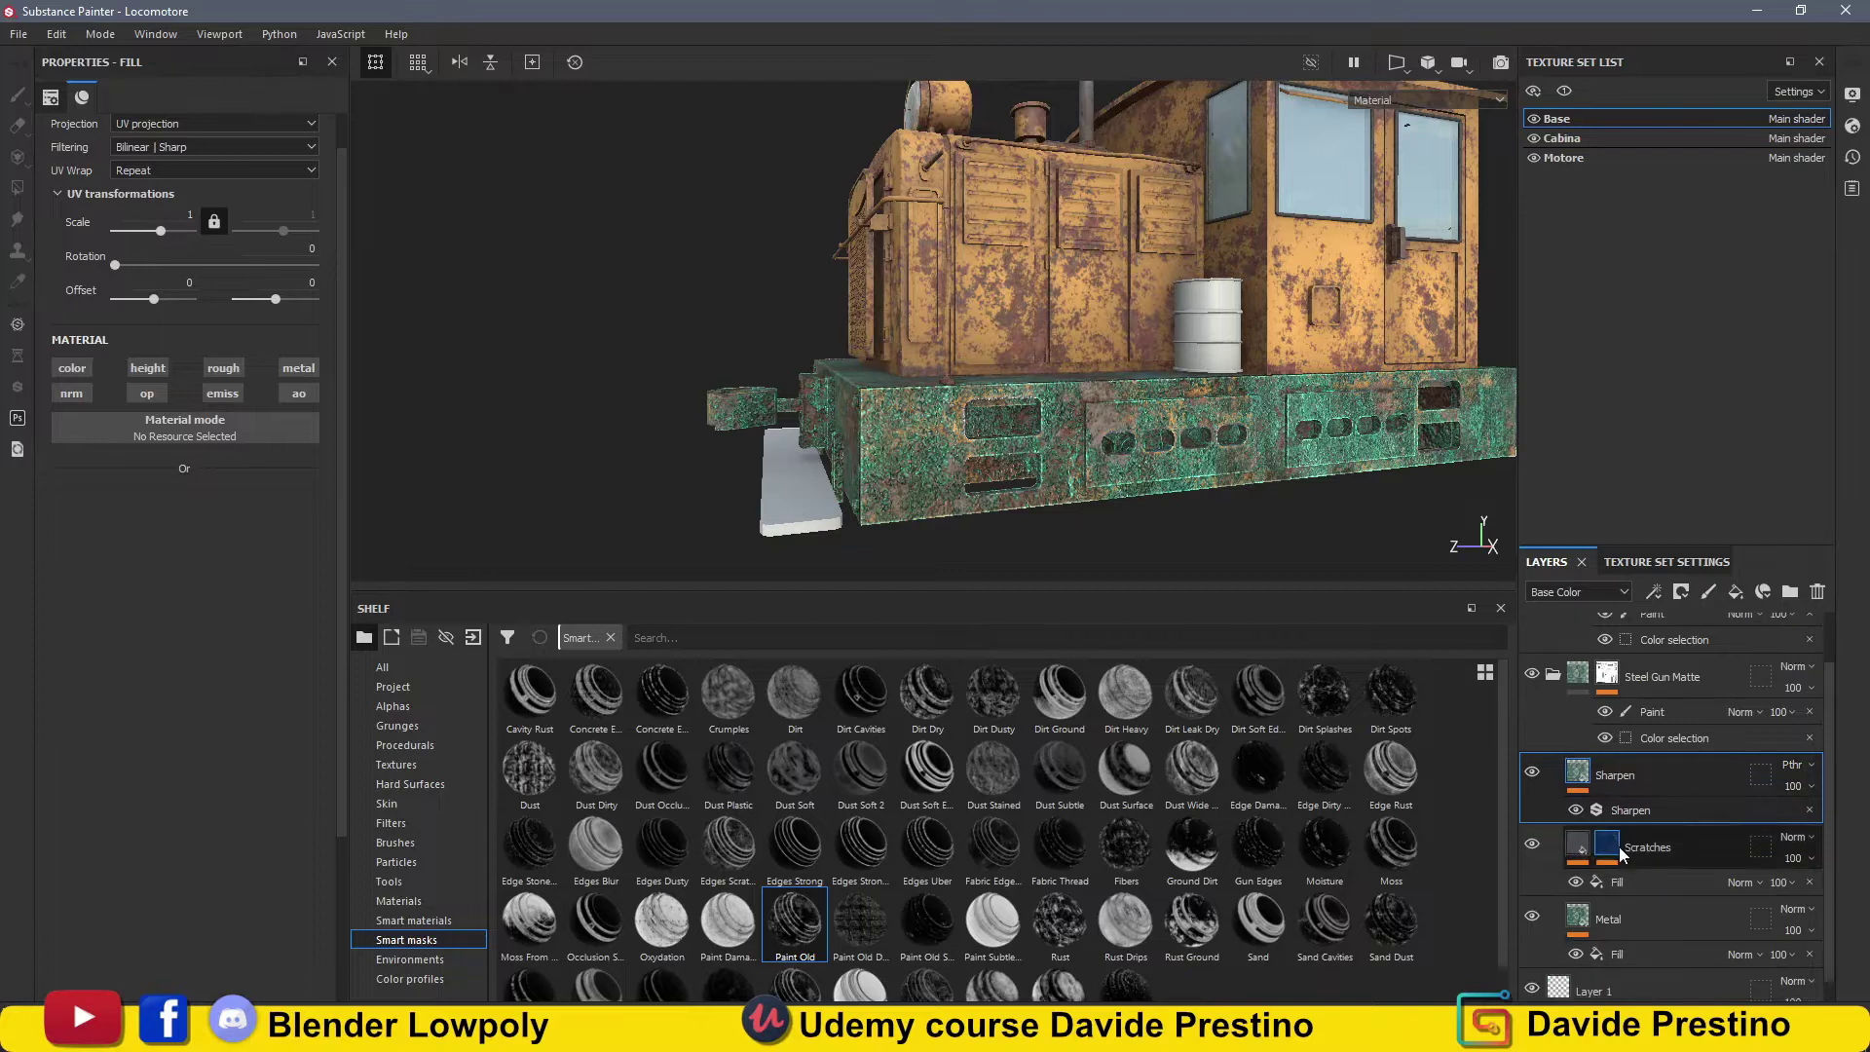
left_click(1608, 919)
Browse the Substance material list and try a chainmail iron material on the Metal fill.
left_click(166, 444)
scroll(268, 646, "down", 3)
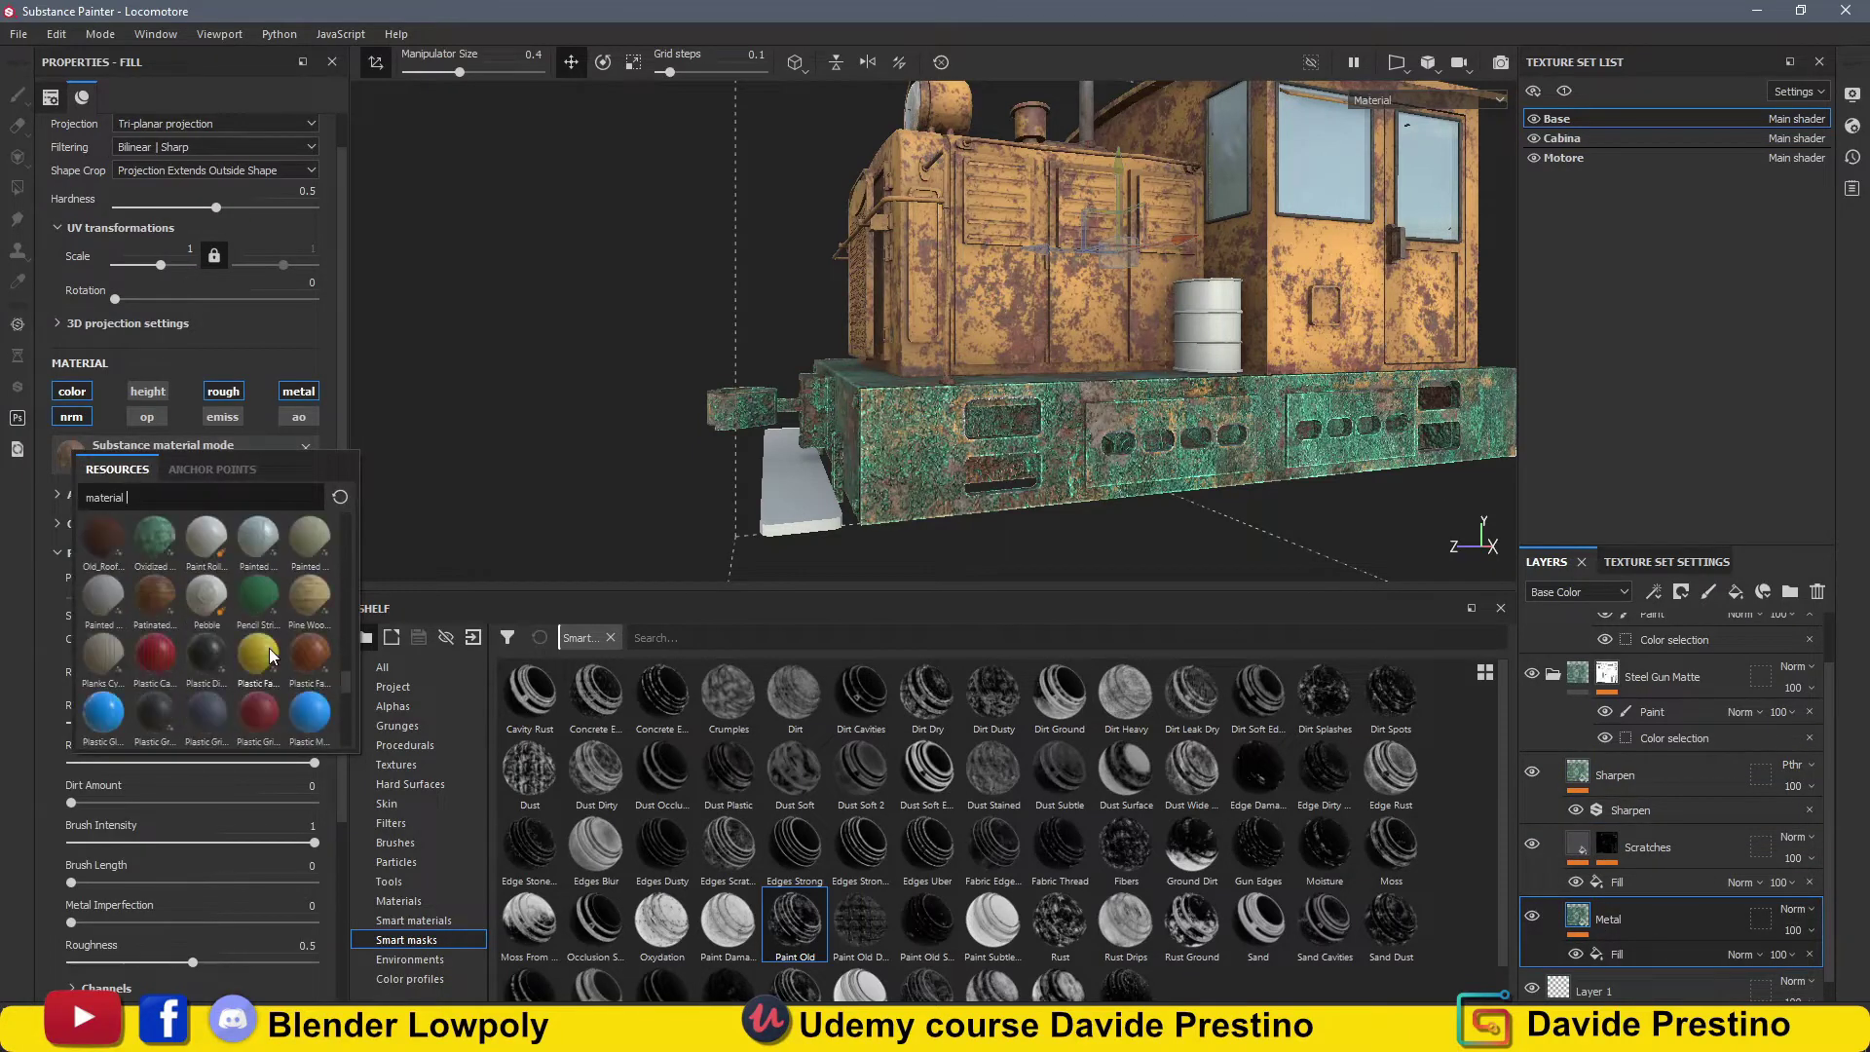
scroll(277, 640, "down", 2)
scroll(277, 641, "down", 2)
scroll(277, 641, "down", 2)
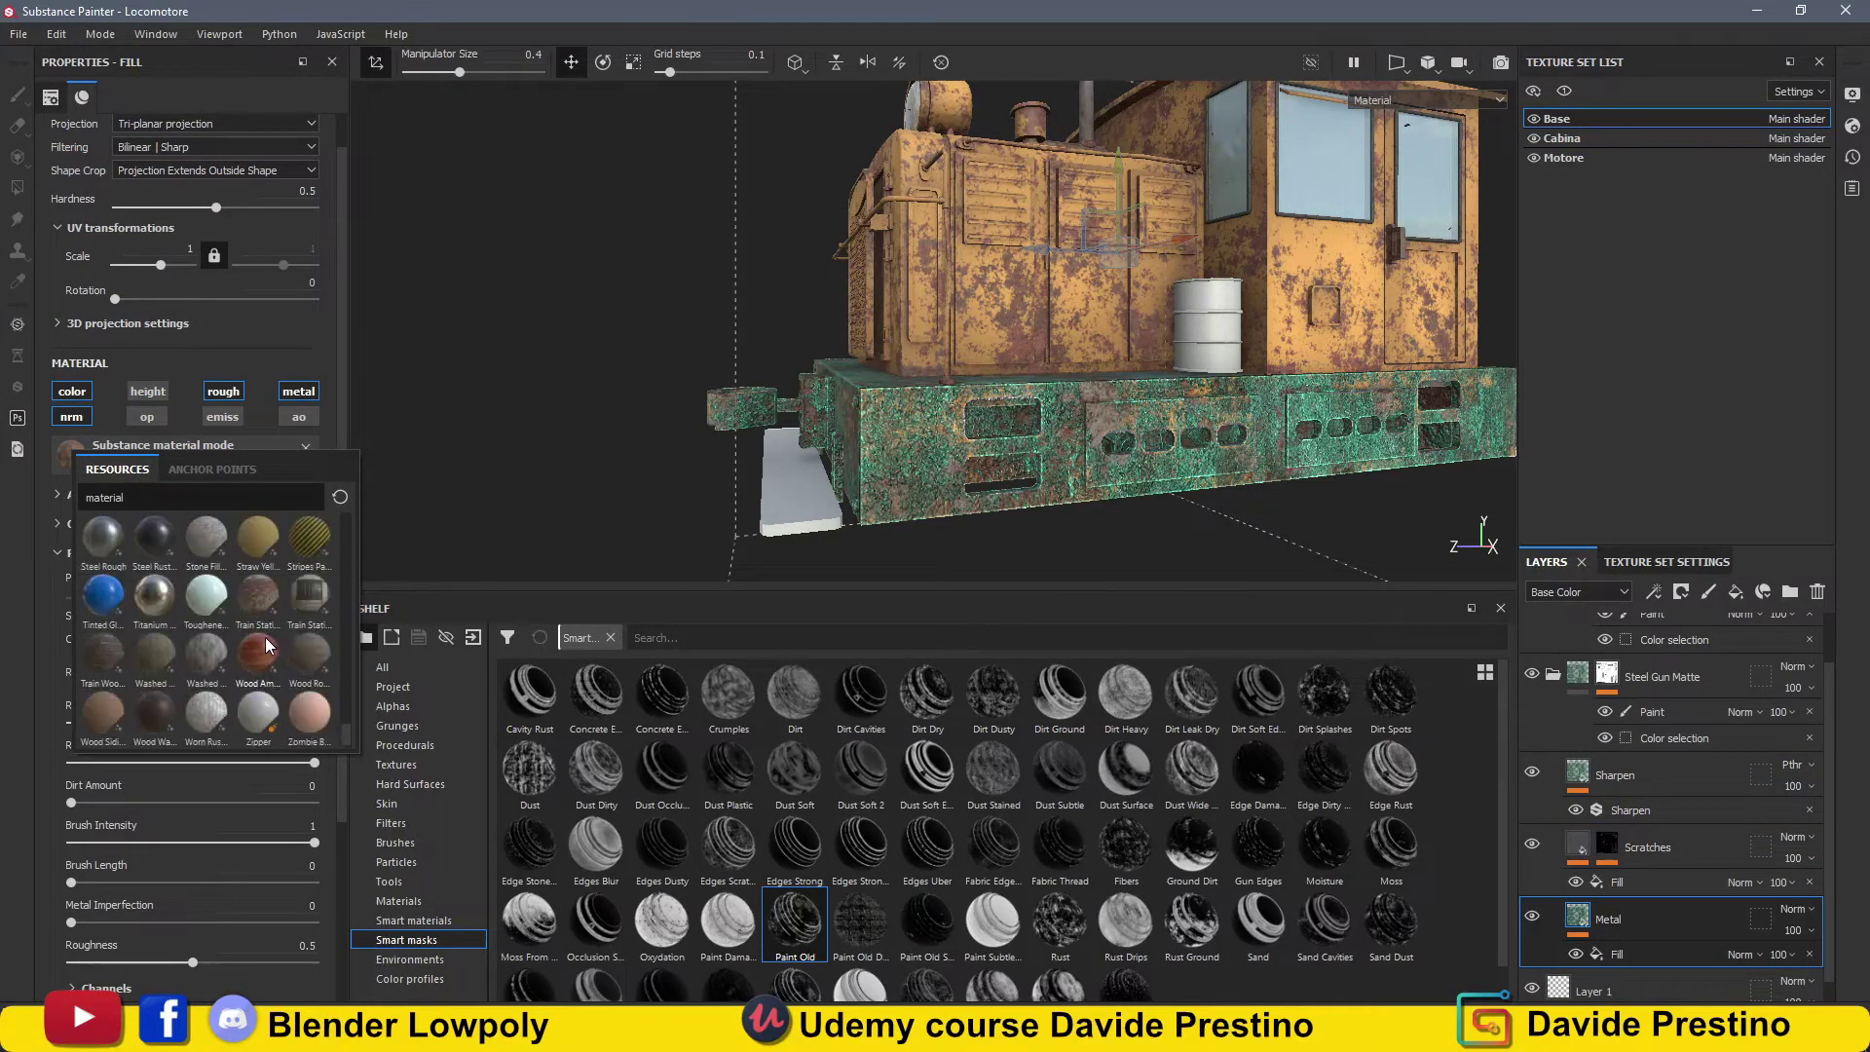
scroll(268, 645, "up", 5)
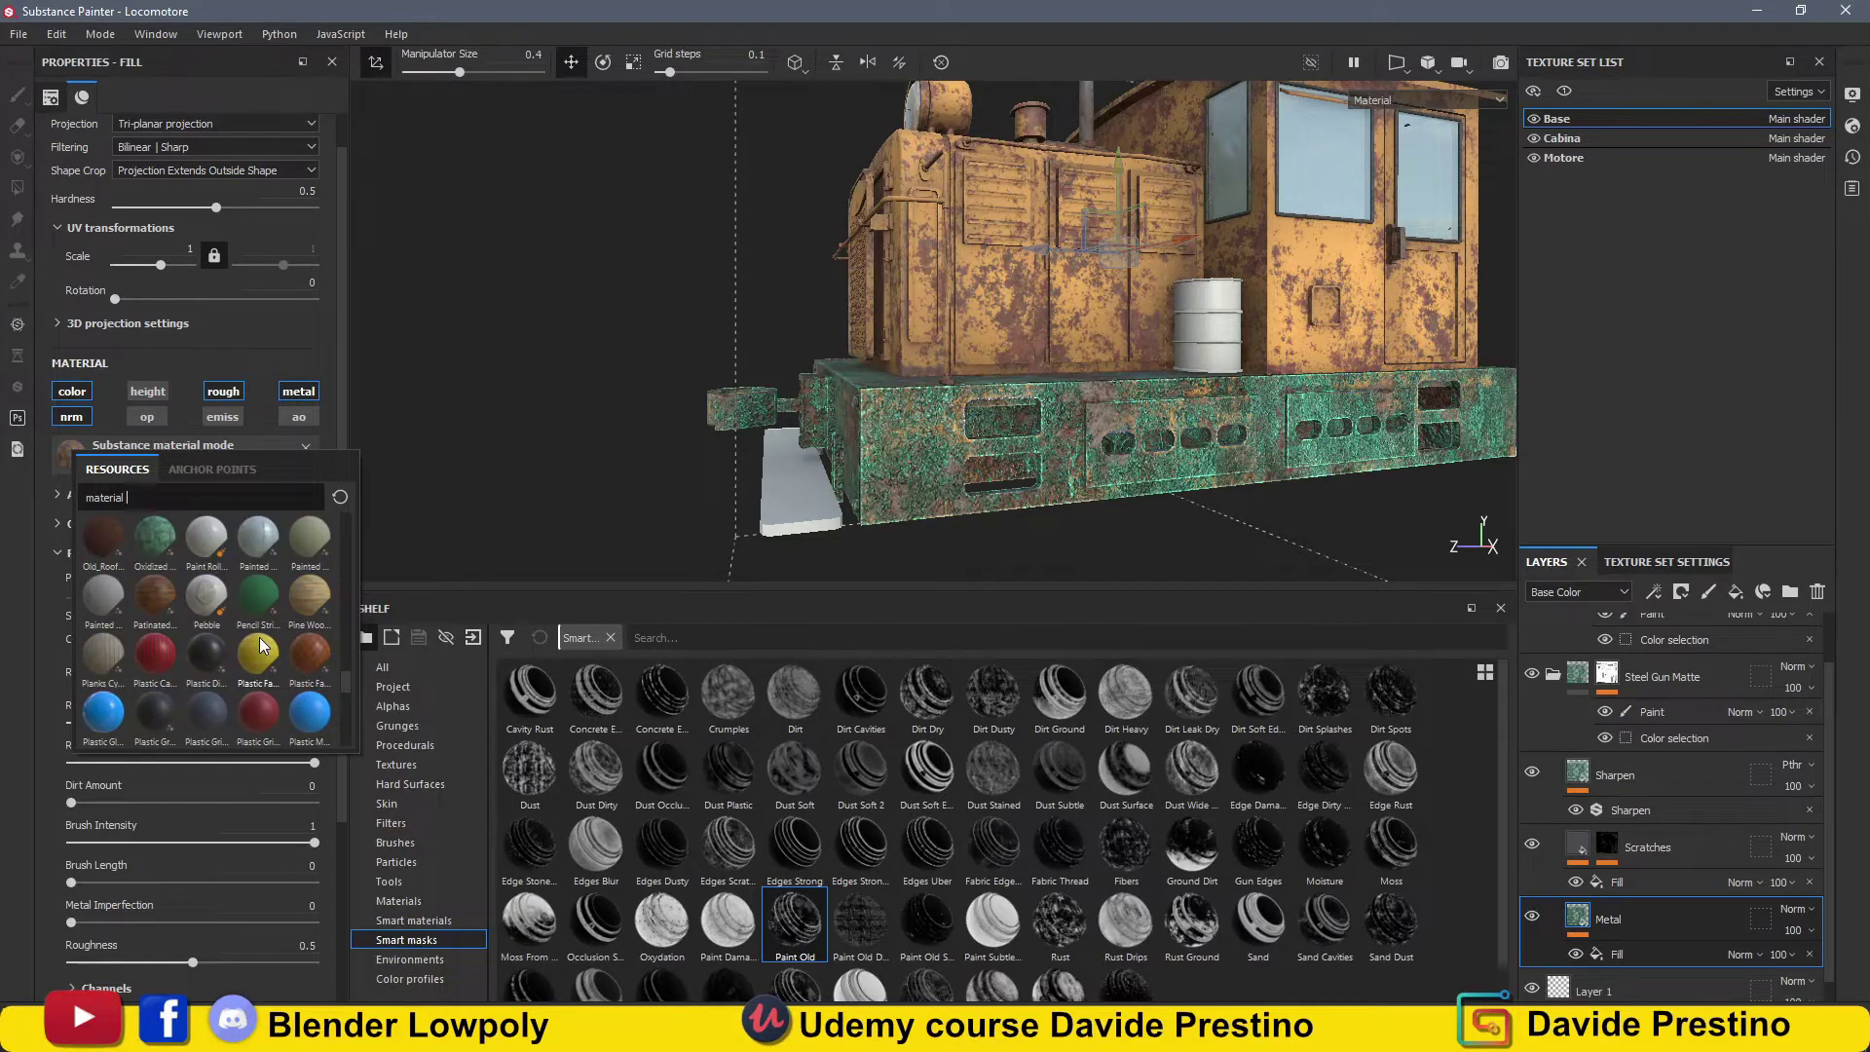
scroll(258, 639, "up", 2)
scroll(254, 640, "up", 2)
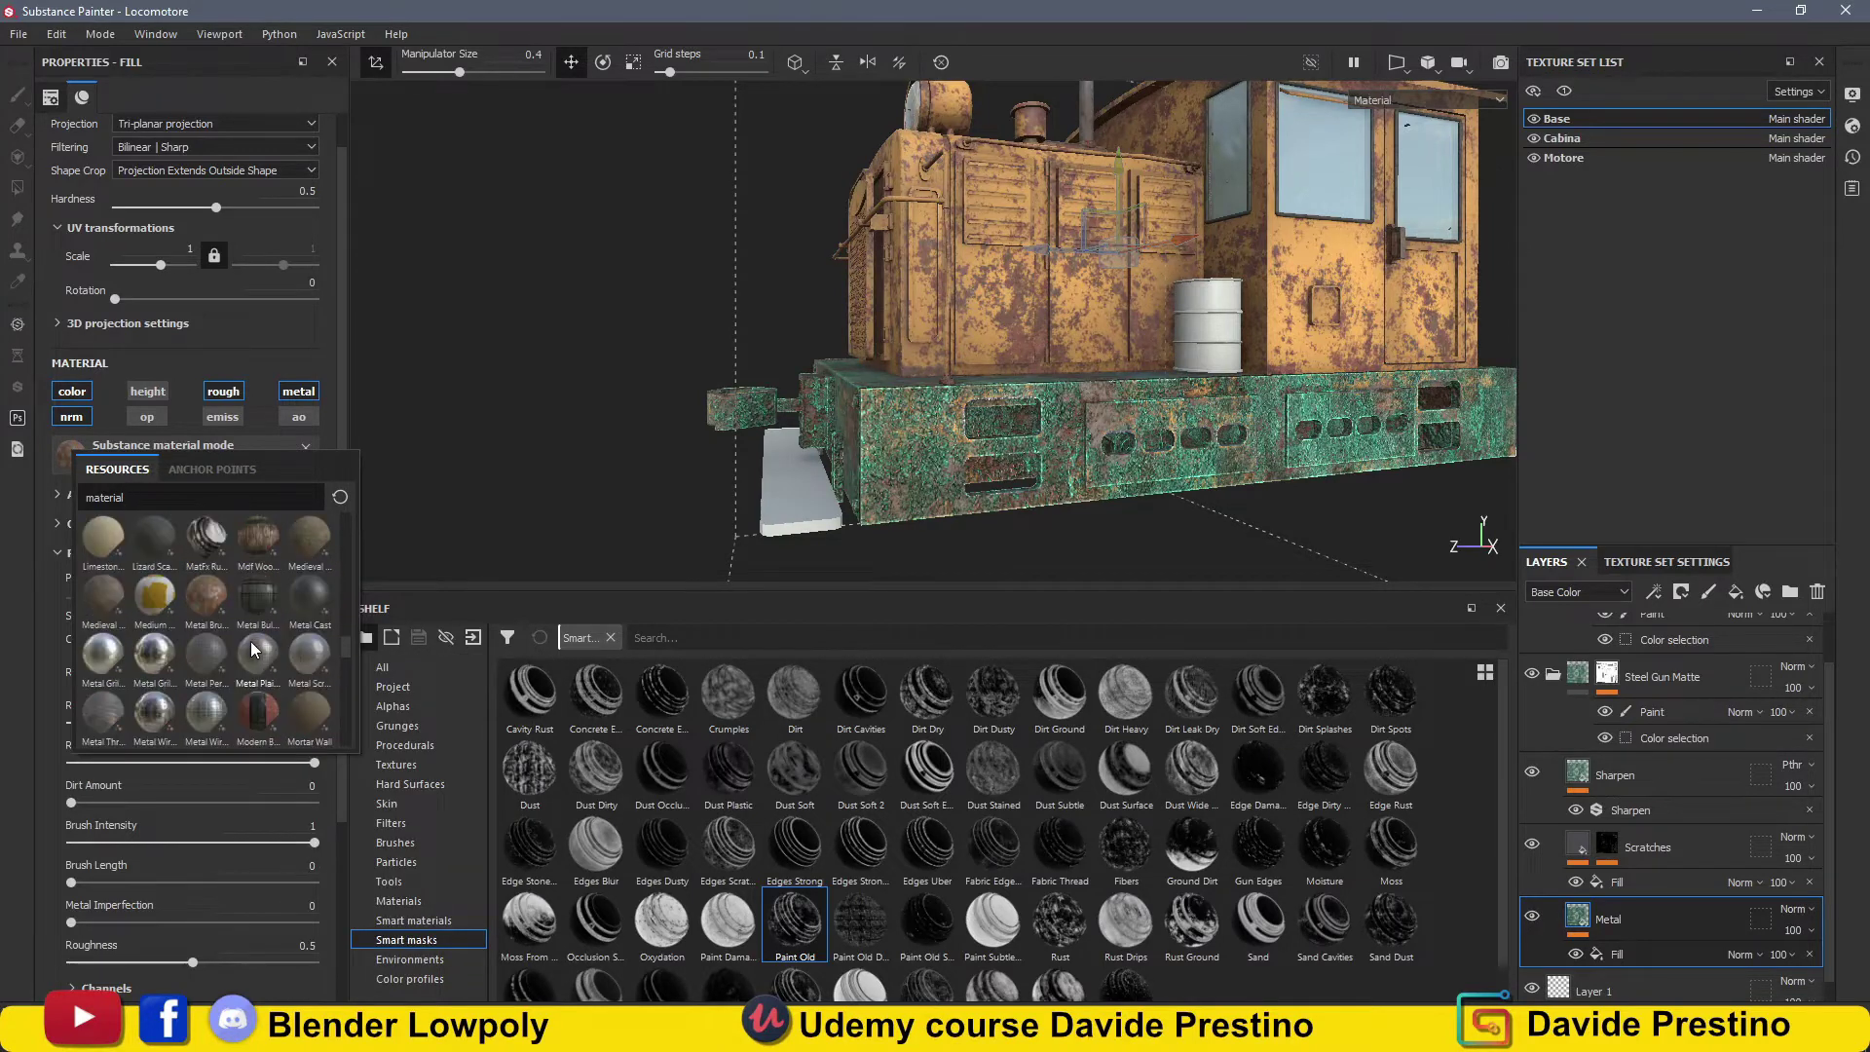
scroll(248, 641, "up", 2)
scroll(247, 641, "up", 3)
left_click(185, 654)
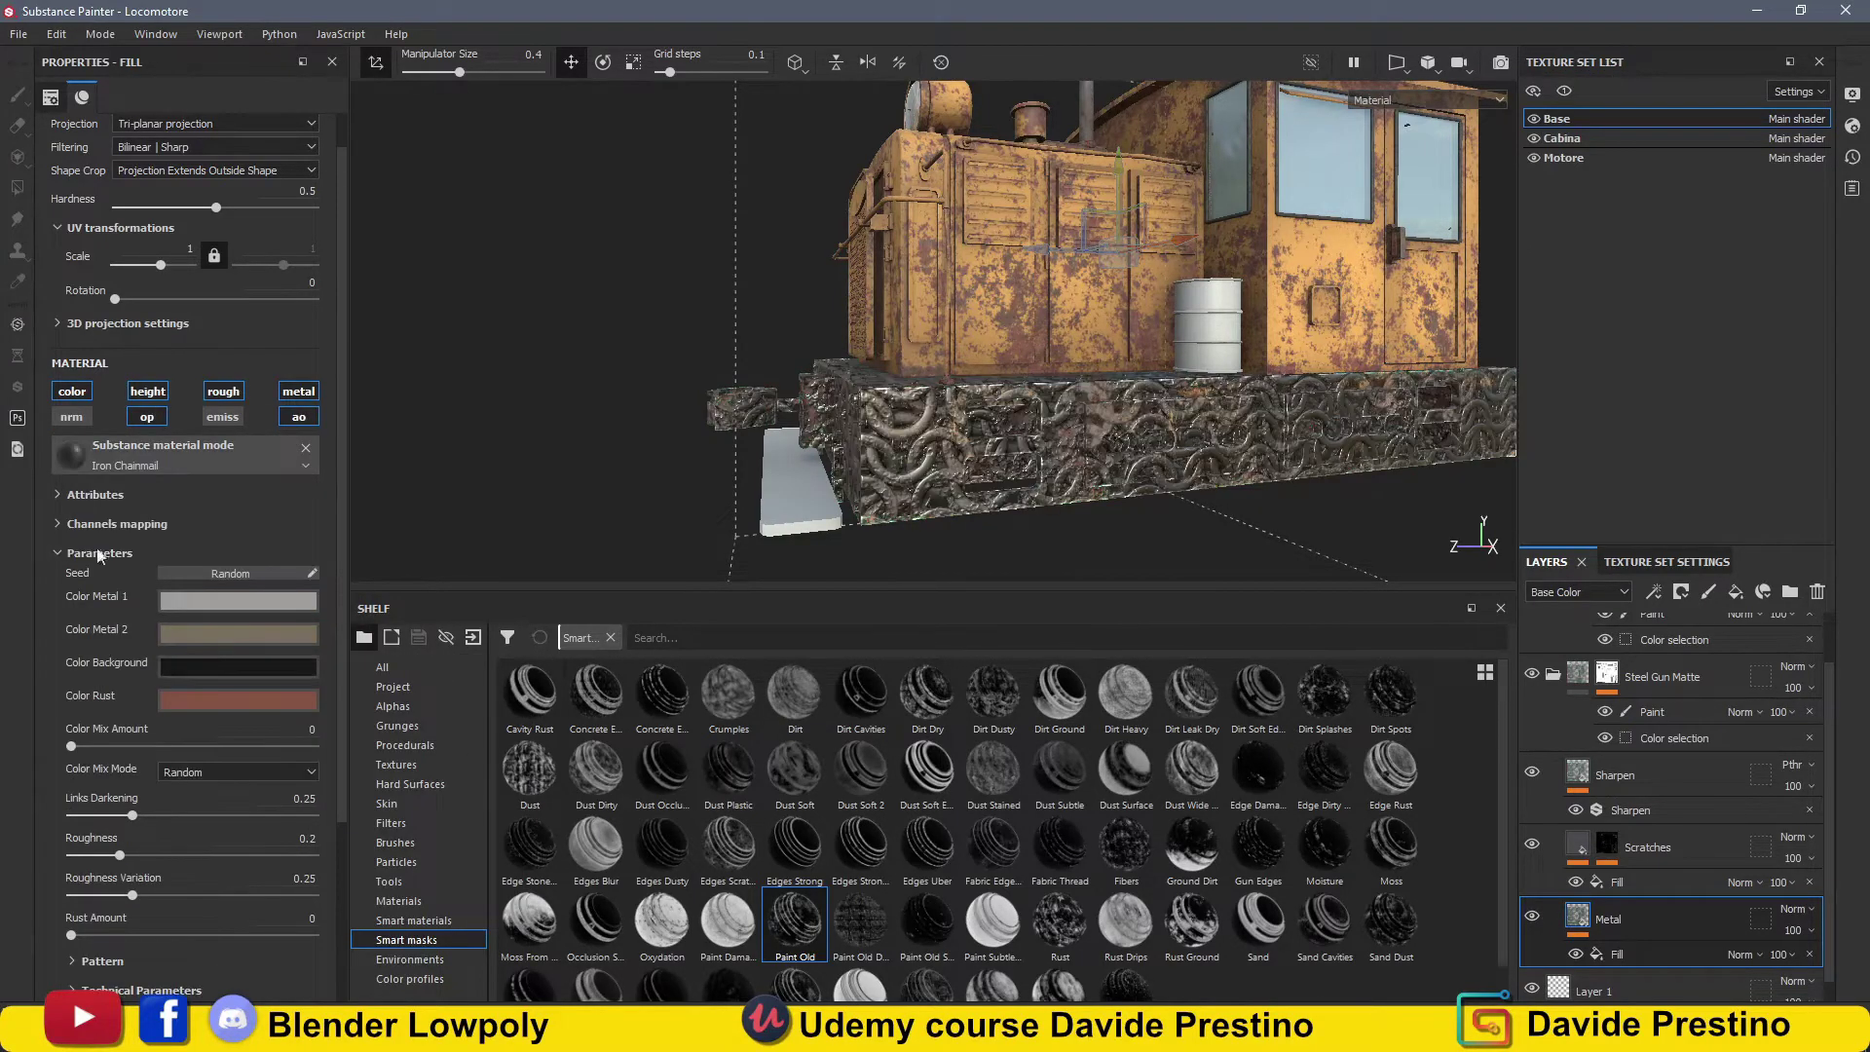
Swap in Forged Iron Weapon with Patina Roughness 0.76 and Metal Color Iron Tone 0.05.
left_click(70, 453)
scroll(256, 623, "down", 3)
left_click(210, 658)
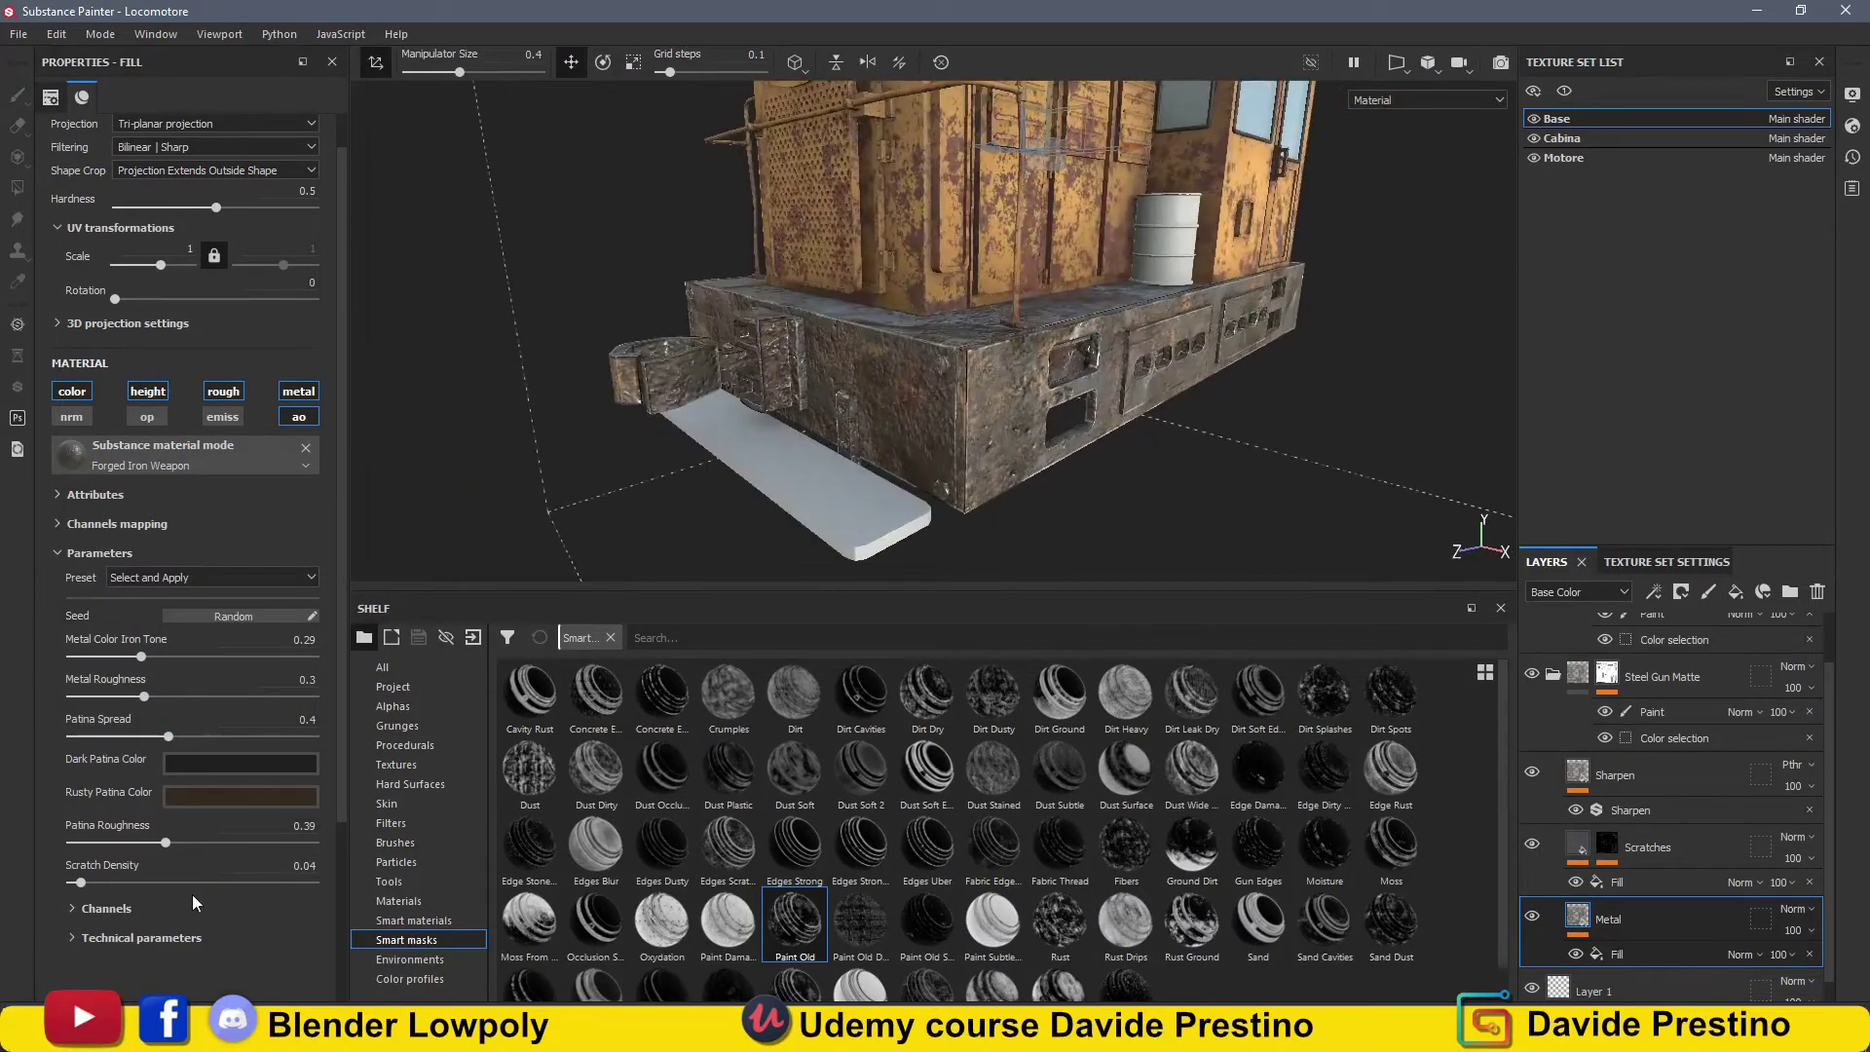
left_click_drag(166, 843, 256, 842)
left_click(82, 663)
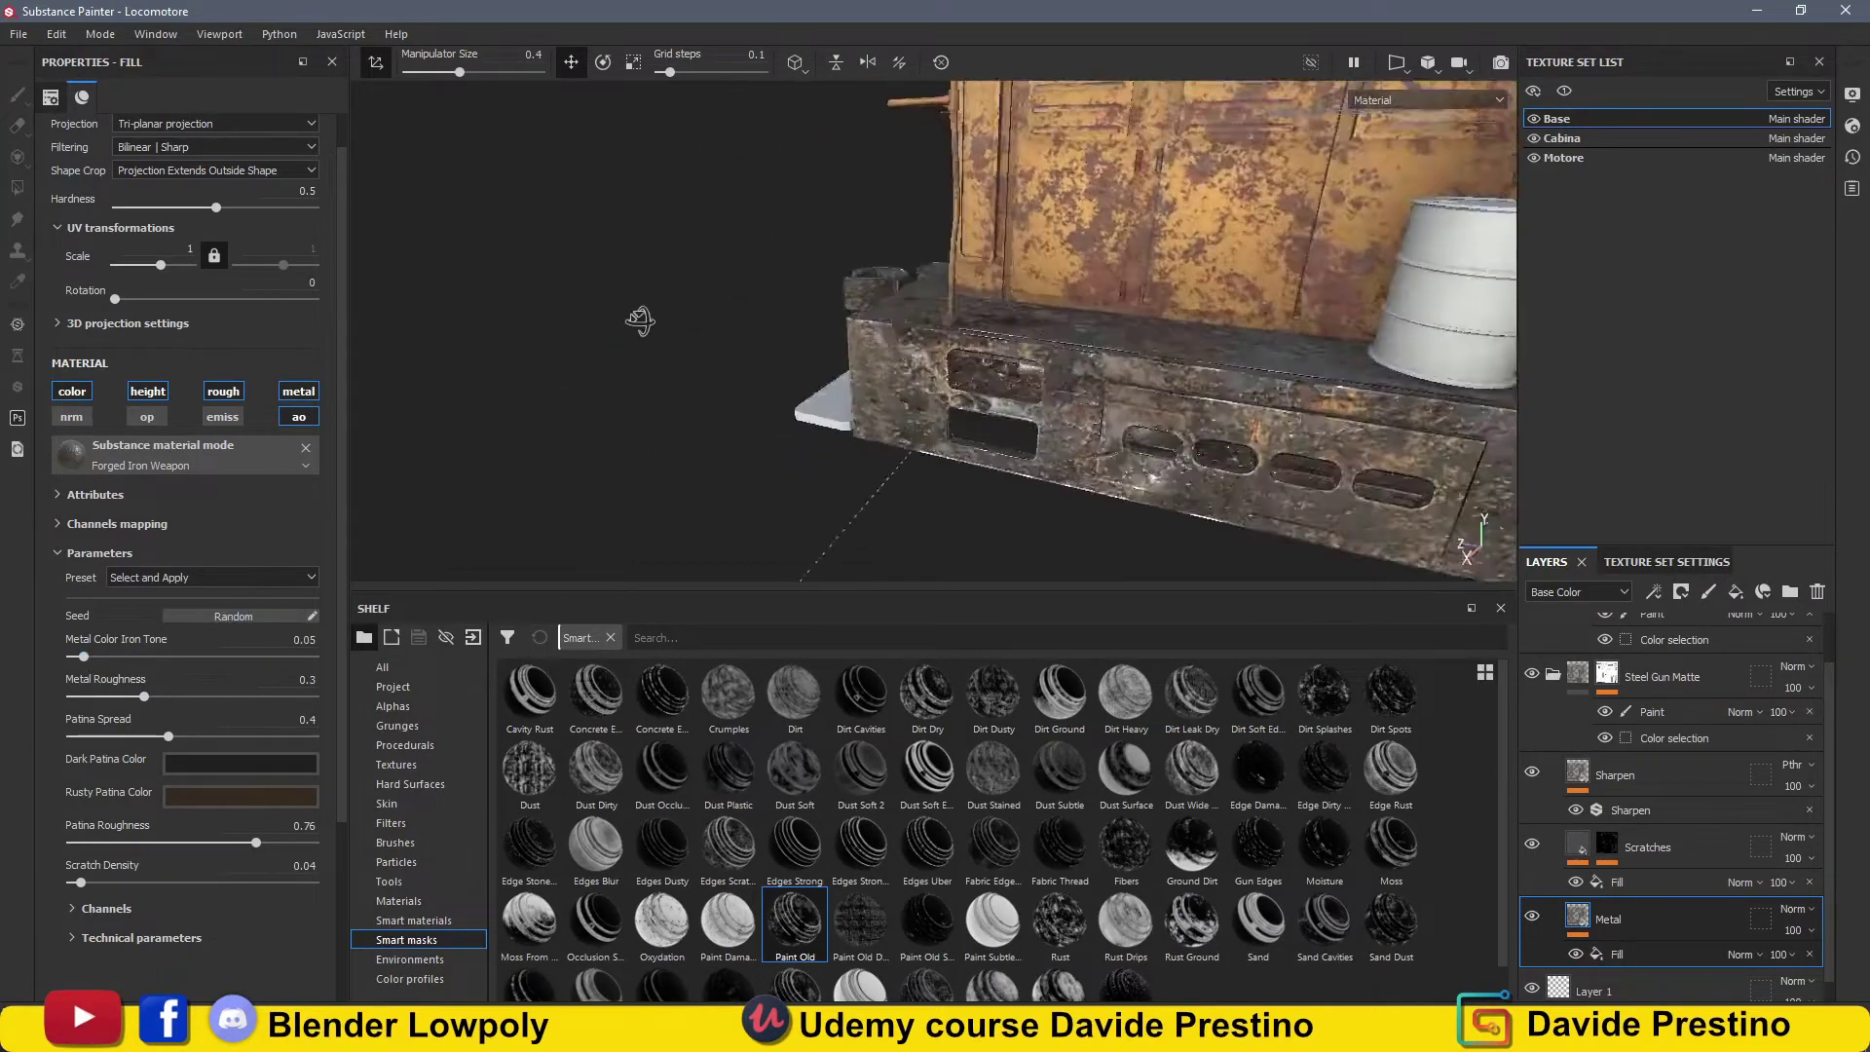
left_click_drag(598, 322, 740, 322, "alt")
scroll(1679, 668, "up", 1)
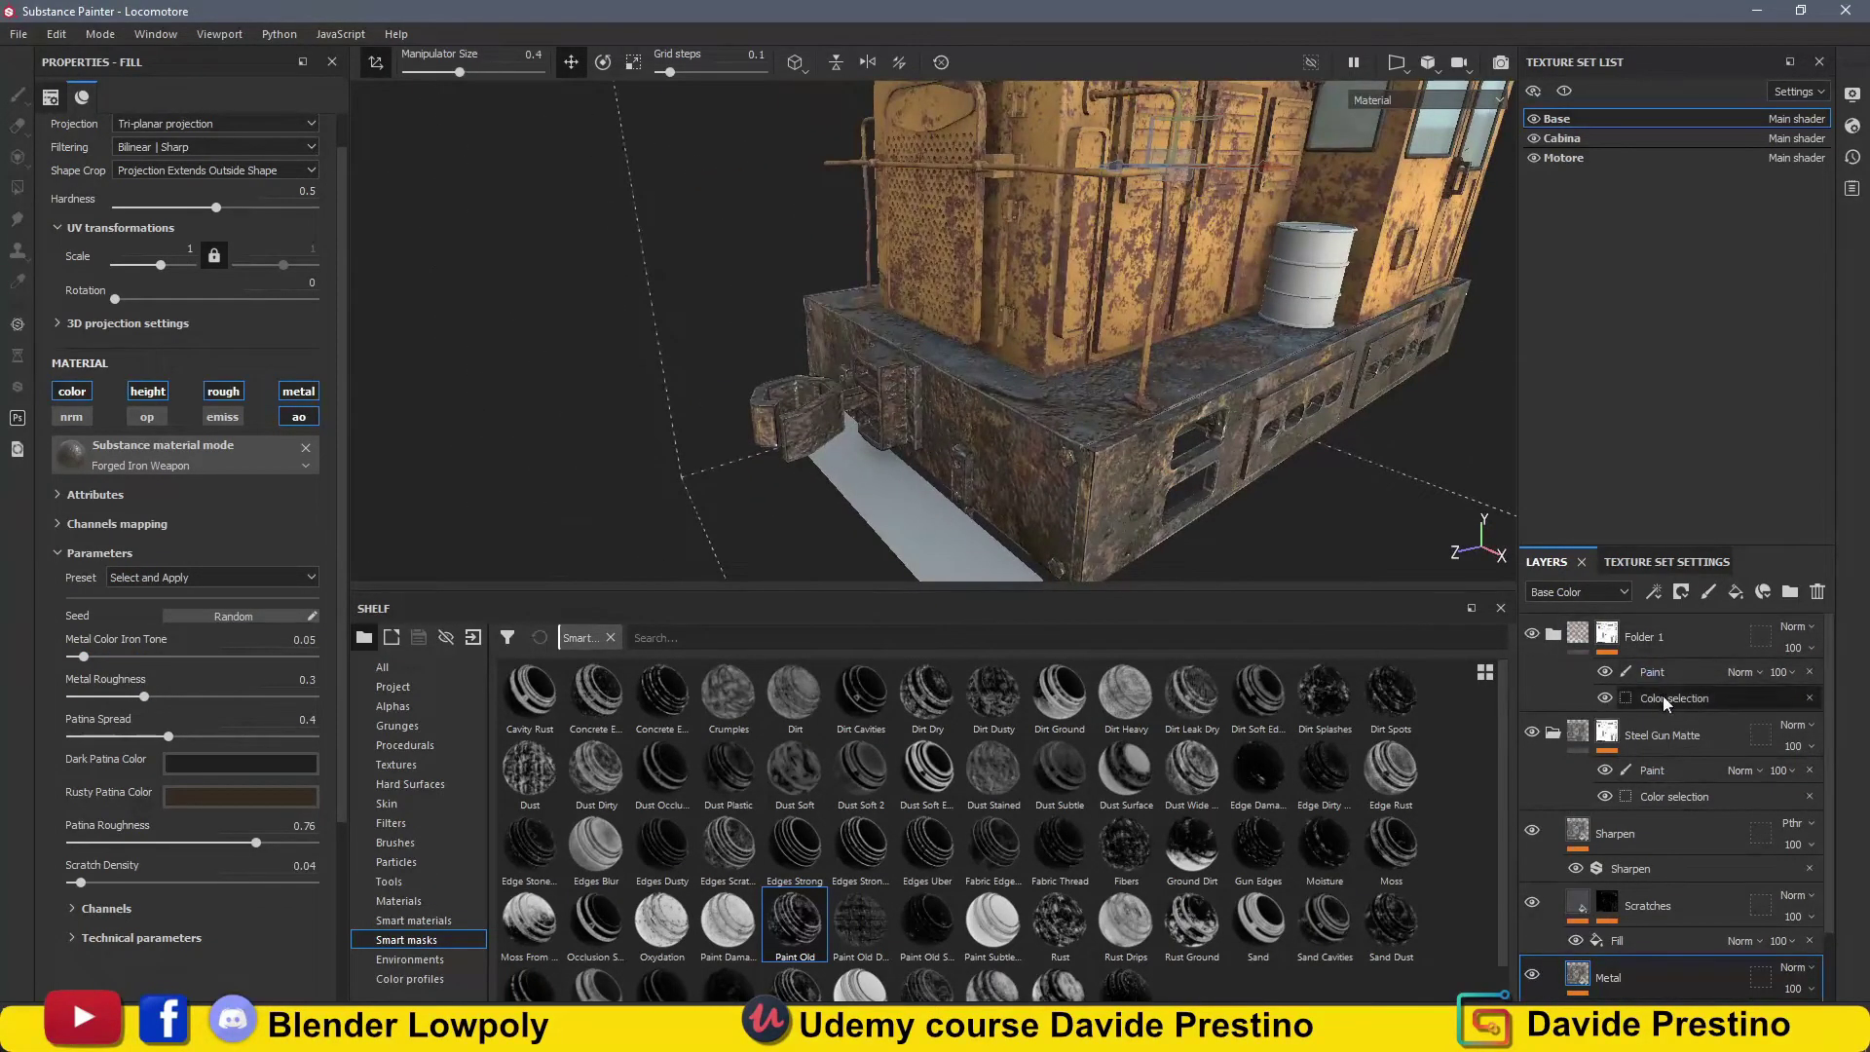
Remove an ID colour from Folder 1's colour selection mask, viewing the ID map.
left_click(1662, 672)
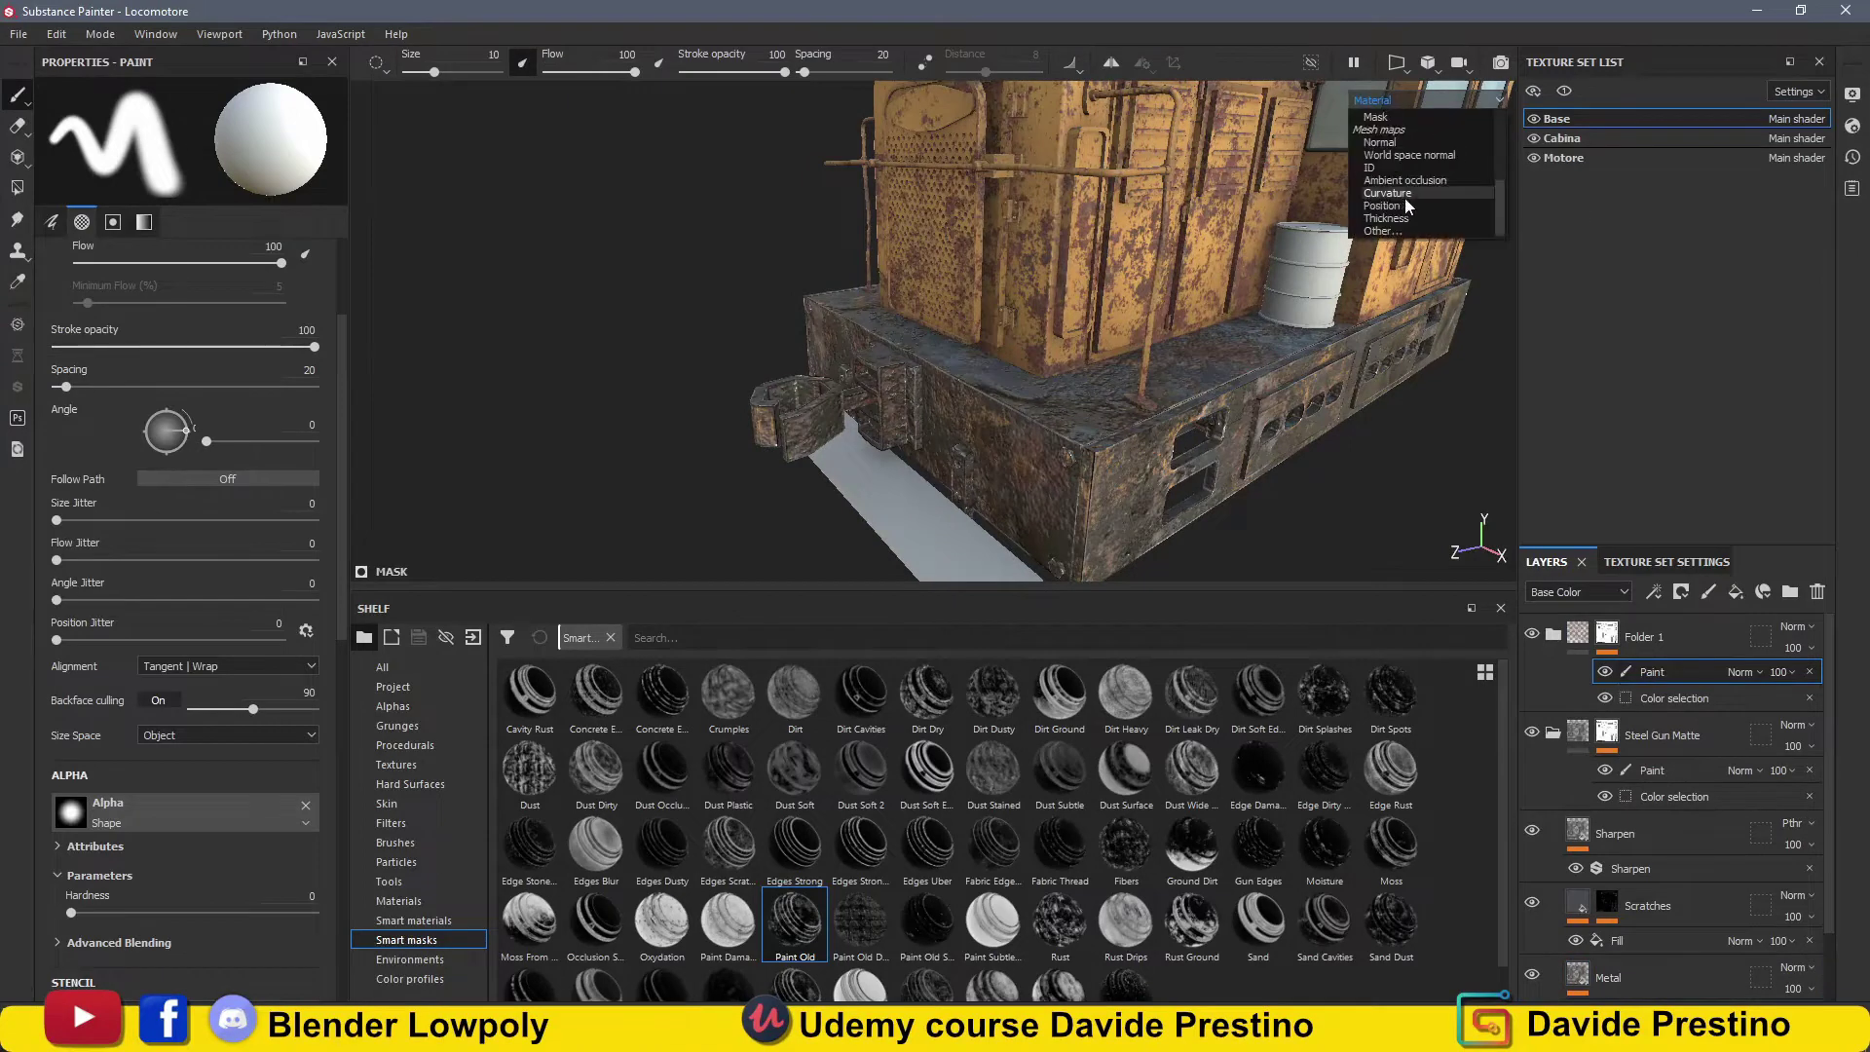
left_click(1369, 167)
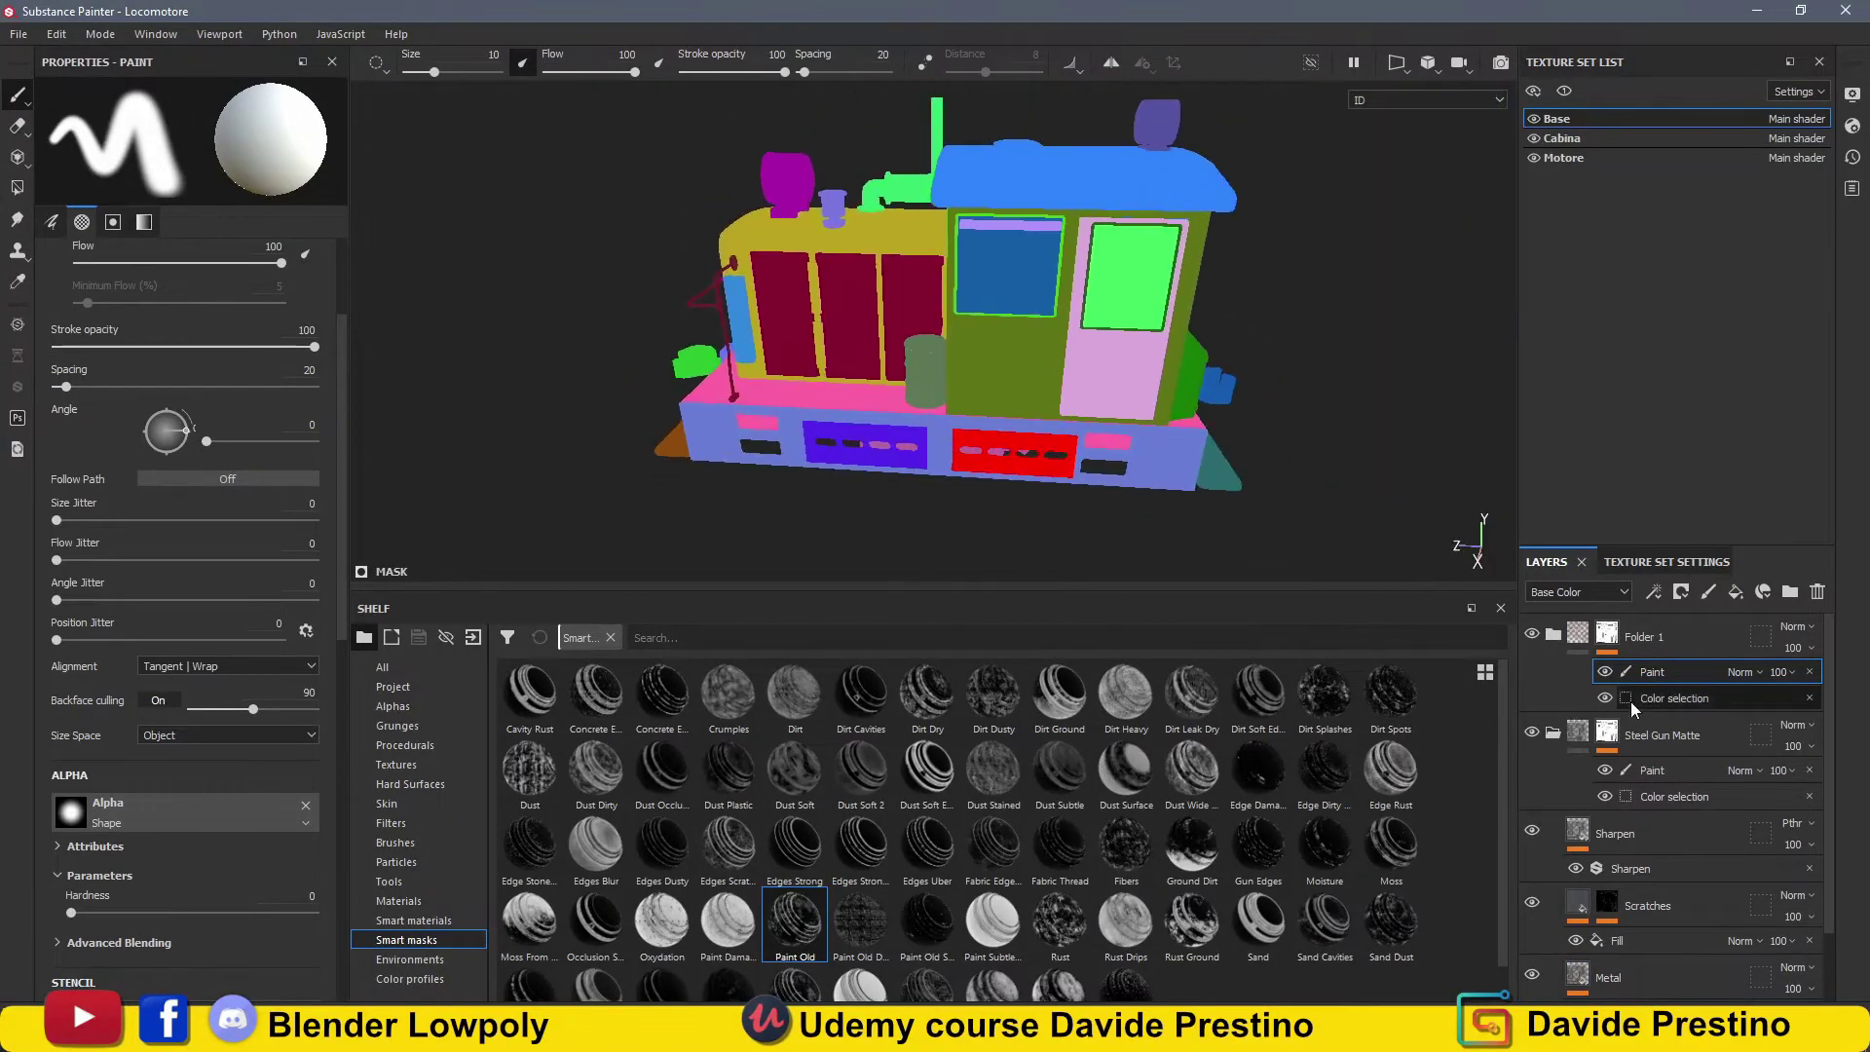
left_click(1636, 701)
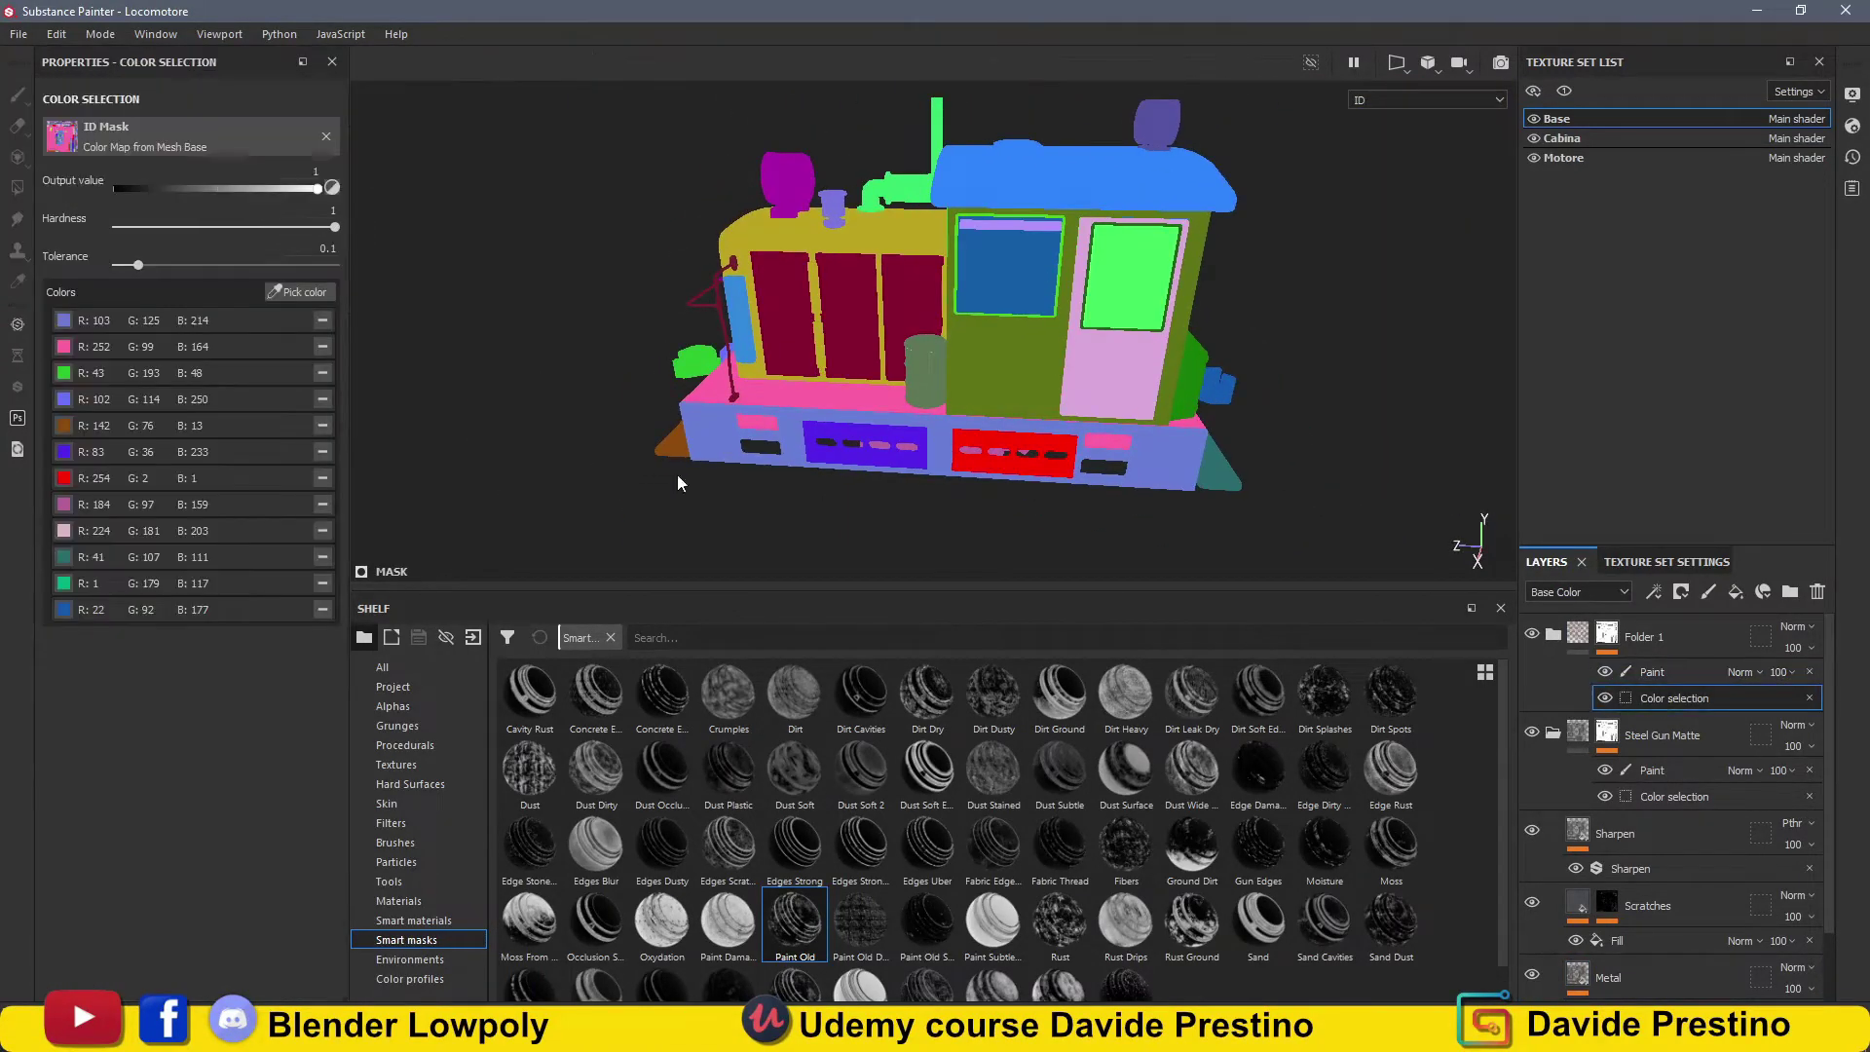
left_click(323, 374)
left_click(323, 374)
left_click(1382, 129)
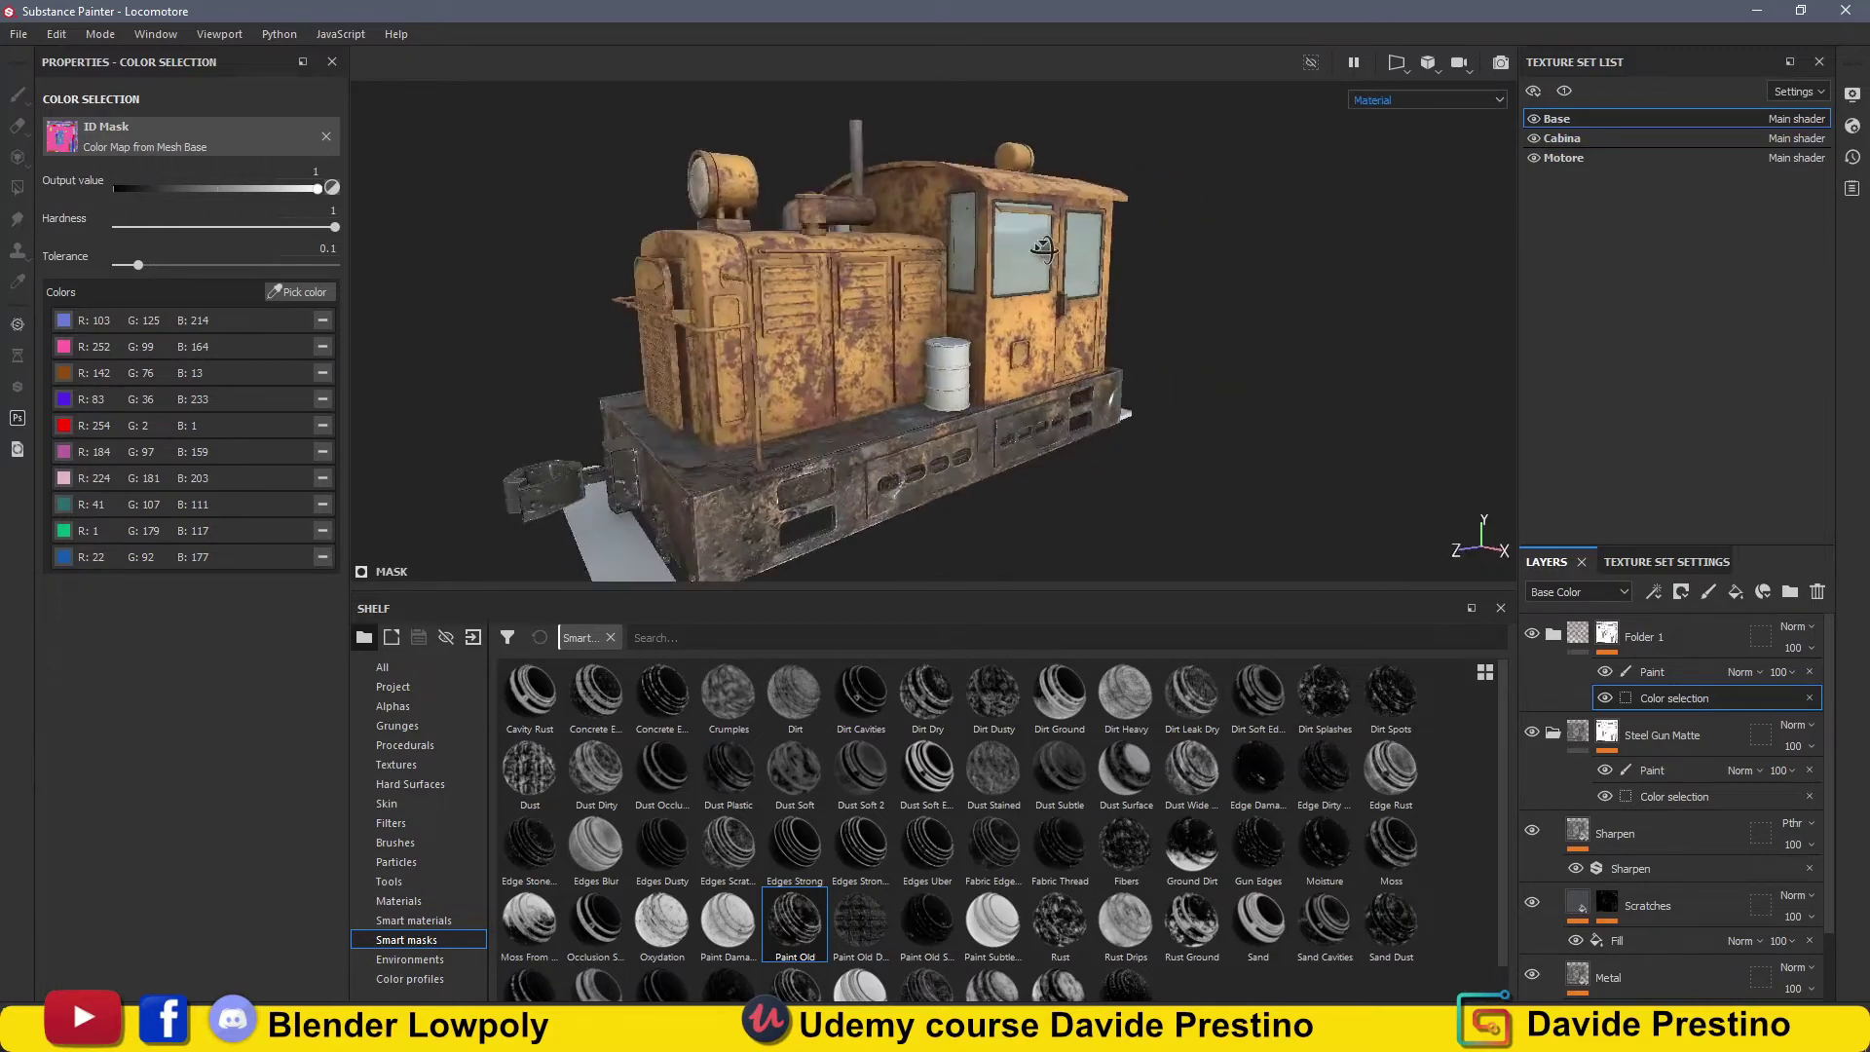
mouse_move(553, 244)
left_mouse_down("alt")
mouse_move(1180, 245)
mouse_move(1602, 685)
left_mouse_up("alt")
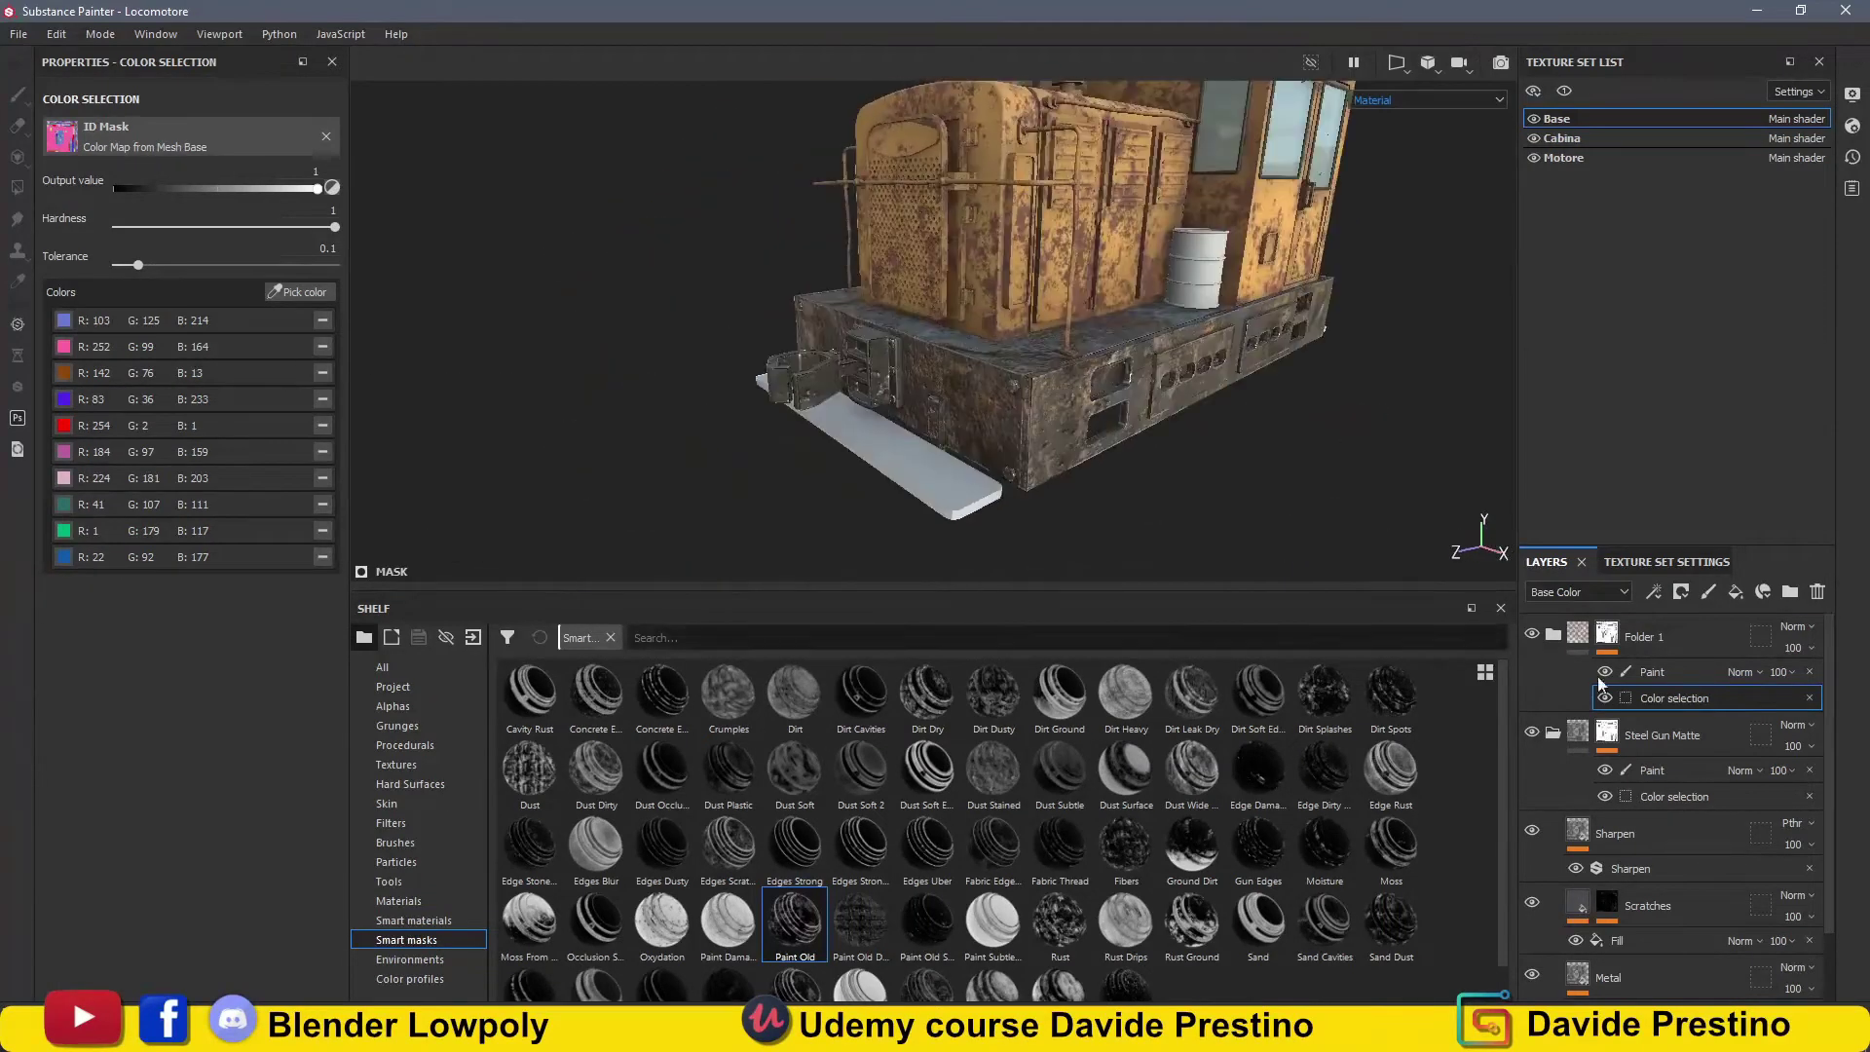
Delete the colour selection effect from Steel Gun Matte's mask.
left_click(1652, 671)
left_click_drag(1071, 292, 1563, 686, "alt")
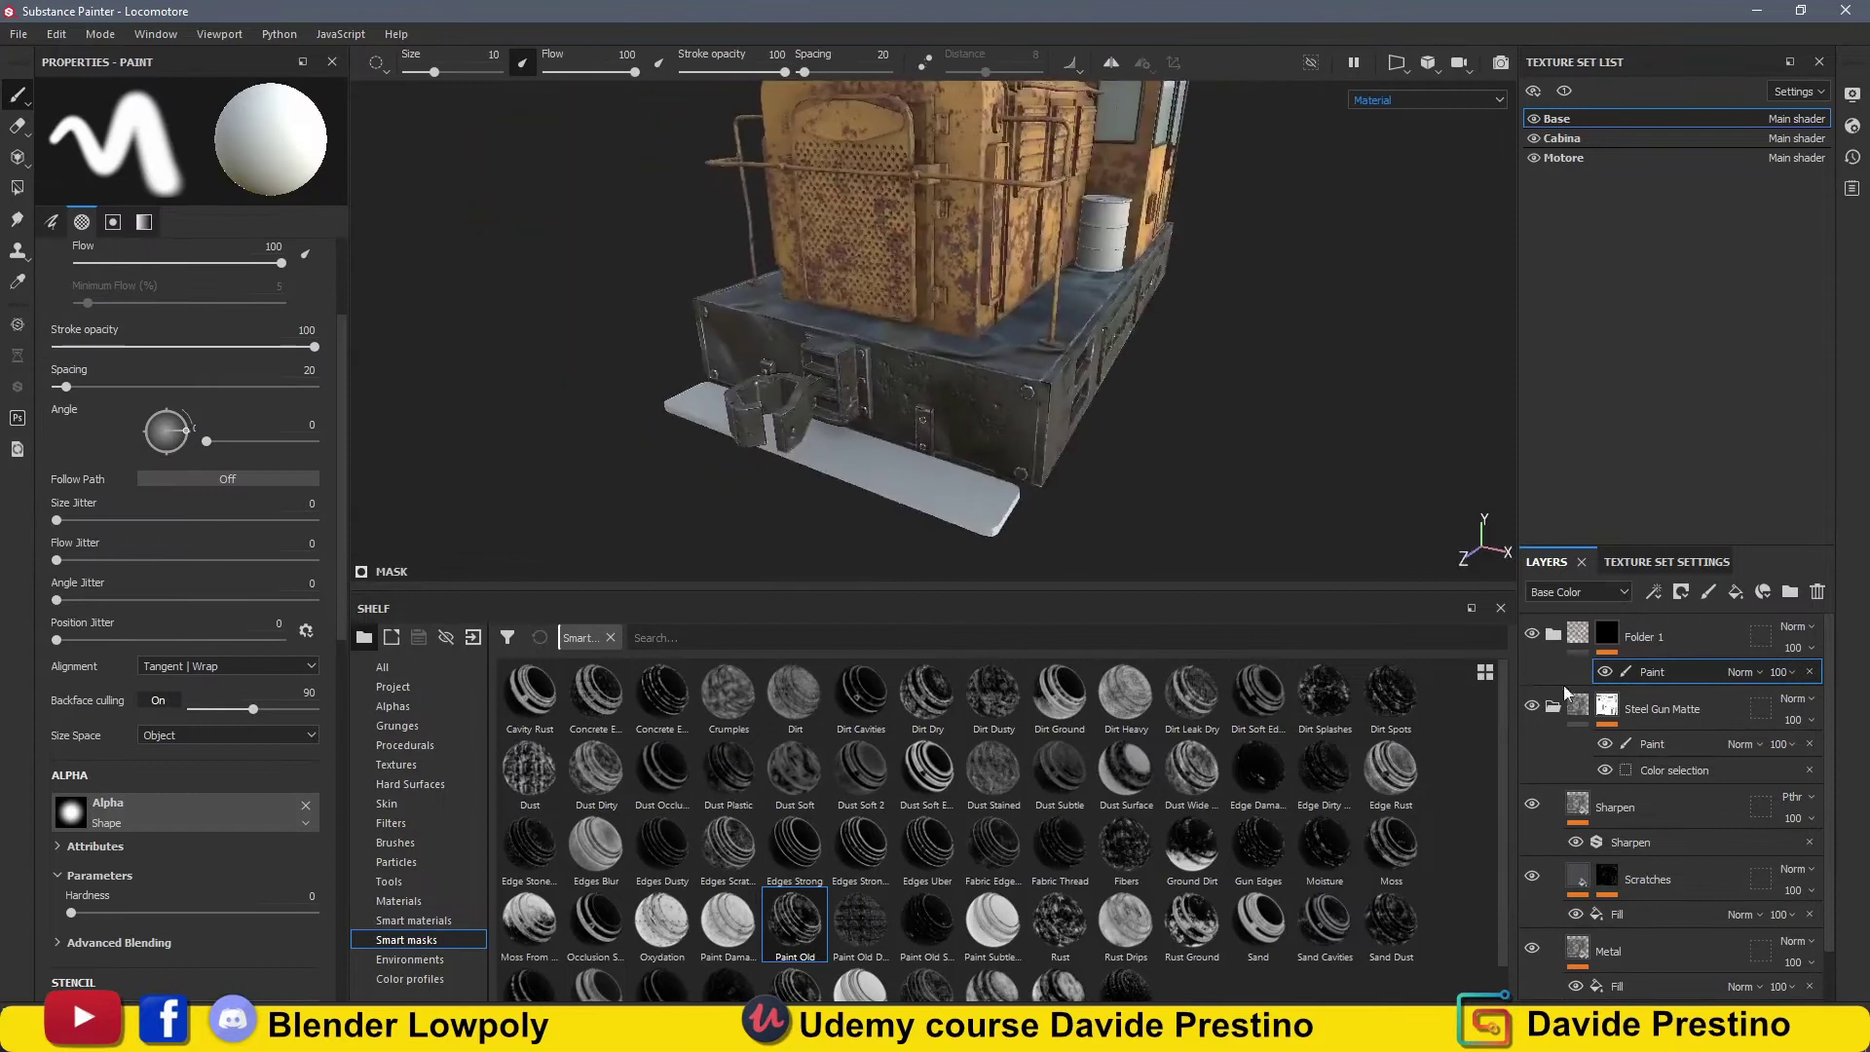
scroll(1681, 815, "down", 2)
scroll(1681, 816, "up", 2)
left_click(1680, 769)
key("Delete")
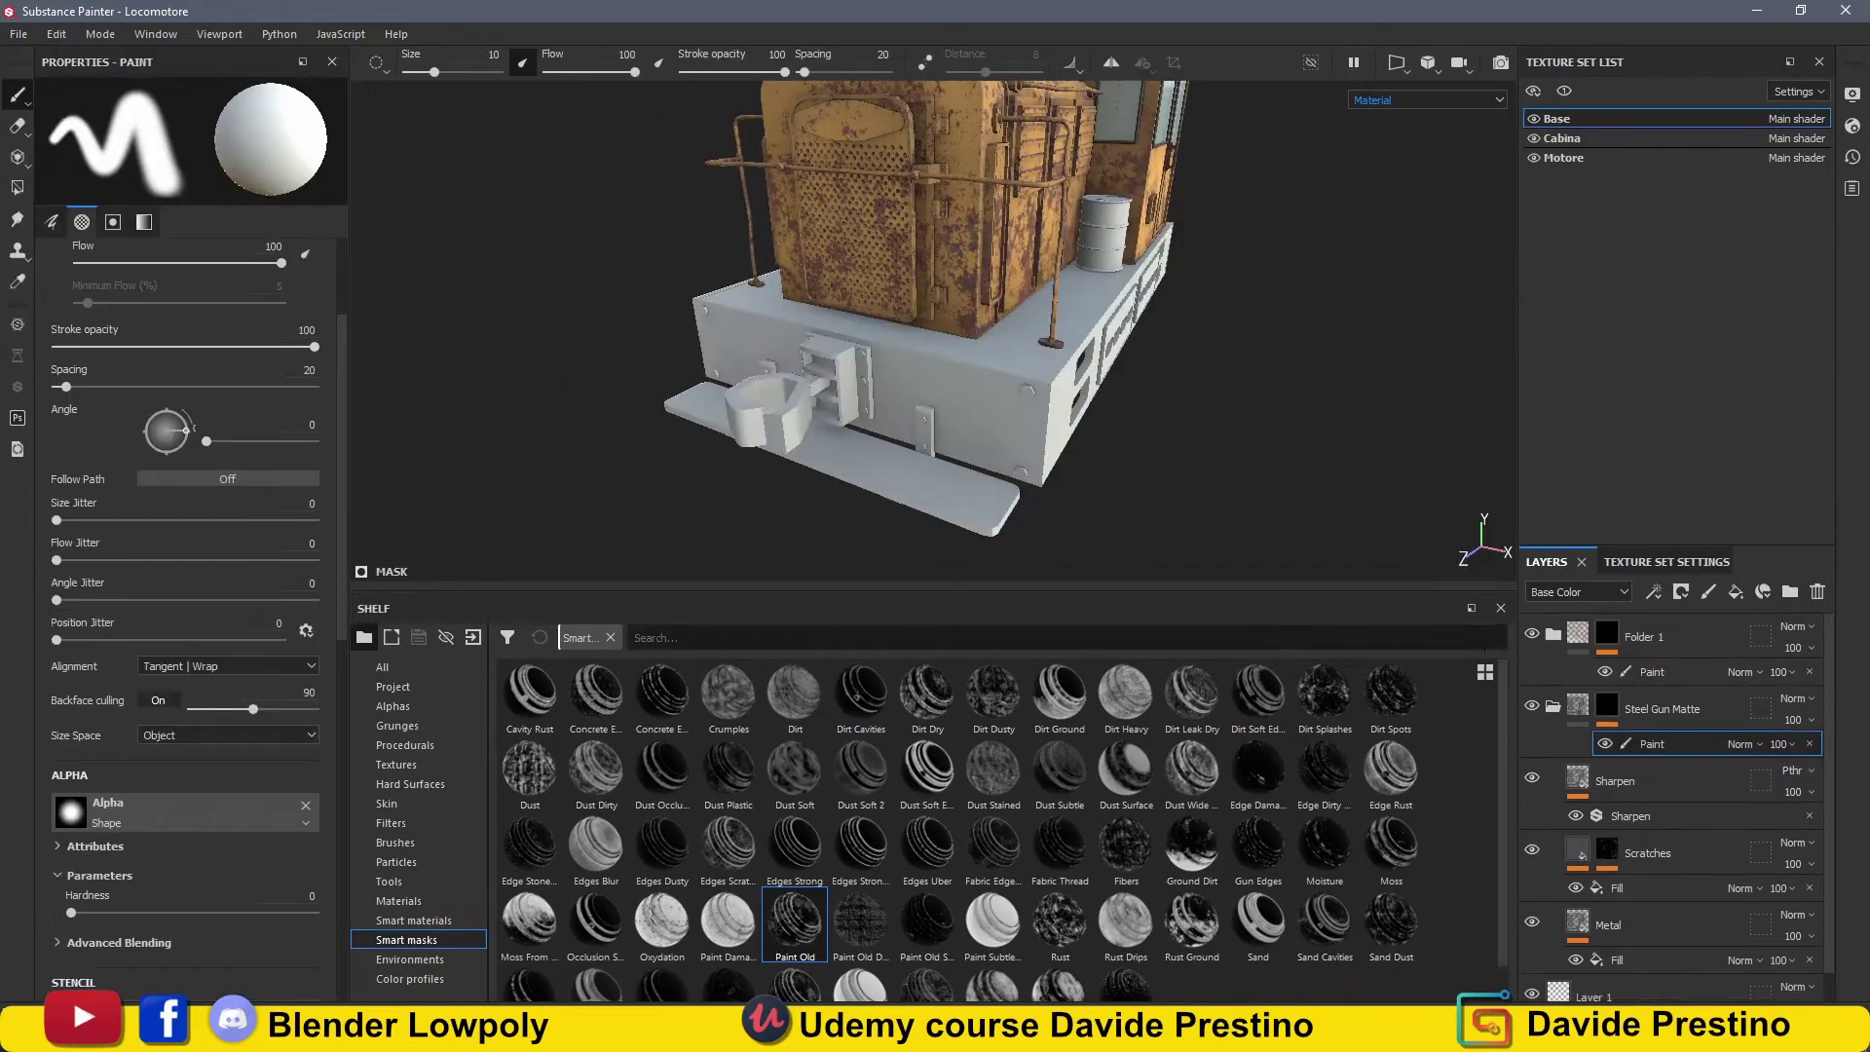
Add a colour selection to Steel Gun Matte's mask picking the chassis parts' ID colours.
left_click(1681, 591)
left_click(1700, 695)
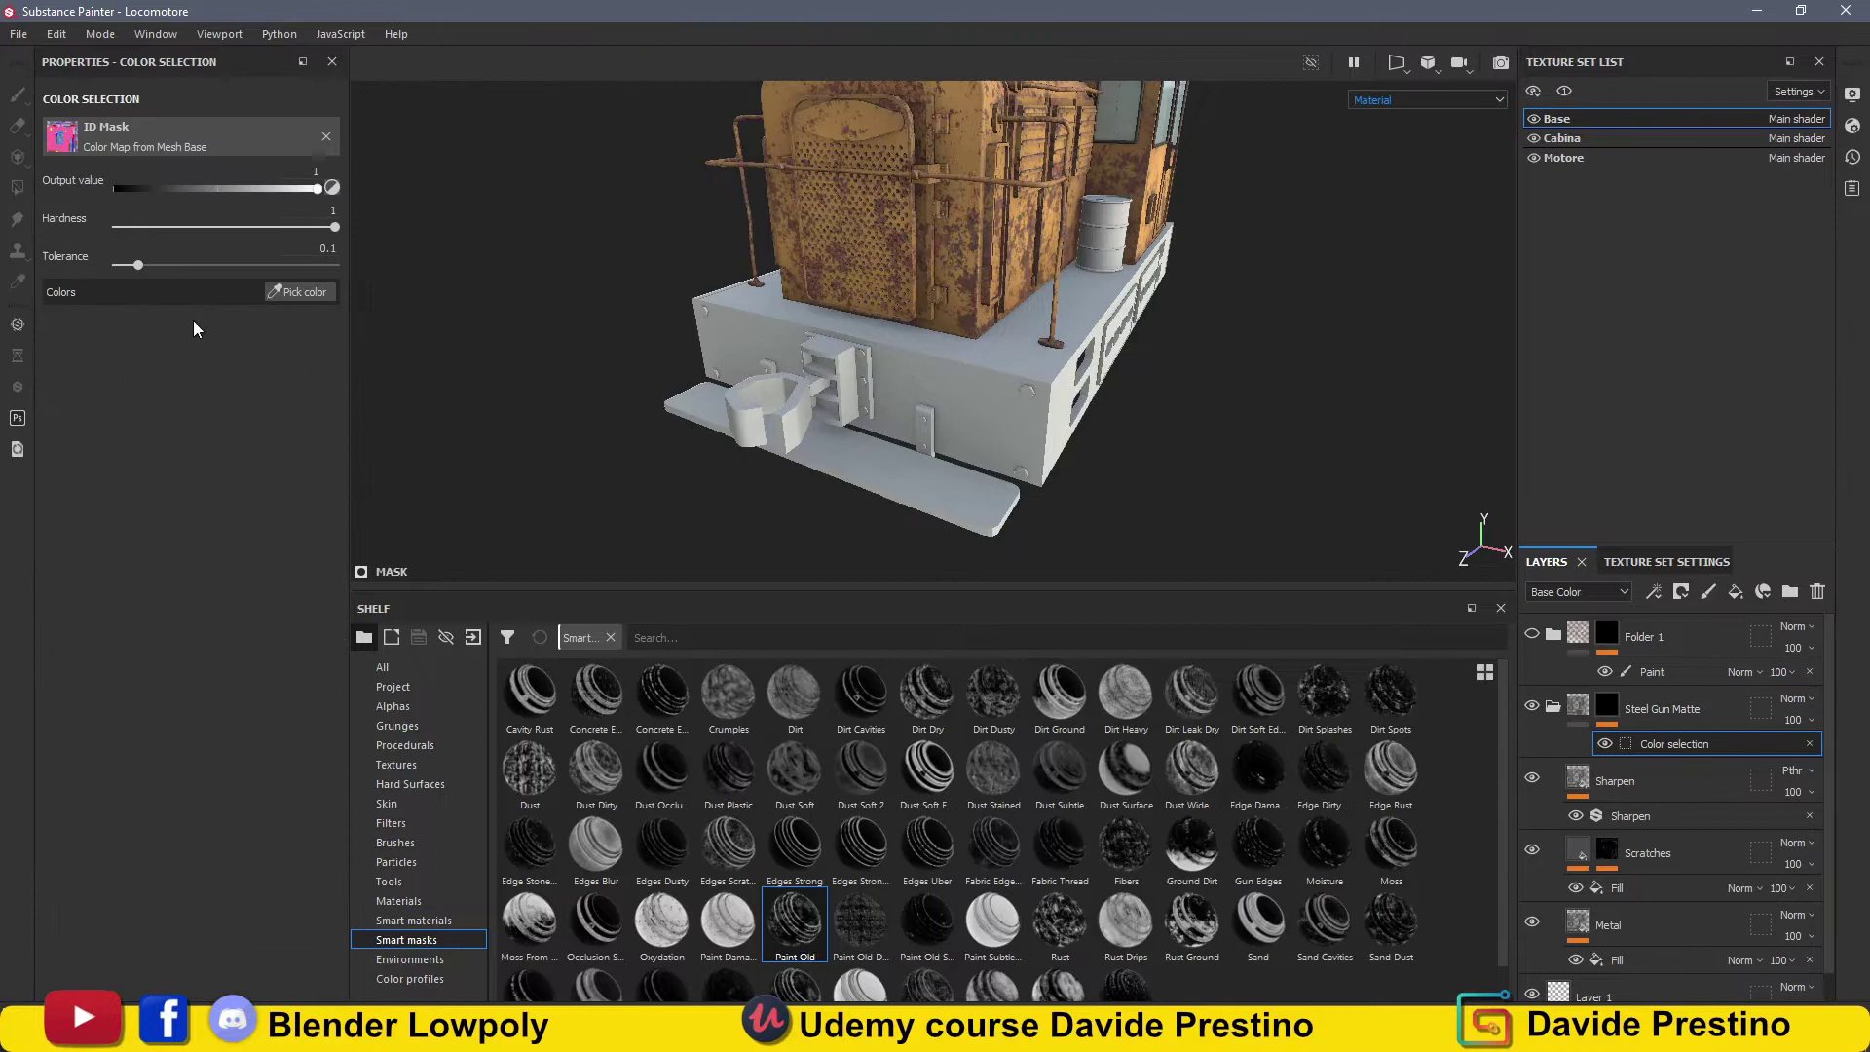
left_click(298, 291)
left_click(877, 419)
left_click(298, 291)
left_click(838, 467)
scroll(972, 396, "up", 5)
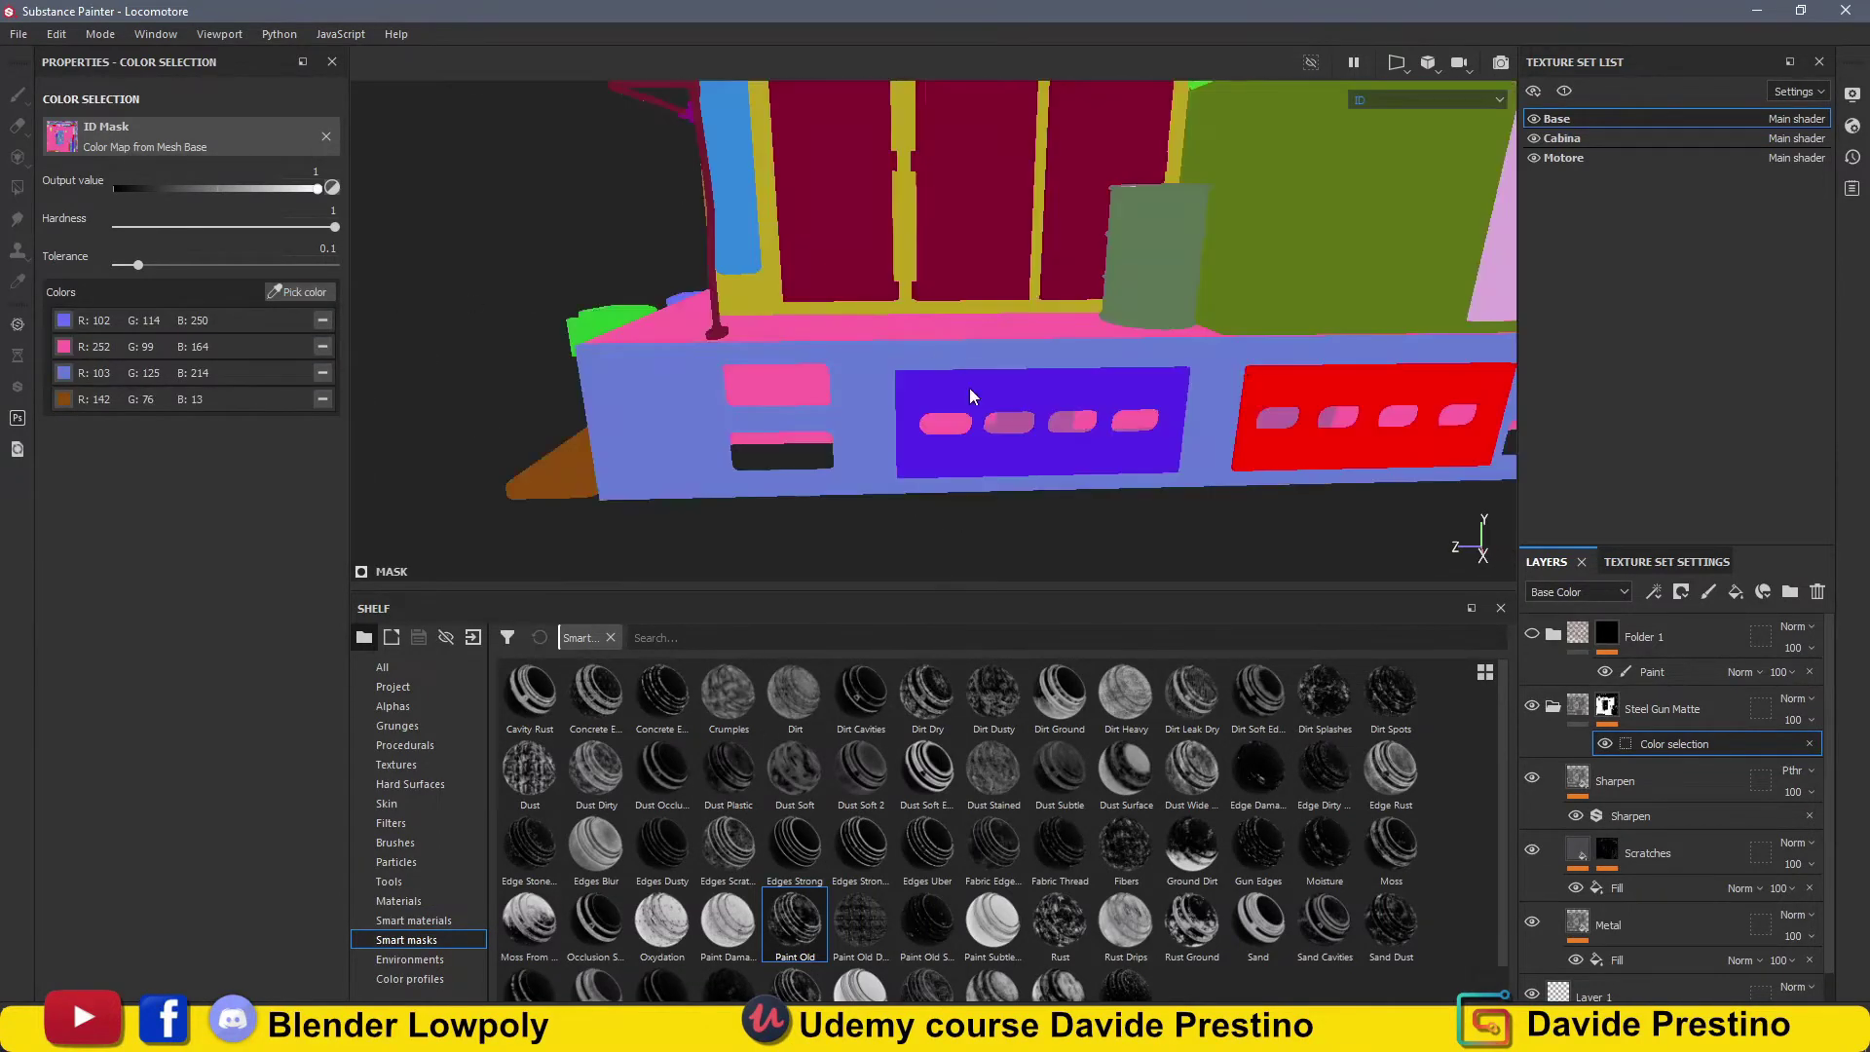
left_click(972, 397)
left_click_drag(575, 305, 1046, 384, "alt")
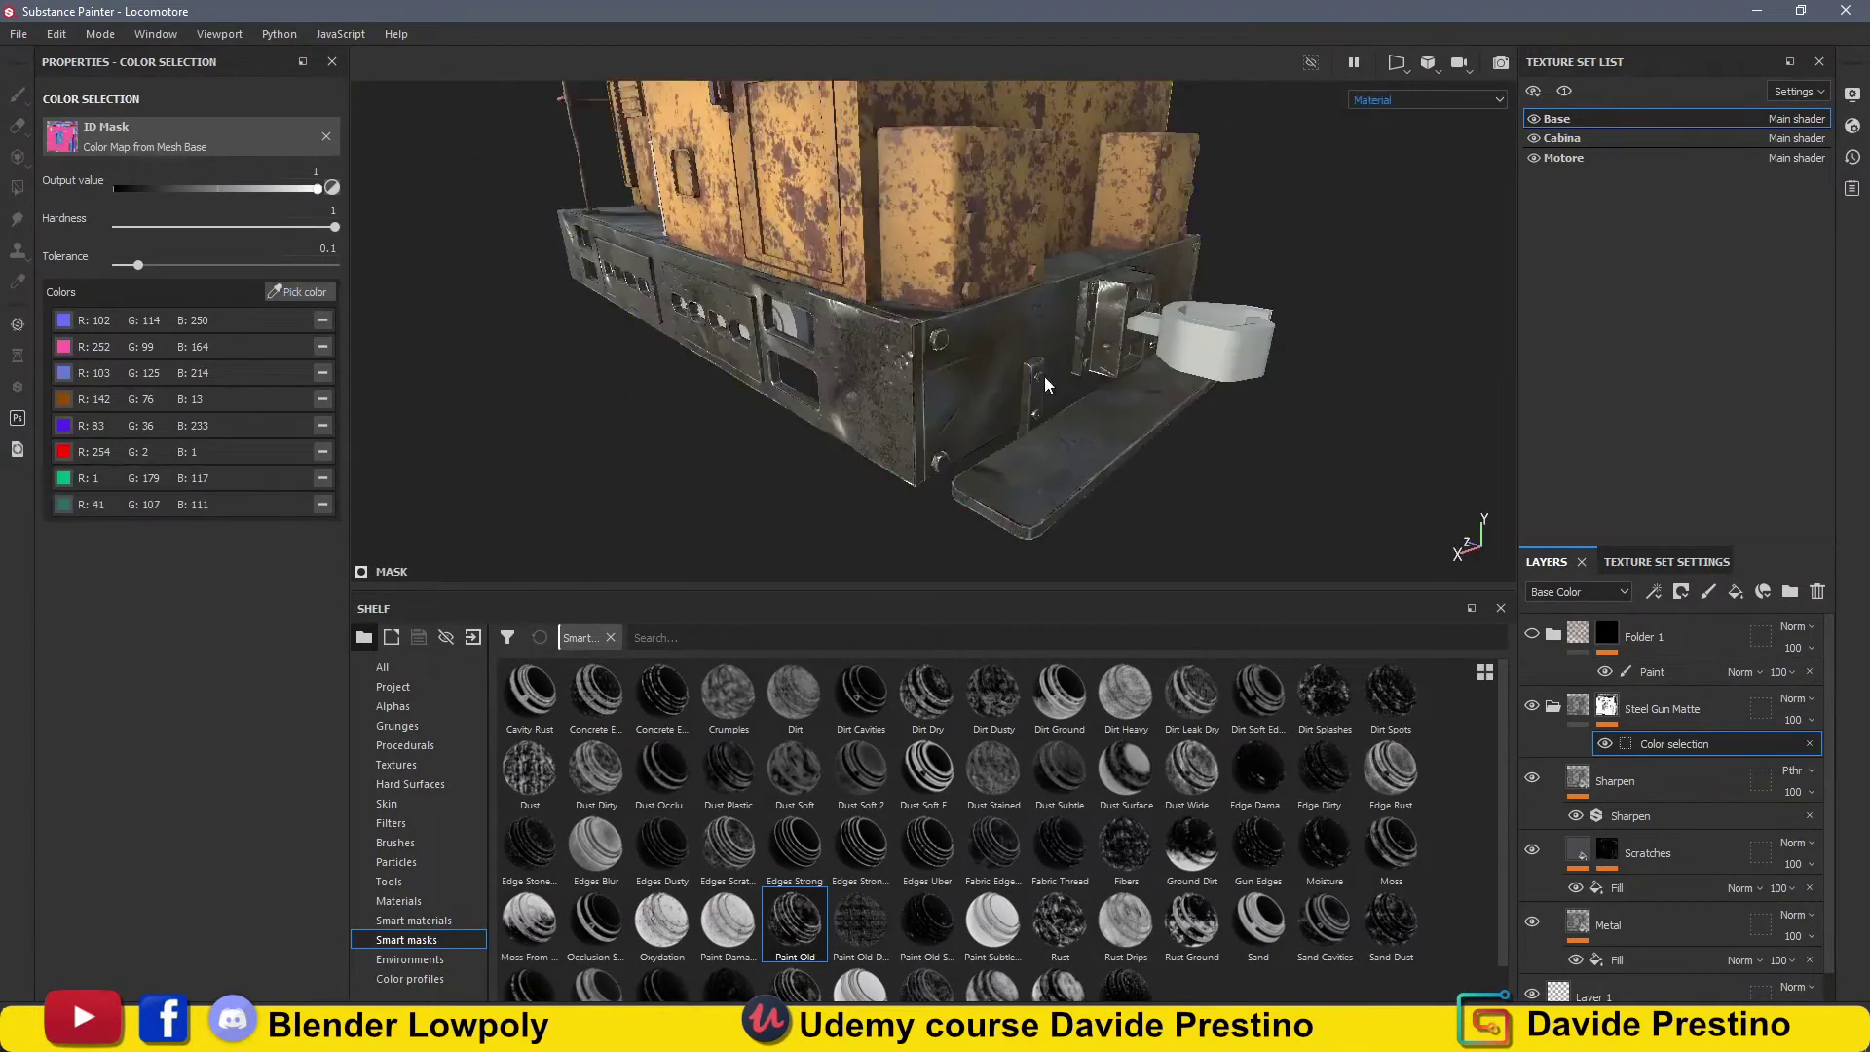
Add a Paint effect above Steel Gun Matte's colour selection.
key("1")
key("4")
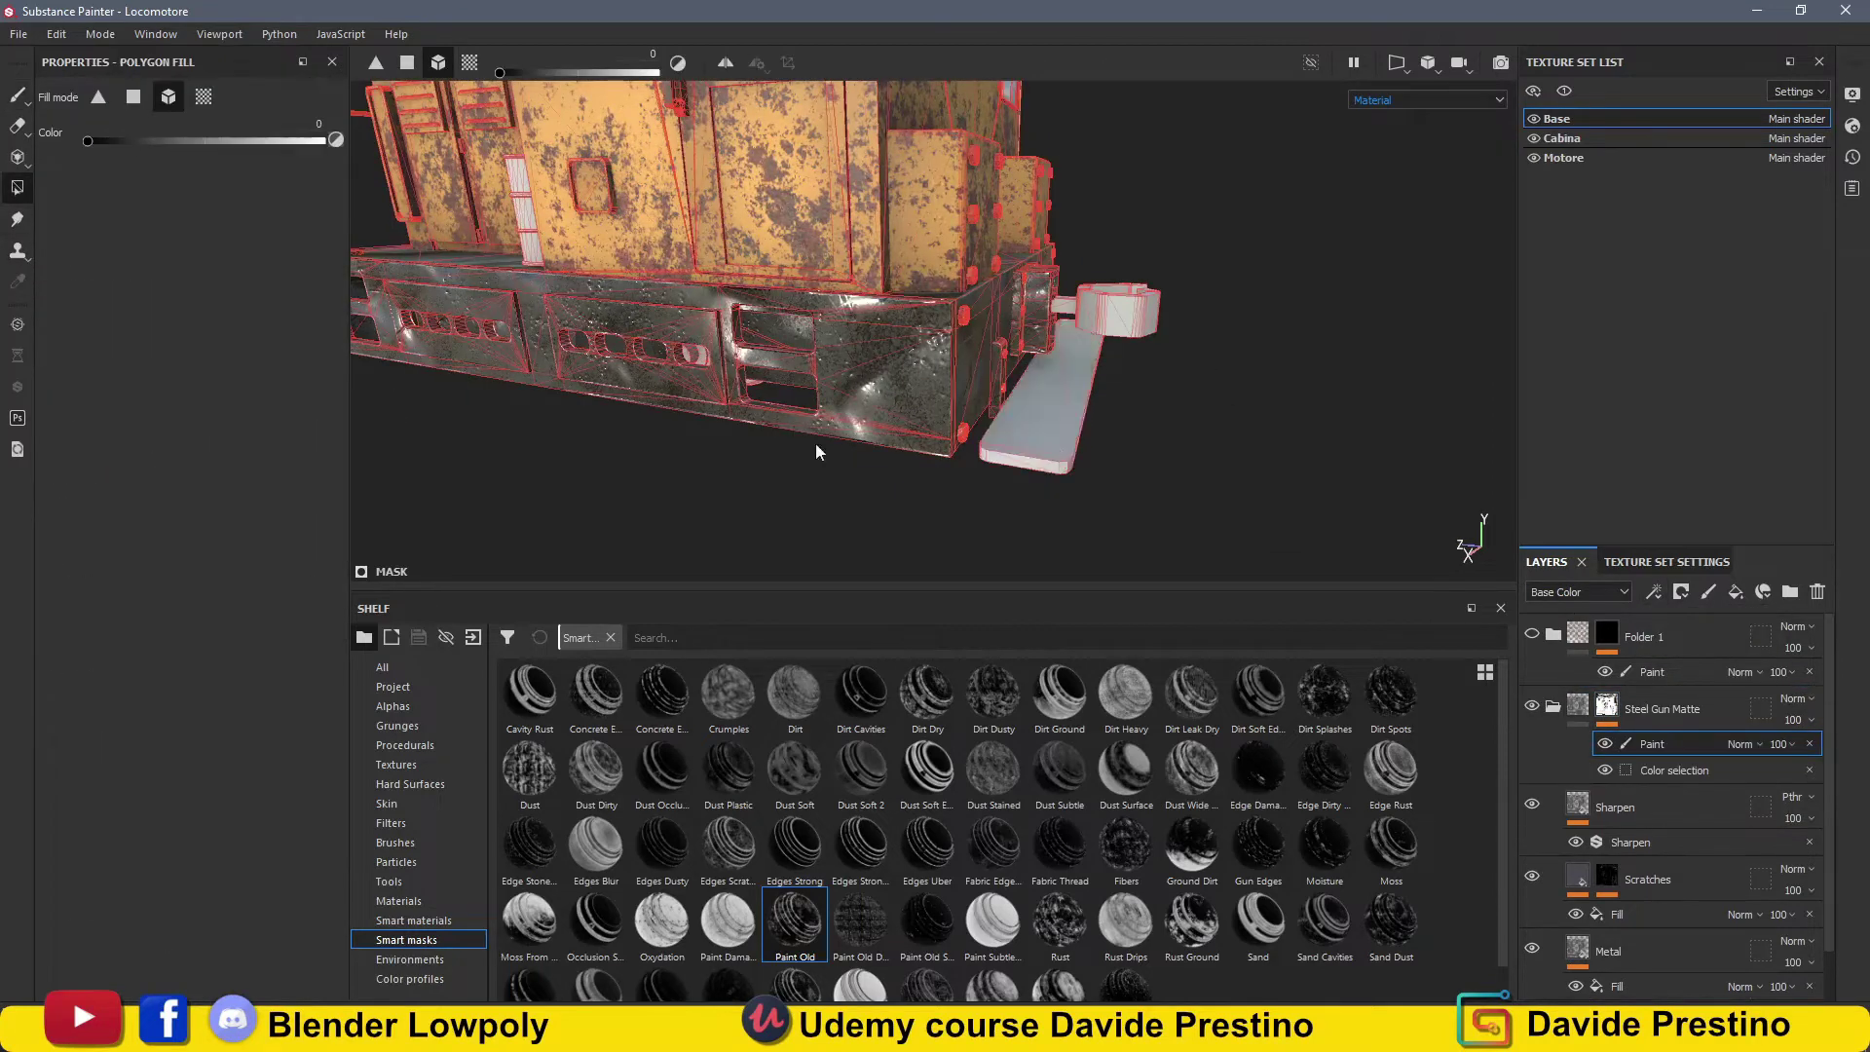
left_click_drag(816, 451, 643, 469, "alt")
left_click(18, 105)
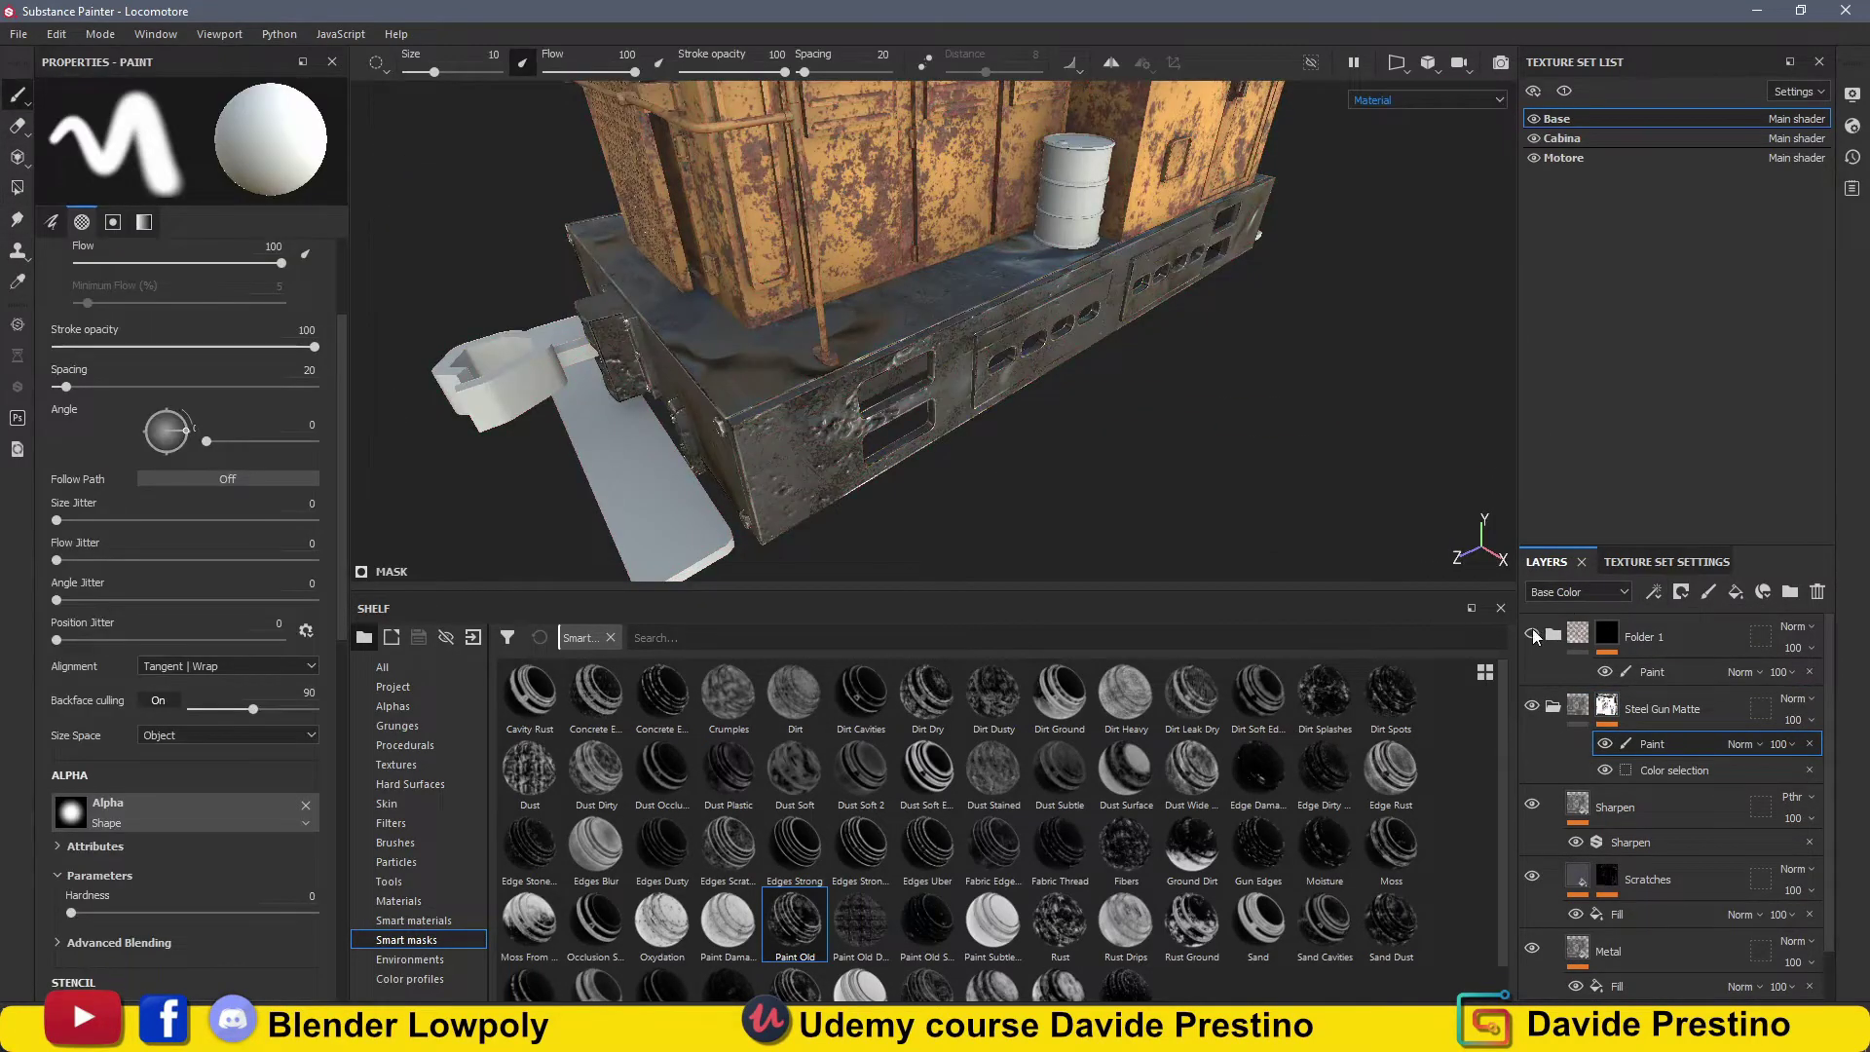
left_click_drag(1284, 474, 1149, 458, "alt")
Give Folder 1's mask a new colour selection.
right_click(1614, 649)
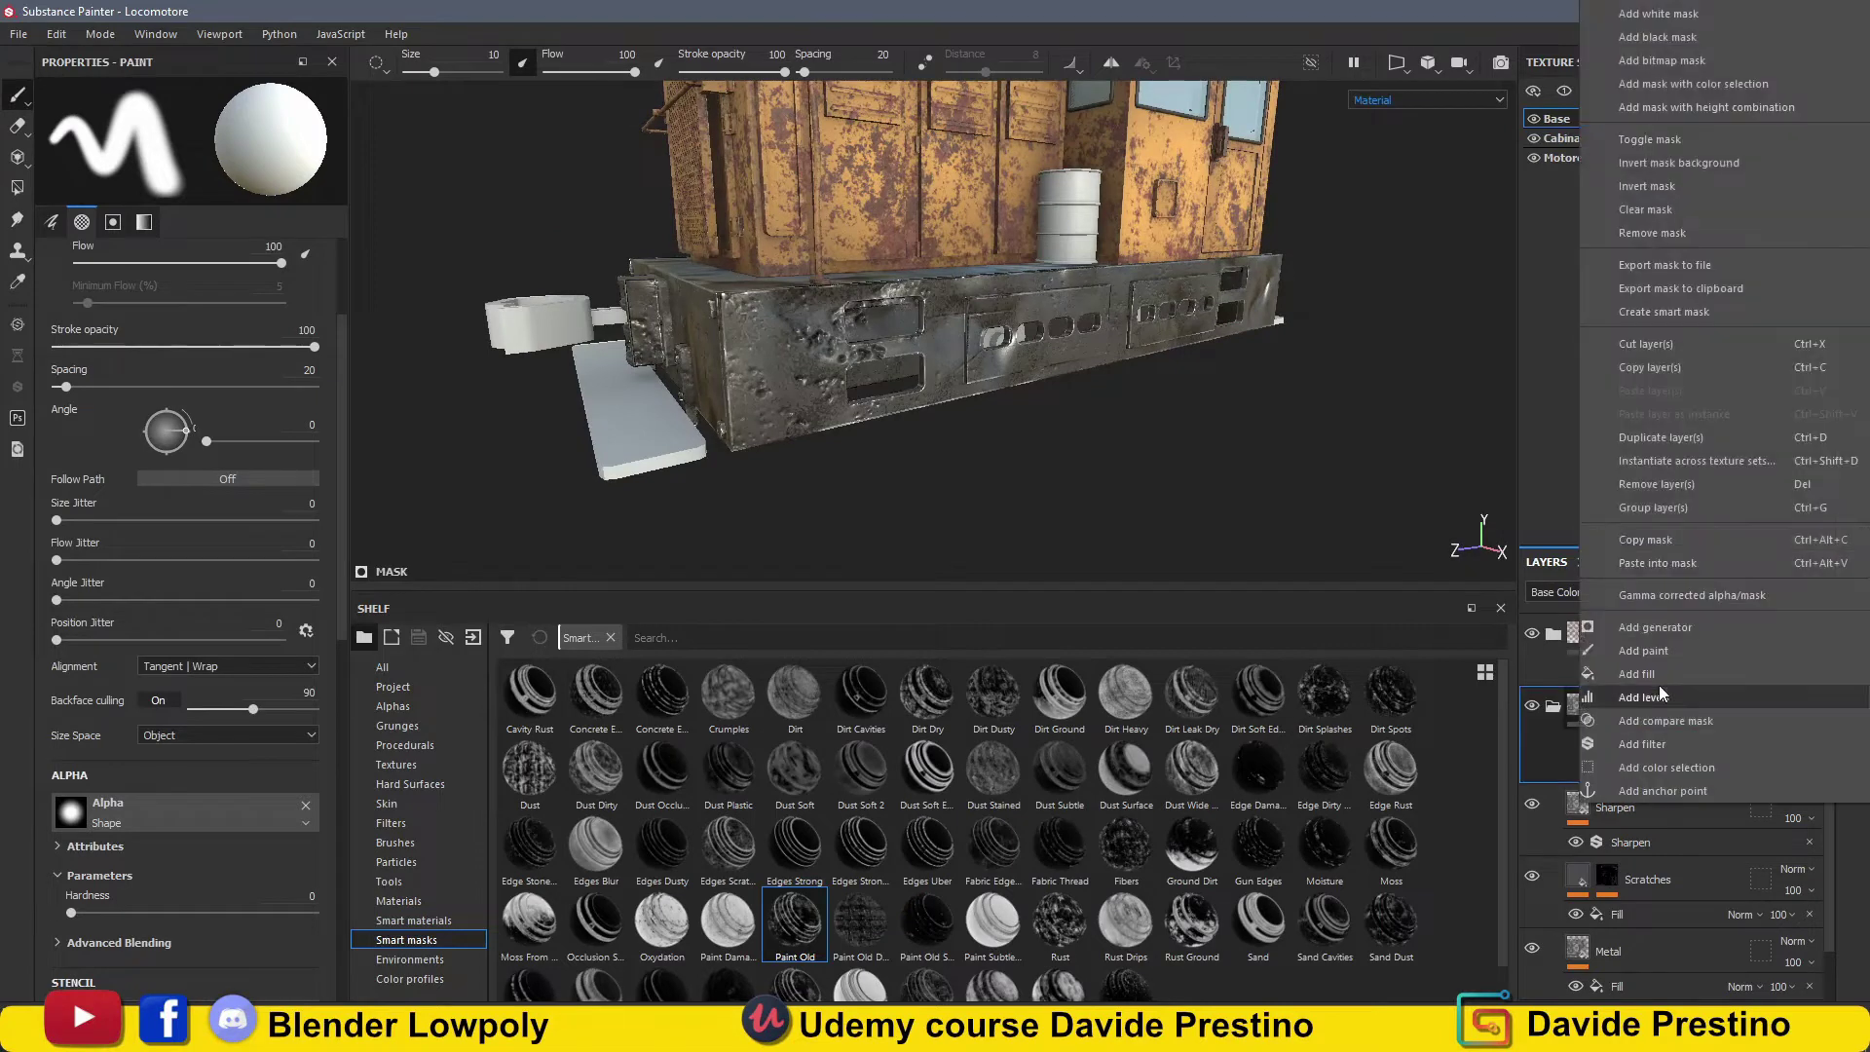
left_click(1614, 650)
right_click(1614, 650)
left_click(1656, 415)
left_click_drag(1120, 390, 1002, 397, "alt")
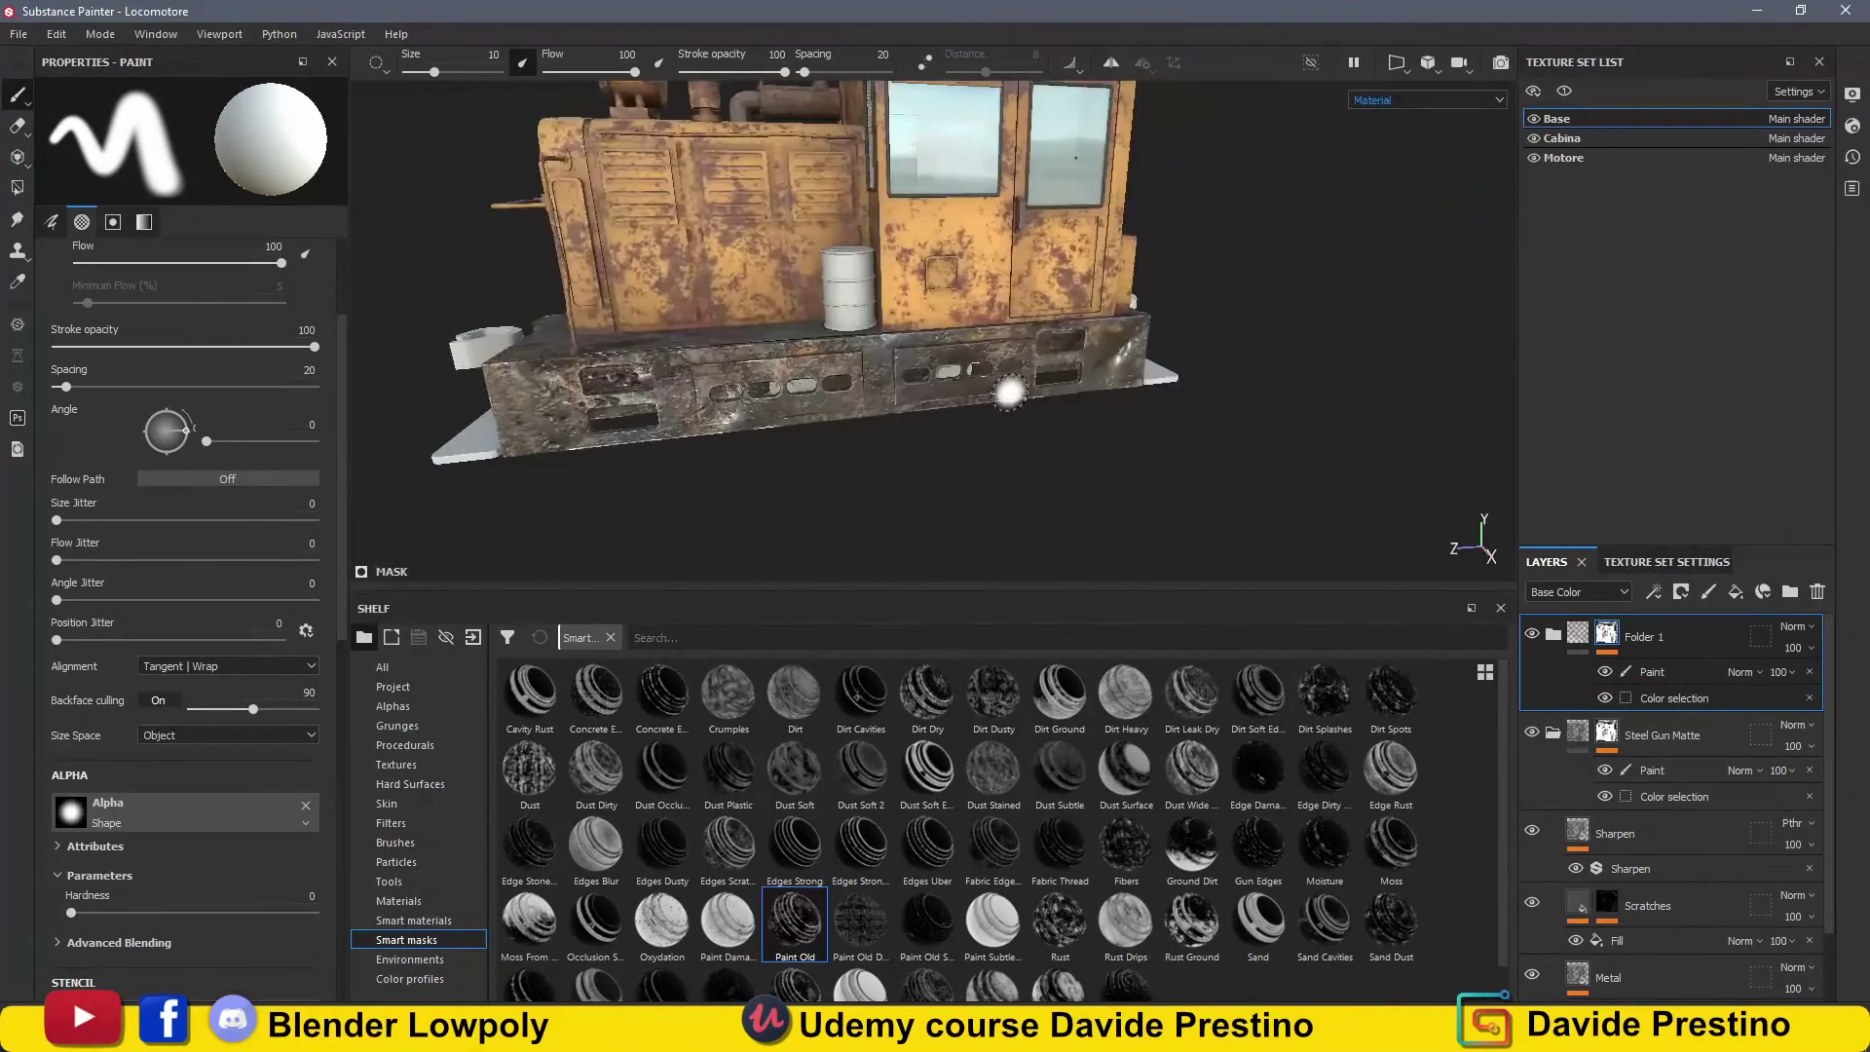
Add the red Steel Painted Chipped smart material as a new layer.
left_click(414, 919)
scroll(759, 874, "down", 3)
scroll(759, 873, "down", 3)
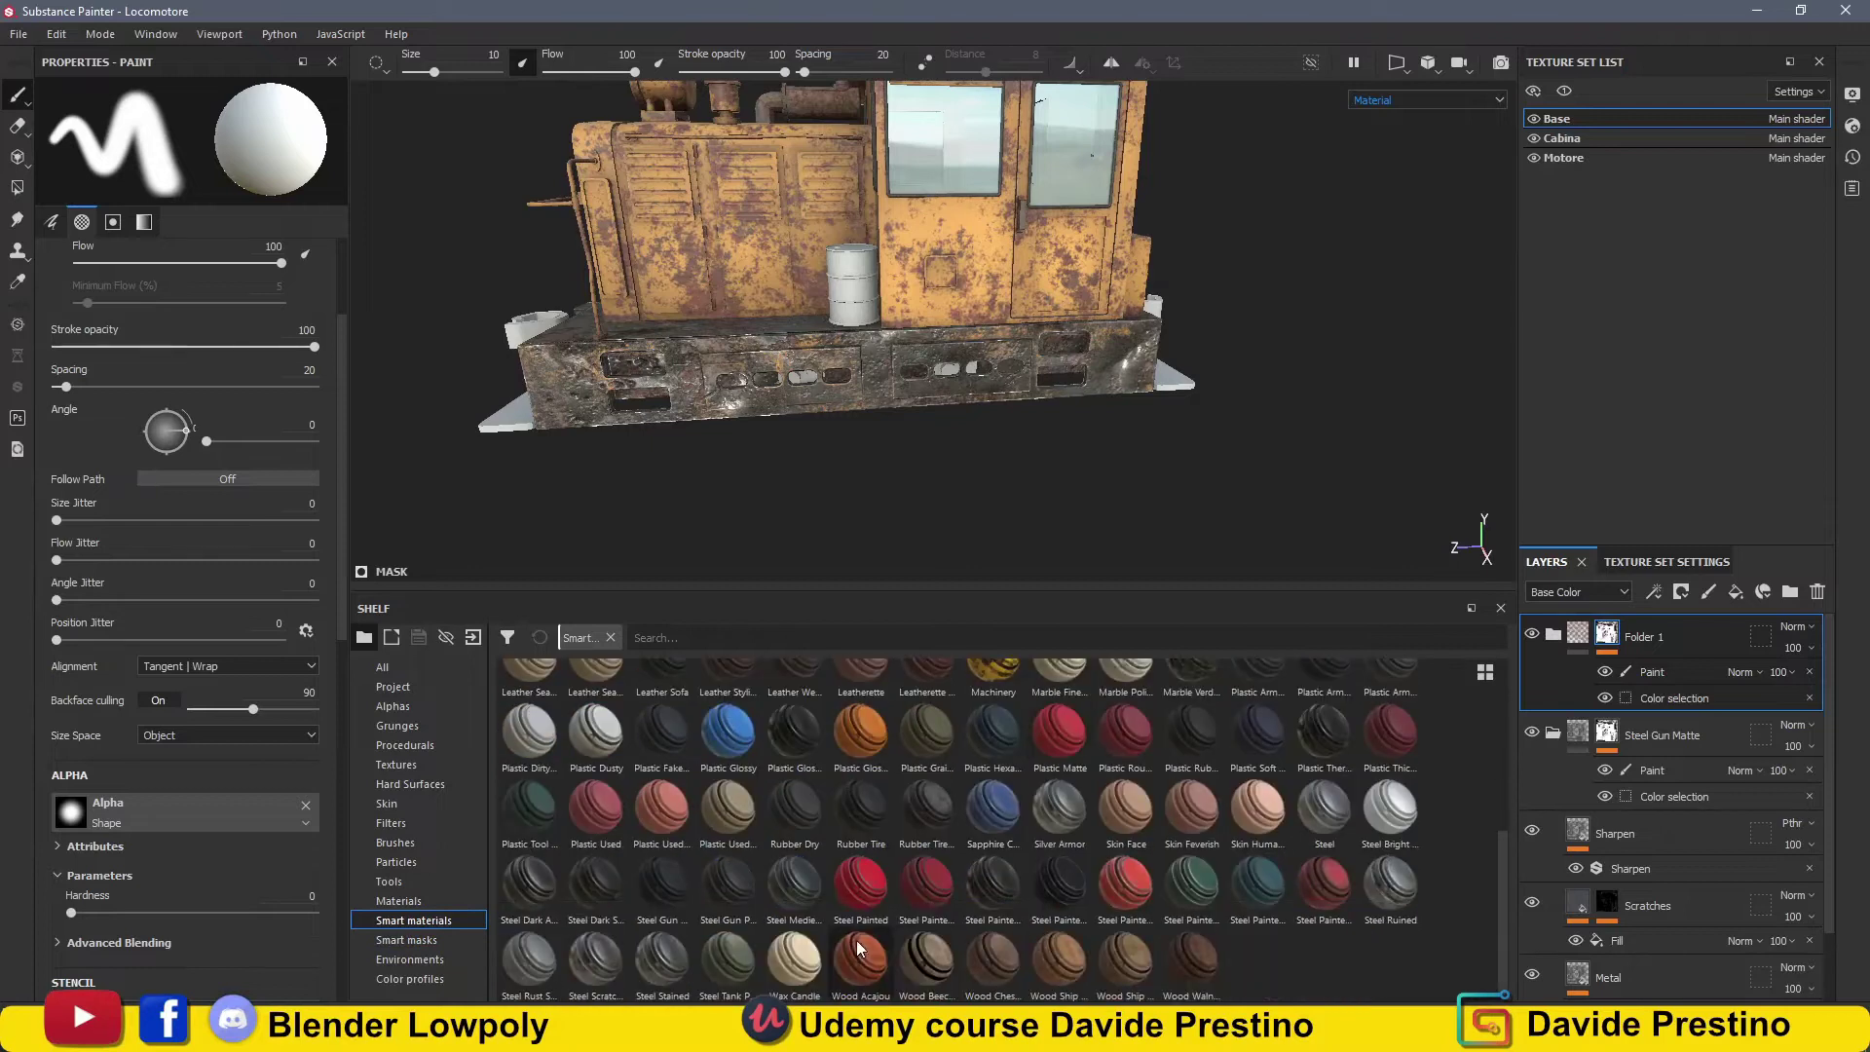
scroll(760, 873, "down", 3)
left_click_drag(926, 886, 1656, 633)
mouse_move(1071, 389)
left_mouse_down("alt")
mouse_move(1010, 480)
mouse_move(1035, 475)
left_mouse_up("alt")
Mask the chipped steel layer by ID colour to the coupler and barrel parts.
left_click(1680, 591)
left_click(1752, 689)
left_click(297, 291)
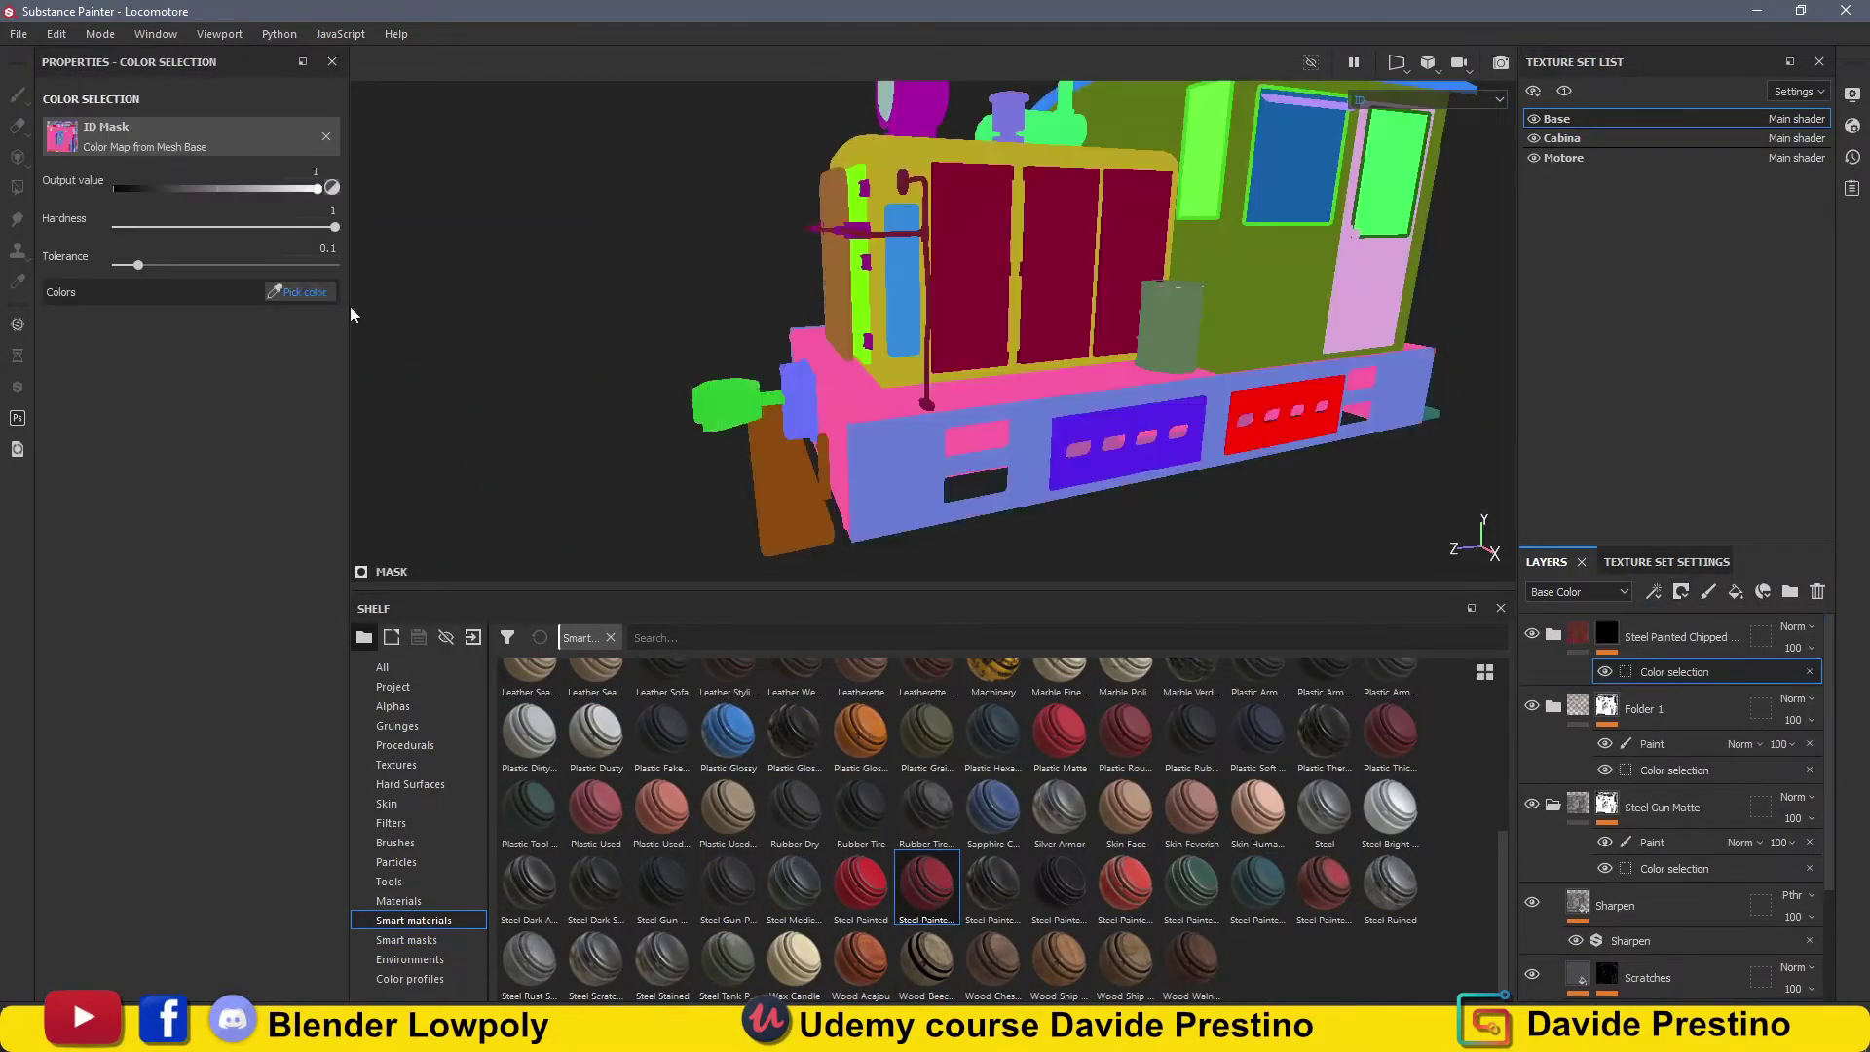
left_click(499, 423)
left_click(297, 292)
left_click(822, 305)
mouse_move(822, 305)
left_mouse_down("alt")
mouse_move(1093, 401)
mouse_move(1579, 690)
left_mouse_up("alt")
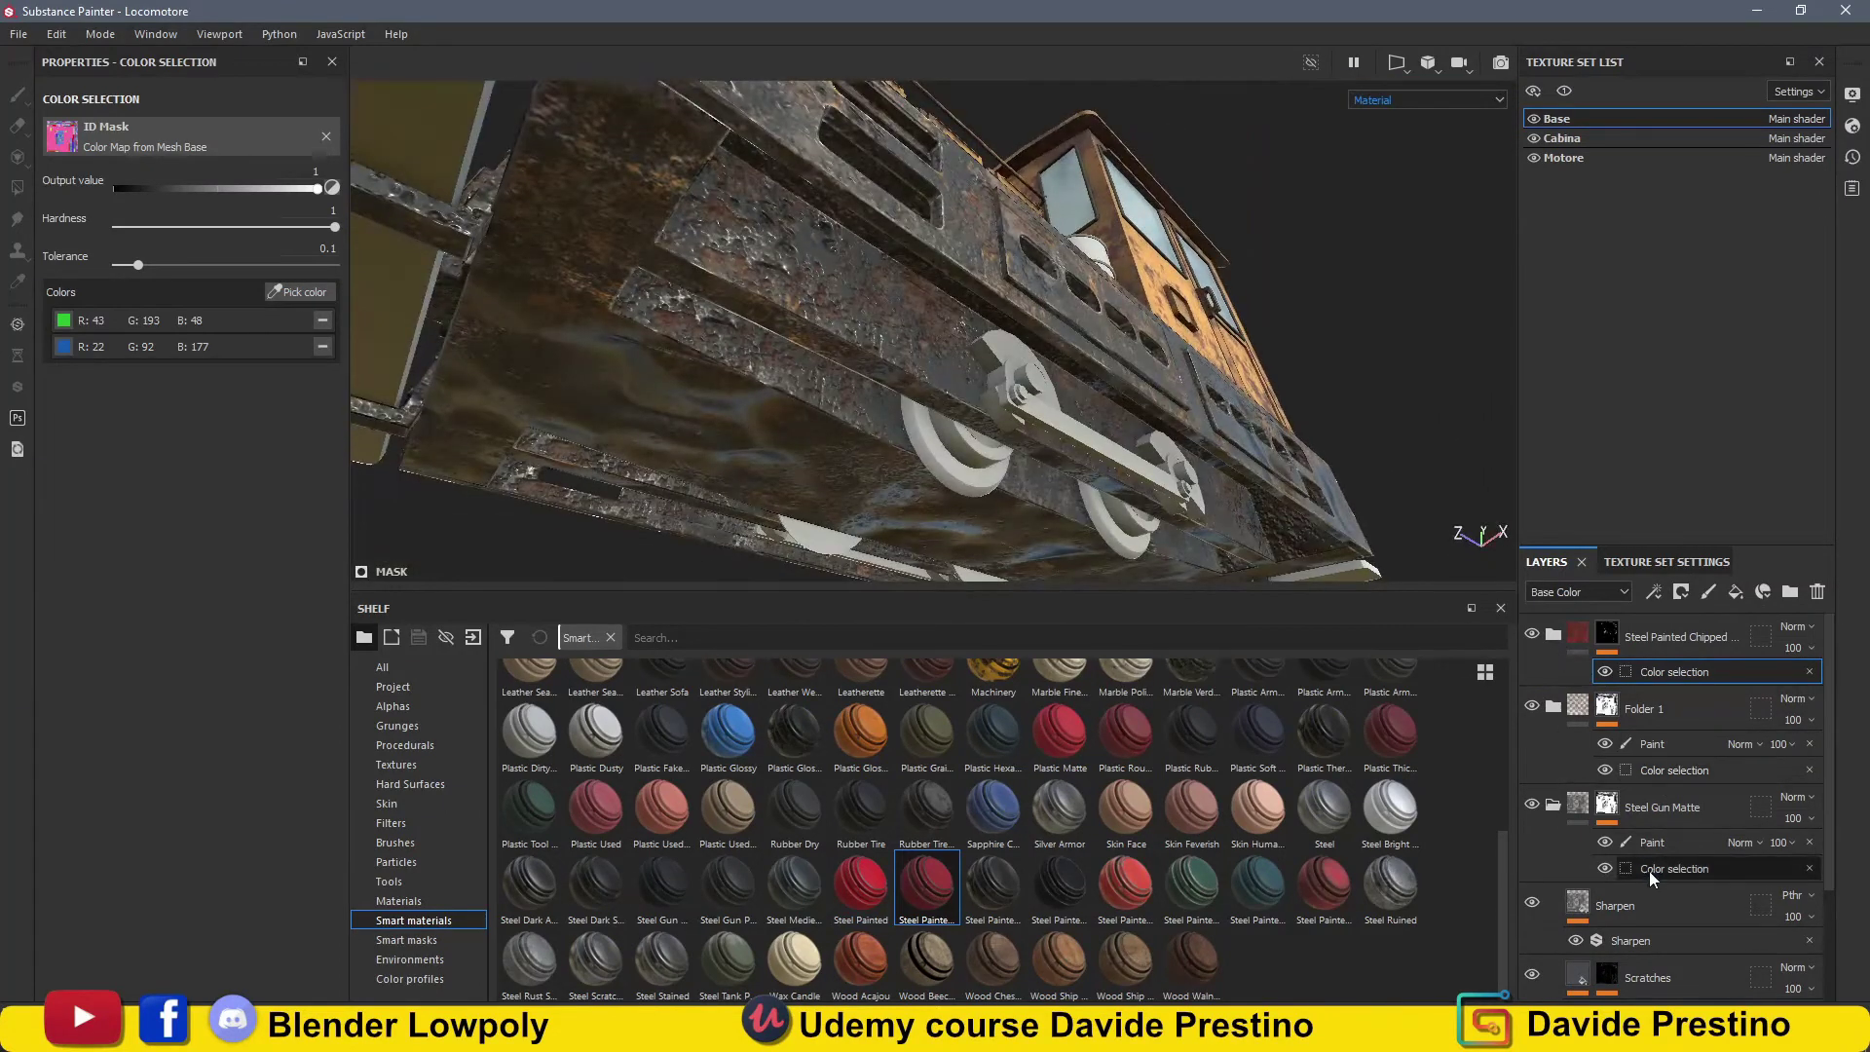
Add two more part colours to Steel Gun Matte's colour selection.
left_click(1650, 871)
left_click(297, 291)
left_click(1002, 438)
left_click(297, 291)
left_click(984, 471)
mouse_move(985, 471)
left_mouse_down("alt")
mouse_move(779, 433)
mouse_move(1461, 565)
left_mouse_up("alt")
left_click(1649, 672)
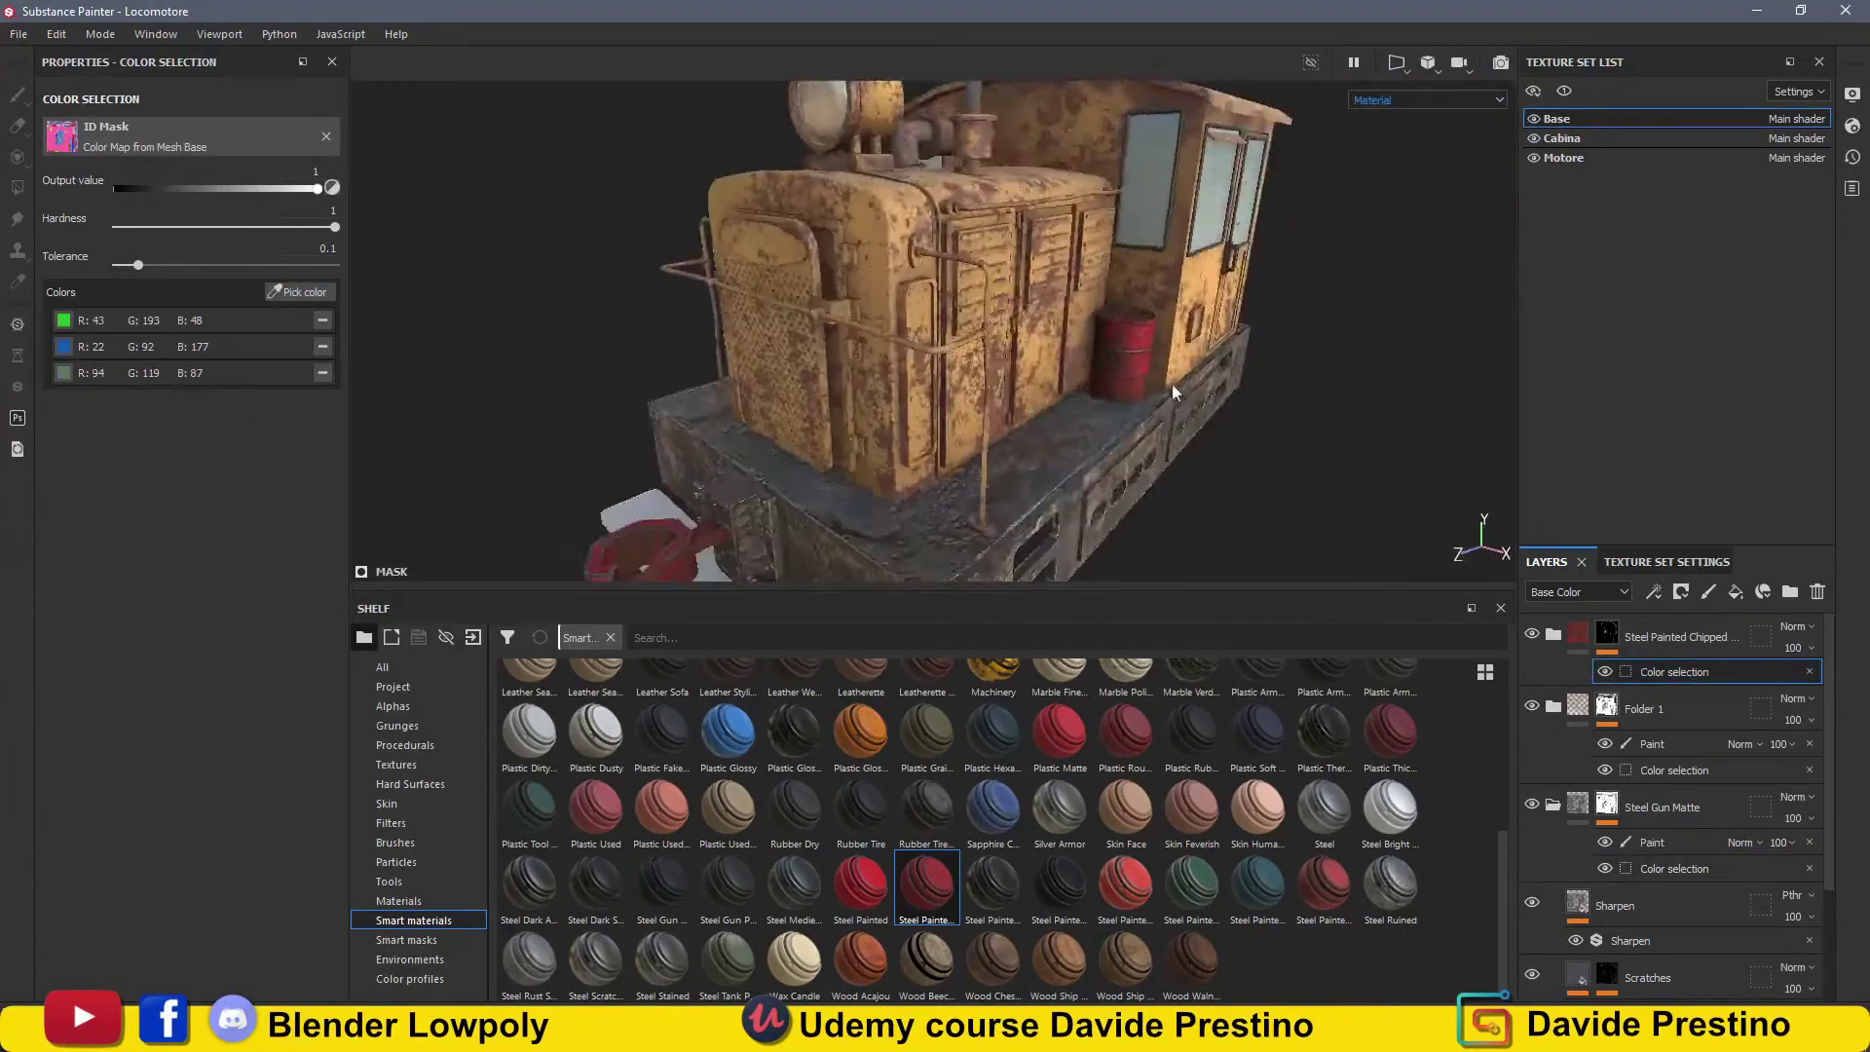
mouse_move(1118, 367)
left_mouse_down("alt")
mouse_move(1159, 350)
mouse_move(1149, 332)
left_mouse_up("alt")
scroll(1159, 351, "down", 3)
scroll(1179, 335, "up", 5)
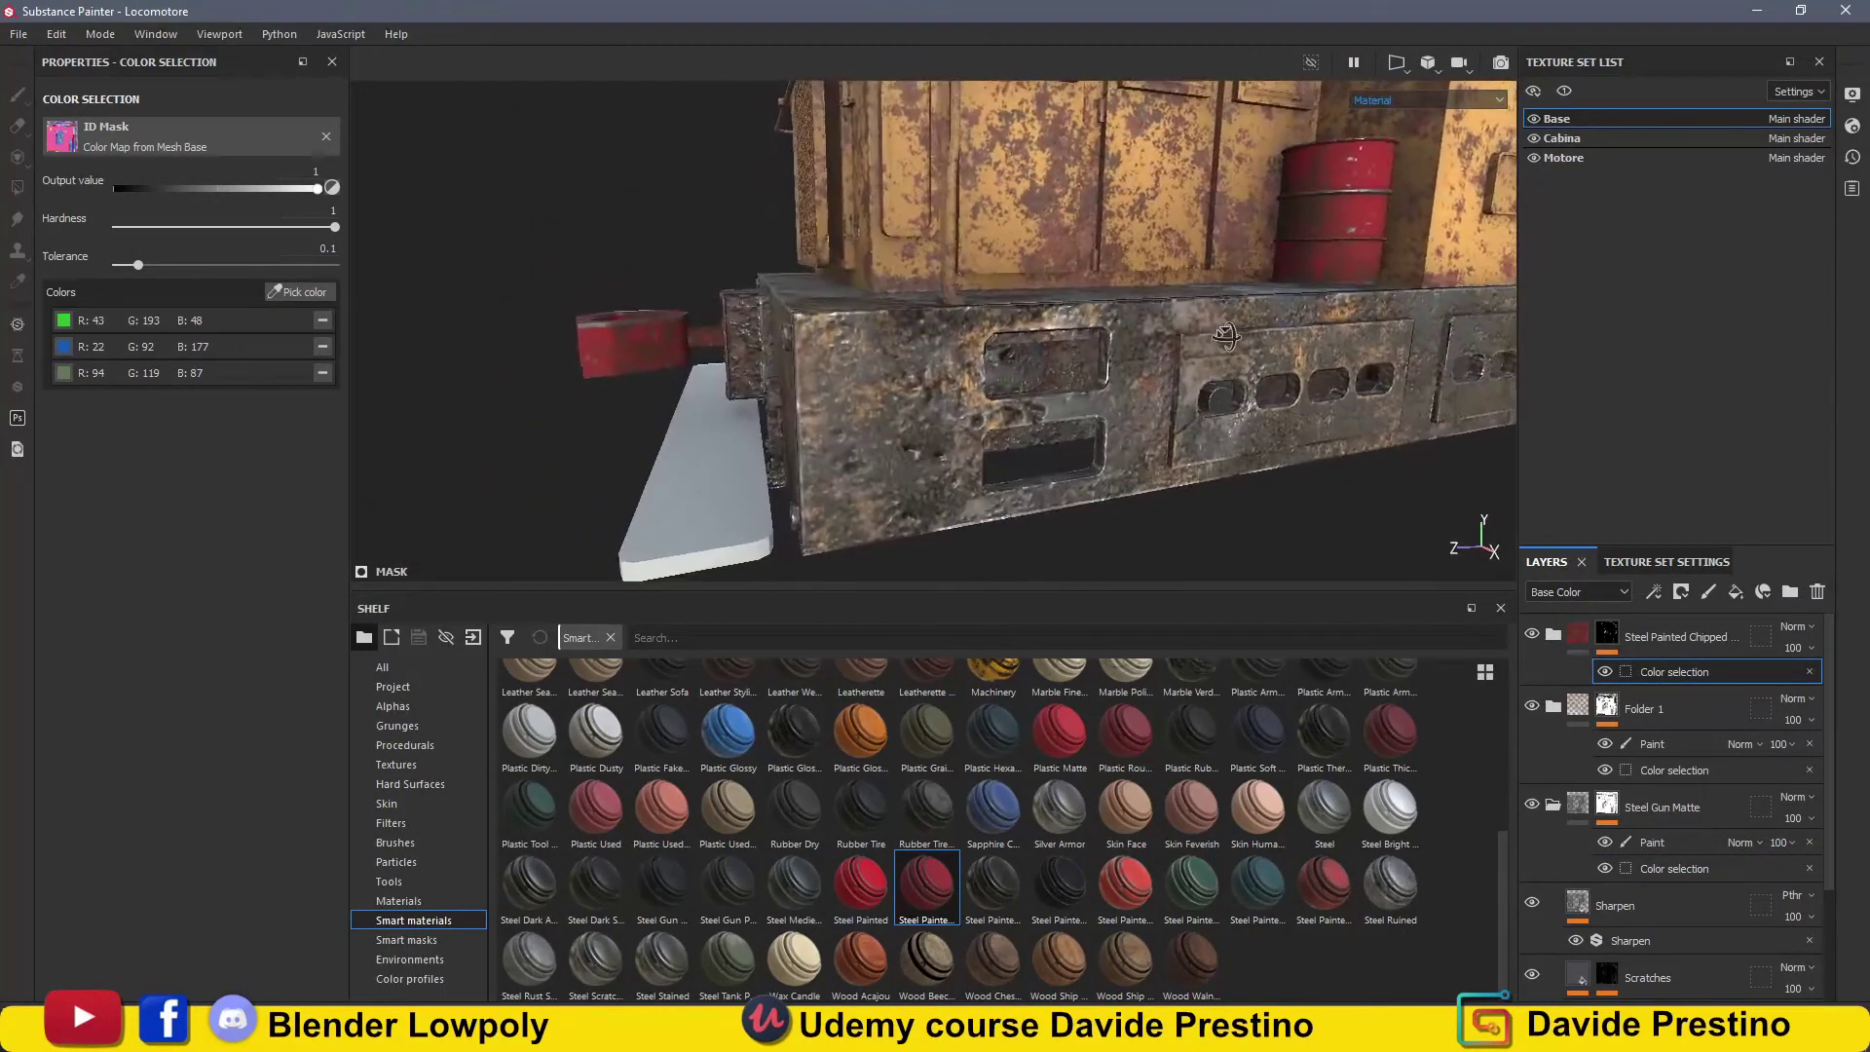
scroll(1657, 869, "down", 1)
scroll(1663, 666, "up", 1)
Check the Cabina texture set's layers, then return to the Base set.
left_click(1561, 138)
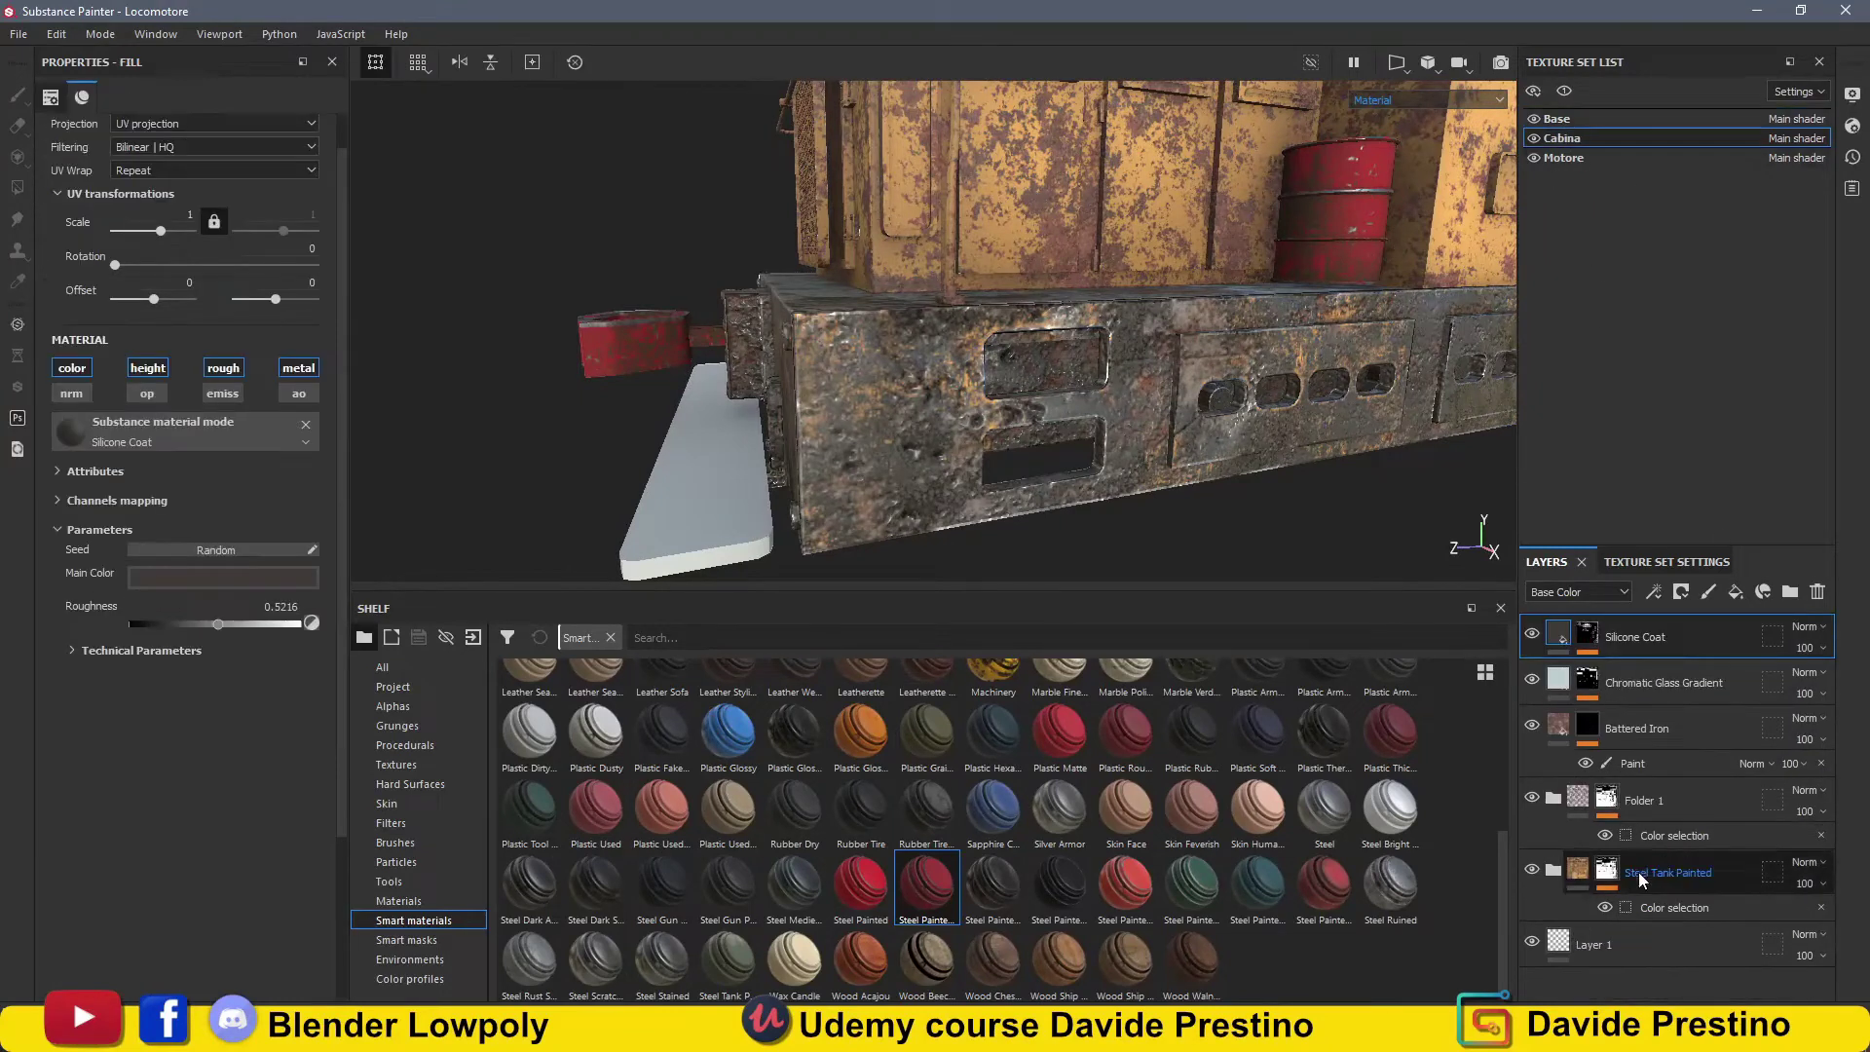
right_click(1646, 874)
left_click(1644, 378)
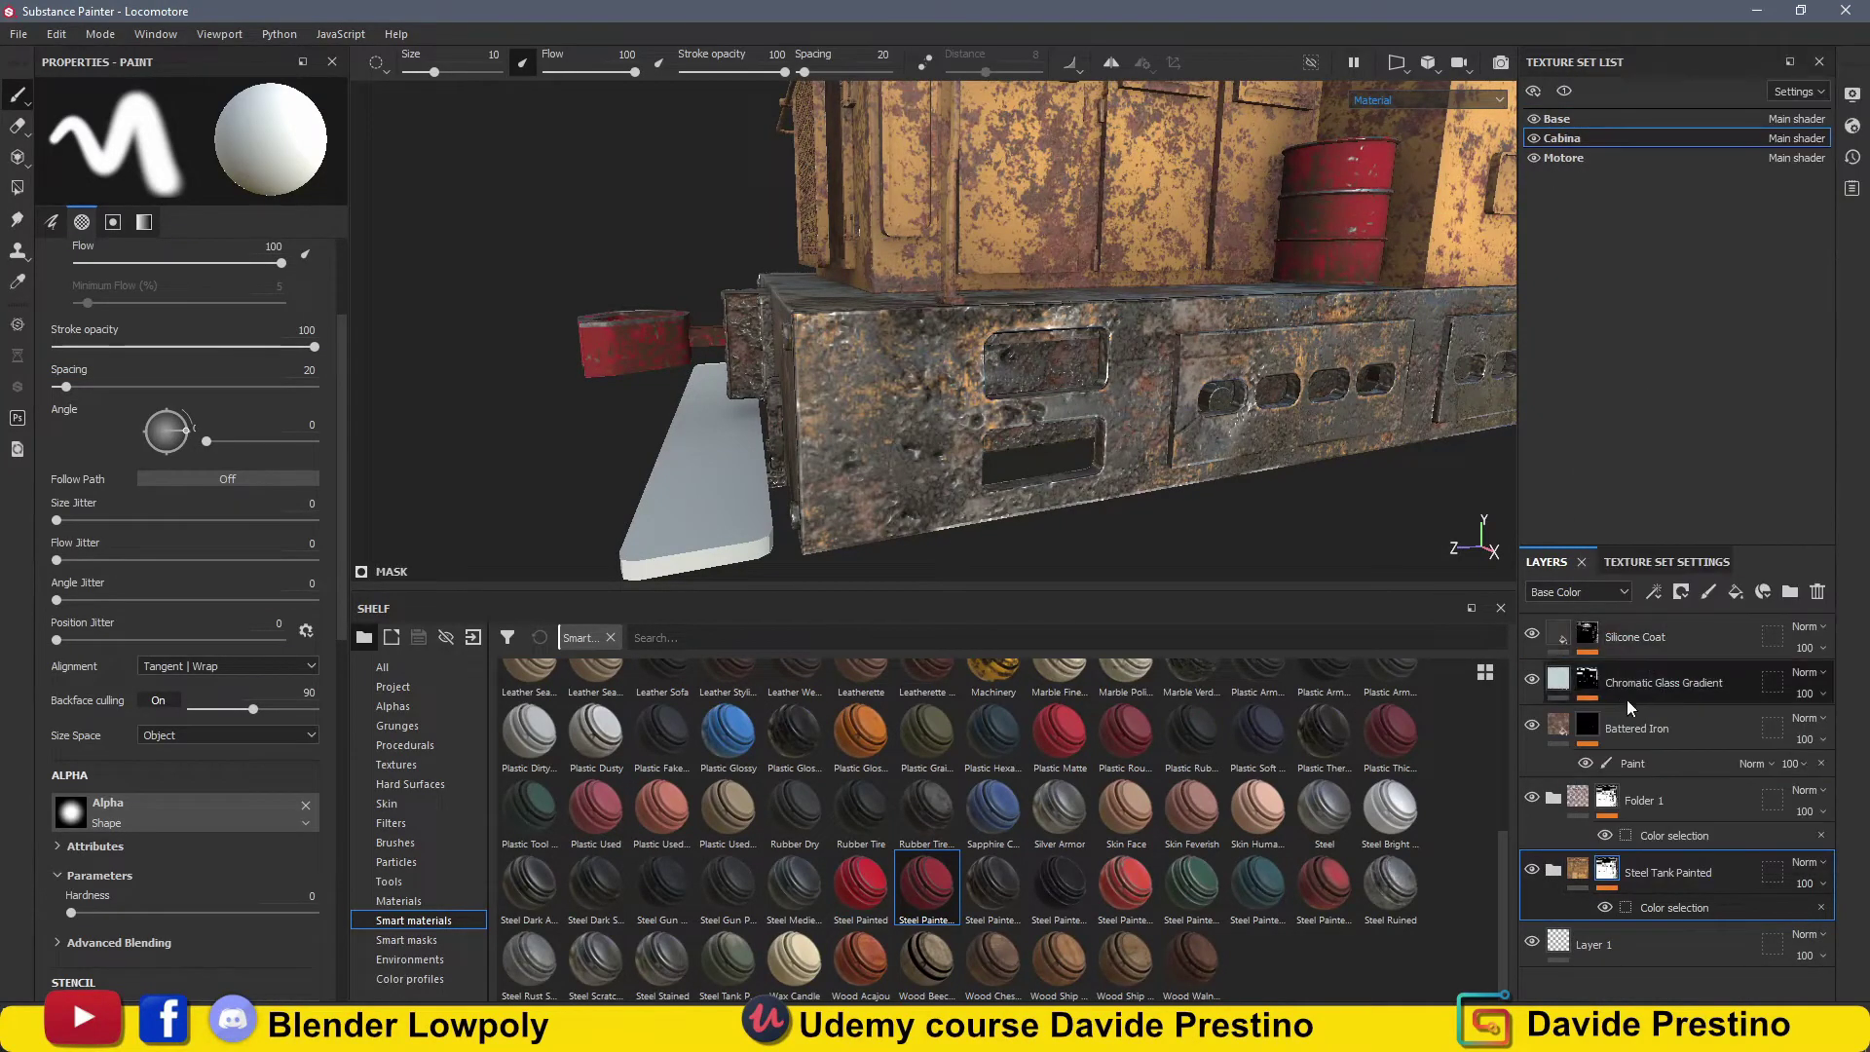
left_click(1556, 118)
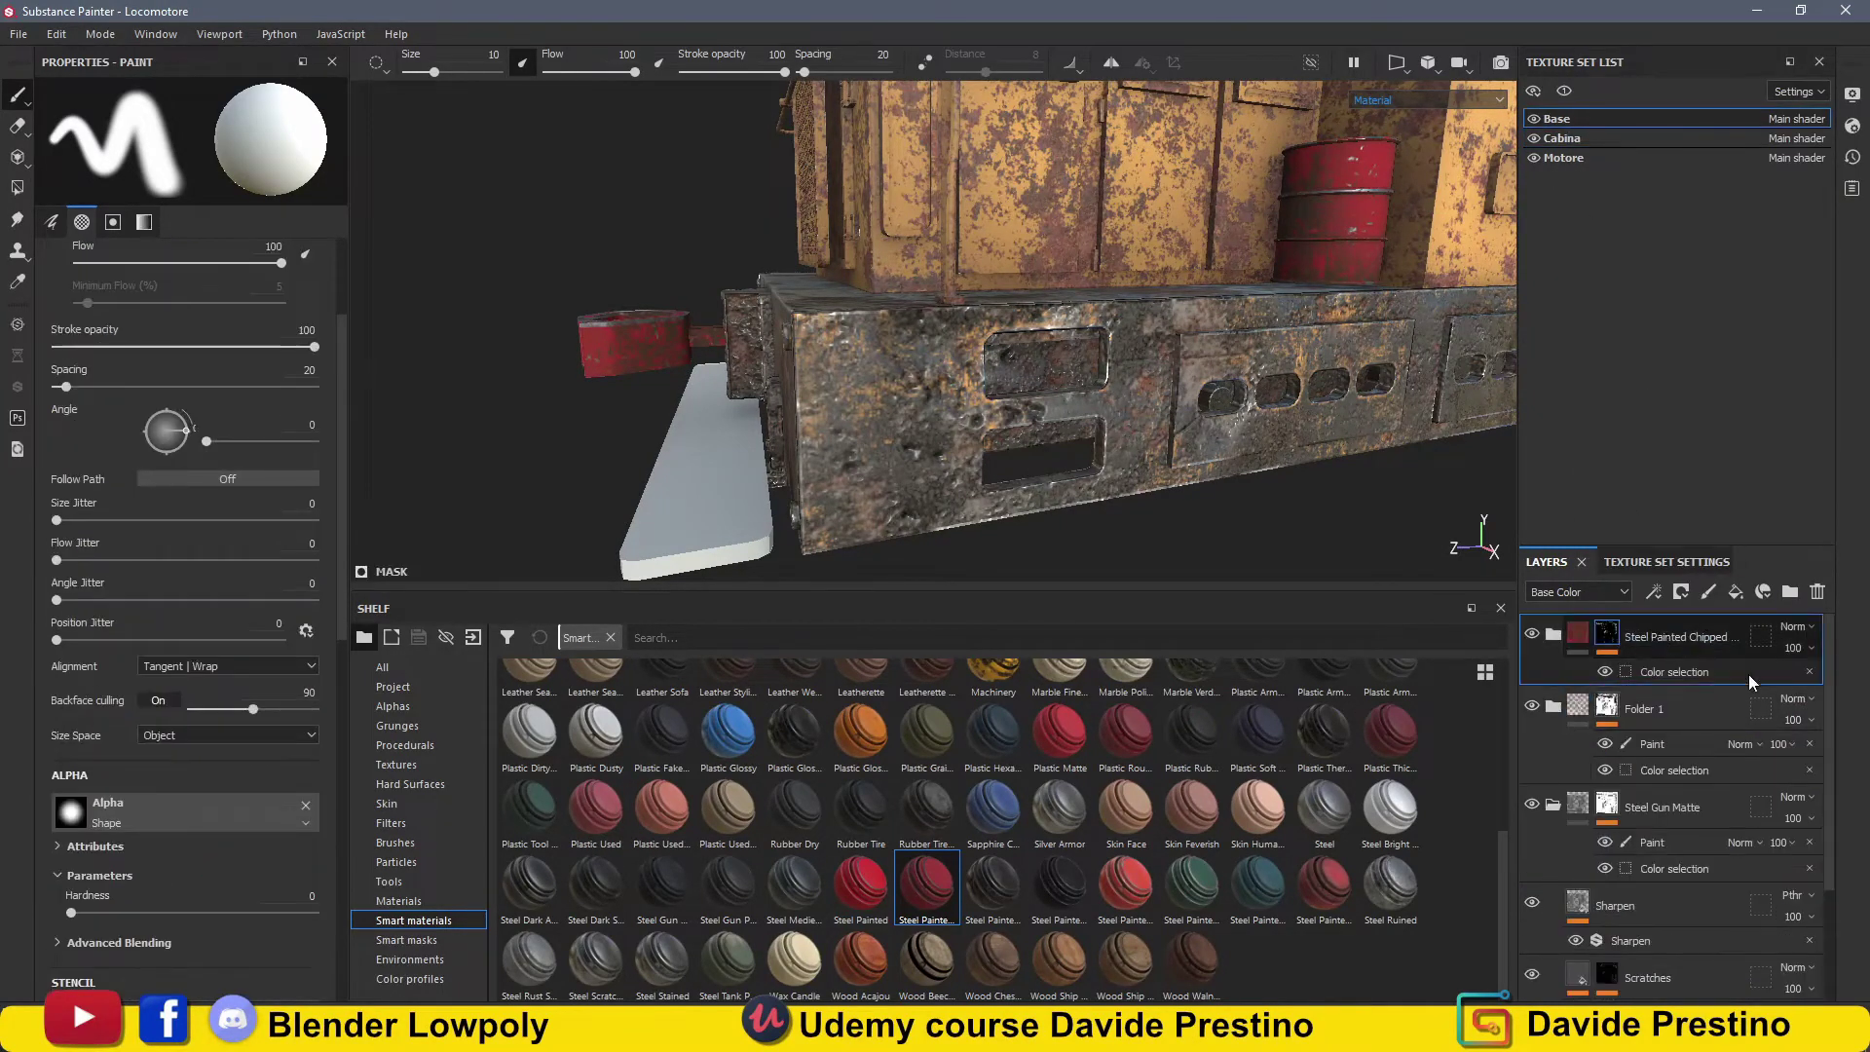
Add Steel Tank Painted with a black paintable mask and load the Dirt 1 brush.
left_click_drag(729, 960, 1615, 633)
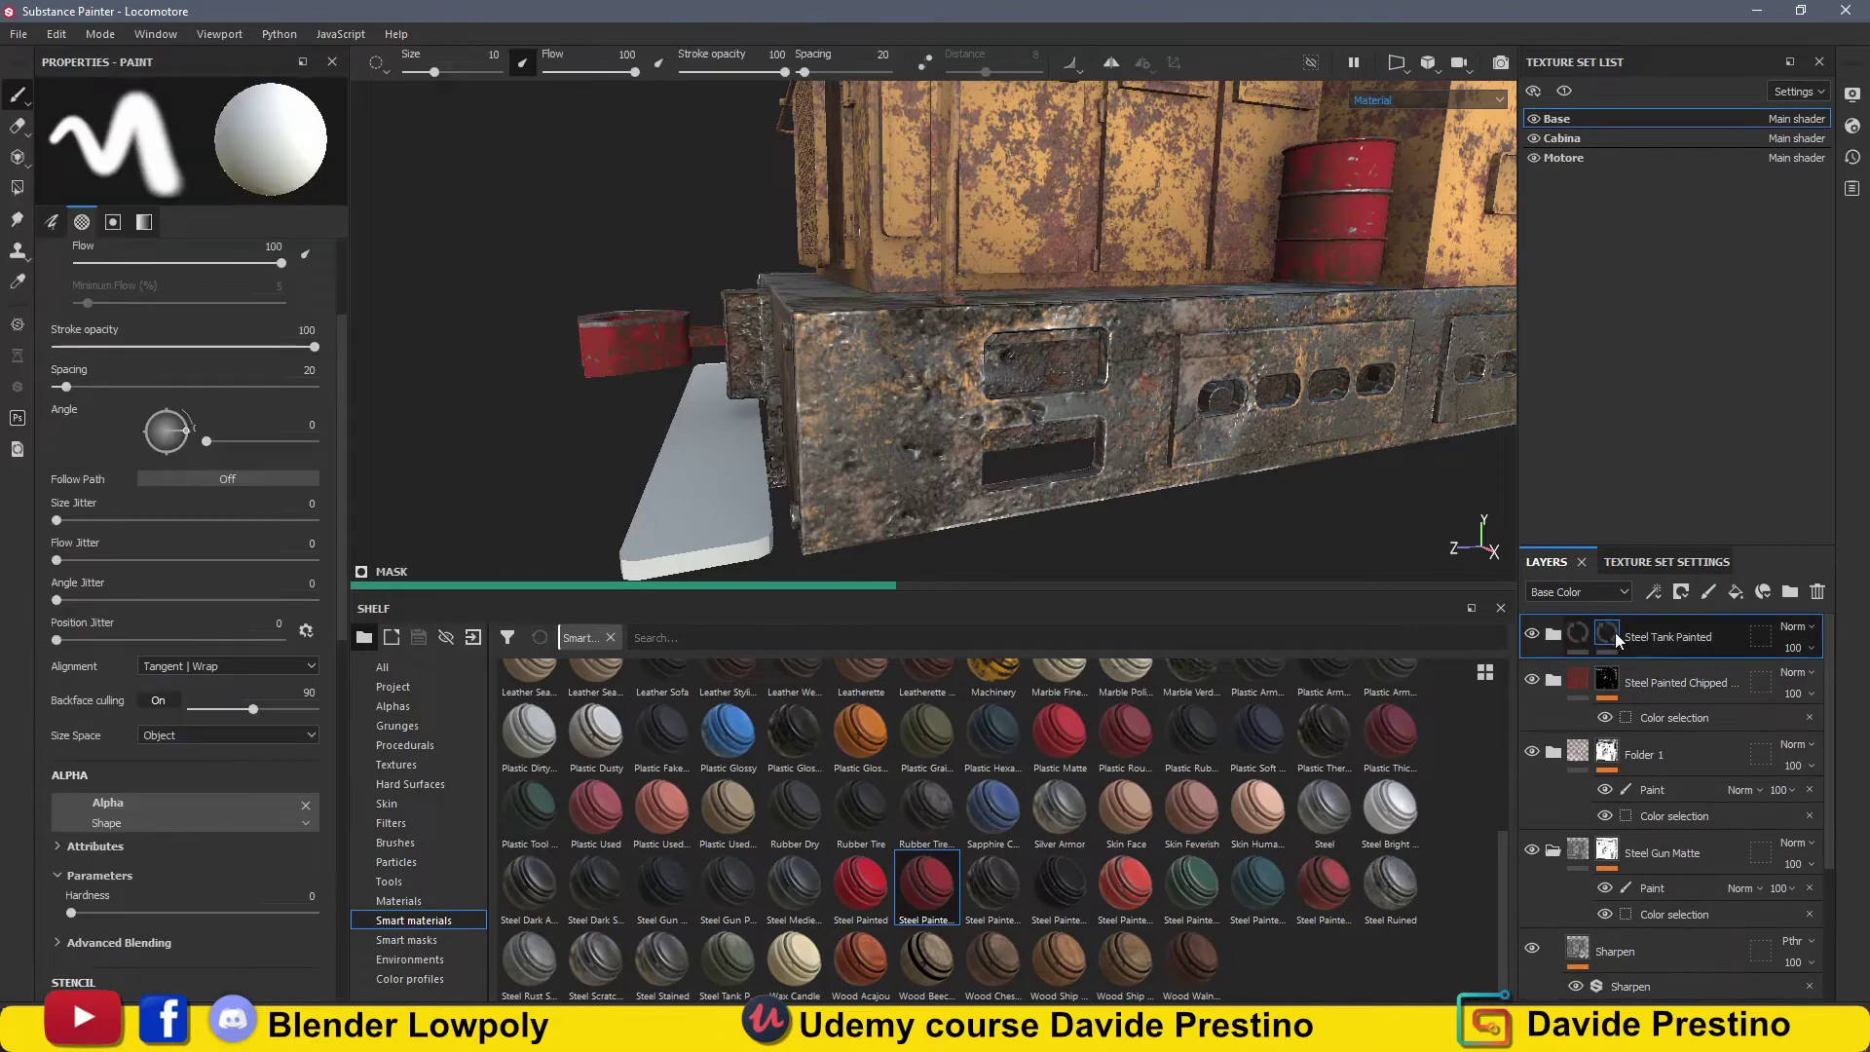
left_click(1681, 594)
left_click(1704, 642)
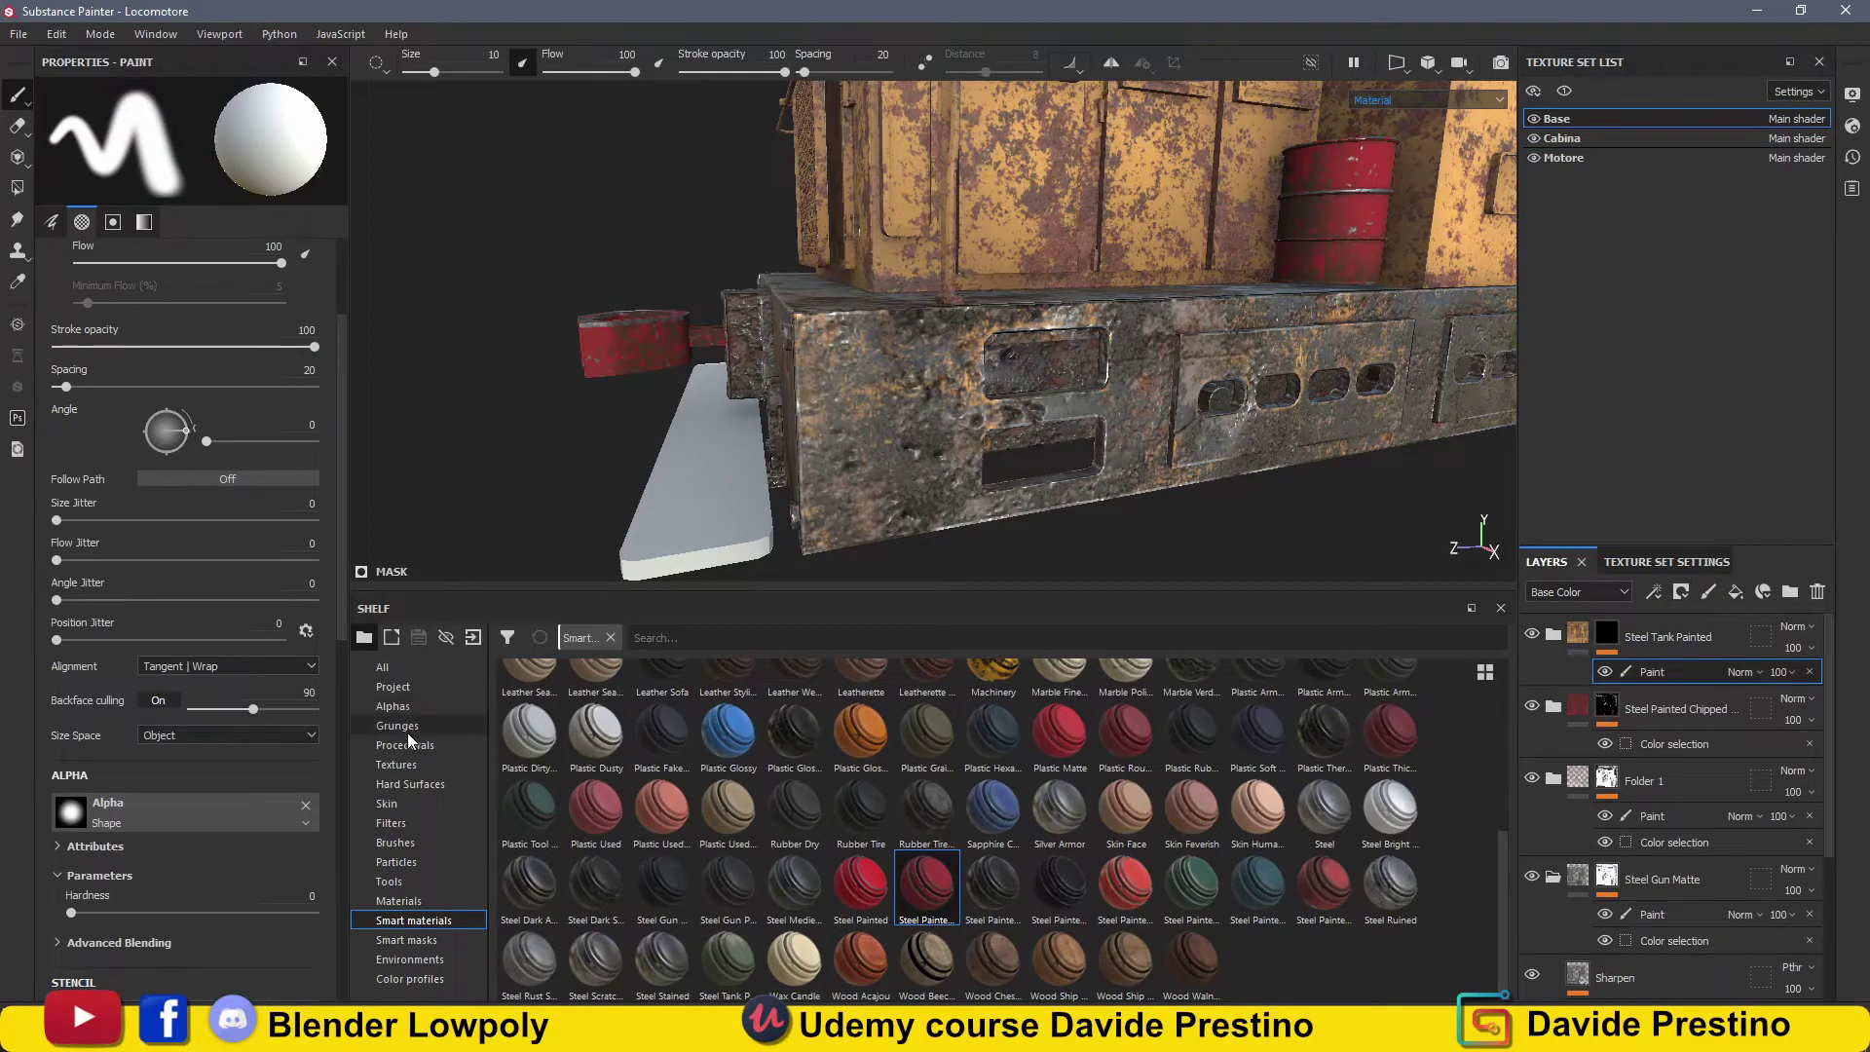
left_click(395, 843)
left_click(1060, 848)
Brush Steel Tank Painted grime onto the chassis corner with Dirt 1, then frame the locomotive.
scroll(770, 473, "up", 3)
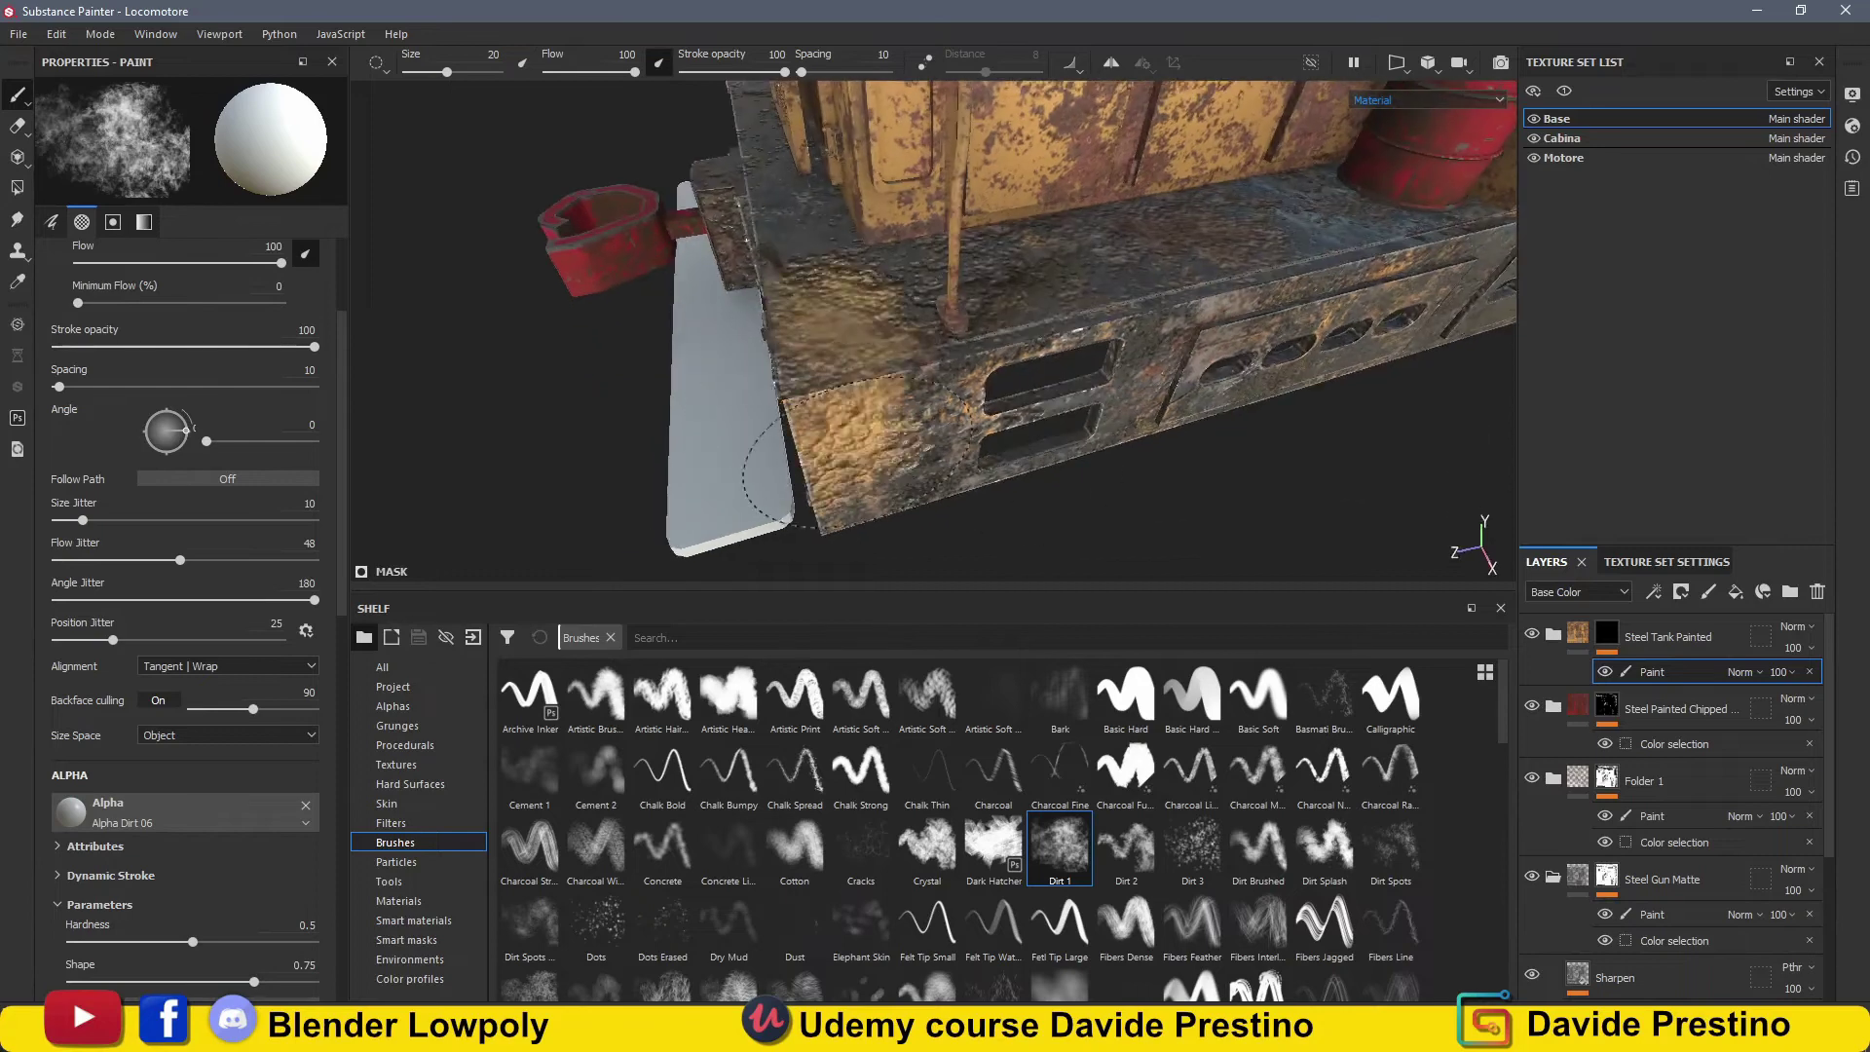
mouse_move(769, 472)
left_mouse_down()
mouse_move(965, 360)
mouse_move(1097, 346)
mouse_move(1091, 433)
mouse_move(1171, 340)
left_mouse_up()
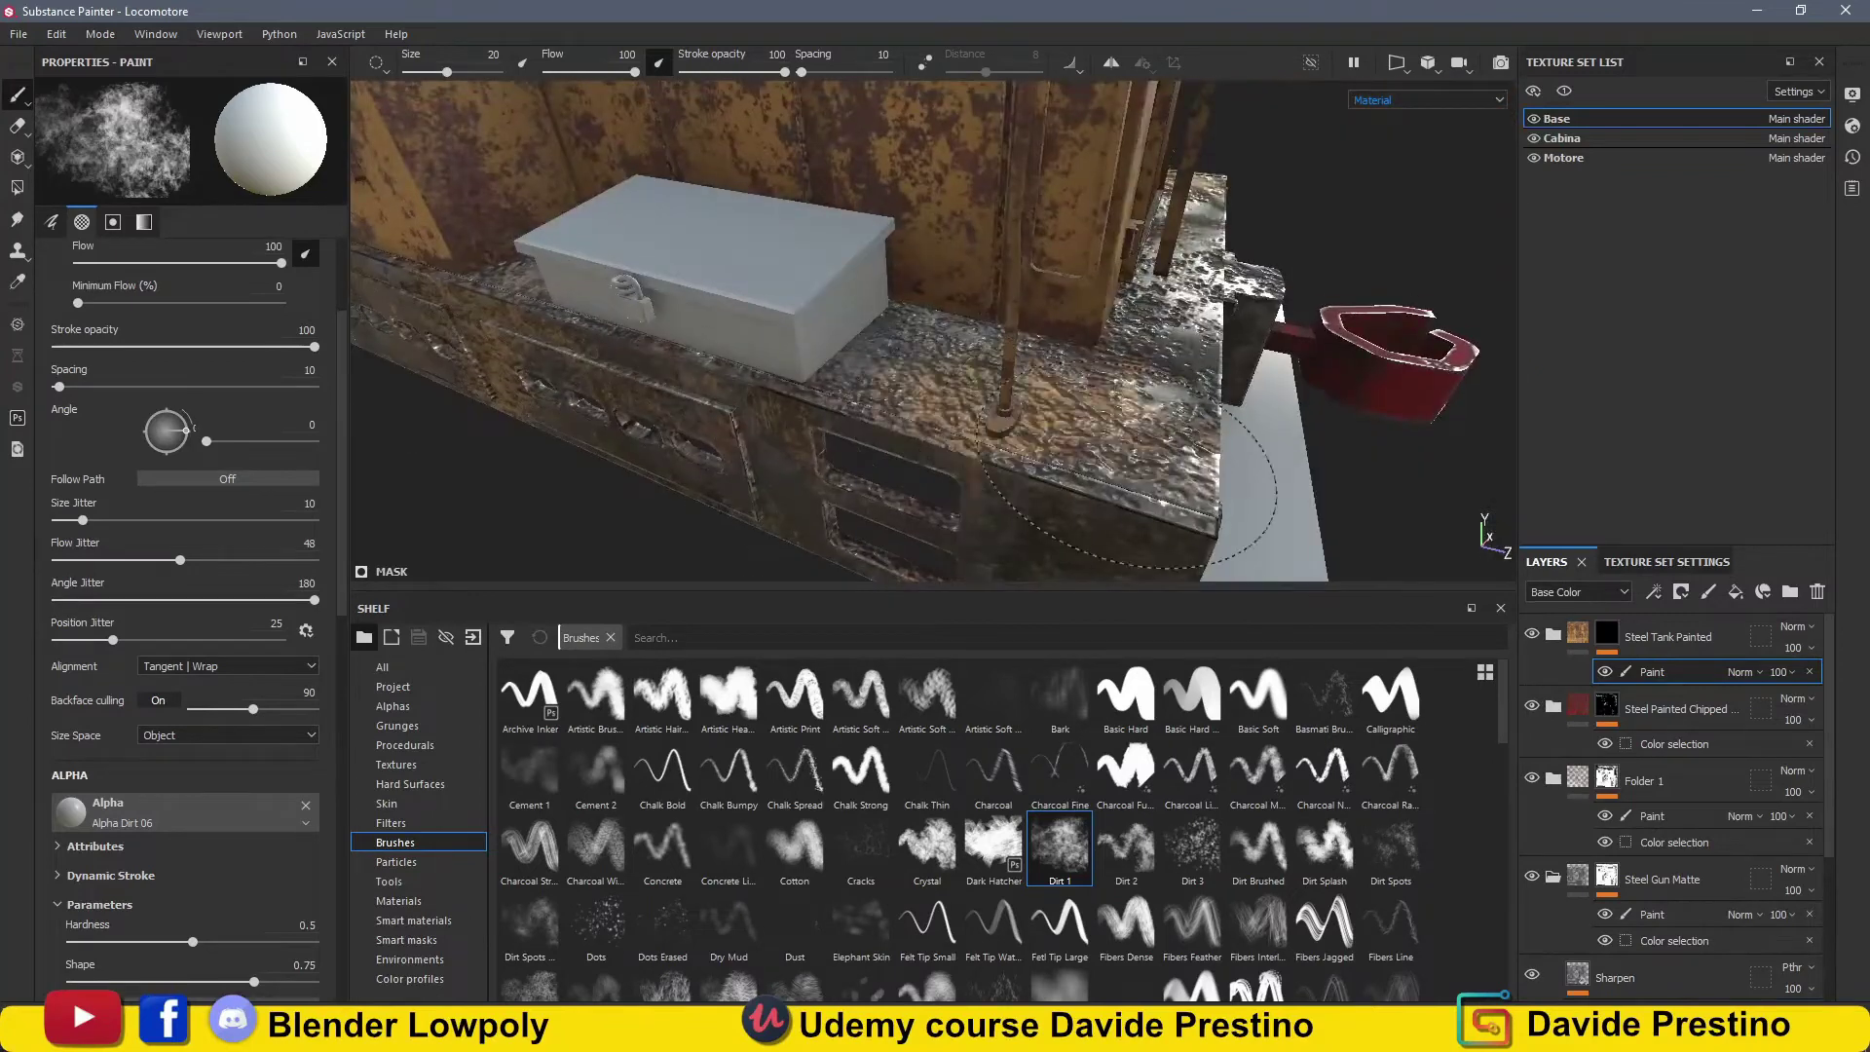
left_click_drag(1130, 336, 1194, 250, "alt")
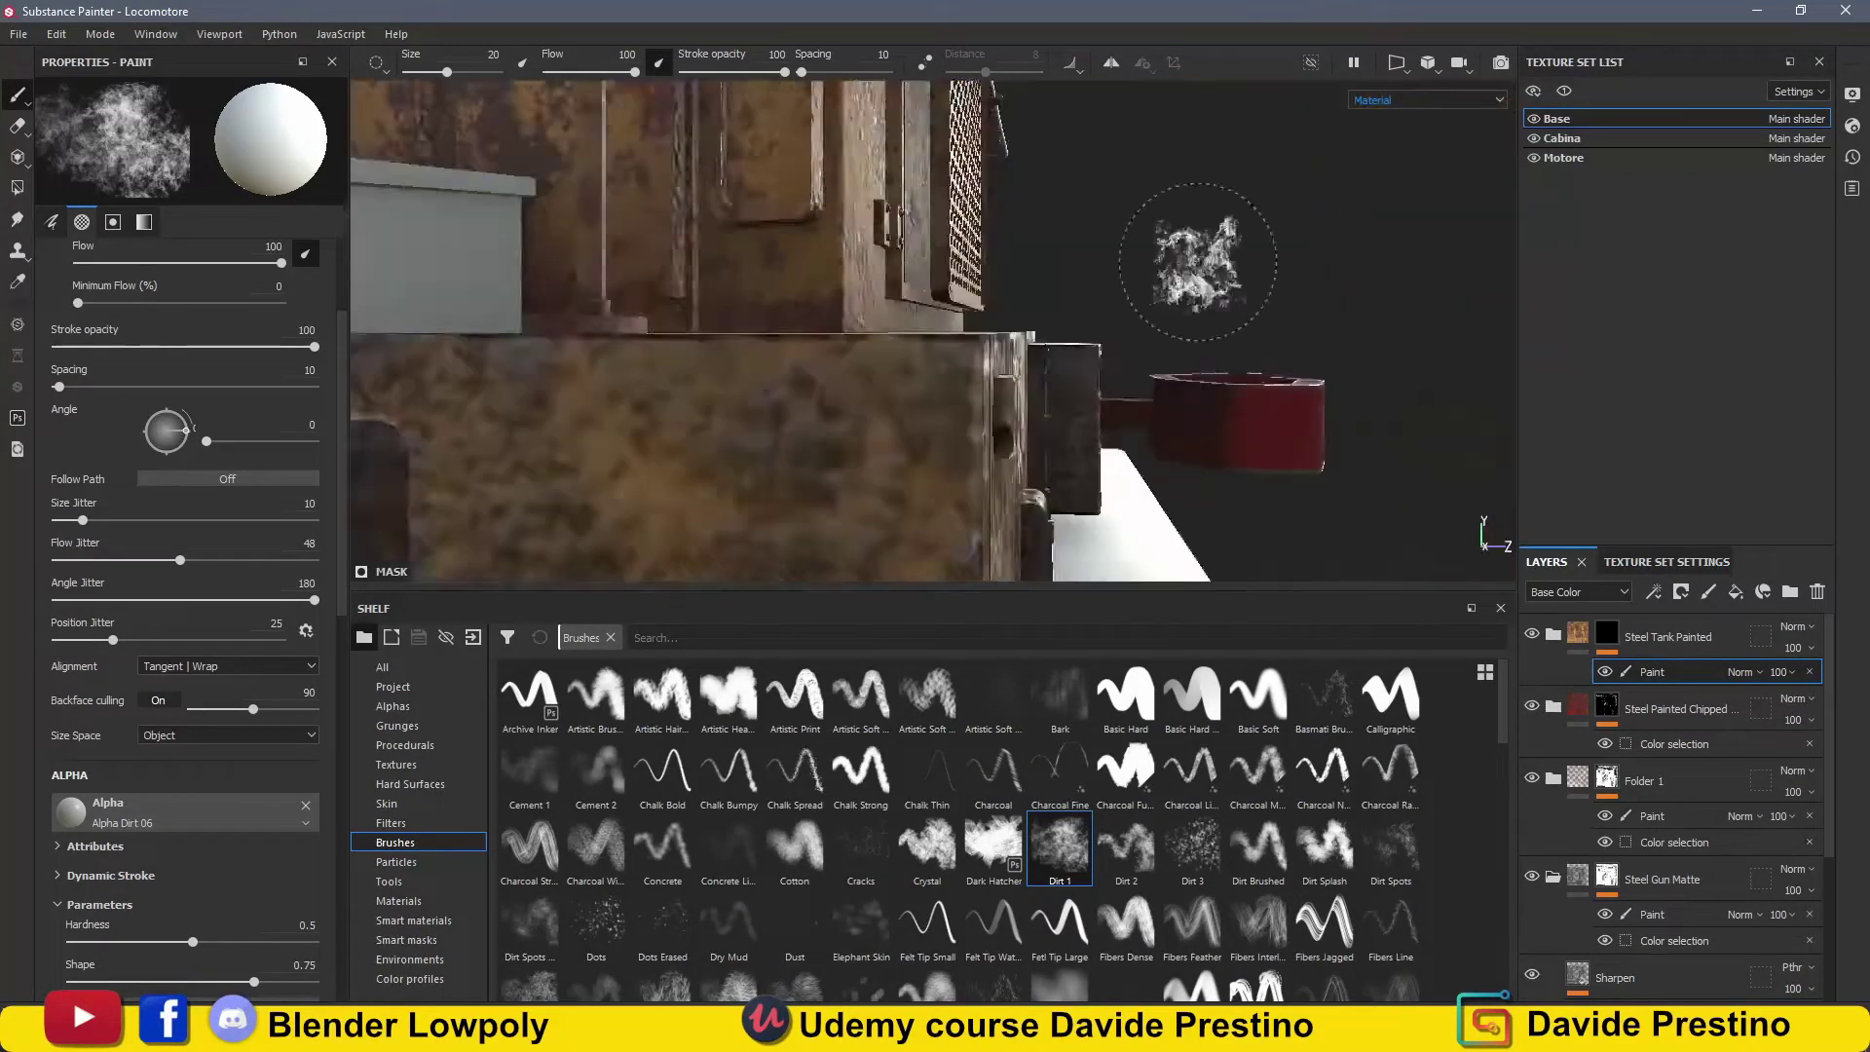
scroll(668, 301, "down", 5)
scroll(989, 292, "up", 5)
left_click_drag(990, 292, 1101, 282, "alt")
mouse_move(1130, 389)
left_mouse_down("alt")
mouse_move(1253, 438)
mouse_move(977, 418)
mouse_move(935, 331)
mouse_move(1150, 312)
left_mouse_up("alt")
scroll(977, 418, "up", 5)
key("f")
scroll(1071, 321, "up", 3)
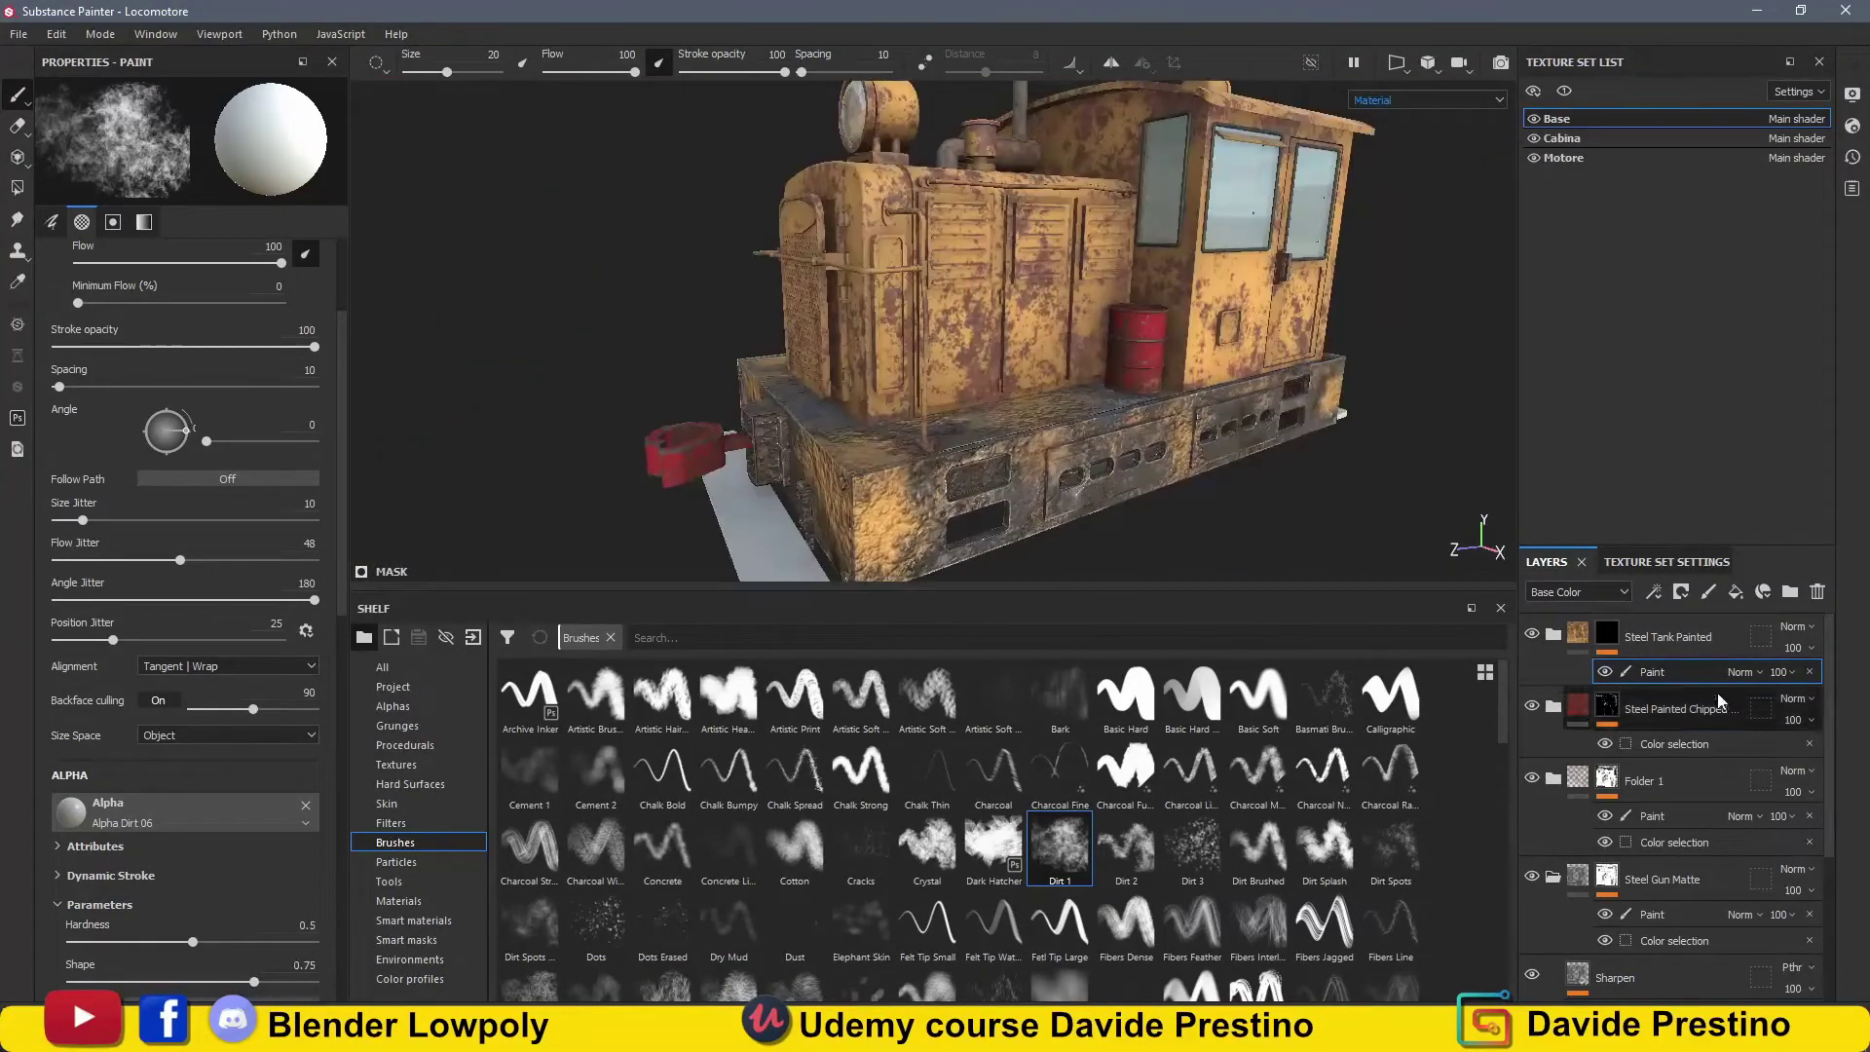
left_click(399, 900)
scroll(1190, 898, "down", 10)
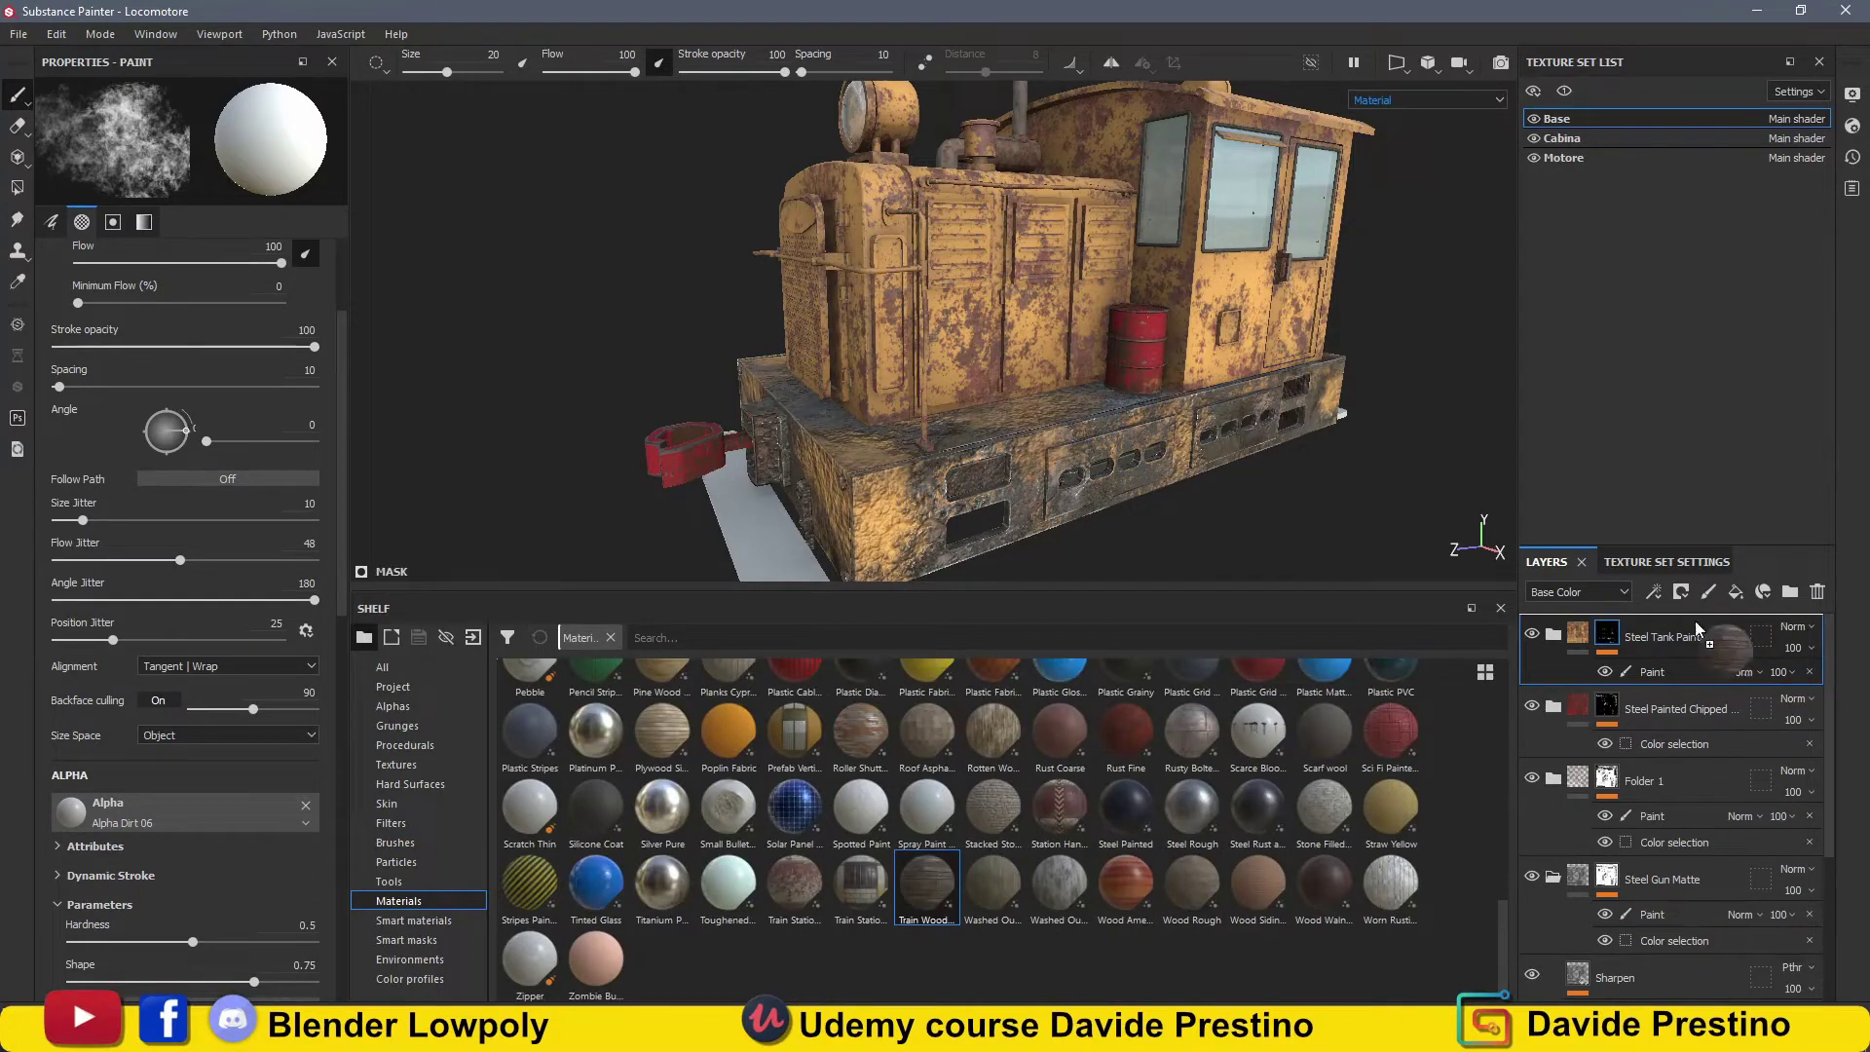
Add a Train Wood Dock layer with a black mask and Paint effect.
left_click_drag(1704, 687, 1703, 681)
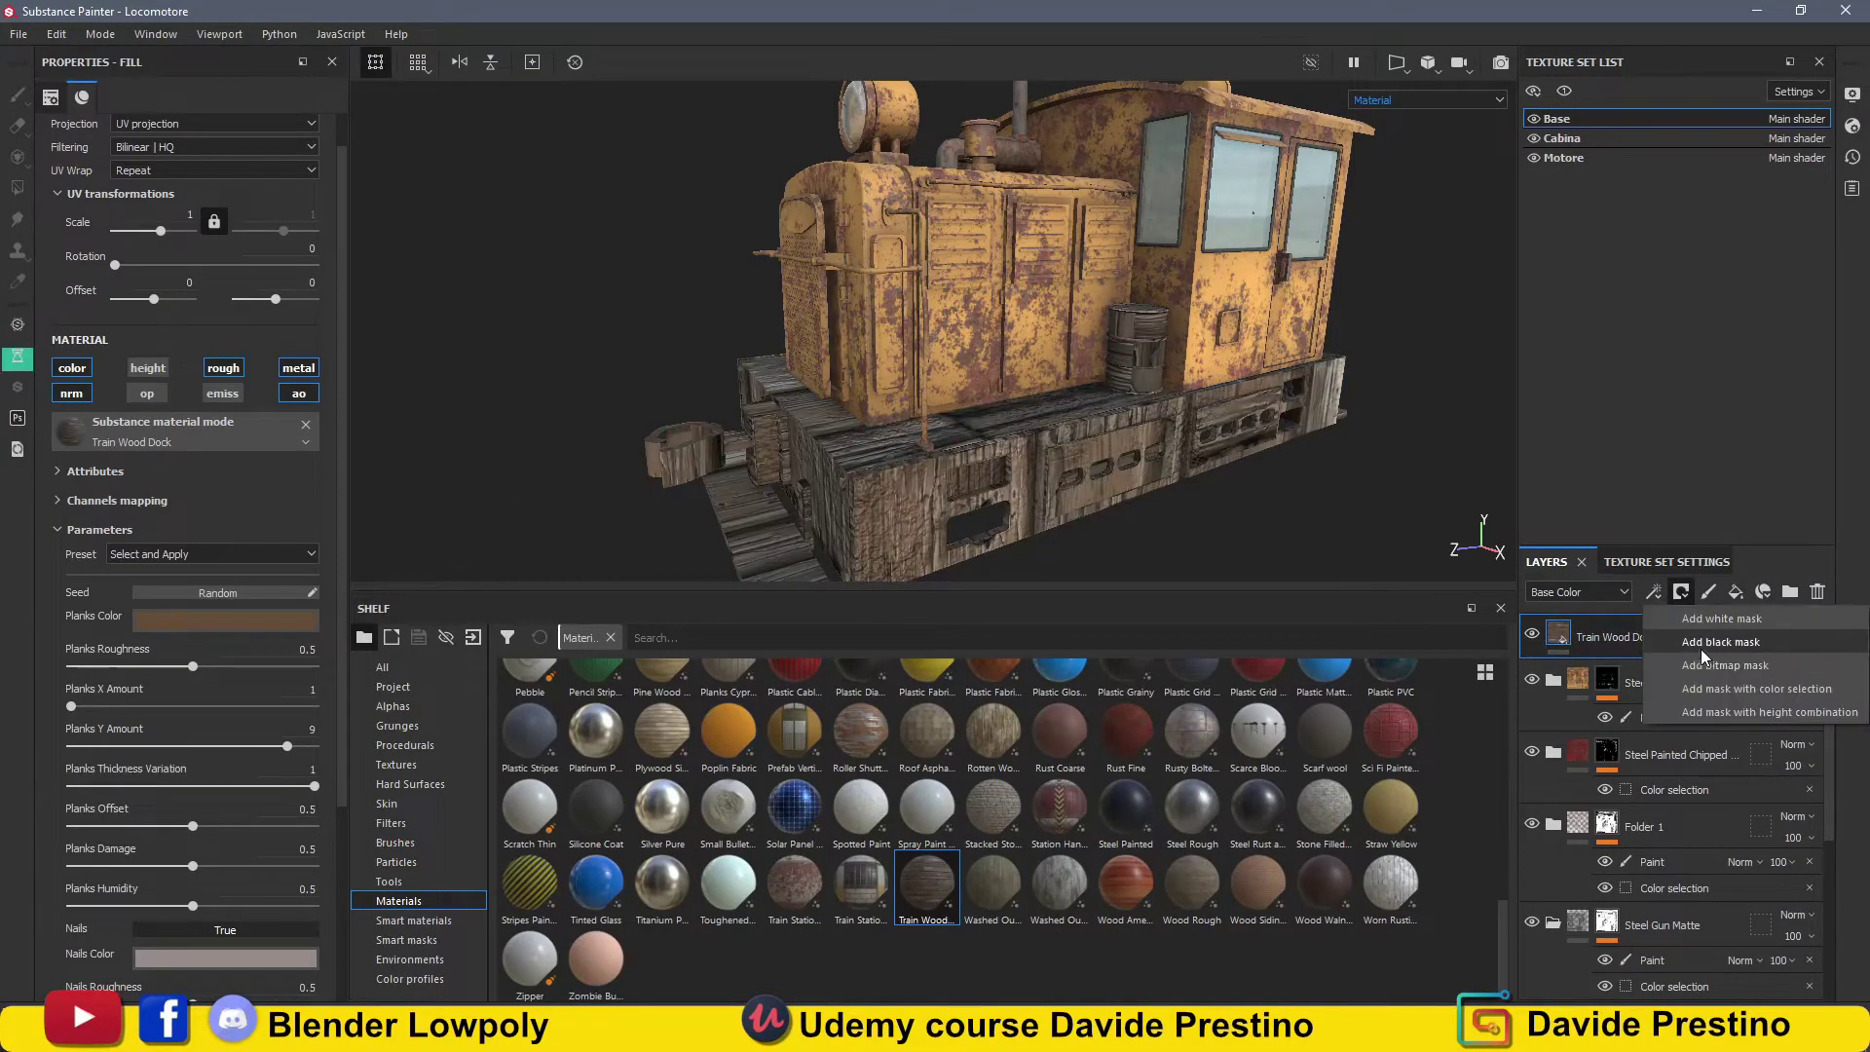
left_click(1703, 644)
left_click(1705, 642)
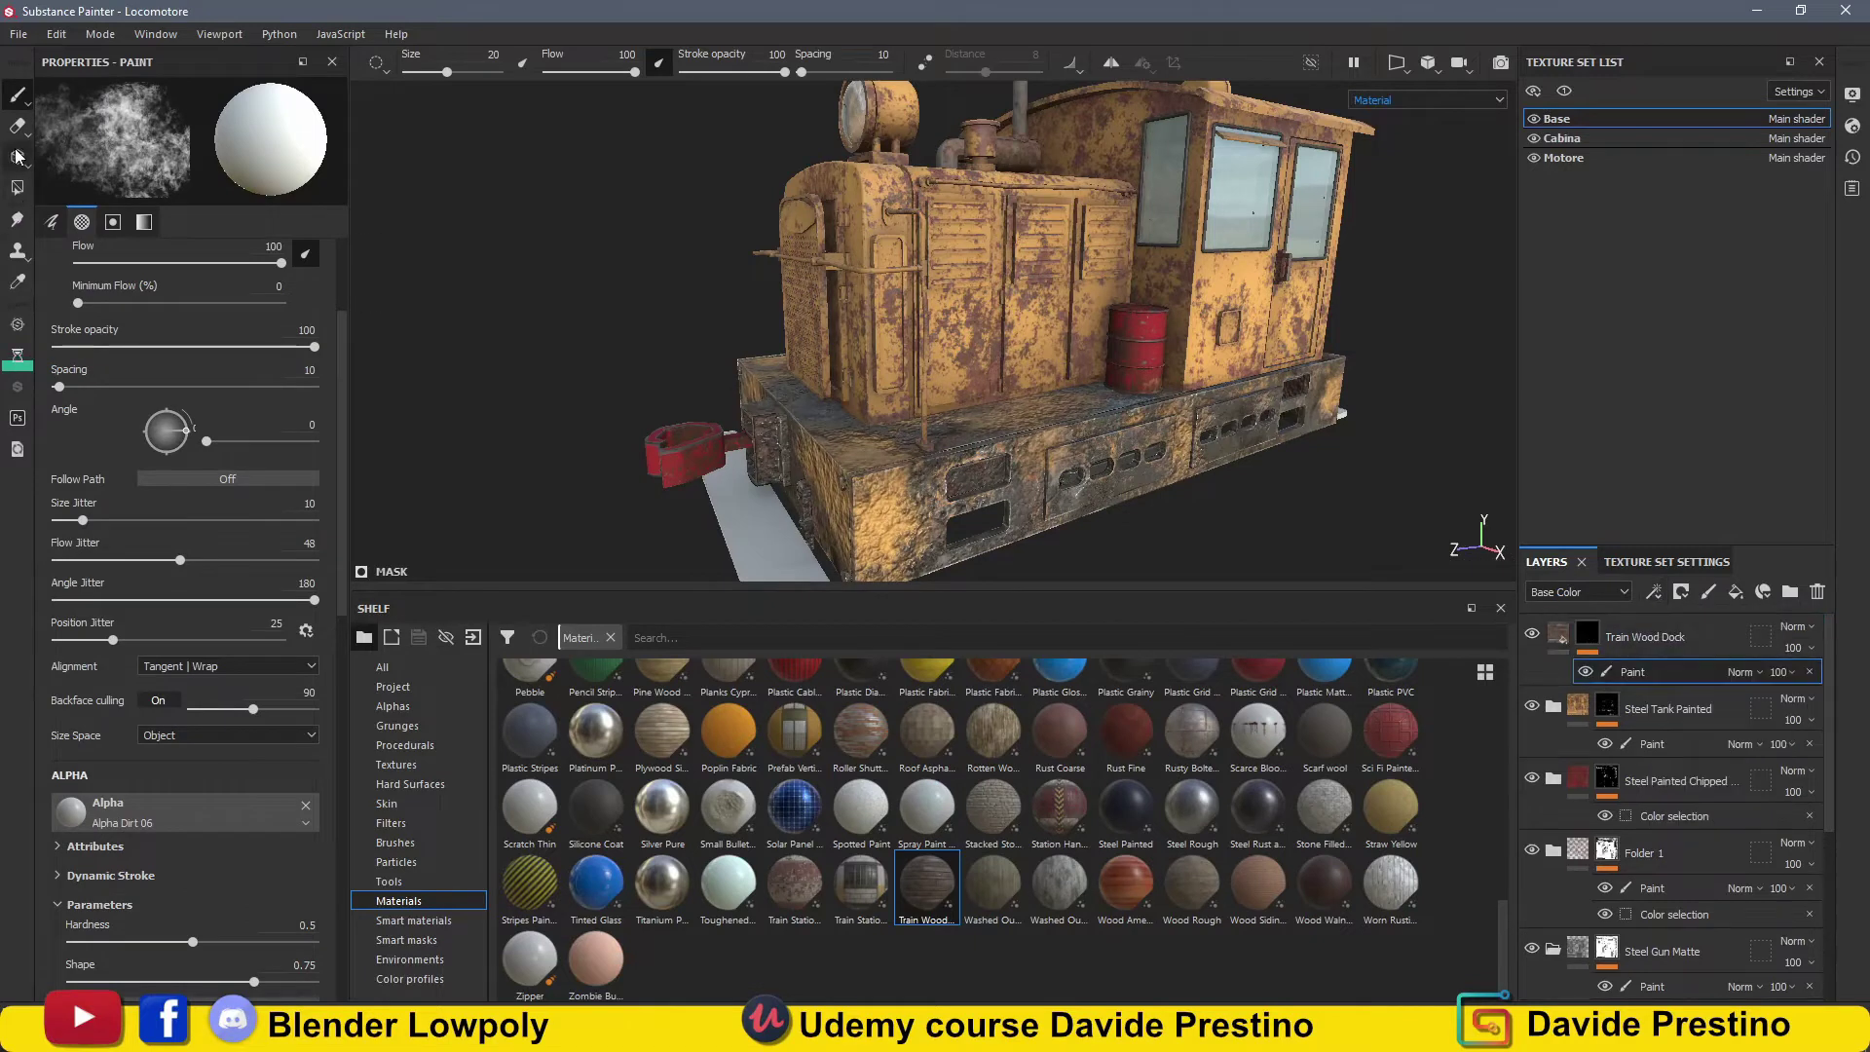
left_click(16, 187)
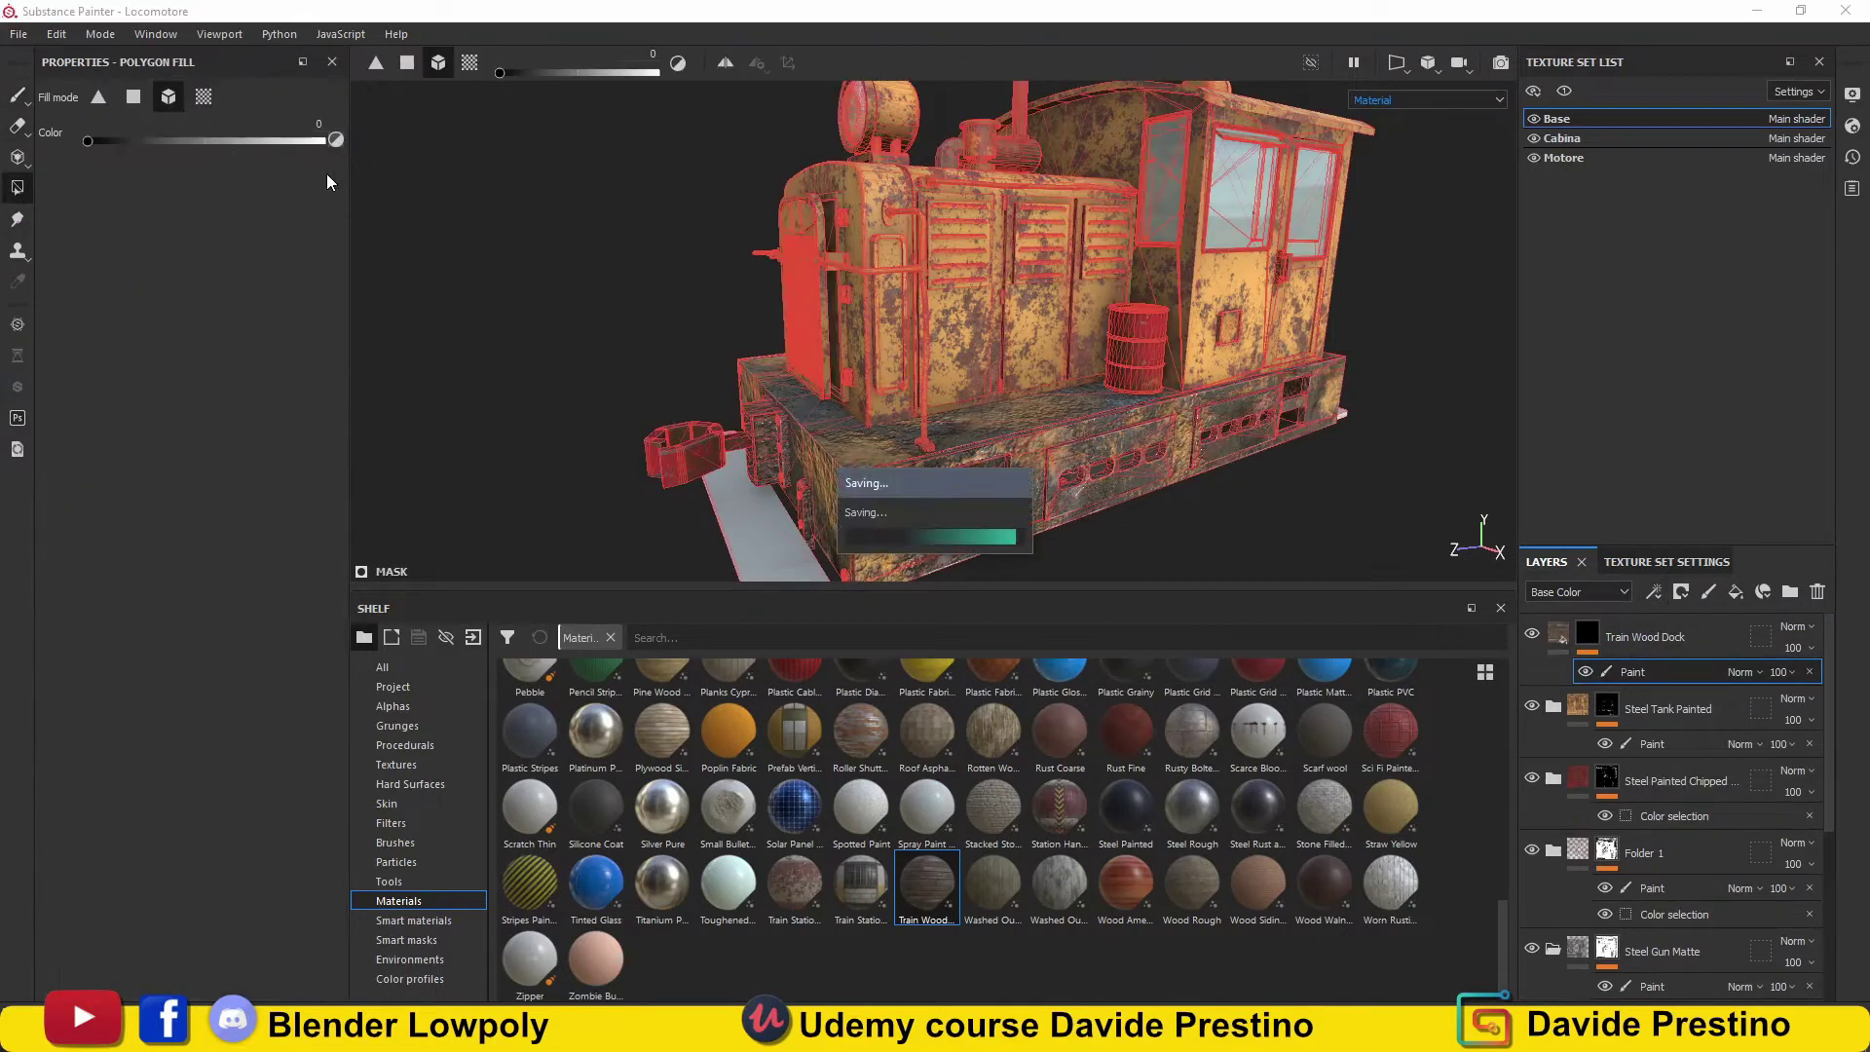
left_click_drag(1078, 481, 1084, 551, "alt")
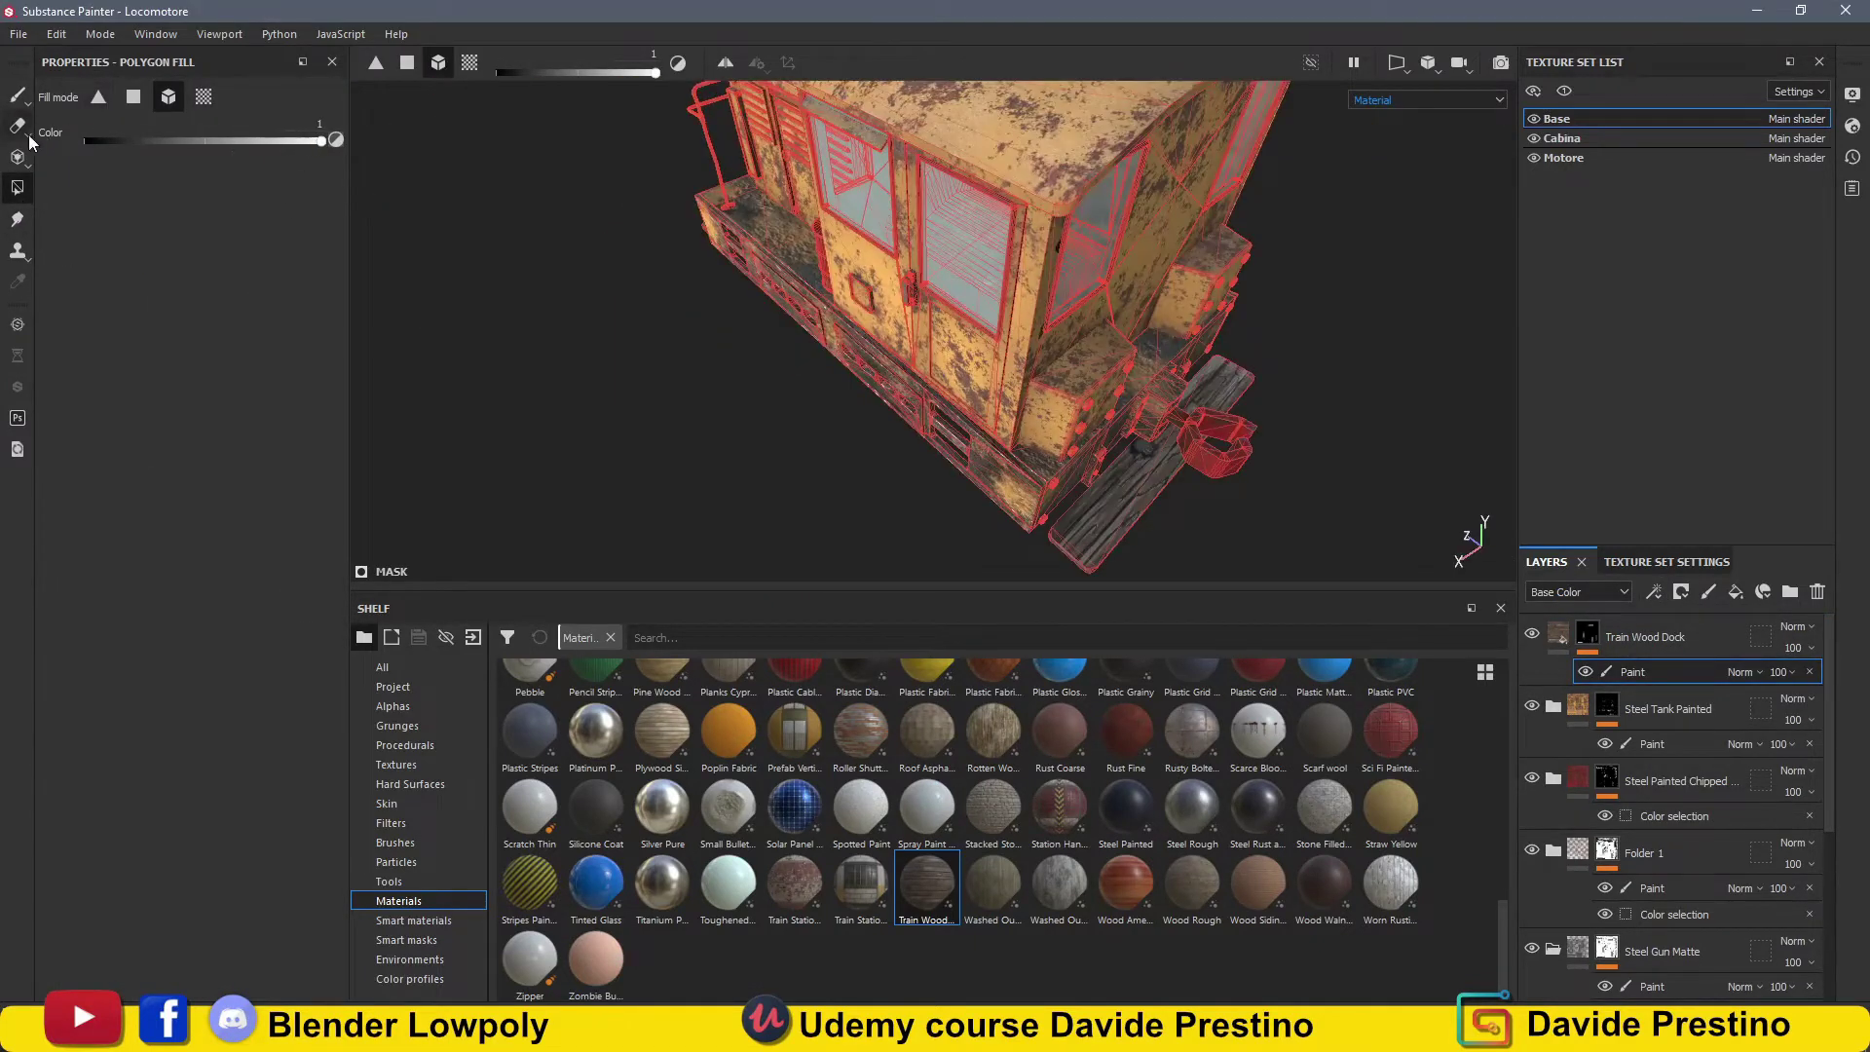
Drop the Paint effect and project the wood tri-planar at scale 2.6.
key("Delete")
left_click(140, 173)
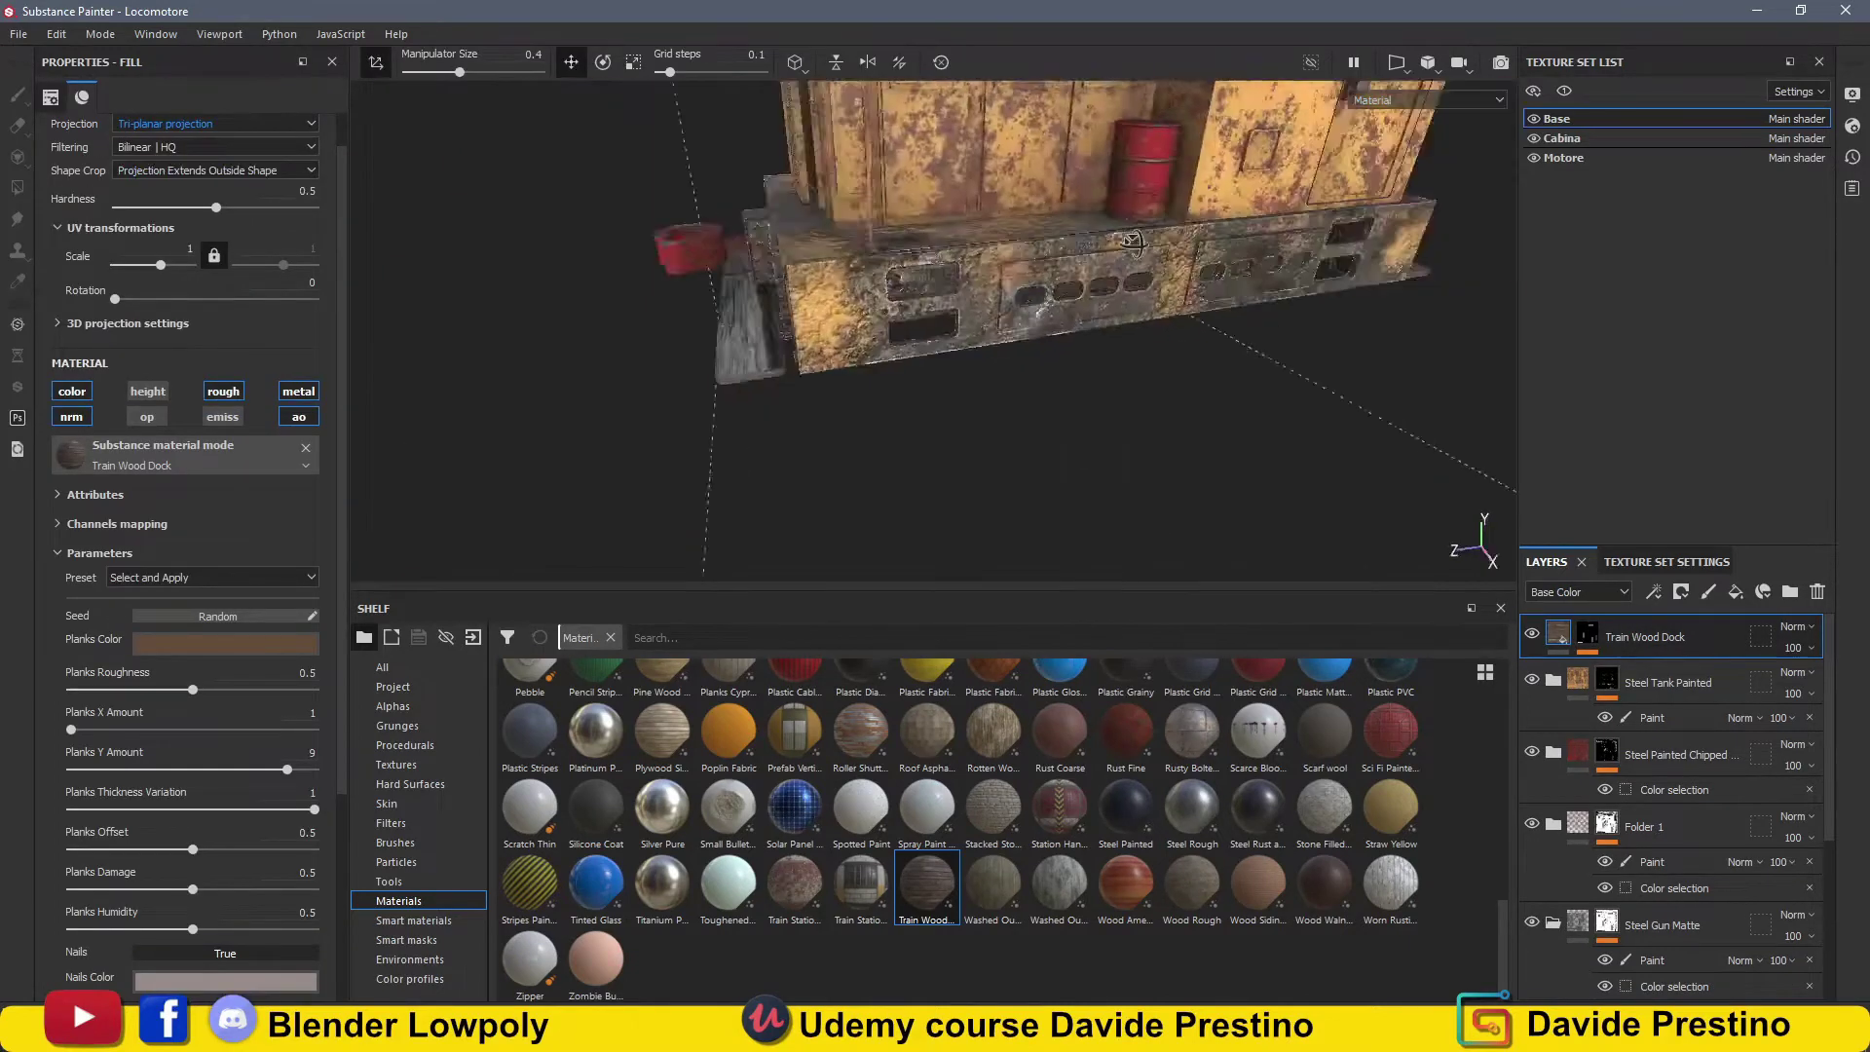
left_click_drag(780, 341, 993, 350, "alt")
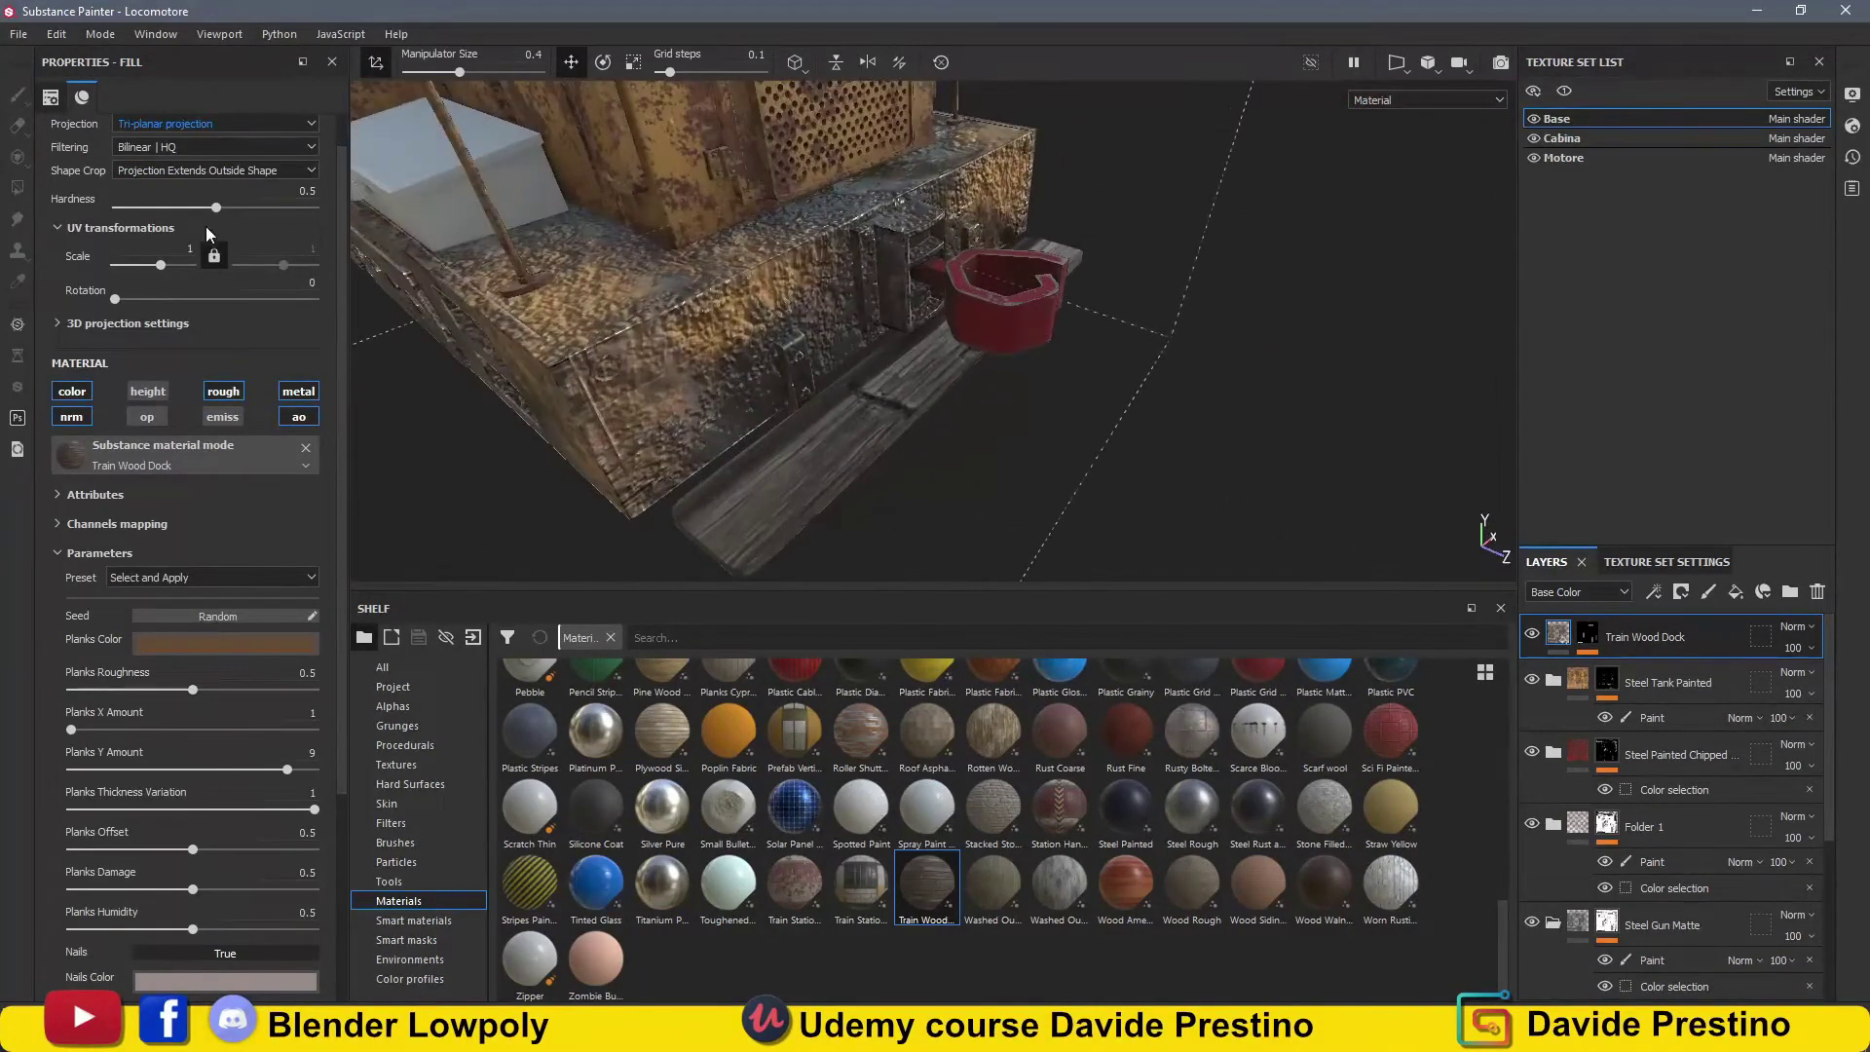
left_click_drag(165, 272, 164, 273)
left_click_drag(617, 312, 779, 311, "alt")
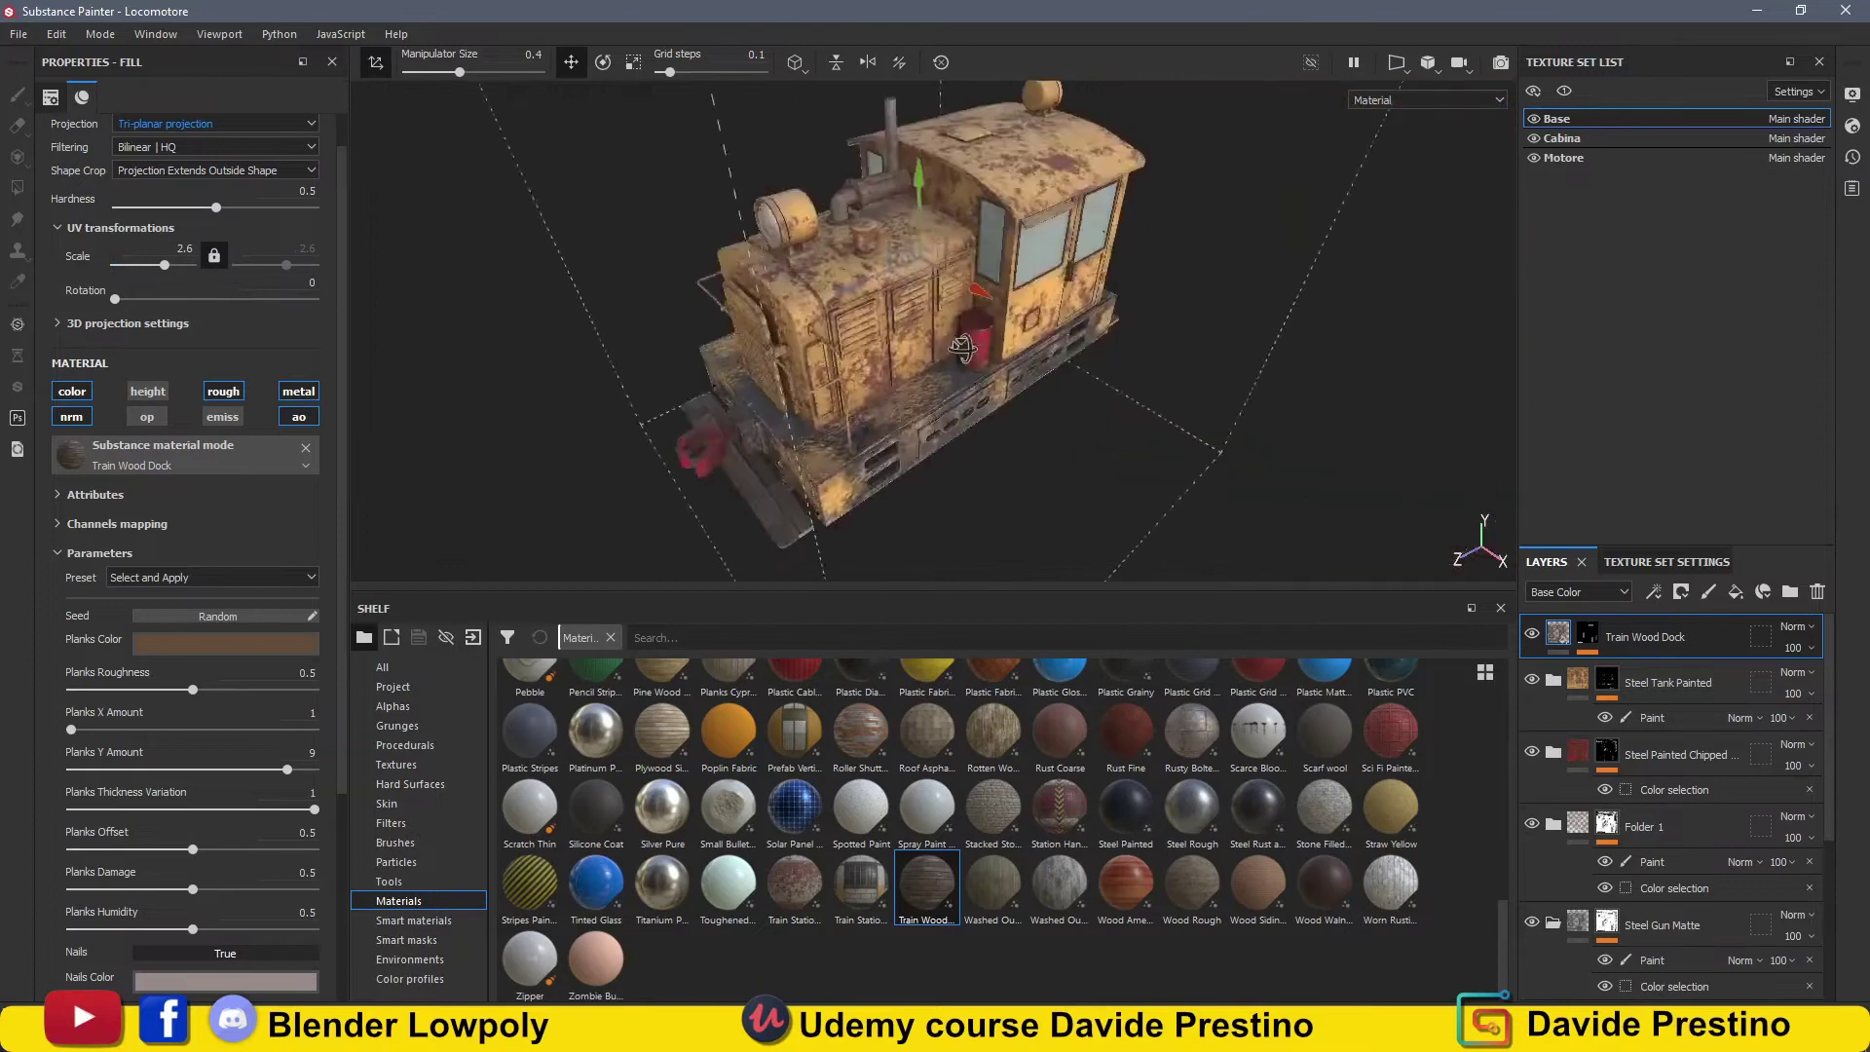
scroll(906, 308, "up", 5)
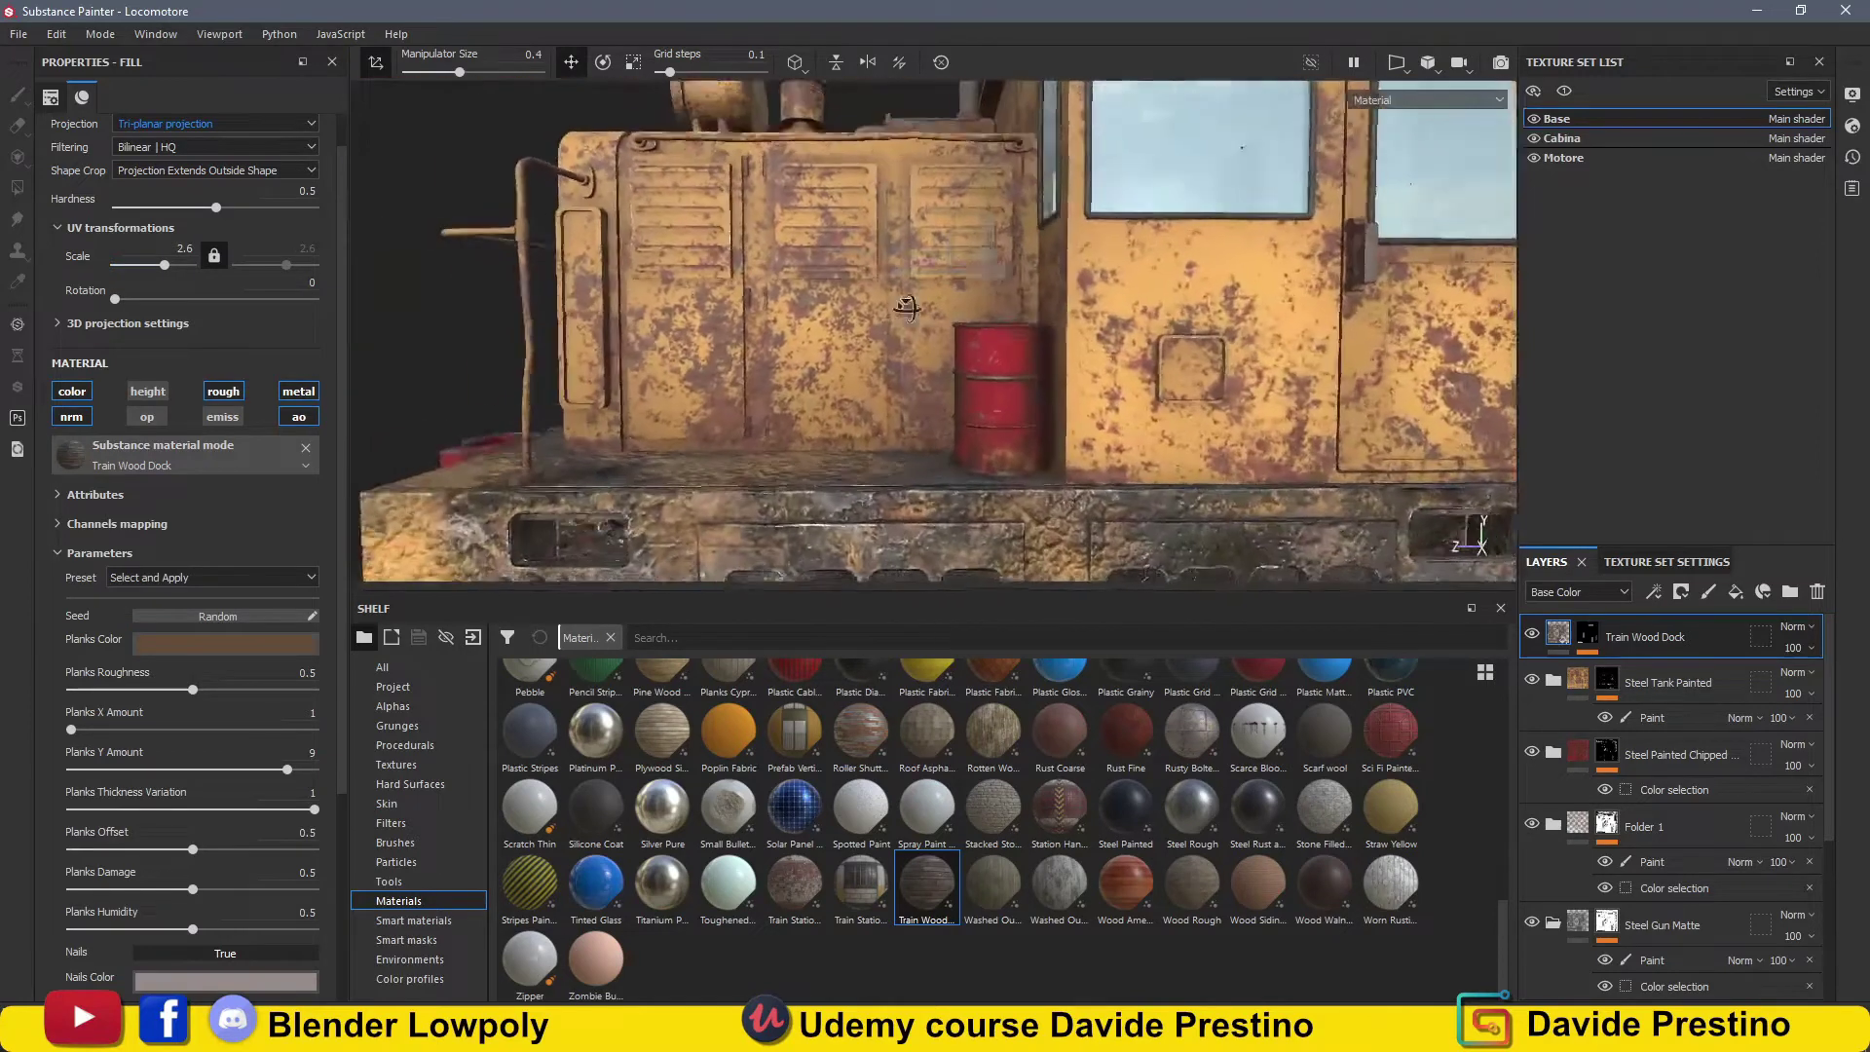
left_click_drag(906, 308, 779, 390, "alt")
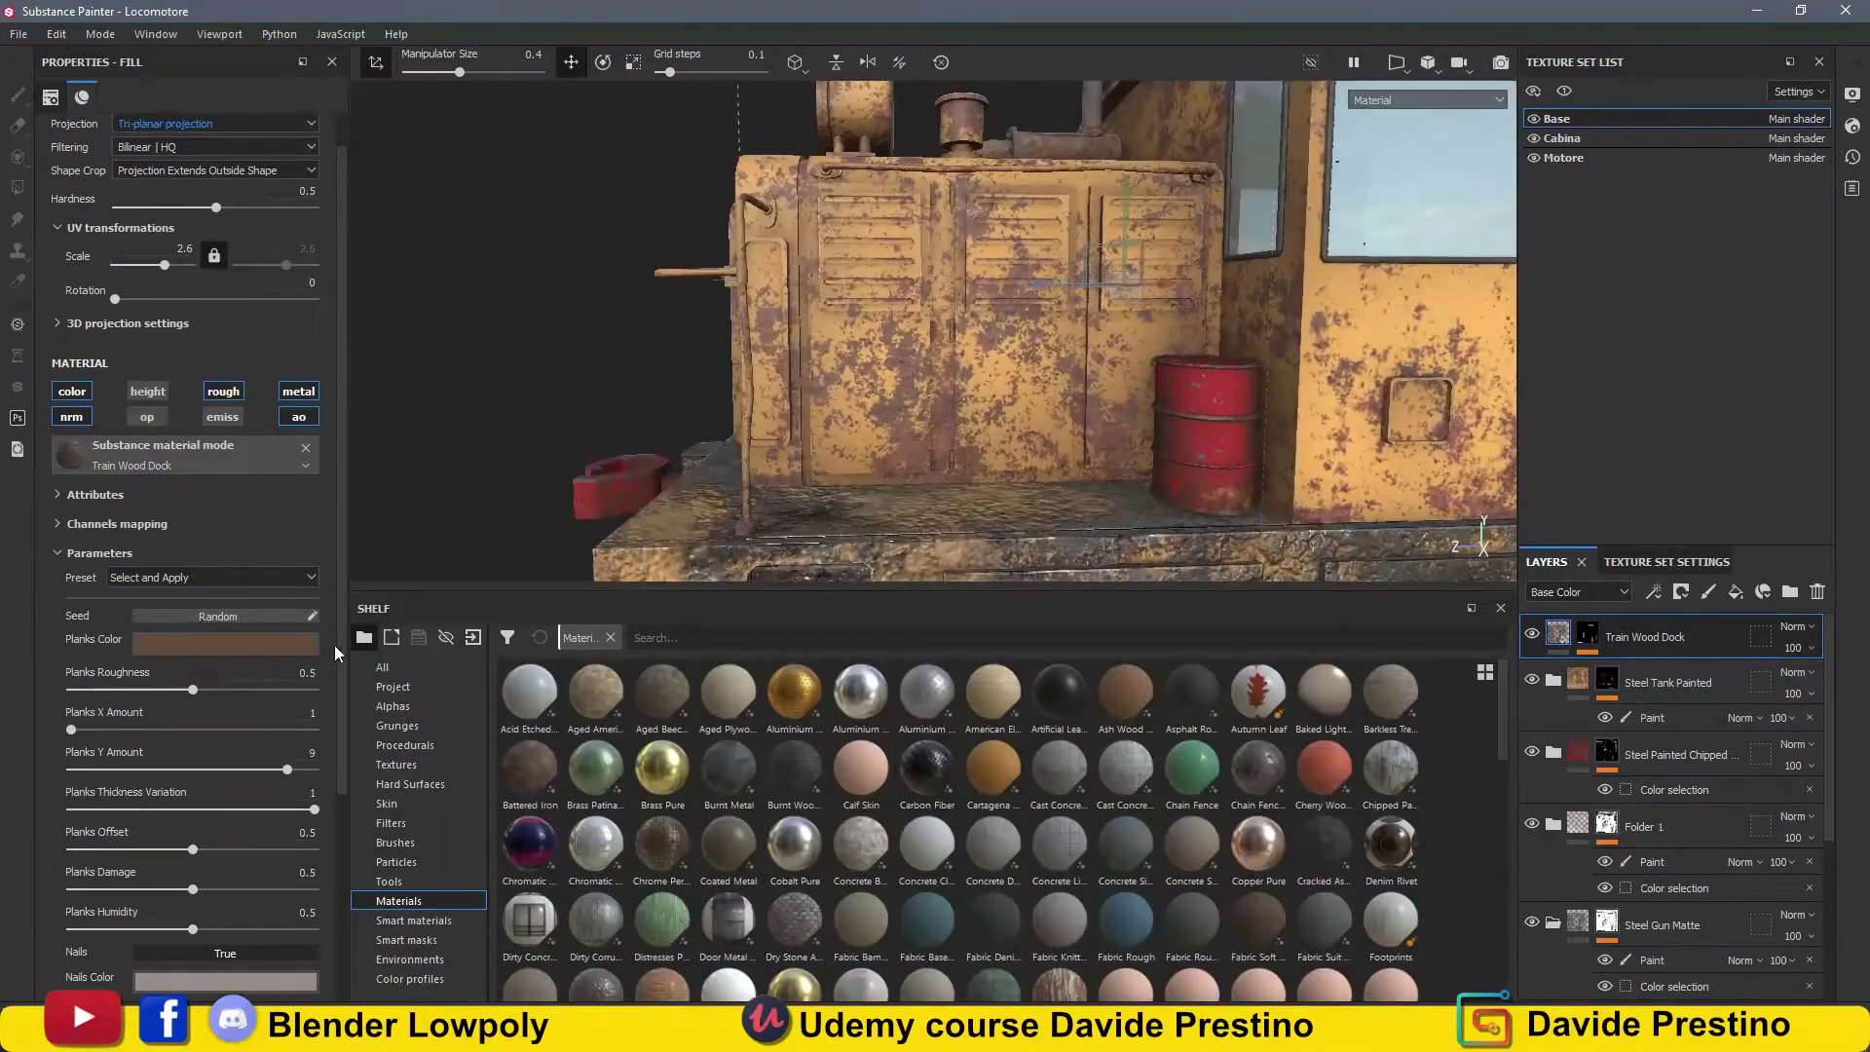
left_click(1566, 159)
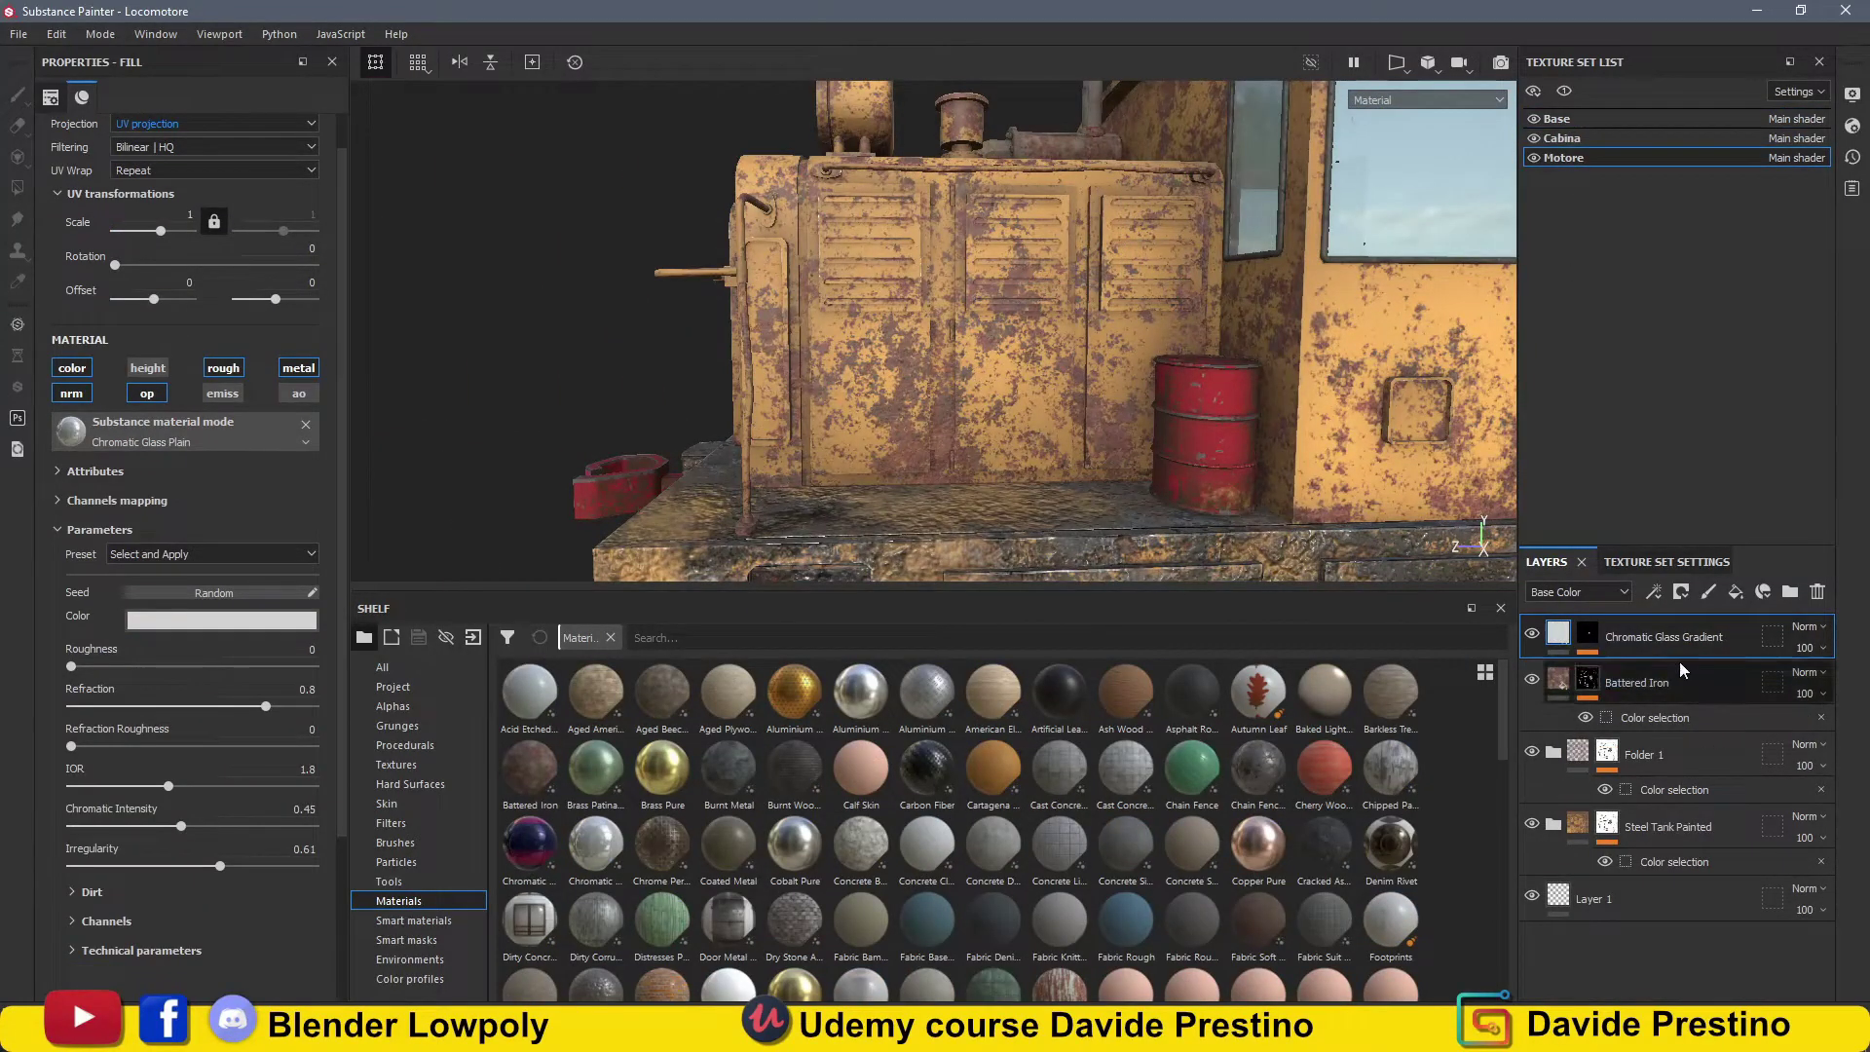
Import 4.png, Devenport_1.png and Devenport_2.png, and add an empty fill layer to Motore.
key("ctrl+i")
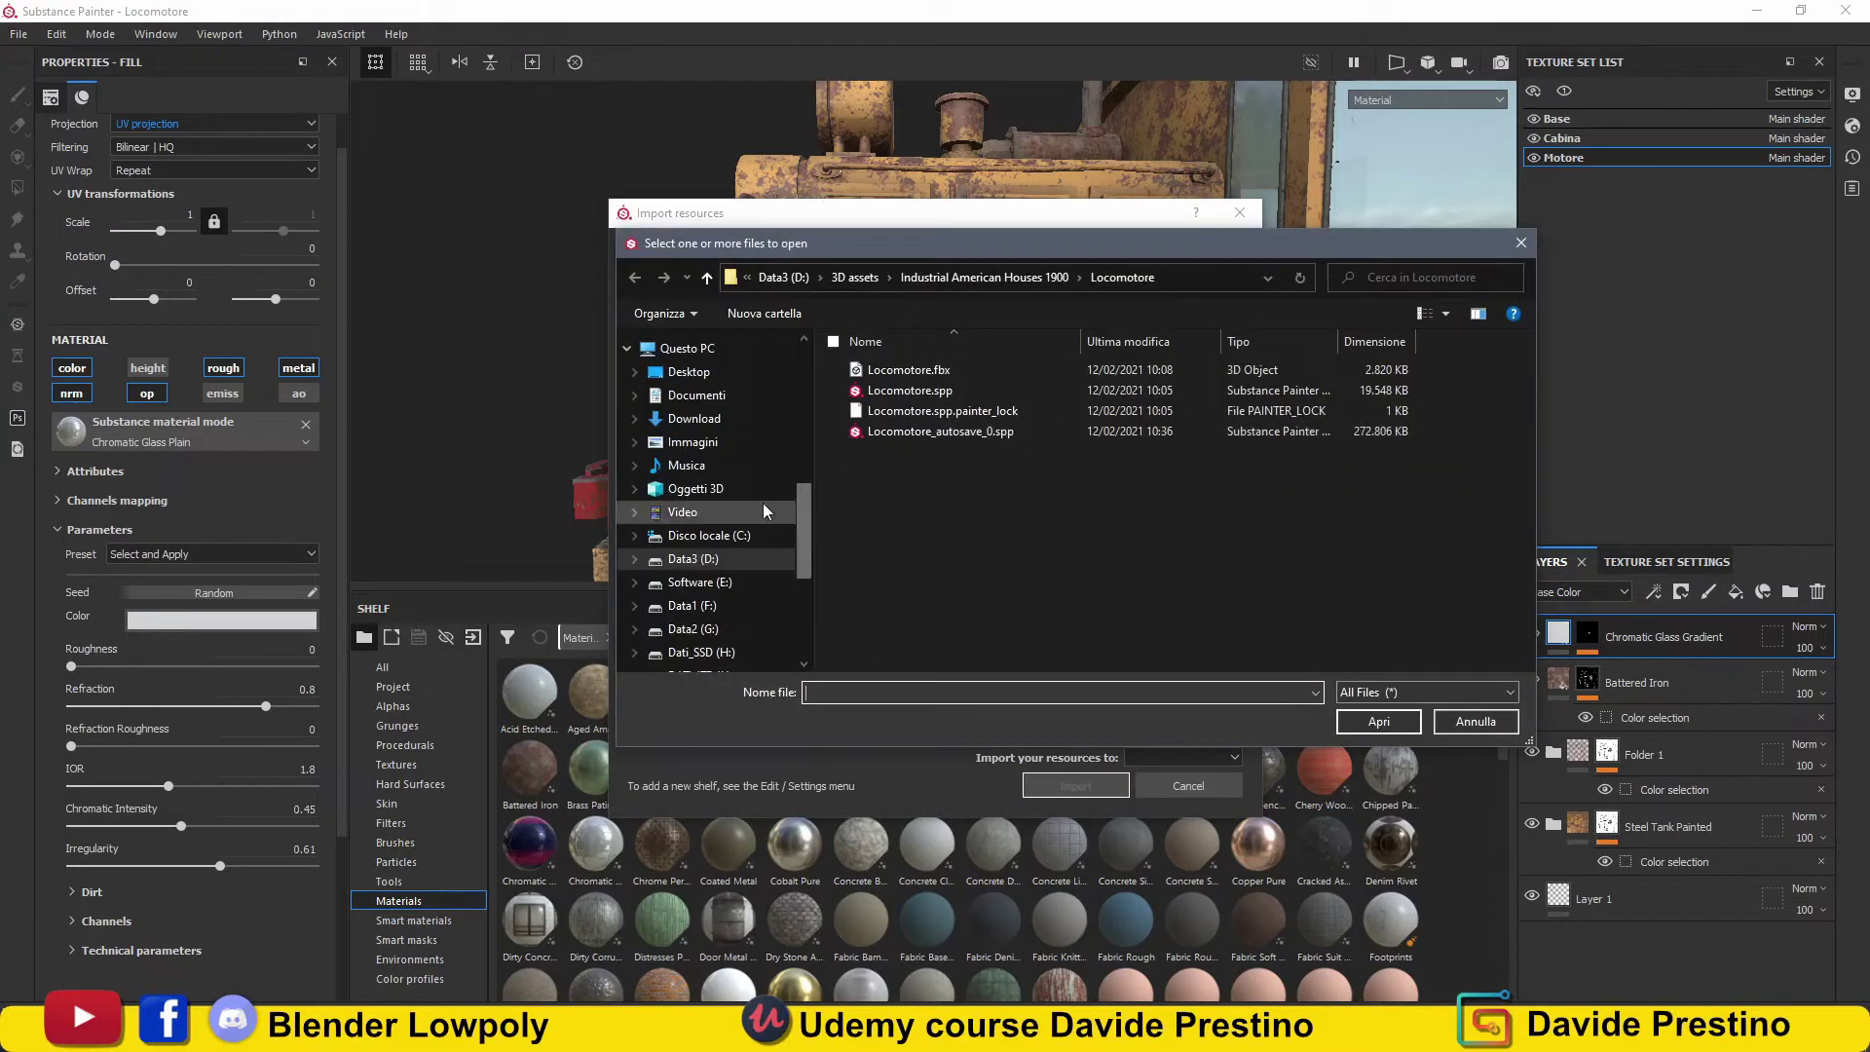
left_click(689, 371)
double_click(996, 389)
double_click(1101, 390)
key("Return")
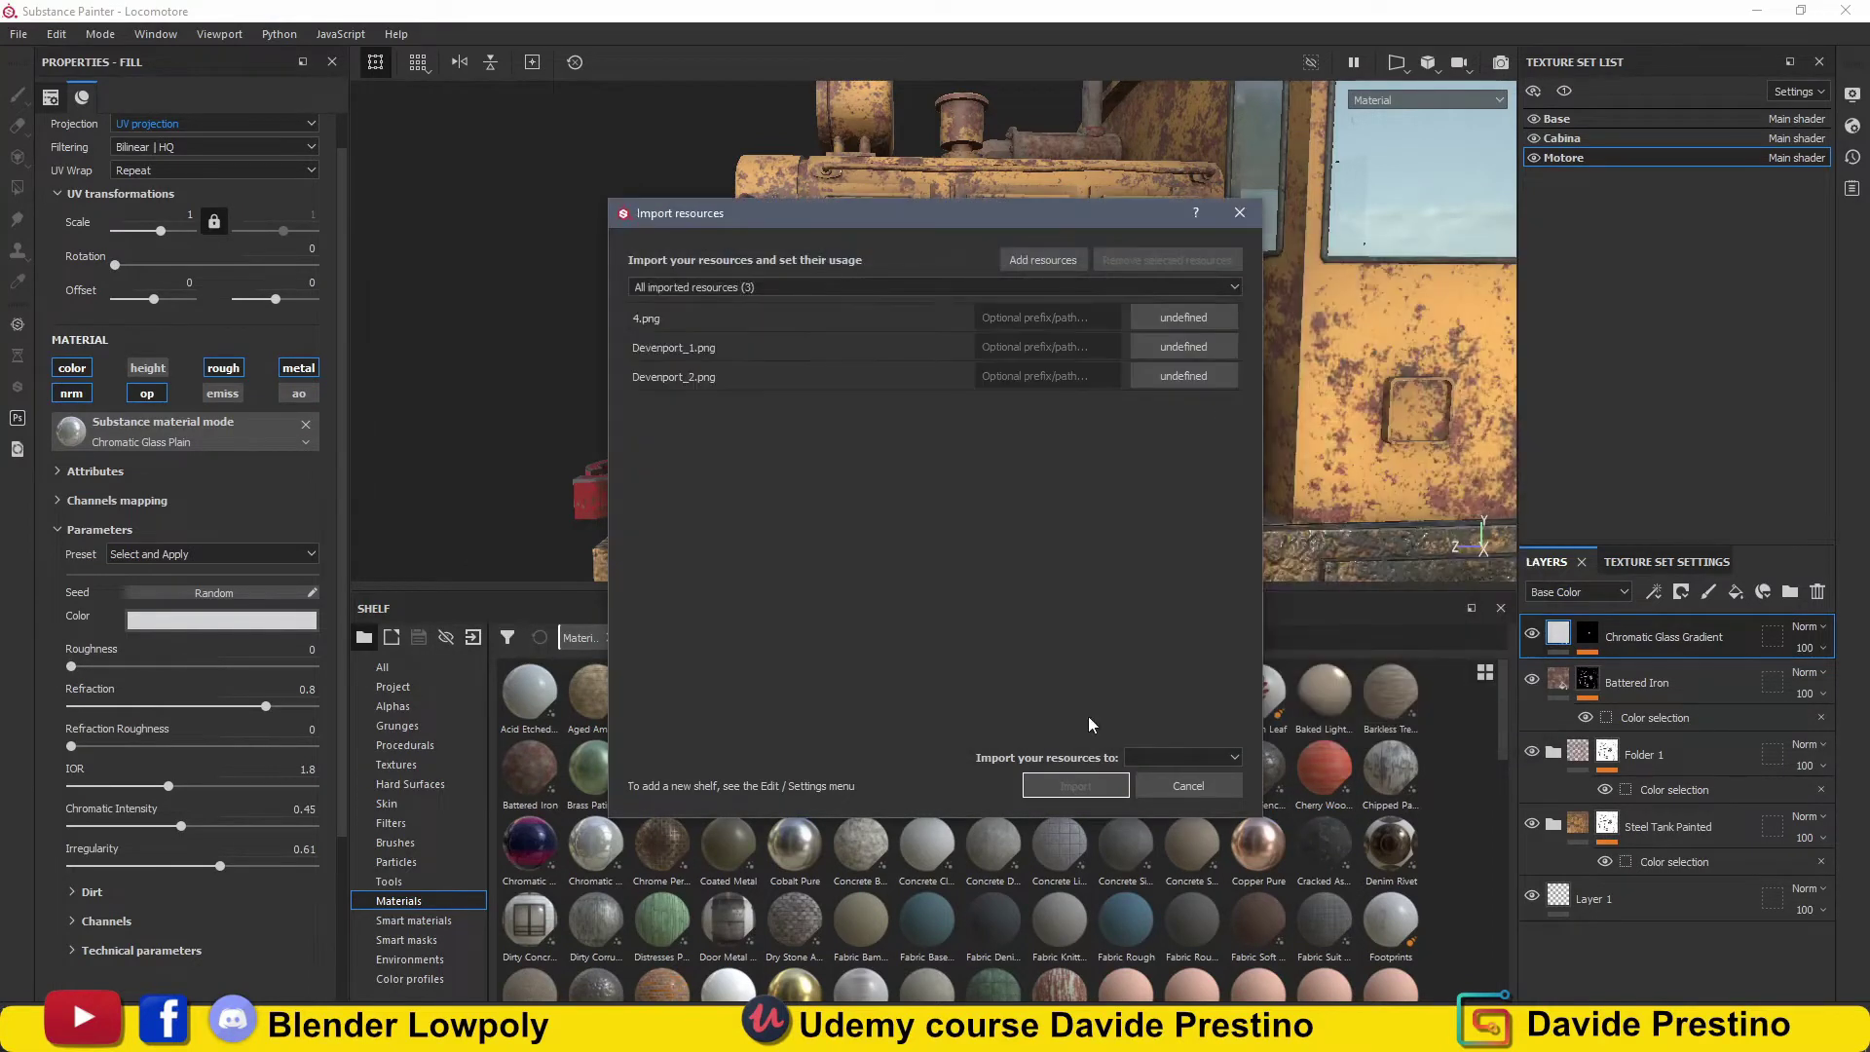
left_click(900, 353)
left_click(1076, 785)
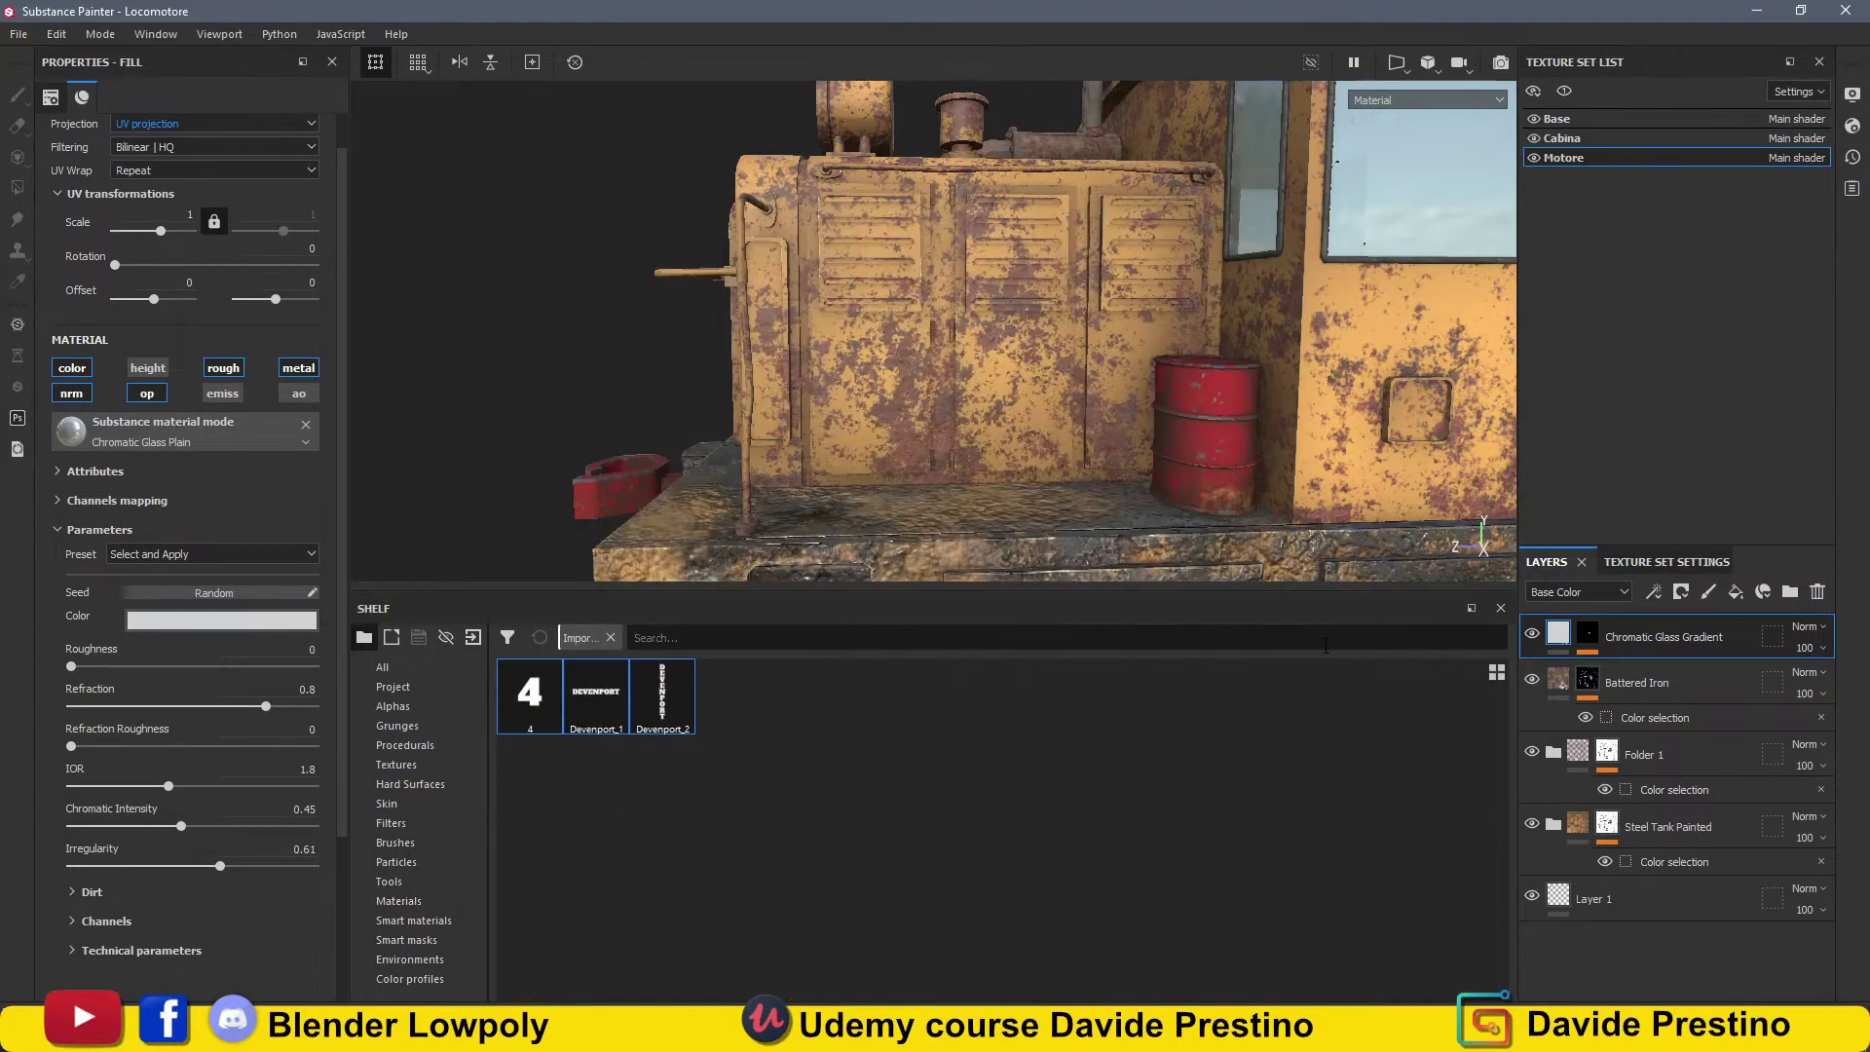
left_click(1736, 591)
Make Fill layer 1 height-only at about 0.46 with a black paint mask.
double_click(147, 368)
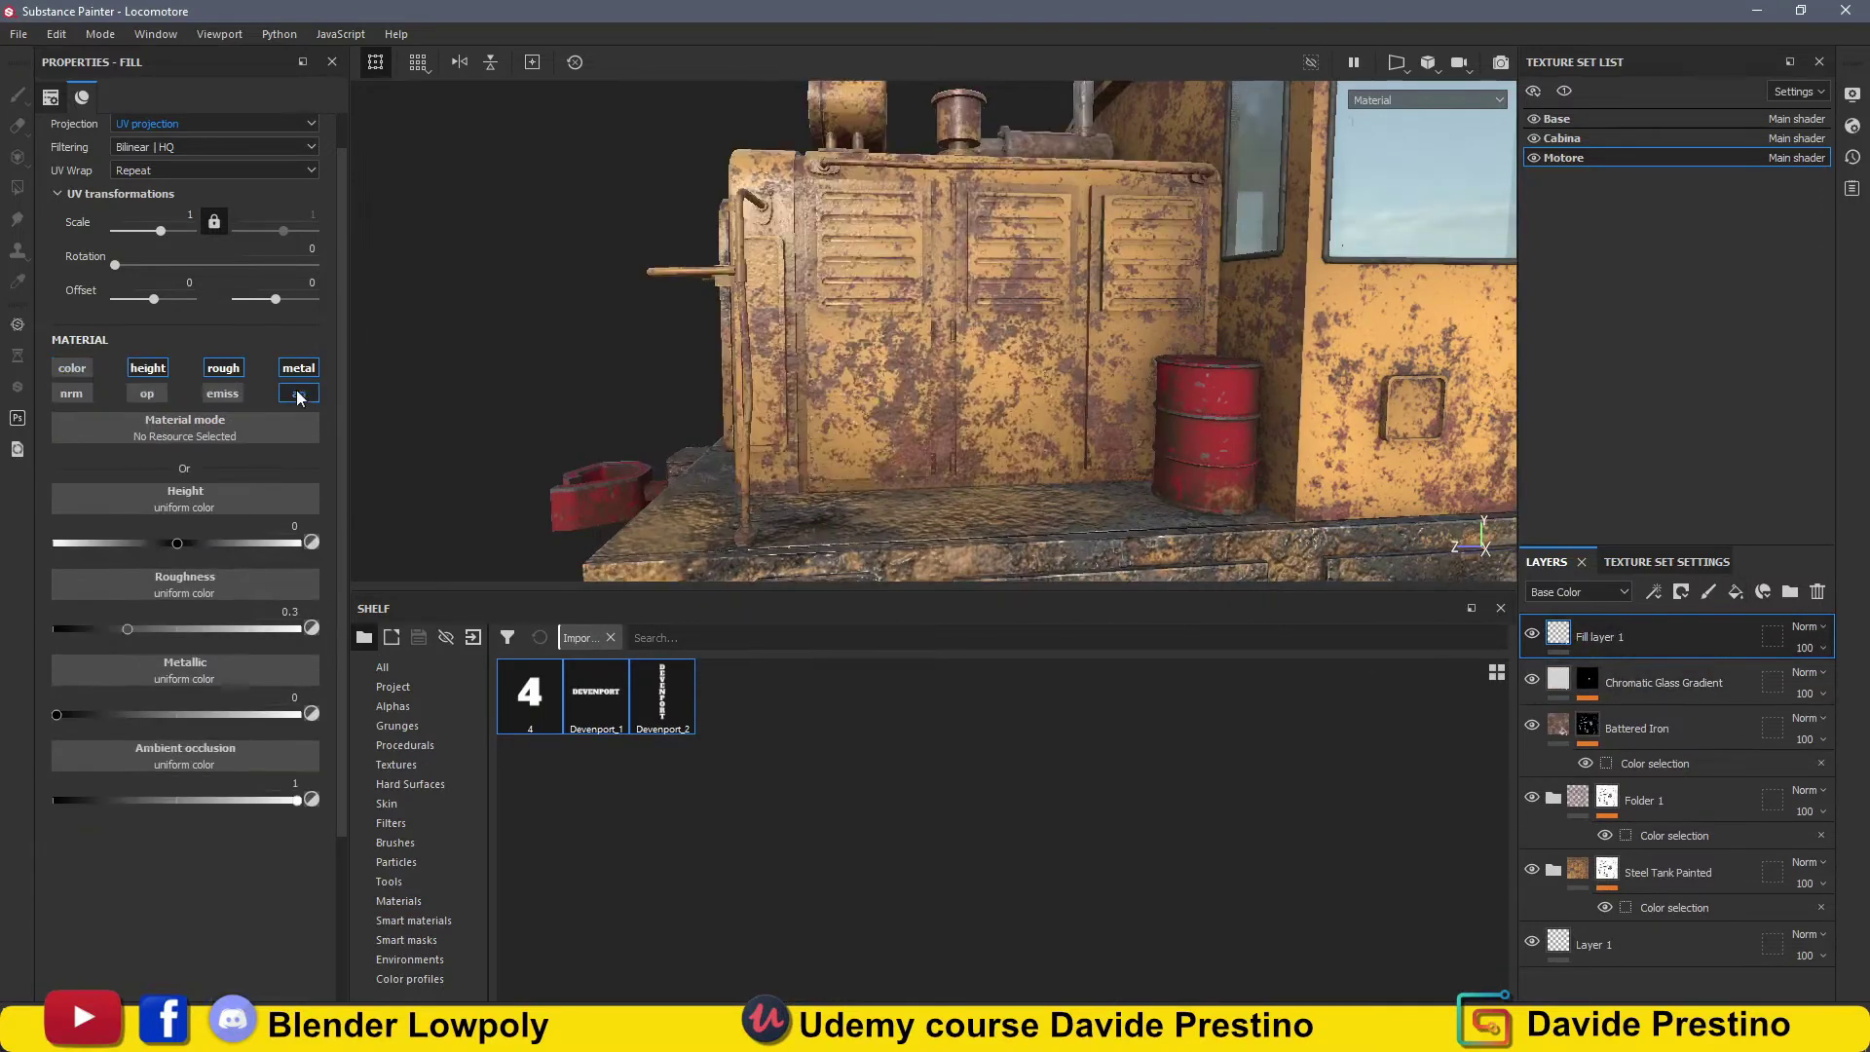
left_click_drag(176, 543, 234, 544)
left_click(1720, 642)
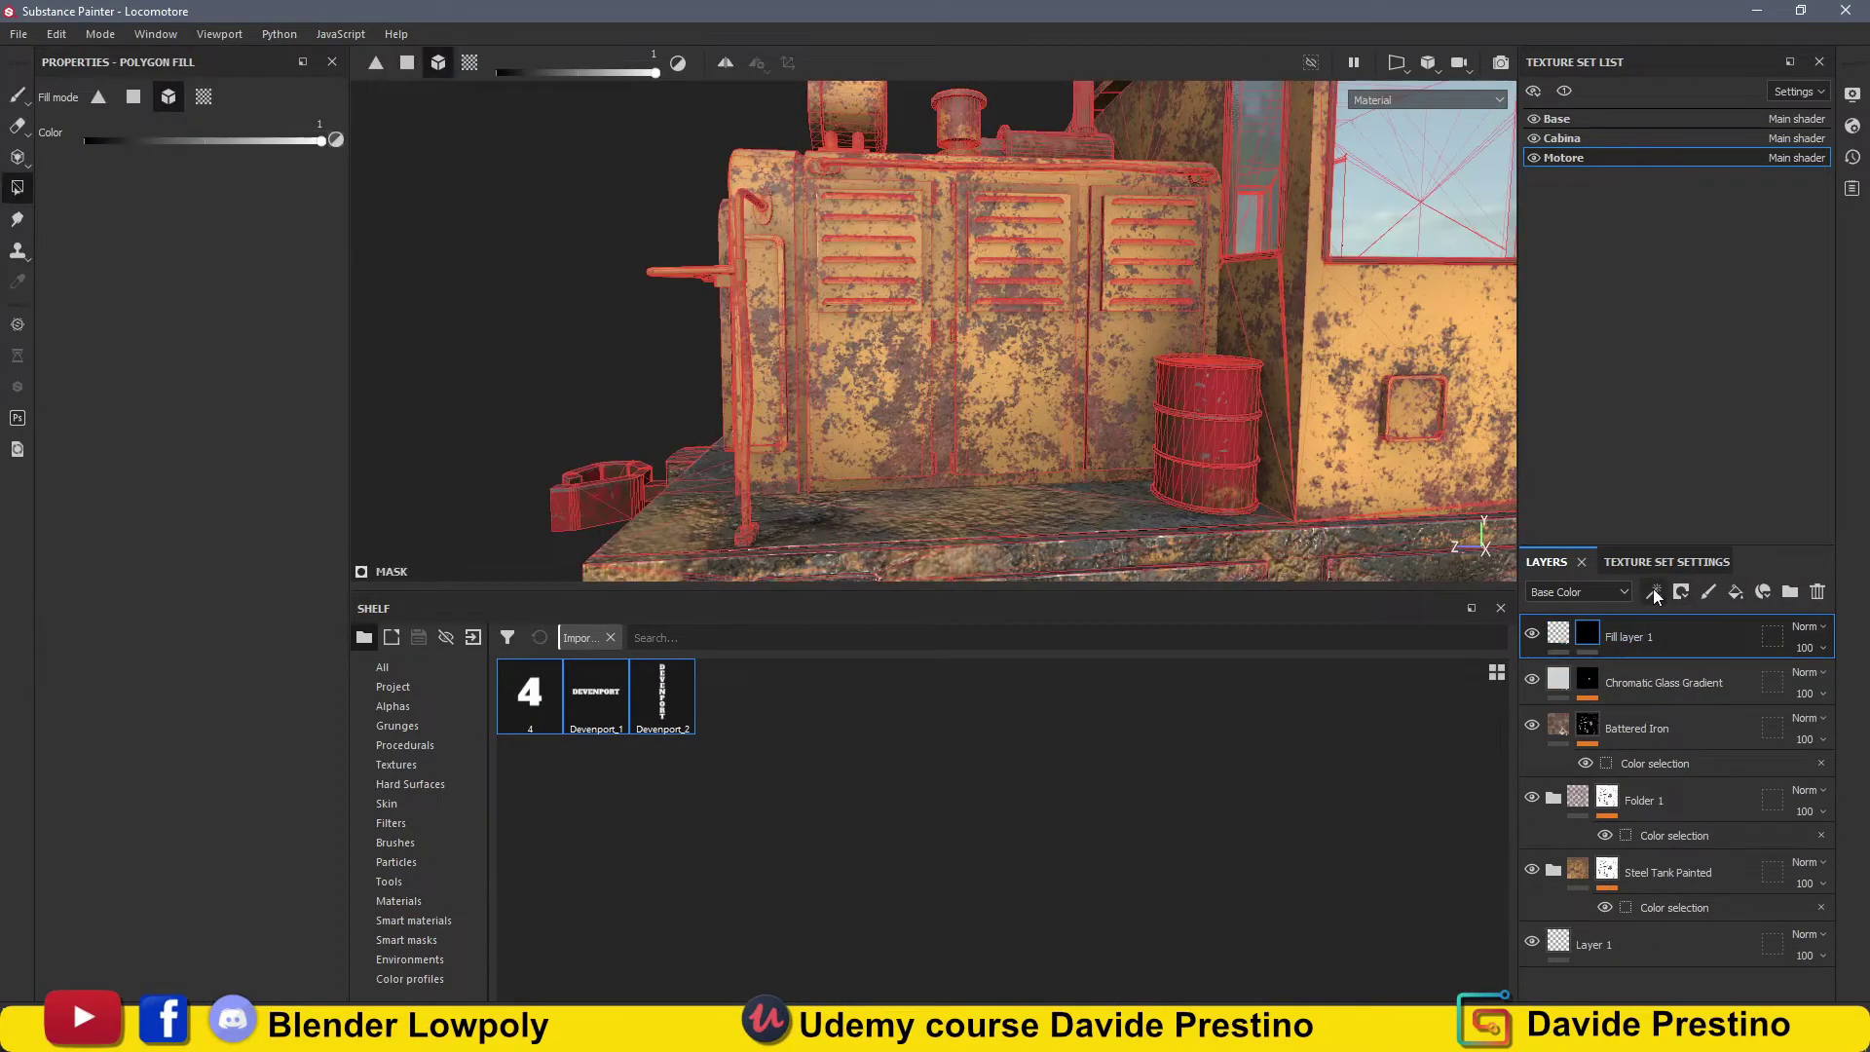
left_click(1653, 591)
left_click(1695, 642)
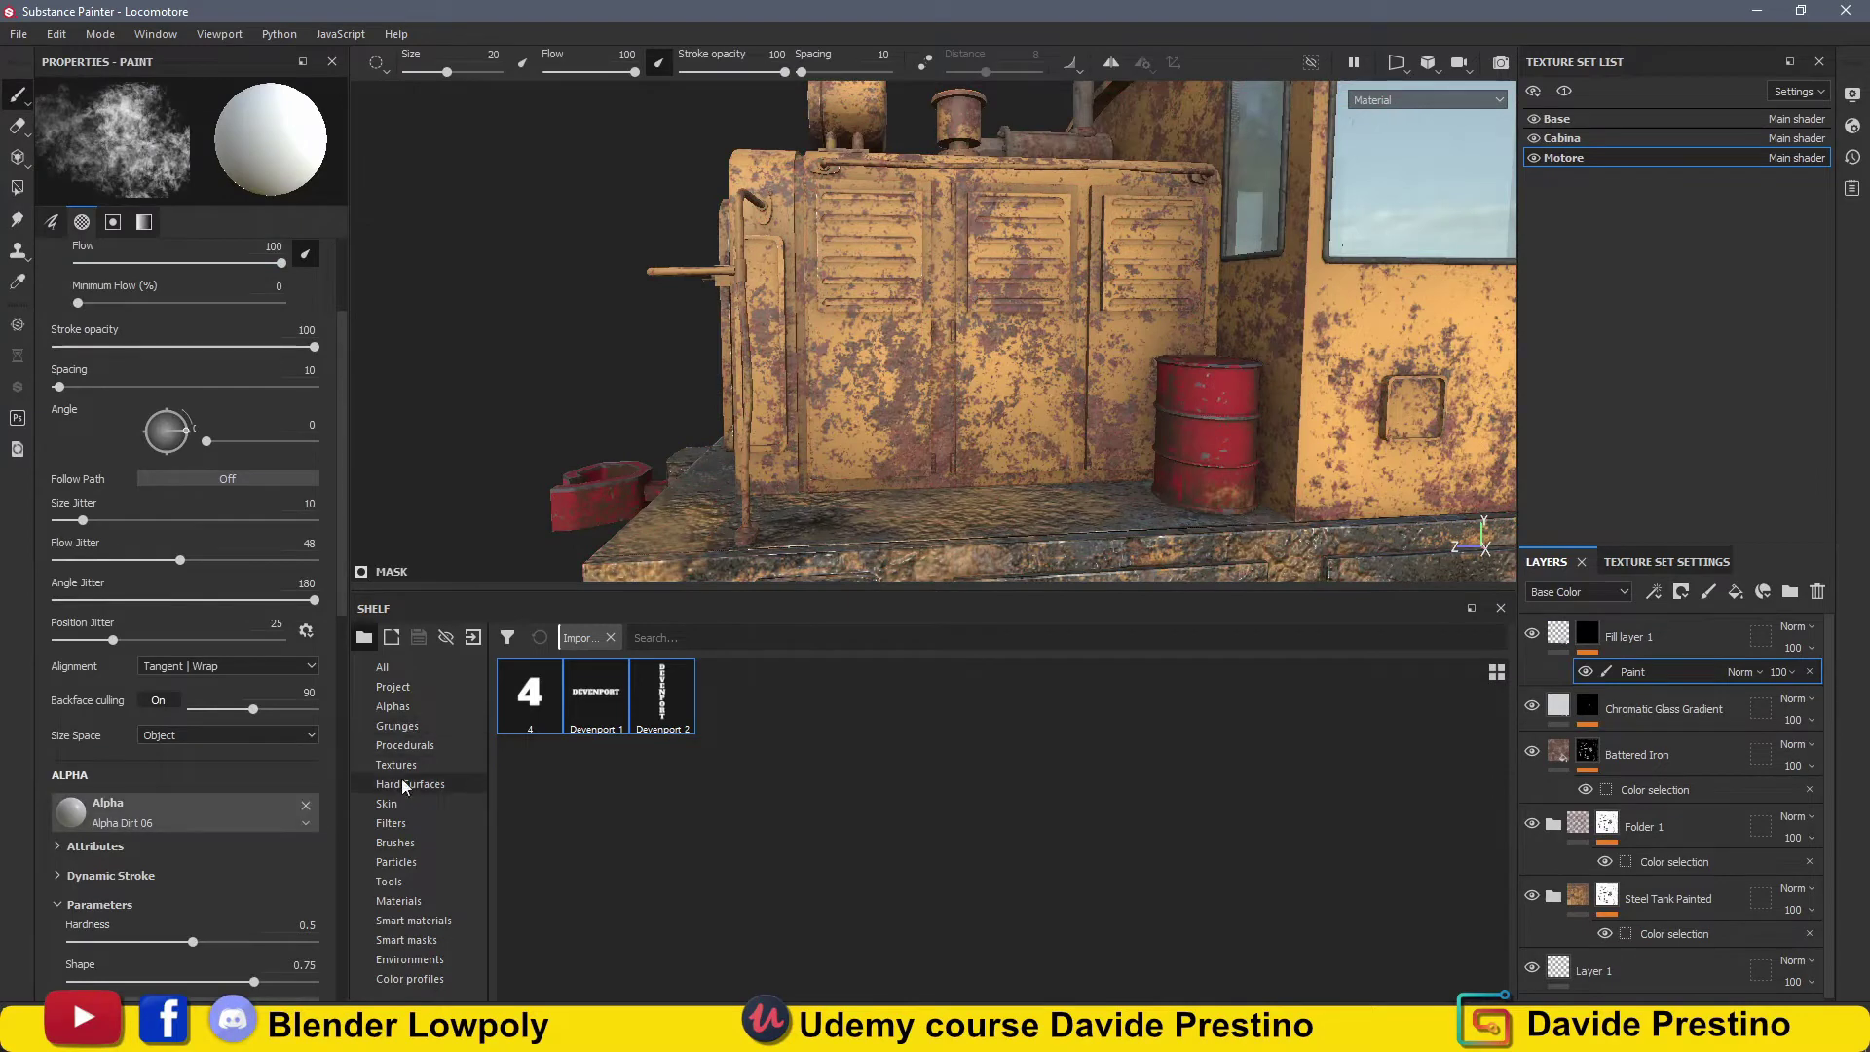
Stamp DEVENPORT in relief on the engine panel using a hard brush with the Devenport_1 stamp.
left_click(396, 843)
left_click(1125, 693)
left_click(395, 687)
left_click_drag(1258, 694, 657, 792)
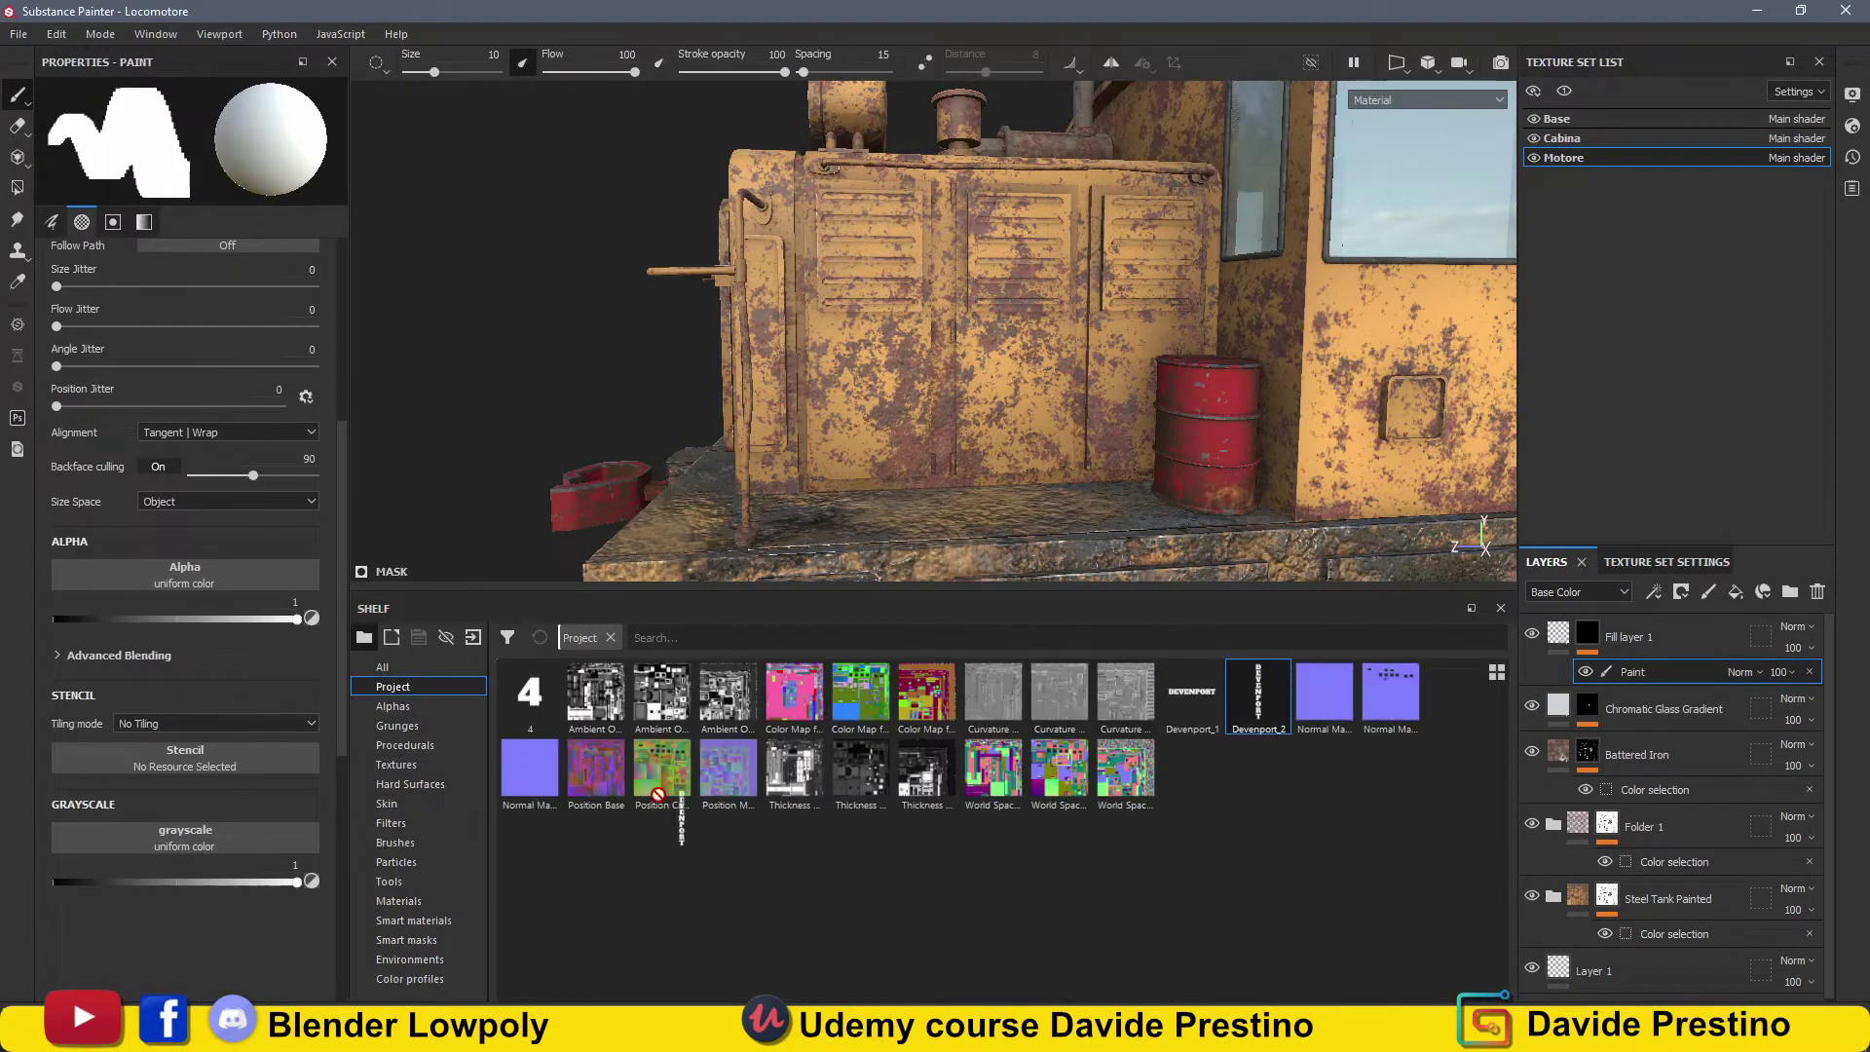
scroll(764, 336, "up", 4)
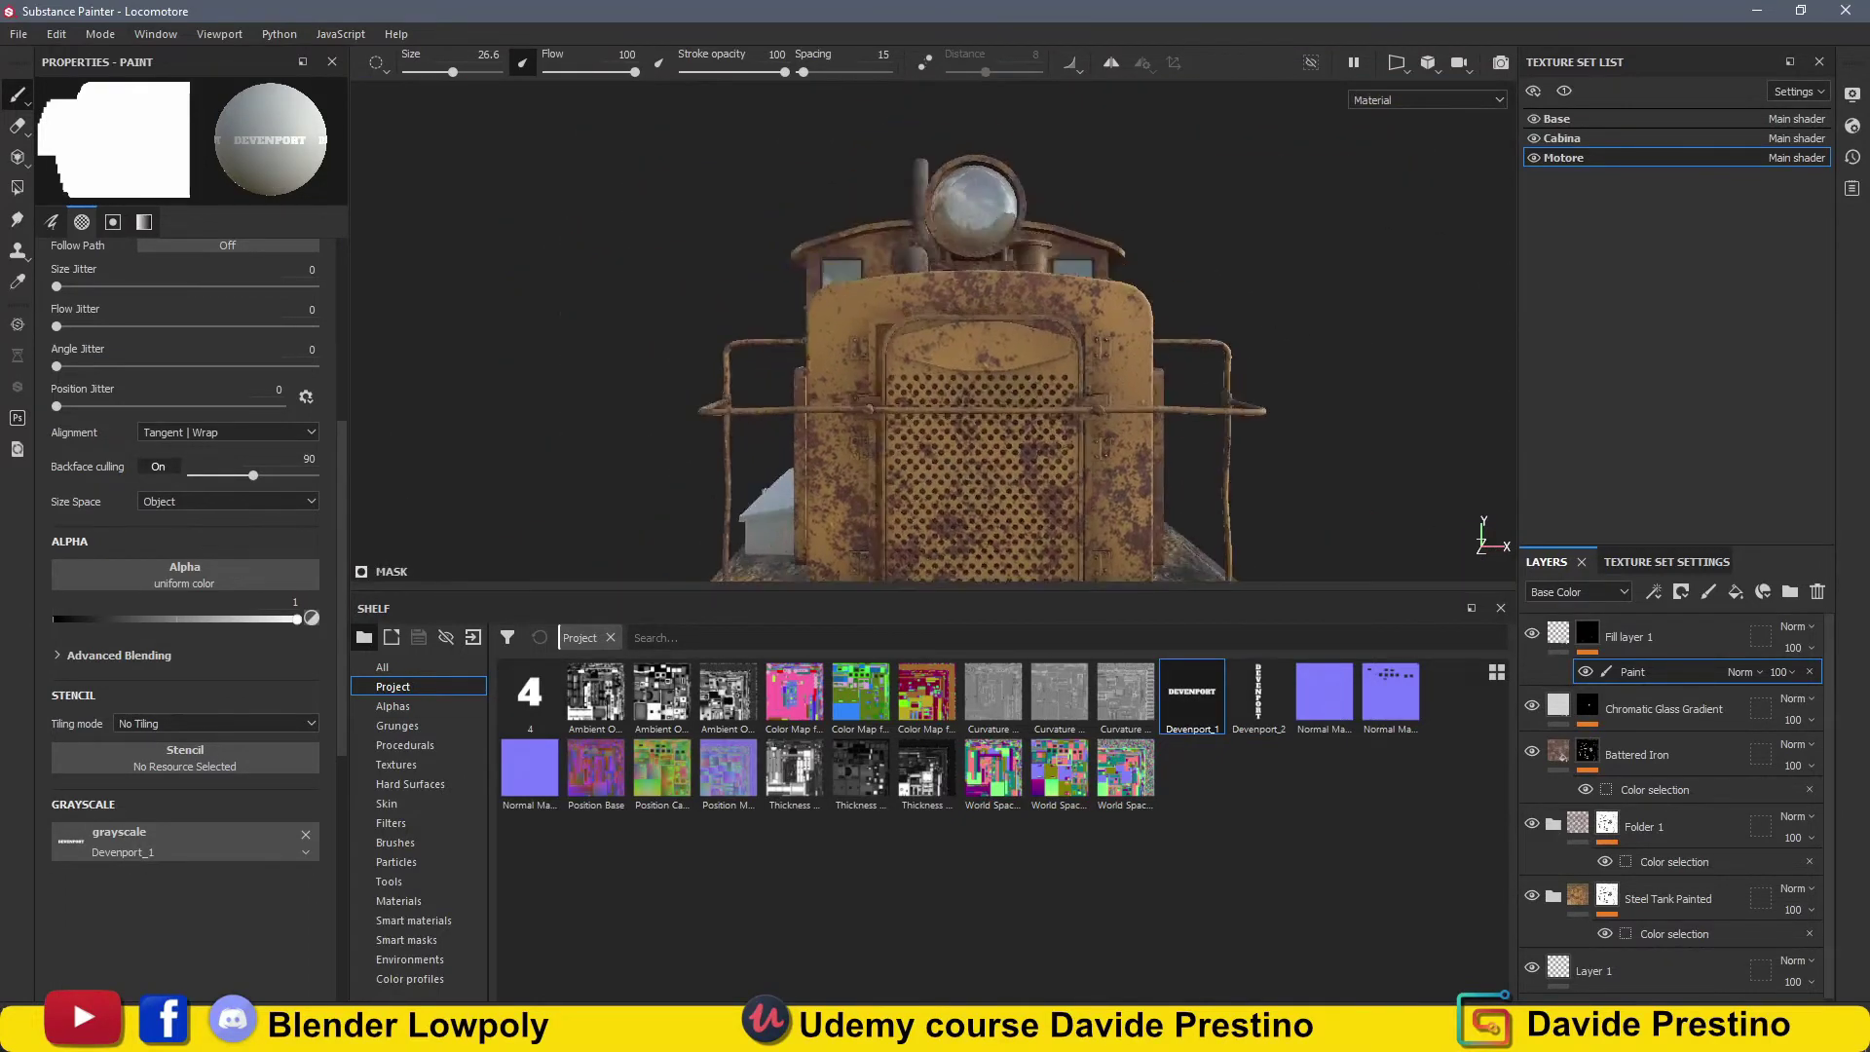
left_click(1013, 287)
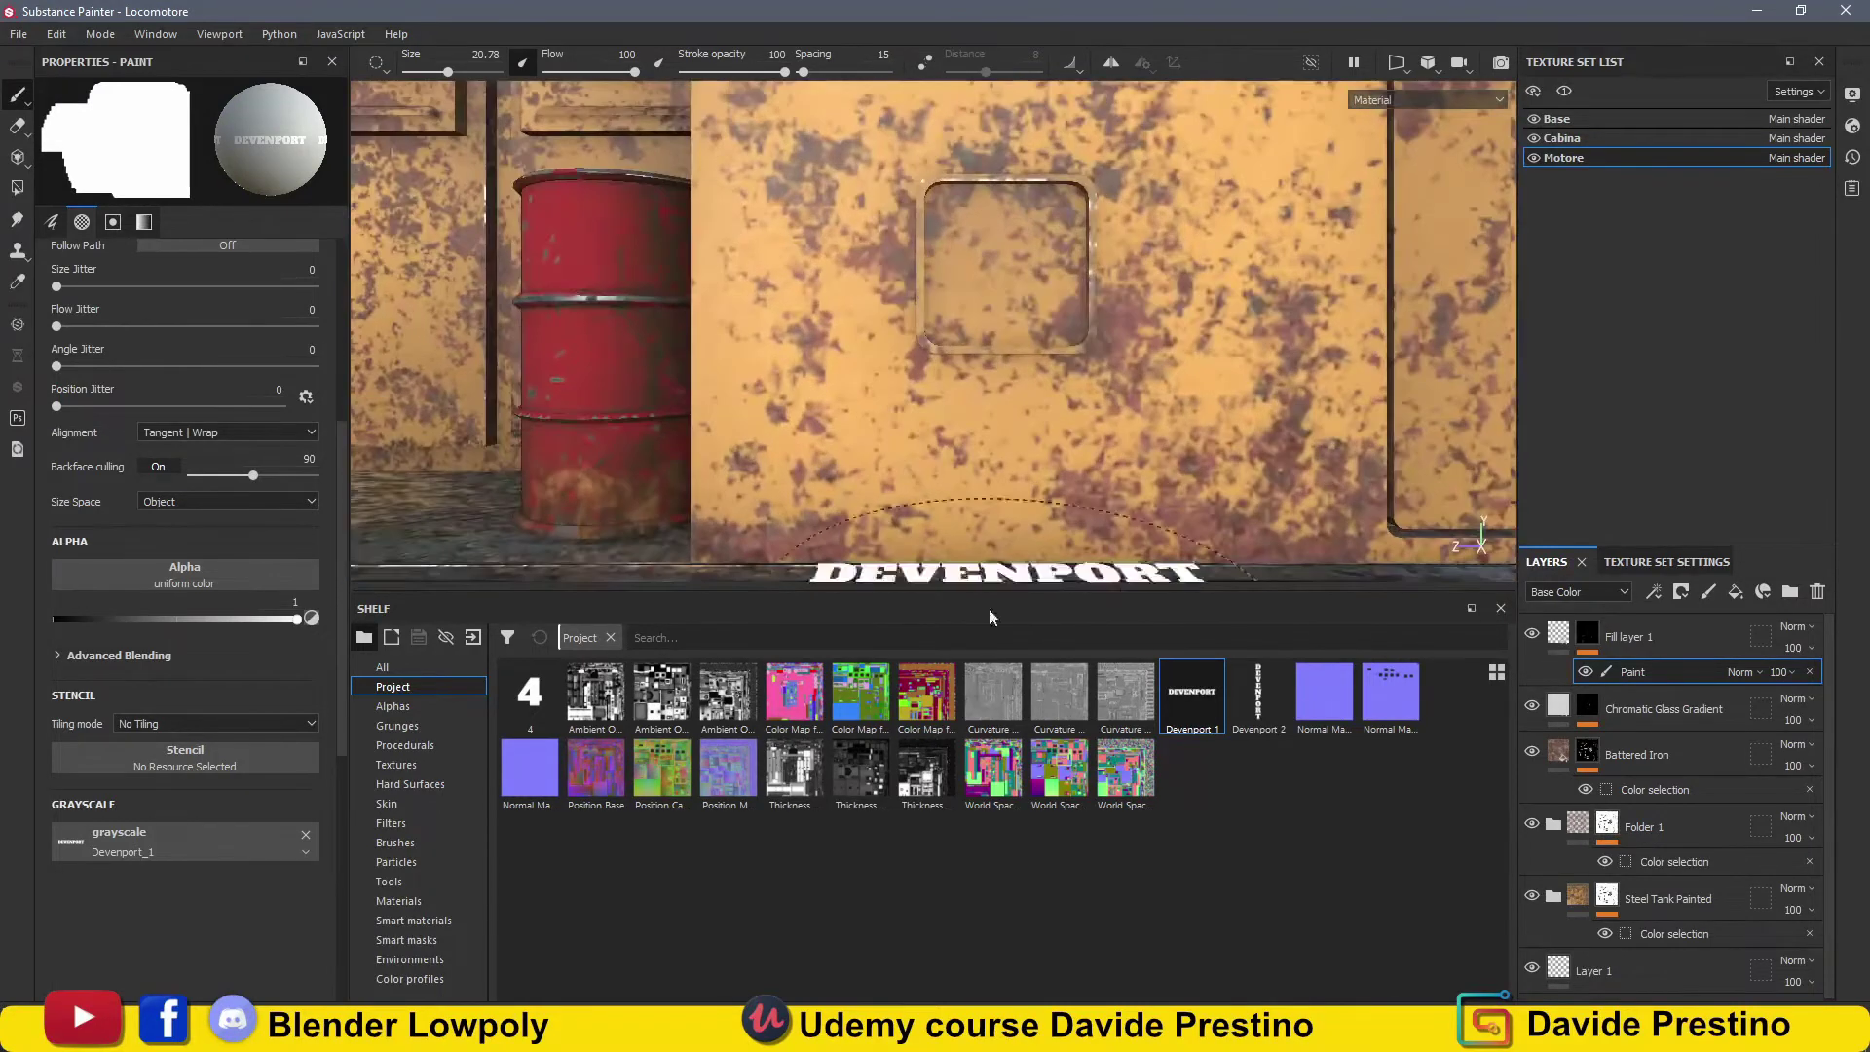
key("bracketleft")
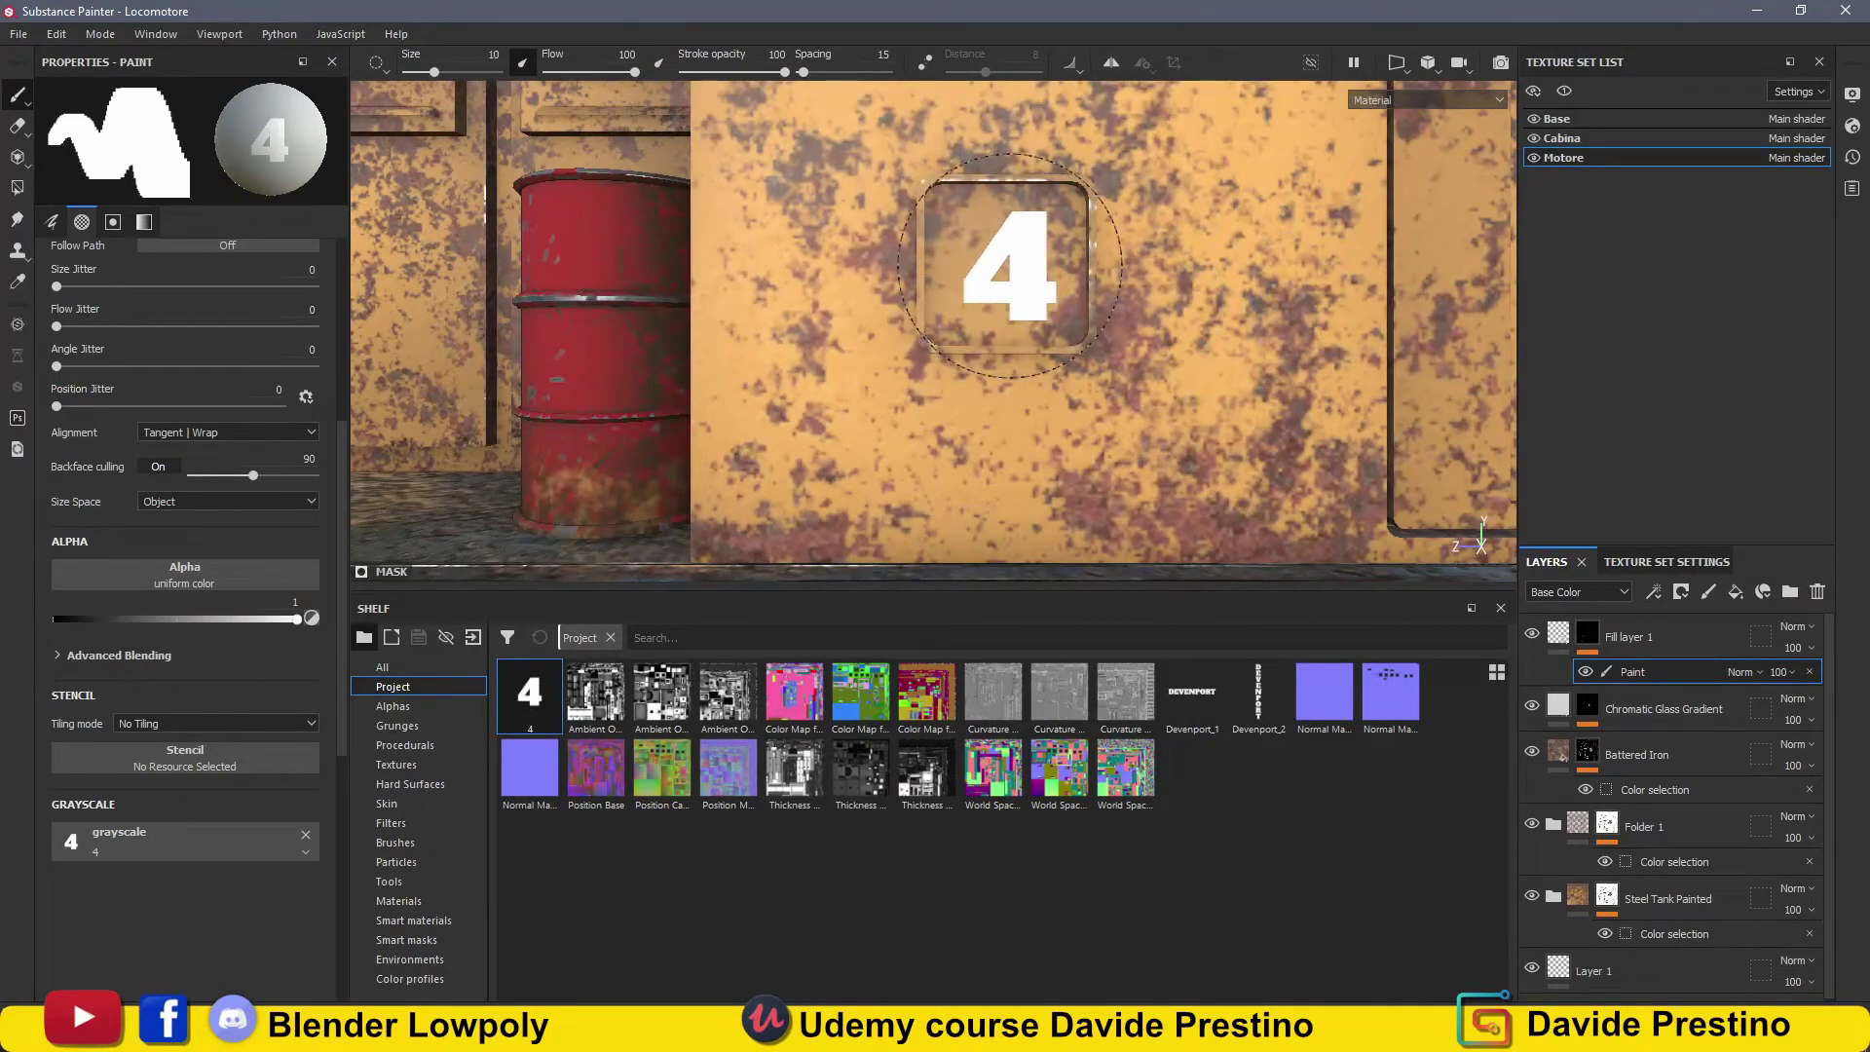
Copy the stamp fill layer into the Cabina texture set and inspect the cabin.
right_click(1632, 646)
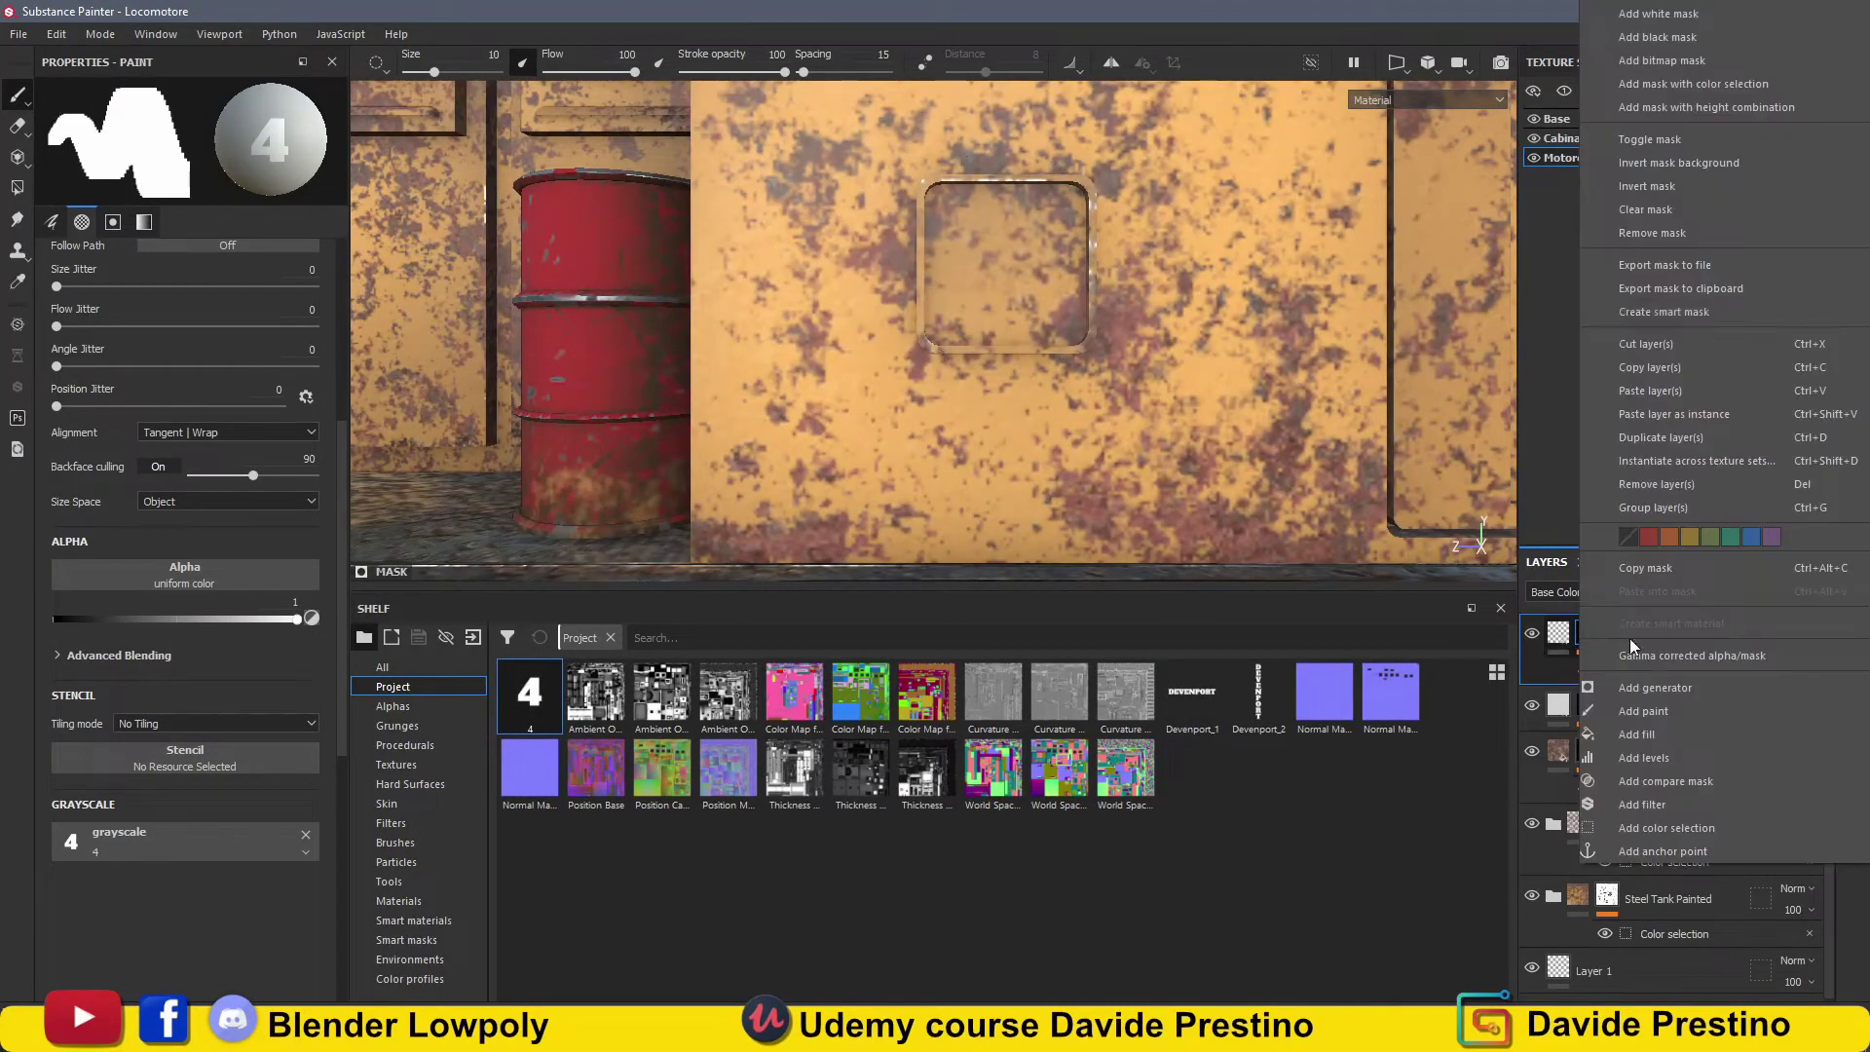
left_click(1662, 390)
left_click(1632, 672)
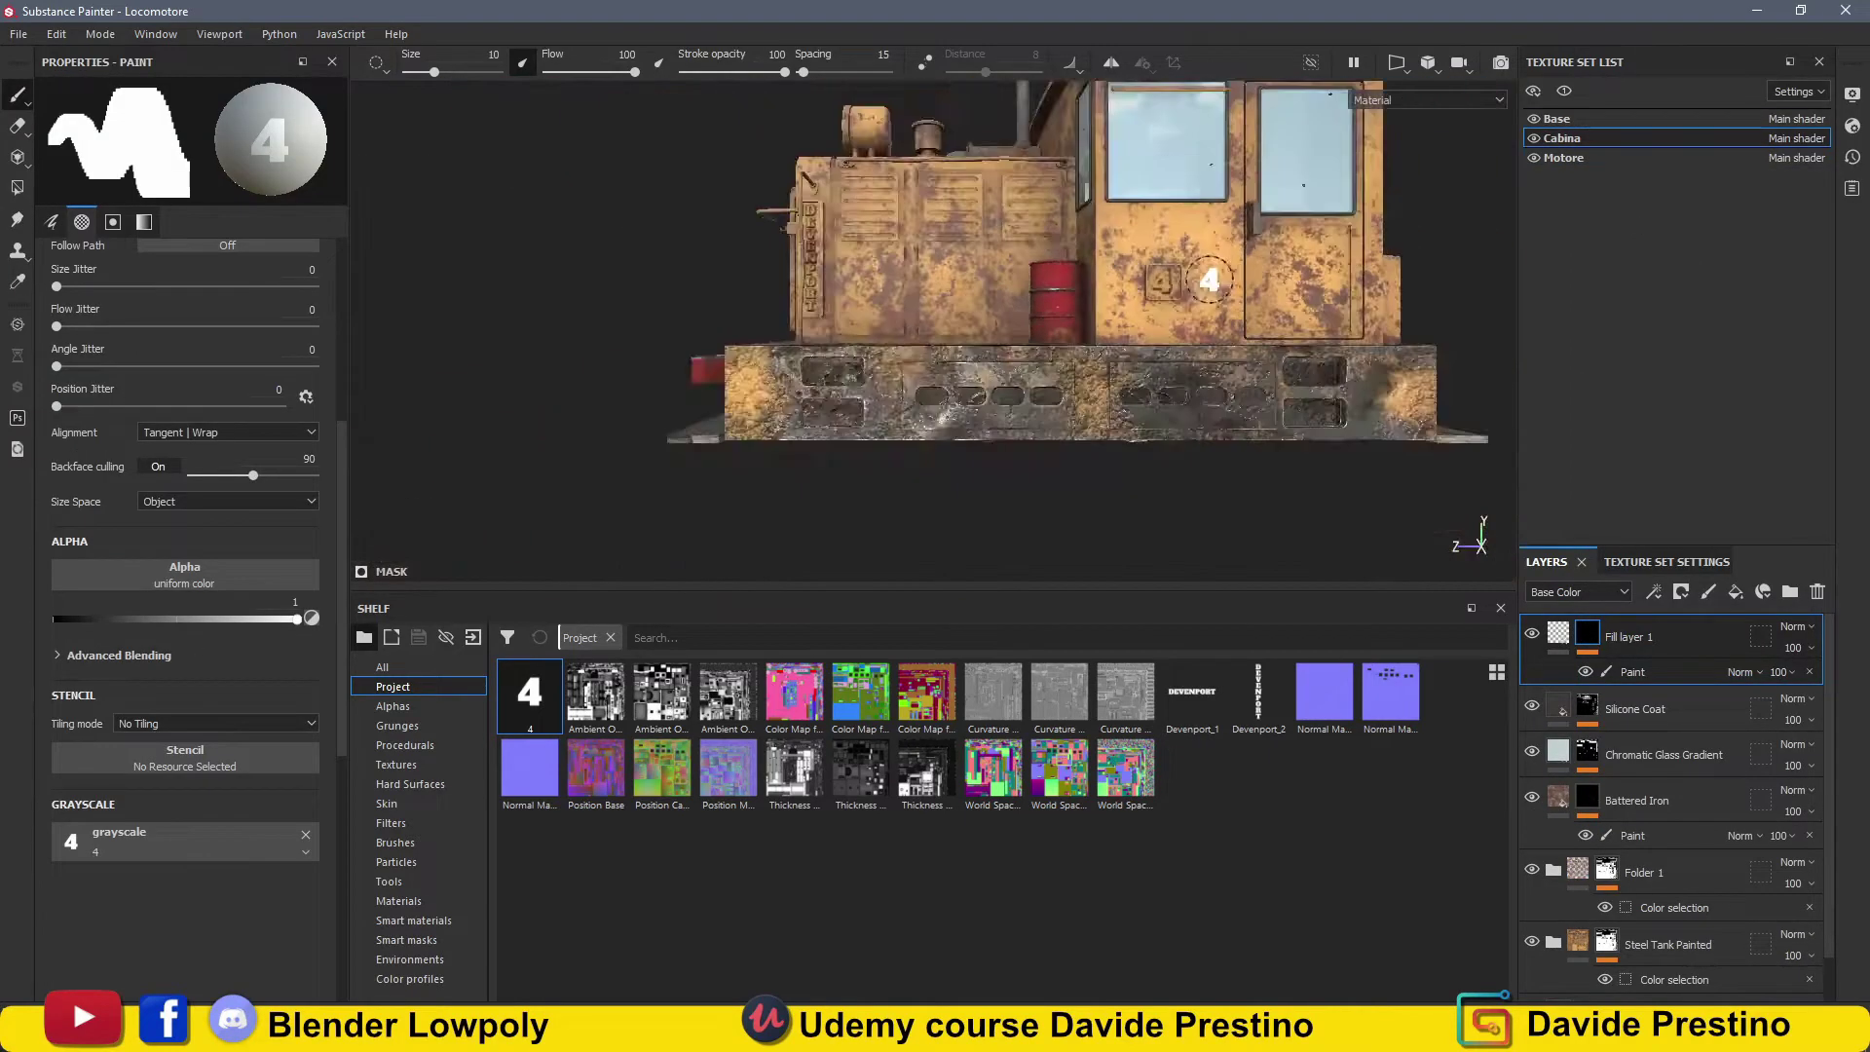
left_click_drag(1210, 280, 876, 390, "alt")
scroll(706, 492, "up", 5)
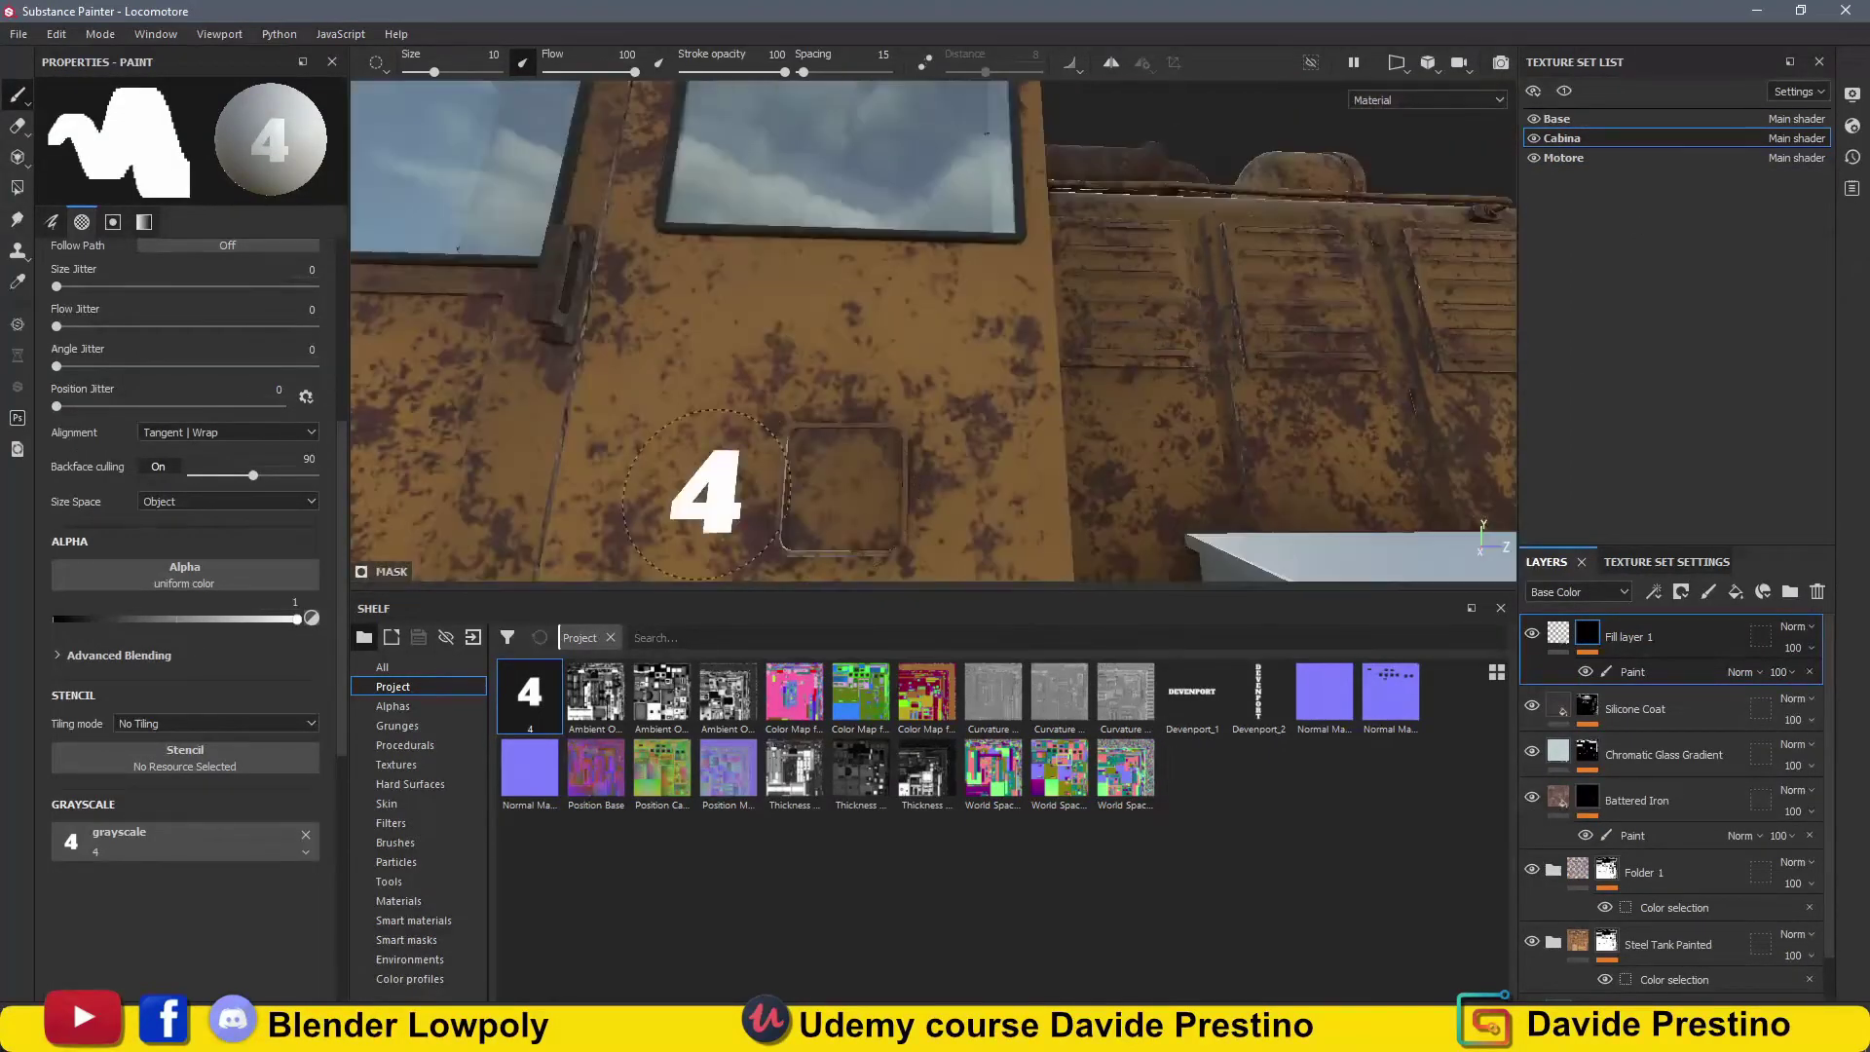
left_click_drag(839, 491, 604, 208, "alt")
scroll(605, 208, "down", 5)
scroll(1002, 313, "up", 5)
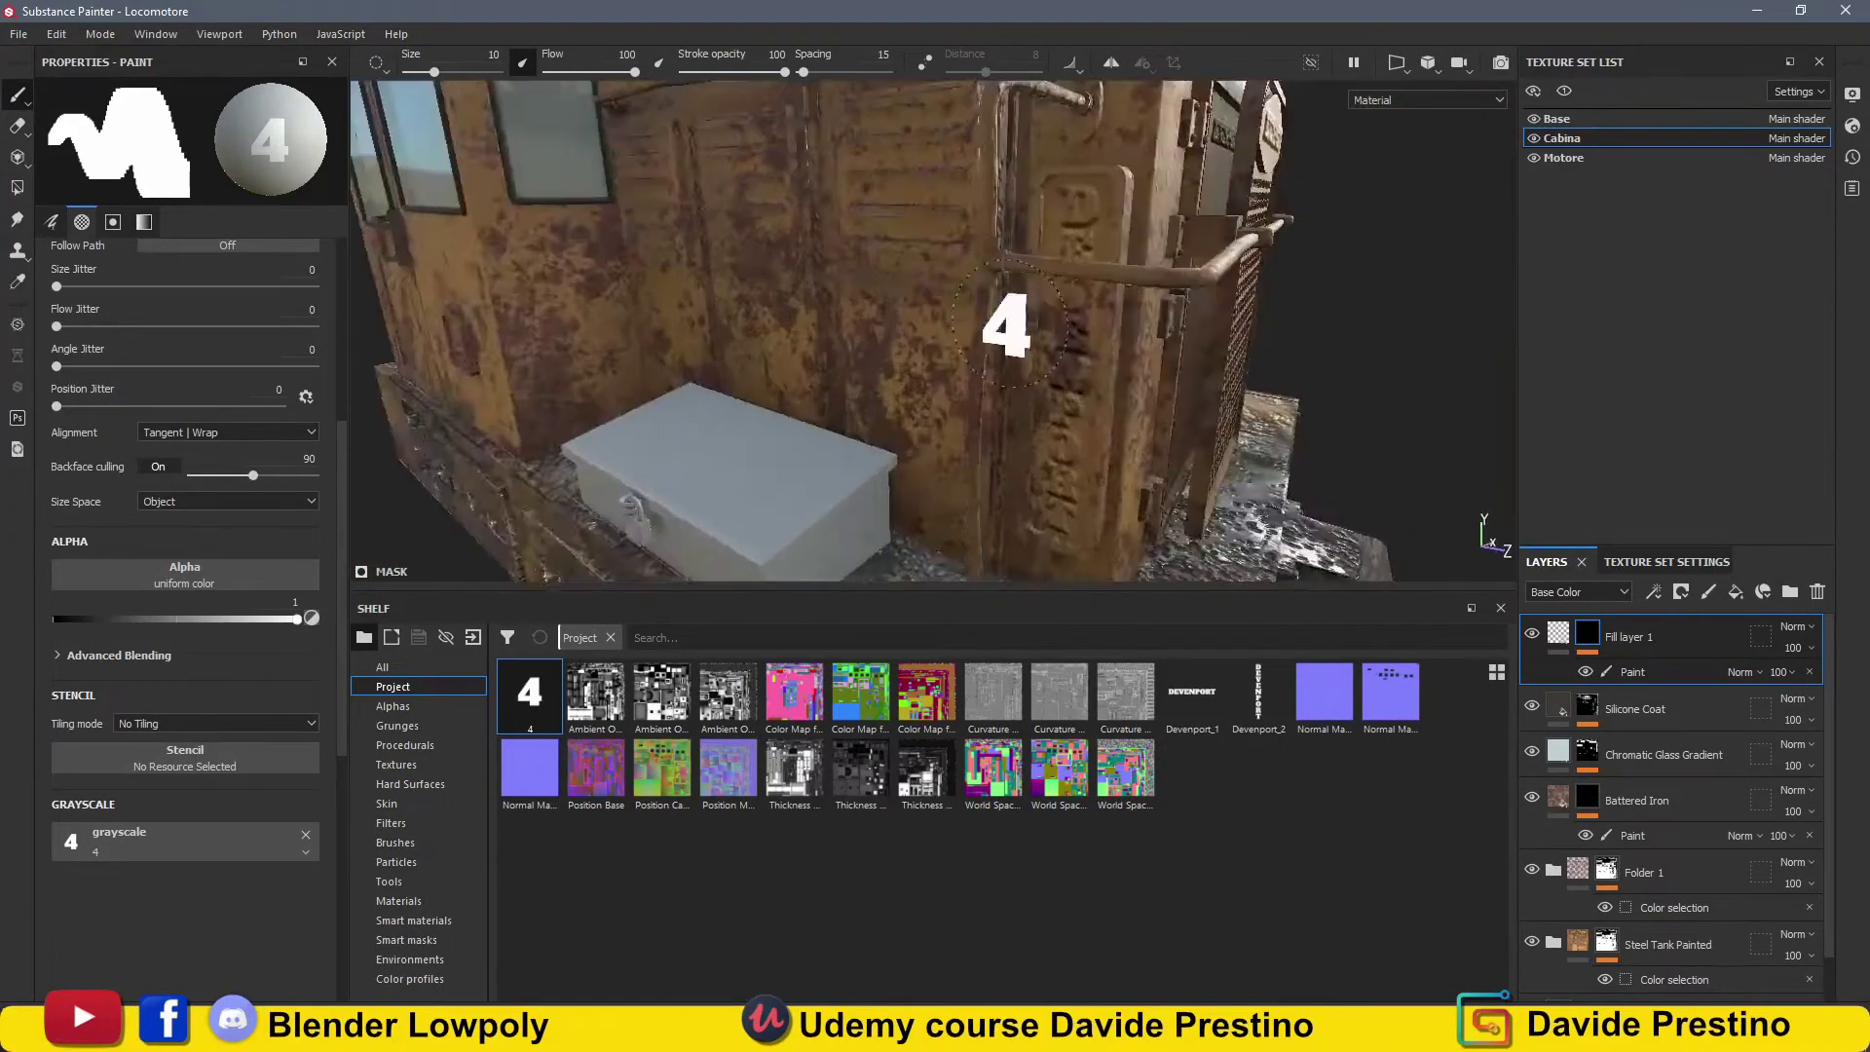
left_click_drag(1003, 313, 1266, 439, "alt")
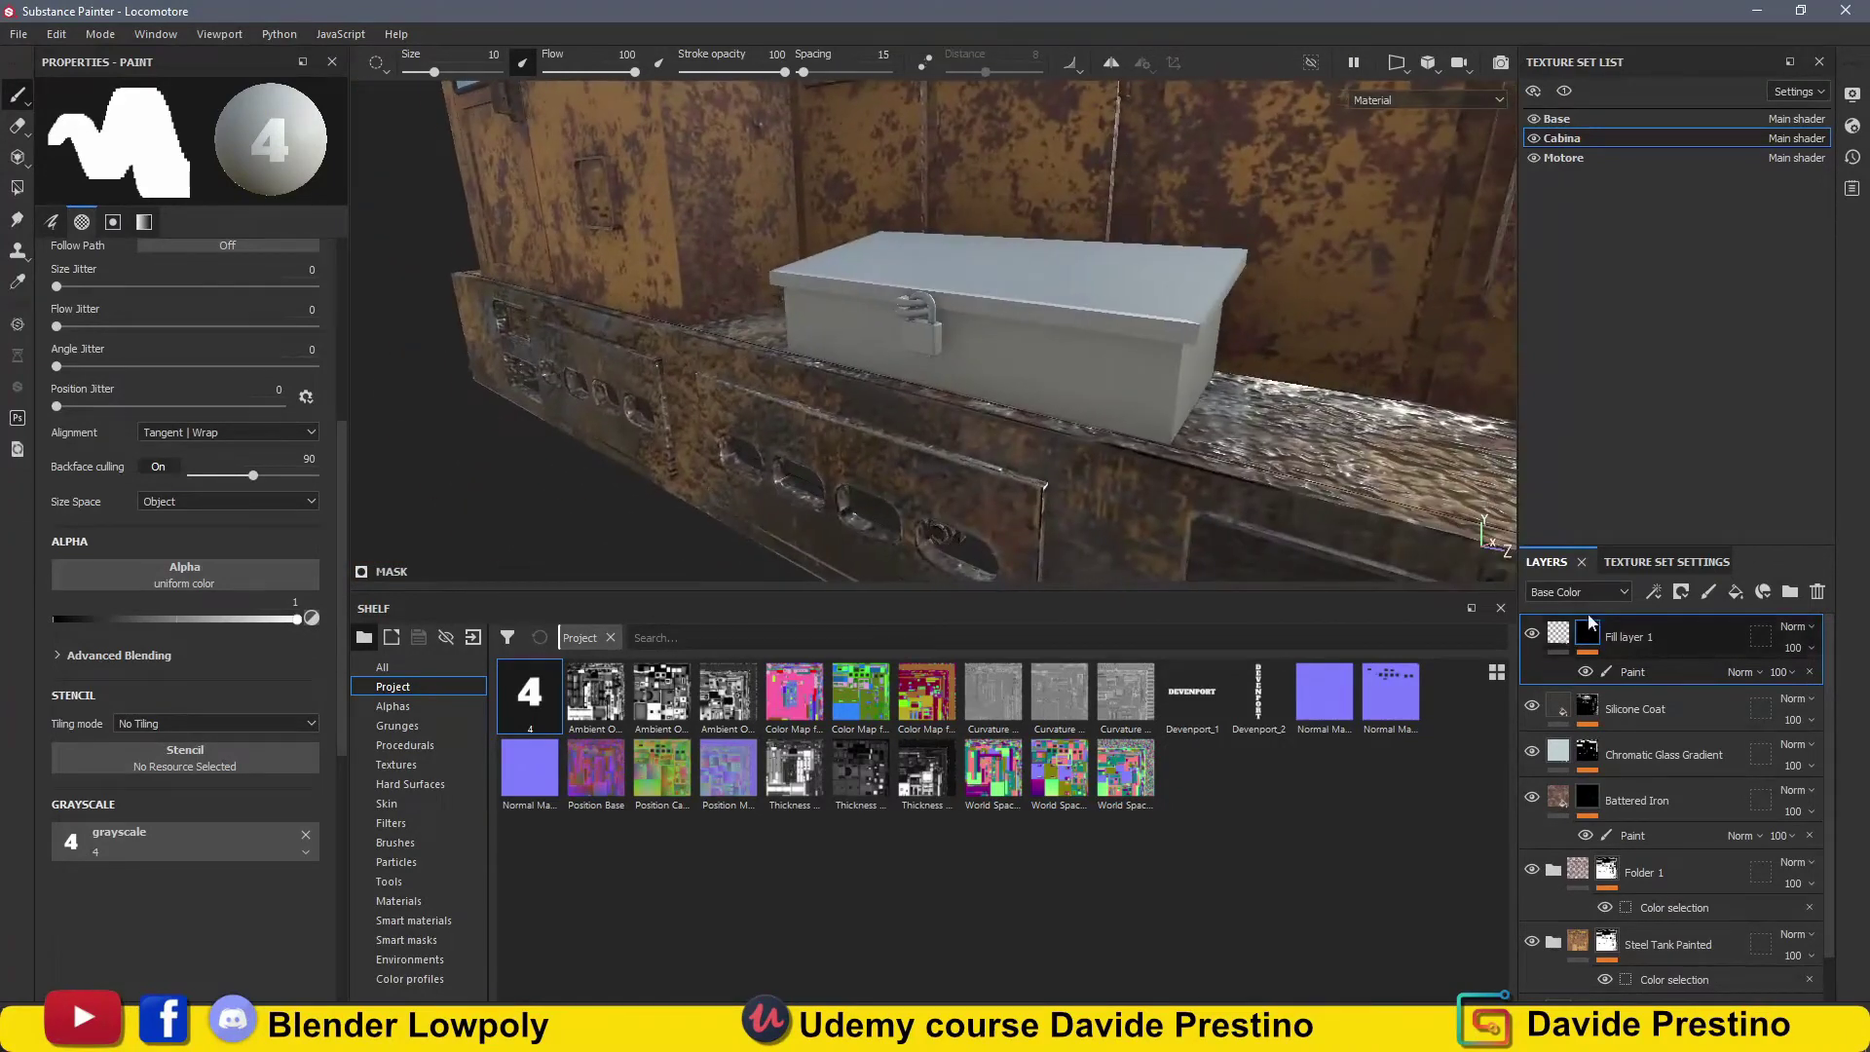
In the Base texture set, add a paint effect to Train Wood Dock's mask.
left_click(1555, 121)
right_click(1588, 643)
left_click(1634, 678)
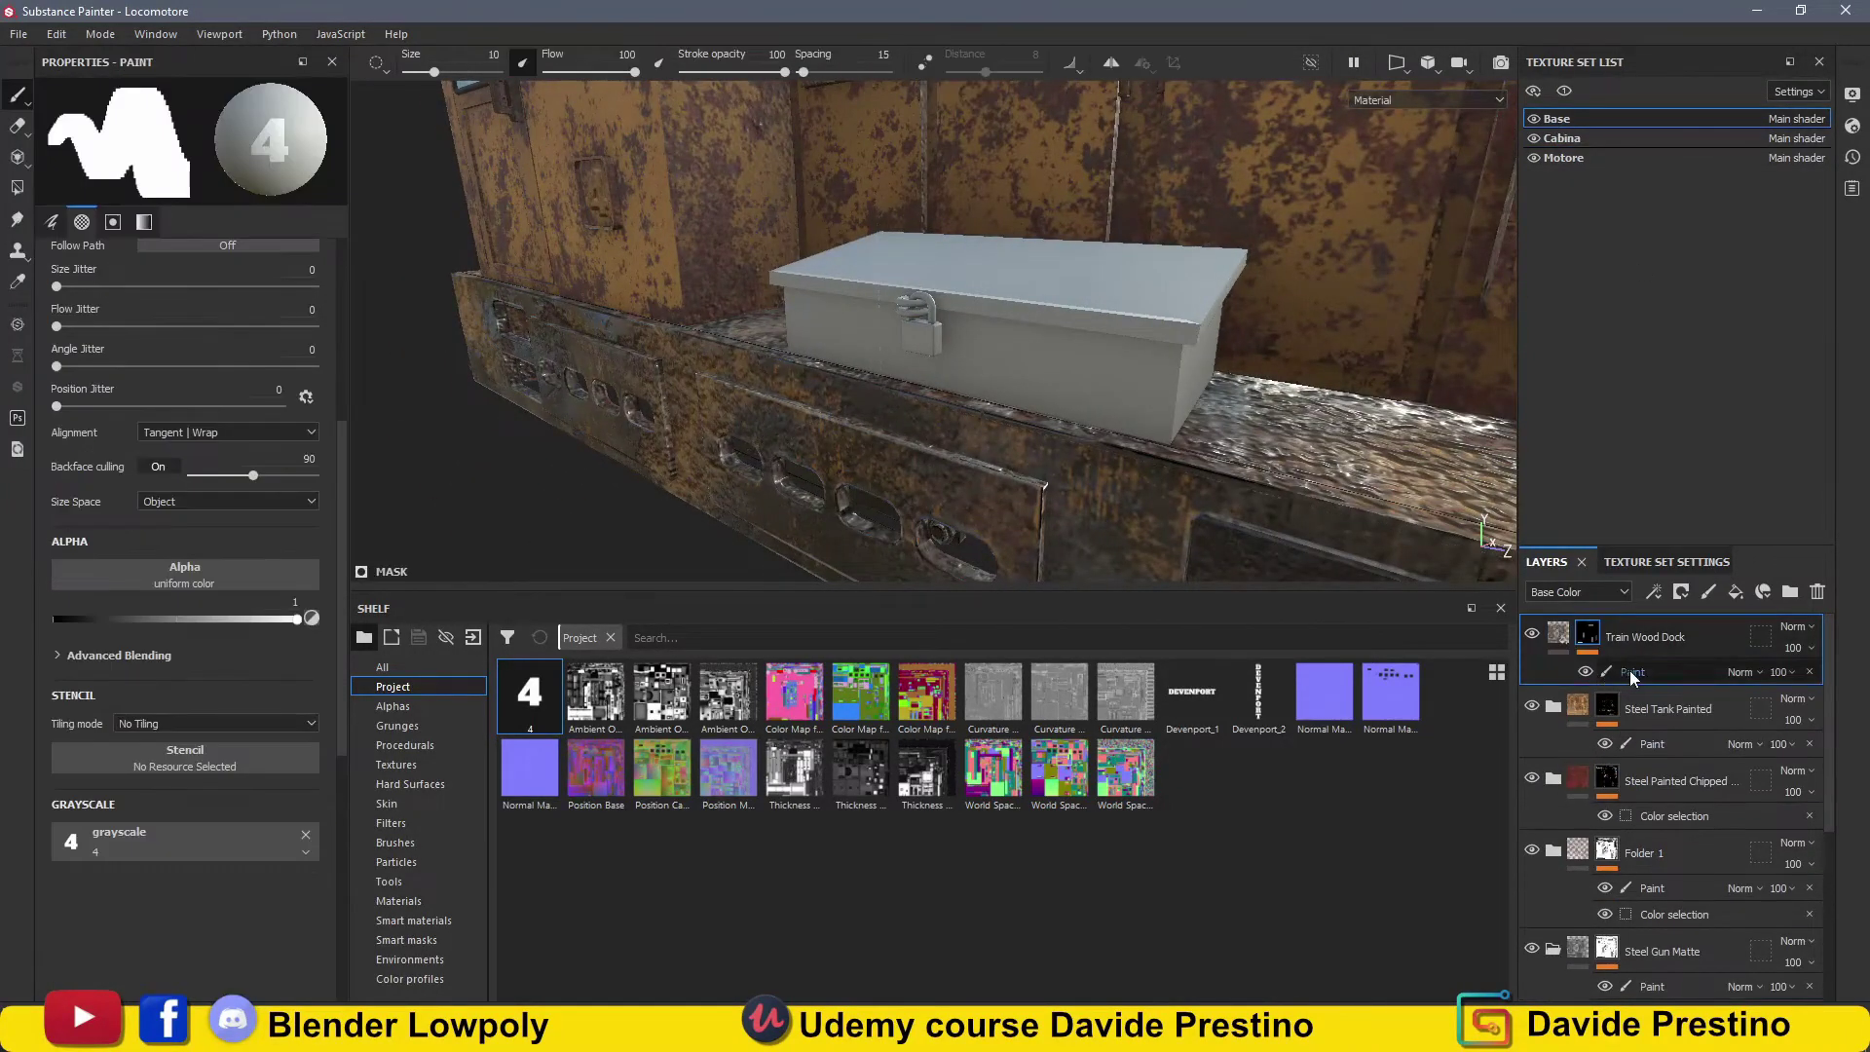
Add the padlock's ID colour to Steel Gun Matte's colour selection using polygon fill.
left_click(17, 188)
scroll(1654, 874, "down", 3)
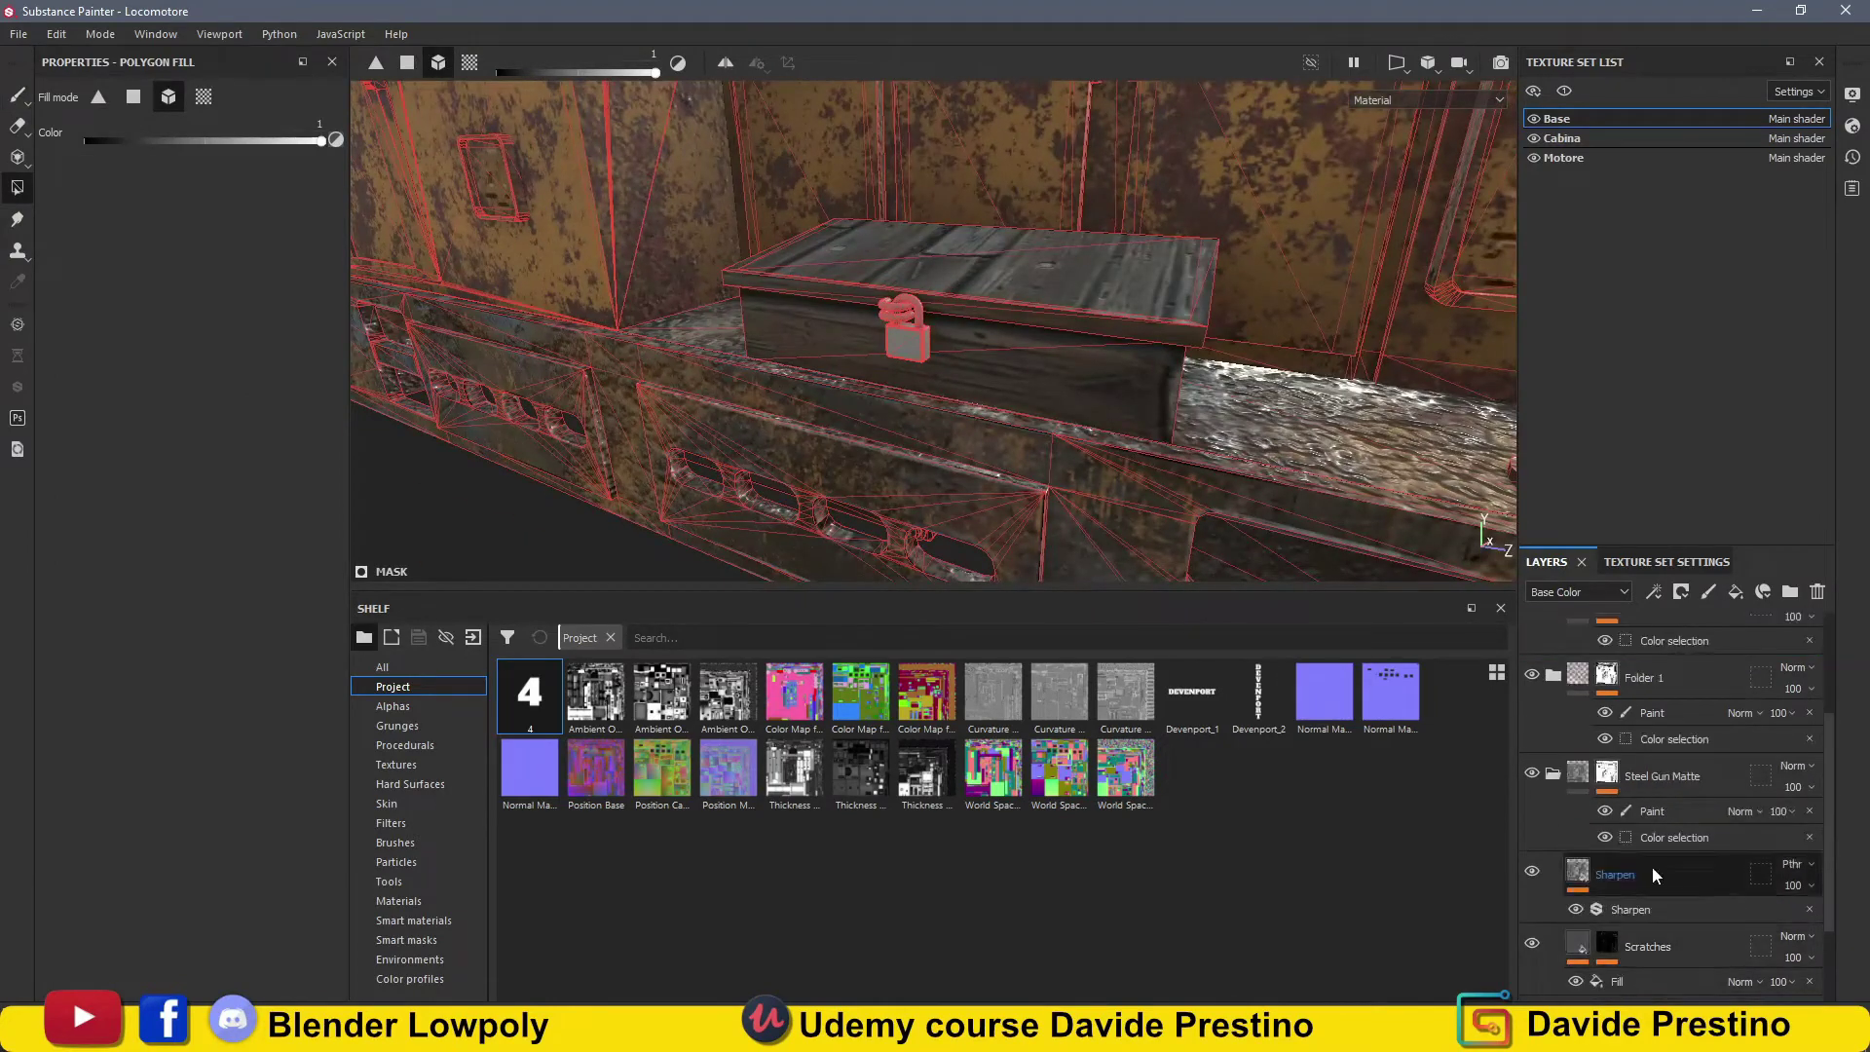
left_click(1674, 836)
scroll(608, 317, "up", 3)
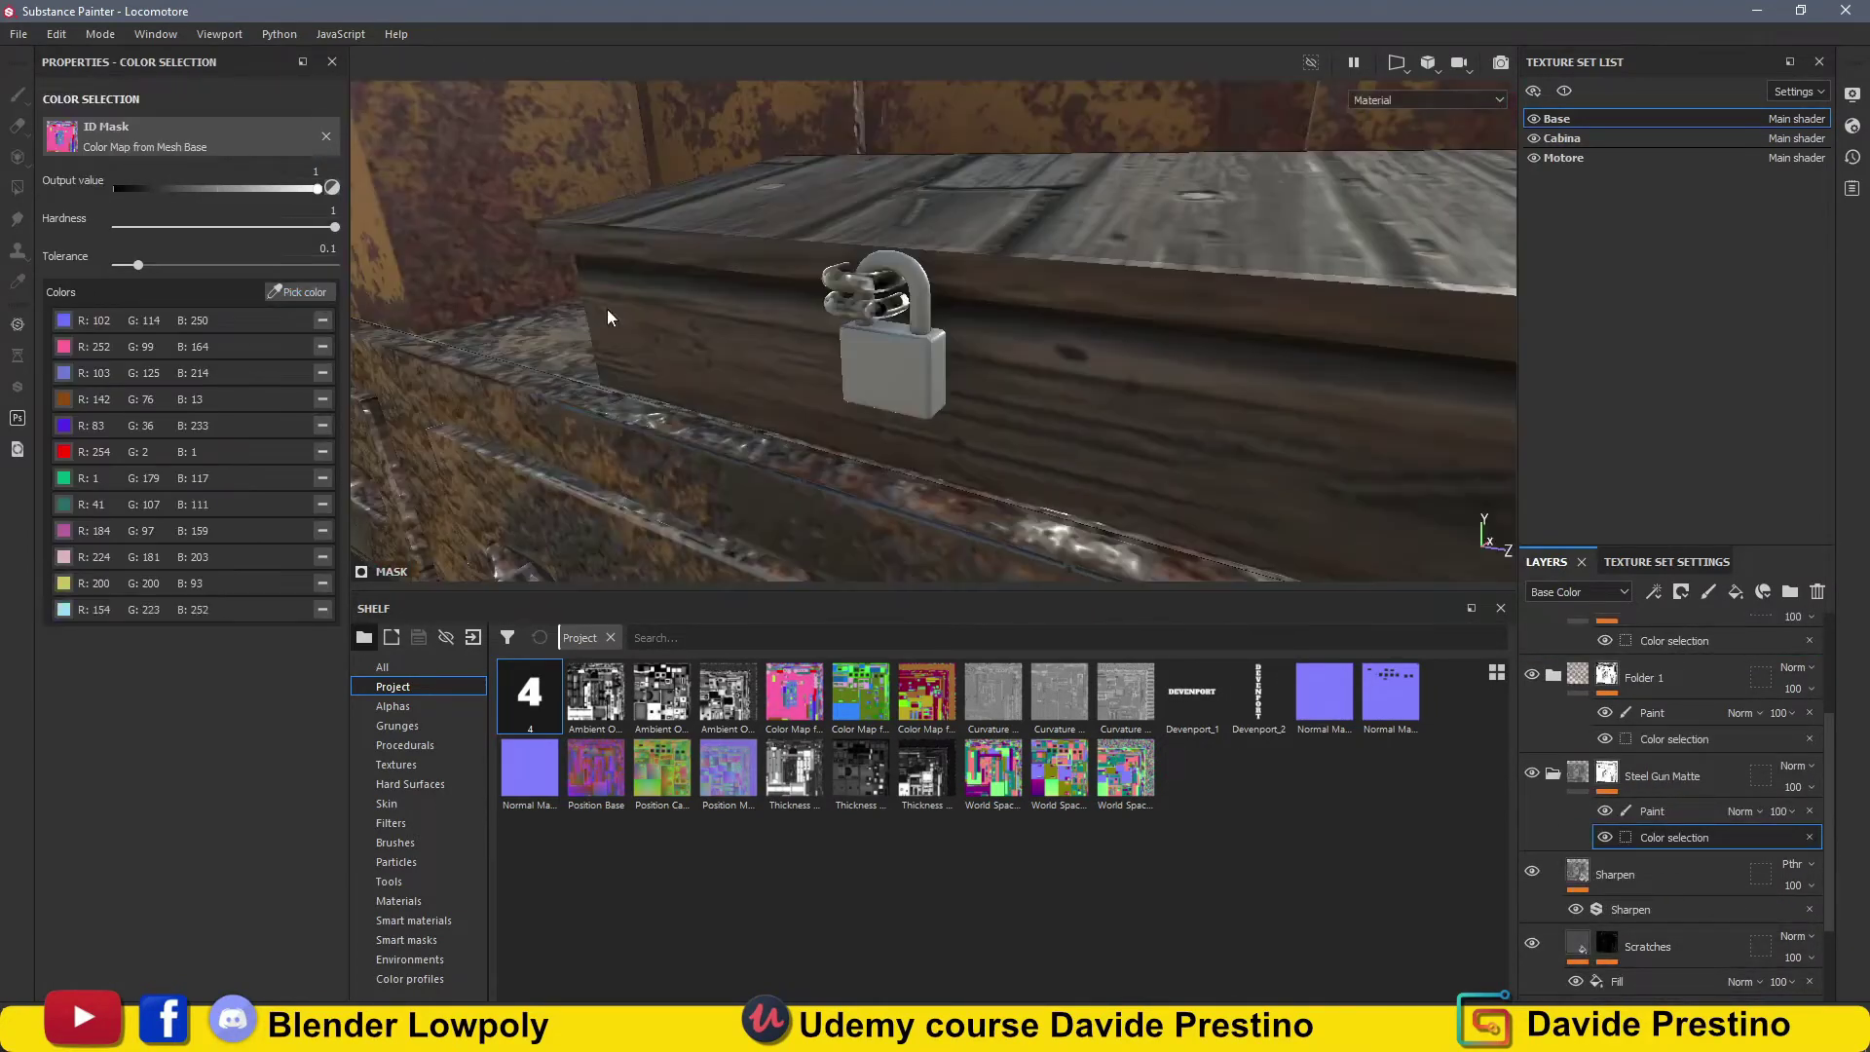
left_click(300, 291)
left_click(887, 371)
scroll(697, 446, "down", 5)
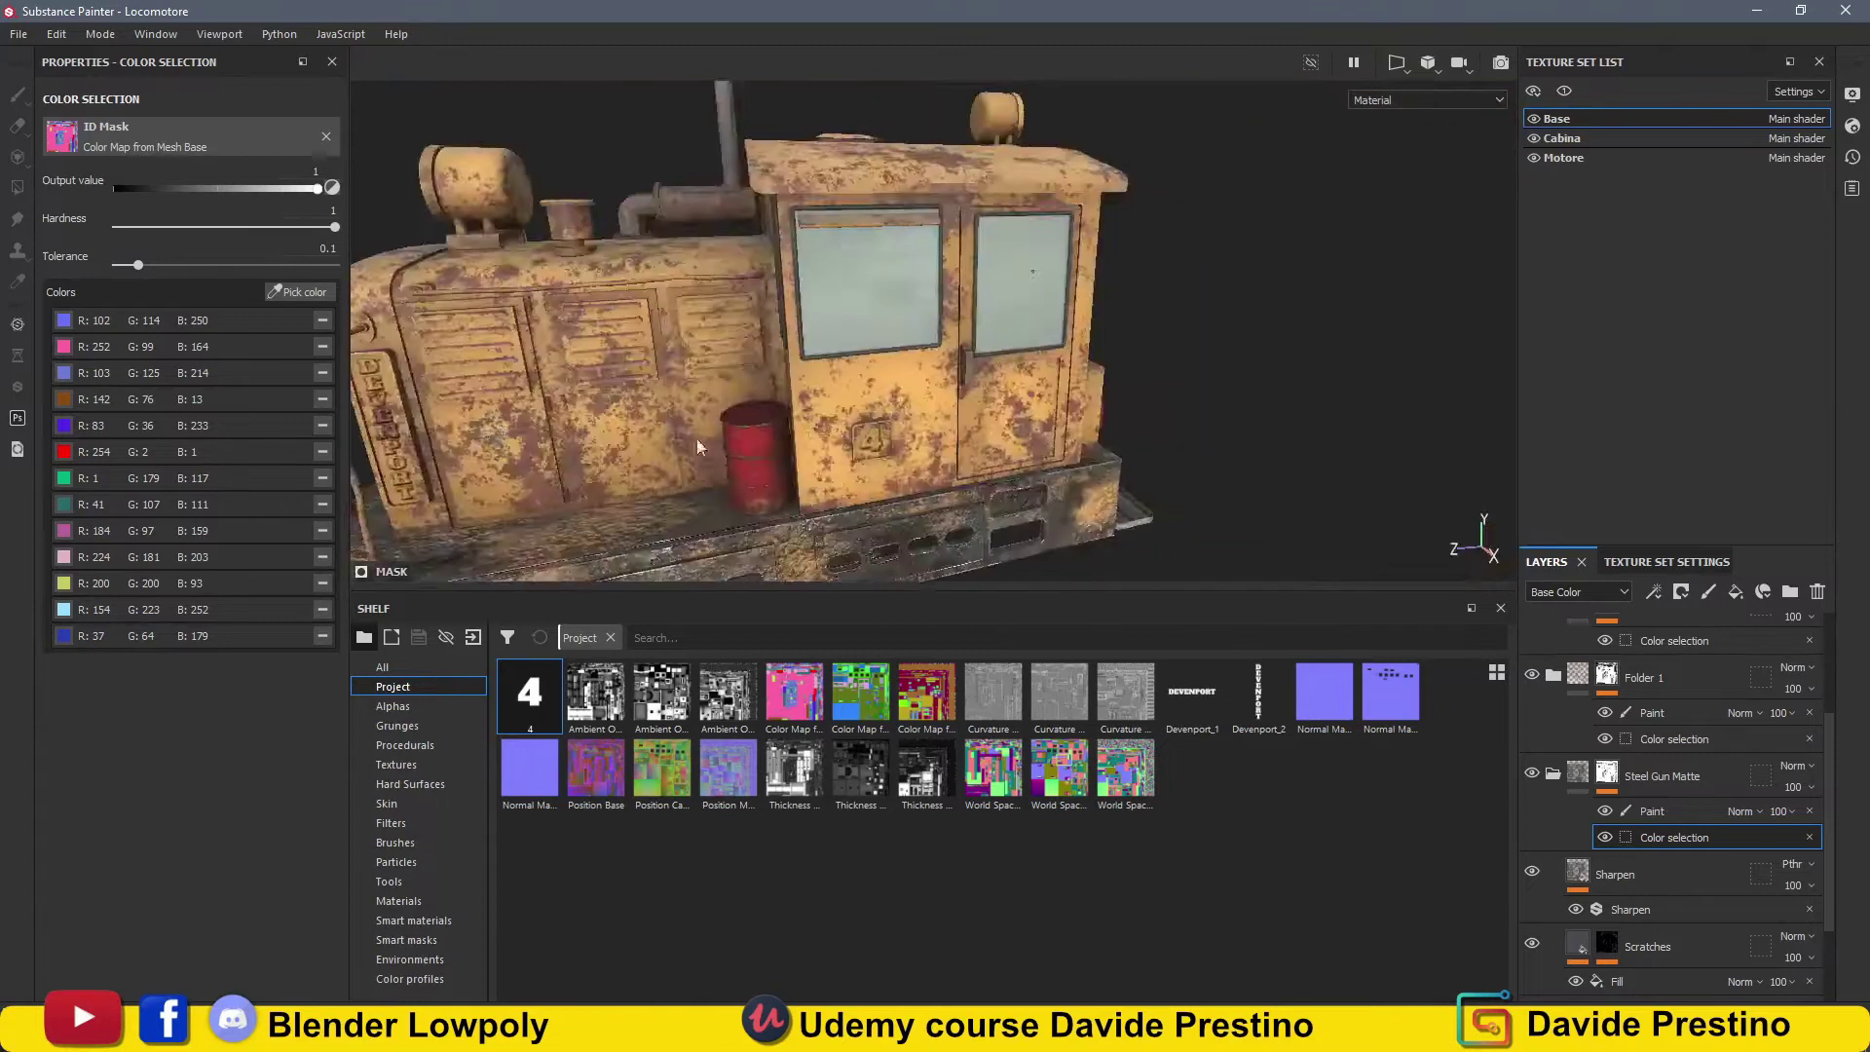
Orbit around the locomotive, then return to the Motore texture set.
mouse_move(698, 446)
left_mouse_down("alt")
mouse_move(1024, 203)
mouse_move(1077, 341)
mouse_move(1074, 278)
mouse_move(986, 585)
mouse_move(986, 810)
left_mouse_up("alt")
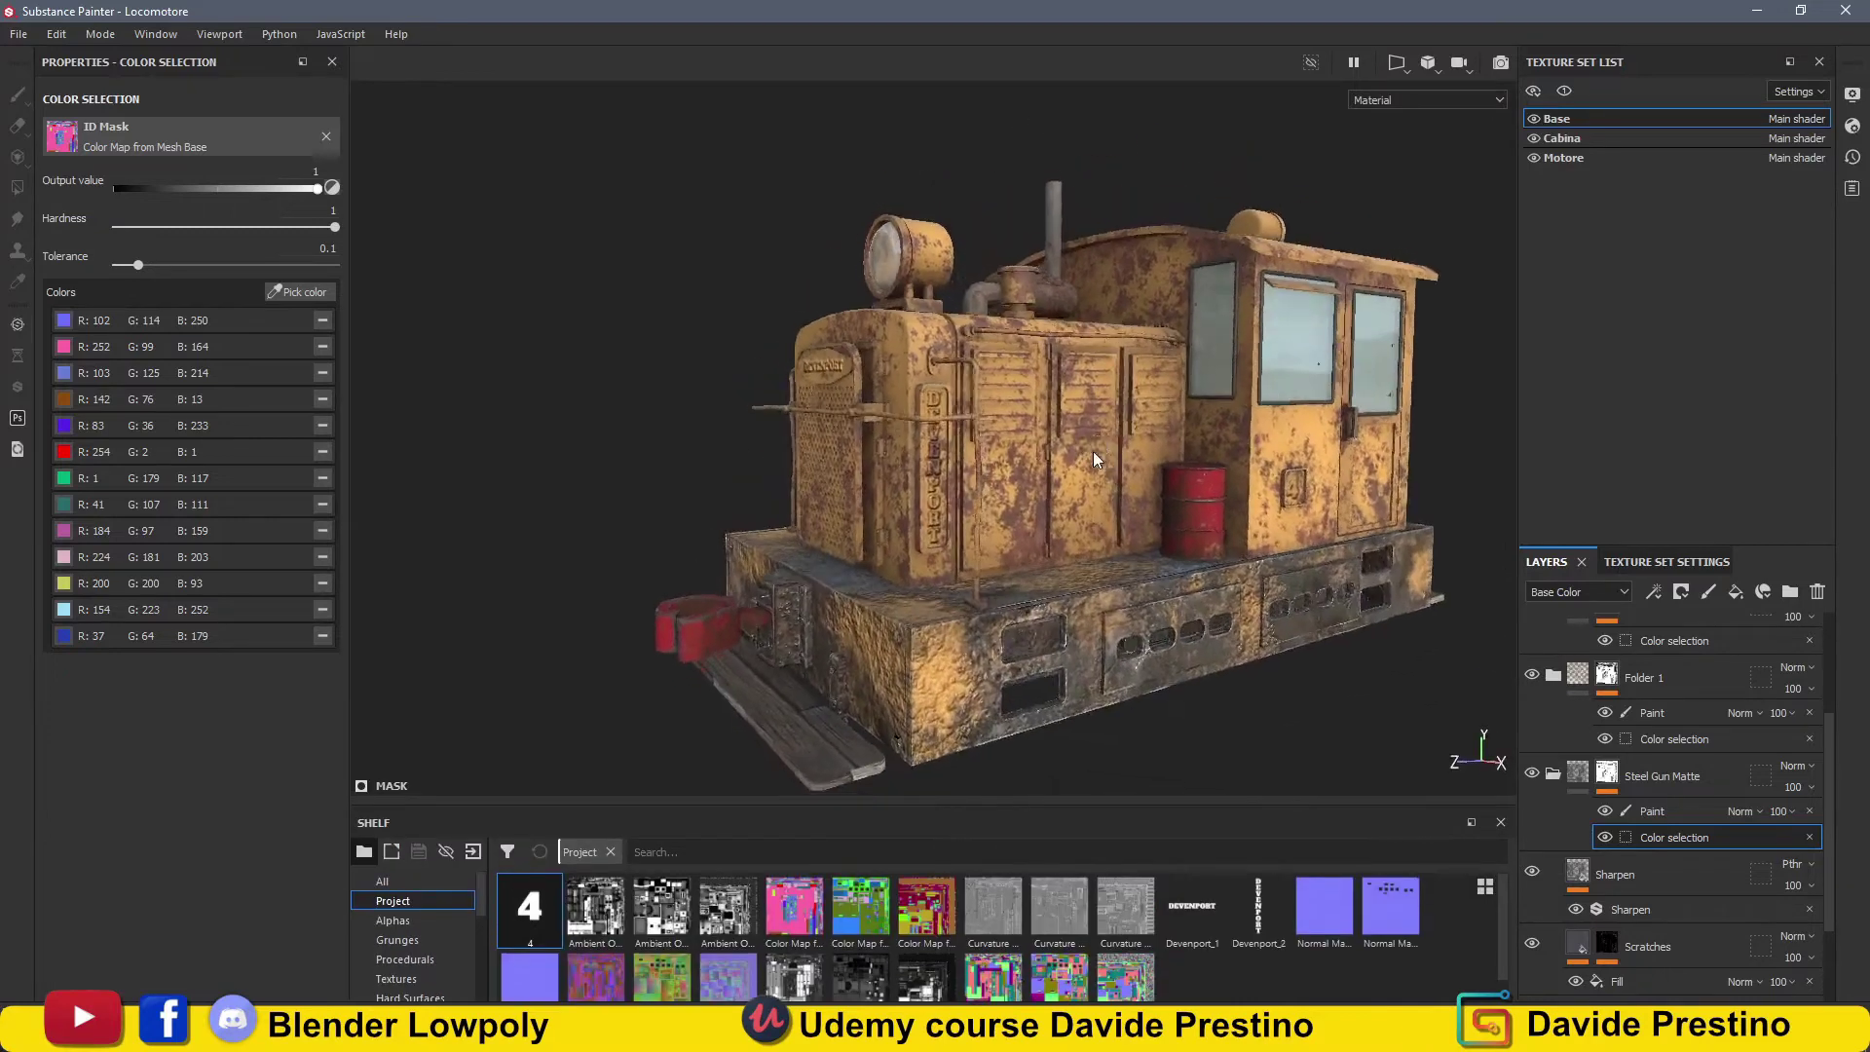
left_click_drag(1095, 459, 971, 467, "alt")
left_click_drag(971, 376, 1151, 246, "alt")
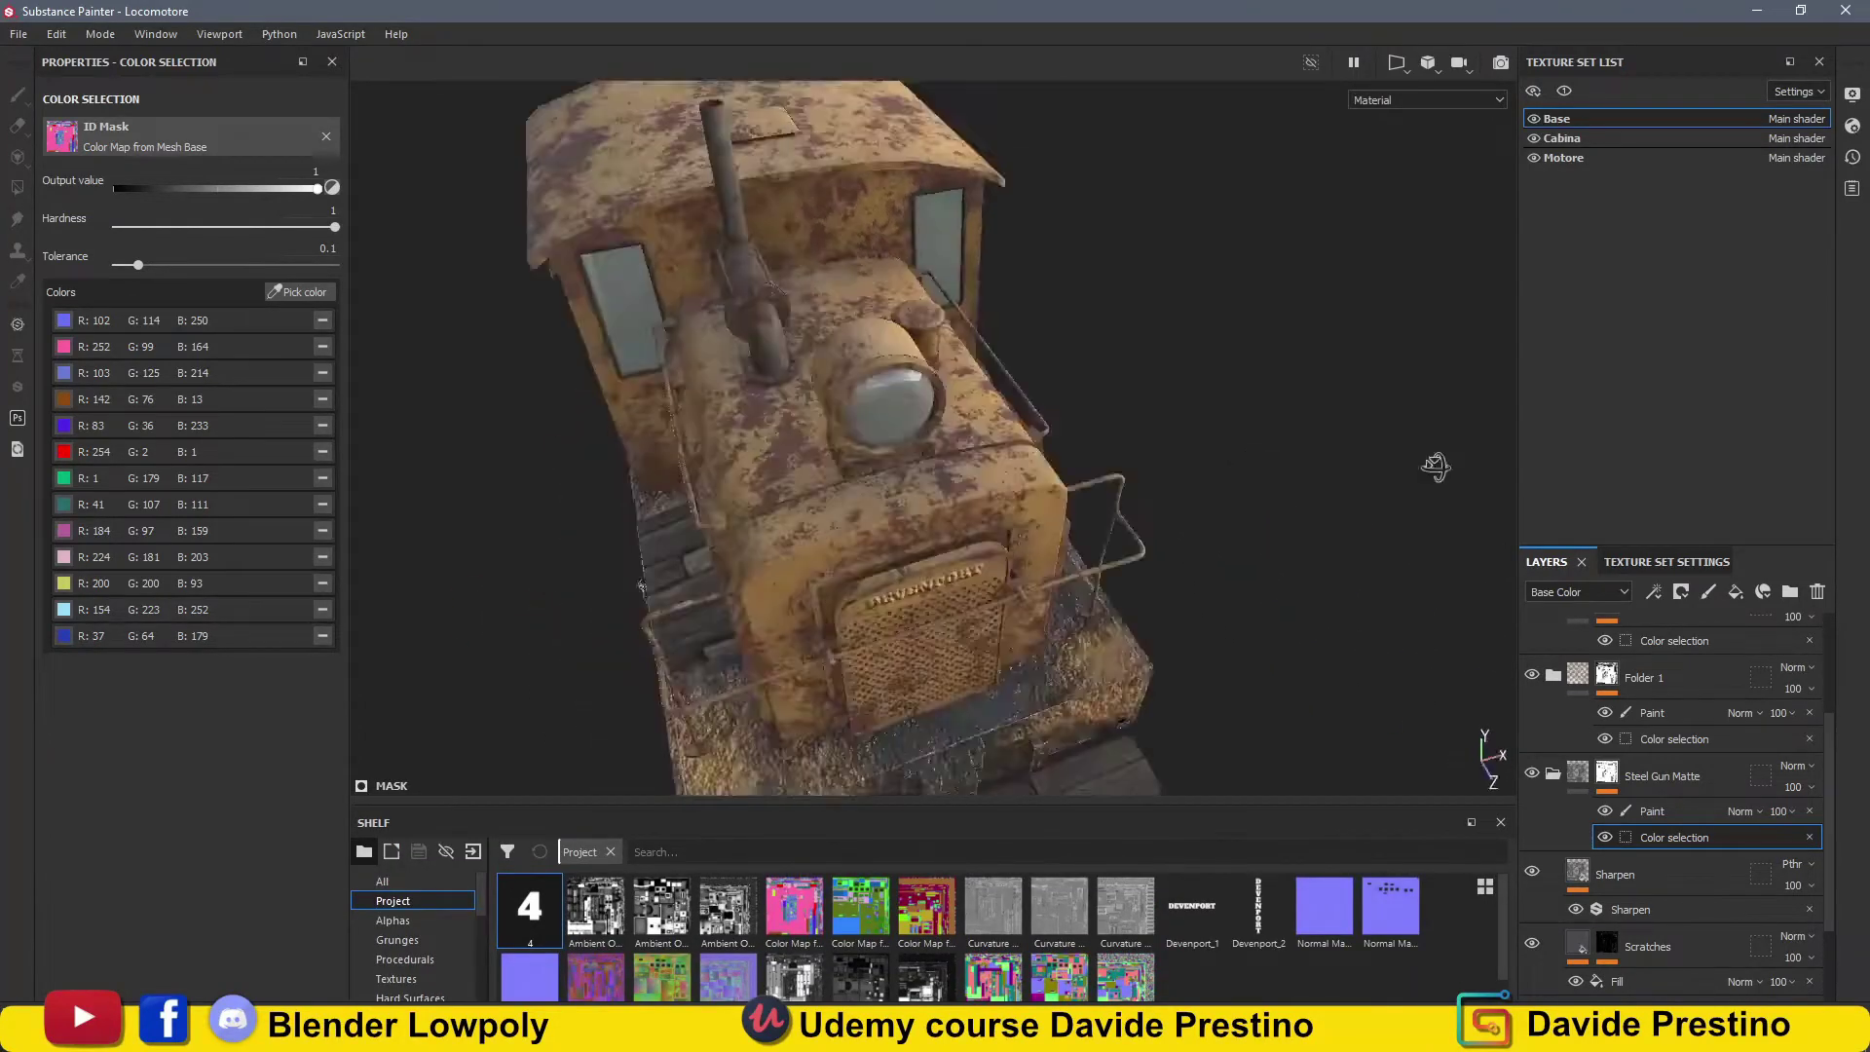
left_click(1563, 157)
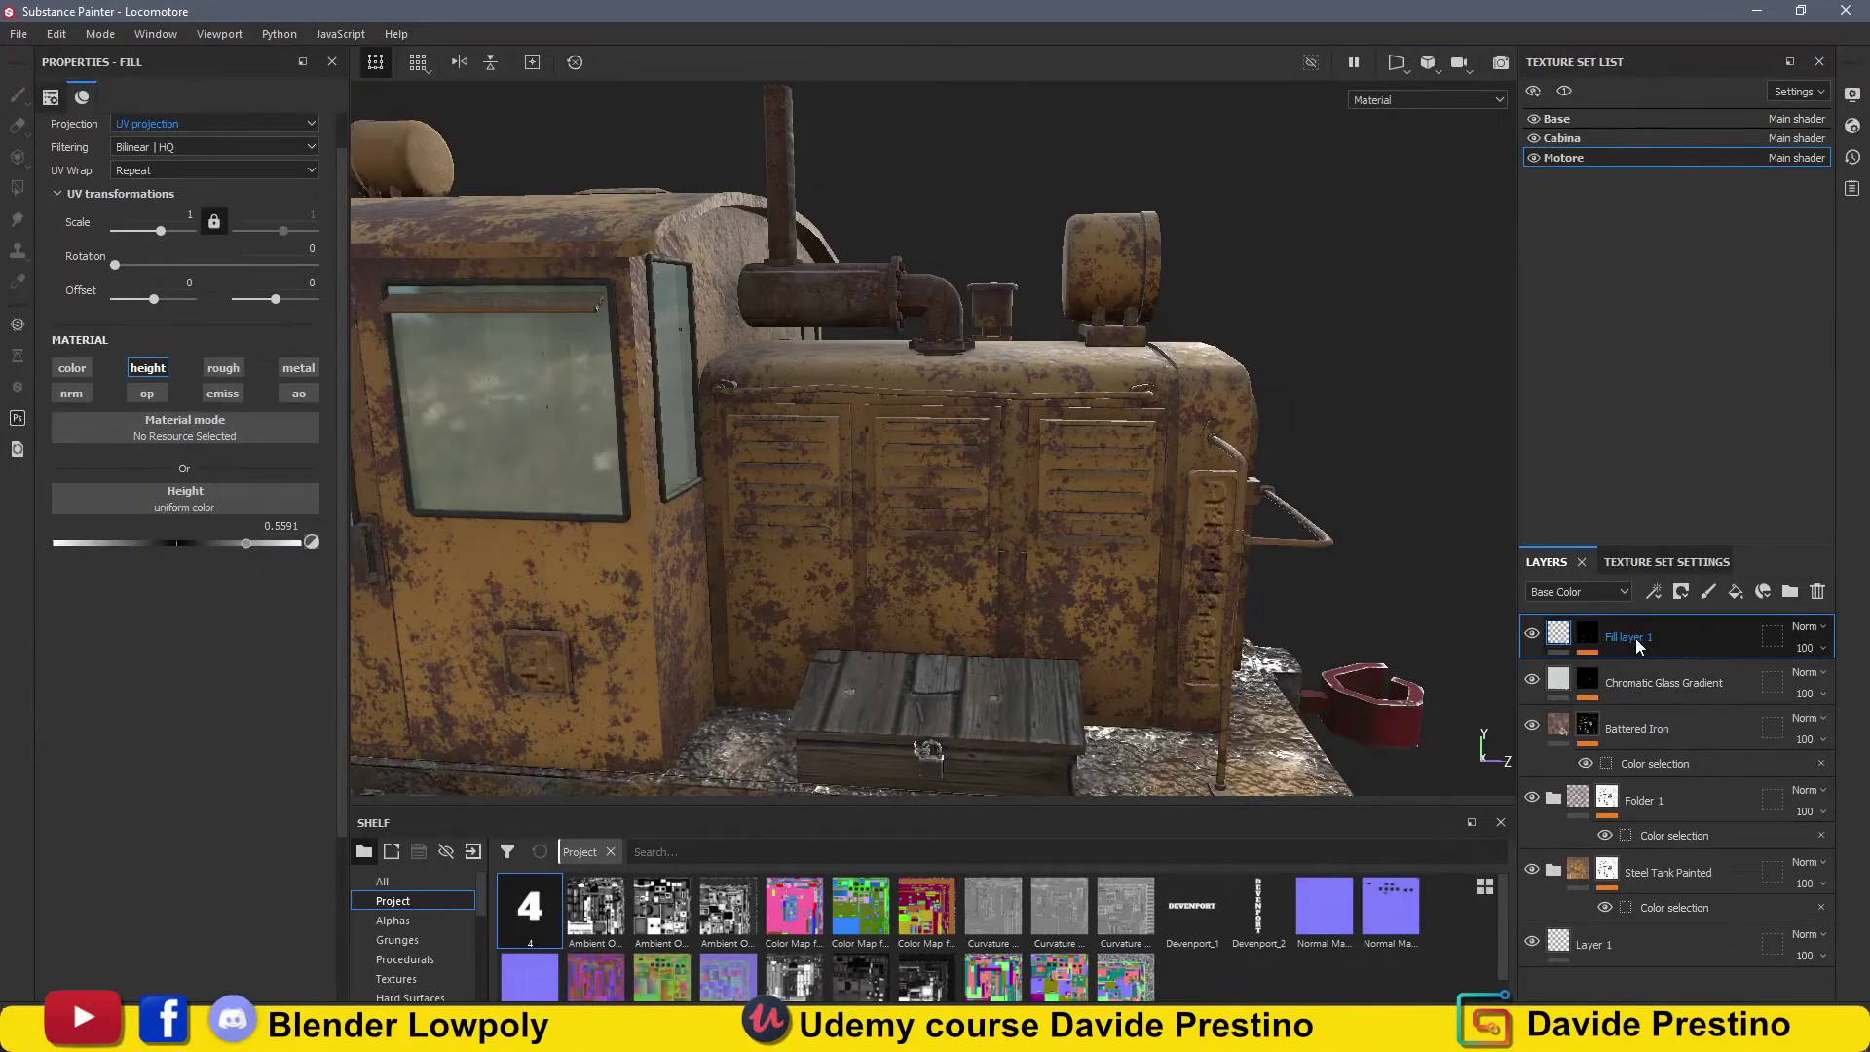
Add a Multiply Dirty fill layer with only colour and roughness, roughness about 0.69.
left_click(1736, 591)
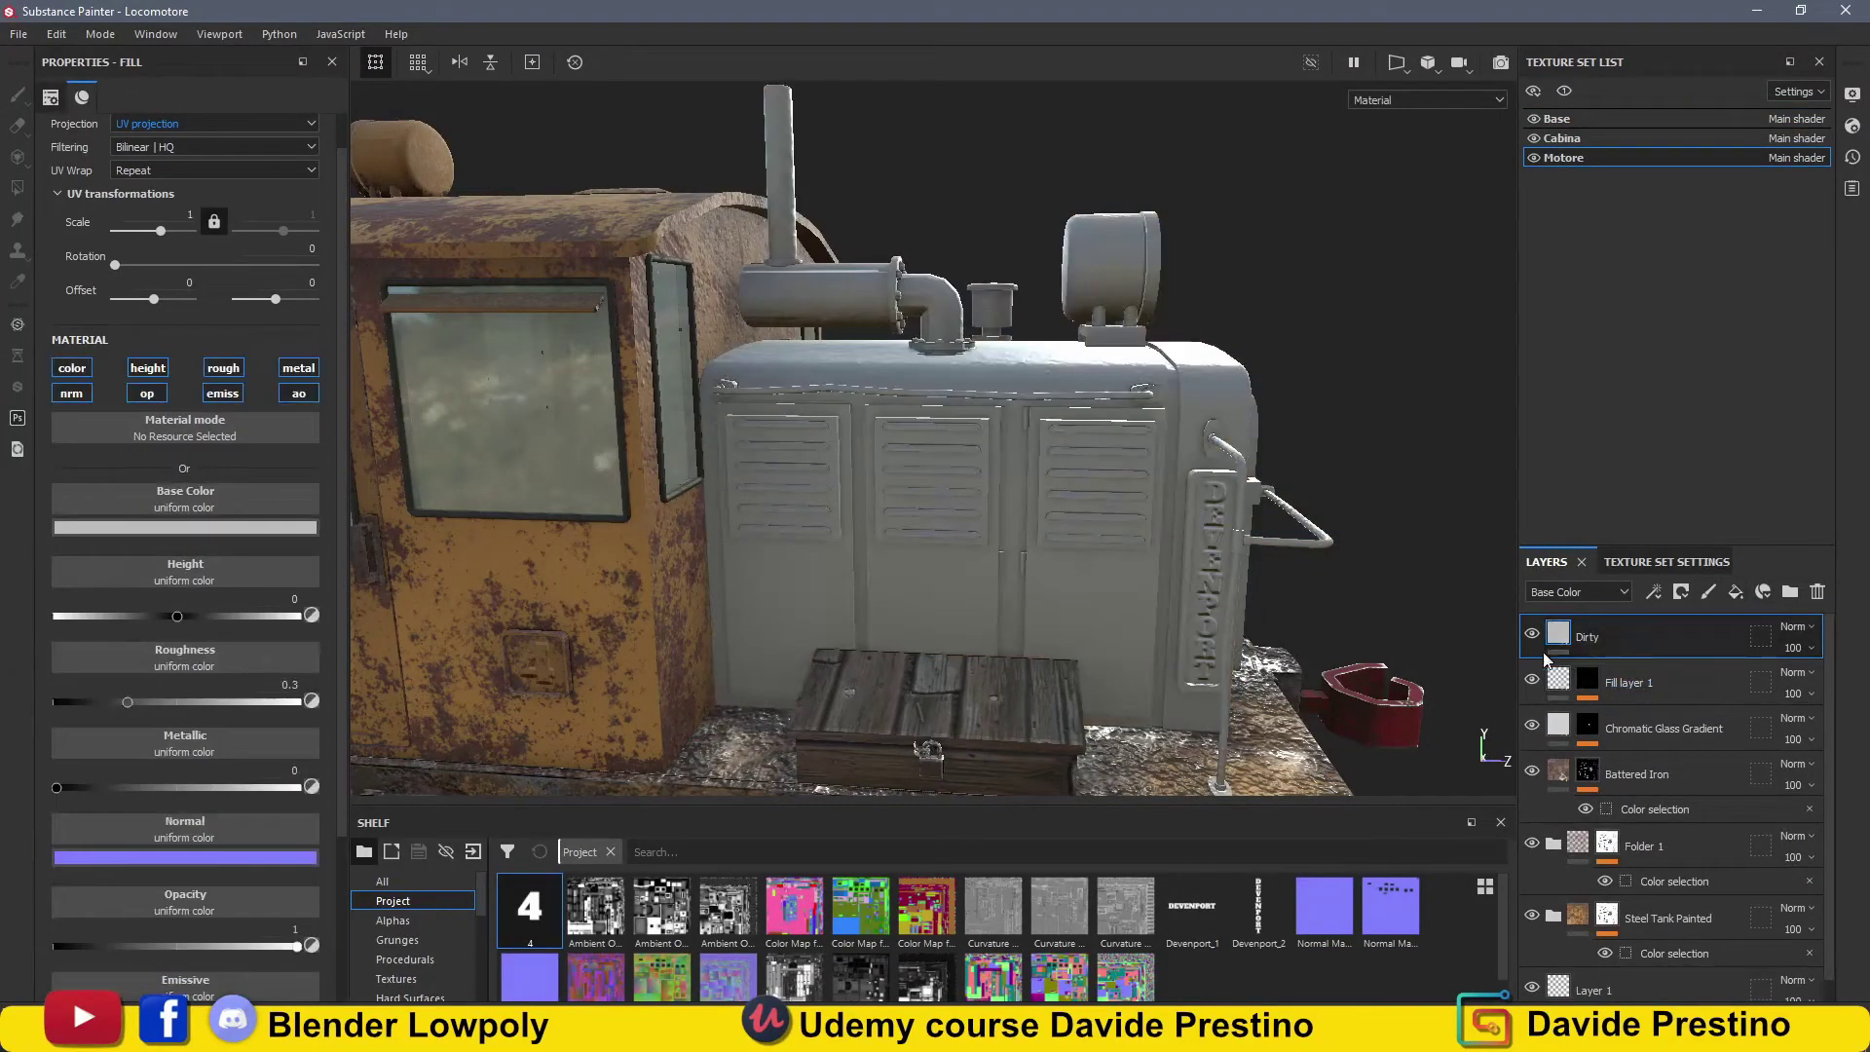
left_click(1797, 626)
left_click(1792, 97)
left_click(147, 367)
left_click(71, 392)
left_click(298, 367)
left_click_drag(126, 616, 224, 615)
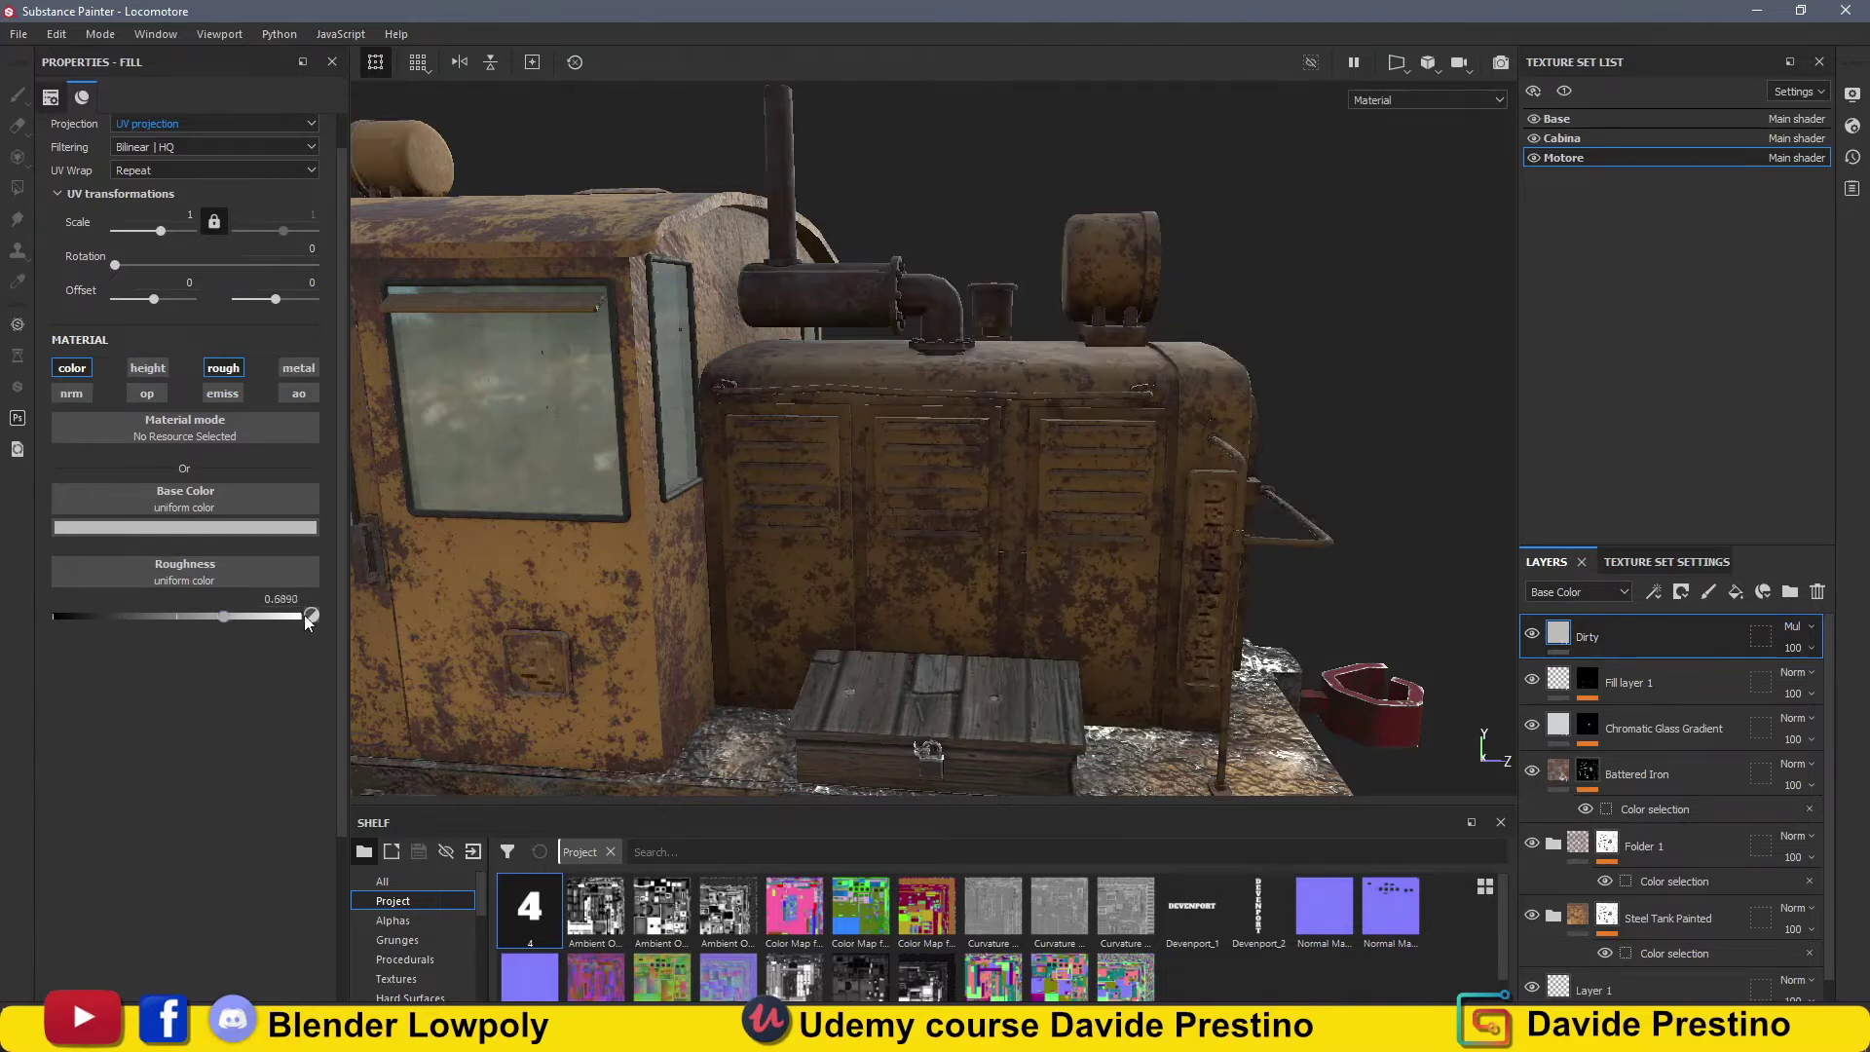
Give the Dirty layer a black mask and apply a smart mask to it.
right_click(1719, 629)
left_click(1695, 646)
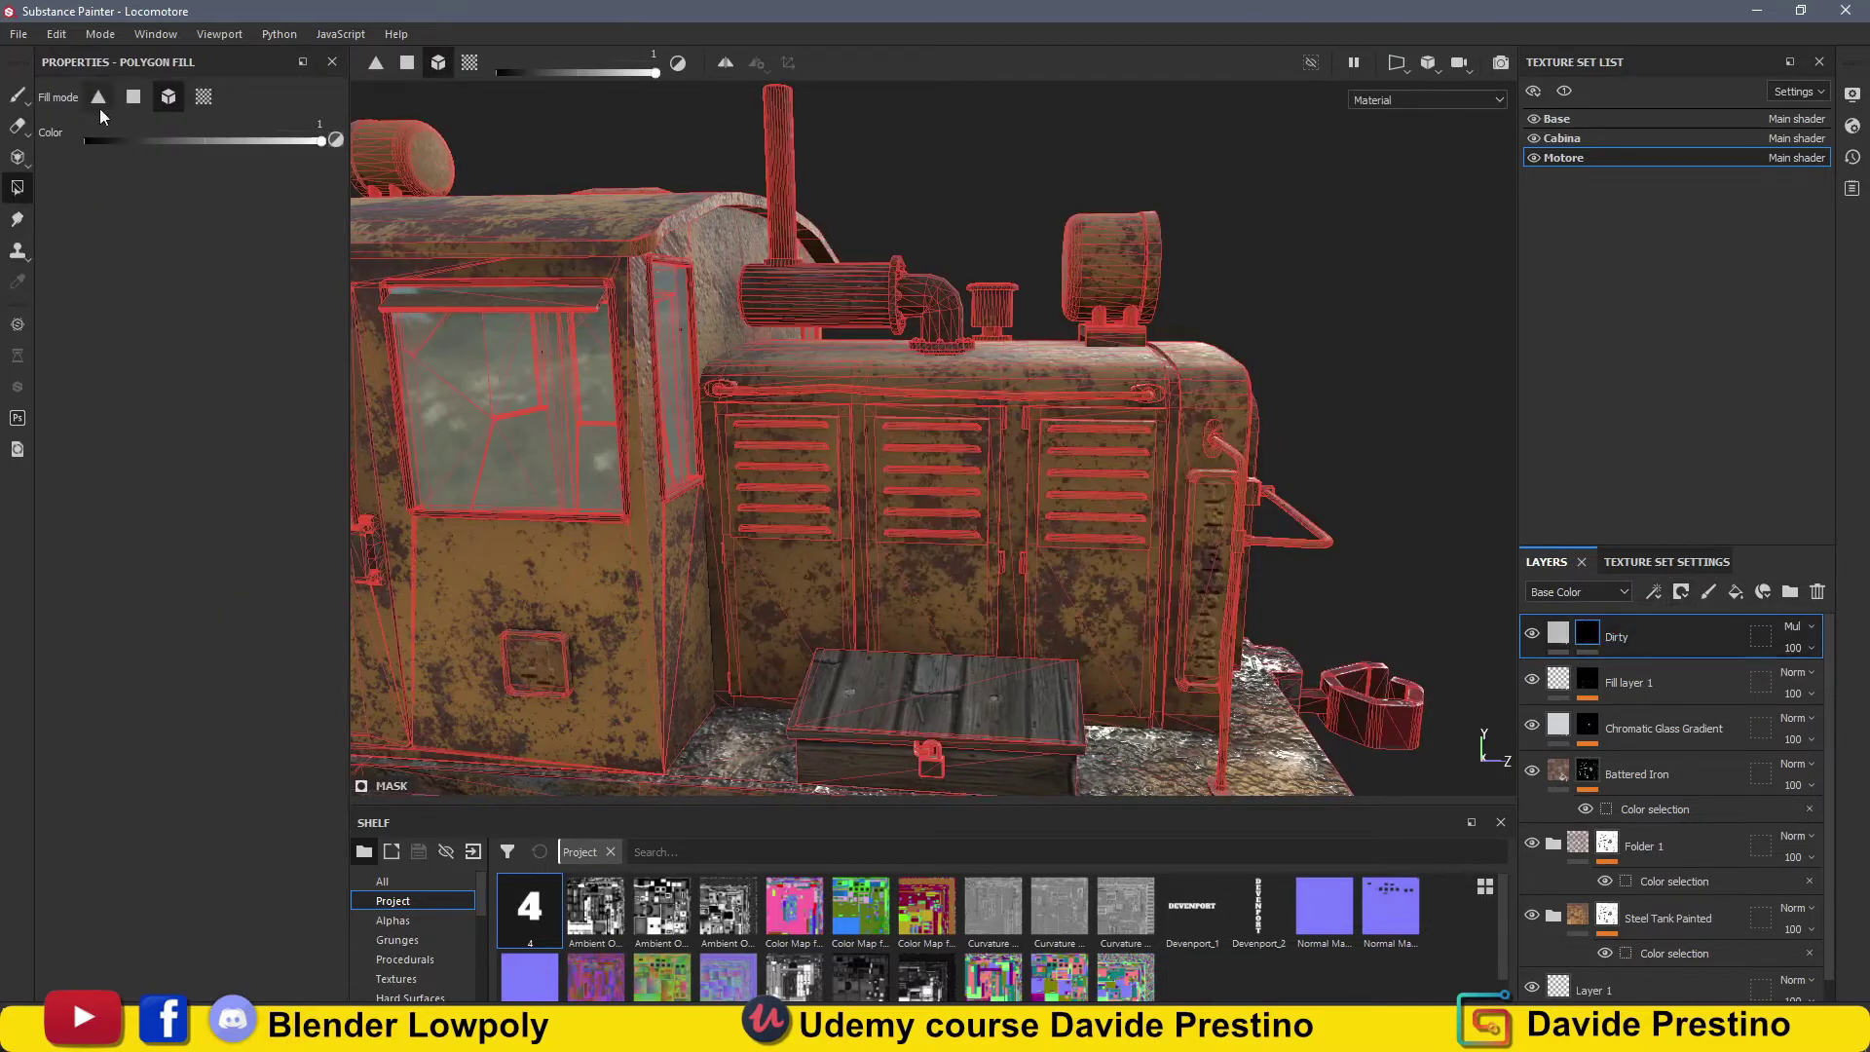
key("p")
left_click_drag(926, 429, 1071, 433, "alt")
left_click_drag(451, 818, 451, 721)
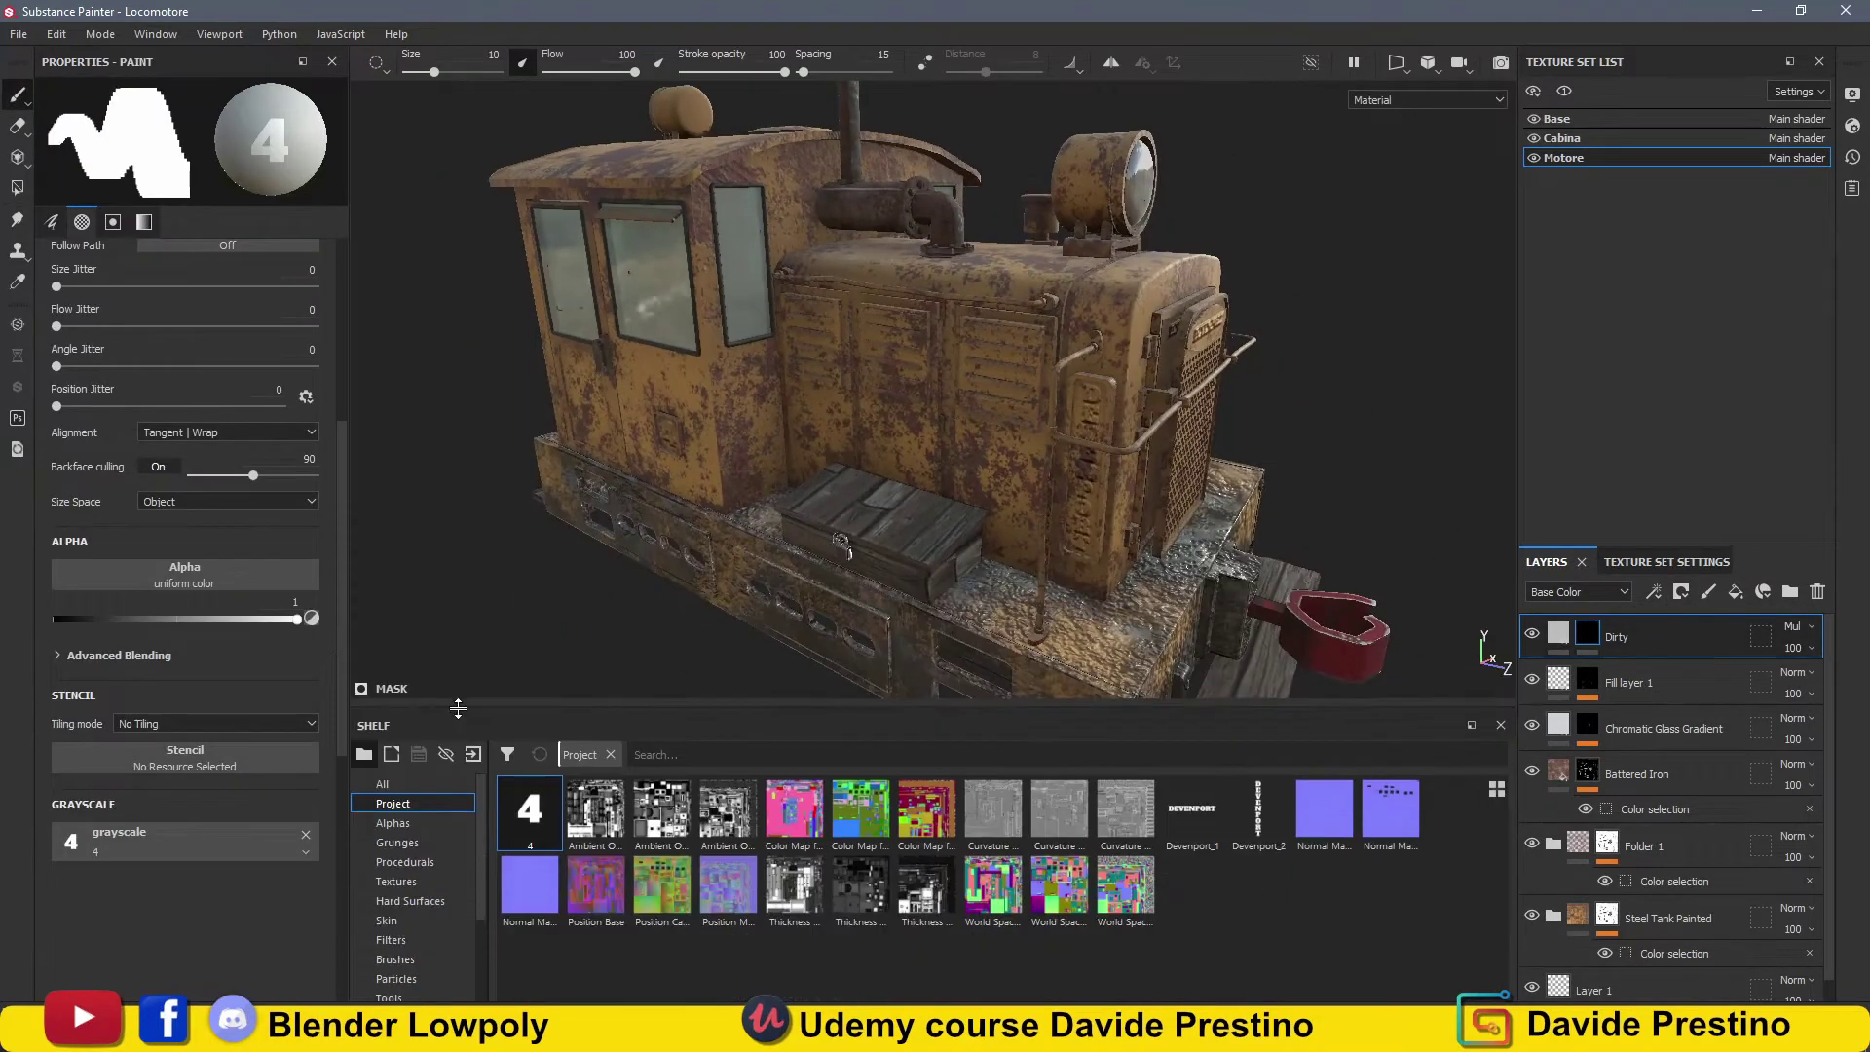
scroll(409, 876, "down", 3)
left_click(407, 940)
left_click_drag(1587, 642, 1588, 635)
left_click_drag(876, 389, 1266, 390, "alt")
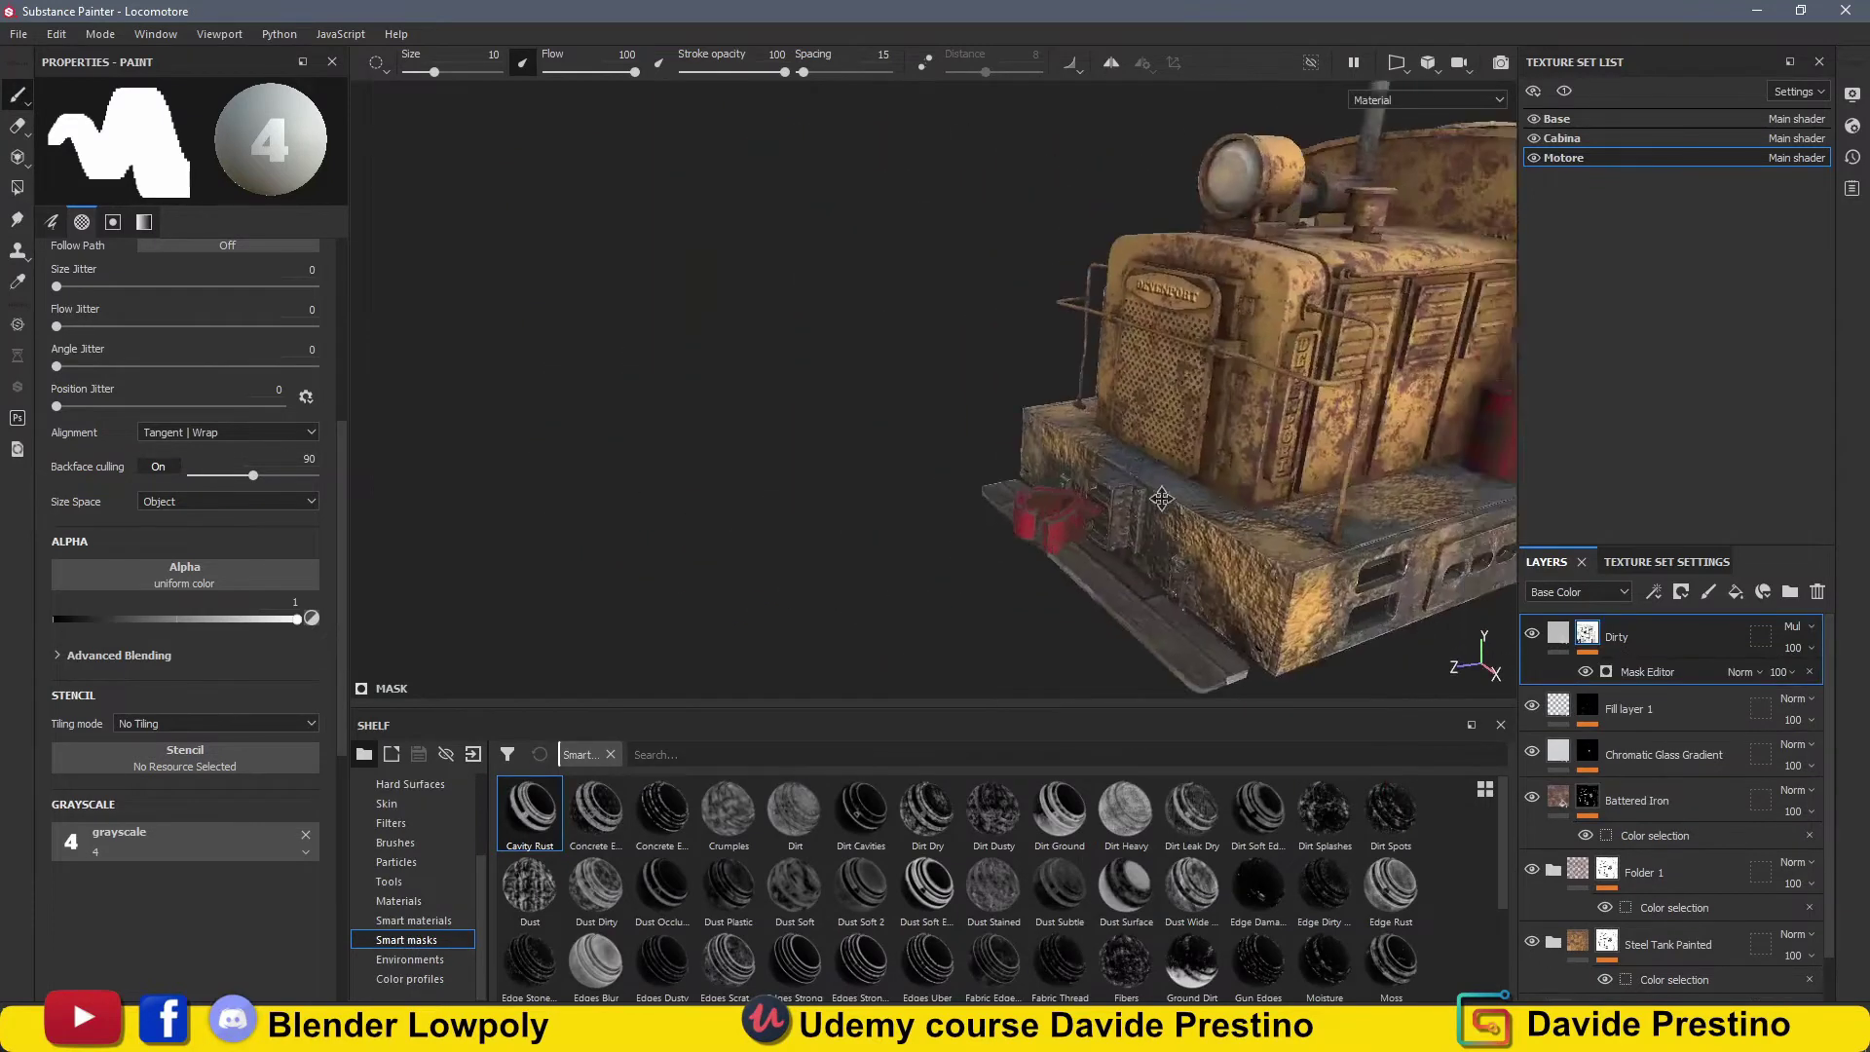
Duplicate Dirty twice, masking the copies with Concrete and Dust Occlusion smart masks.
key("ctrl+d")
left_click_drag(596, 809, 1616, 638)
key("ctrl+d")
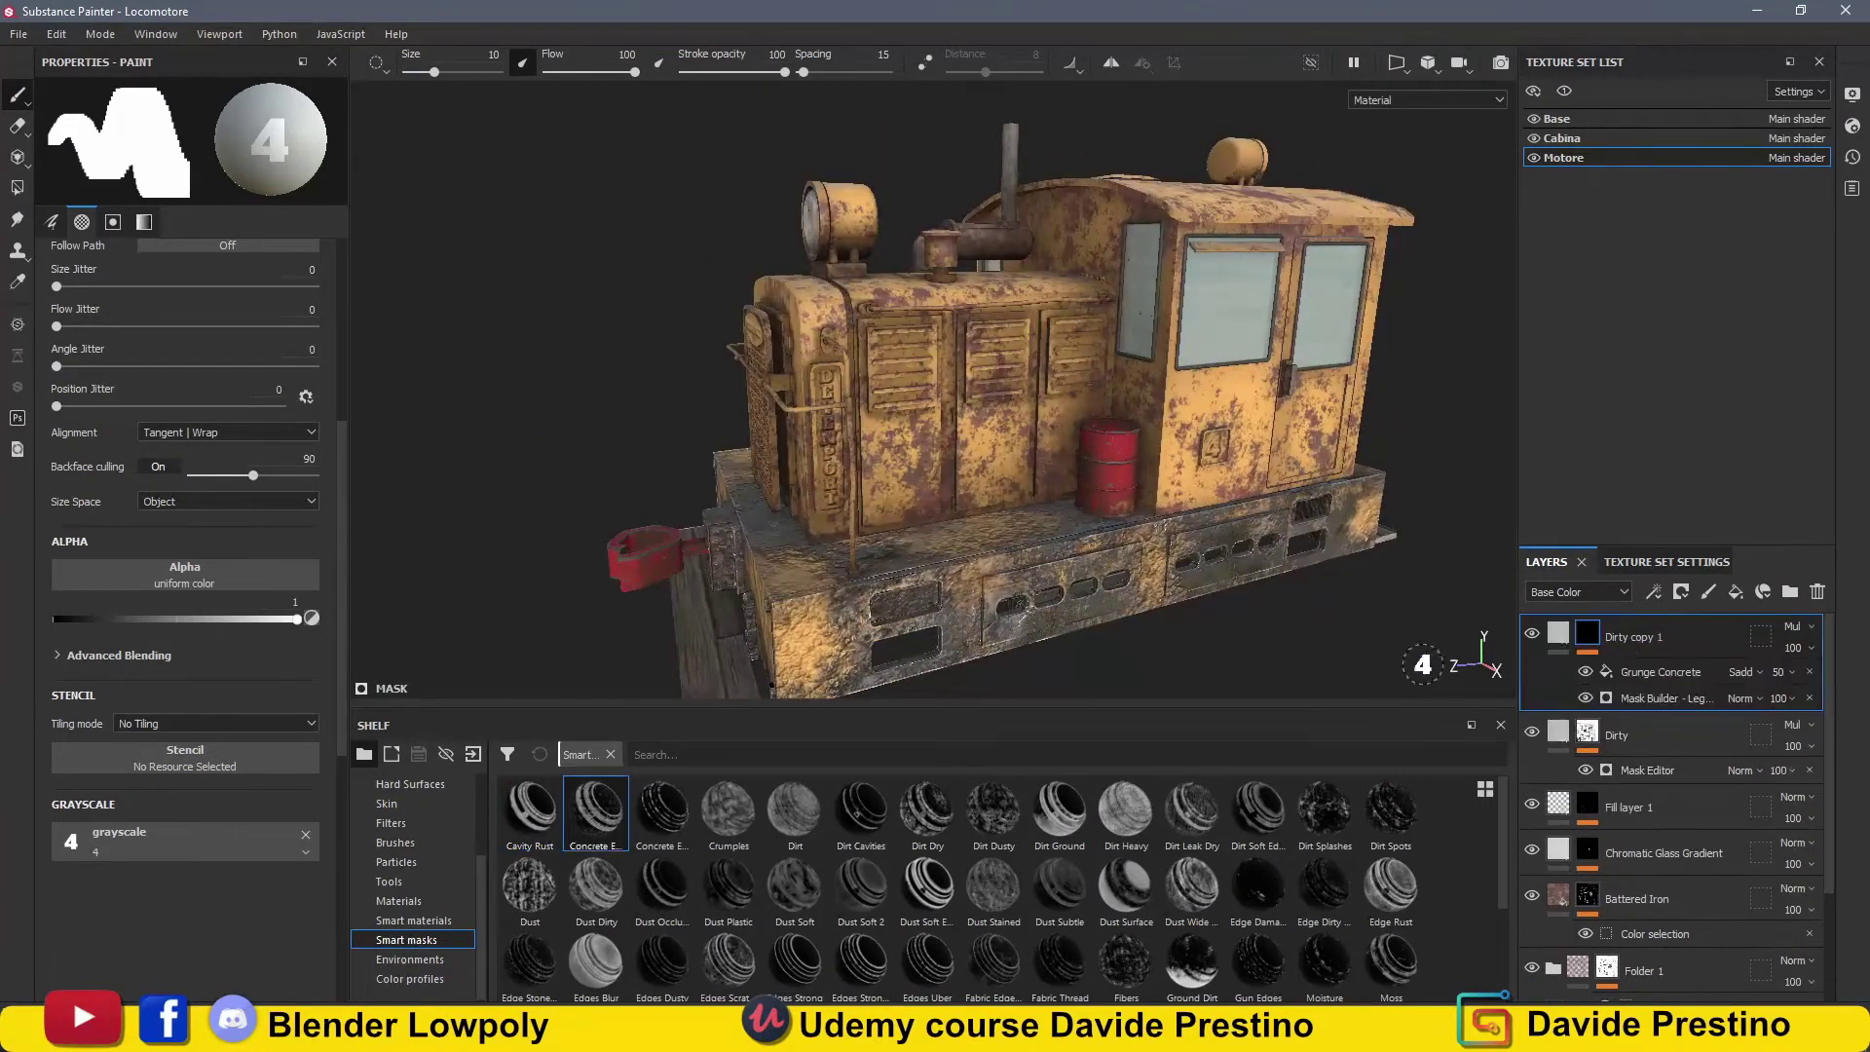
left_click_drag(1419, 682, 1344, 672, "alt")
left_click(1810, 697)
left_click(682, 755)
type("occ")
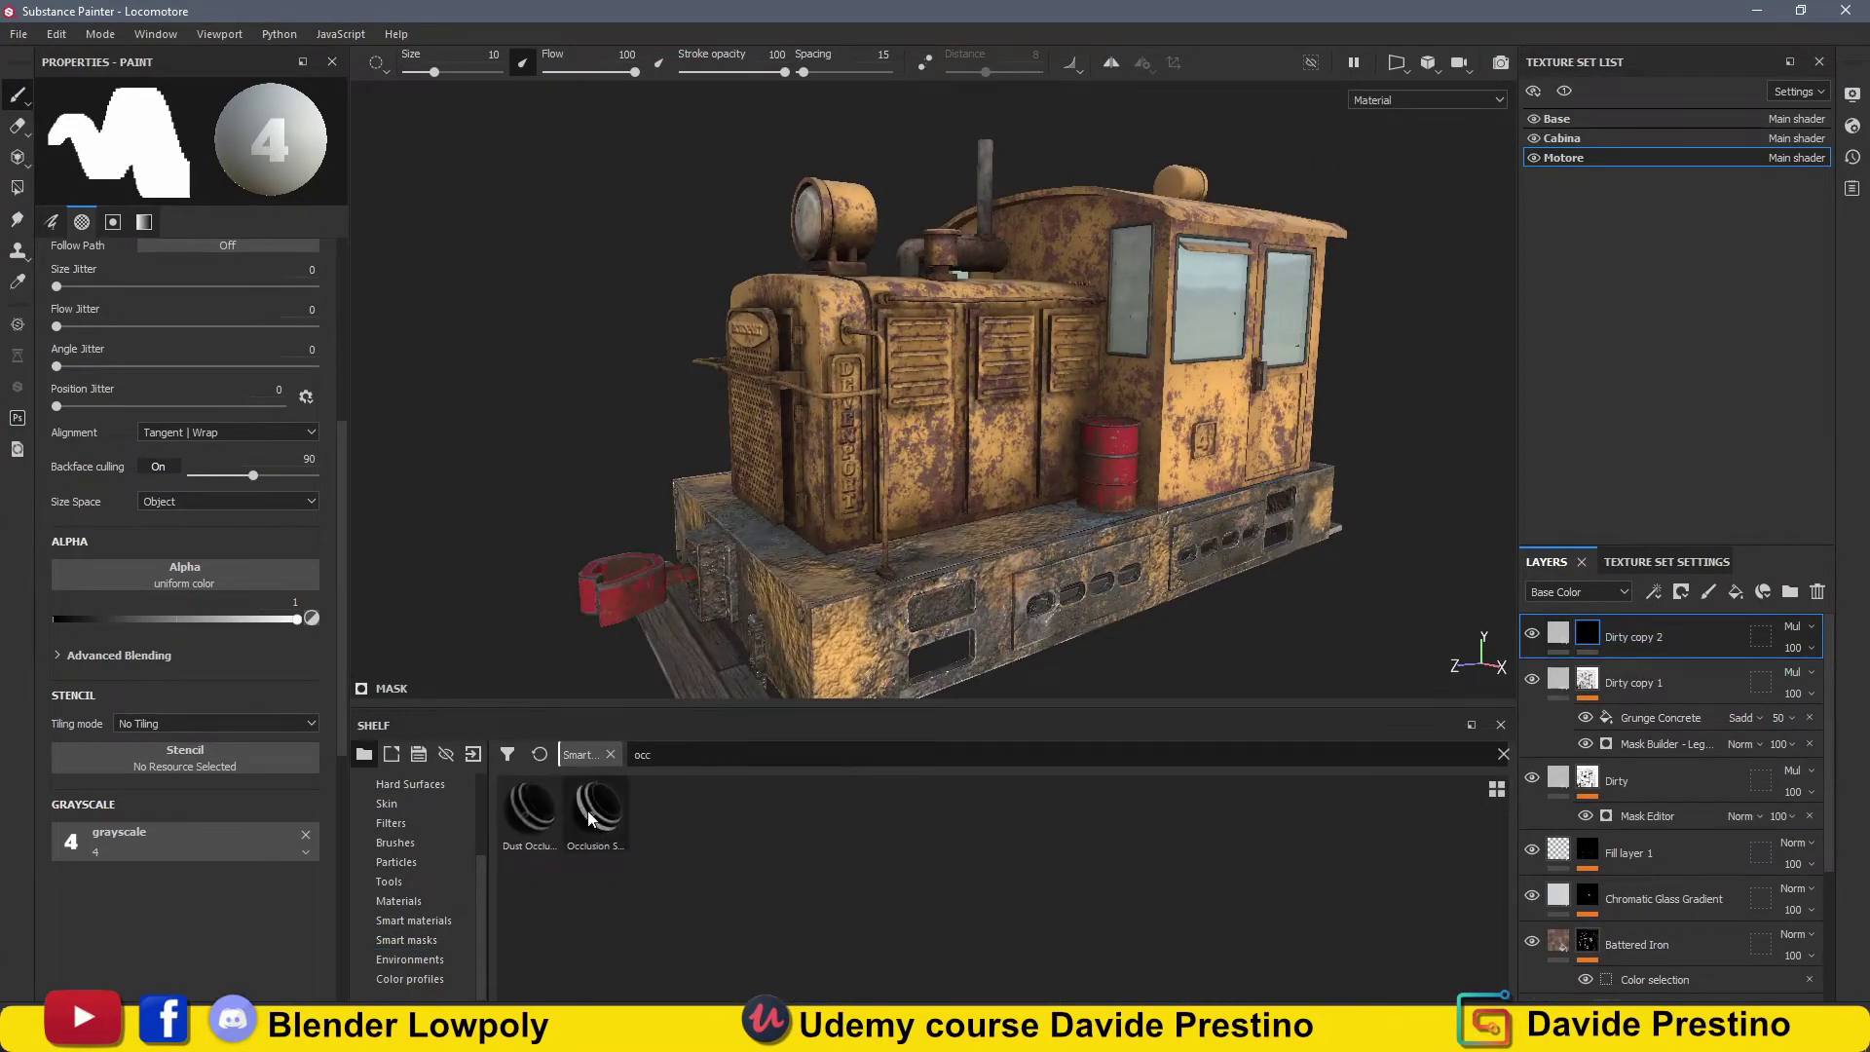
left_click_drag(1593, 640, 1595, 638)
left_click_drag(1159, 526, 1197, 526, "alt")
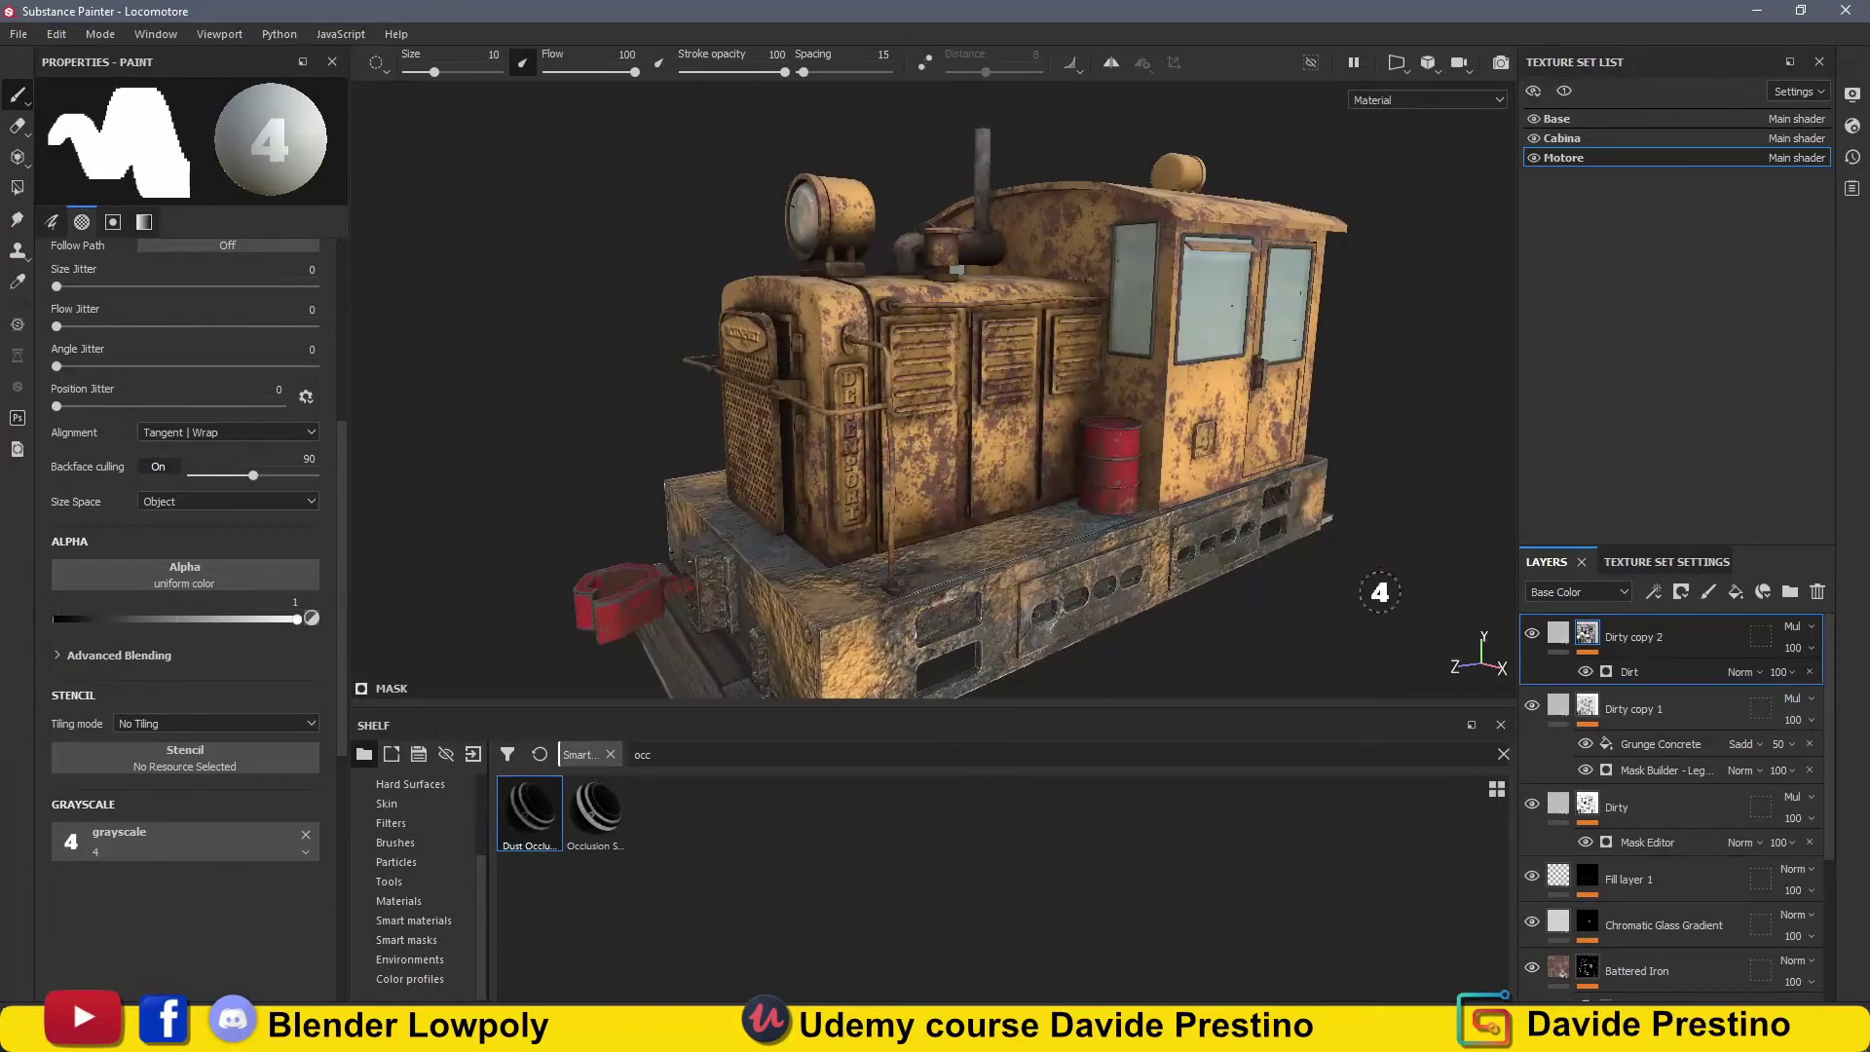
Add Dirty copies 3 and 4 masked with Paint Old and another smart mask.
key("ctrl+d")
left_click(1503, 754)
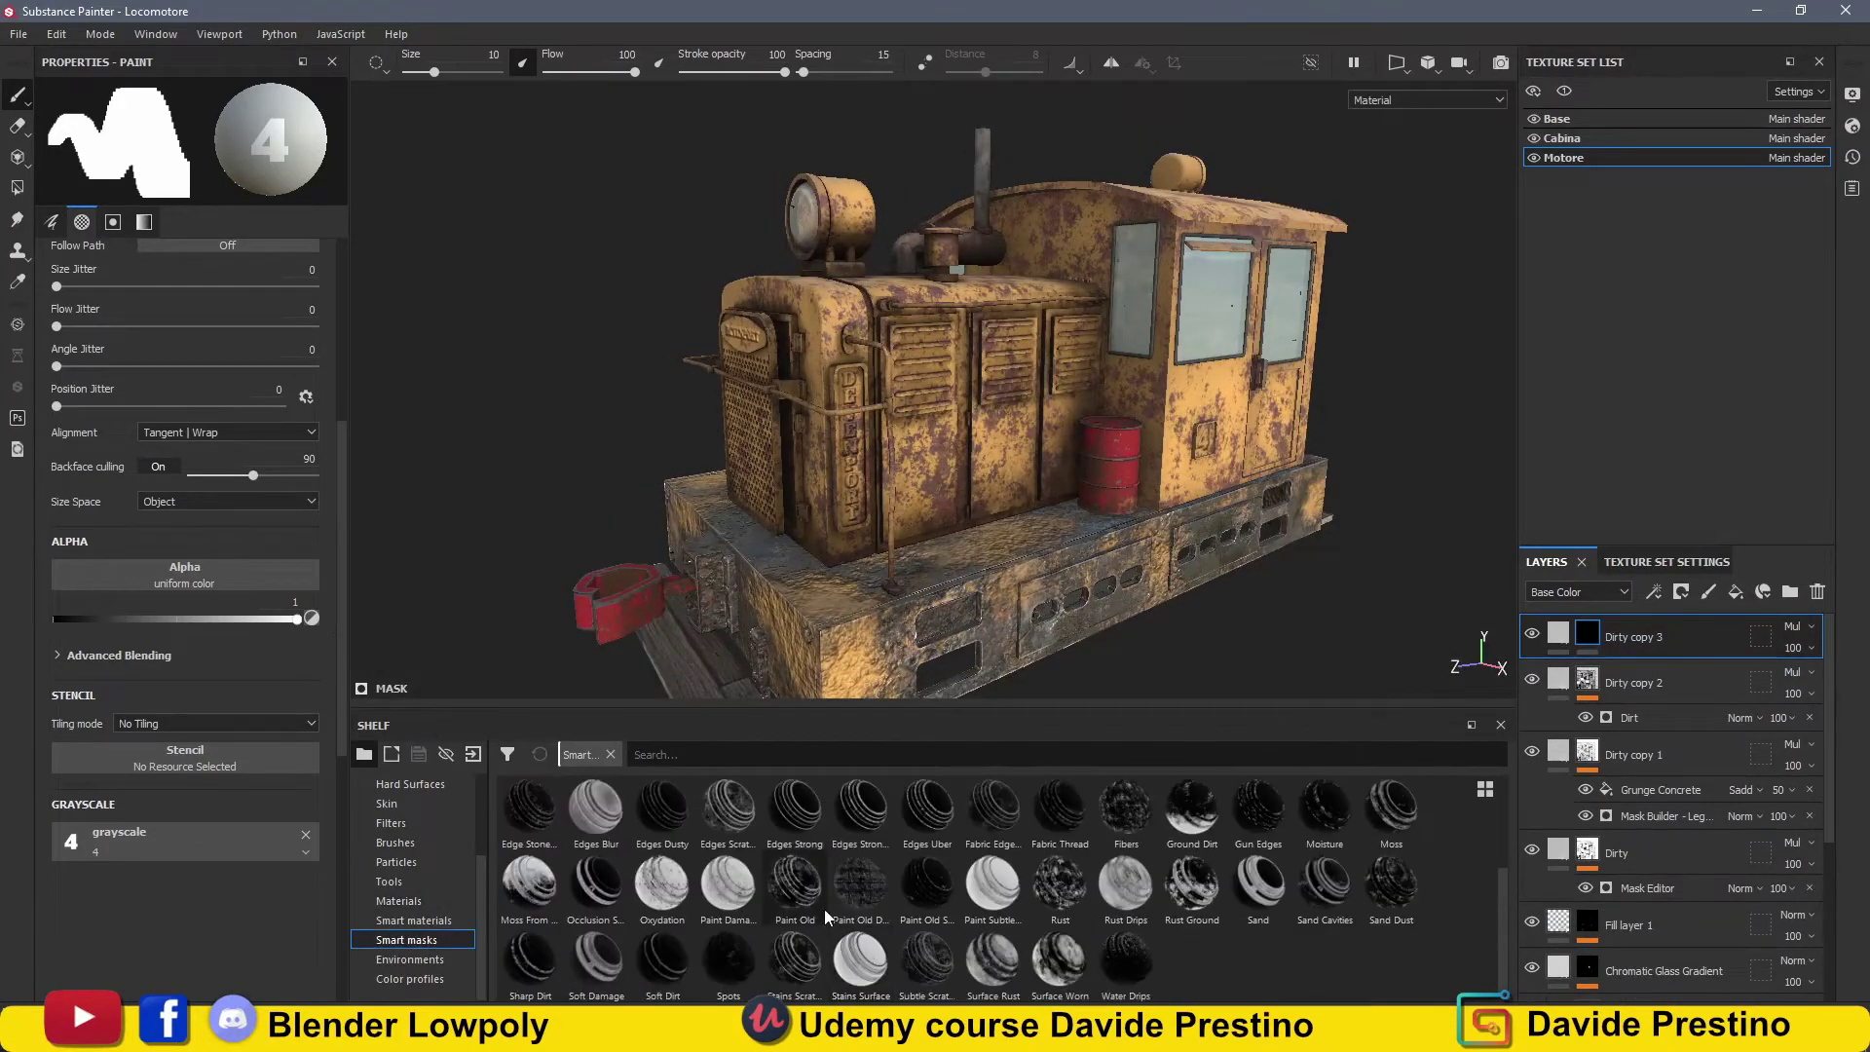
left_click_drag(795, 881, 1588, 635)
left_click_drag(1256, 507, 1329, 507, "alt")
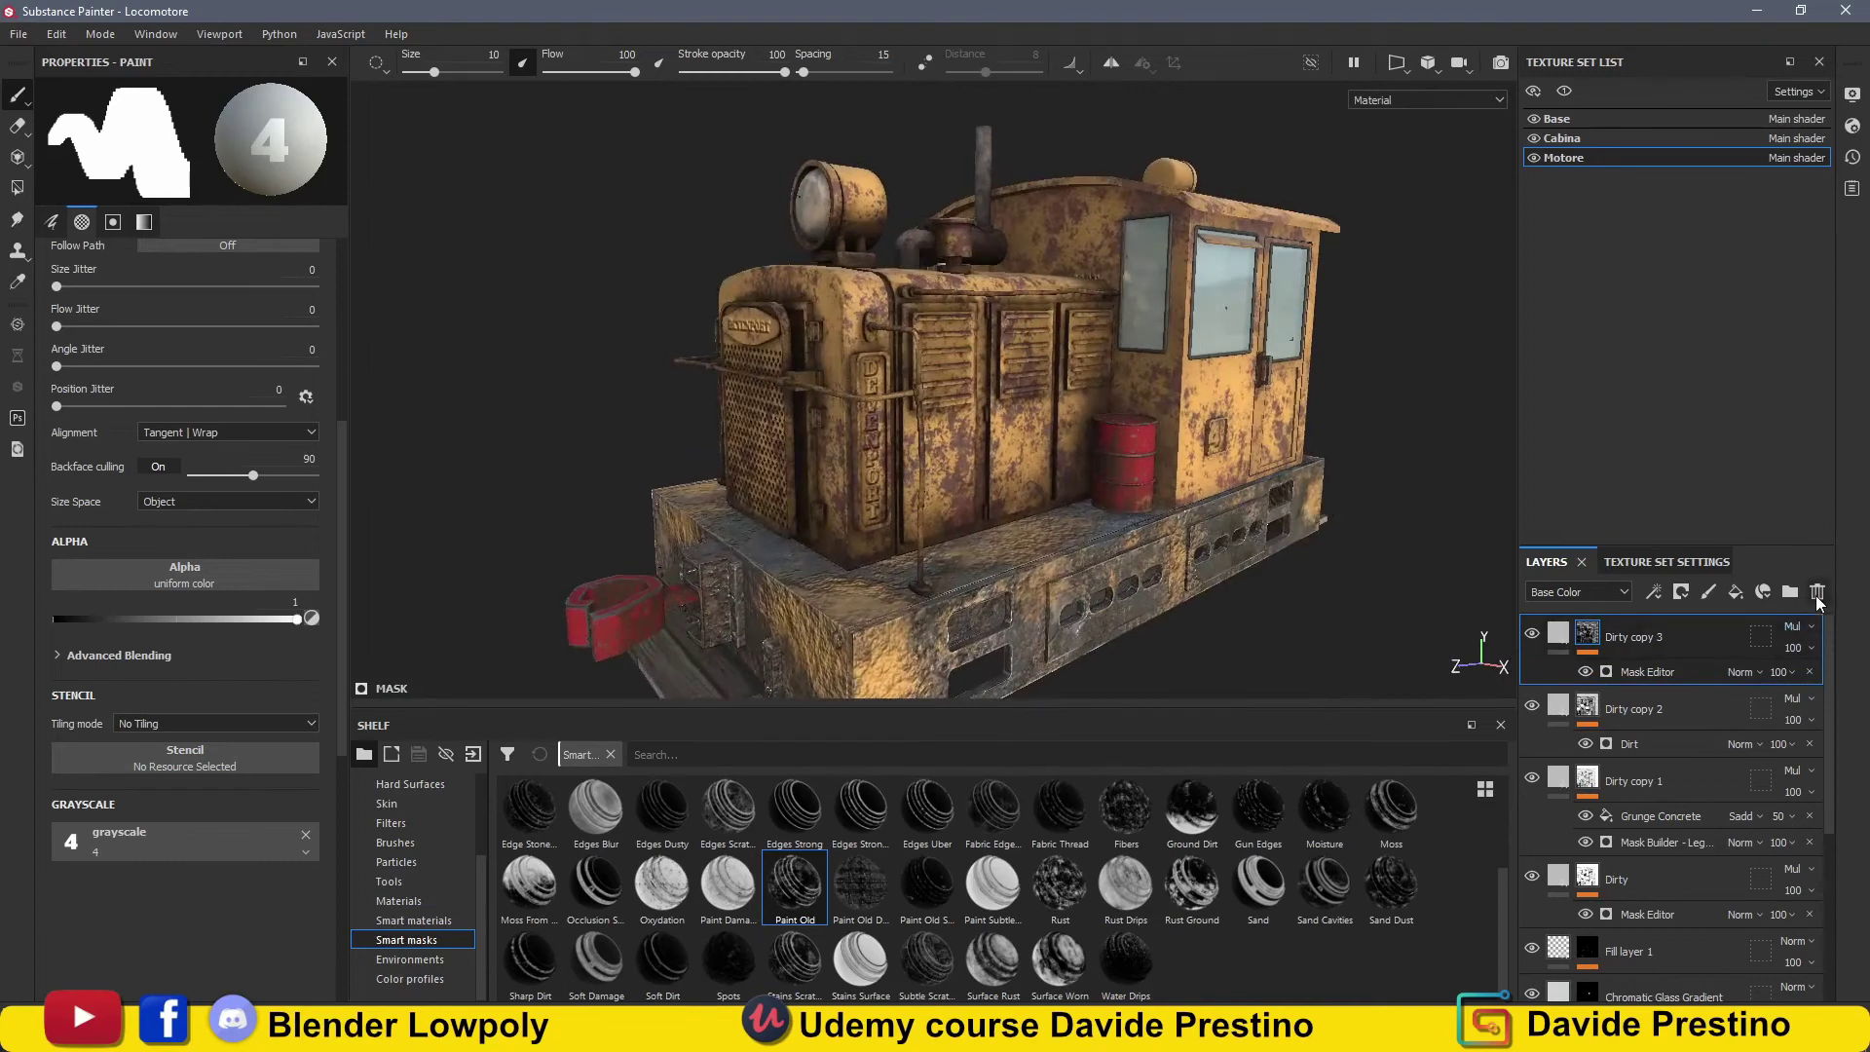
left_click(1810, 672)
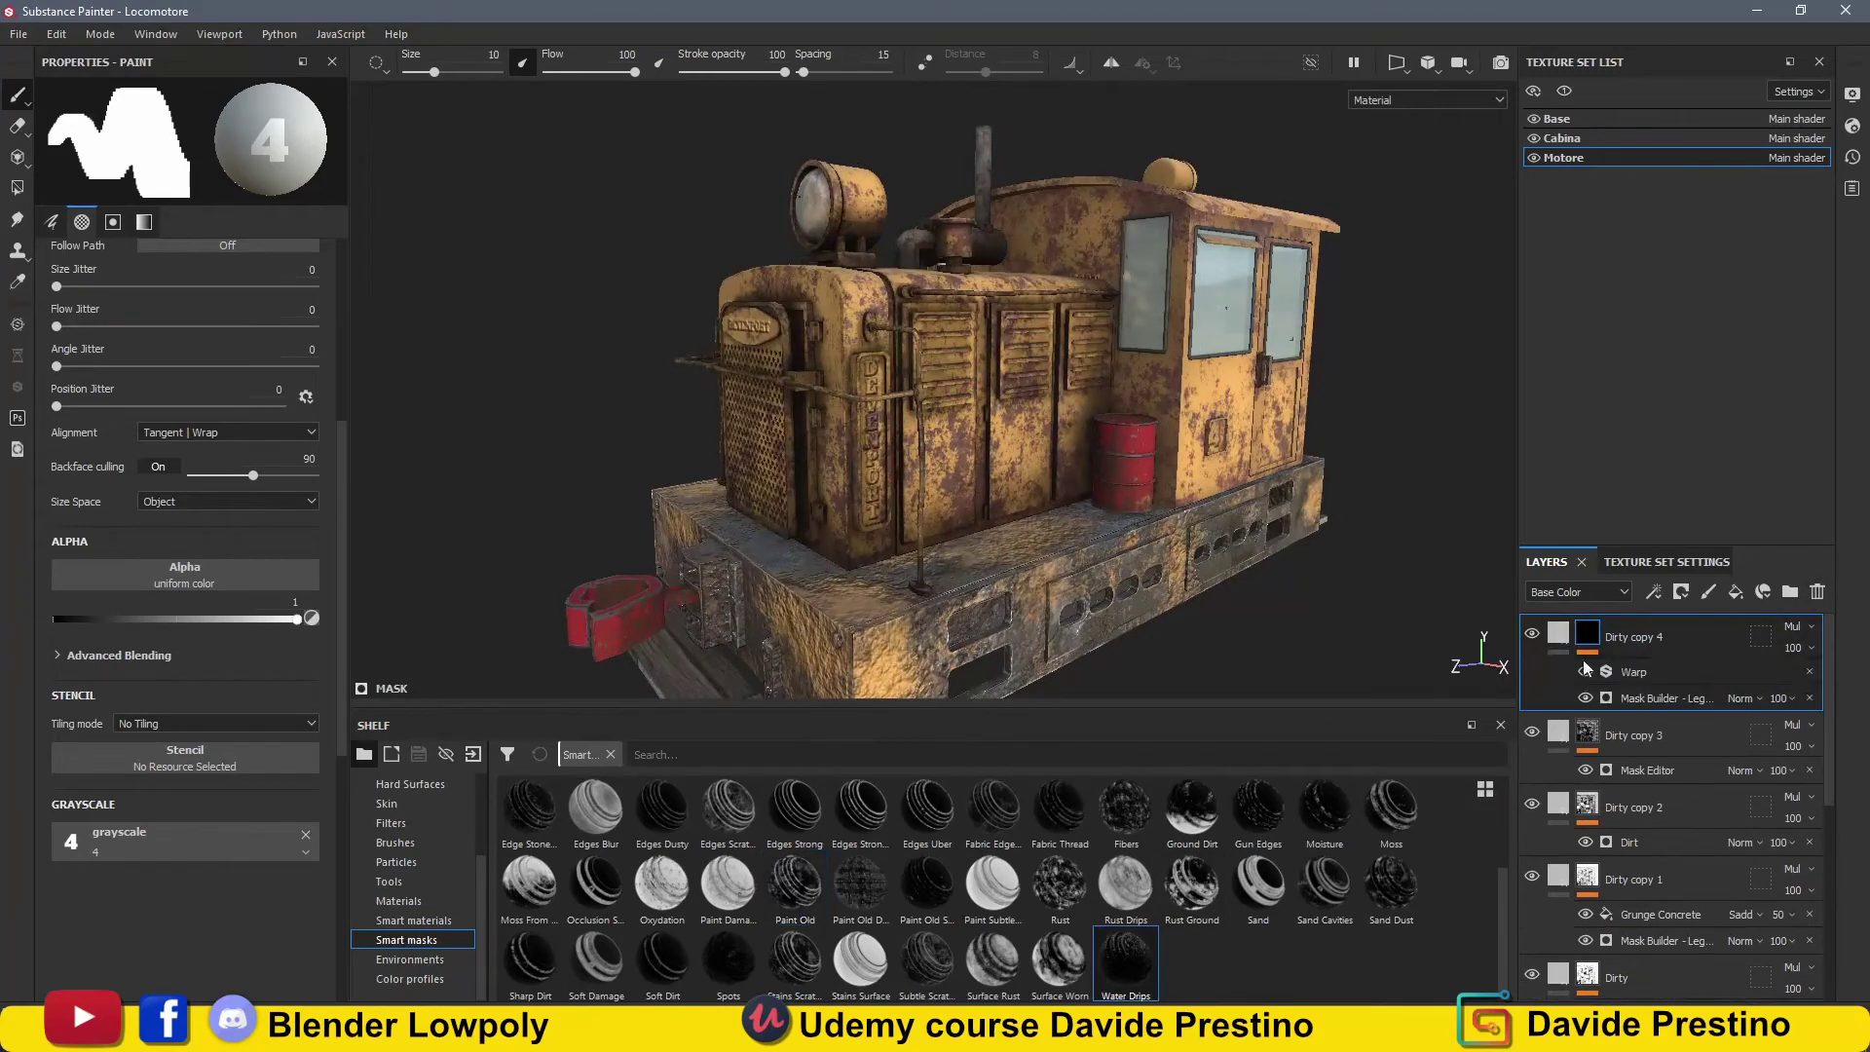
left_click_drag(1592, 638, 932, 921)
left_click_drag(1564, 660, 1563, 643)
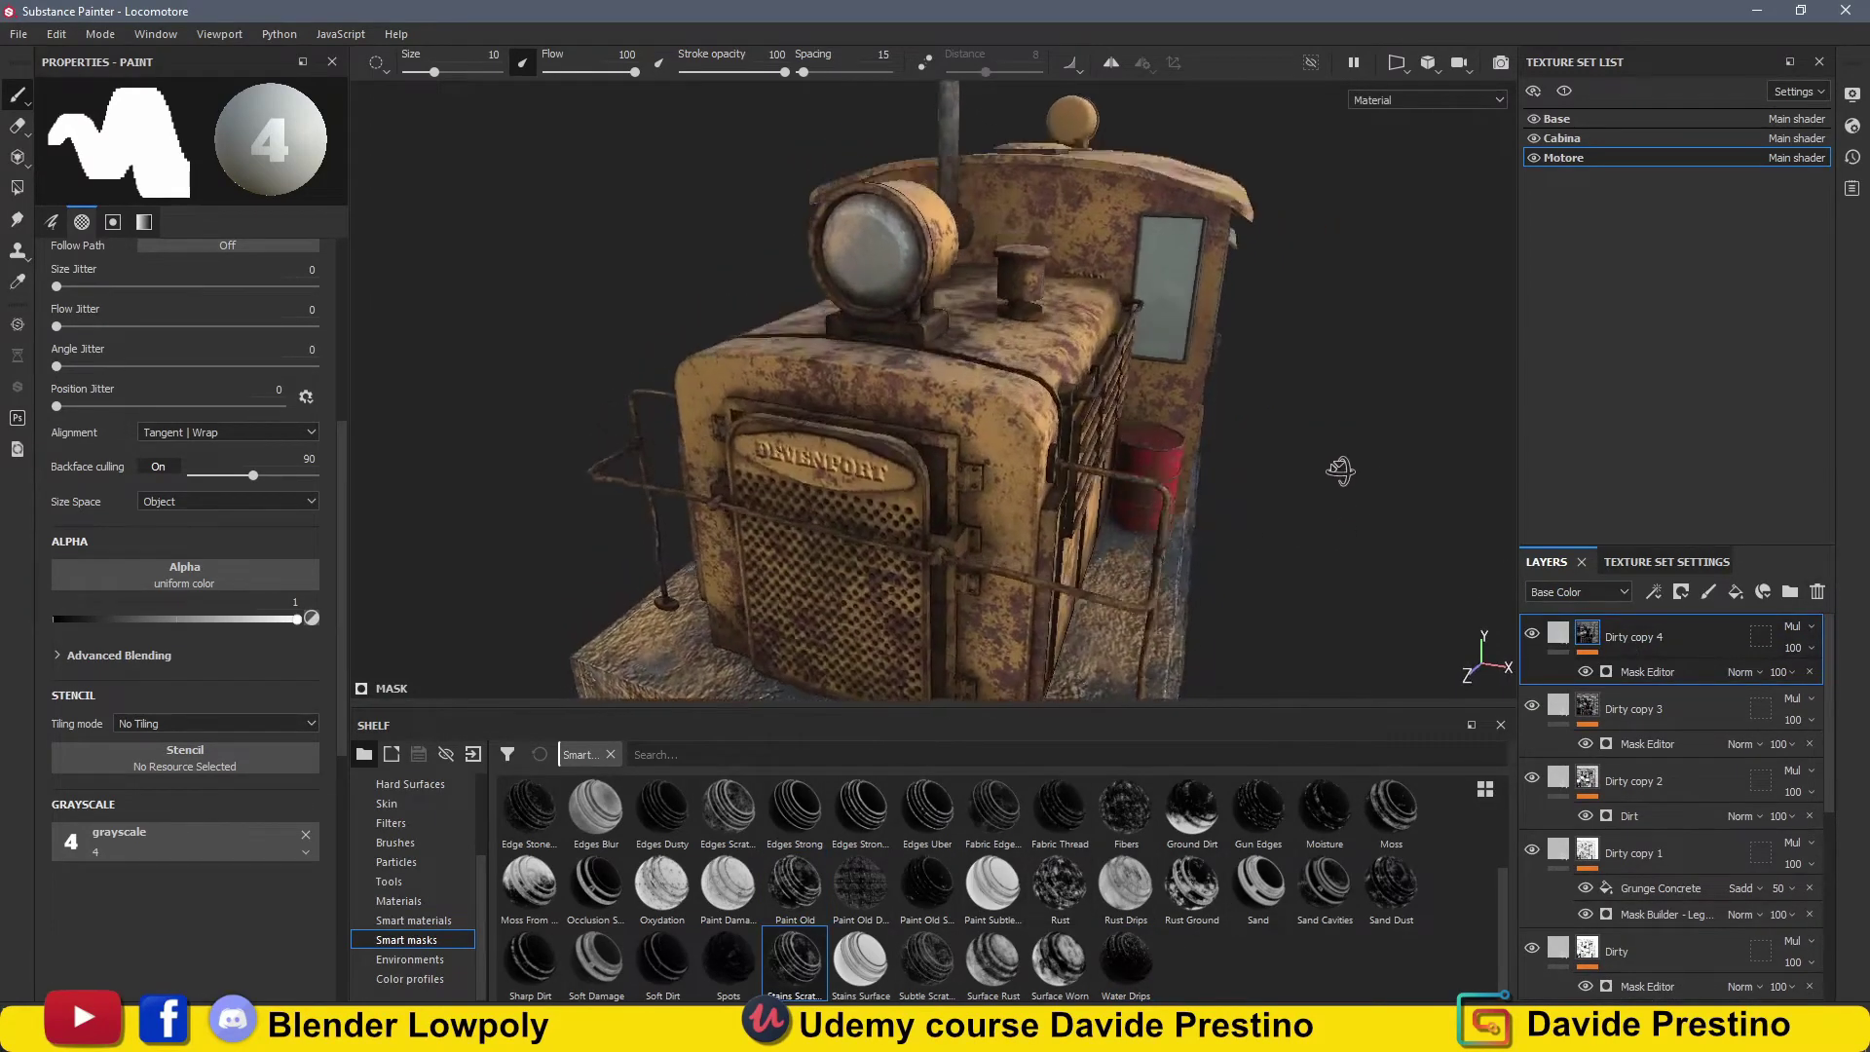
left_click_drag(1343, 451, 1157, 380, "alt")
scroll(1669, 811, "down", 3)
scroll(1670, 812, "up", 1)
left_click(1676, 835, "shift")
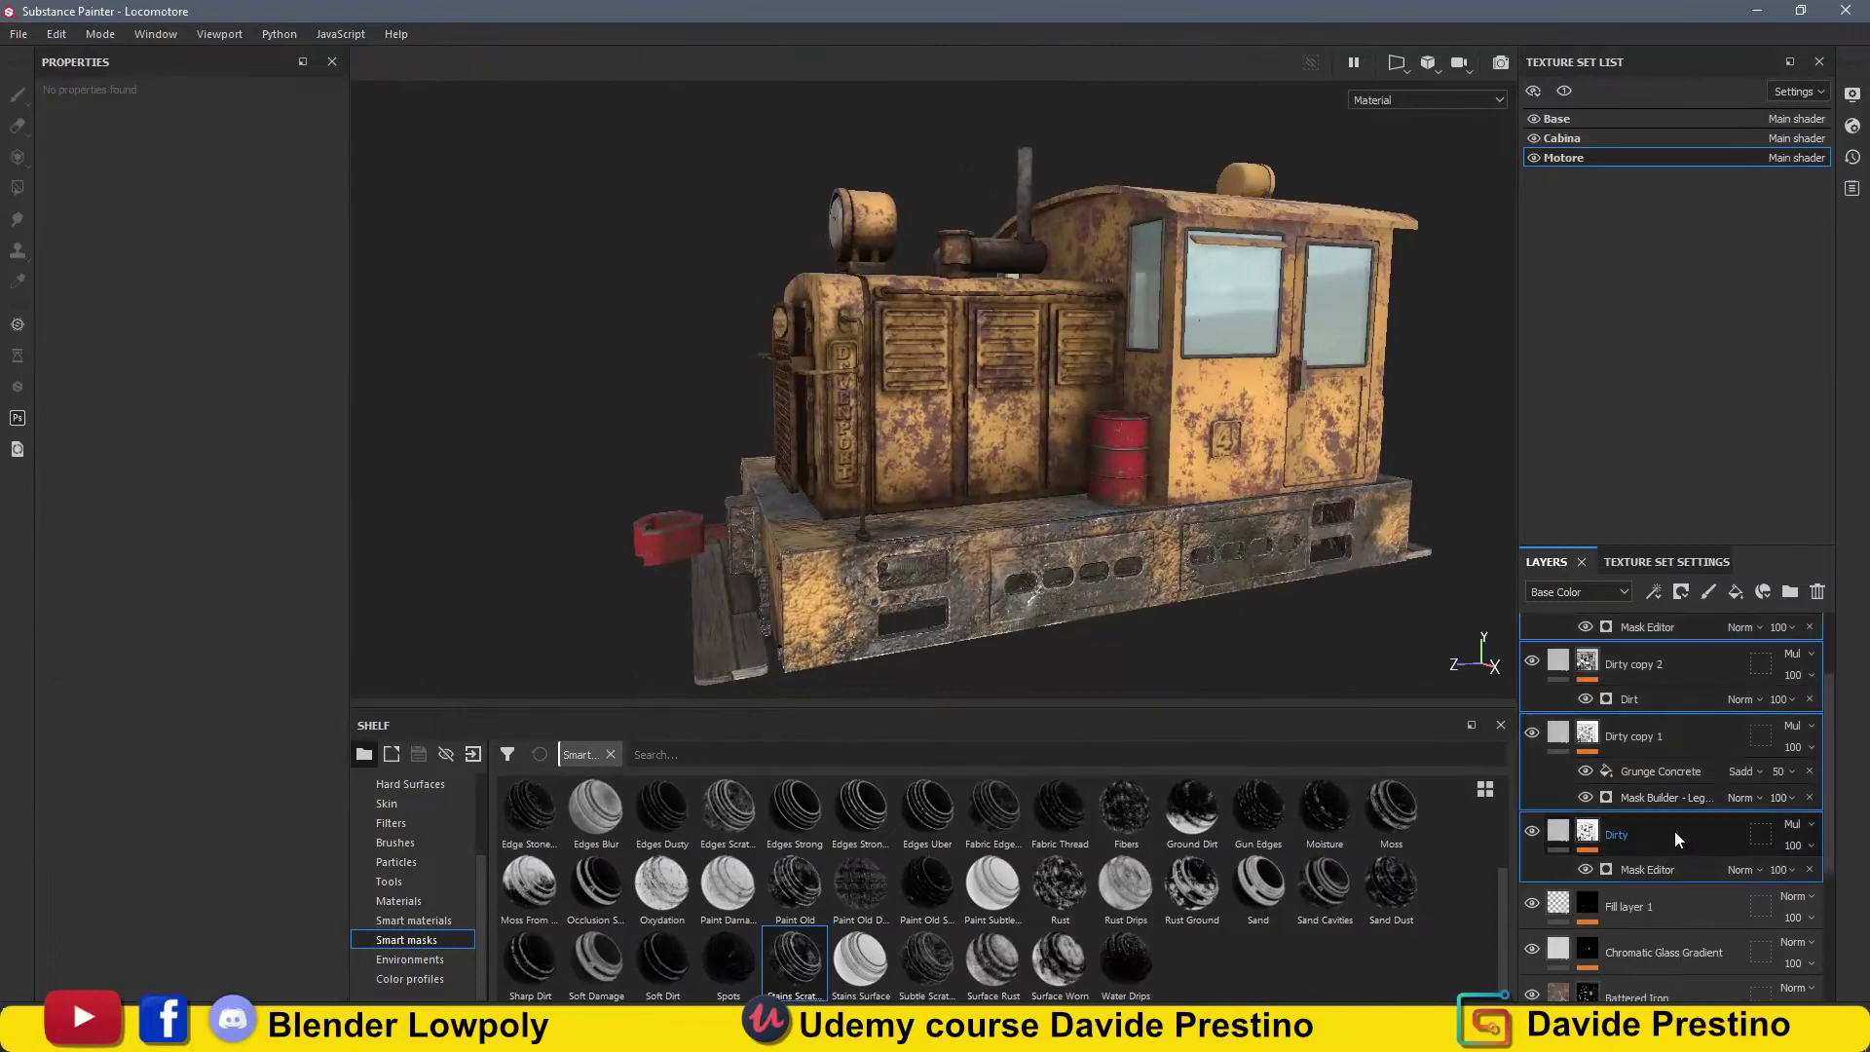
Move through the Cabina texture set and on to the Base texture set.
left_click(1589, 142)
mouse_move(1217, 448)
left_mouse_down("alt")
mouse_move(1368, 458)
mouse_move(1402, 419)
left_mouse_up("alt")
left_click(1559, 118)
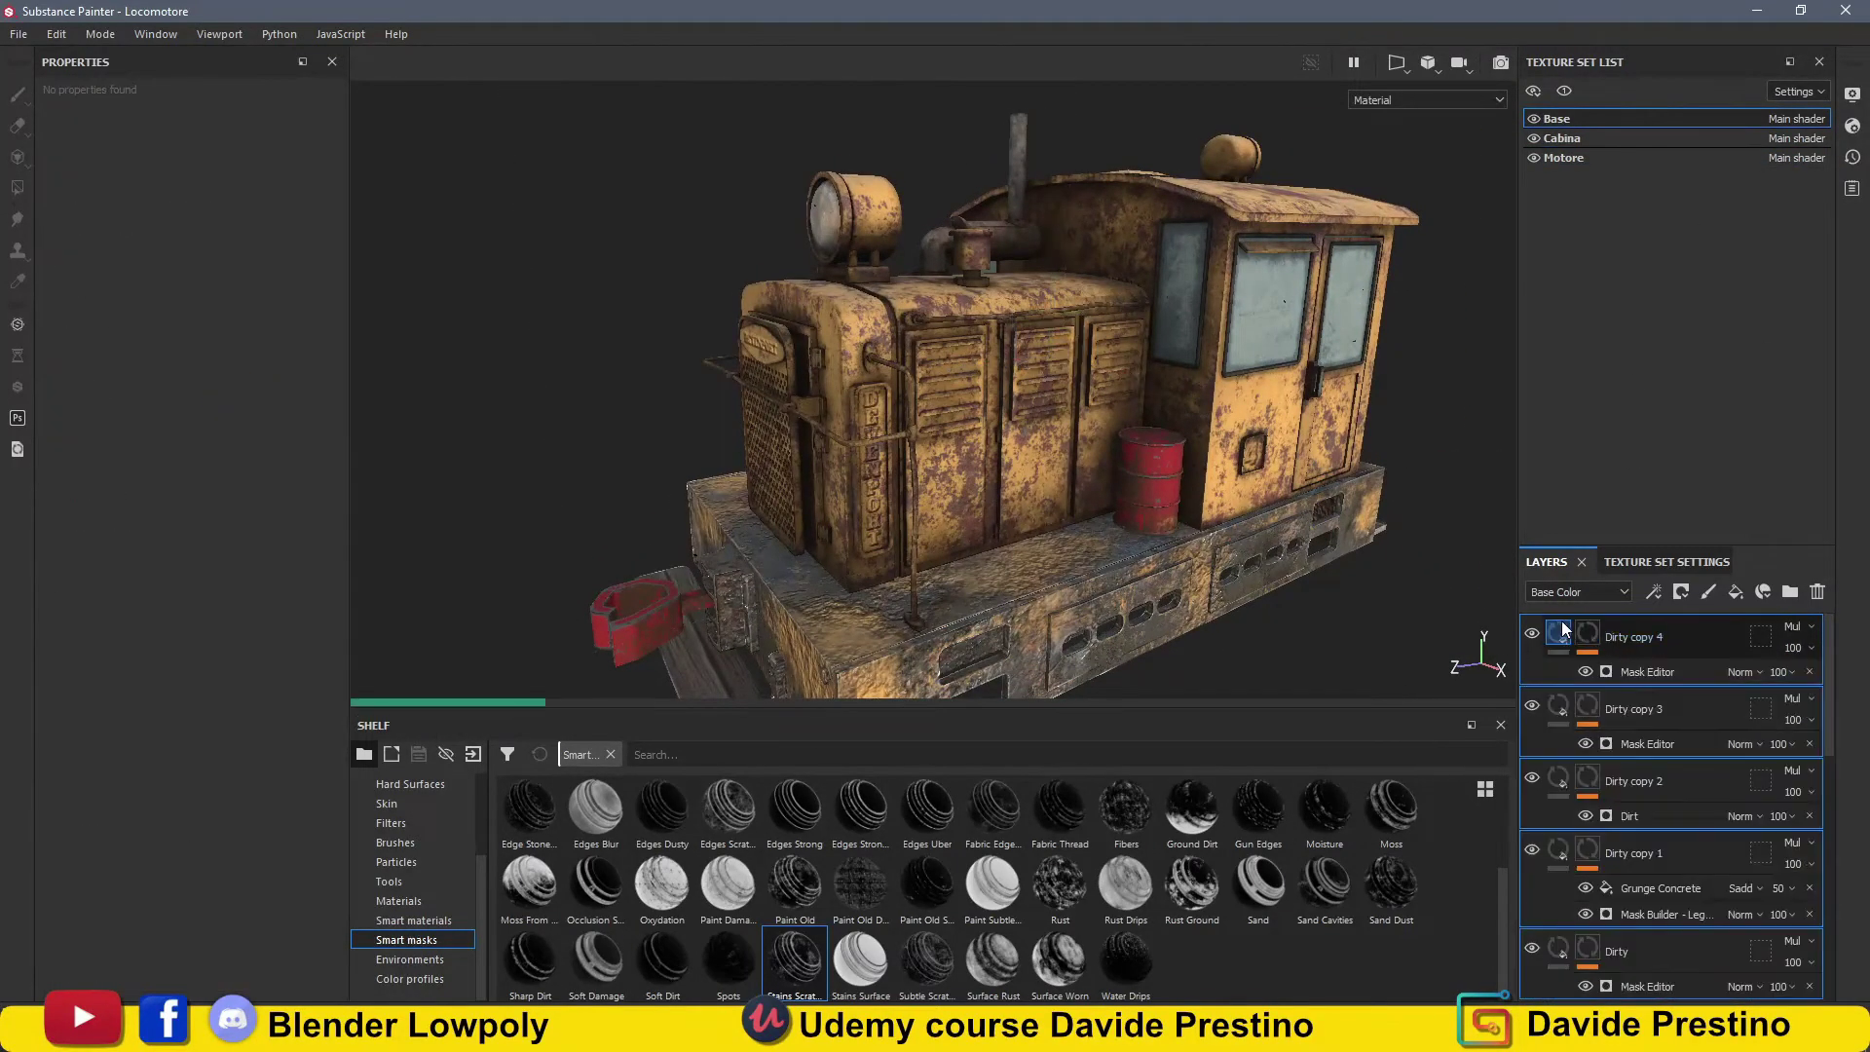
mouse_move(1266, 409)
left_mouse_down("alt")
mouse_move(1245, 468)
mouse_move(877, 480)
mouse_move(1357, 493)
mouse_move(1190, 446)
mouse_move(1418, 435)
left_mouse_up("alt")
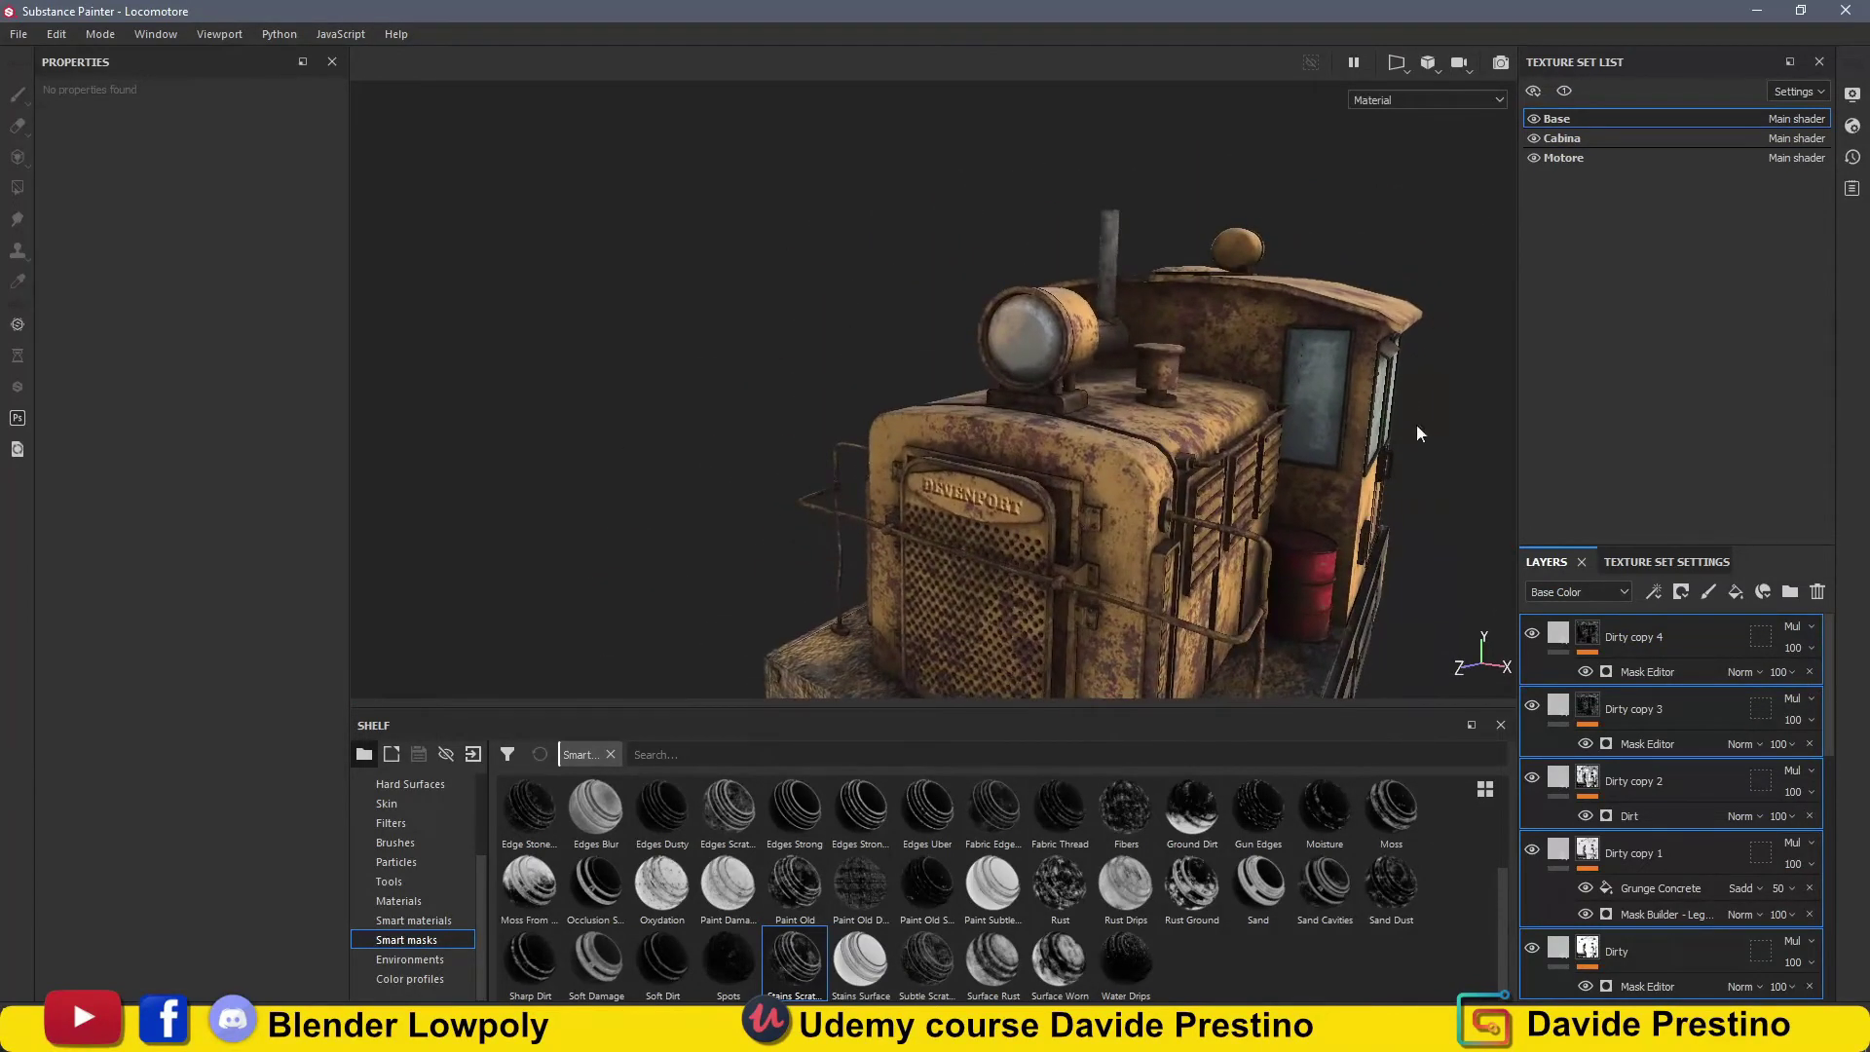
In Motore, add an emissive-only fill layer named Emitter.
left_click(1563, 158)
left_click(1735, 591)
type("Emitter")
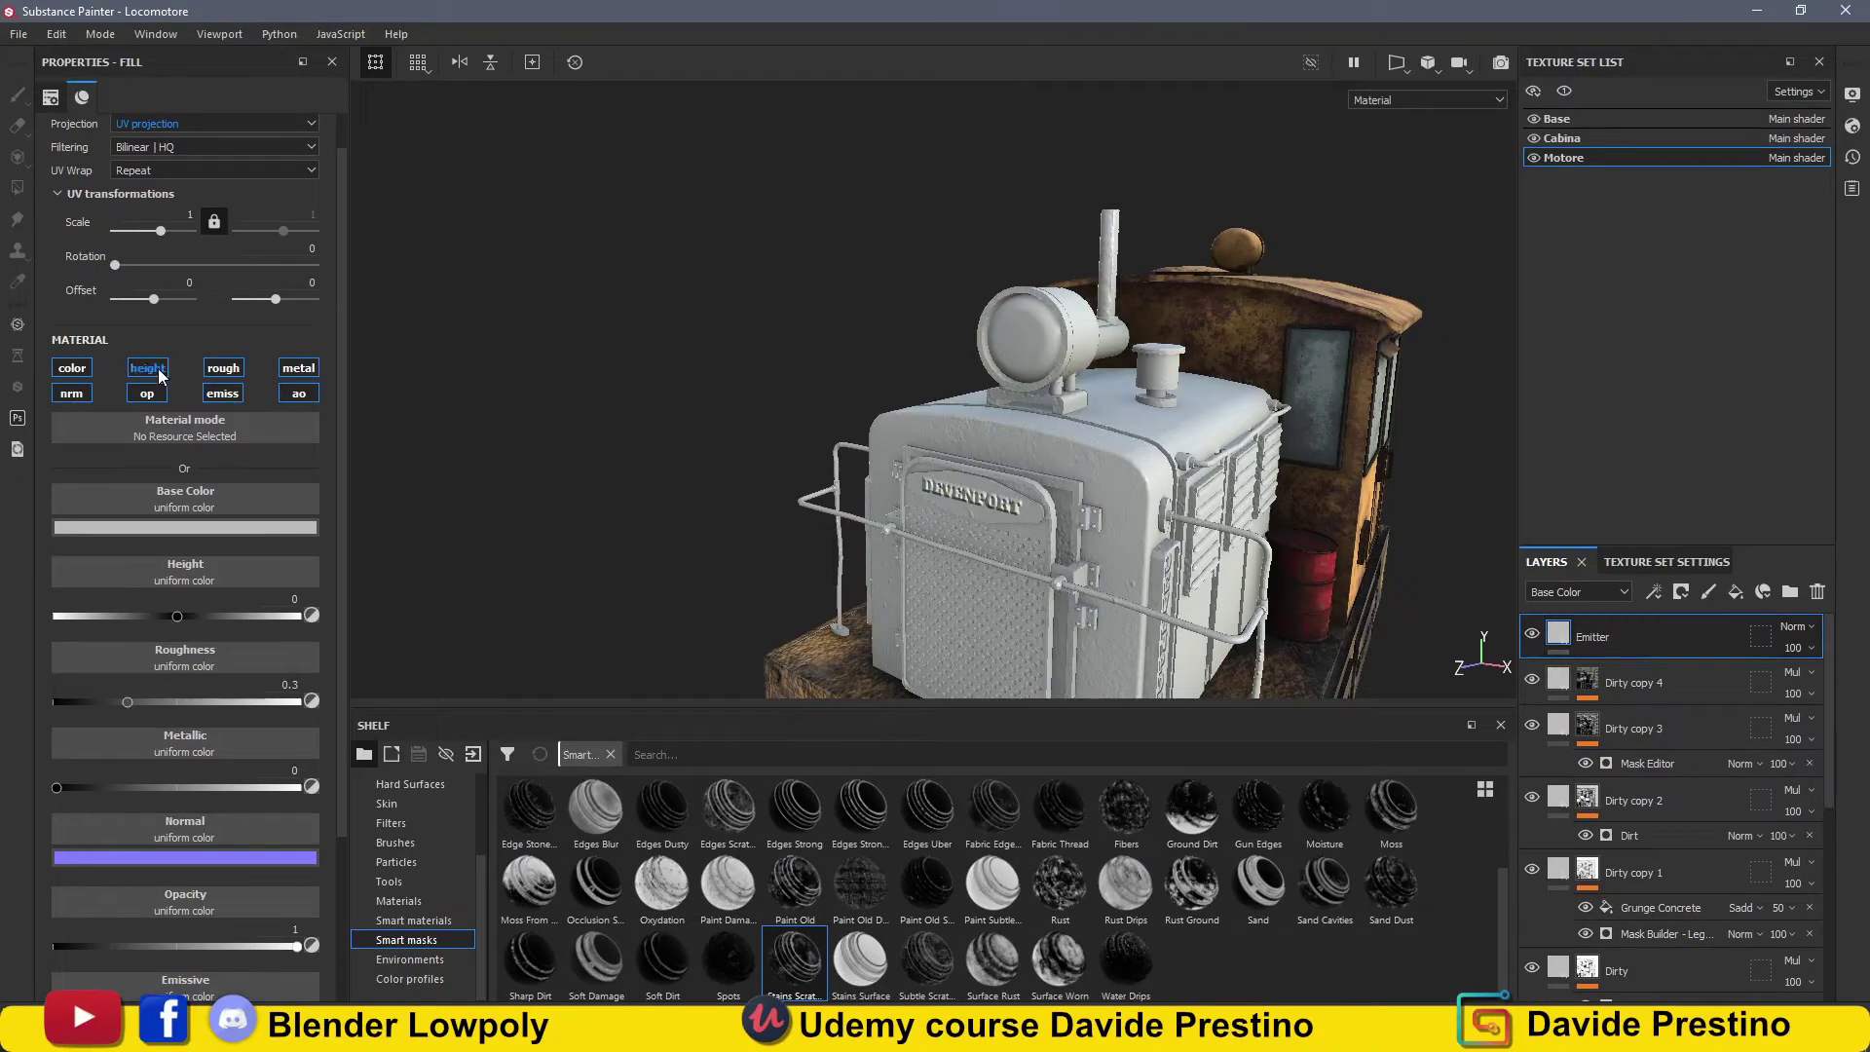
left_click(148, 368)
left_click(72, 367)
left_click(223, 367)
left_click(298, 367)
left_click(71, 392)
Set the Emitter's emissive colour to pale yellow.
left_click(184, 527)
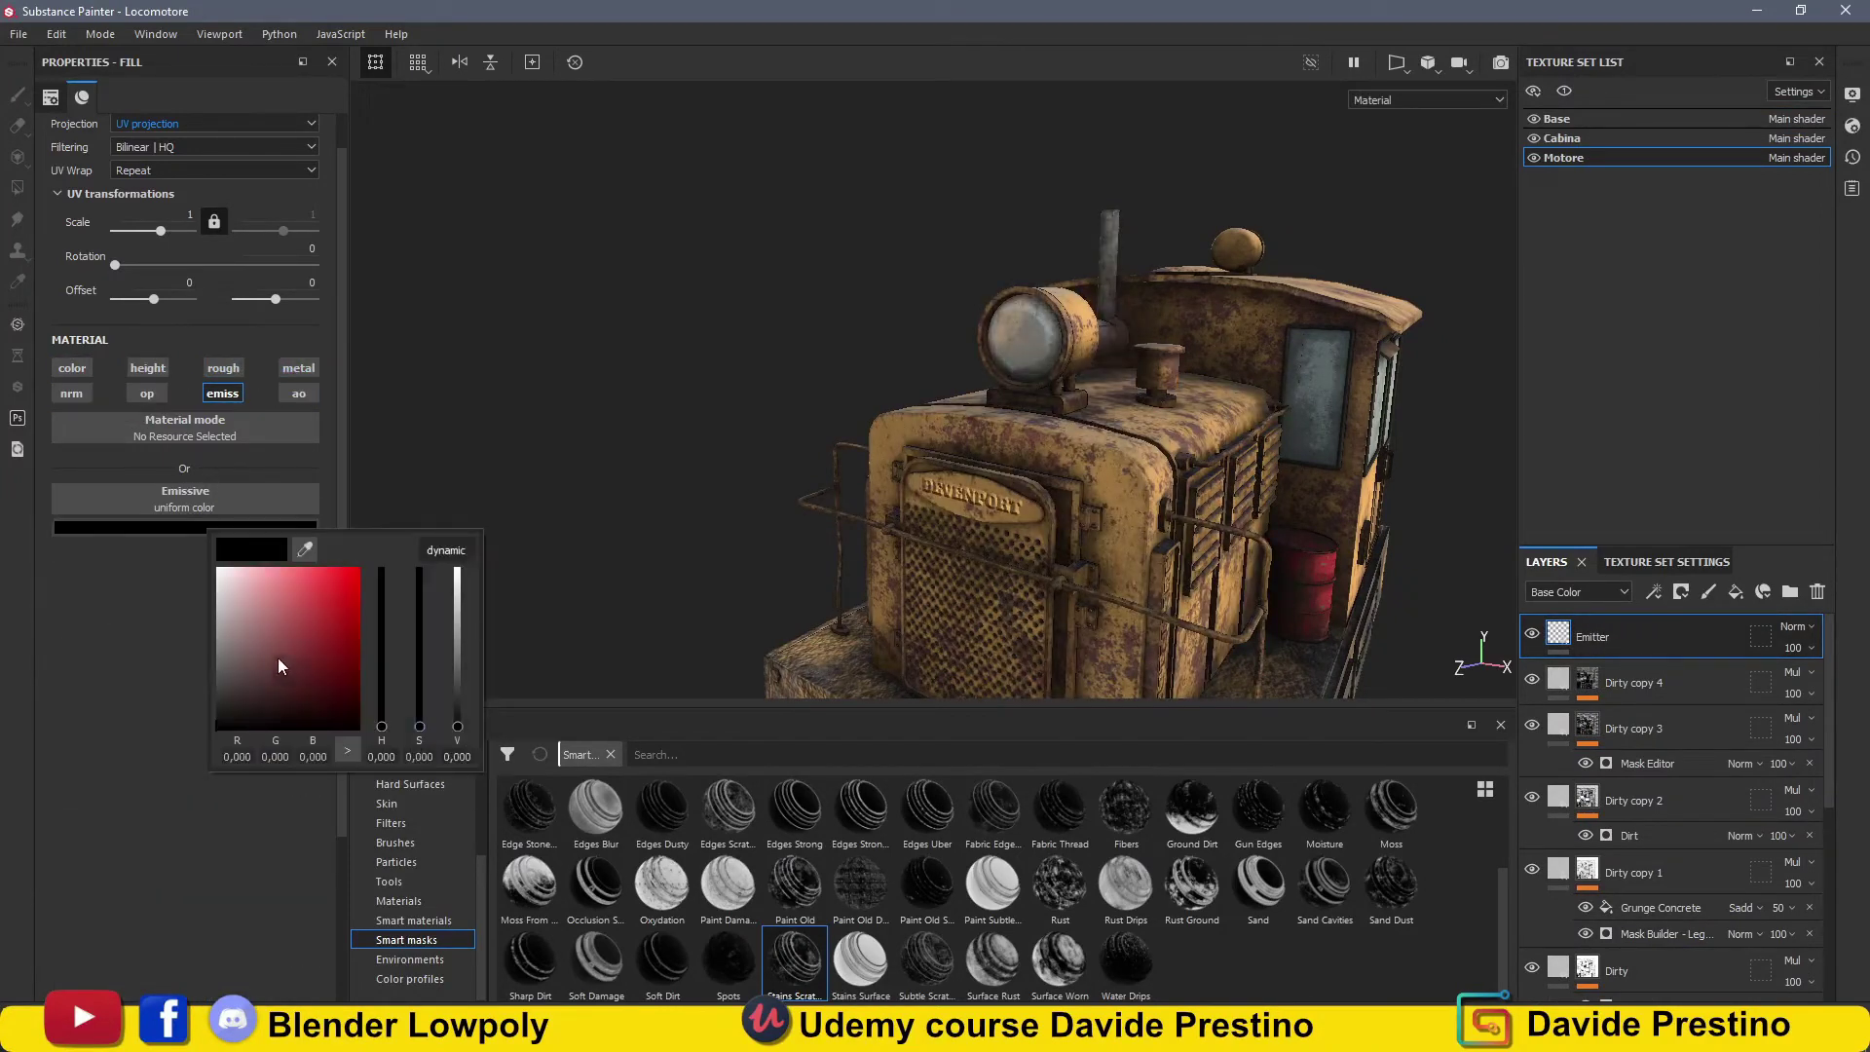
left_click(233, 620)
left_click_drag(380, 725, 381, 699)
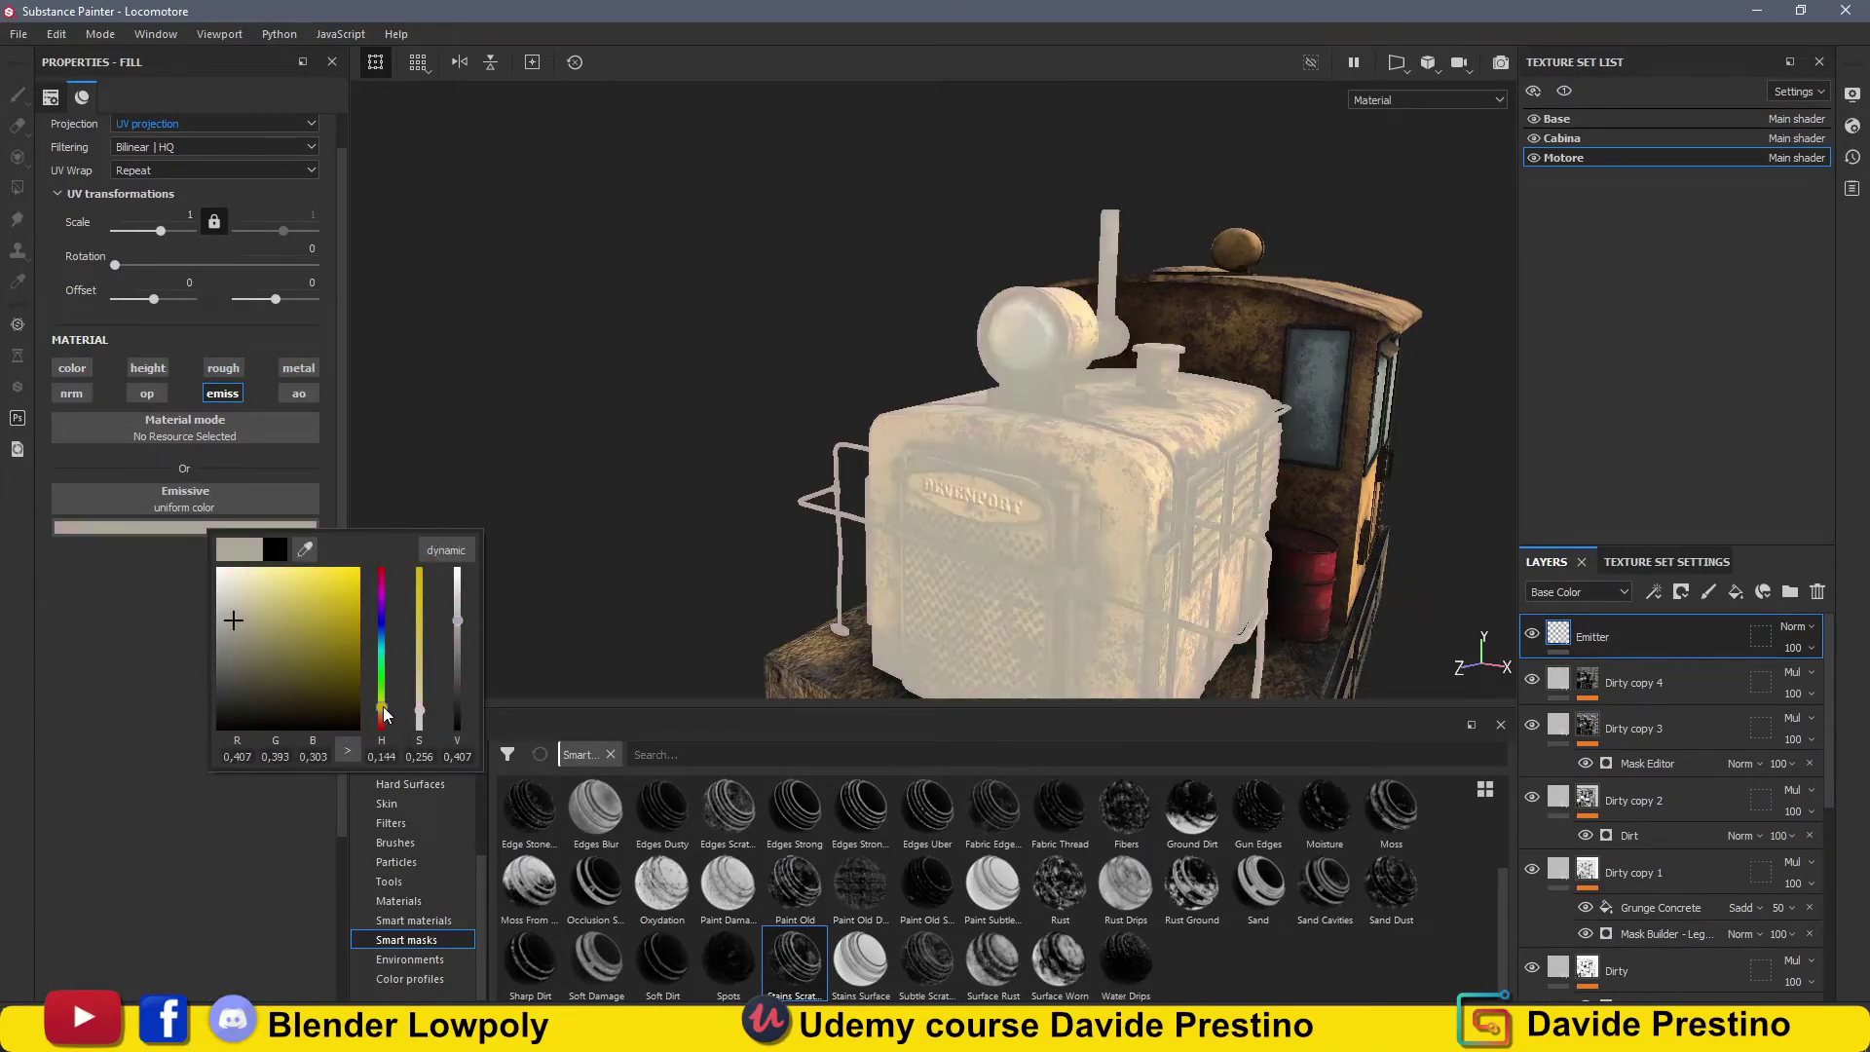
left_click_drag(267, 647, 283, 626)
Limit the Emitter to the headlamp with a colour-selection mask using its ID colour.
left_click(1681, 591)
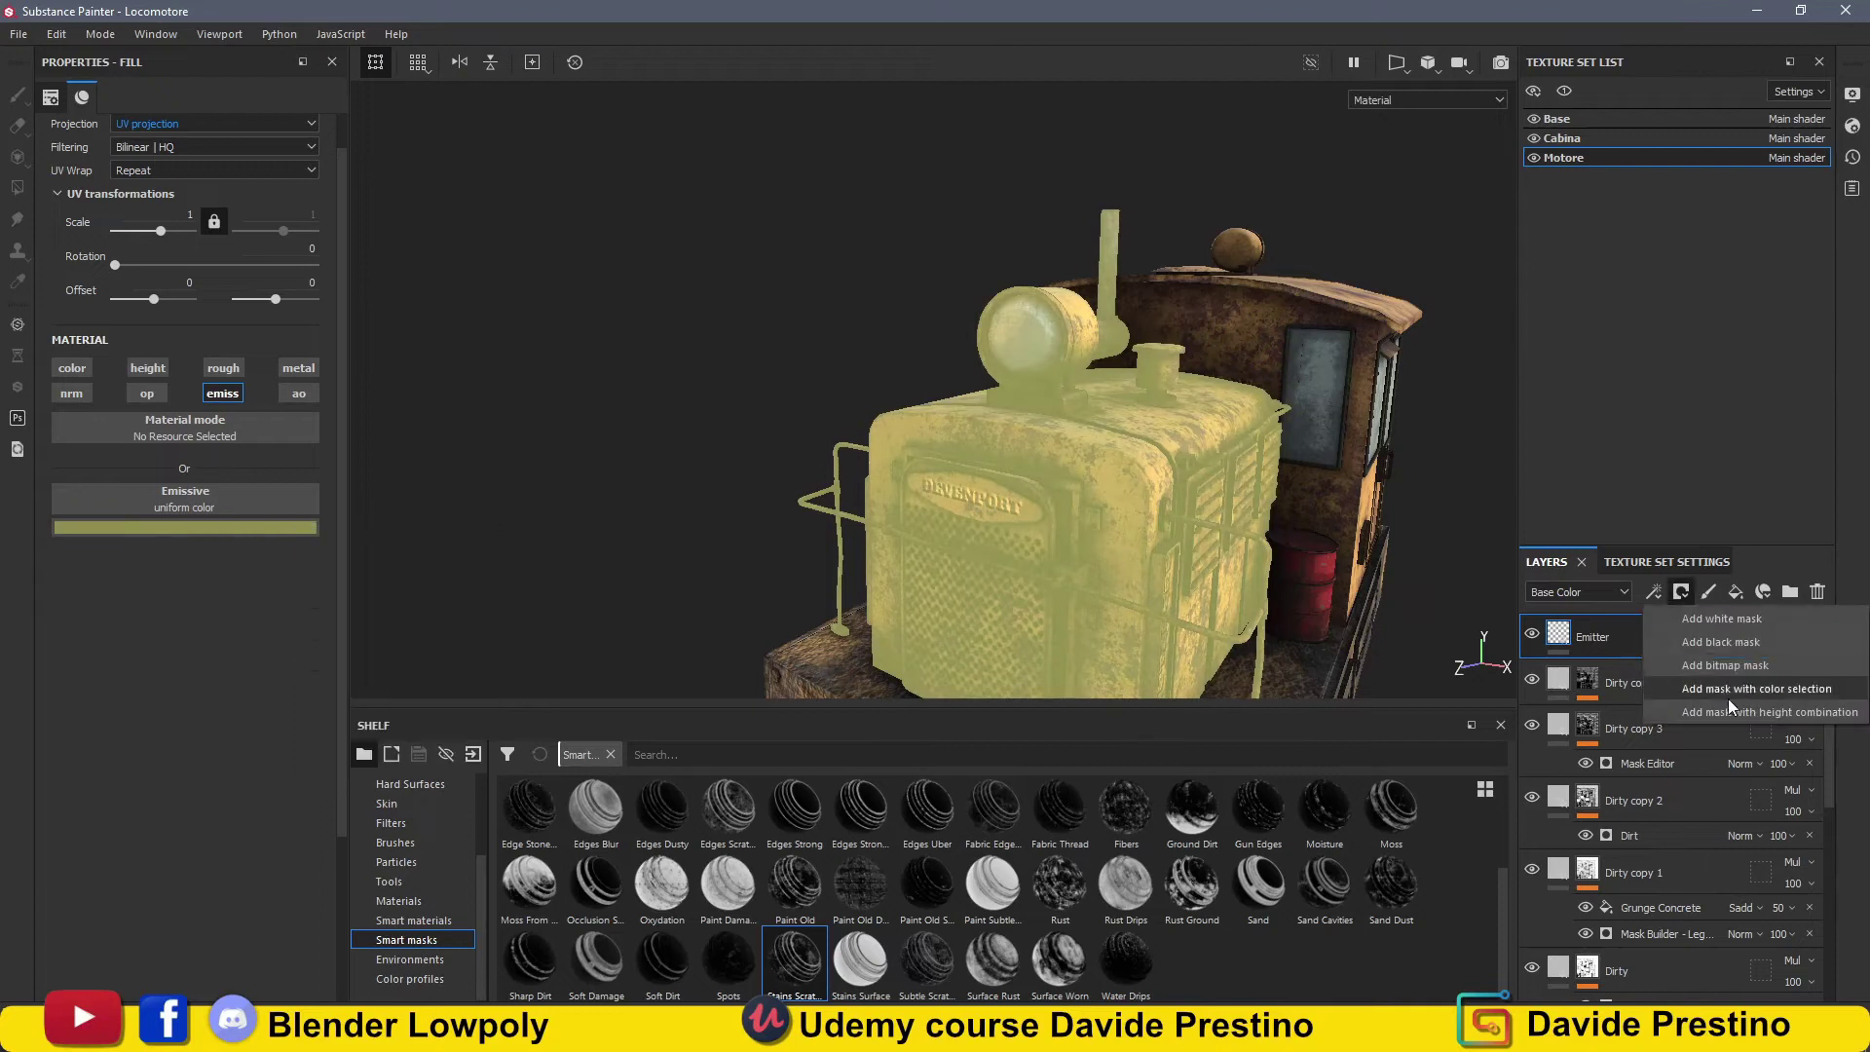
left_click(1733, 694)
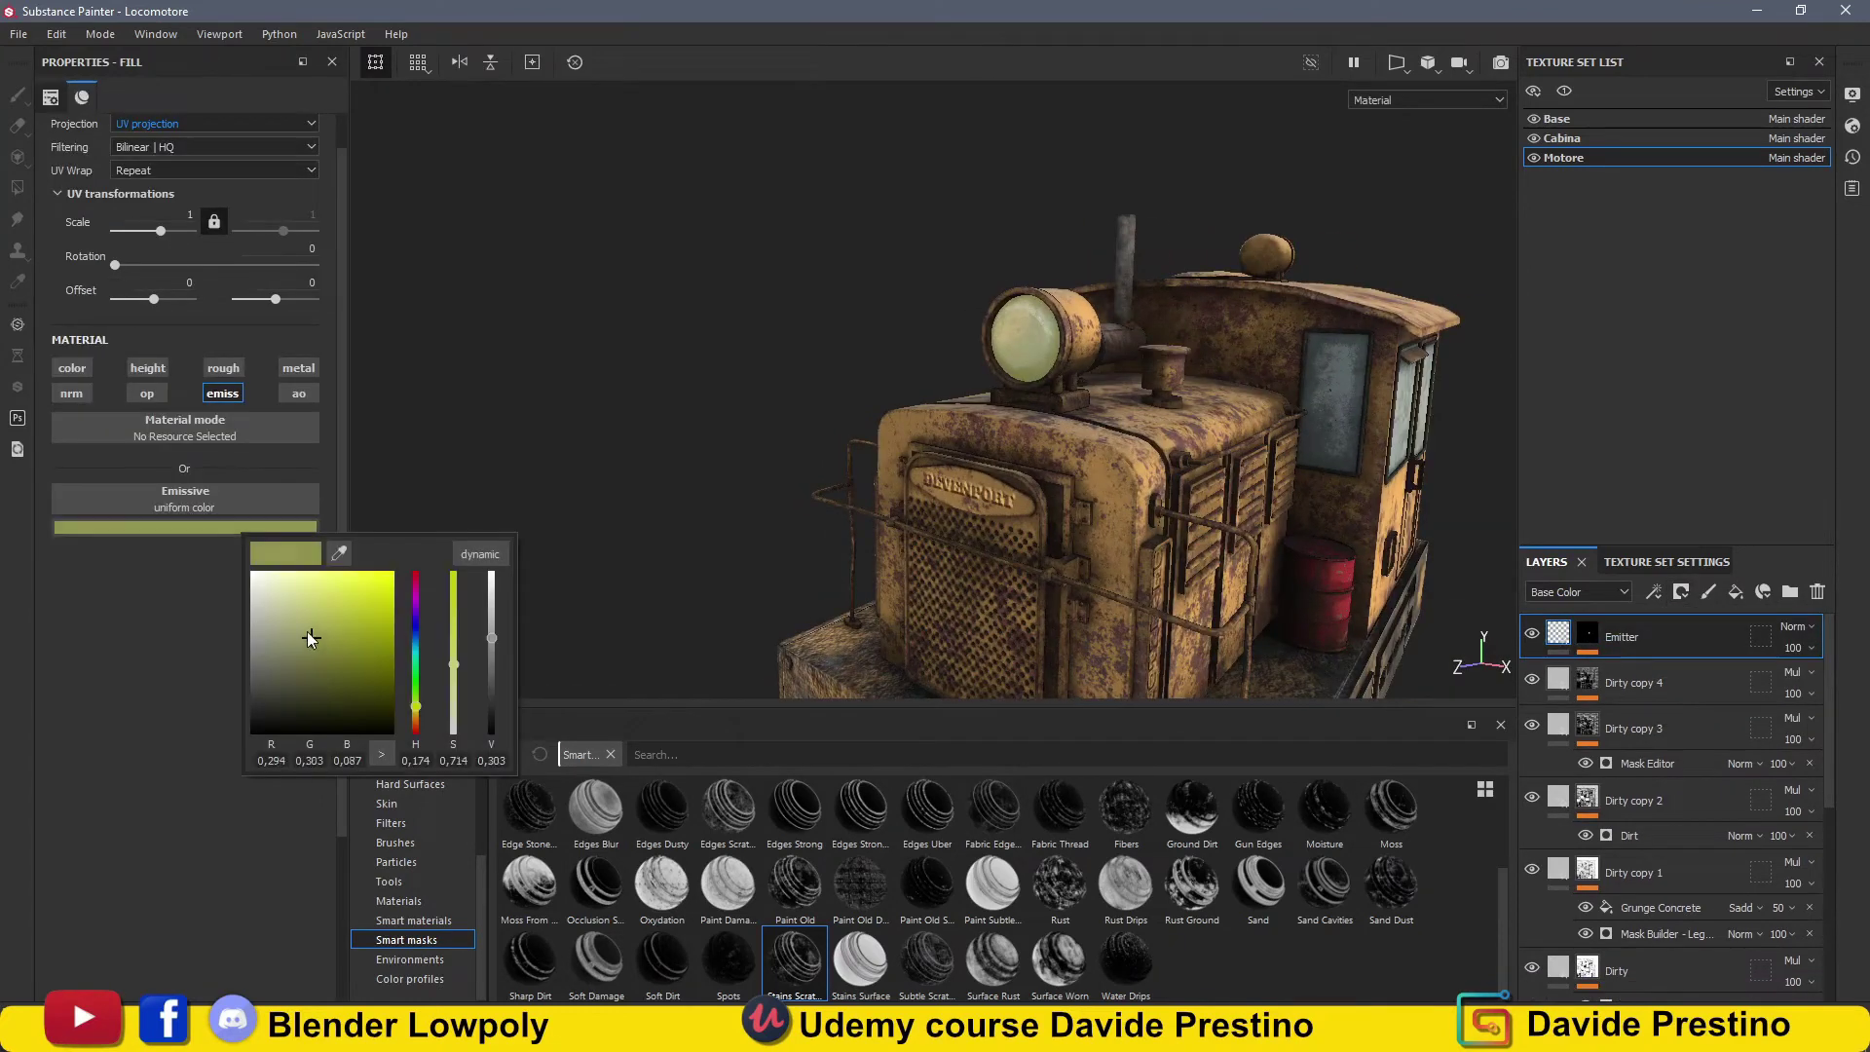
mouse_move(974, 448)
left_mouse_down("alt")
mouse_move(792, 450)
mouse_move(996, 459)
left_mouse_up("alt")
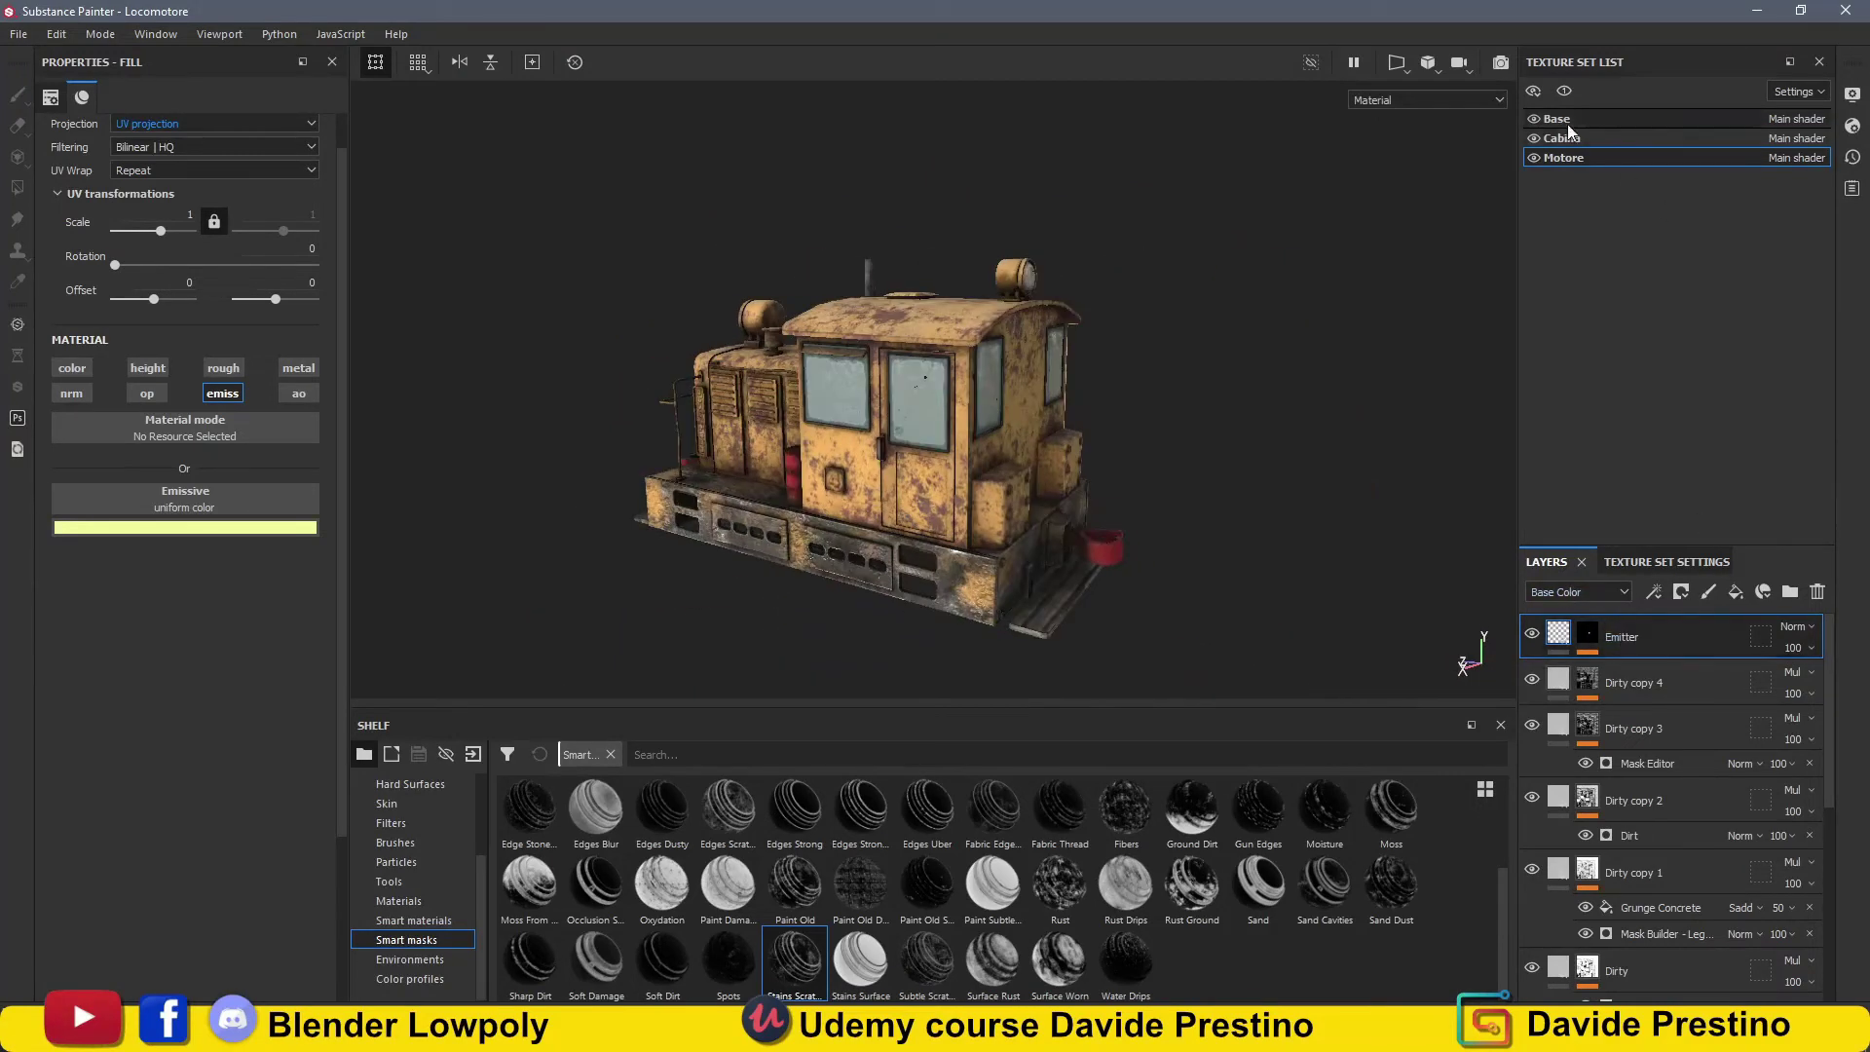
left_click(1562, 138)
left_click(1653, 591)
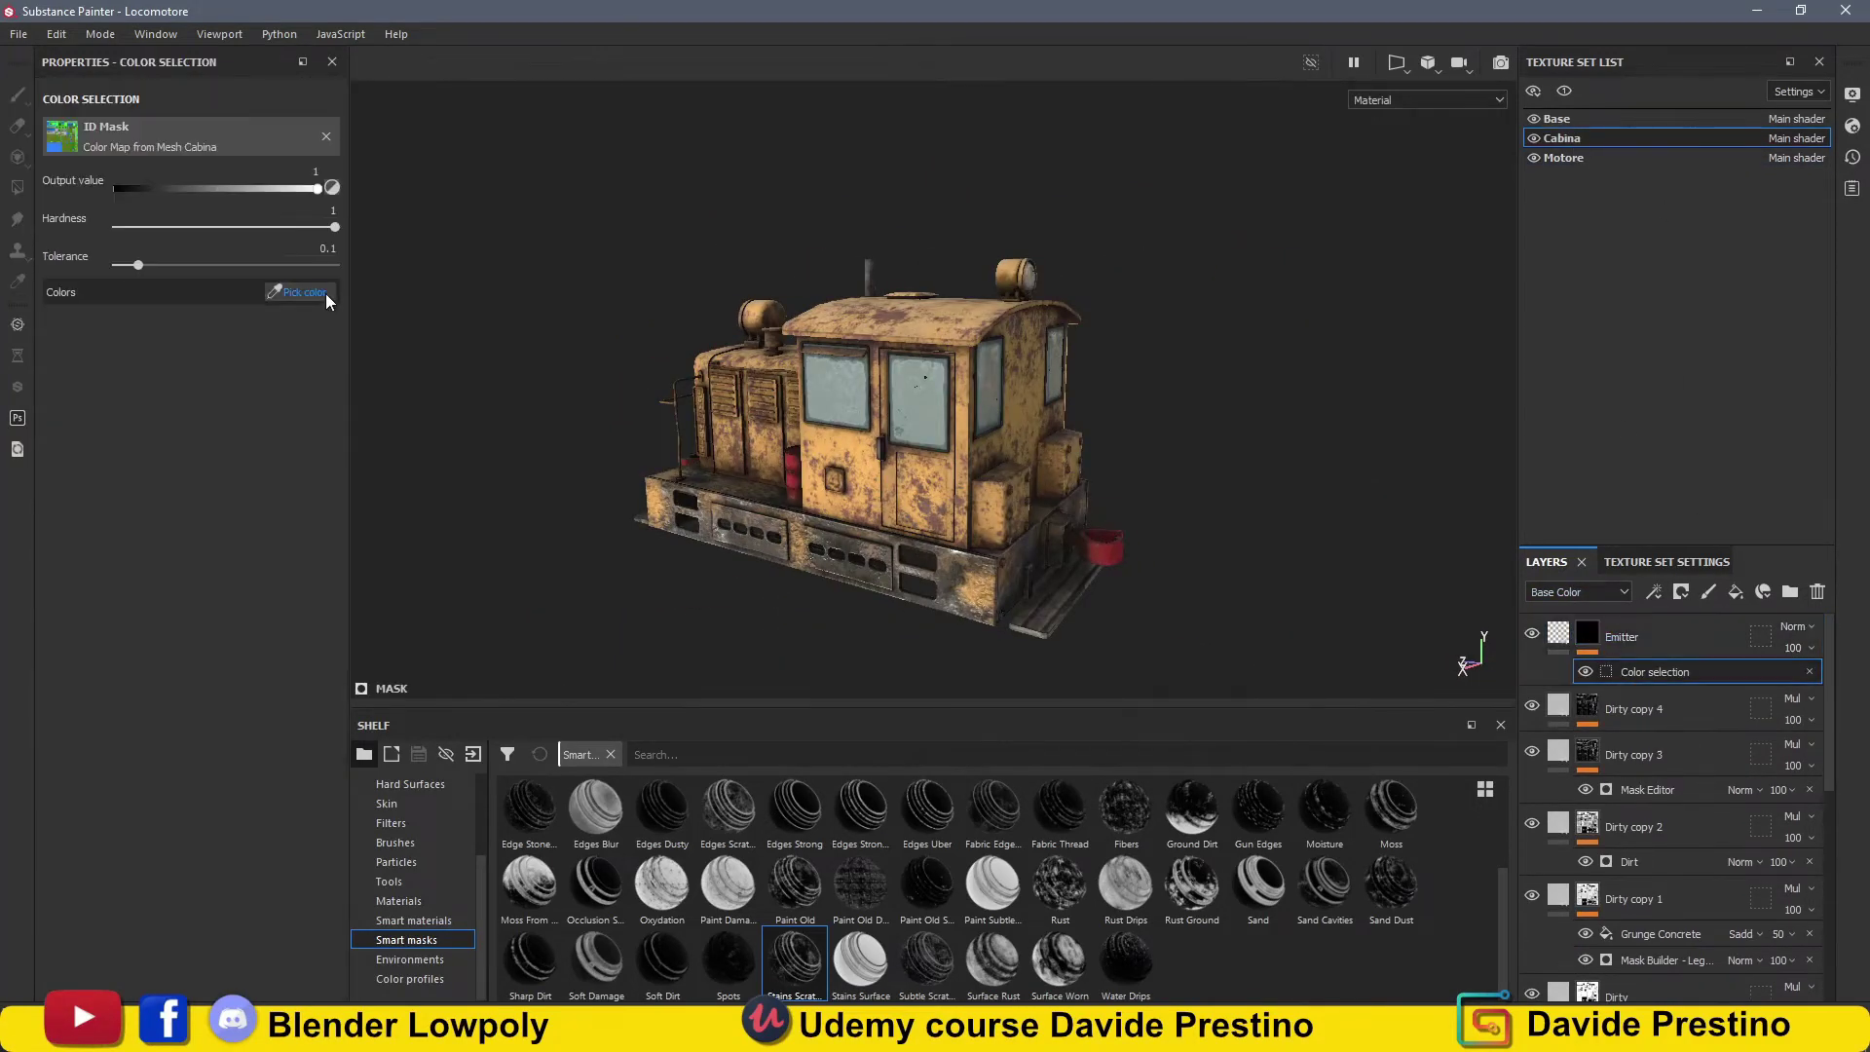
left_click(299, 291)
left_click(1040, 289)
left_click_drag(1040, 290, 1208, 334, "alt")
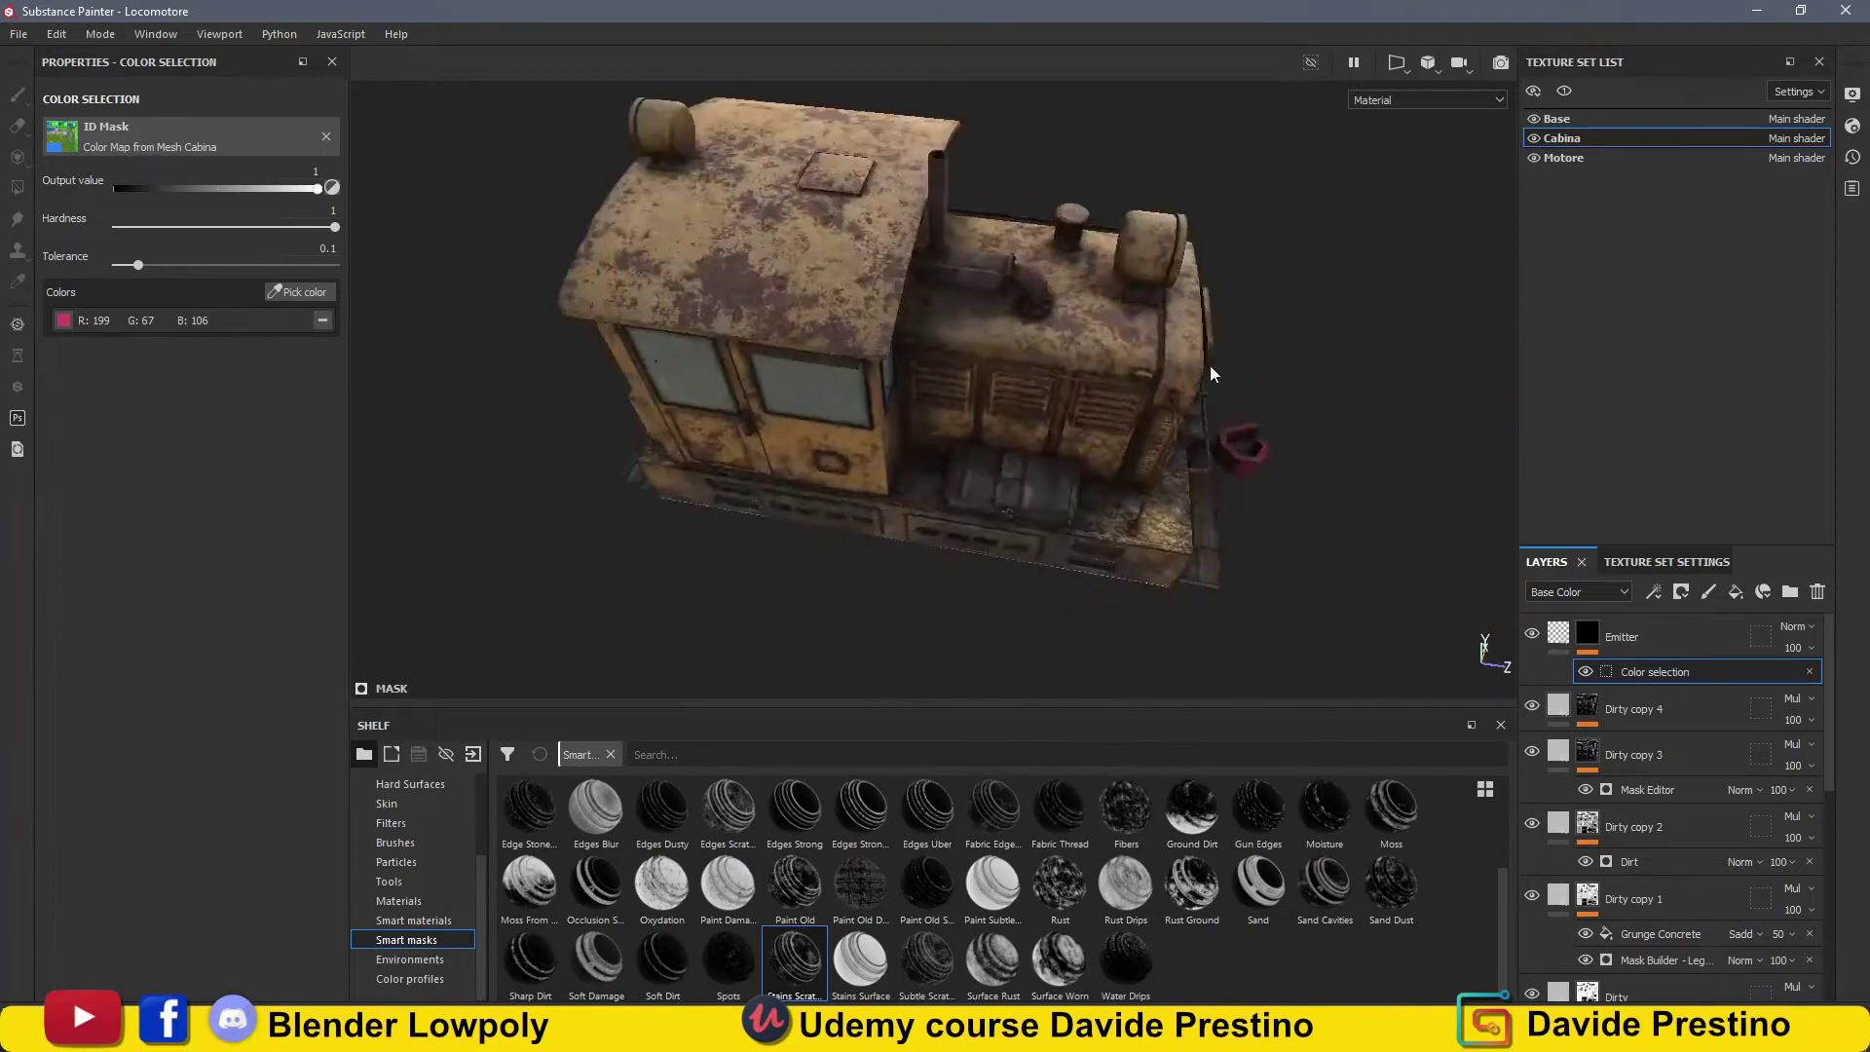
left_click(1563, 157)
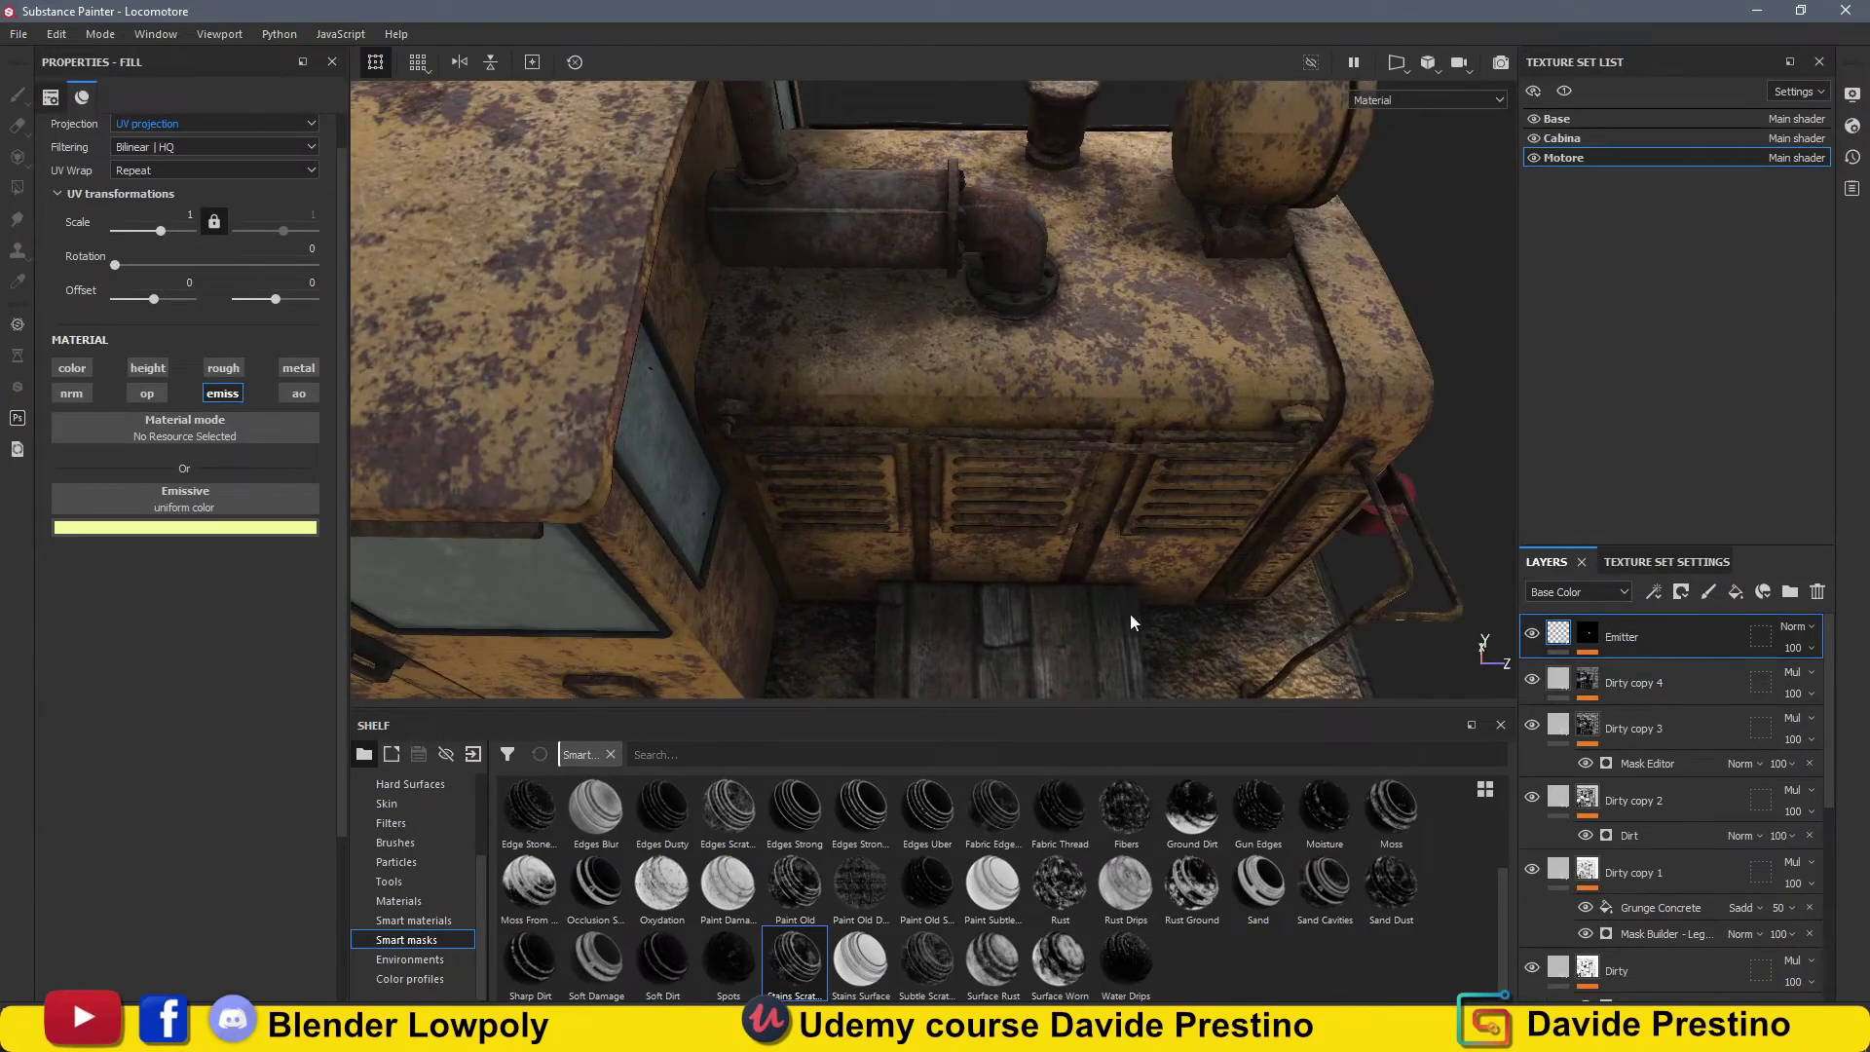
Add Fill layer 2 in dark grey without height or normal, black-masked, with the Leaks particle brush.
left_click(1736, 591)
left_click(71, 393)
left_click(148, 367)
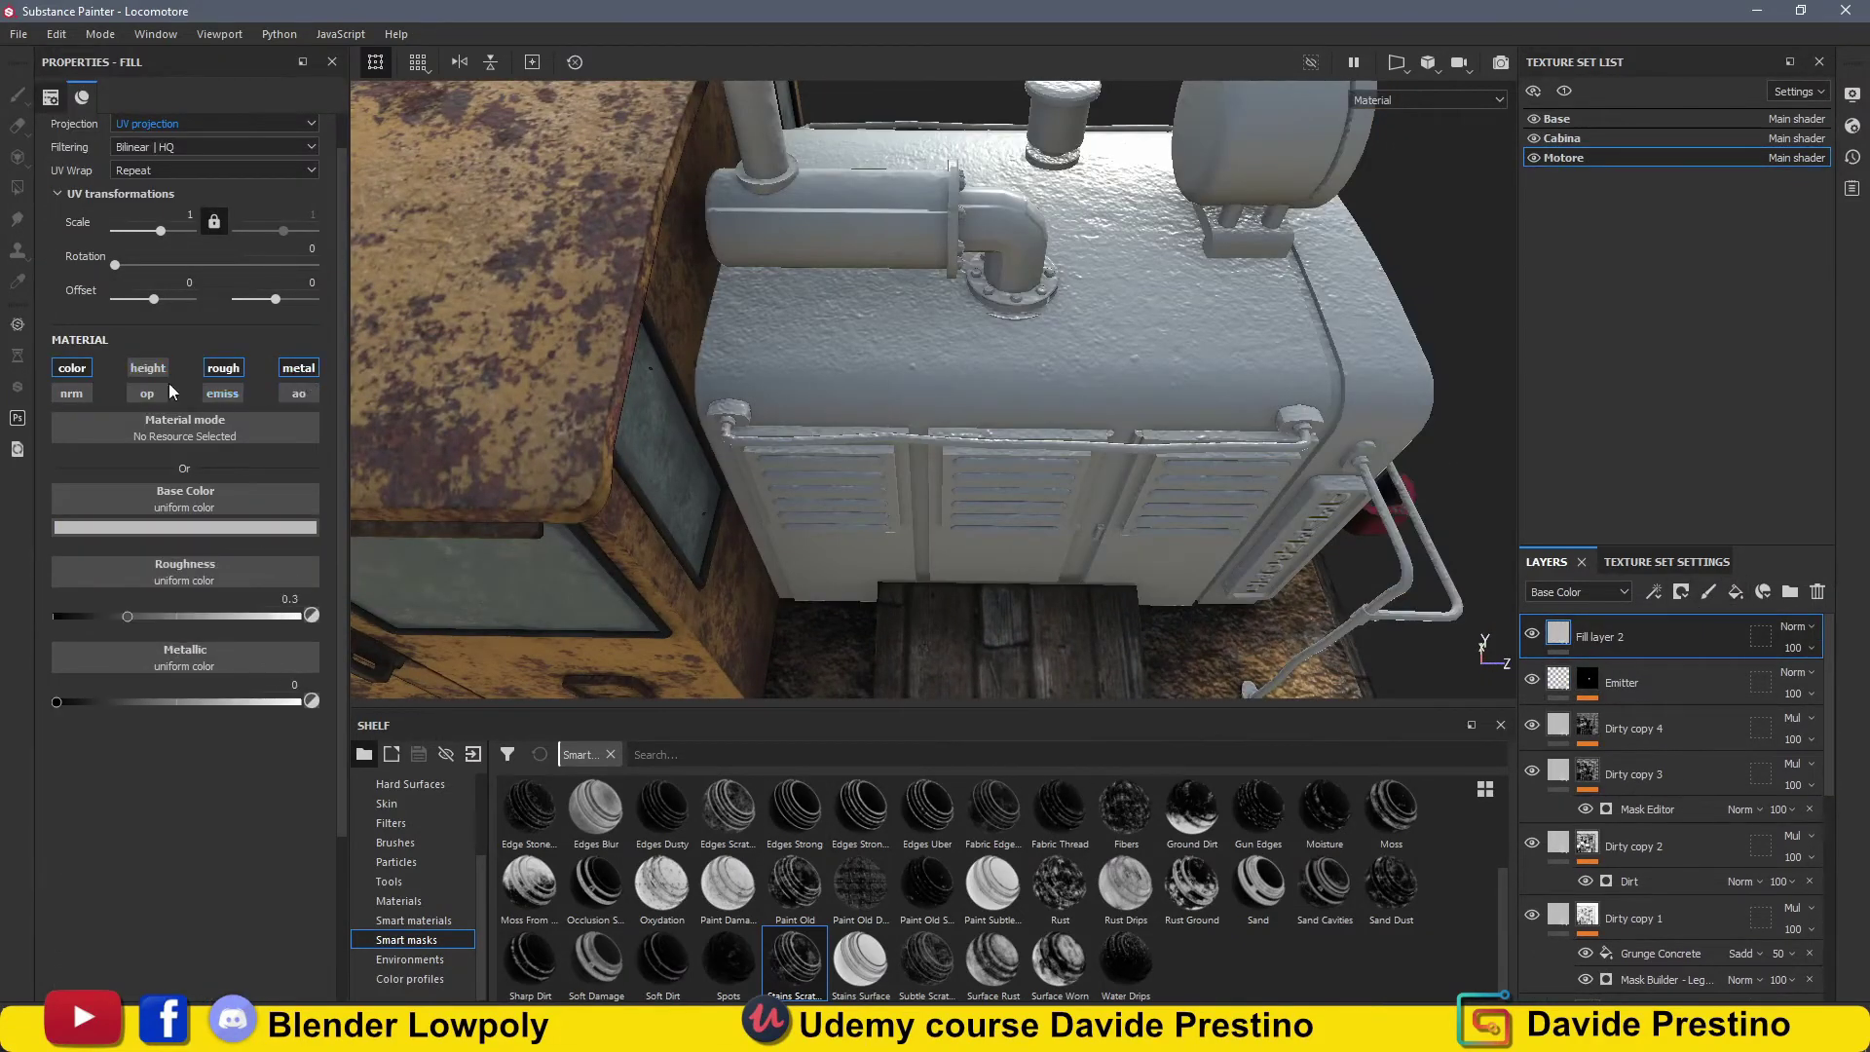
left_click(234, 527)
left_click(199, 690)
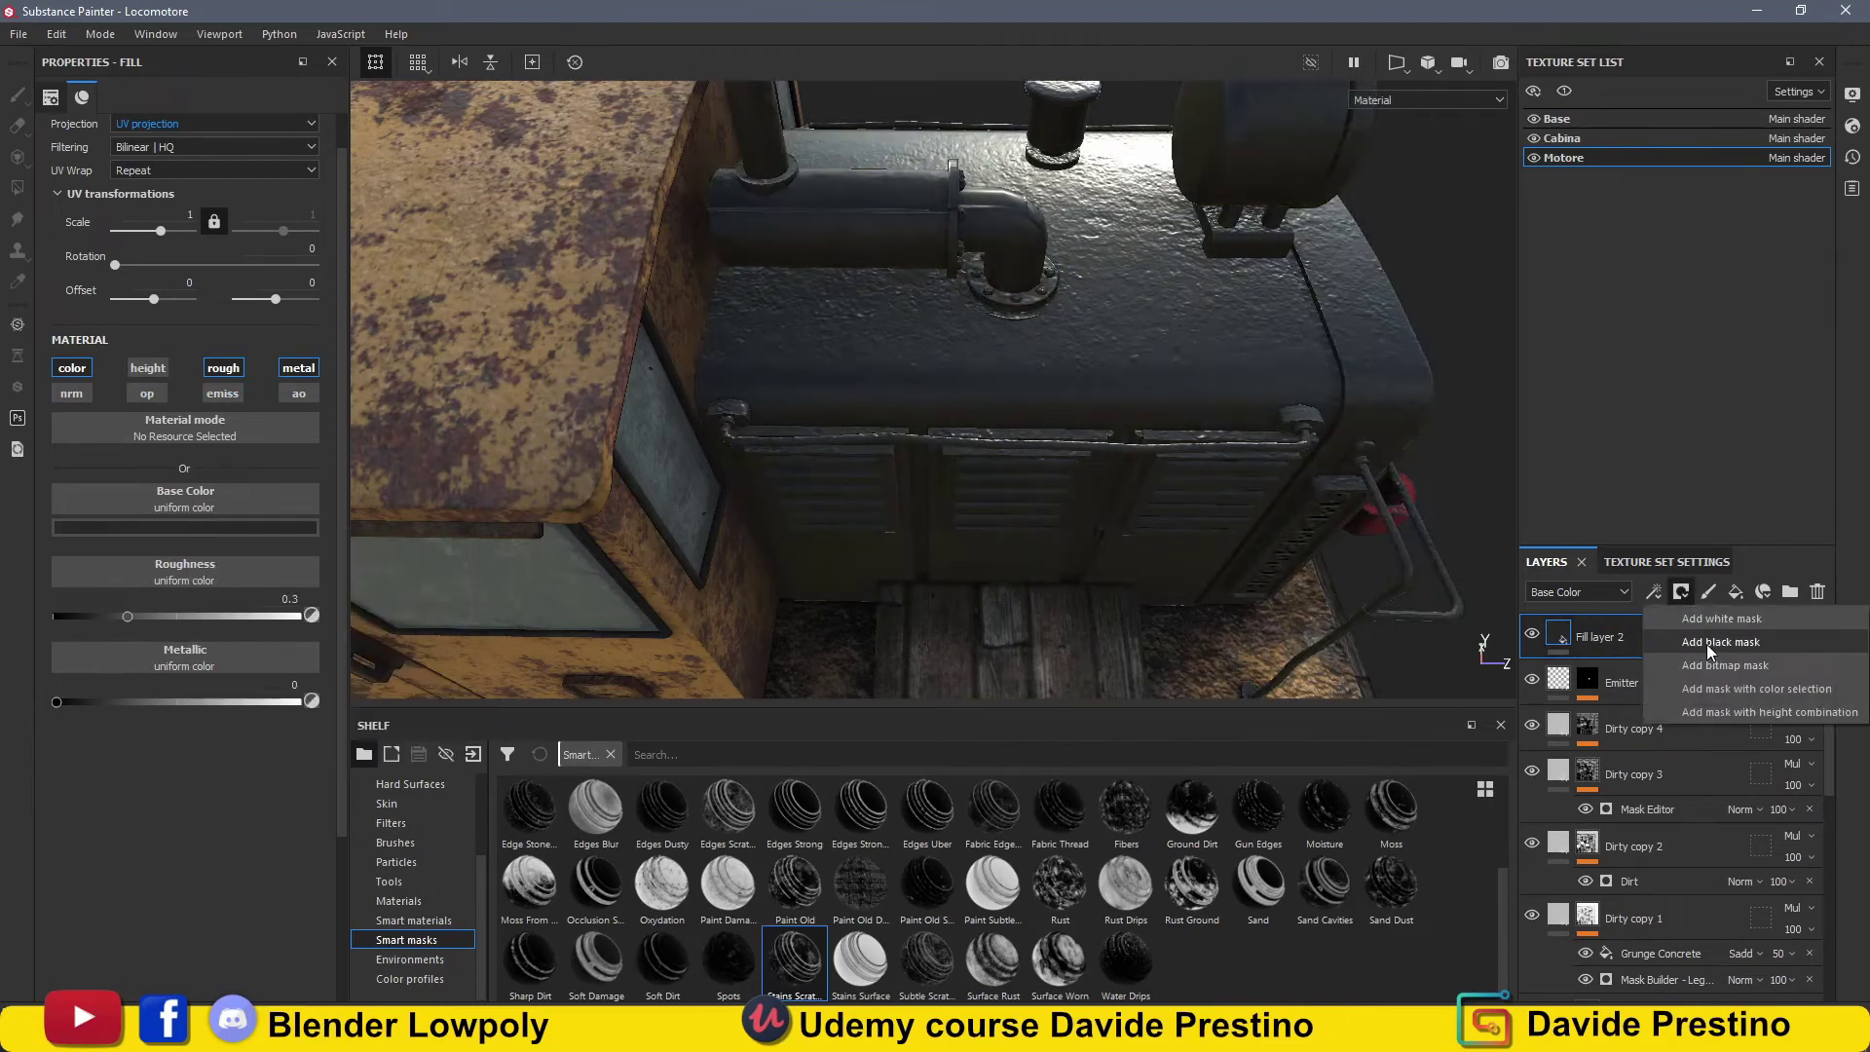
left_click(397, 862)
left_click(926, 812)
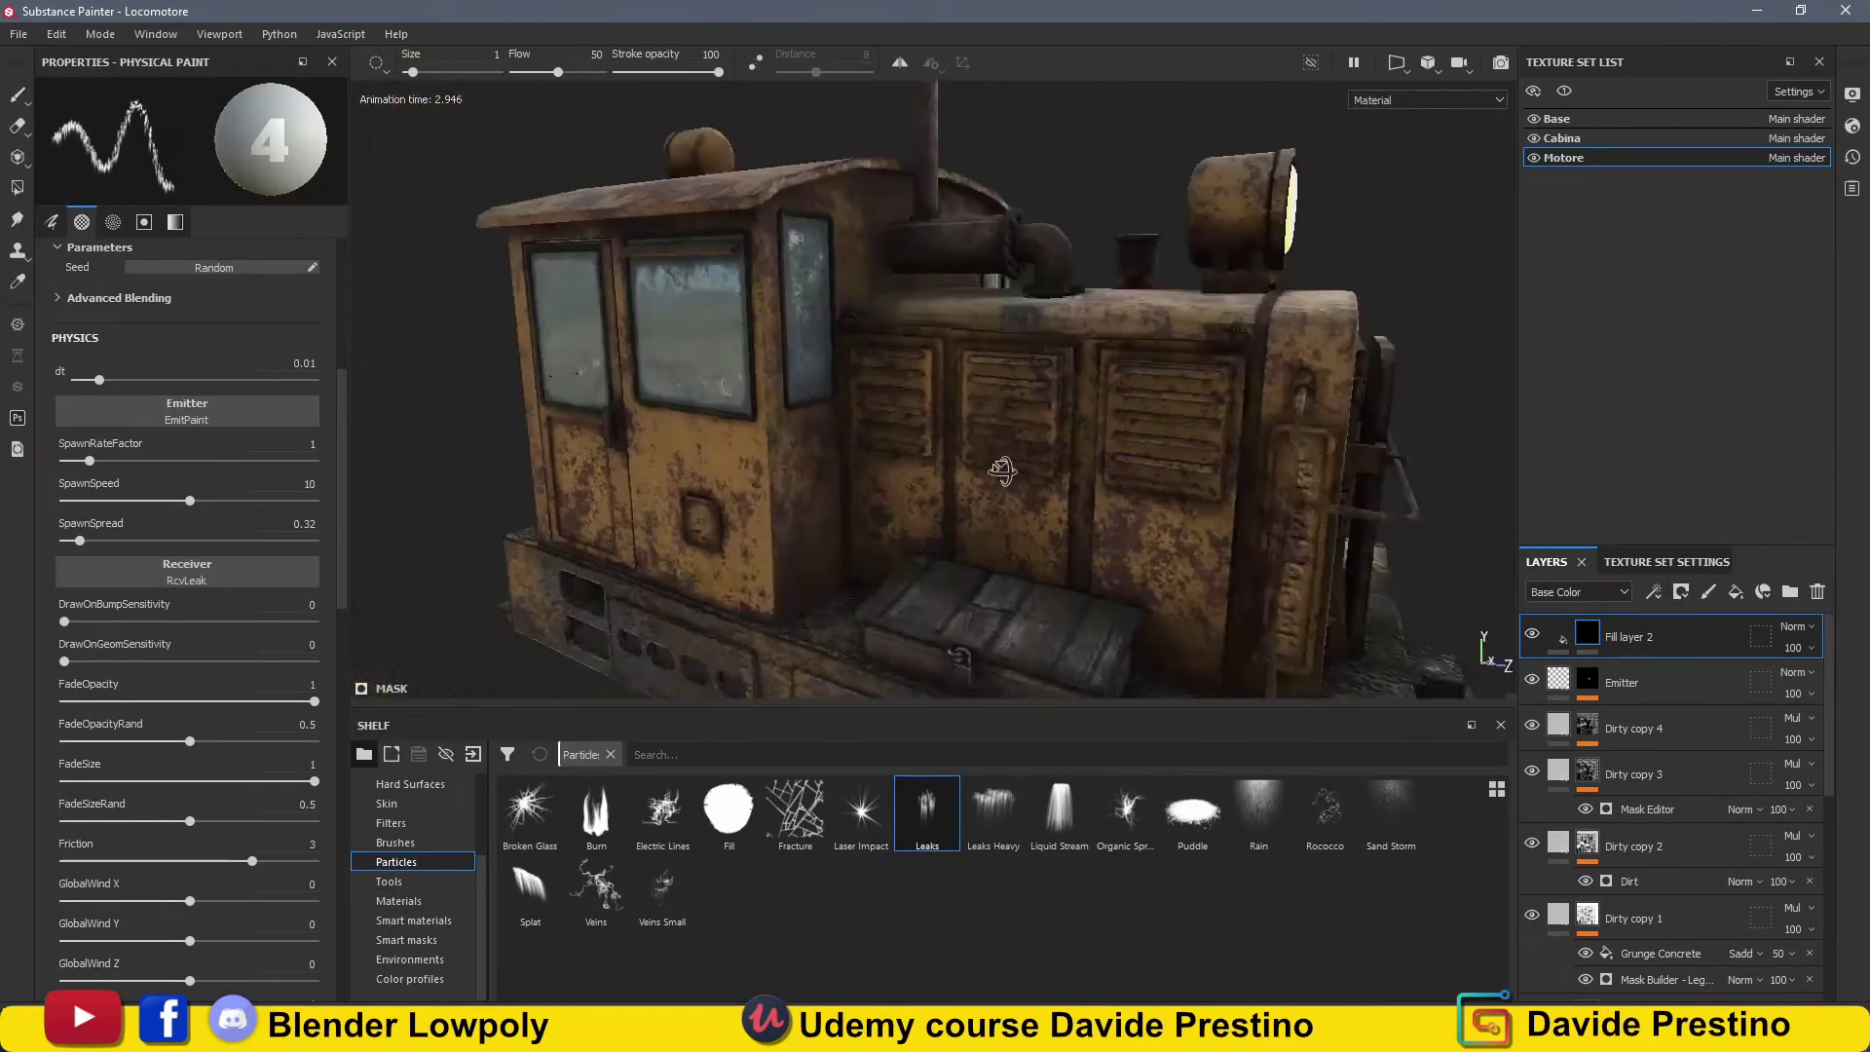
Orbit around the engine sides, louvred panels, cab and hood to review the leak streaks.
left_click_drag(1018, 419, 888, 445, "alt")
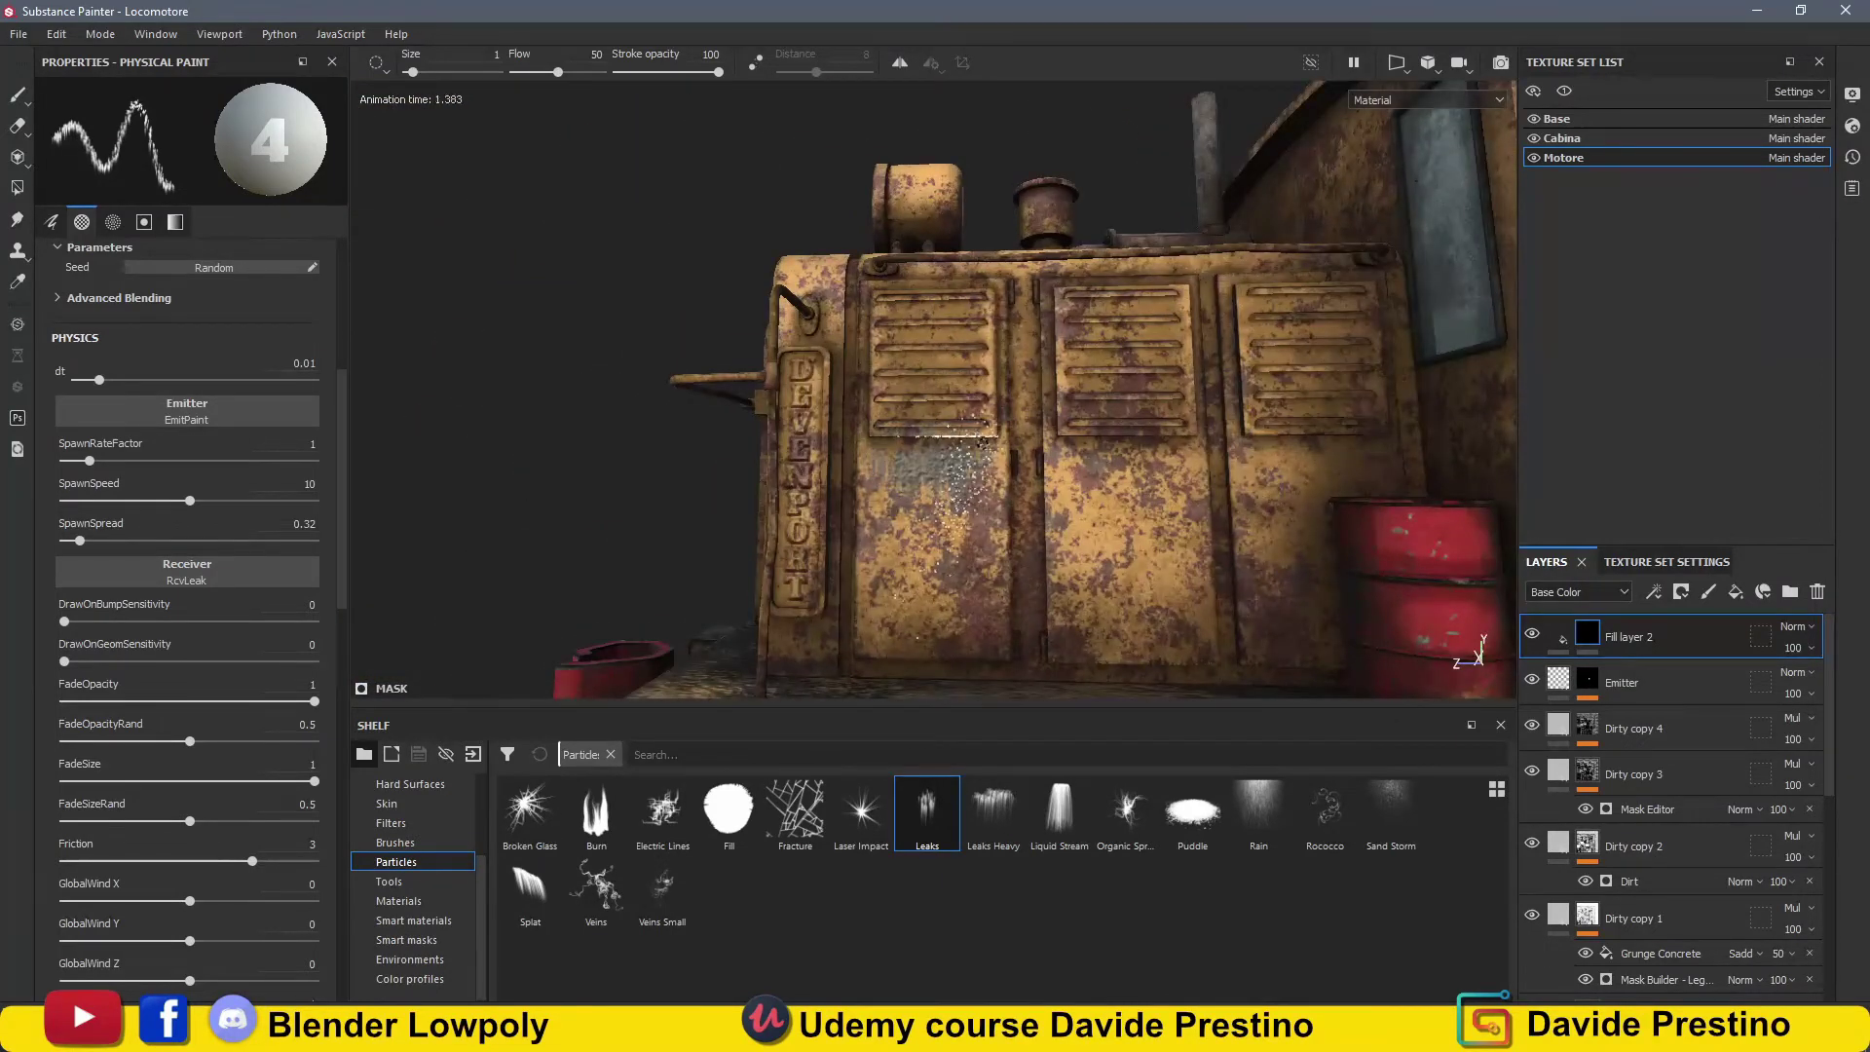
left_click_drag(1268, 438, 742, 334, "alt")
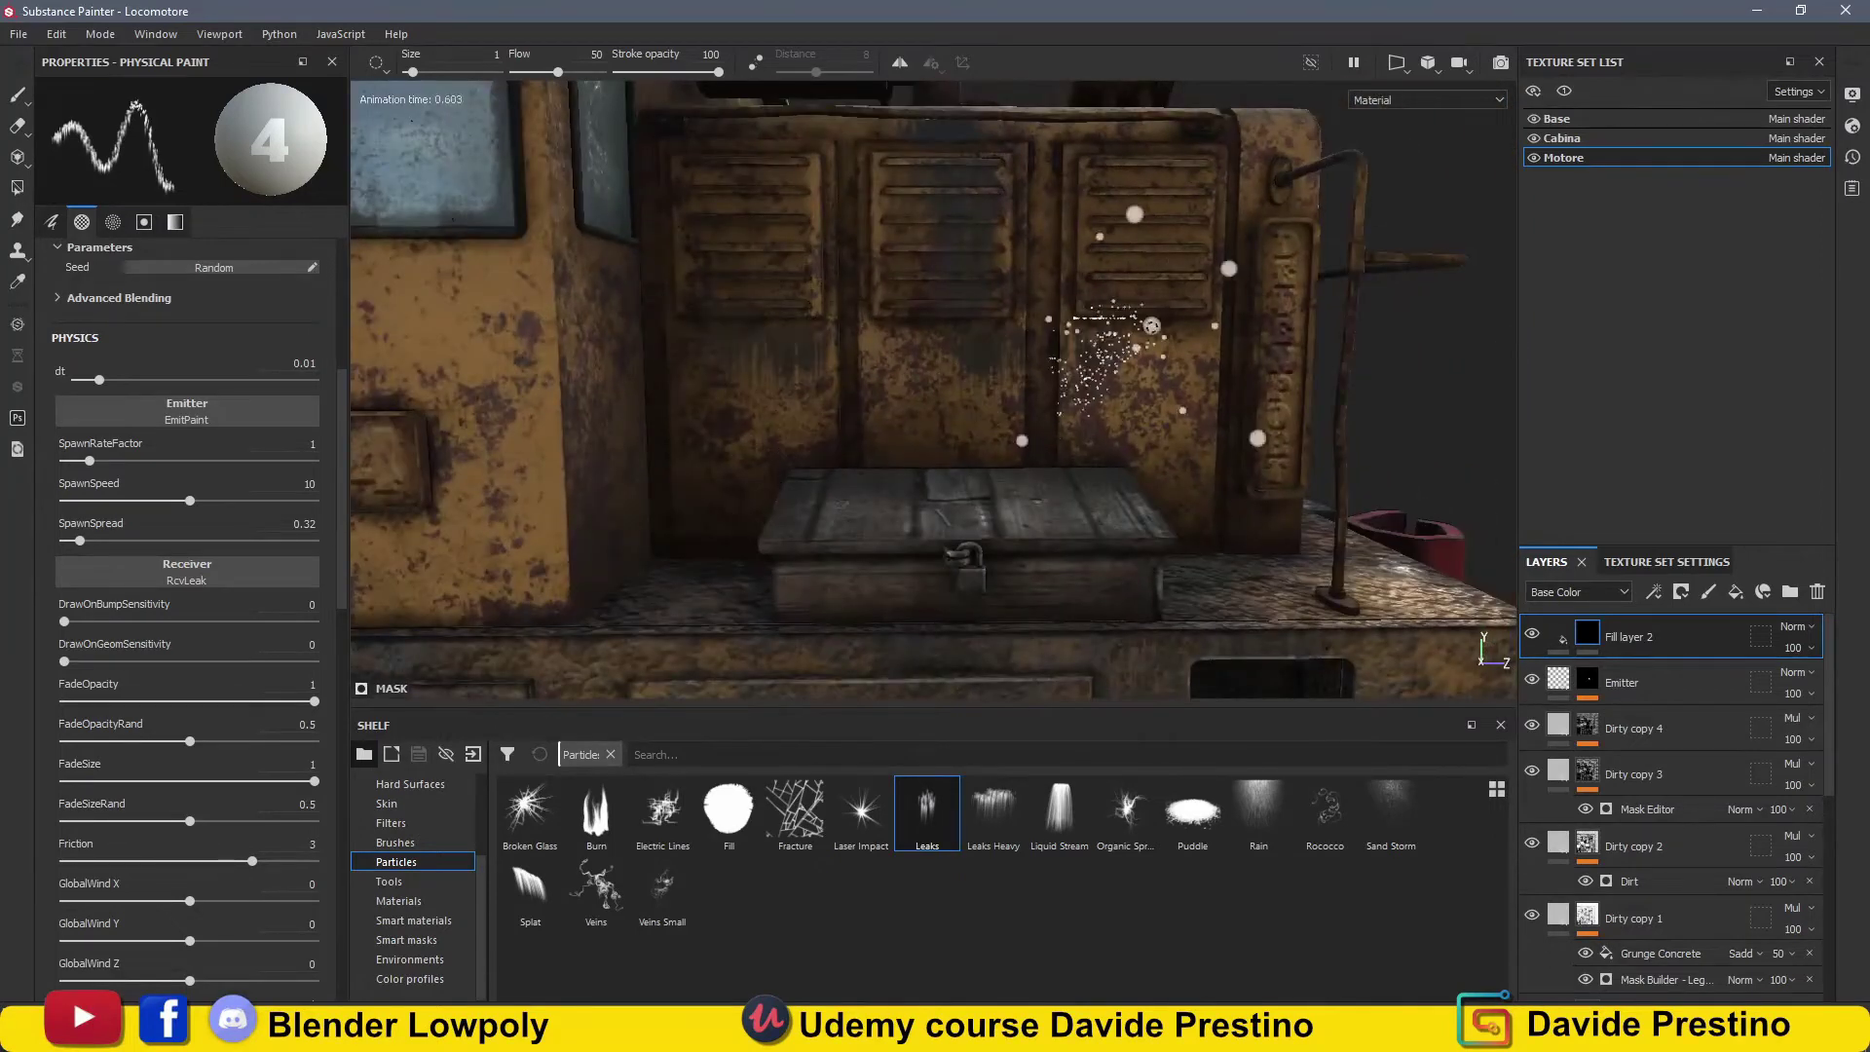
mouse_move(1151, 325)
left_mouse_down("alt")
mouse_move(883, 407)
mouse_move(1023, 419)
left_mouse_up("alt")
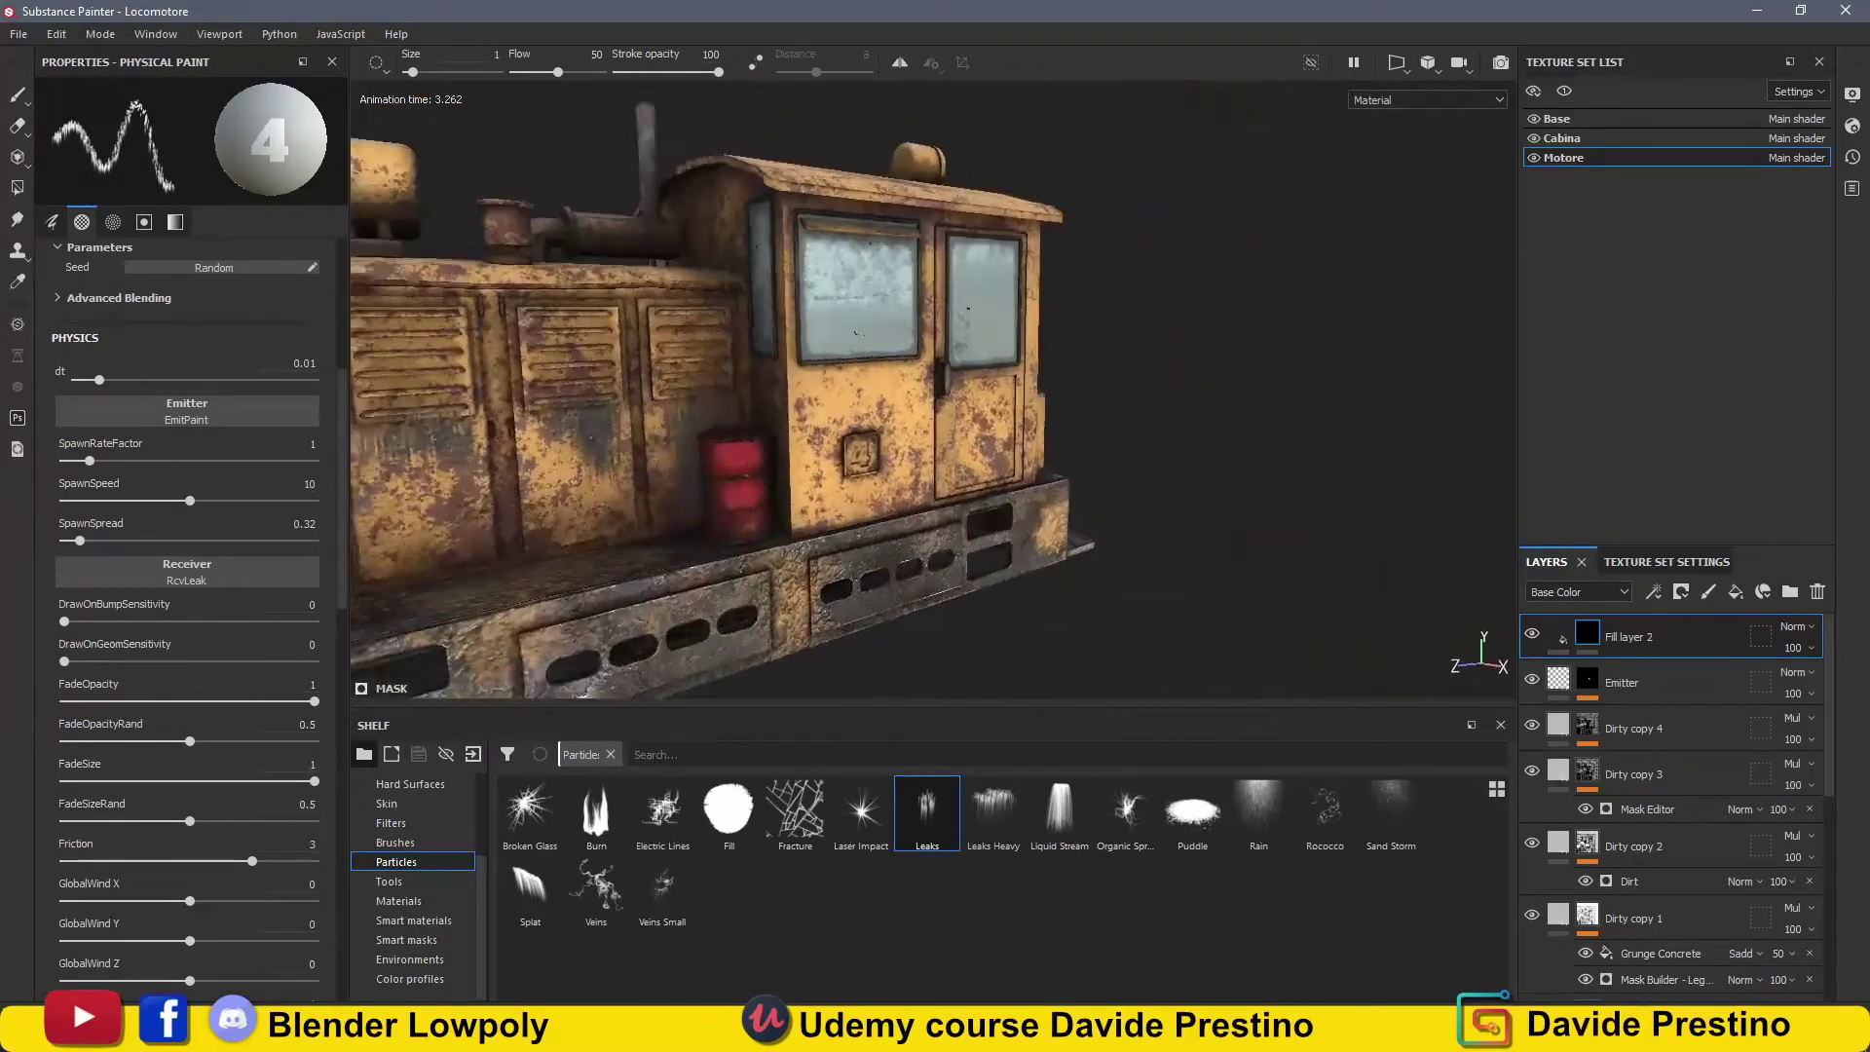
left_click_drag(857, 331, 894, 408, "alt")
scroll(894, 407, "up", 5)
scroll(865, 475, "down", 5)
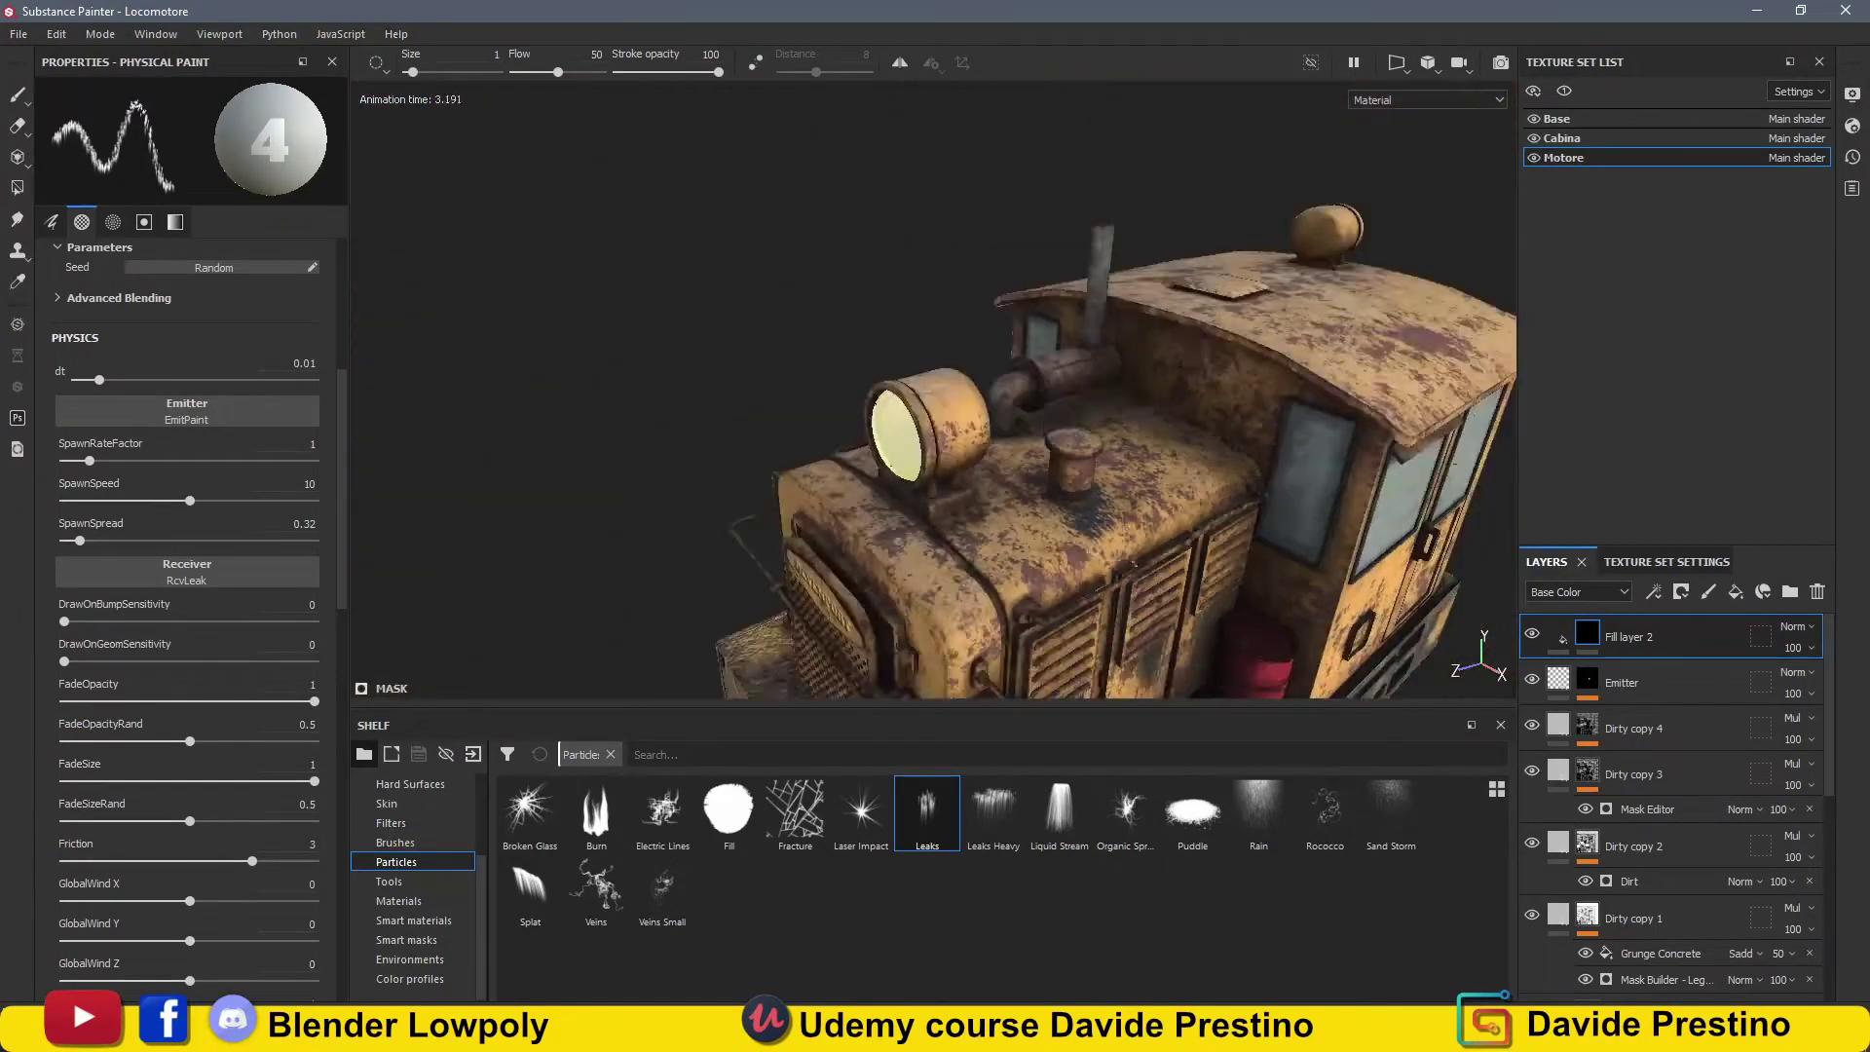
mouse_move(819, 457)
left_mouse_down("alt")
mouse_move(866, 474)
mouse_move(799, 478)
left_mouse_up("alt")
Set the texture export folder to Industrial American Houses 1900\Locomotore.
left_click(23, 41)
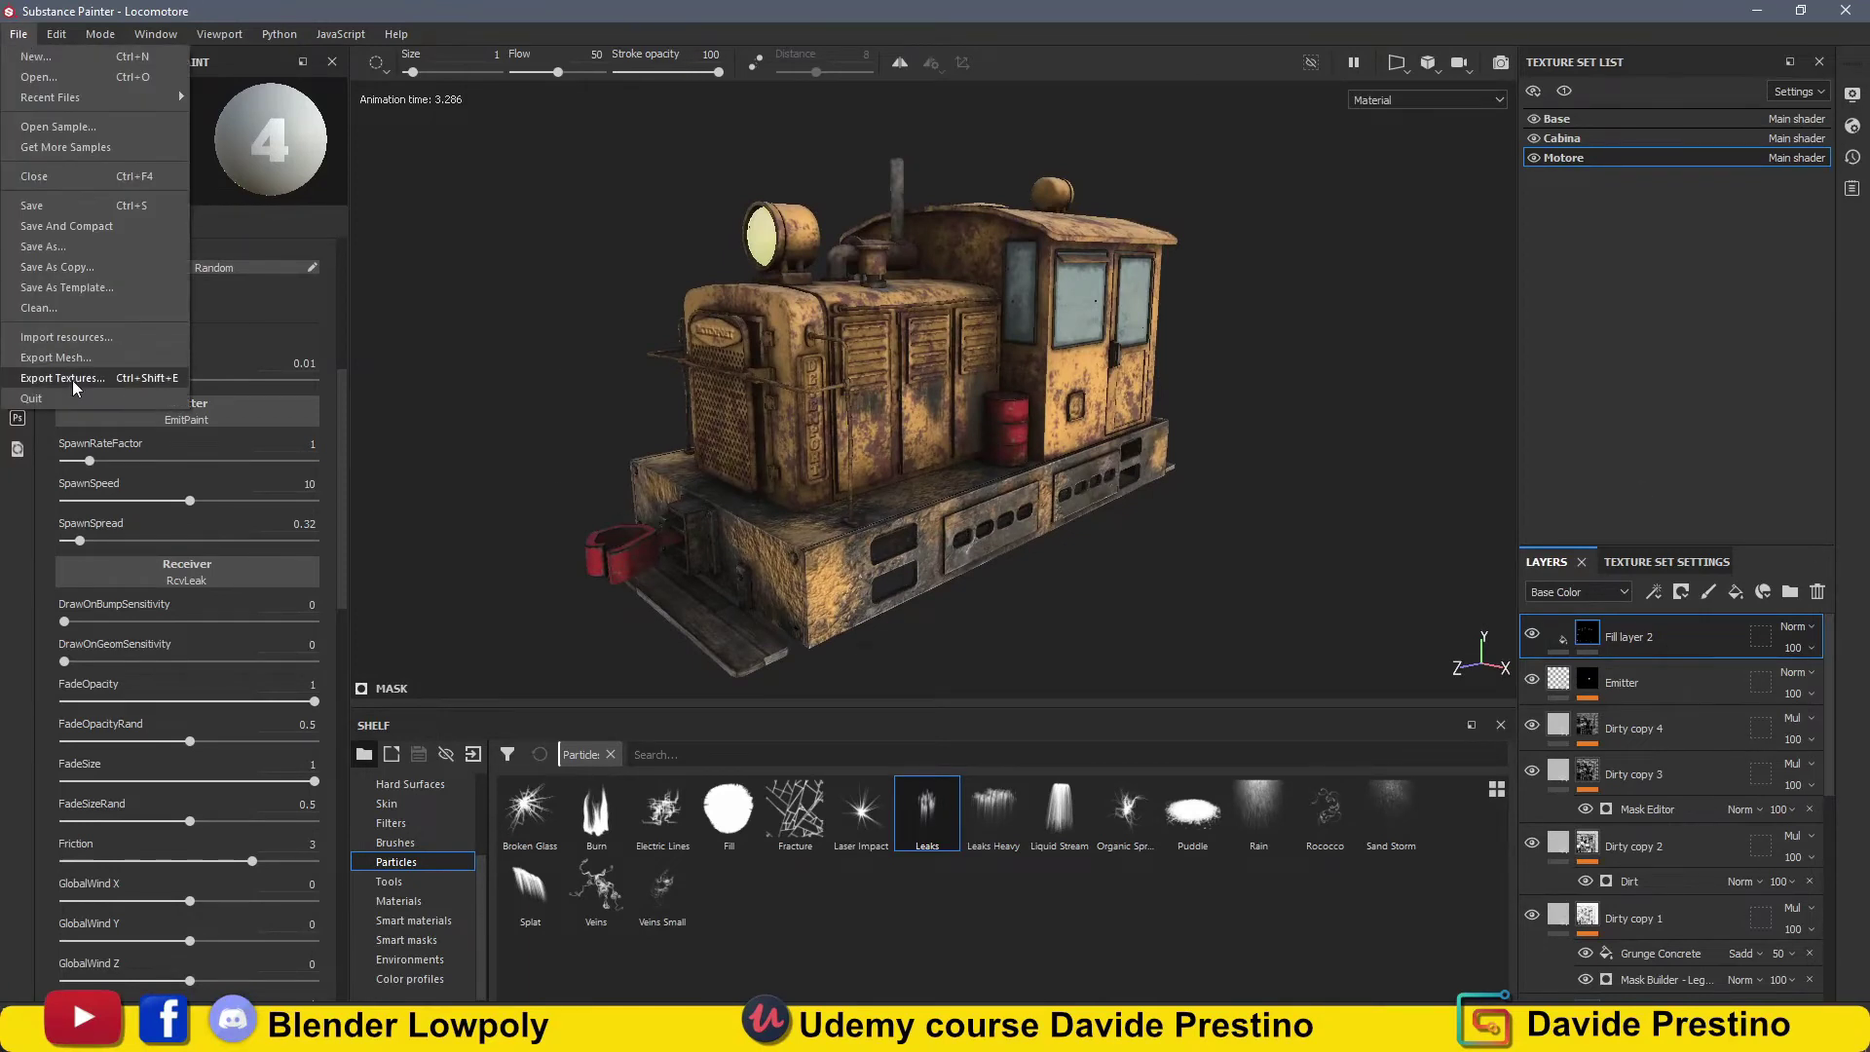
left_click(58, 371)
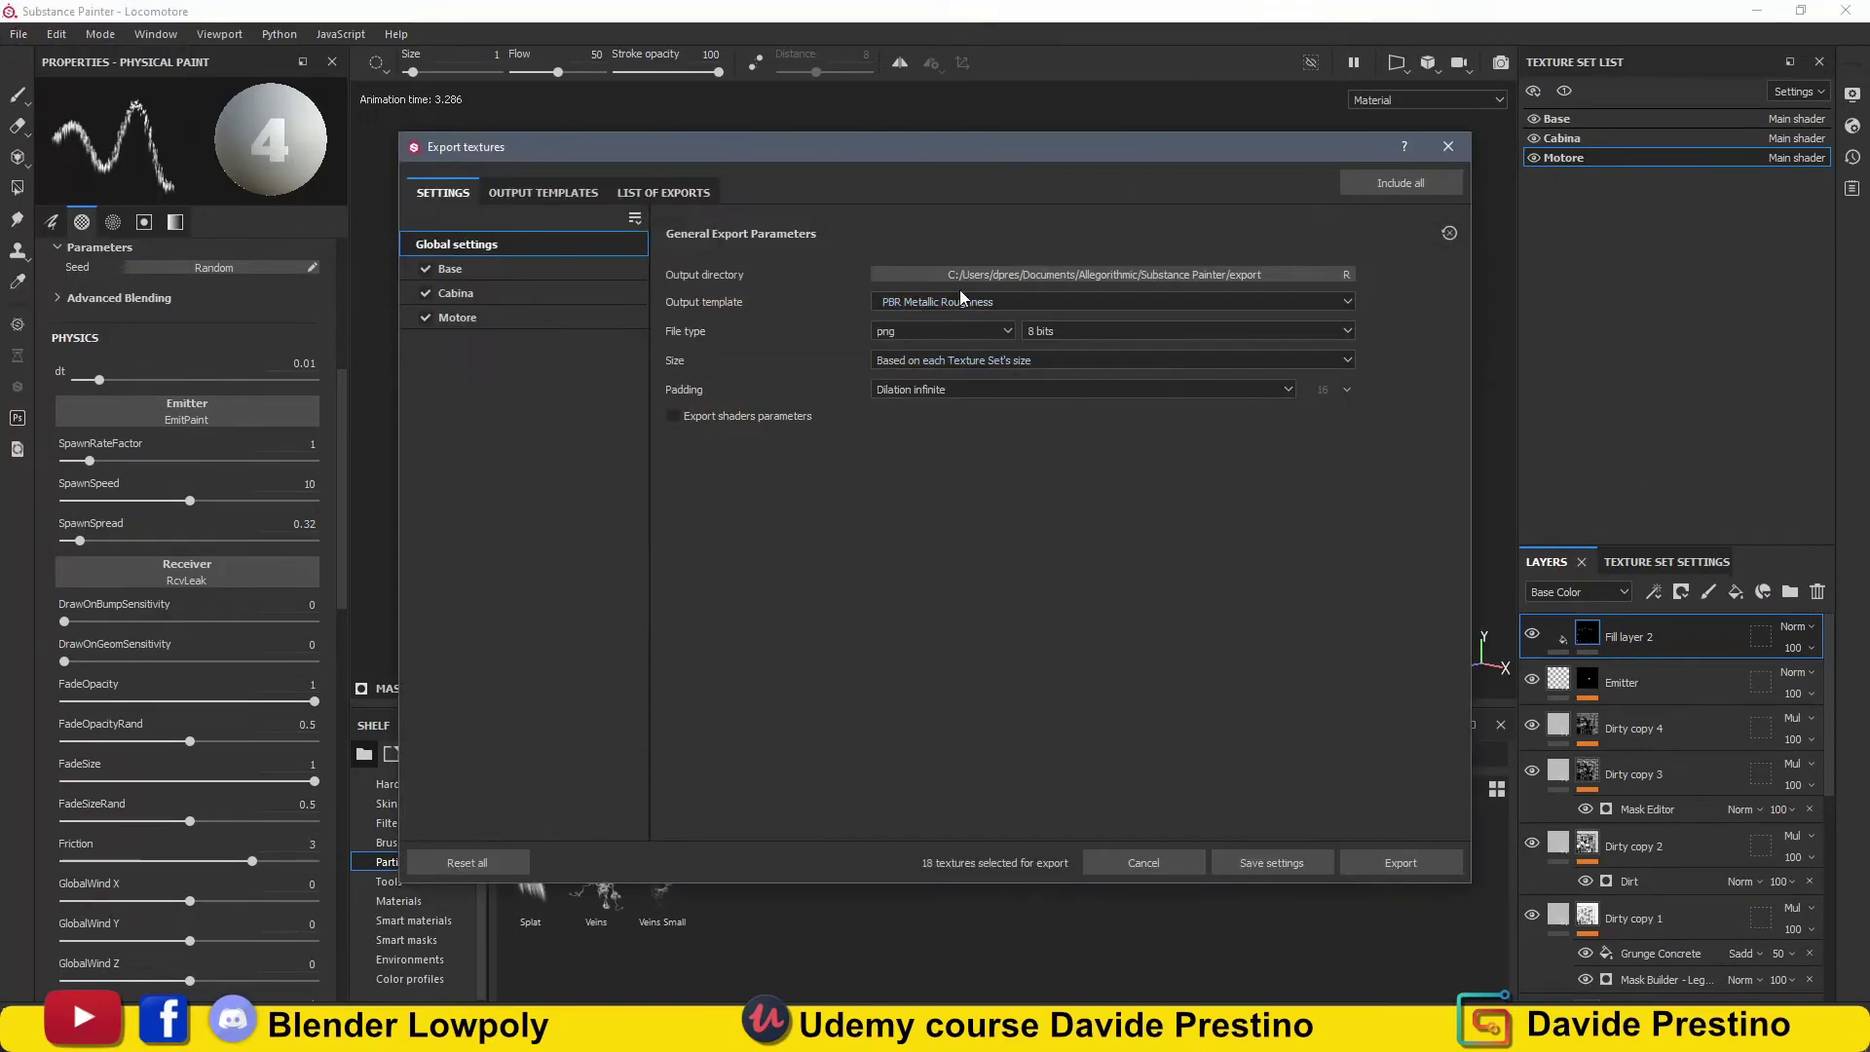
left_click(956, 280)
scroll(541, 367, "up", 3)
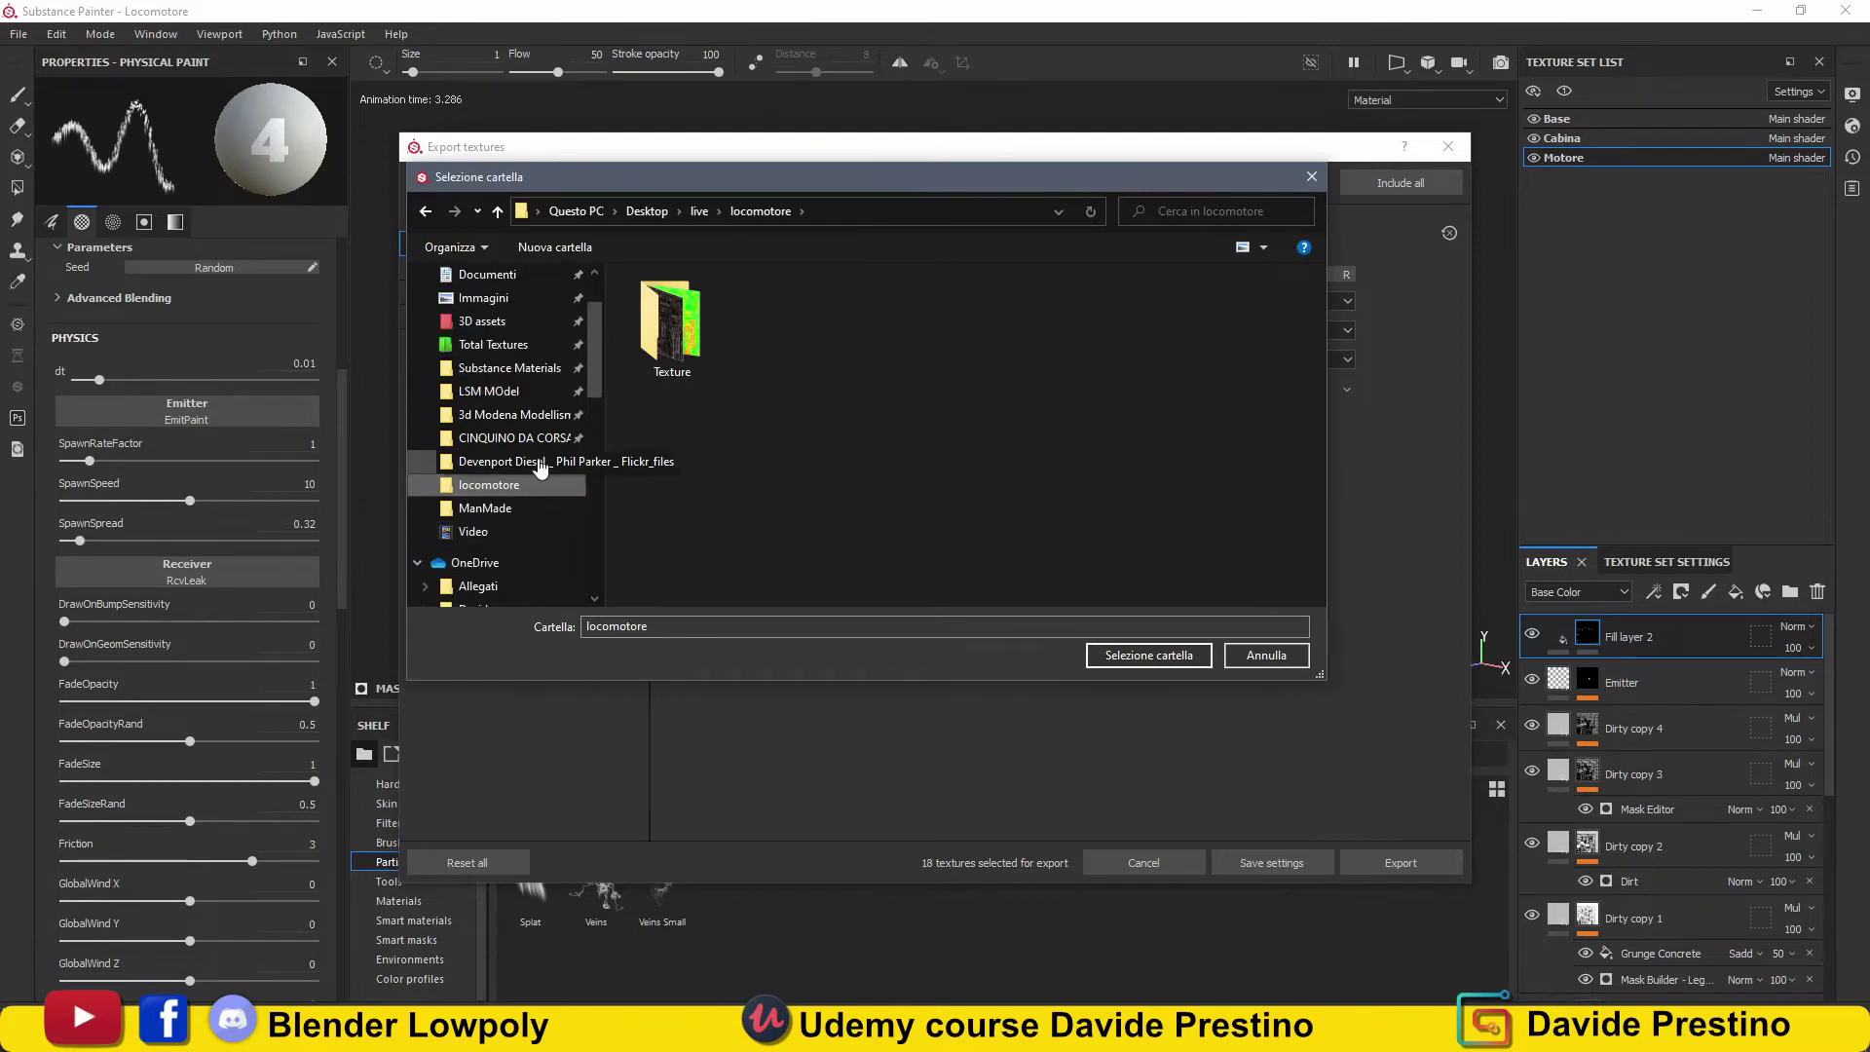
left_click(506, 463)
double_click(804, 401)
double_click(805, 343)
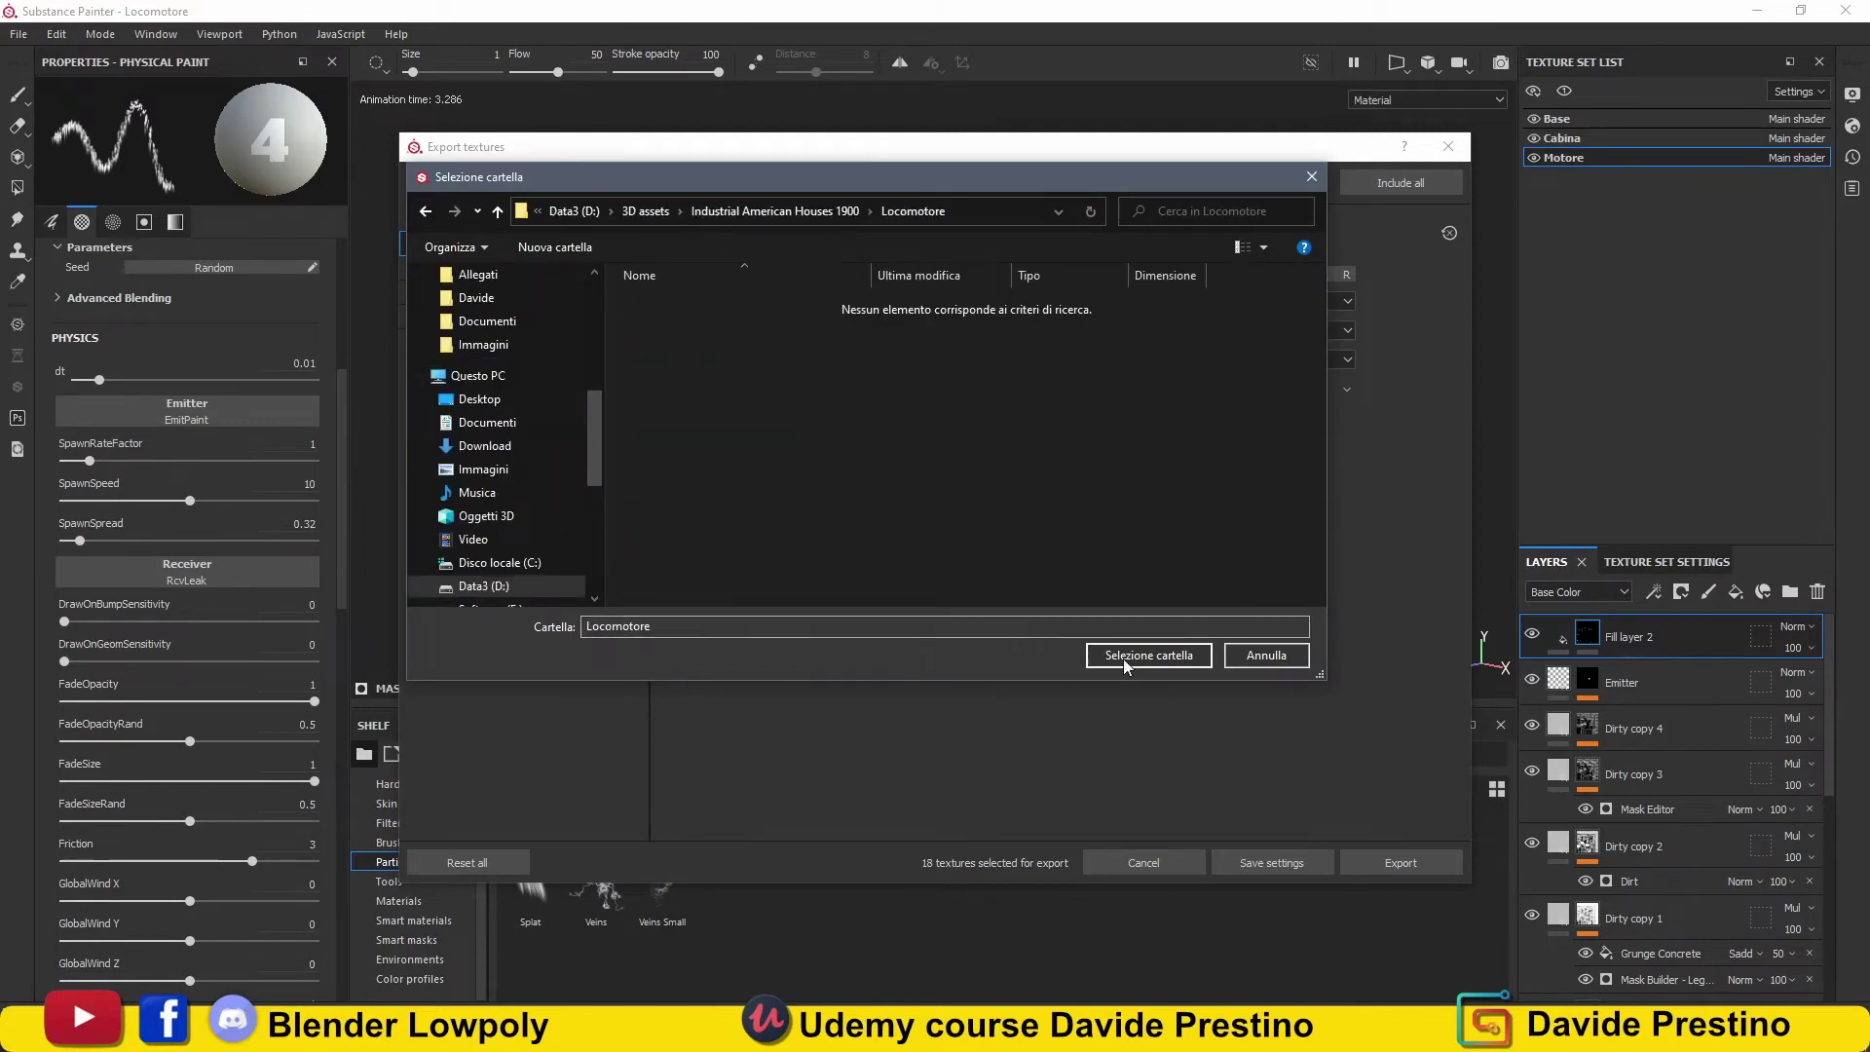
left_click(1135, 656)
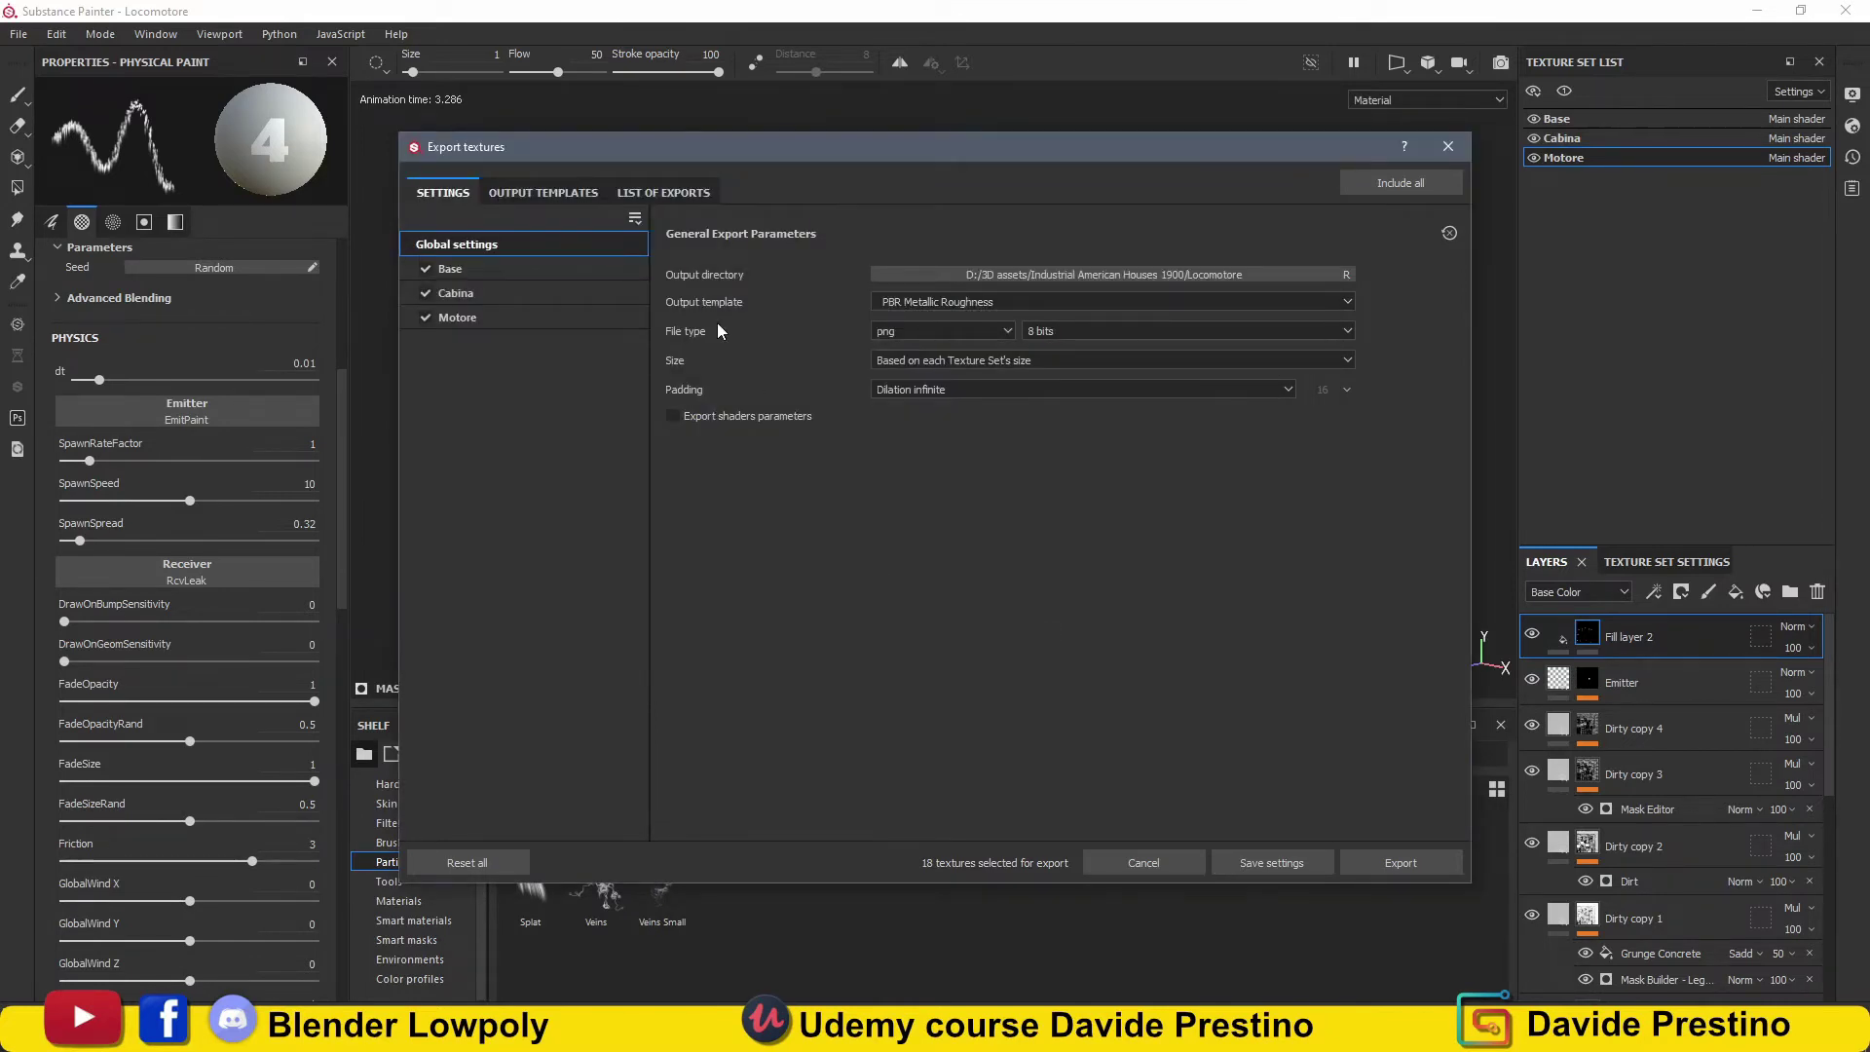
Export with the PBR Metallic Roughness_UNIGINE template and close the export dialog.
left_click(980, 300)
left_click(1012, 407)
left_click(1383, 865)
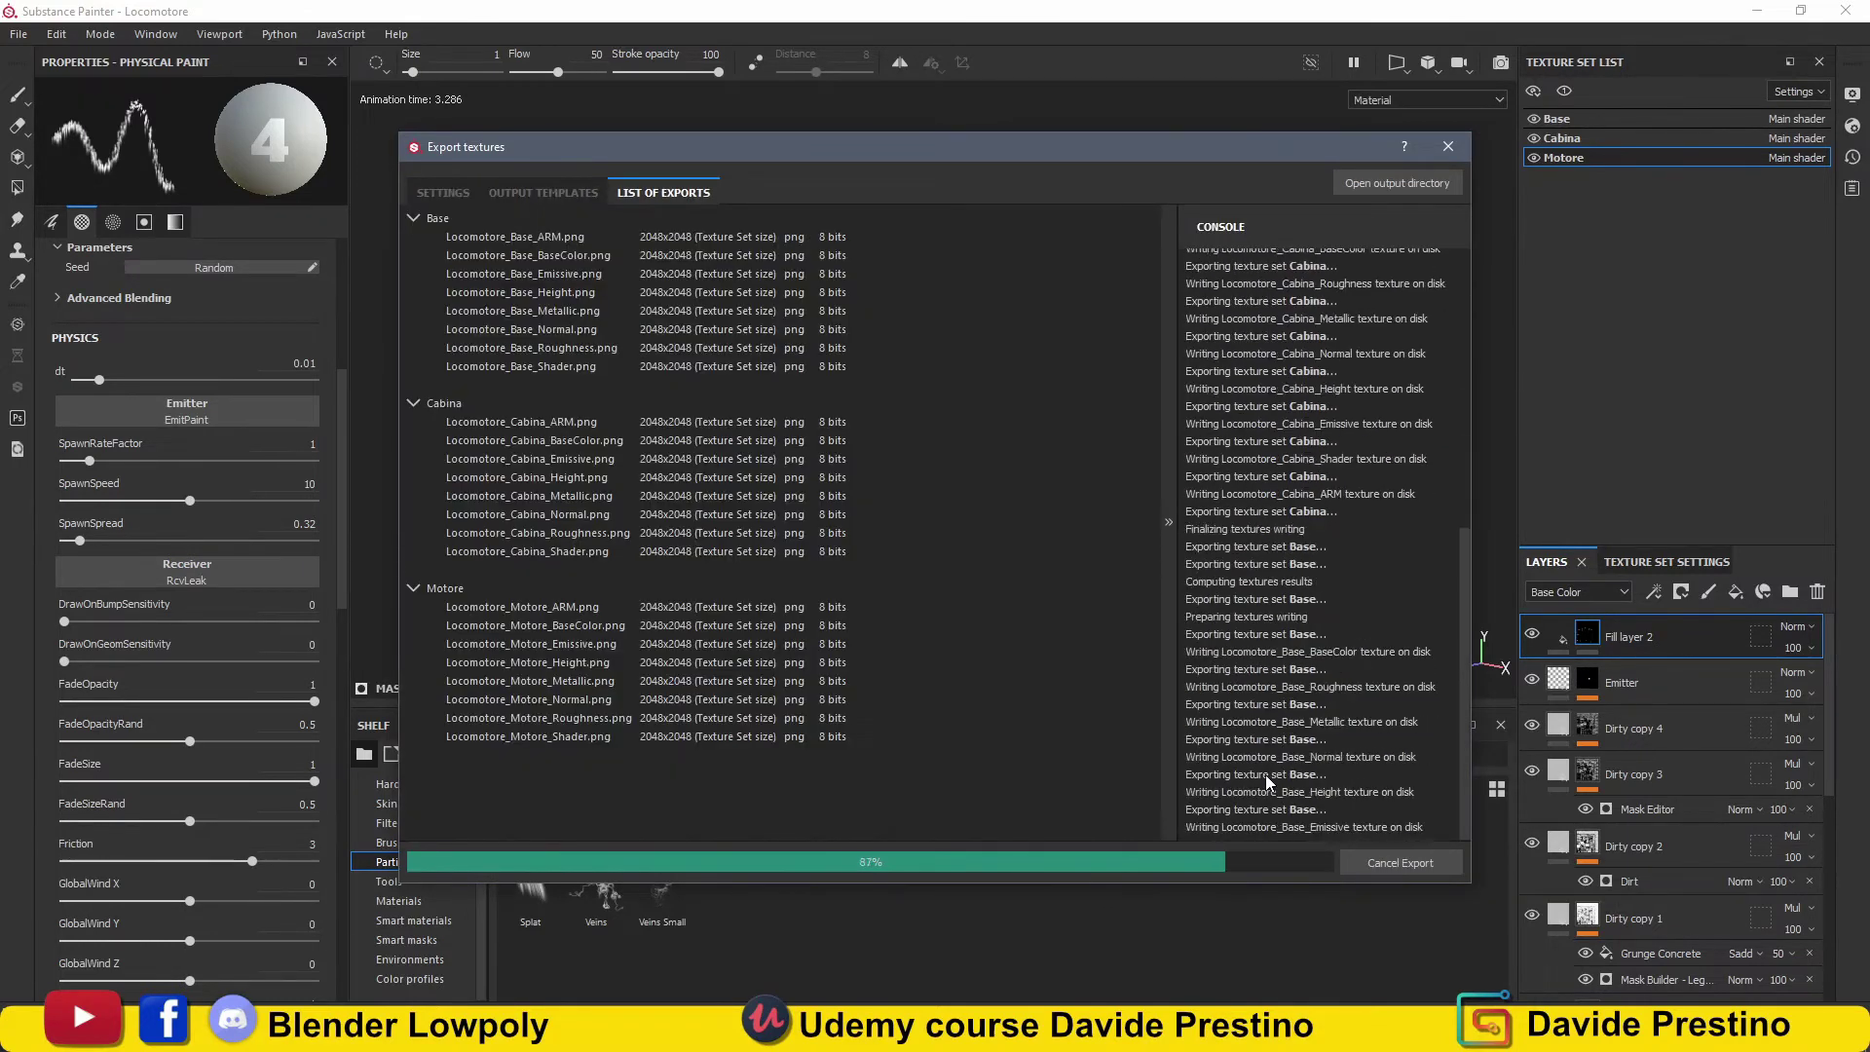
left_click(1449, 146)
Show the Motore material's nodes in Blender's Shading workspace.
left_click(18, 34)
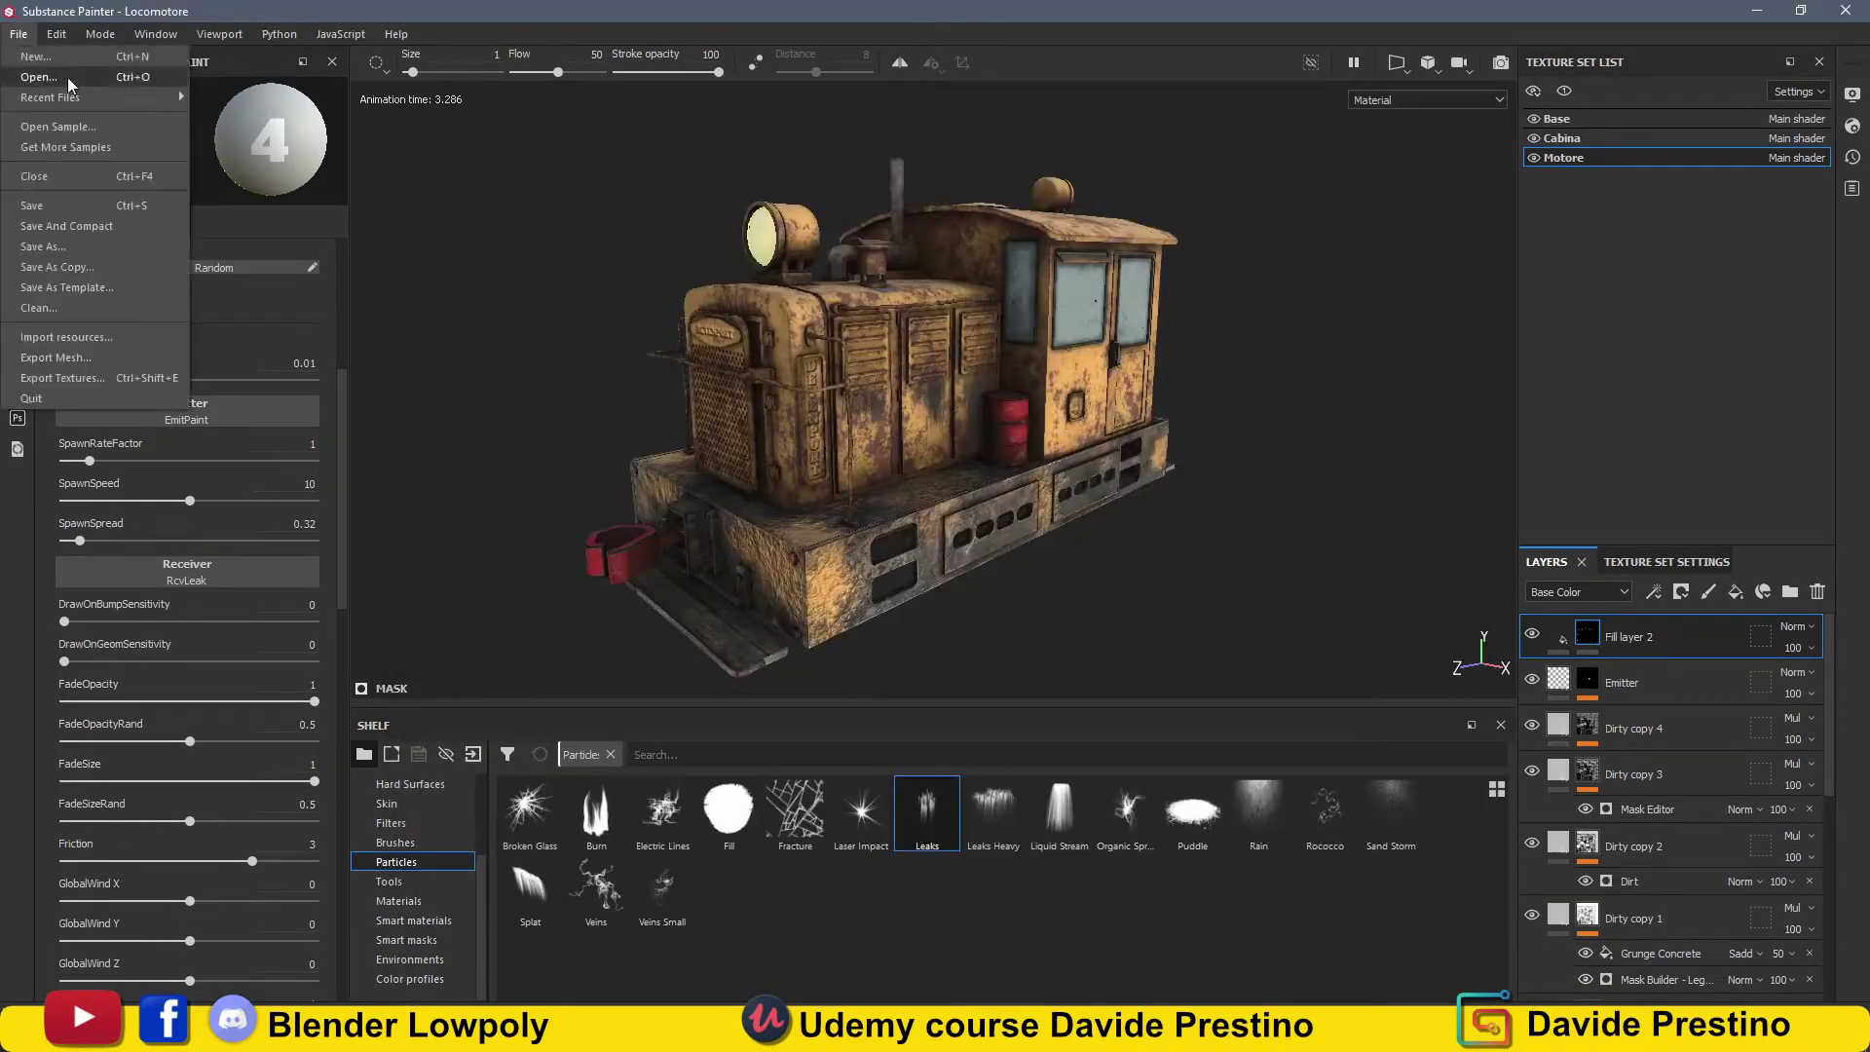
left_click(1023, 555)
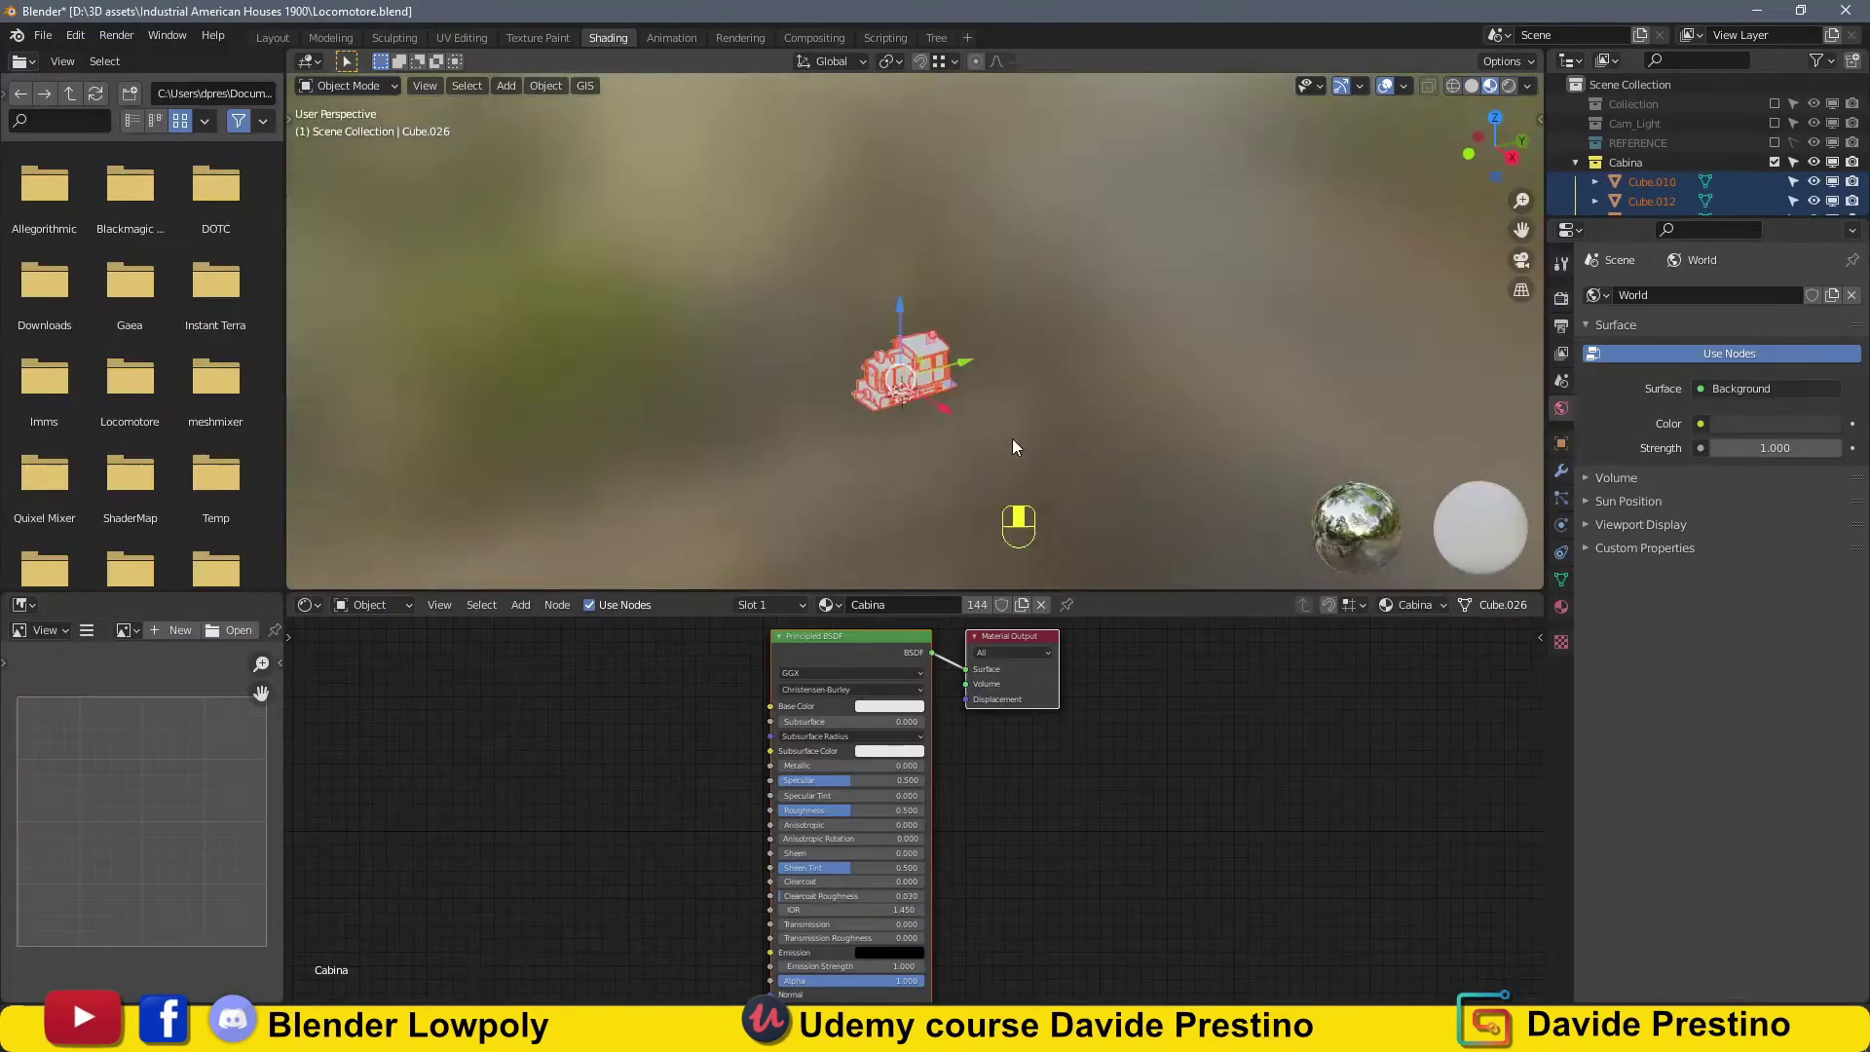
scroll(1013, 446, "up", 10)
left_click(828, 605)
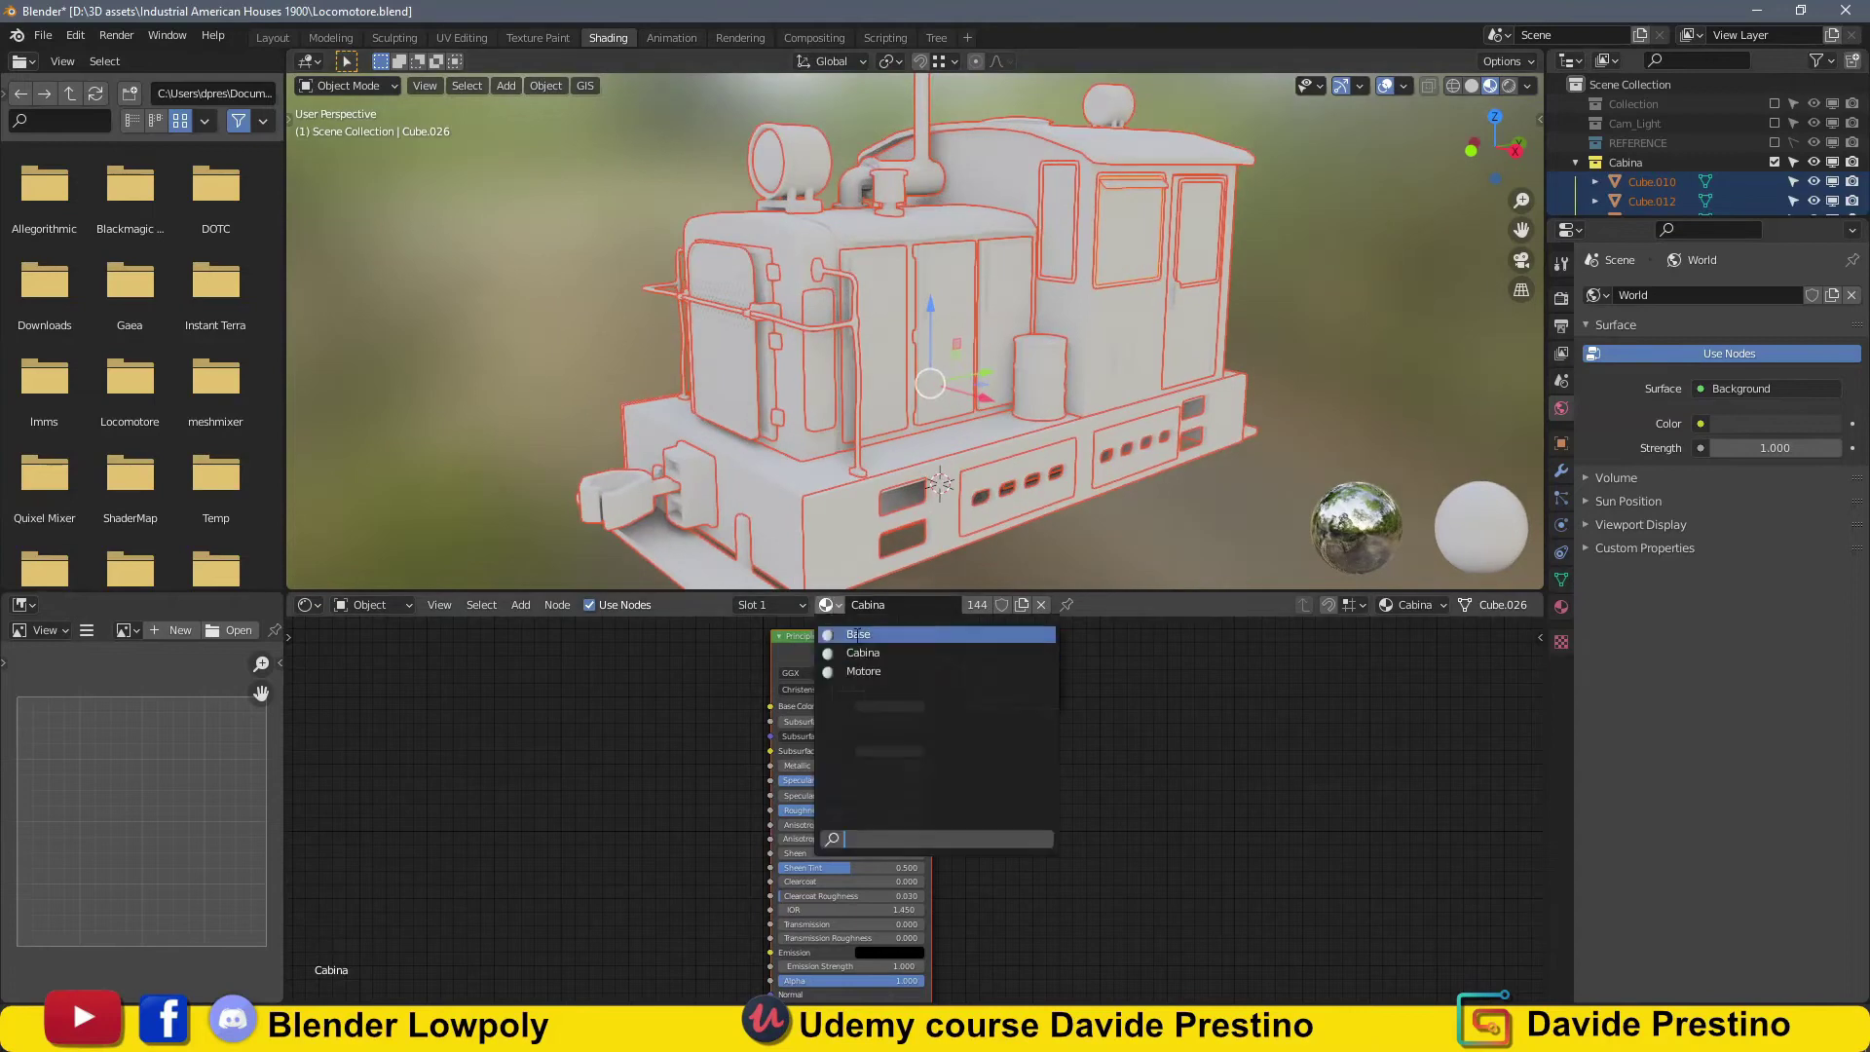
left_click(857, 702)
Browse the file browser to D:\3D assets to find the exported Motore textures.
key("t")
left_click_drag(224, 214, 62, 220)
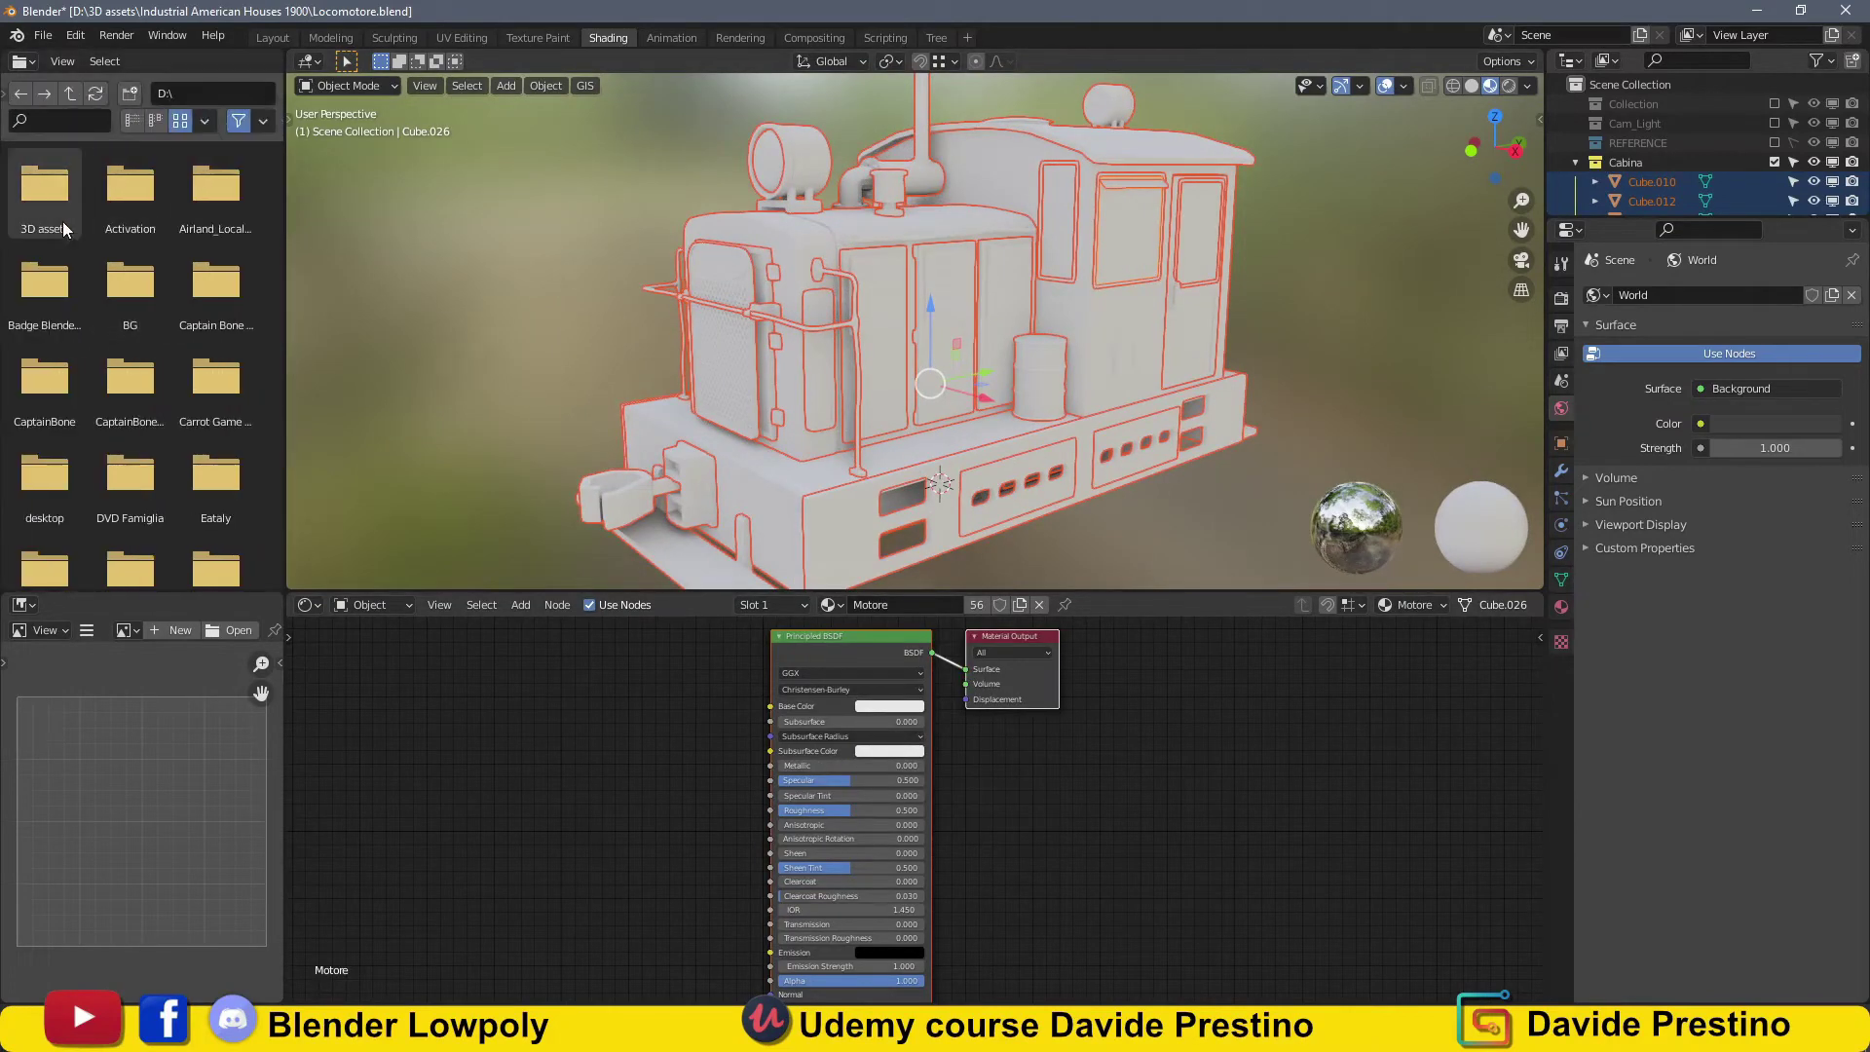
scroll(227, 394, "down", 1)
scroll(225, 391, "down", 2)
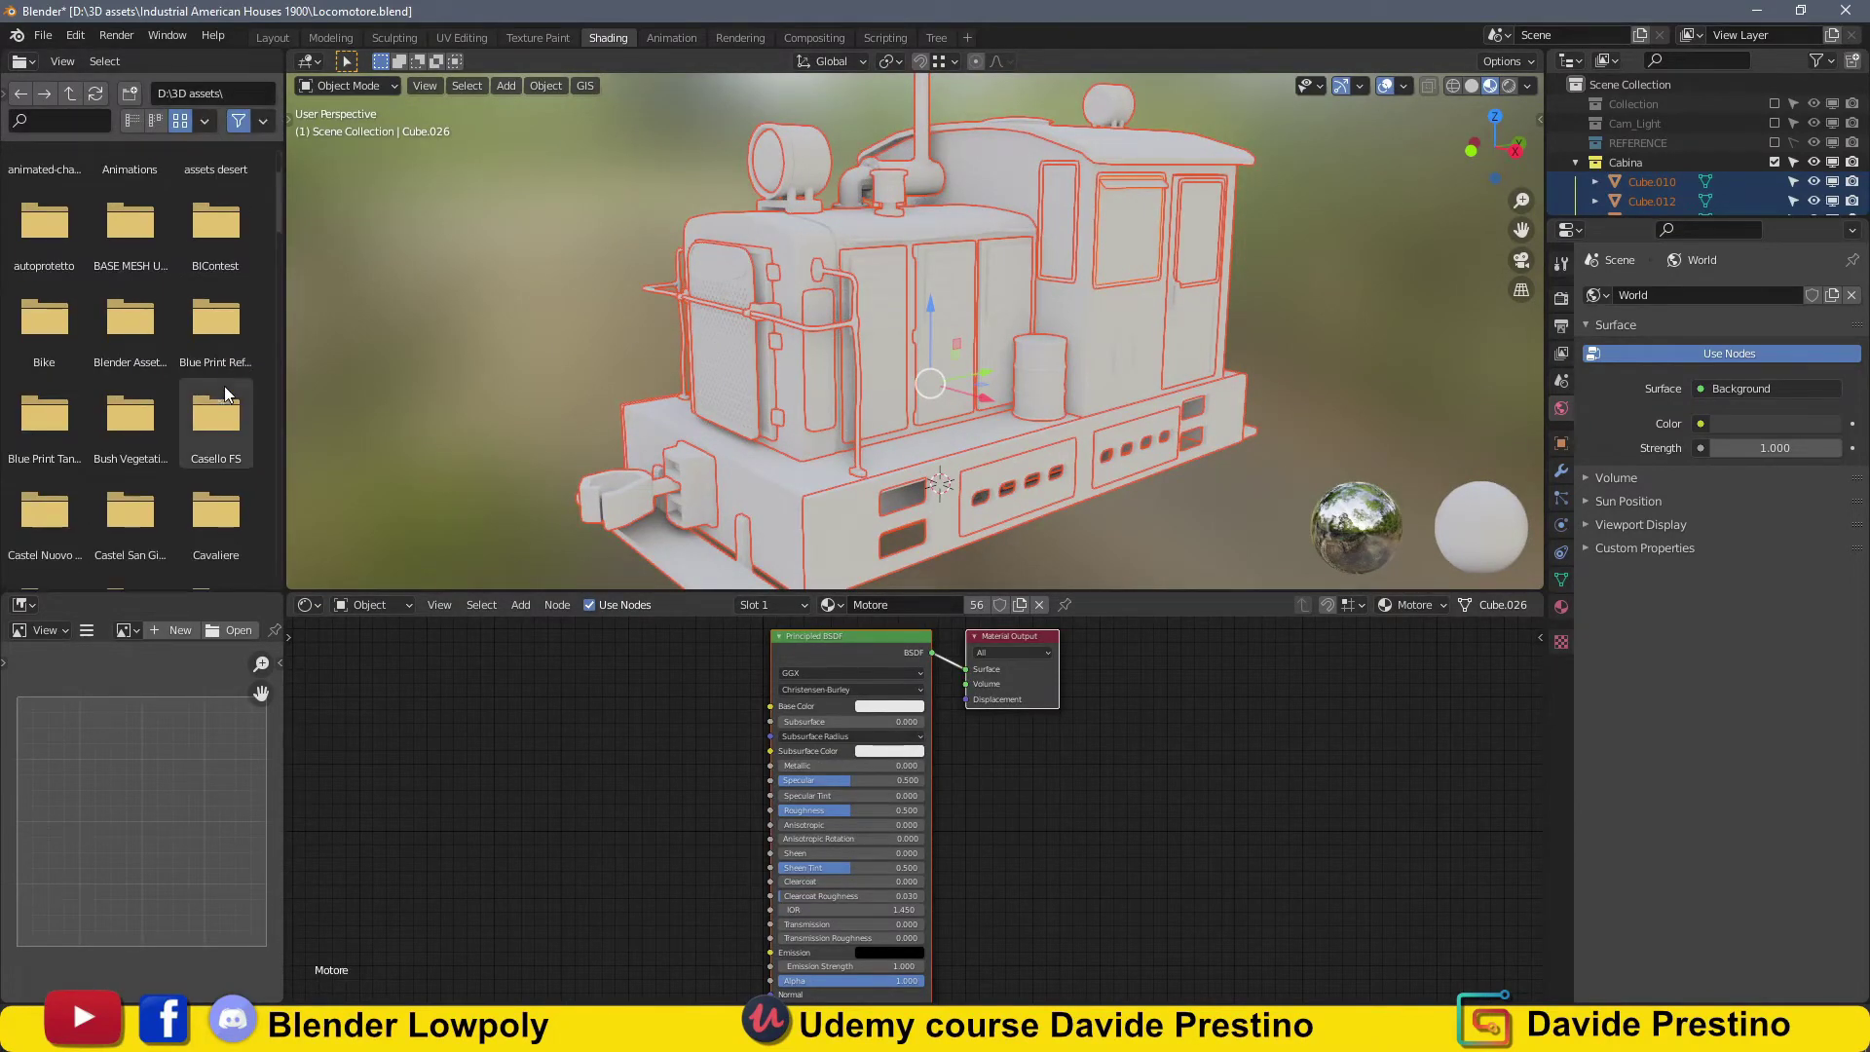
scroll(225, 391, "down", 2)
scroll(224, 387, "down", 1)
scroll(224, 387, "down", 2)
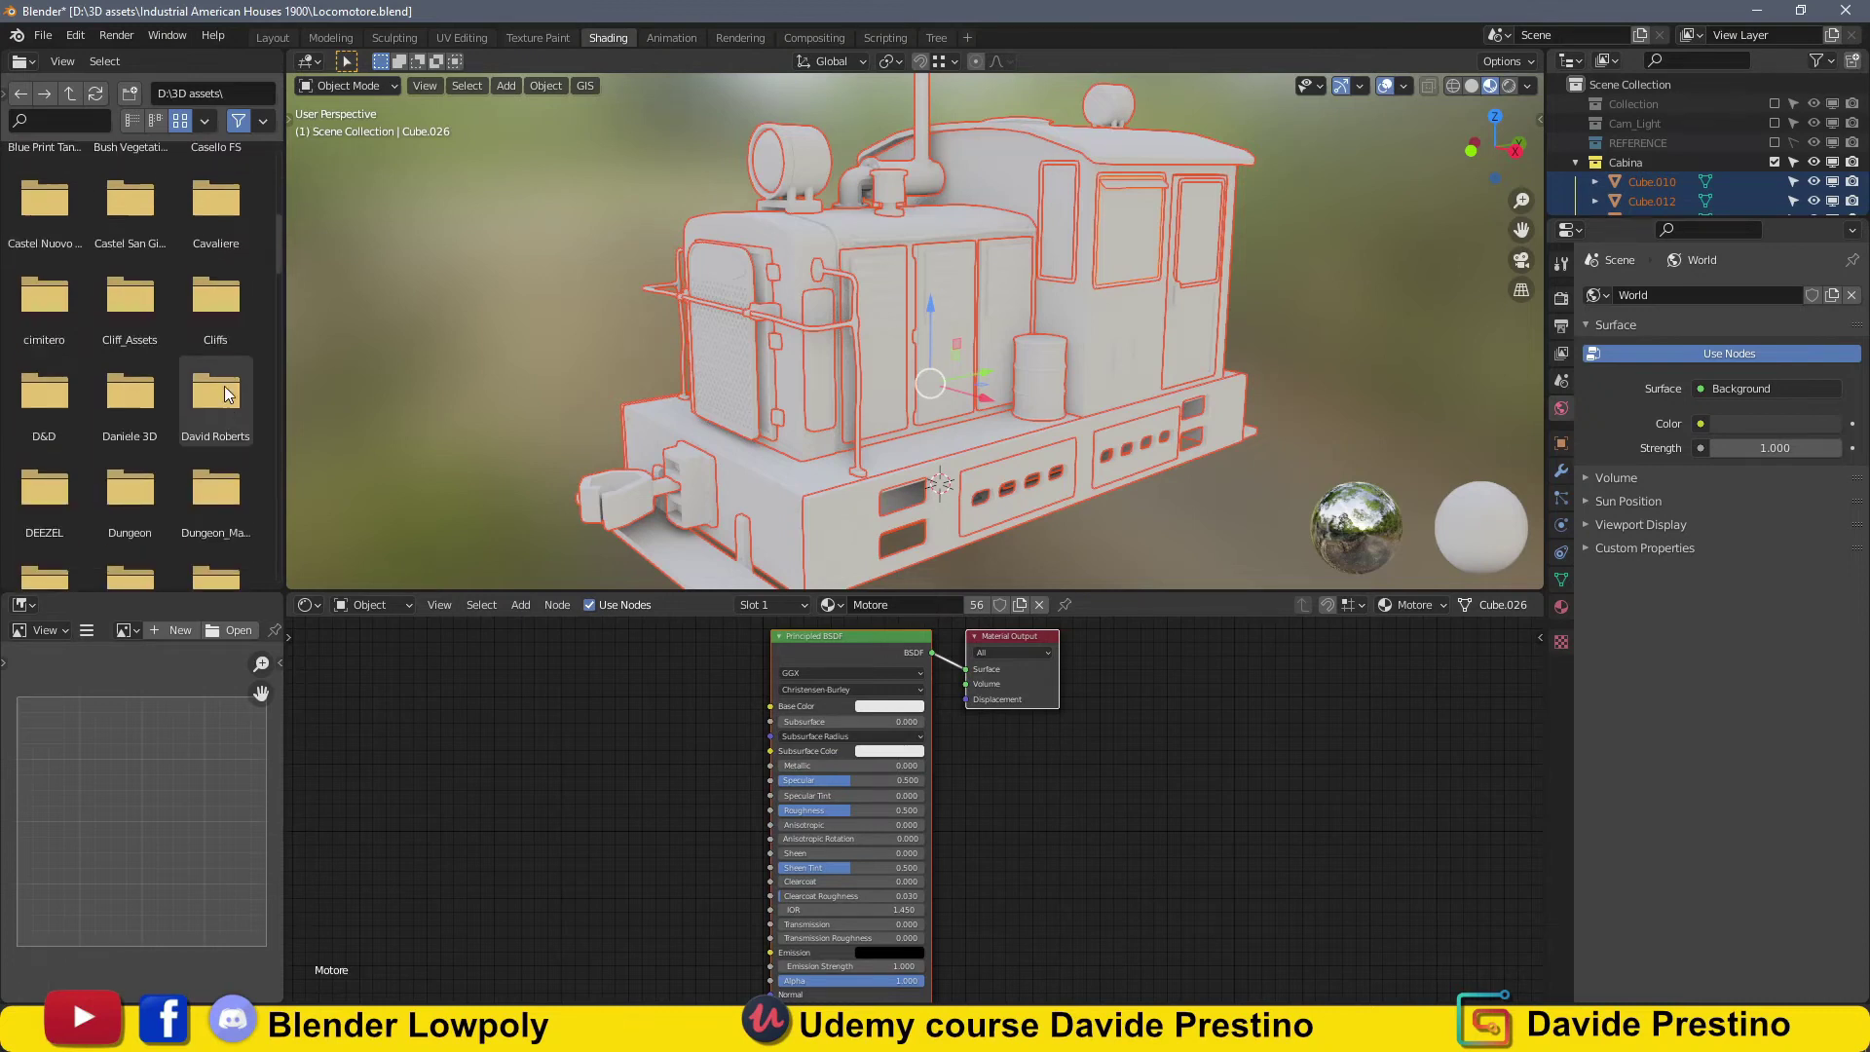
scroll(224, 390, "down", 1)
scroll(224, 392, "down", 1)
scroll(224, 393, "down", 1)
scroll(224, 392, "down", 1)
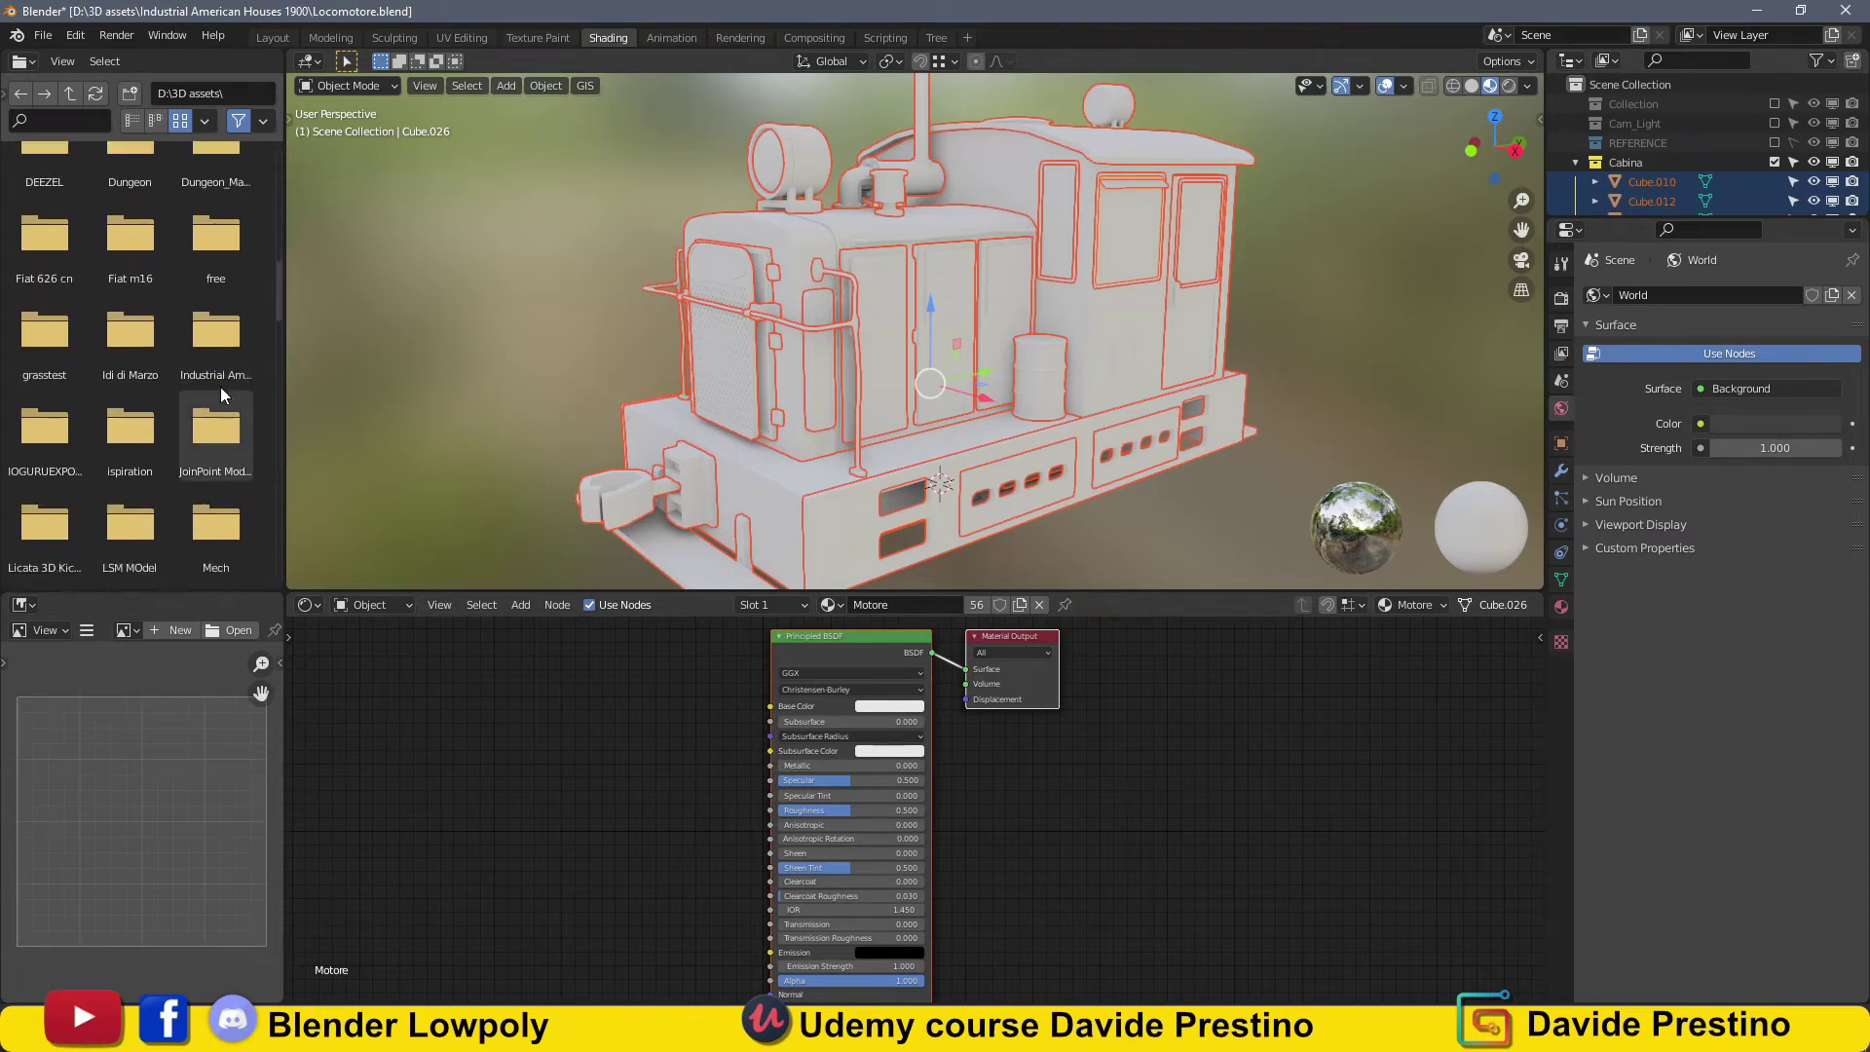
scroll(224, 392, "down", 2)
scroll(224, 393, "down", 1)
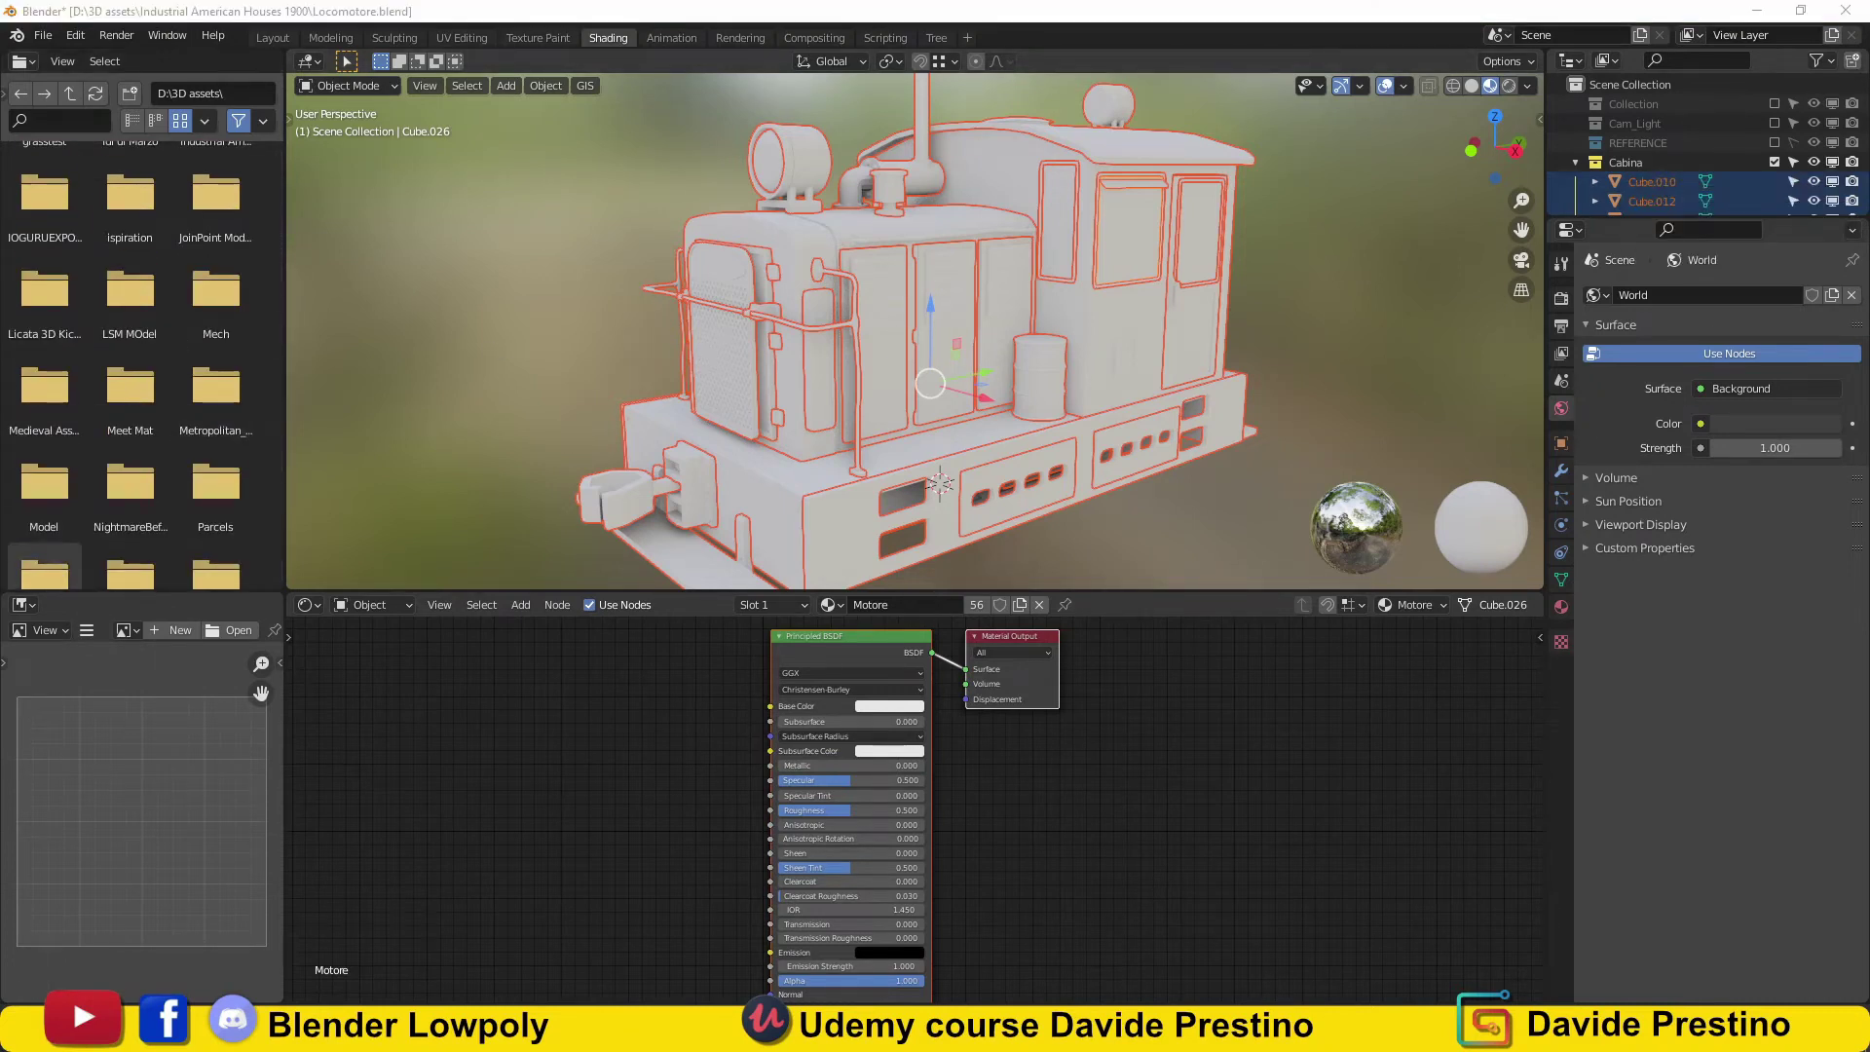
Link the Motore base colour texture to Base Color, then select the engine panels object.
left_click_drag(534, 653, 769, 707)
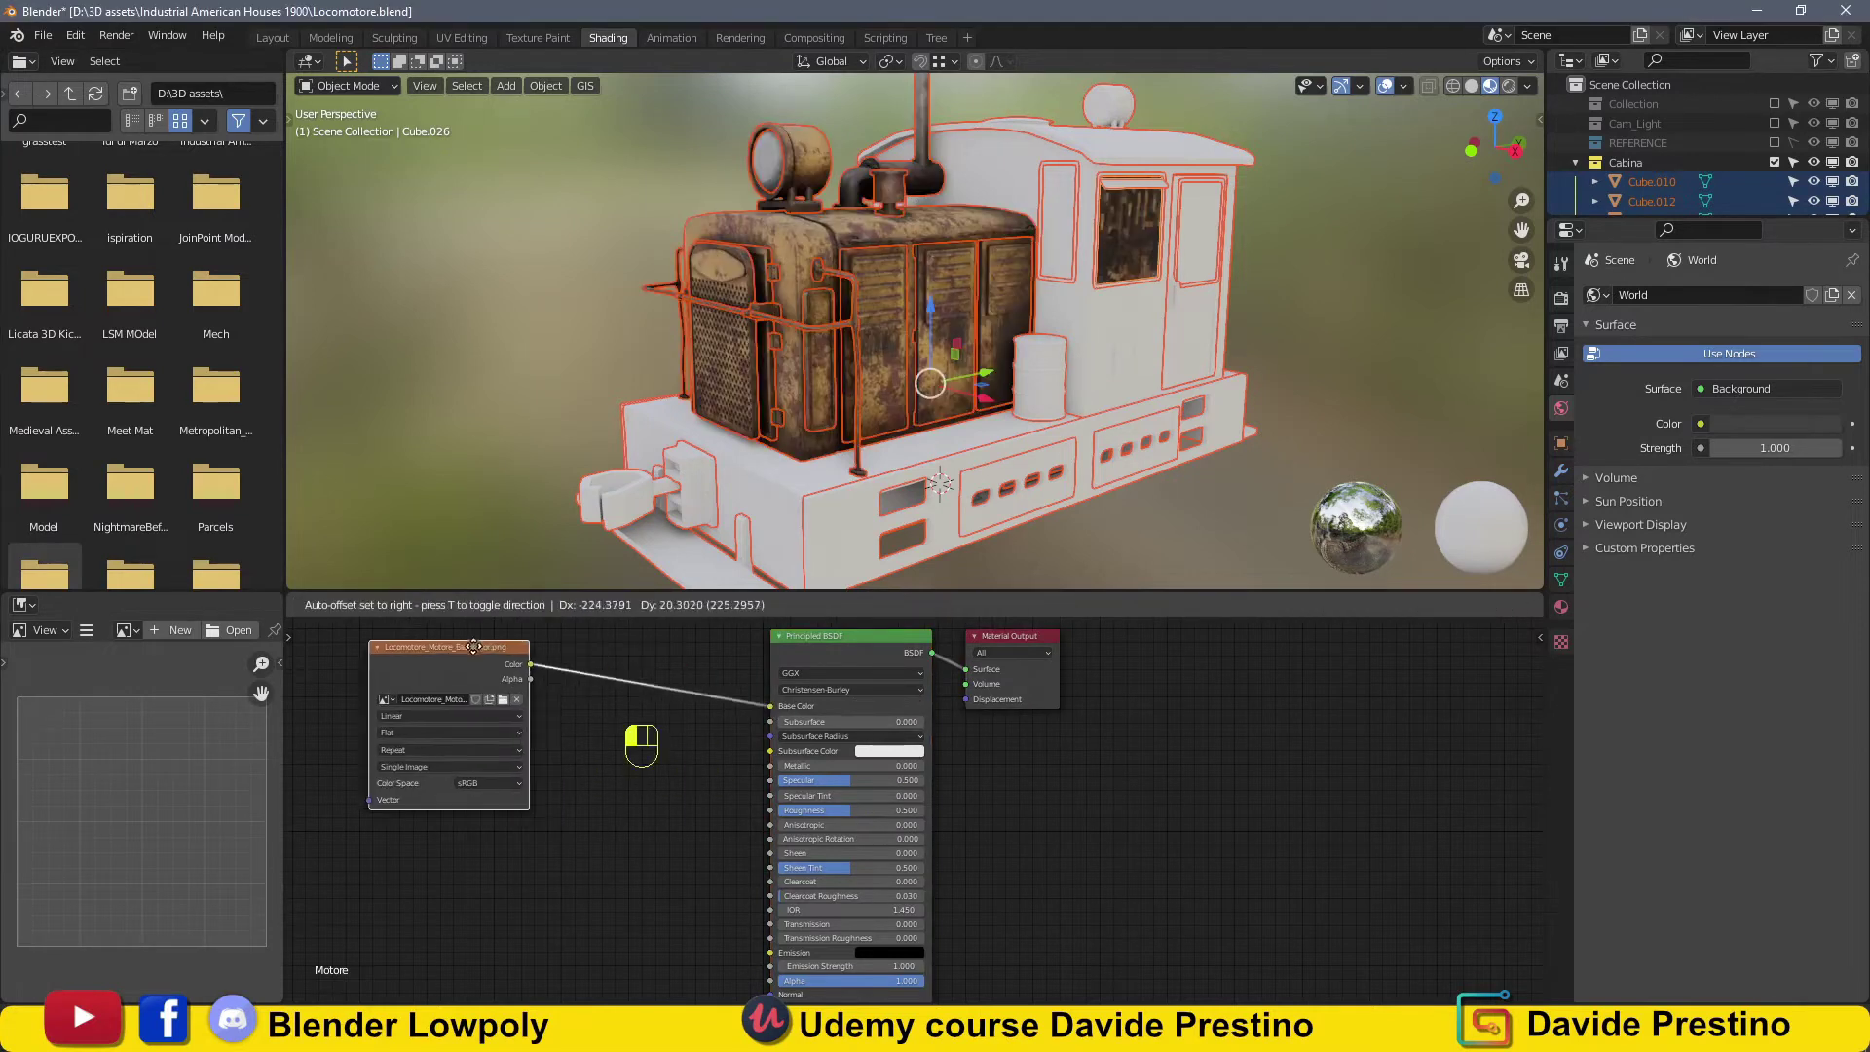
mouse_move(1091, 356)
middle_mouse_down()
mouse_move(1353, 303)
mouse_move(980, 330)
middle_mouse_up()
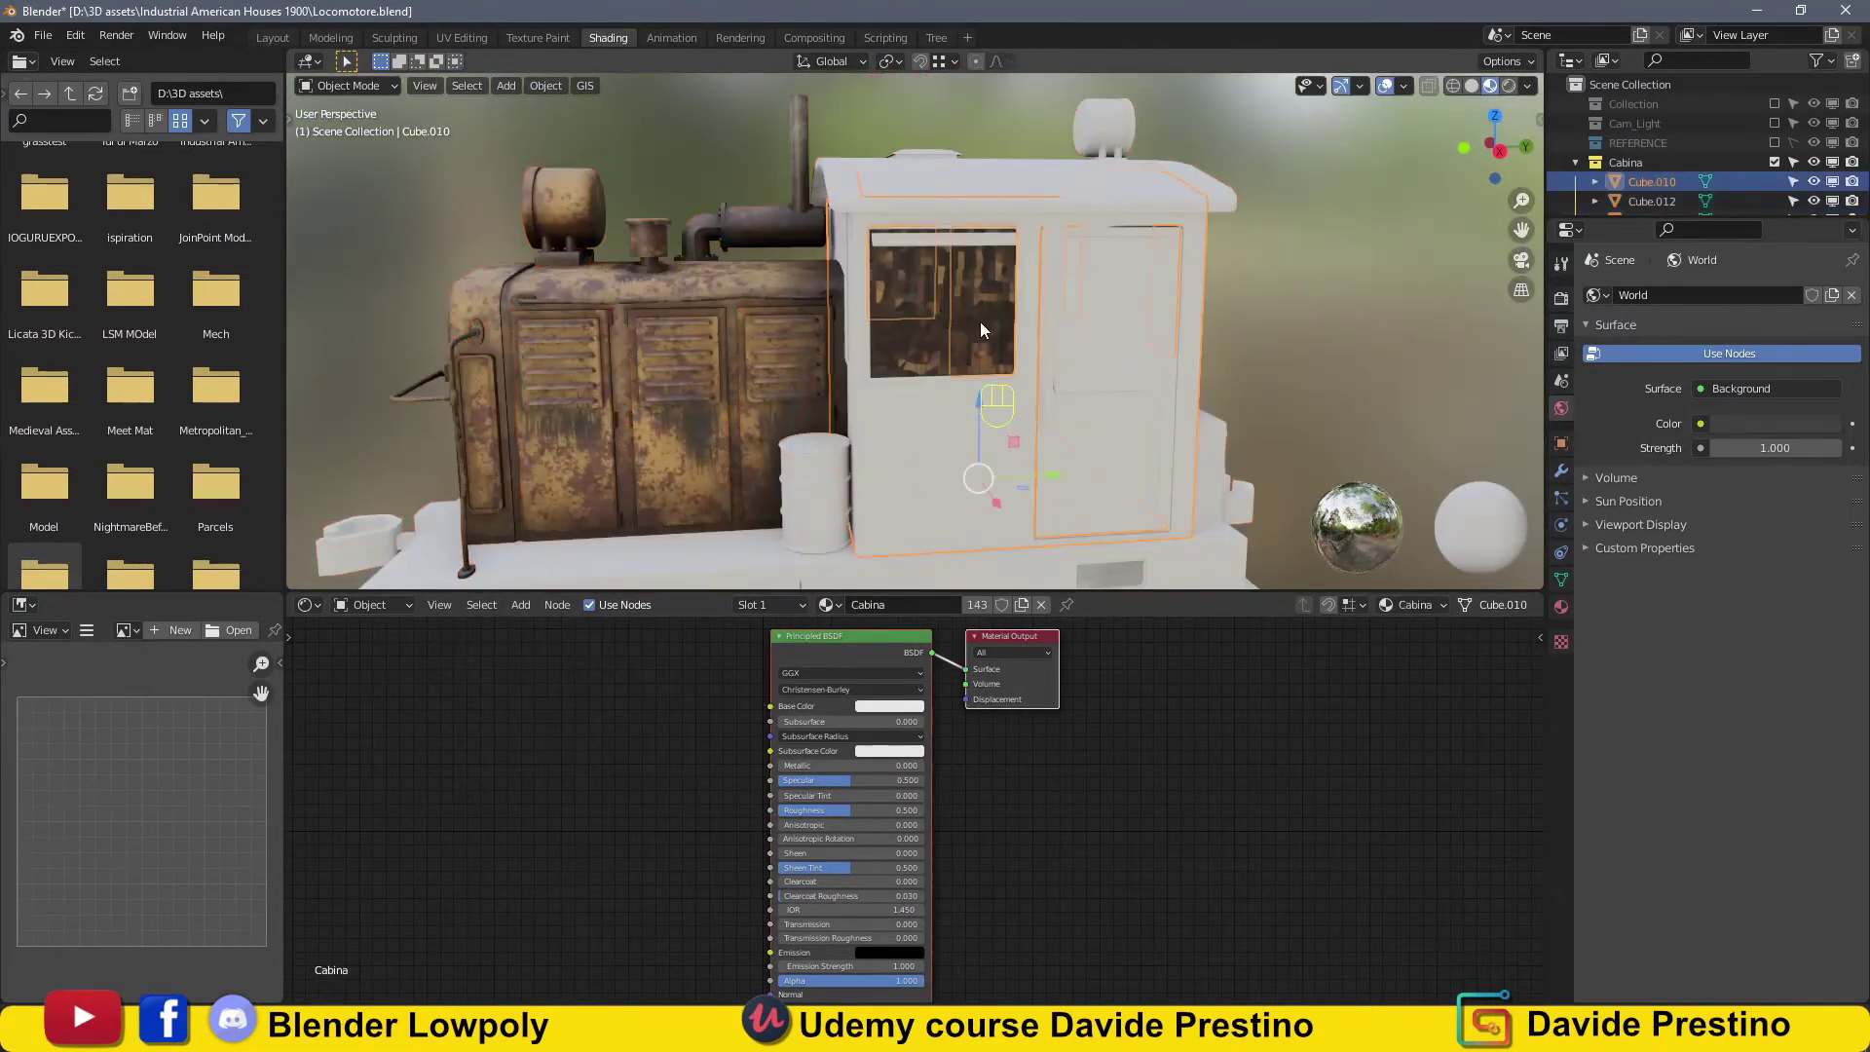
left_click(980, 329)
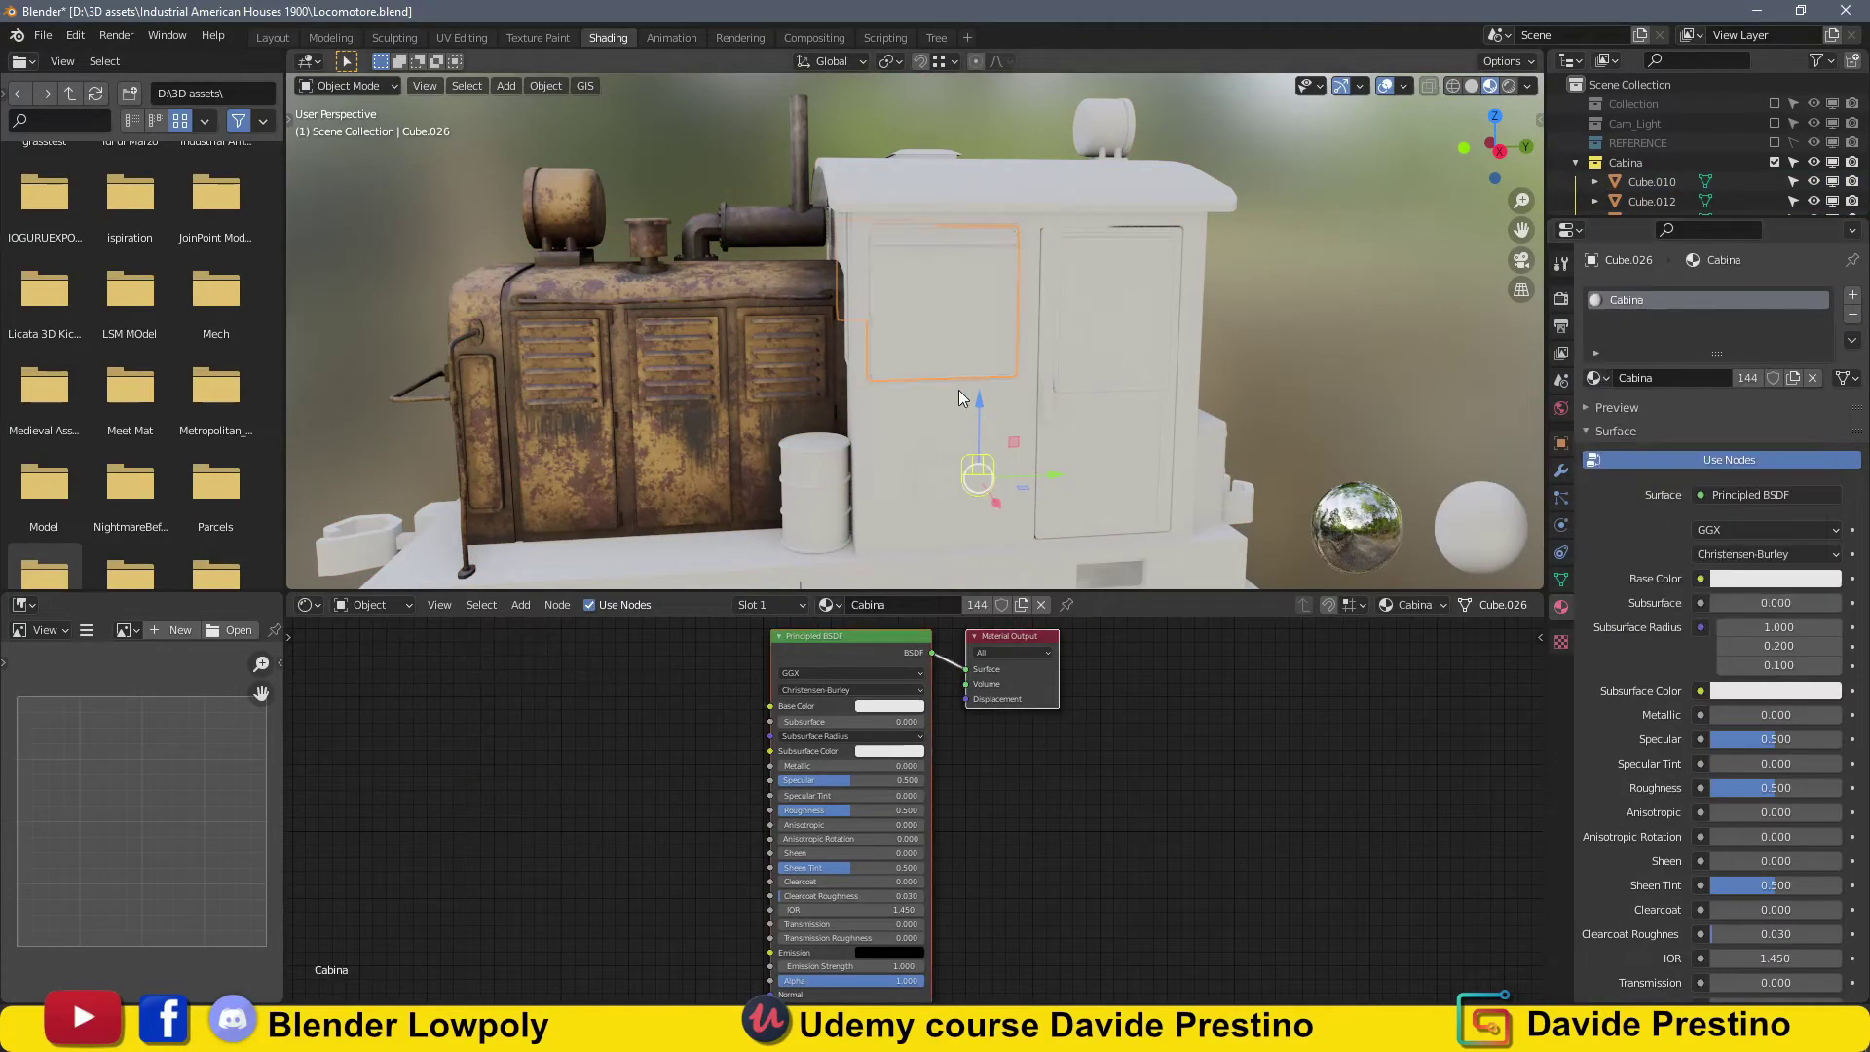
middle_click_drag(974, 467, 876, 429)
left_click(876, 292)
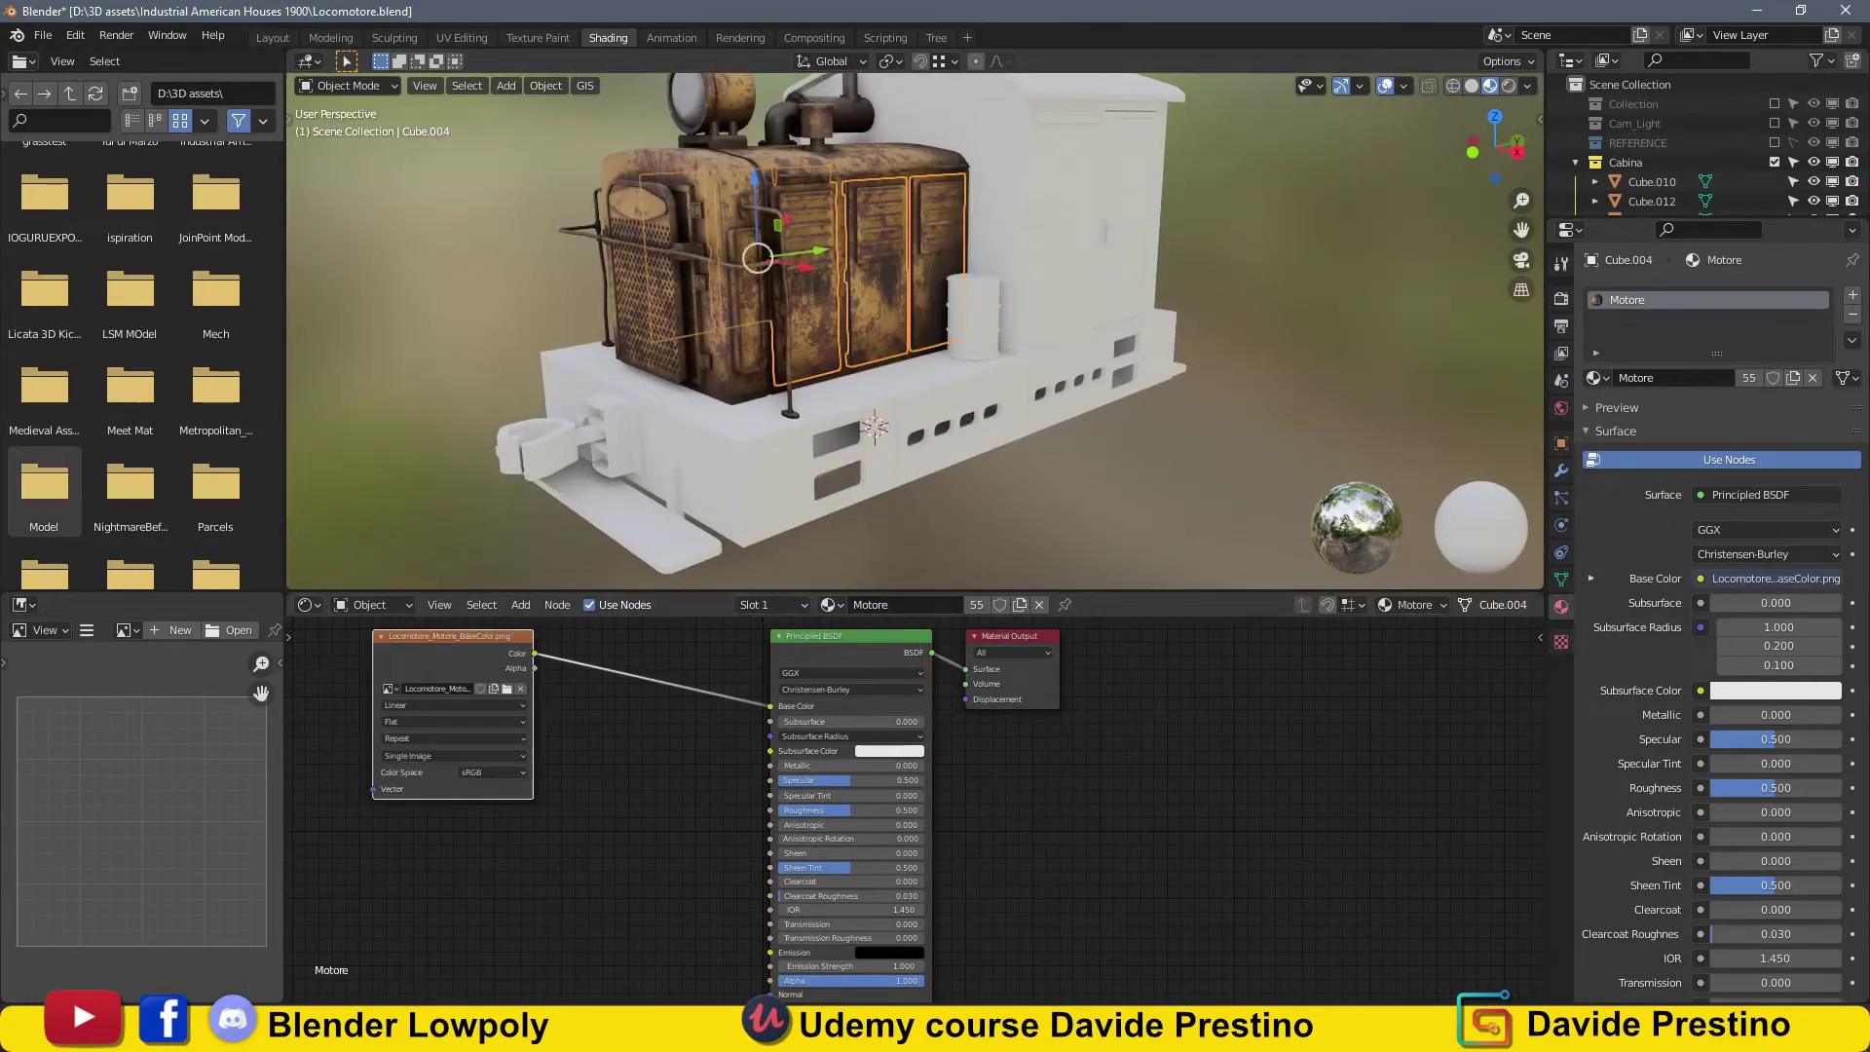
Add the Motore ARM texture with Separate RGB and Multiply nodes, feeding Metallic.
left_click(352, 870)
middle_click_drag(353, 869, 616, 785)
key("shift+a")
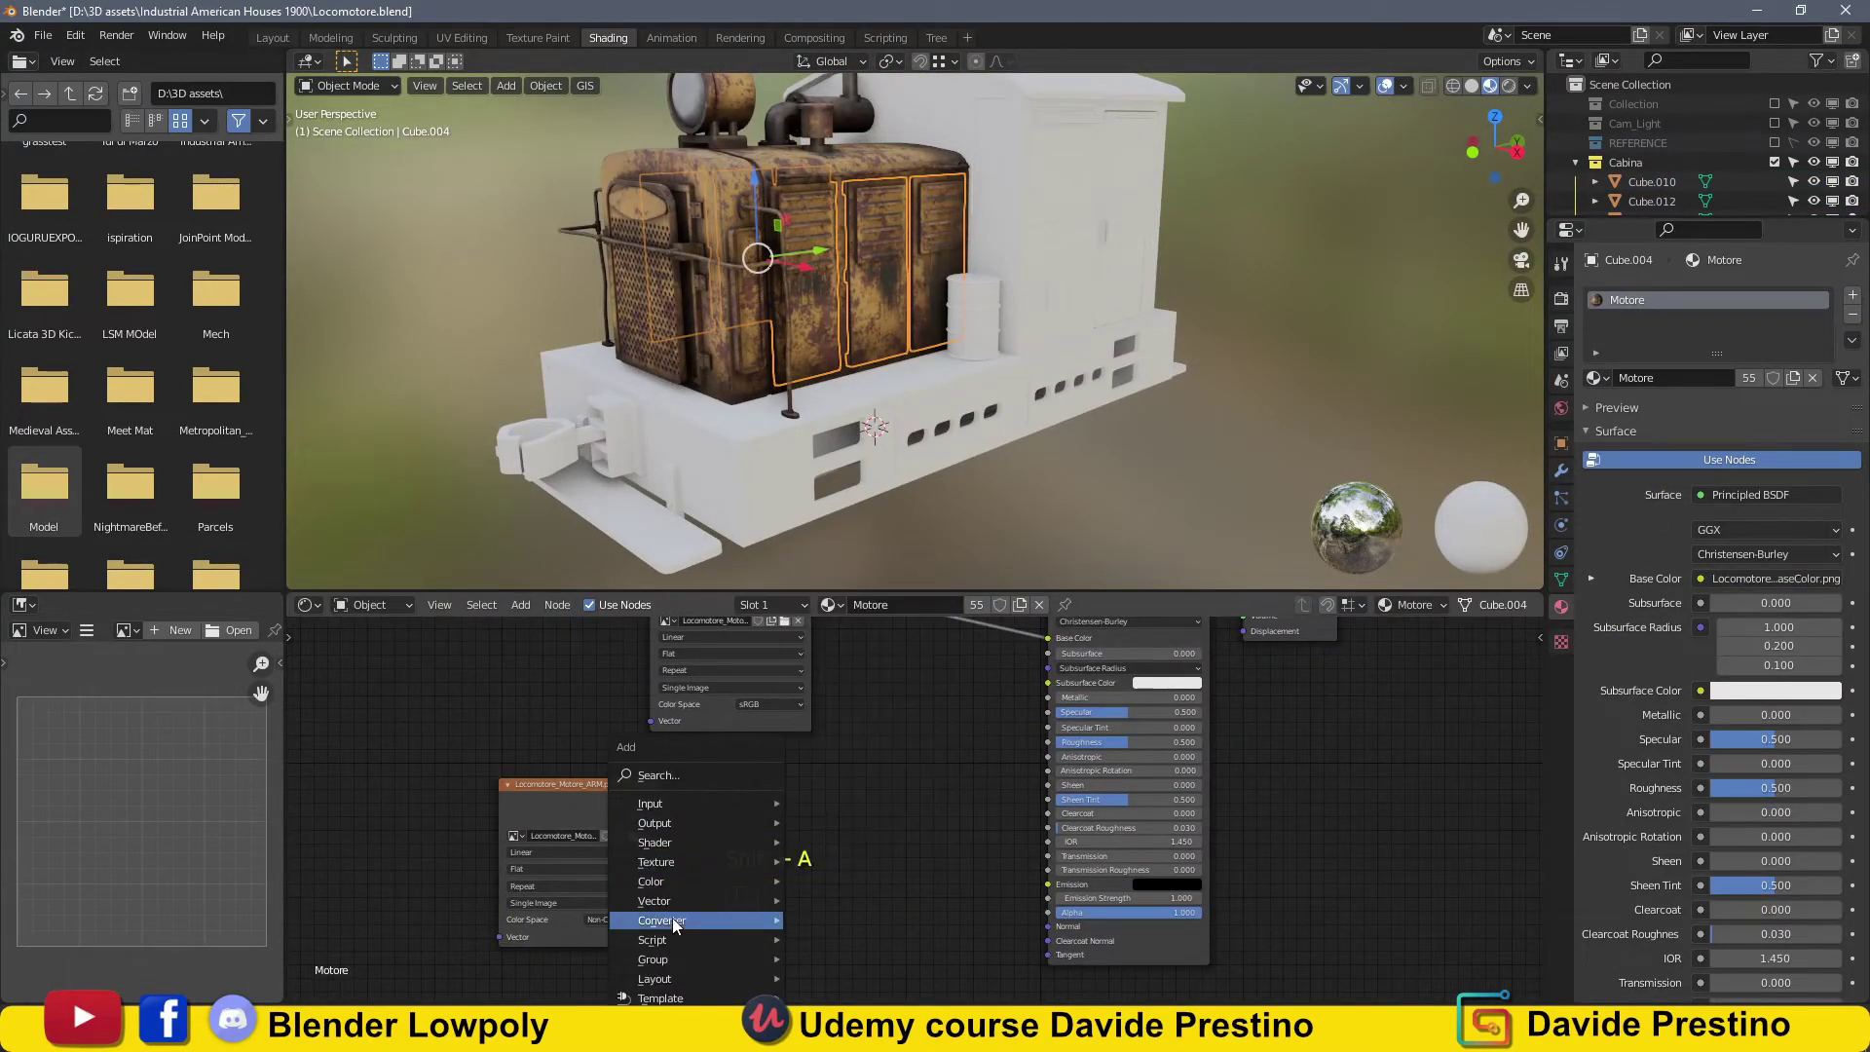
left_click(857, 974)
left_click(774, 785)
key("ctrl+KP_Multiply")
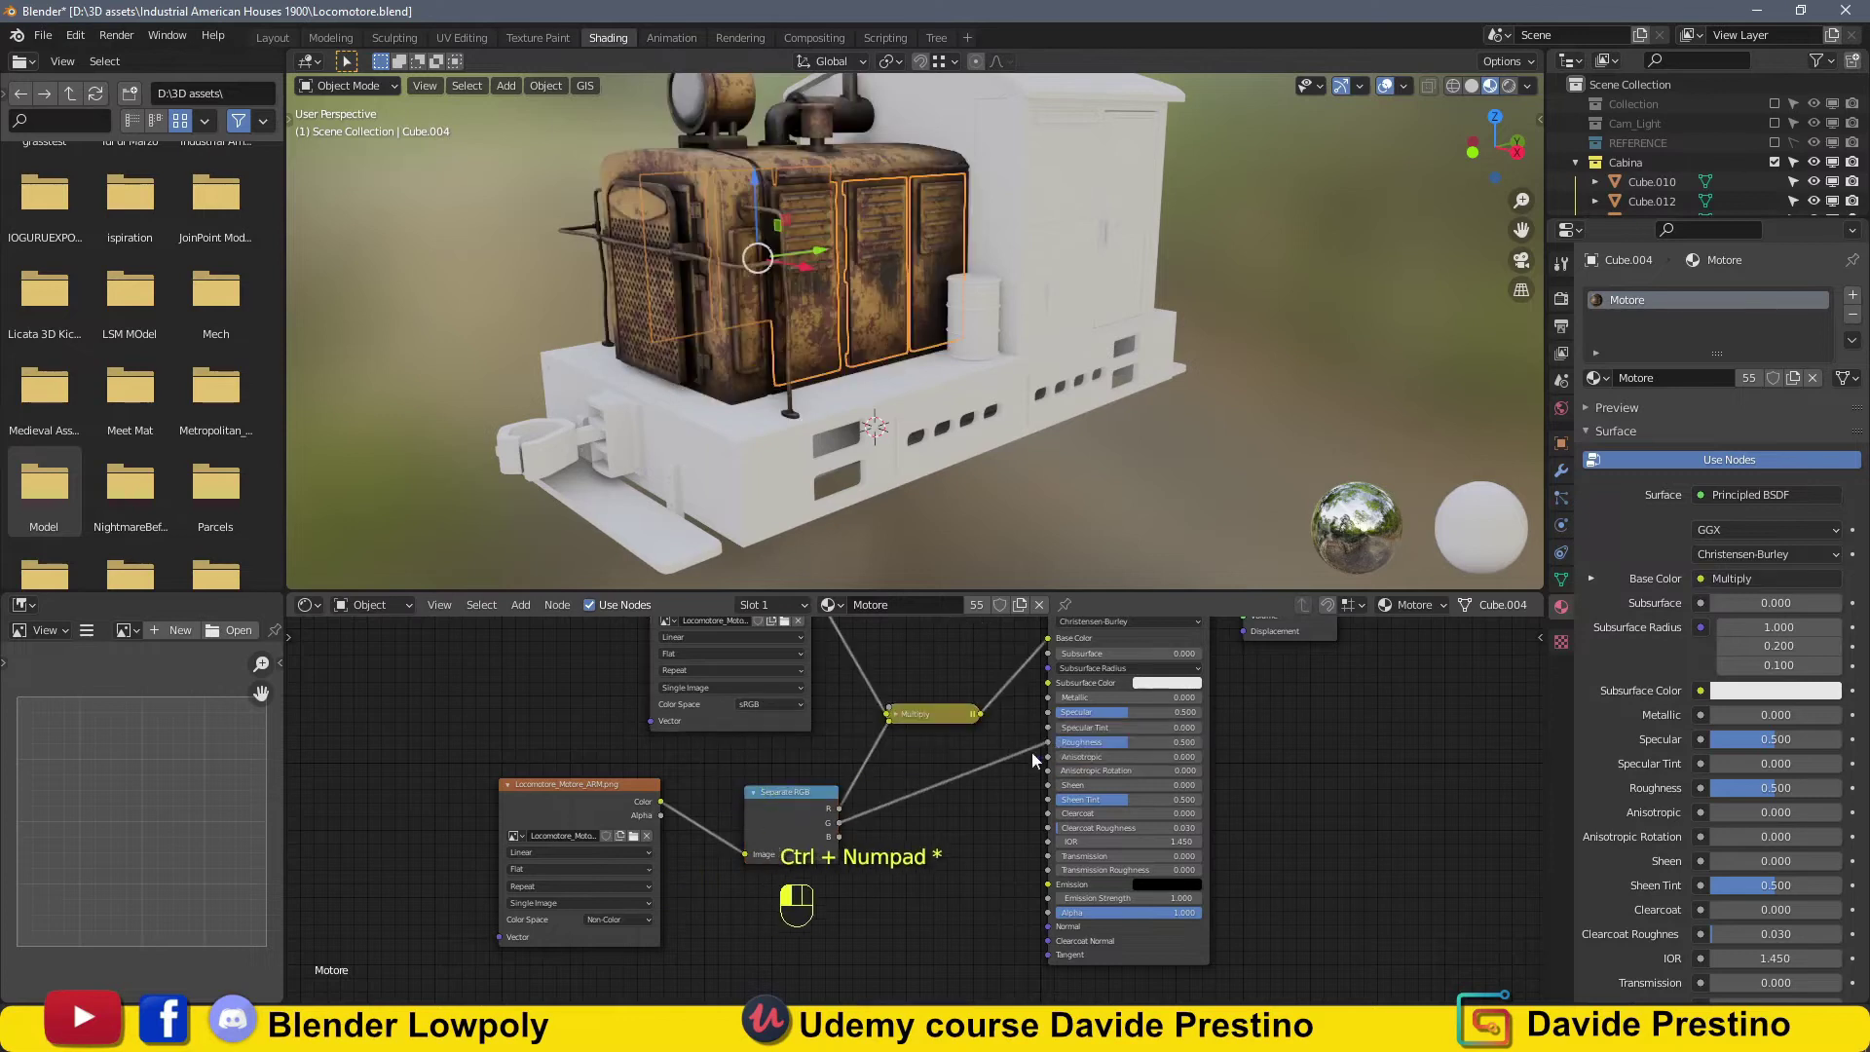
left_click_drag(1055, 703, 1049, 697)
Add the Motore normal texture as Non-Color and connect it through a Normal Map node.
middle_click_drag(757, 995, 684, 855)
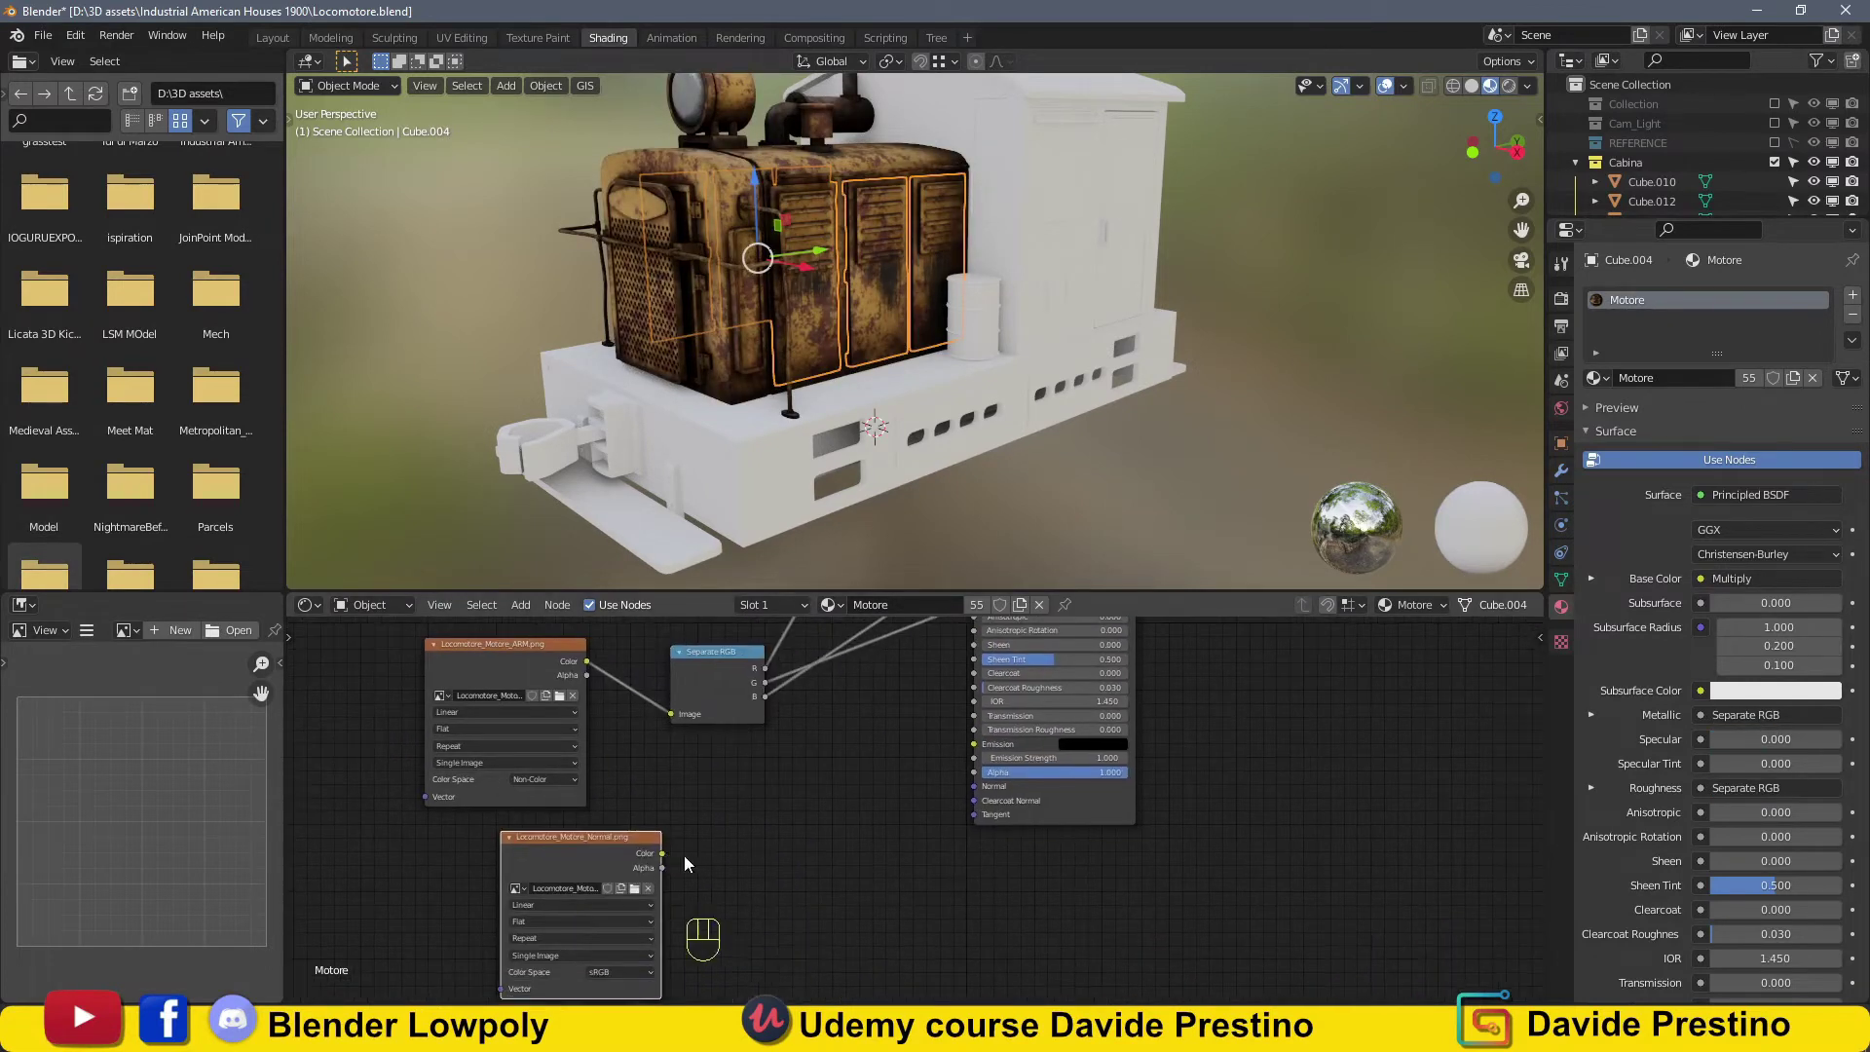
left_click(605, 912)
key("shift+a")
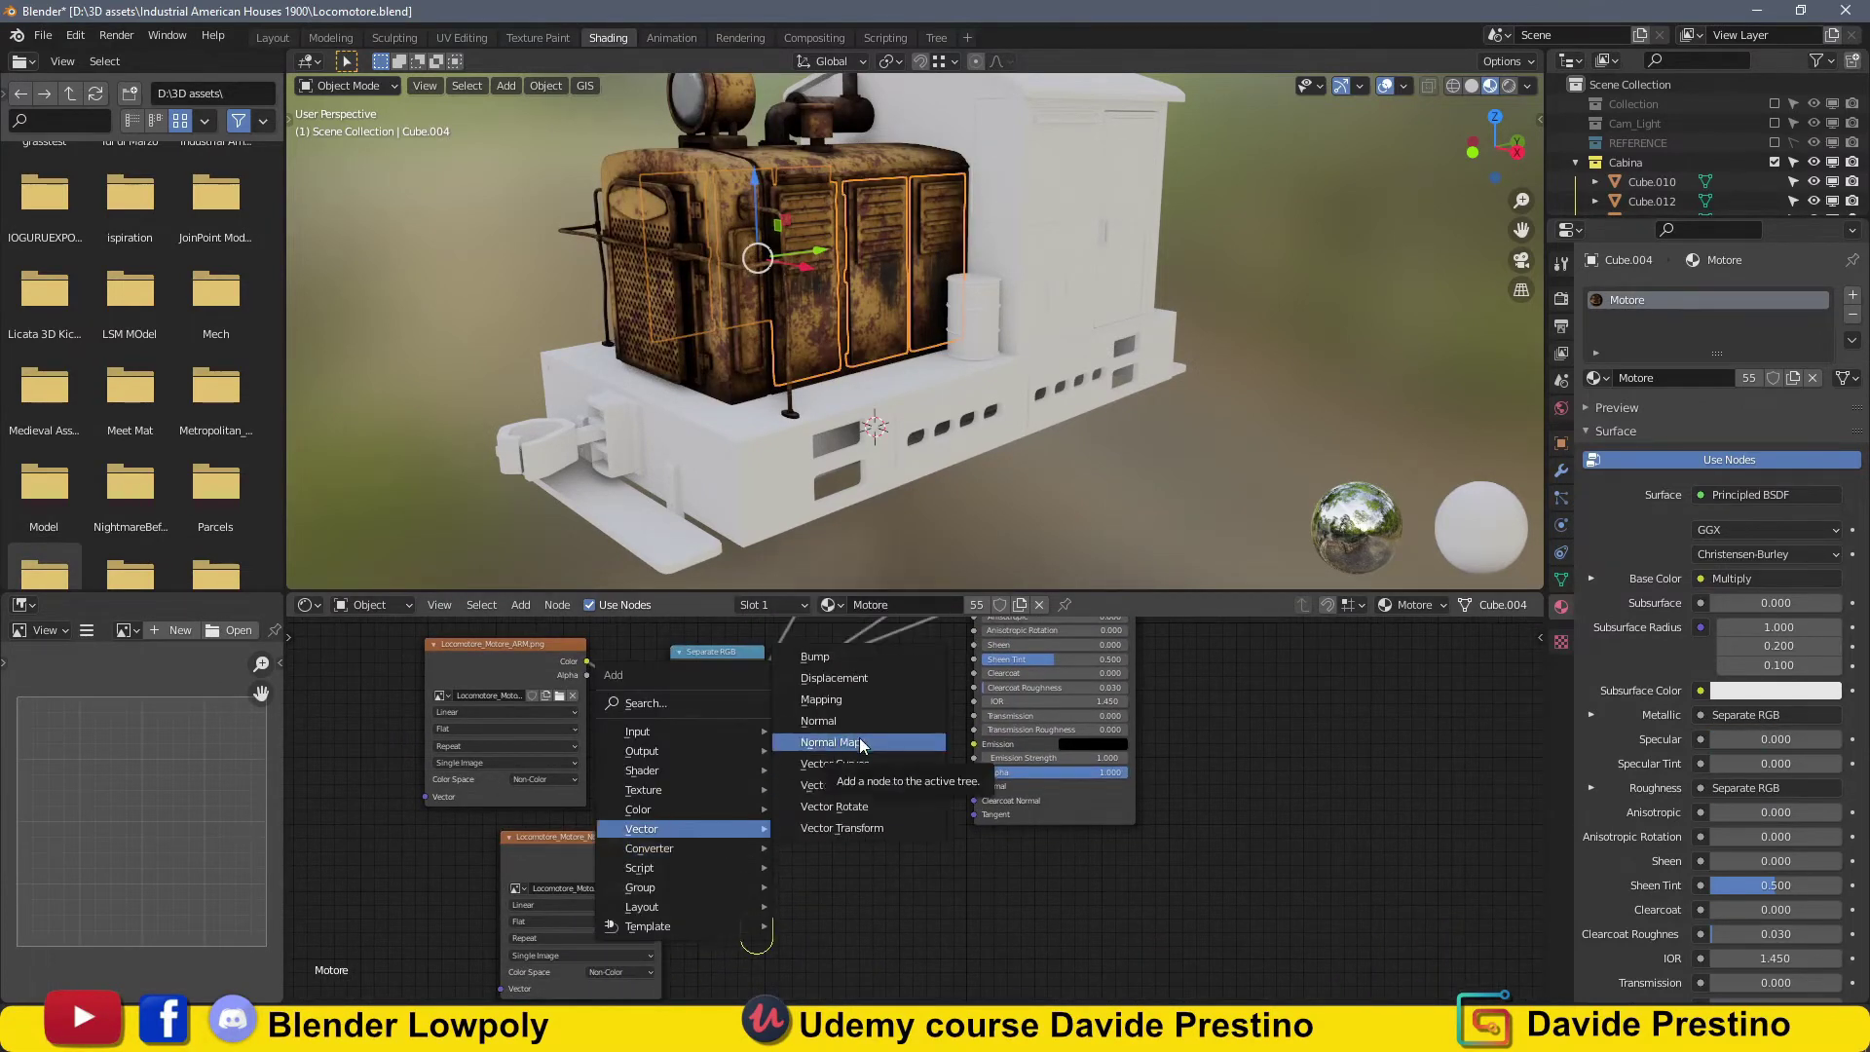
left_click(809, 742)
left_click_drag(663, 853, 779, 882)
scroll(954, 678, "up", 5, "shift")
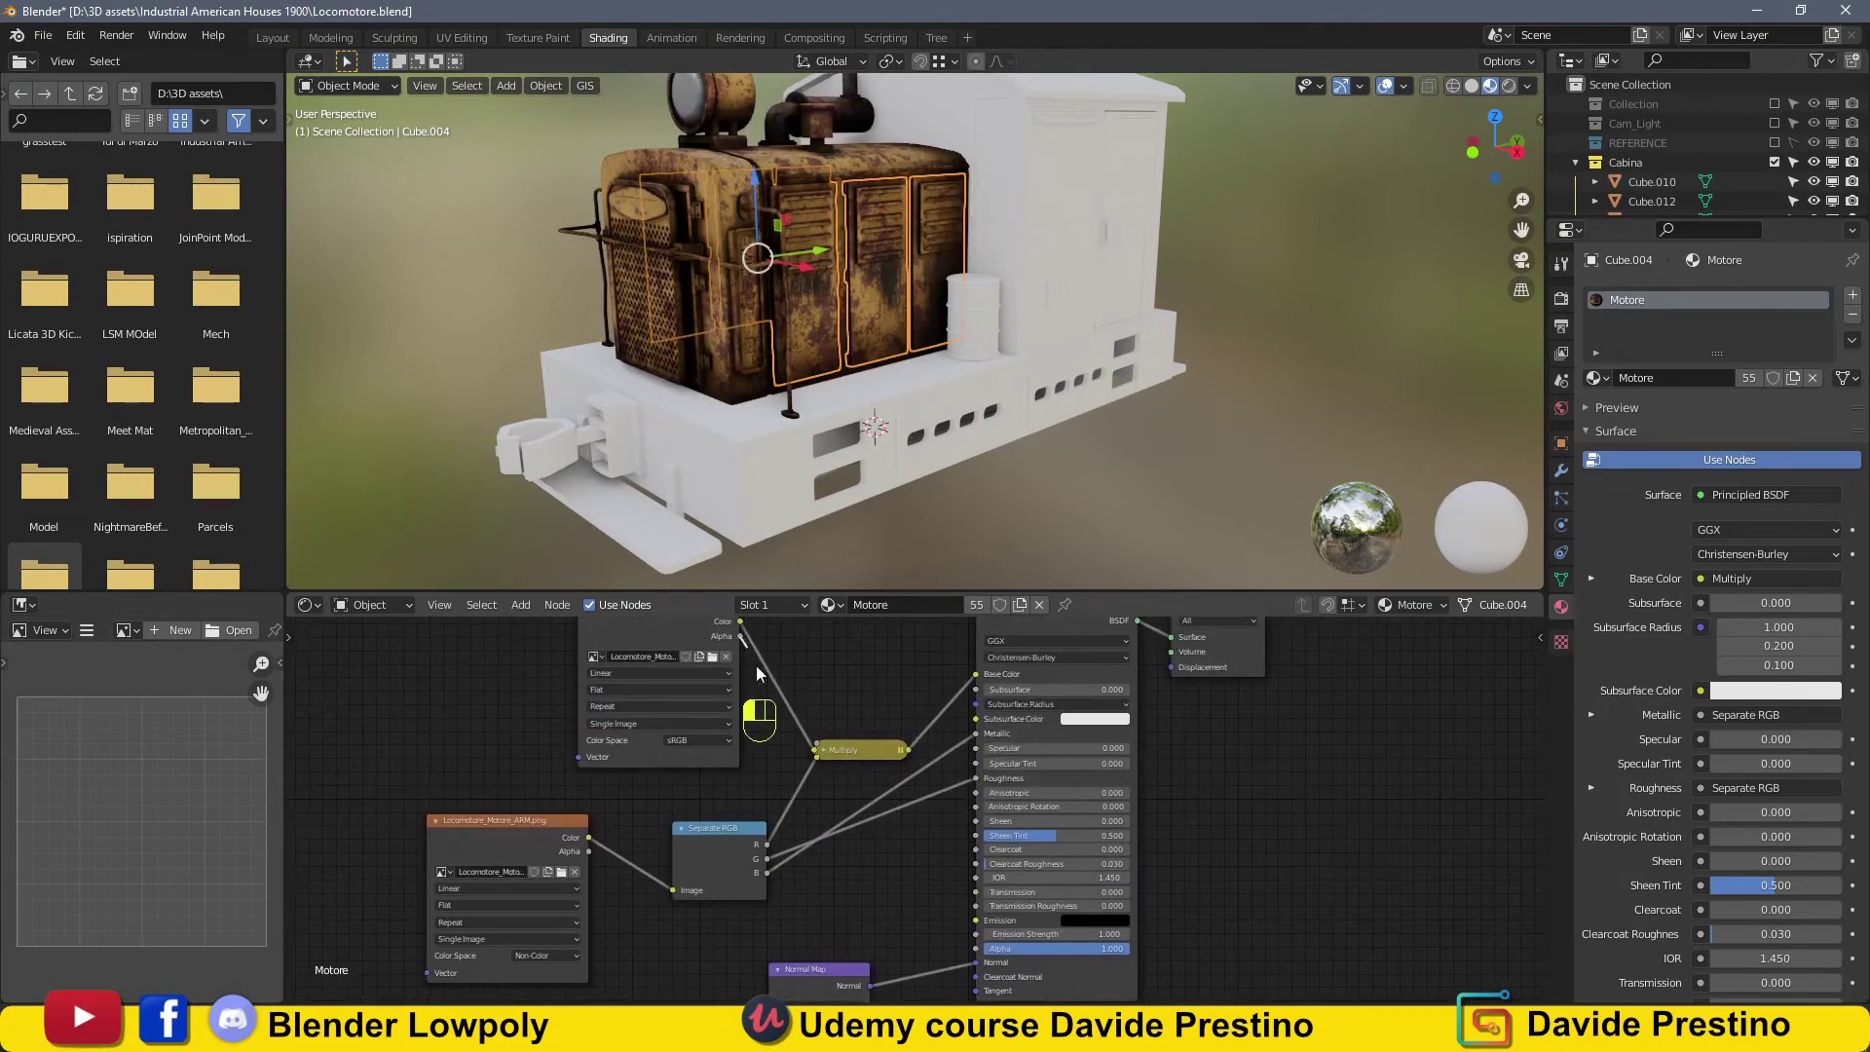
scroll(1740, 845, "down", 10)
Compare Alpha Clip and Alpha Blend blend modes while inspecting the engine surface.
left_click(1739, 832)
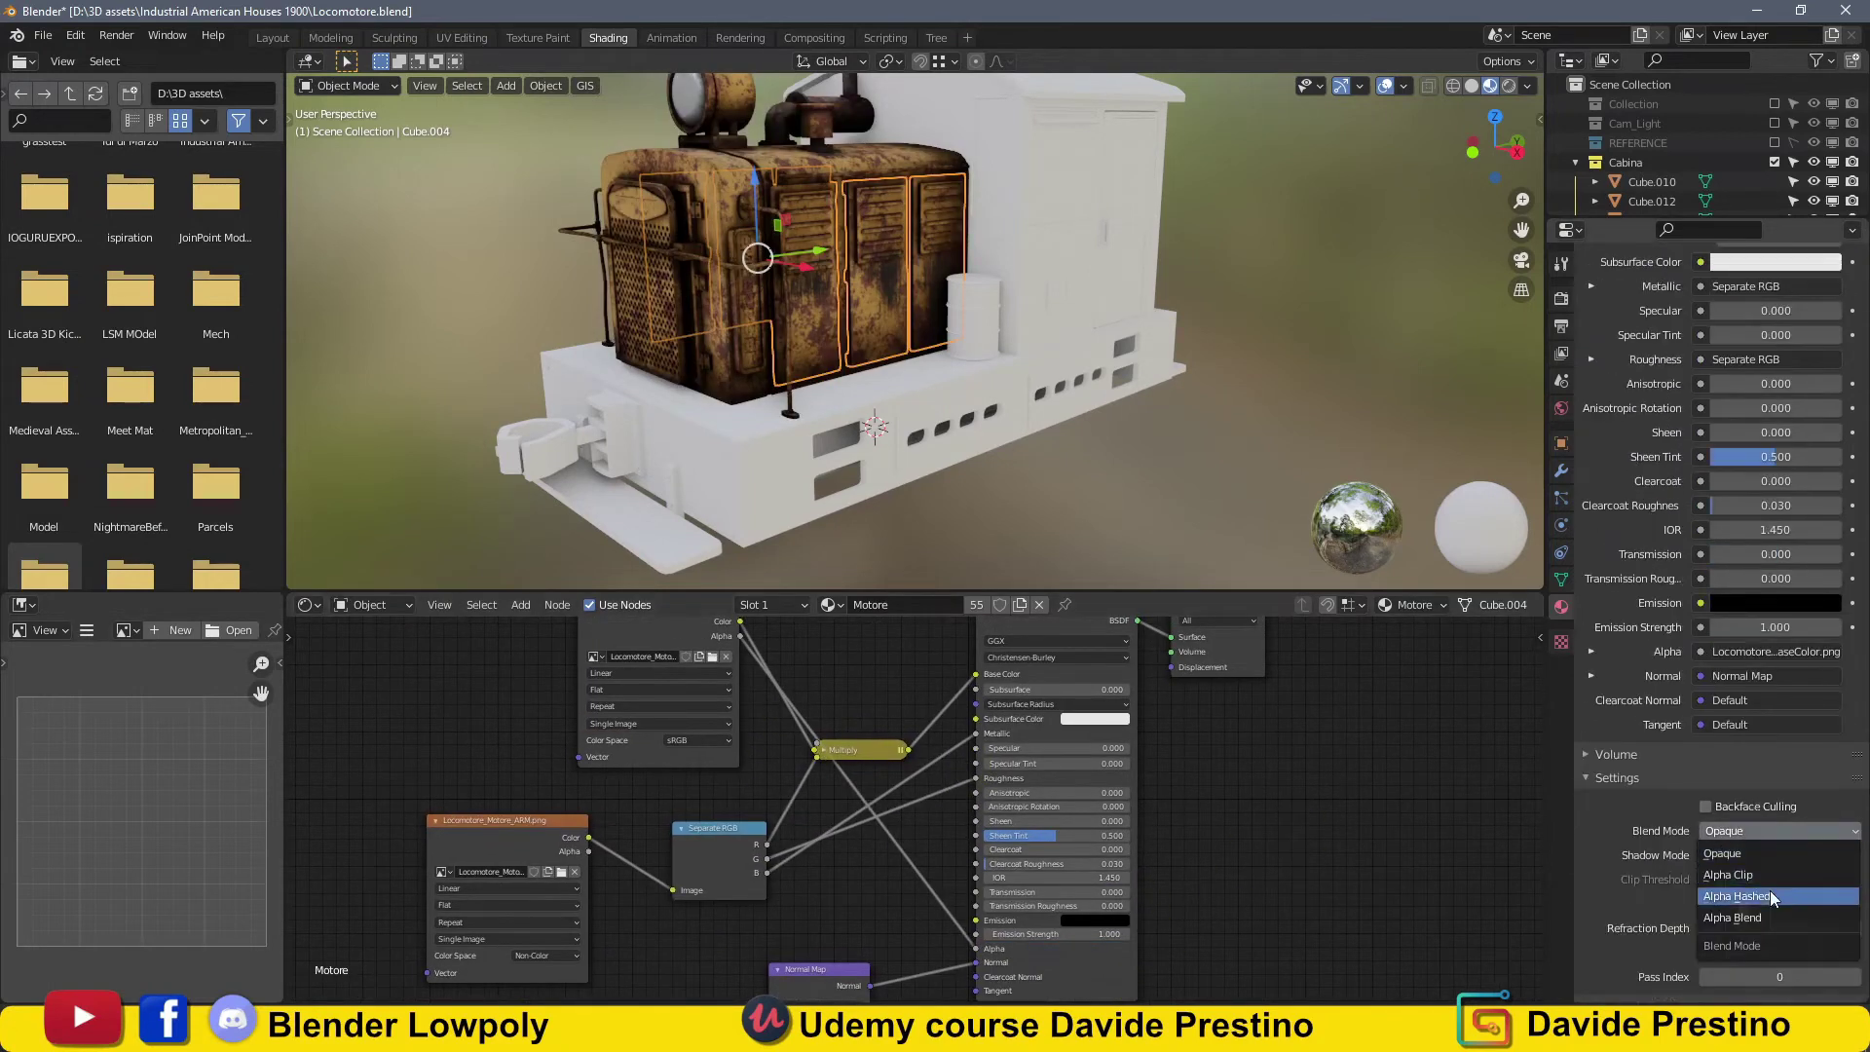
left_click(1743, 871)
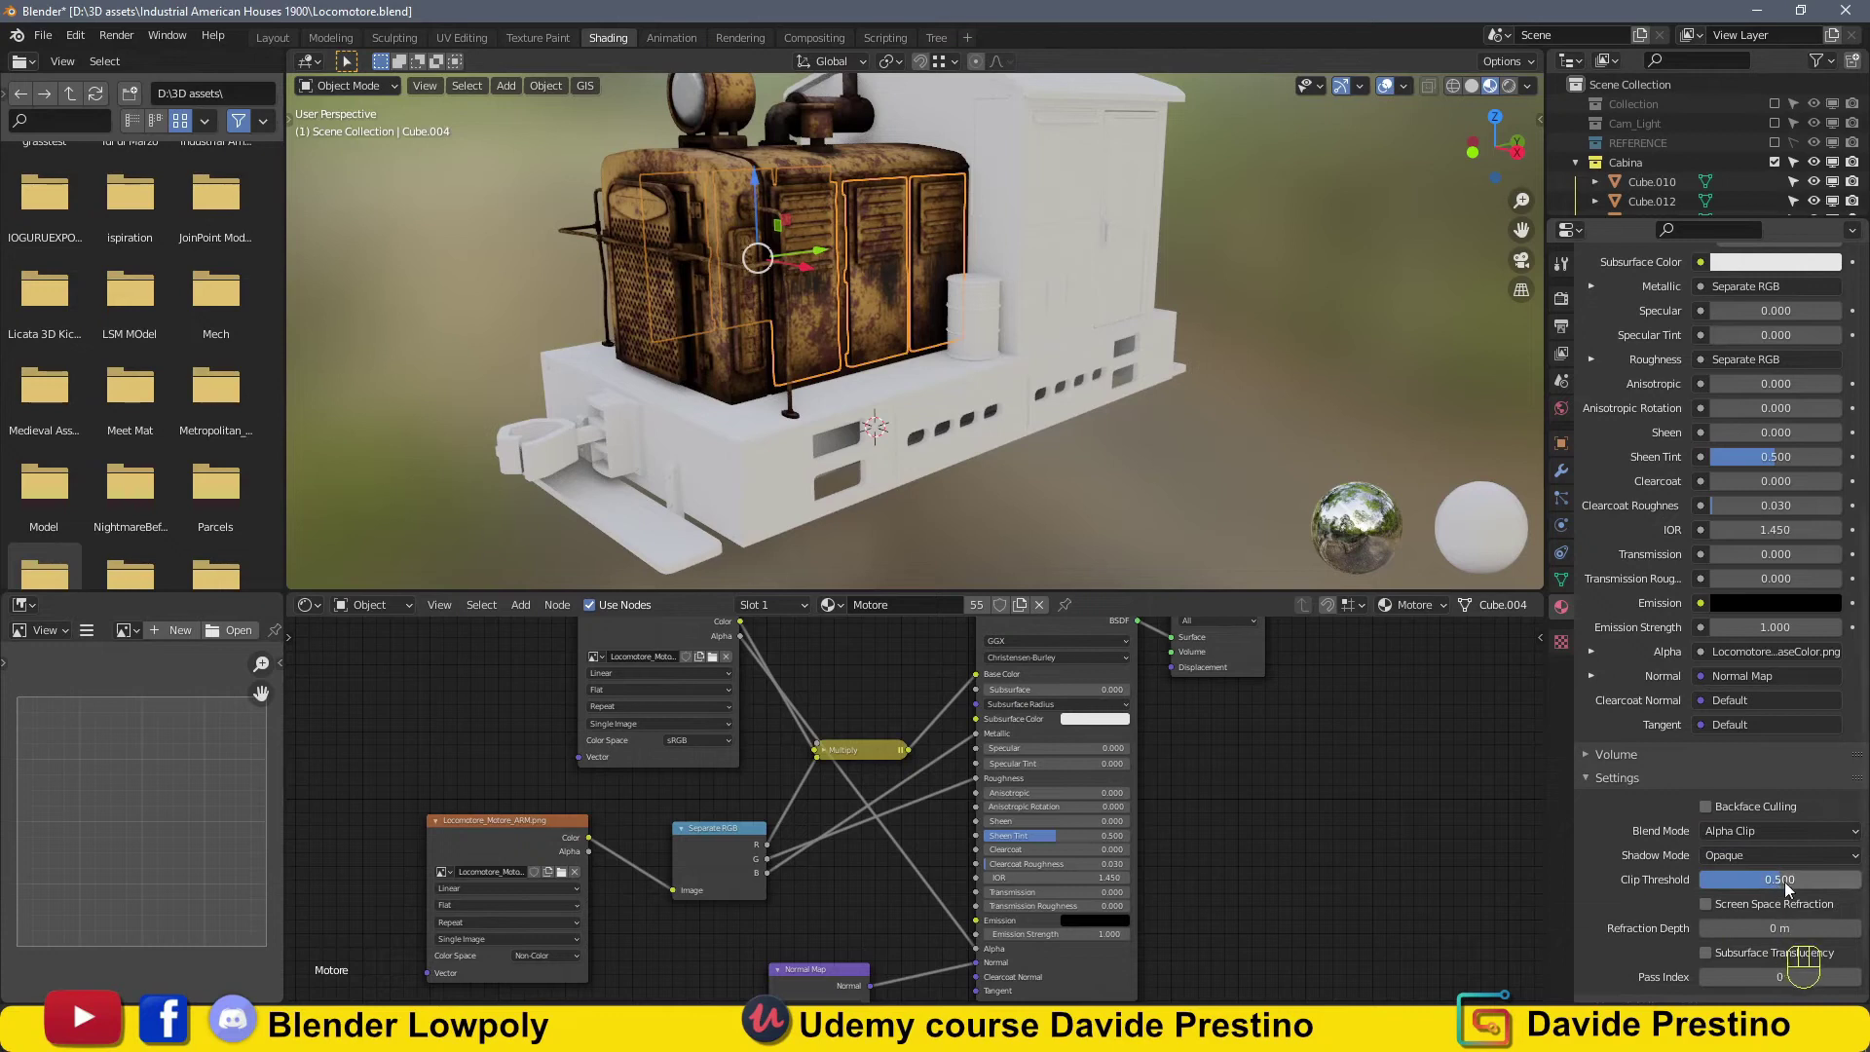
left_click(1780, 830)
left_click(1753, 881)
middle_click_drag(769, 251, 687, 208, "shift")
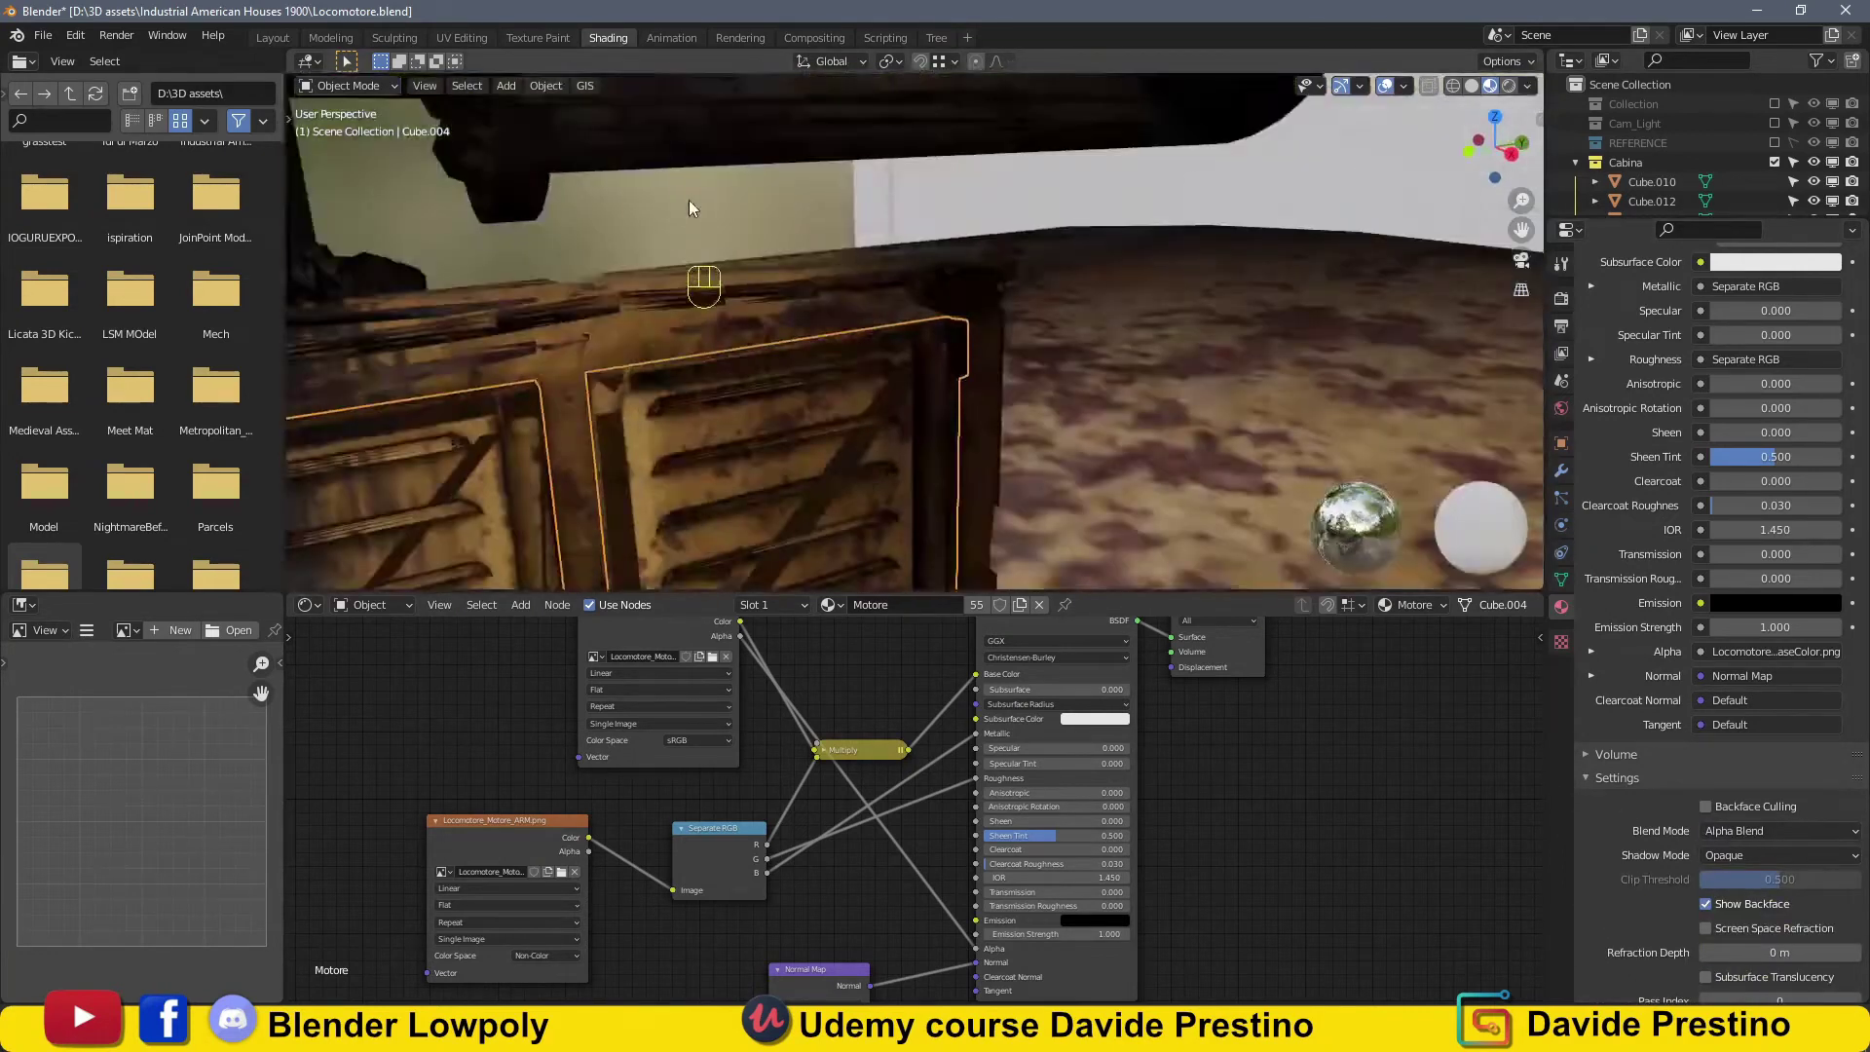
scroll(688, 208, "down", 5)
middle_click_drag(843, 316, 974, 313)
scroll(974, 314, "up", 5)
Set the blend mode to Alpha Clip with a 0.607 clip threshold.
left_click(1780, 829)
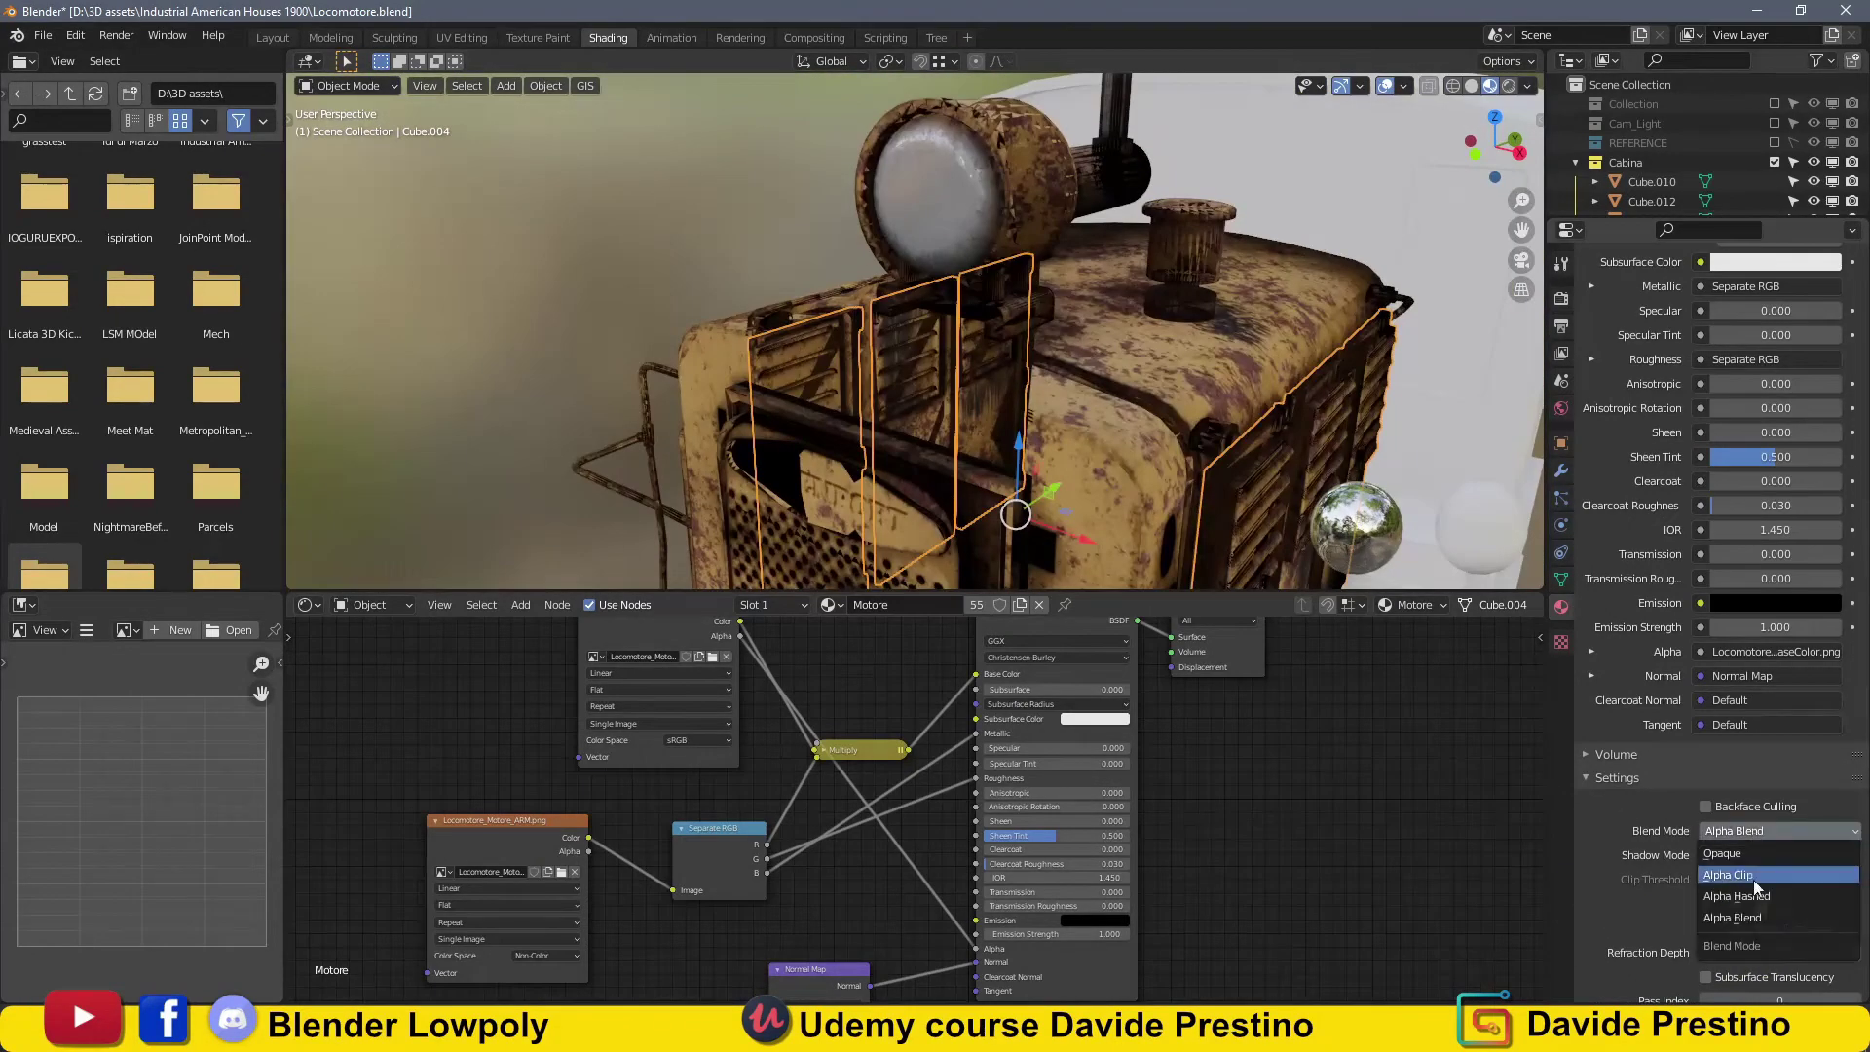
left_click(1744, 875)
middle_click_drag(974, 341, 1032, 331)
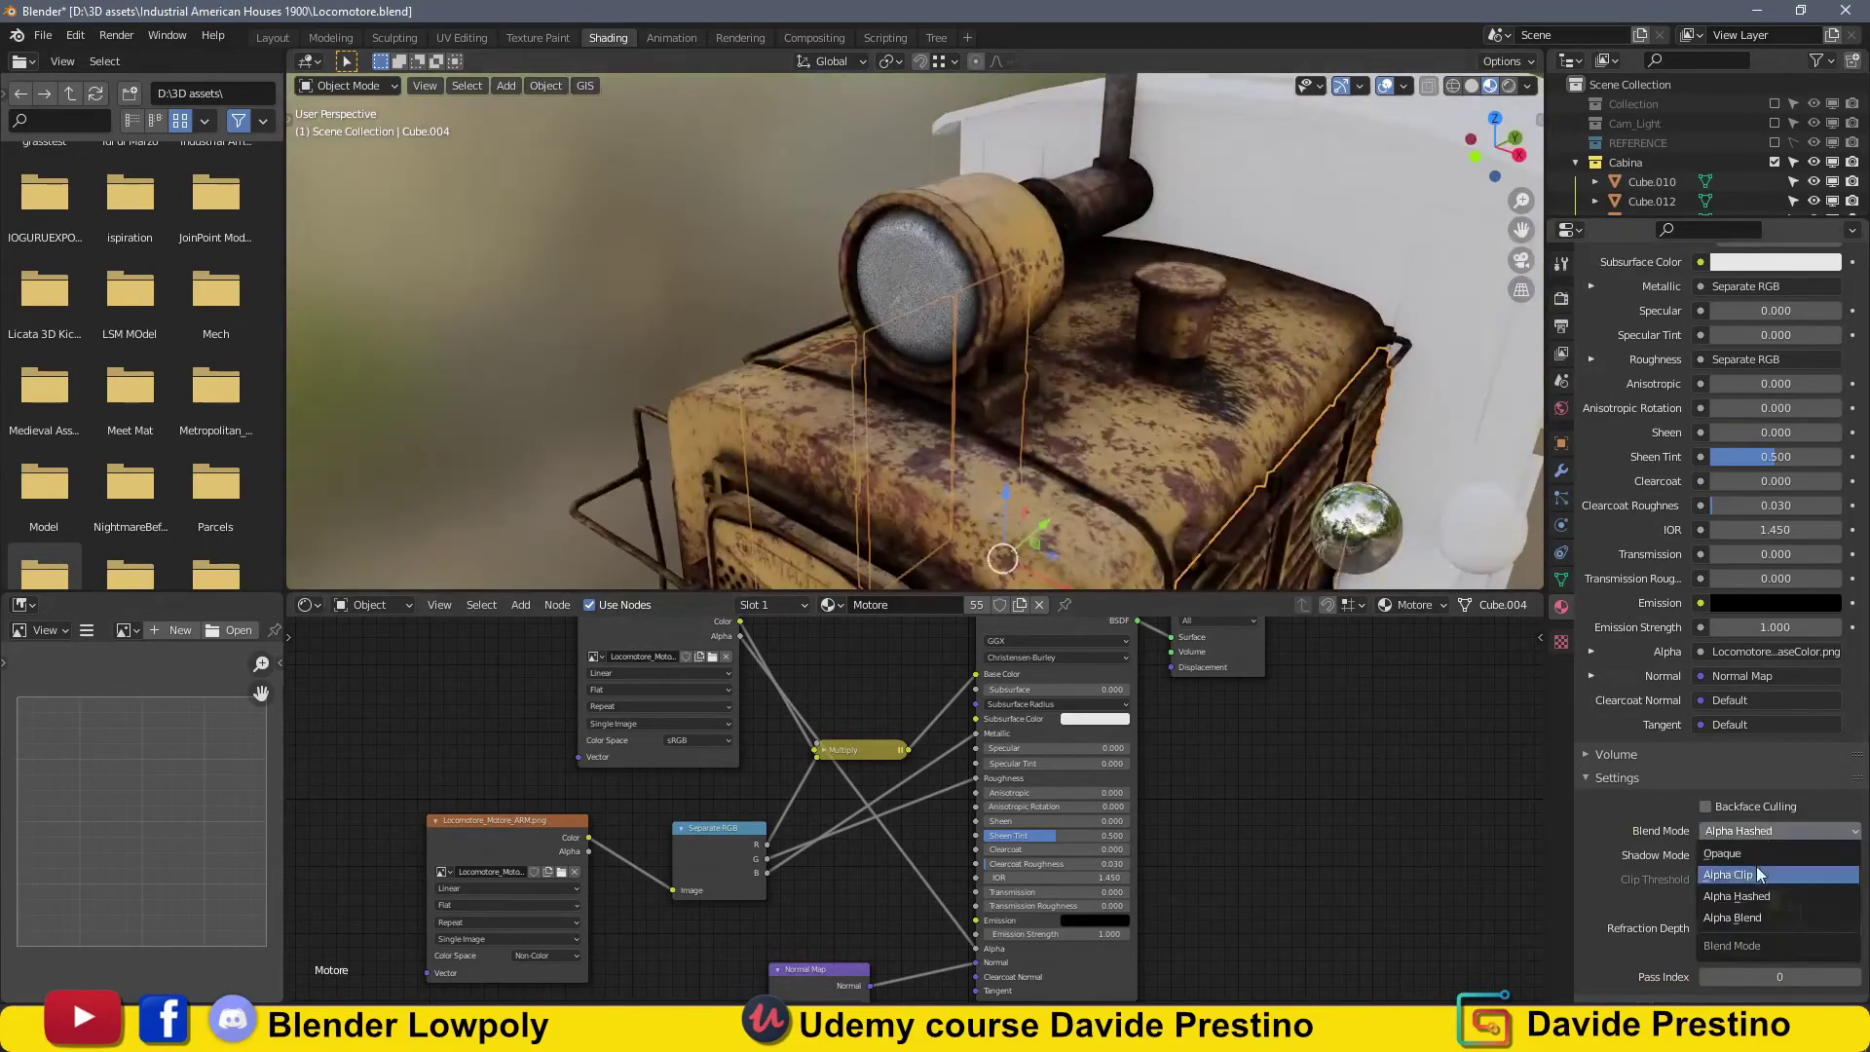
left_click_drag(1768, 880, 1790, 959)
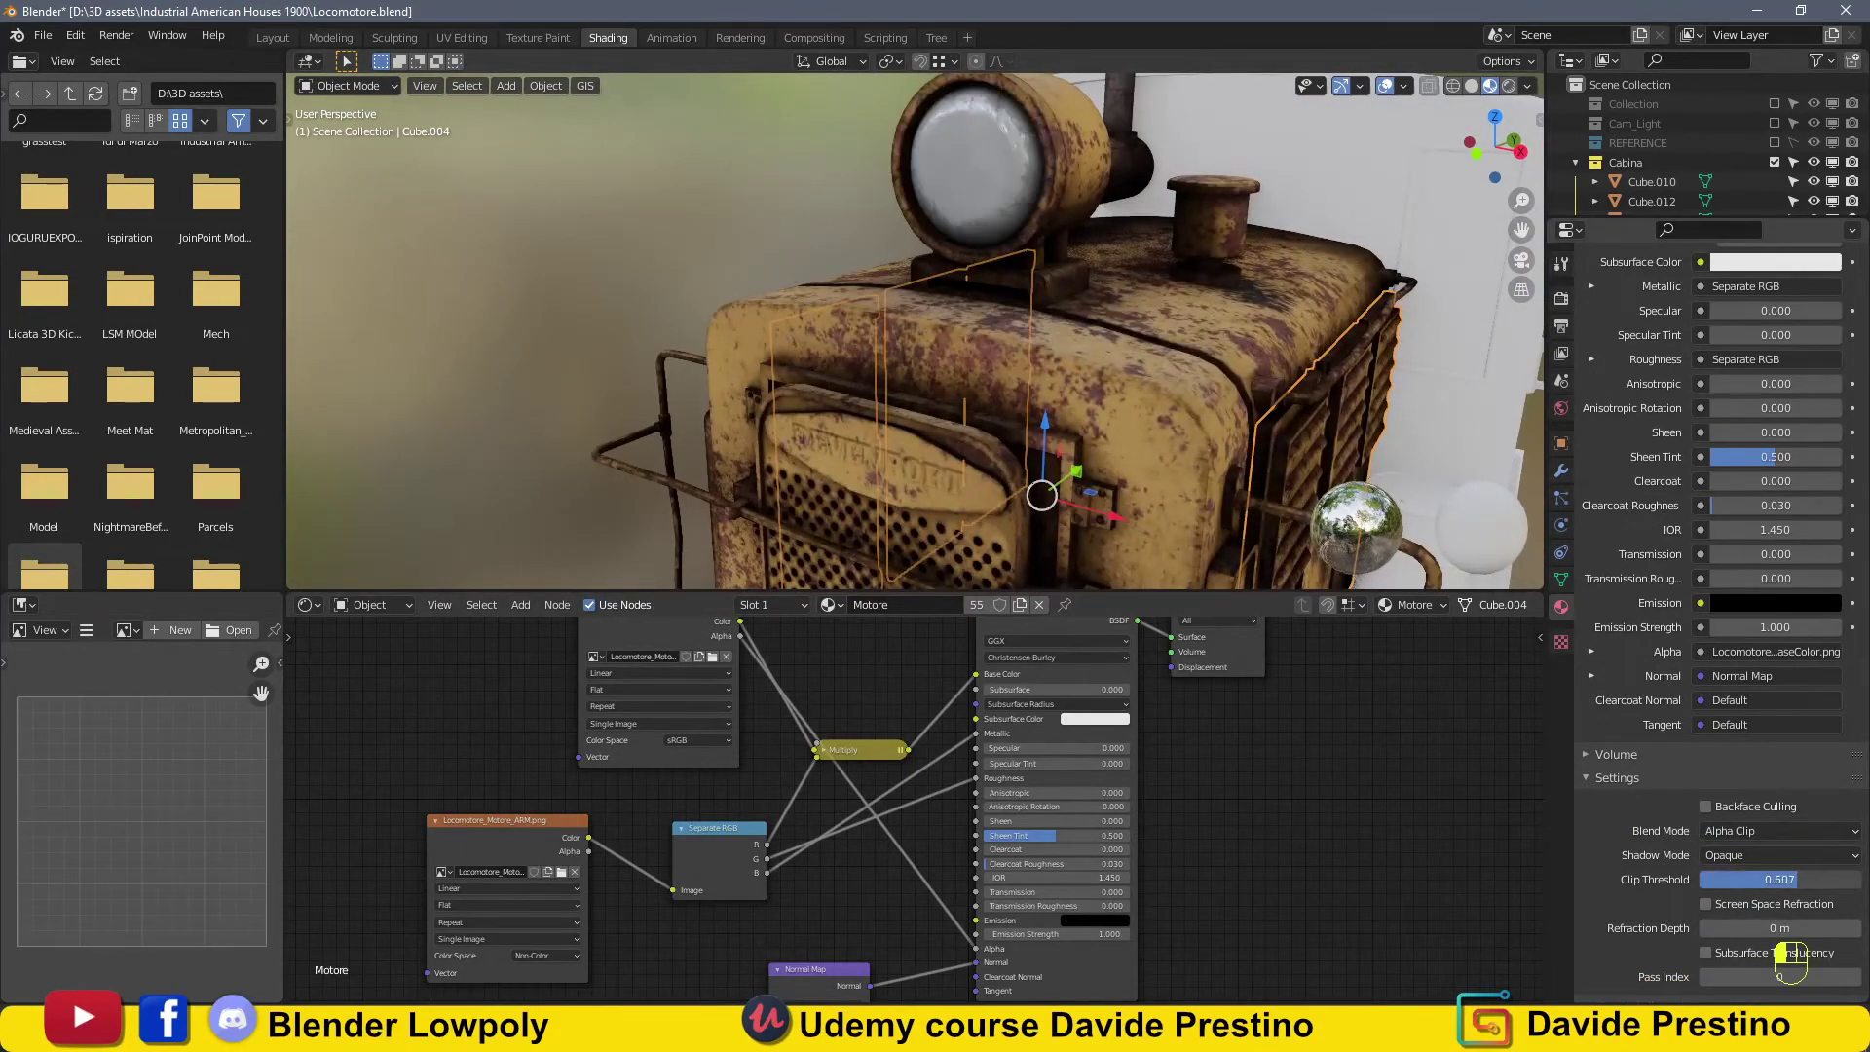
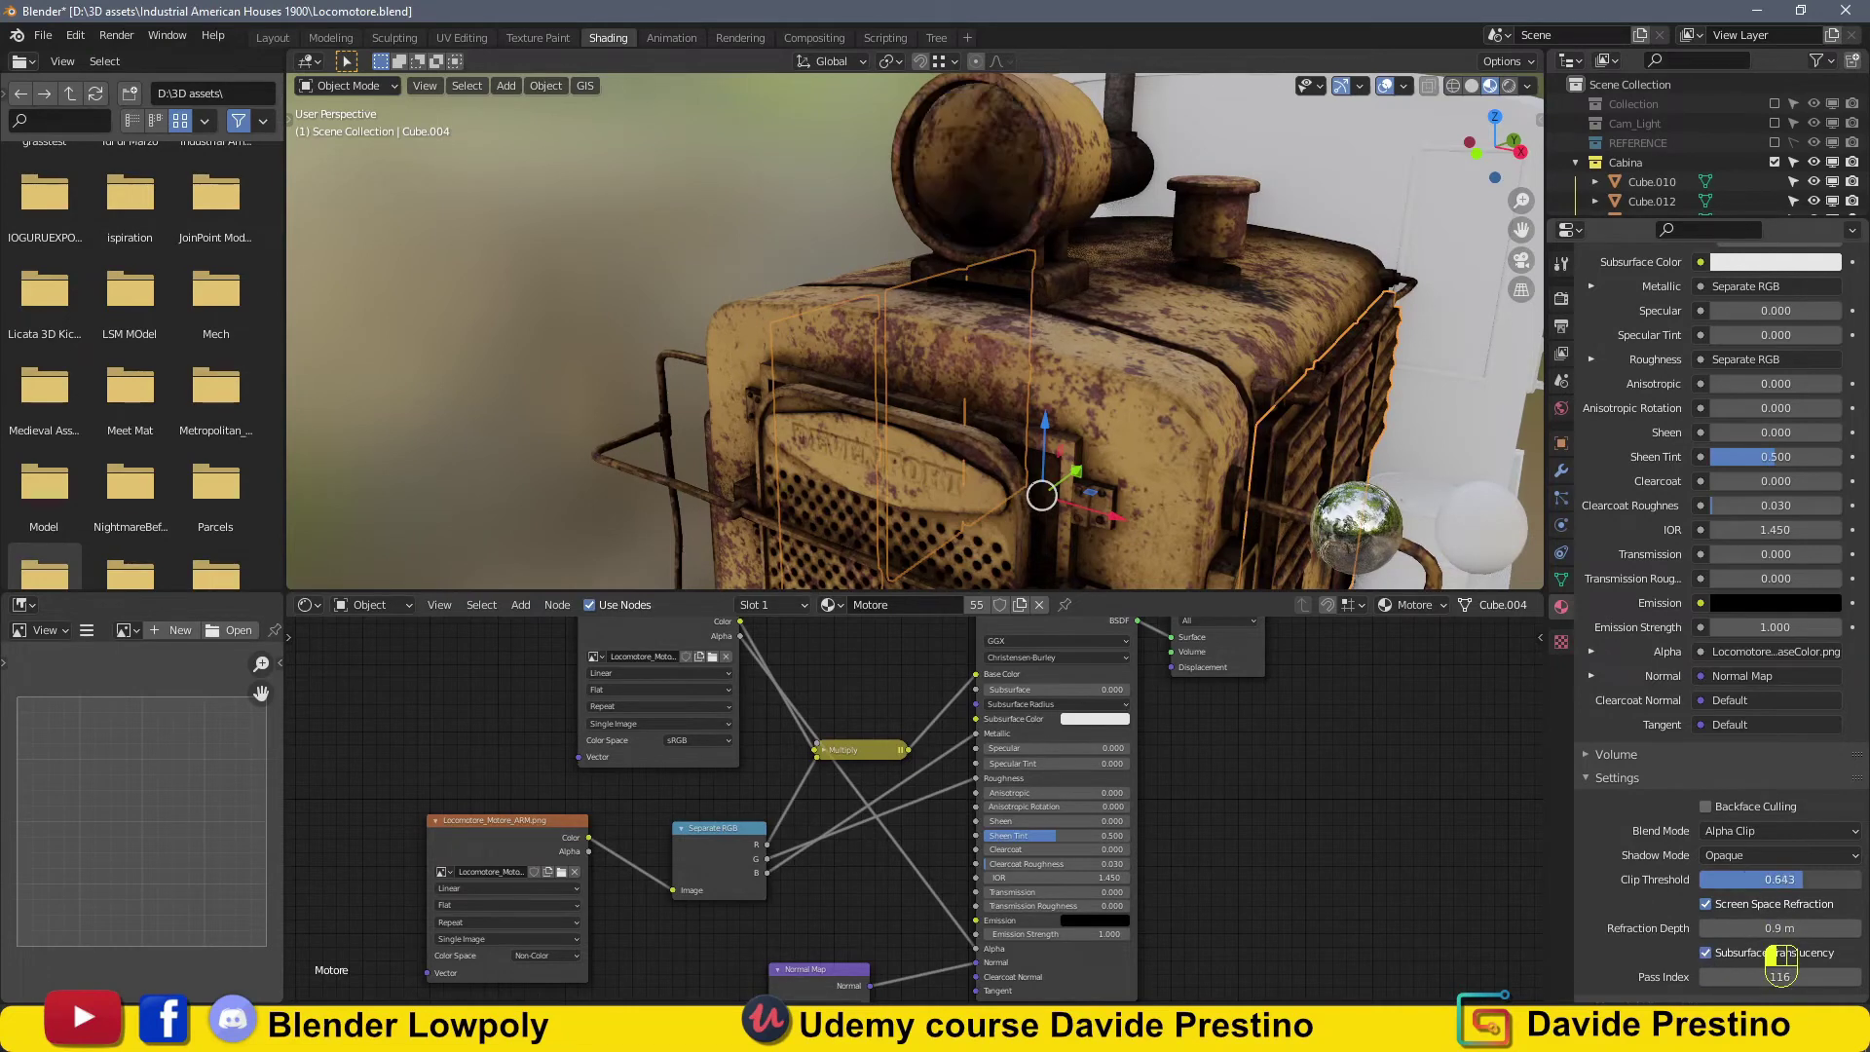
Lower the material's alpha clip threshold to 0.589.
left_click_drag(1780, 959, 1768, 960)
scroll(1248, 756, "down", 3)
scroll(865, 872, "down", 1)
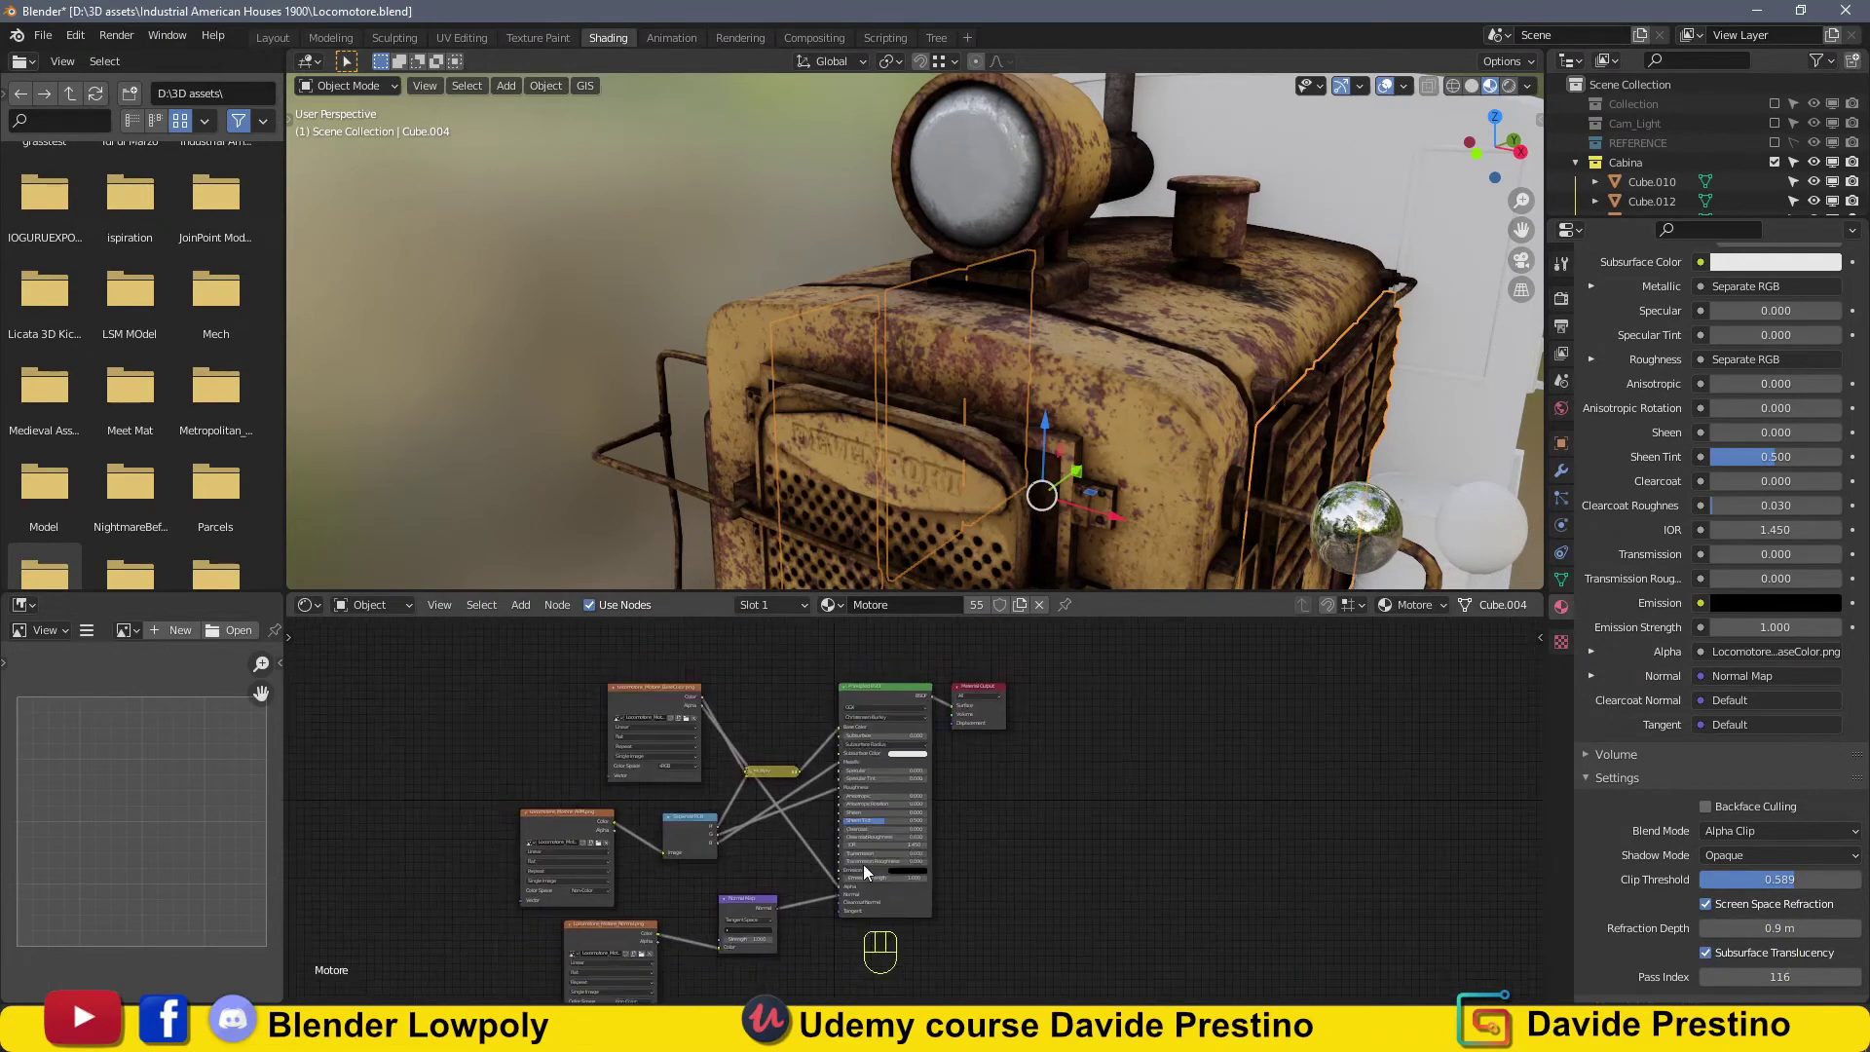
scroll(865, 872, "up", 1)
scroll(1120, 253, "down", 3)
scroll(1052, 239, "down", 2)
scroll(1052, 239, "down", 2)
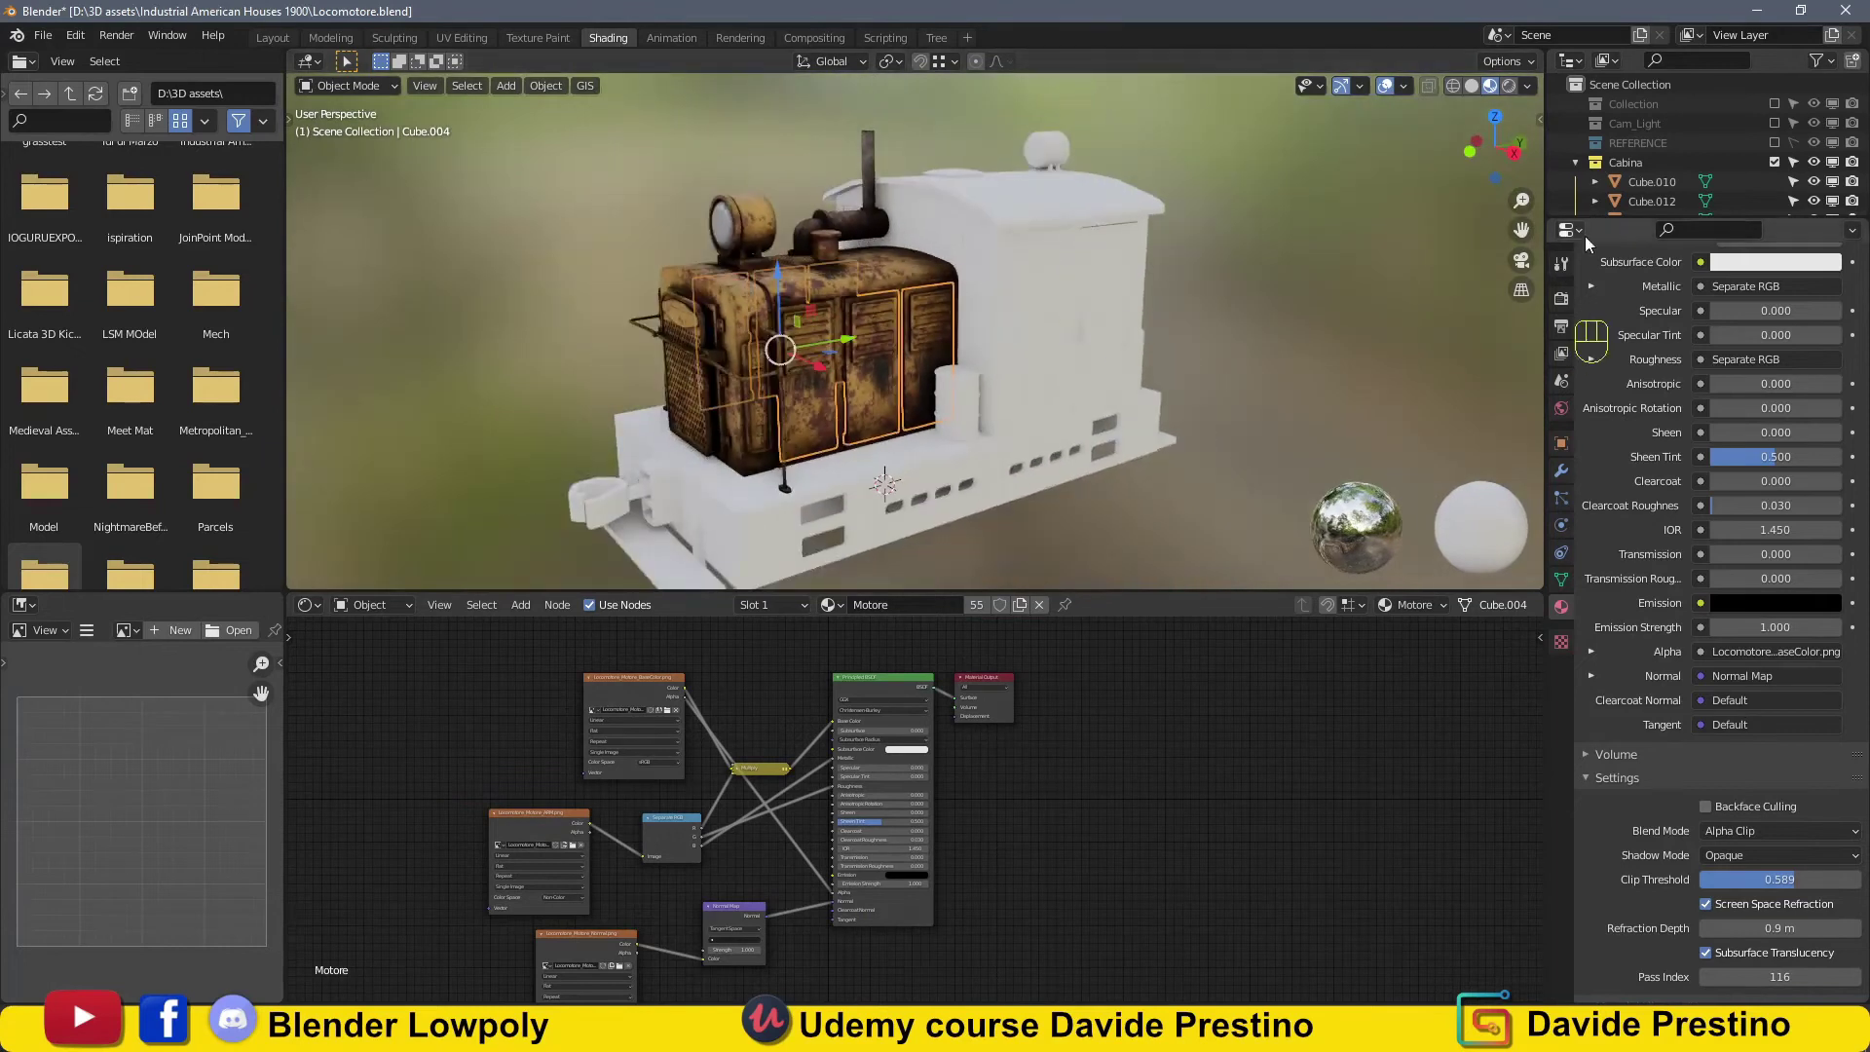
On cabin Cube.012, add the BaseColor texture wired to the shader's Base Color.
left_click(1056, 258)
middle_click_drag(1056, 287, 1086, 408)
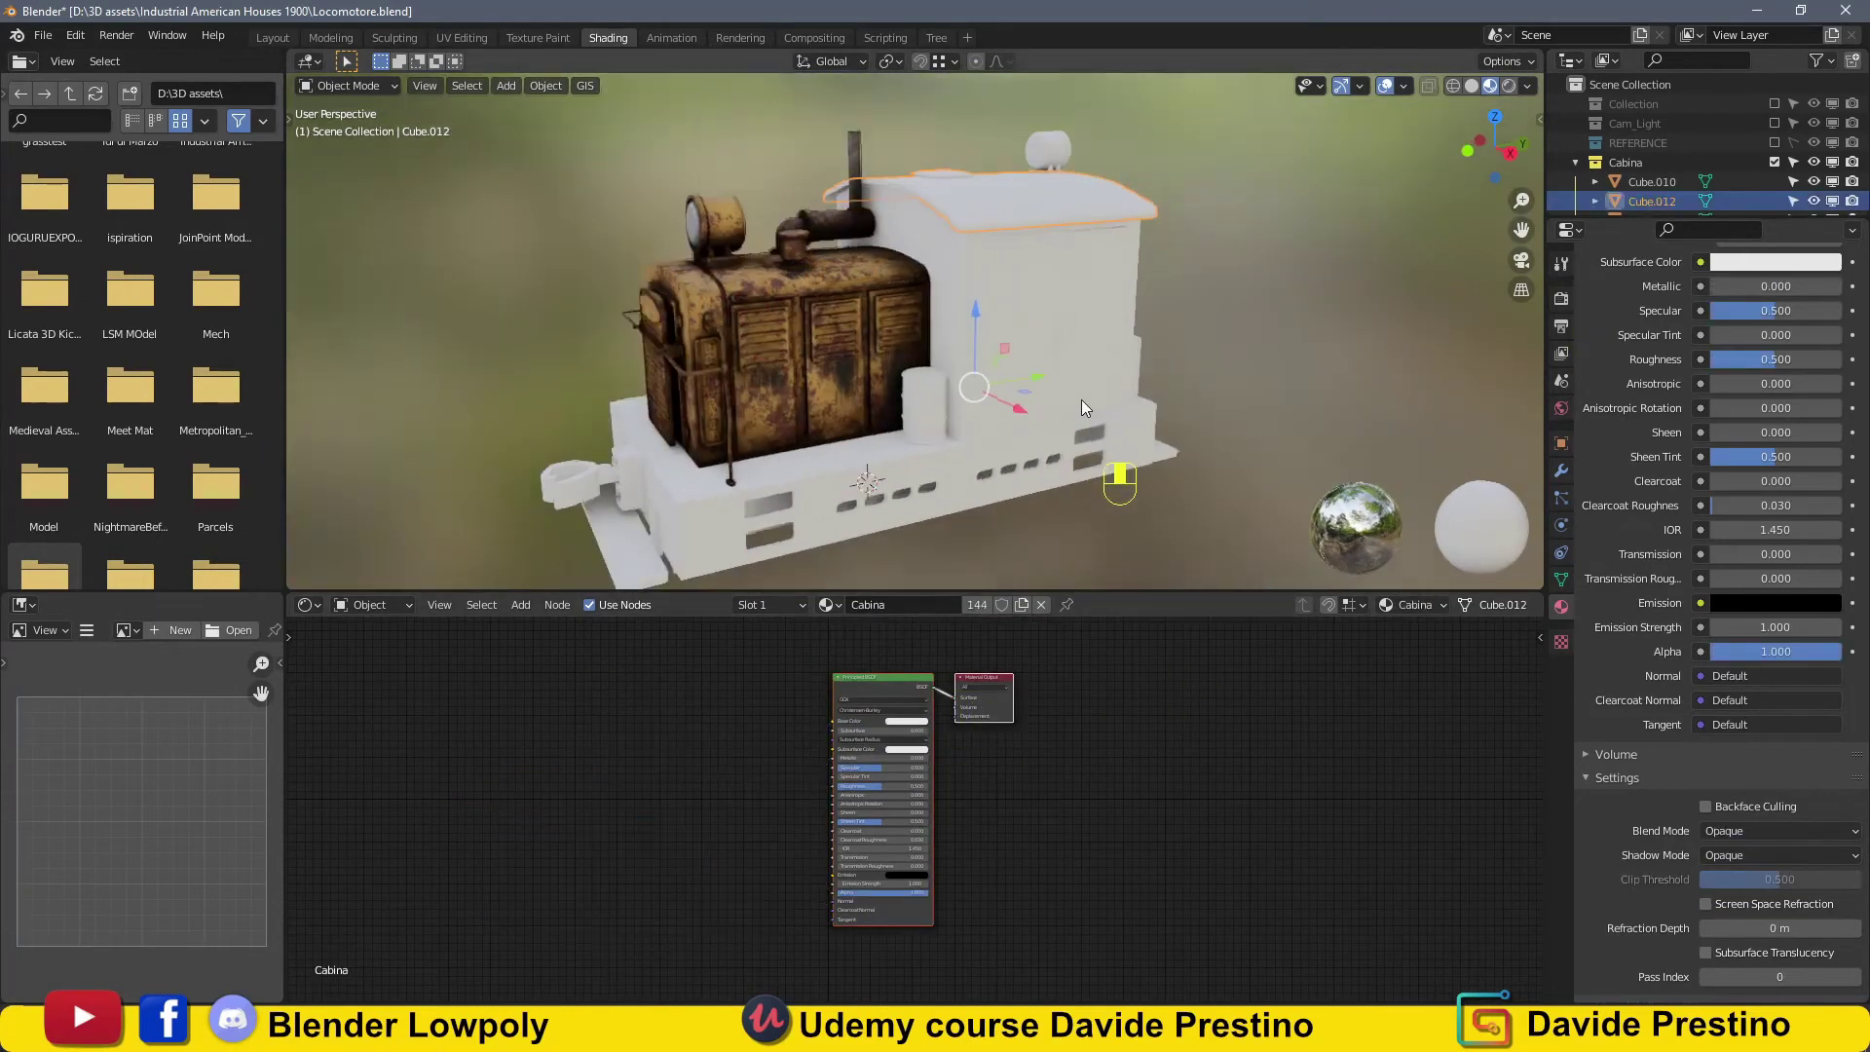
scroll(605, 701, "up", 1)
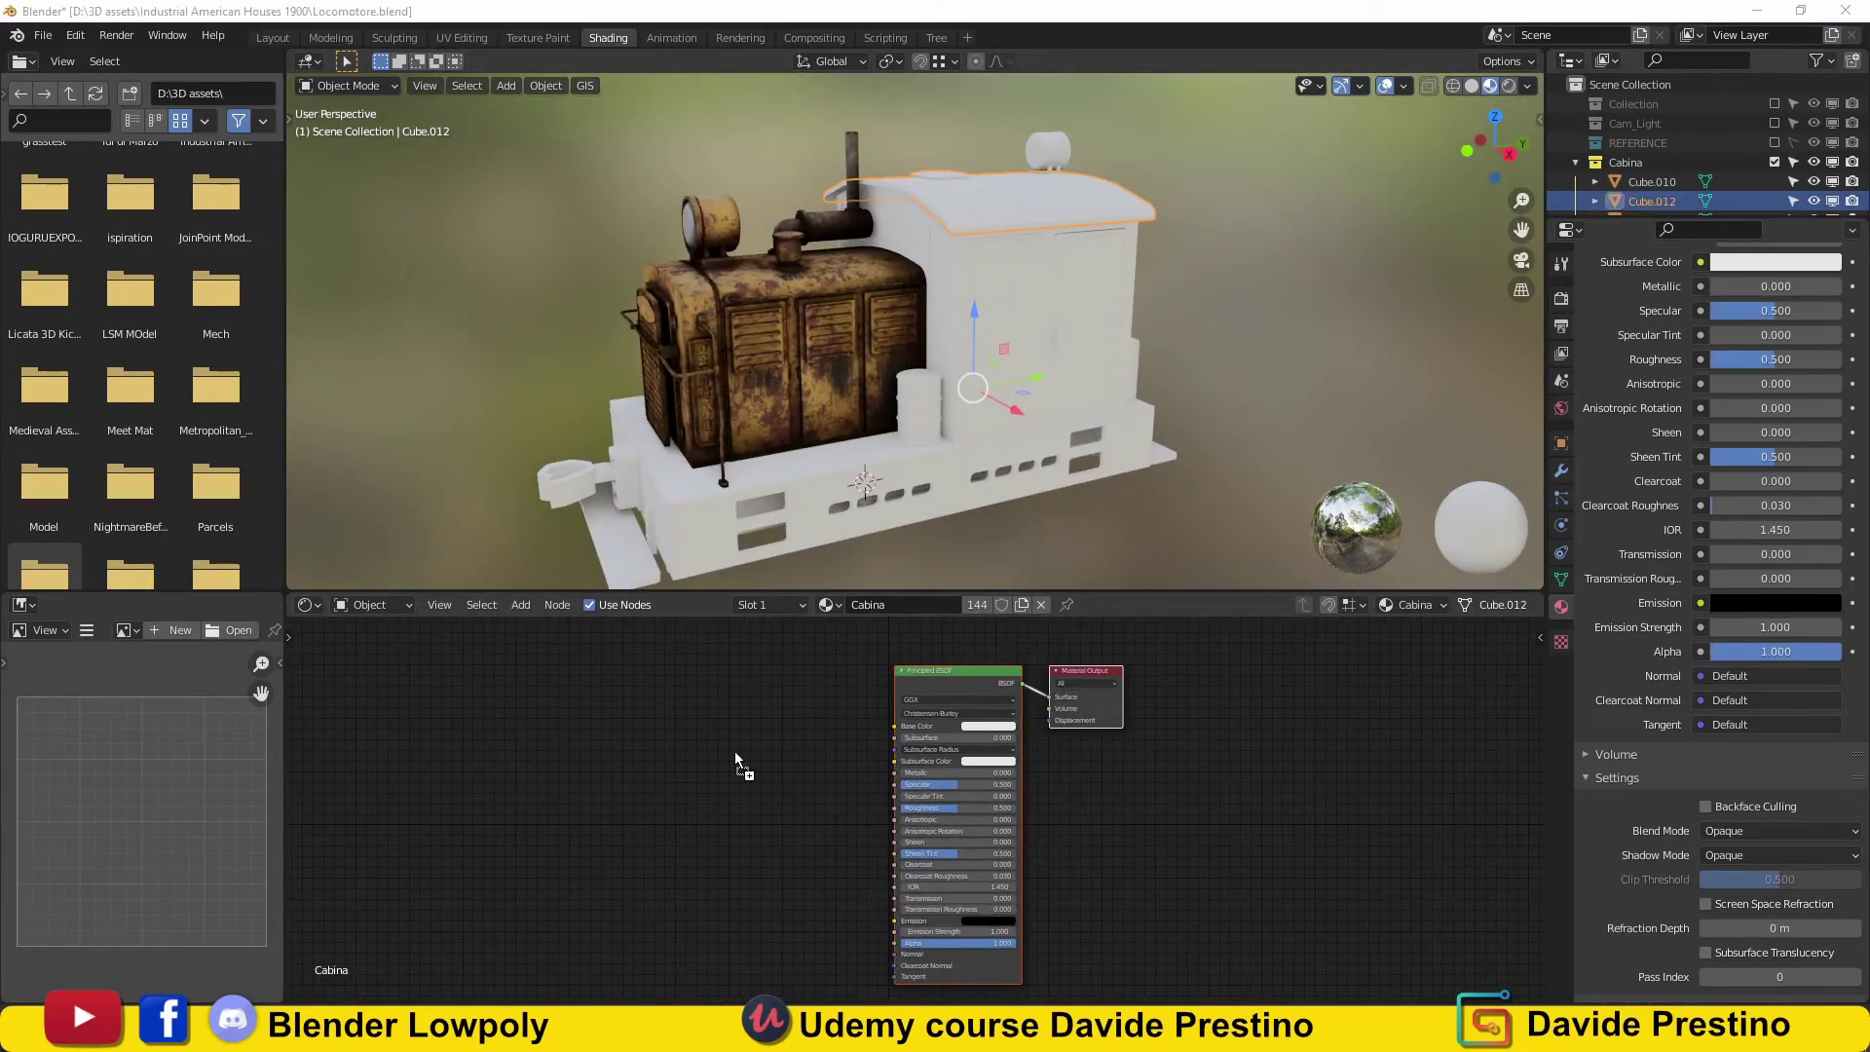
left_click_drag(736, 760, 735, 760)
left_click_drag(793, 721, 894, 726)
left_click_drag(730, 706, 553, 679)
Add a Non-Color ARM texture with Separate RGB and Multiply driving Roughness and Metallic.
left_click_drag(542, 888, 542, 888)
key("shift+a")
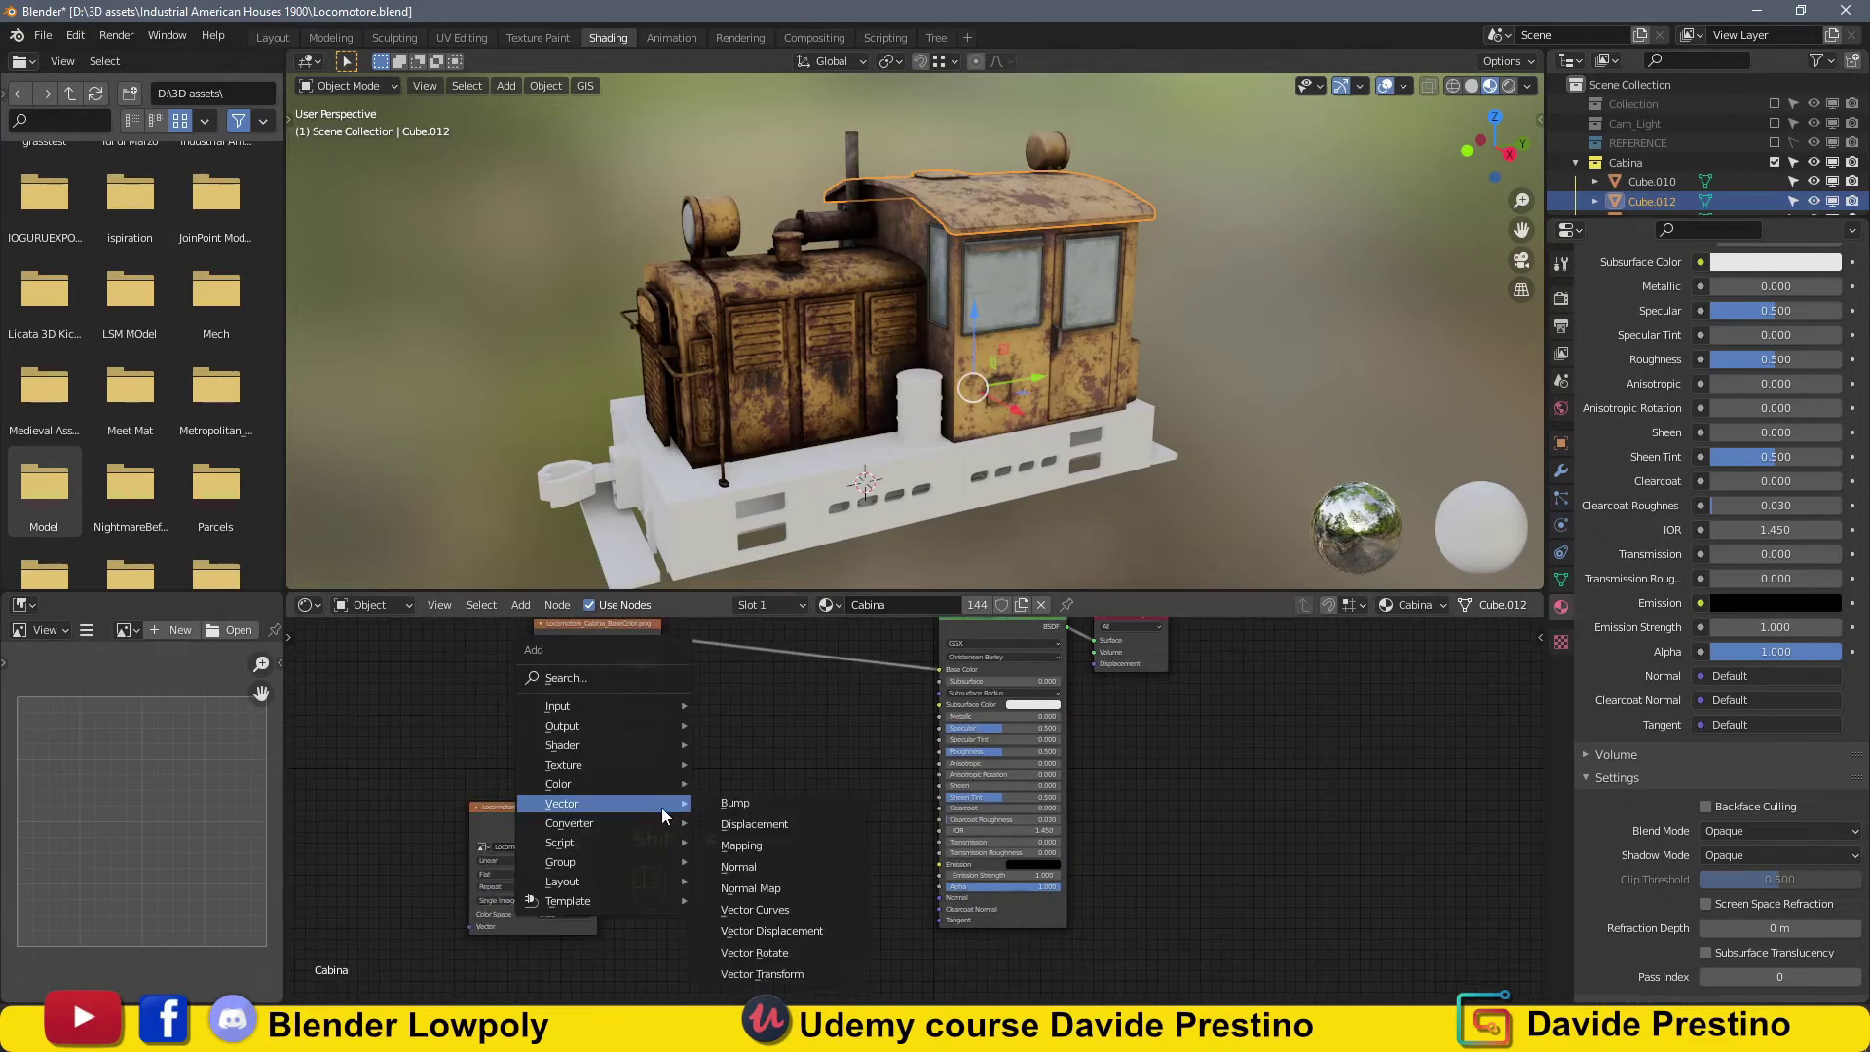
left_click(779, 735)
left_click(639, 797)
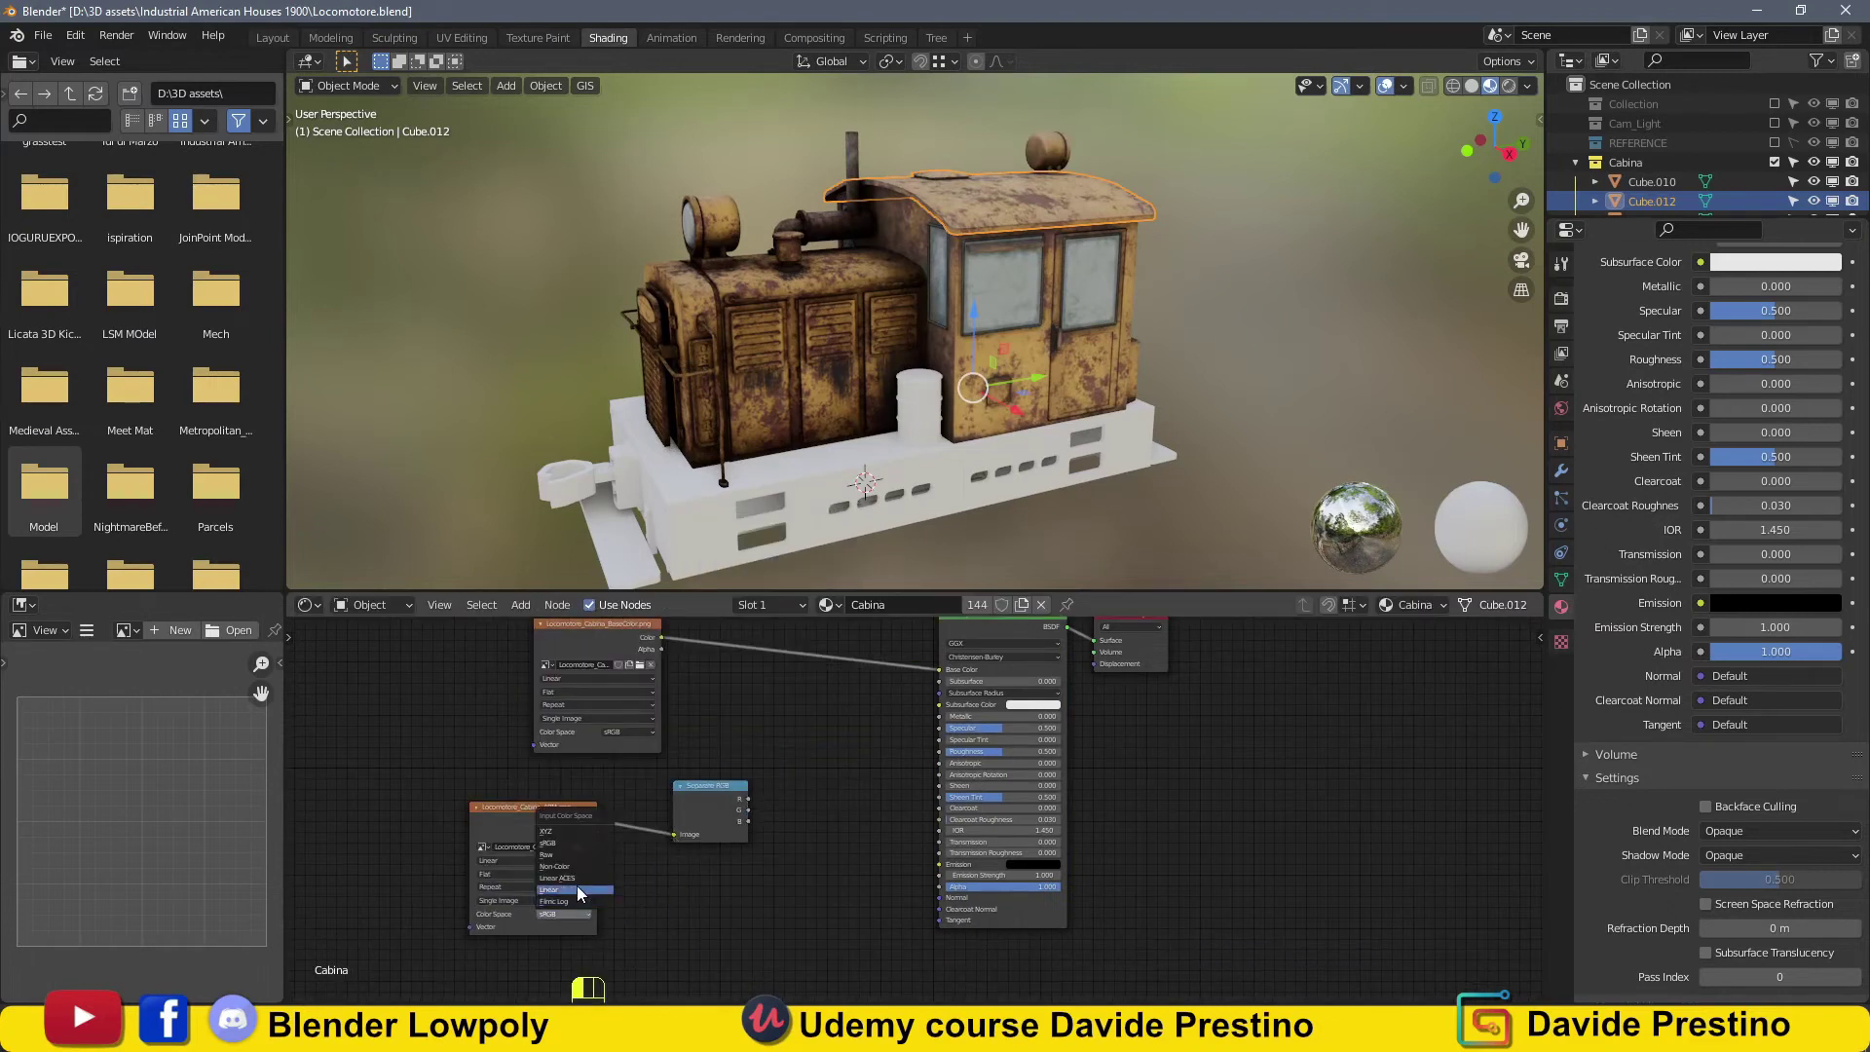
left_click(637, 740, "shift")
key("ctrl+KP_Multiply")
left_click_drag(747, 810, 954, 748)
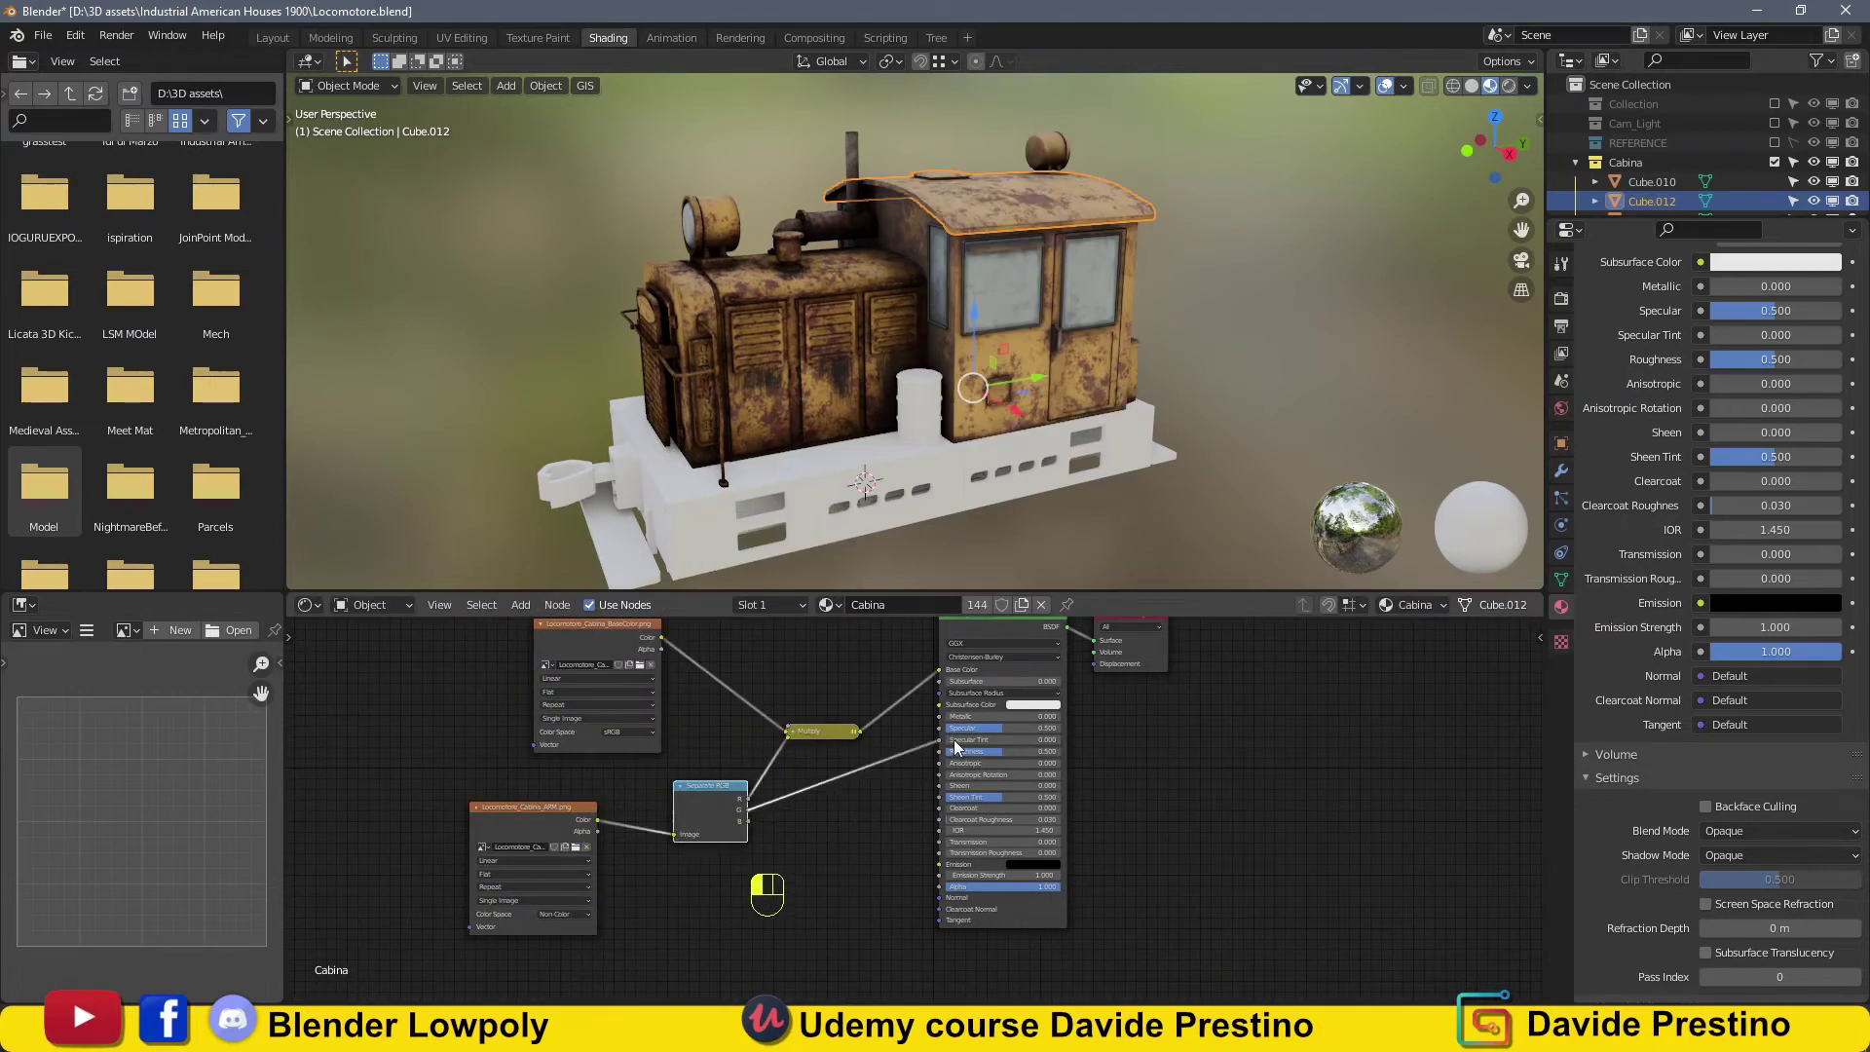
key("BackSpace")
middle_click_drag(853, 842, 936, 772)
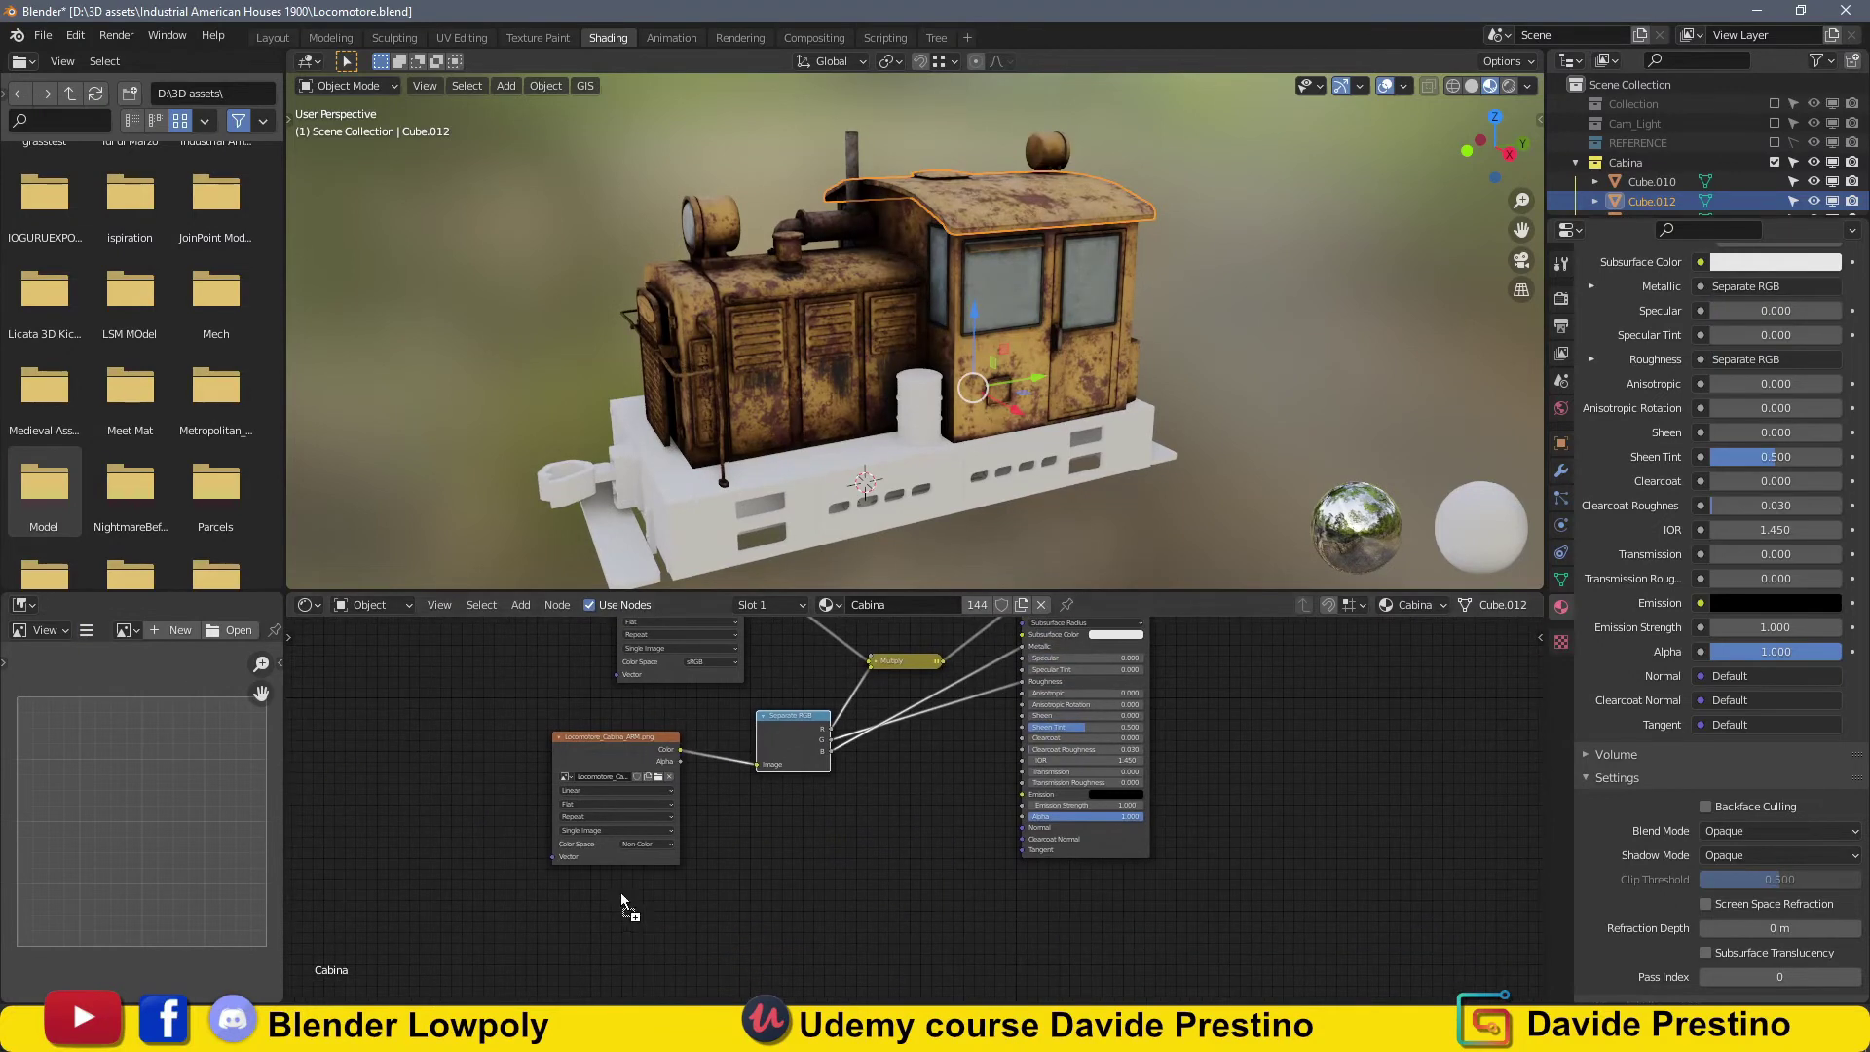
Feed the cabin's Normal texture through a Normal Map node into the shader's Normal.
key("shift+a")
left_click_drag(622, 901, 816, 933)
left_click(876, 823)
left_click(847, 881)
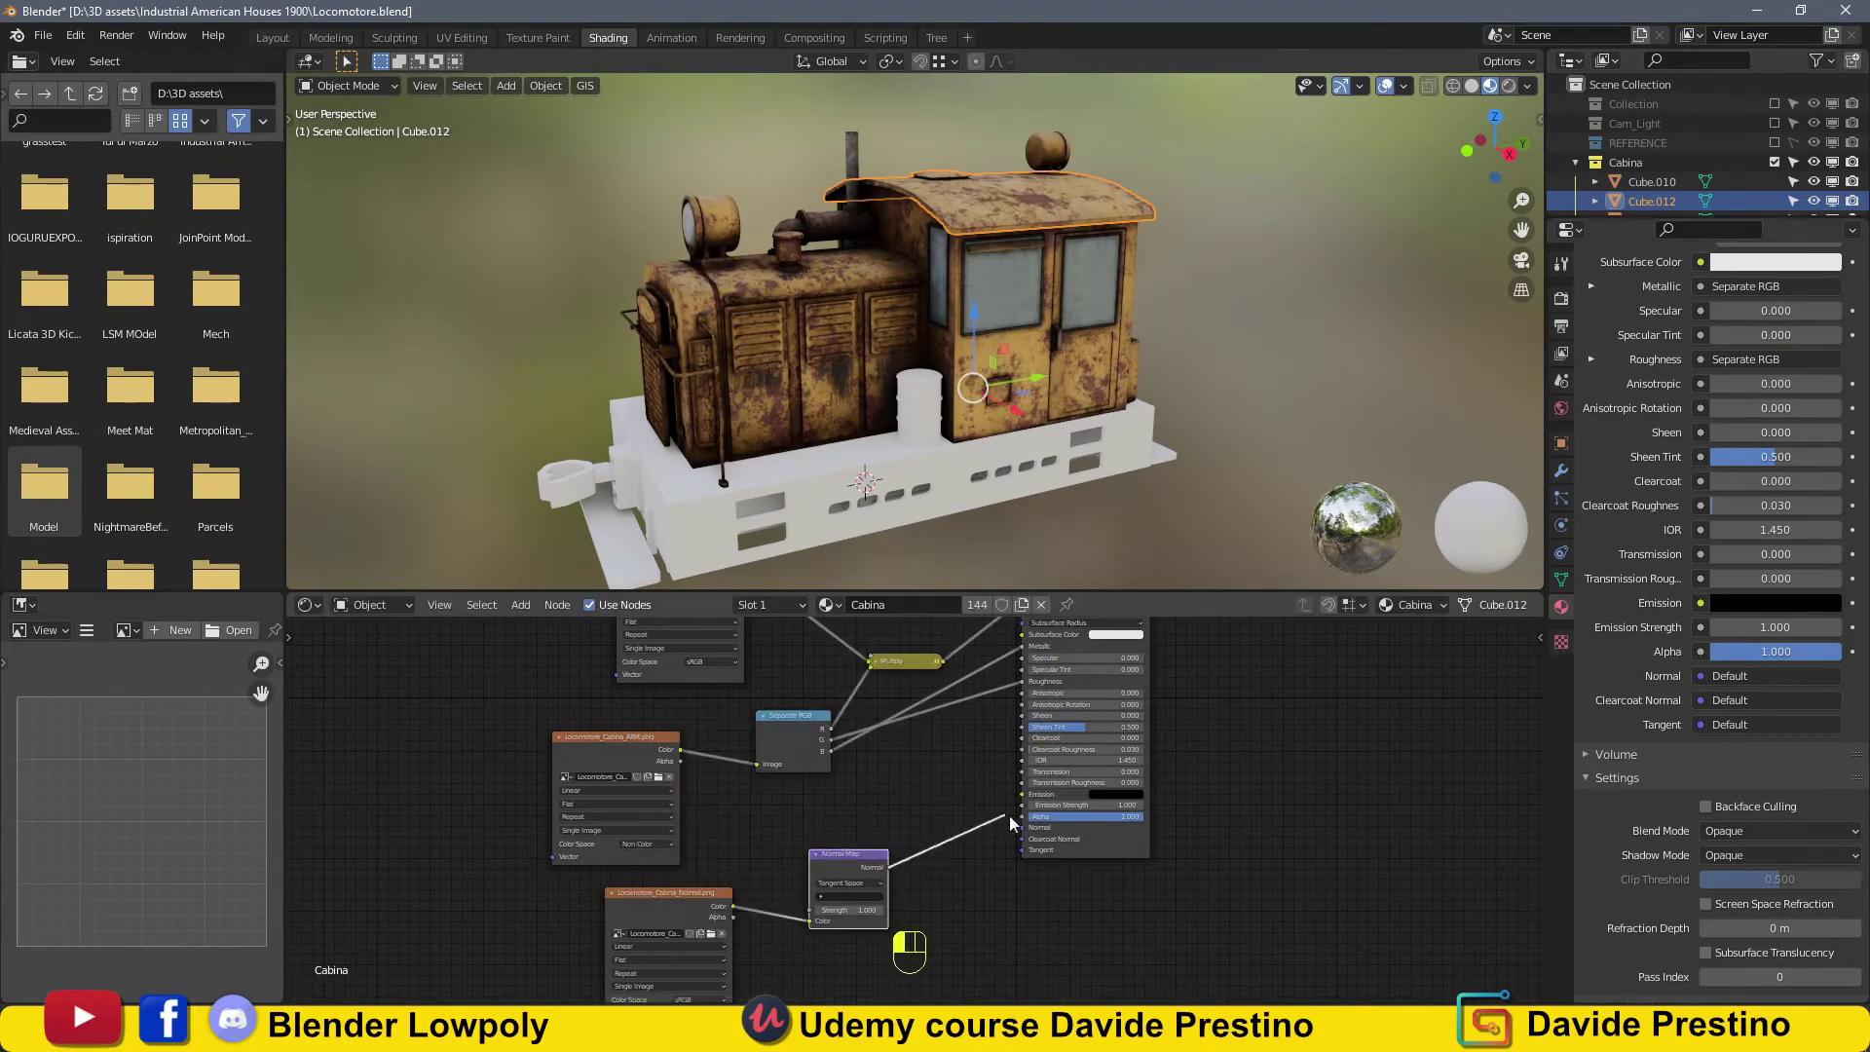
left_click_drag(1025, 836, 1025, 836)
middle_click_drag(742, 970, 807, 861)
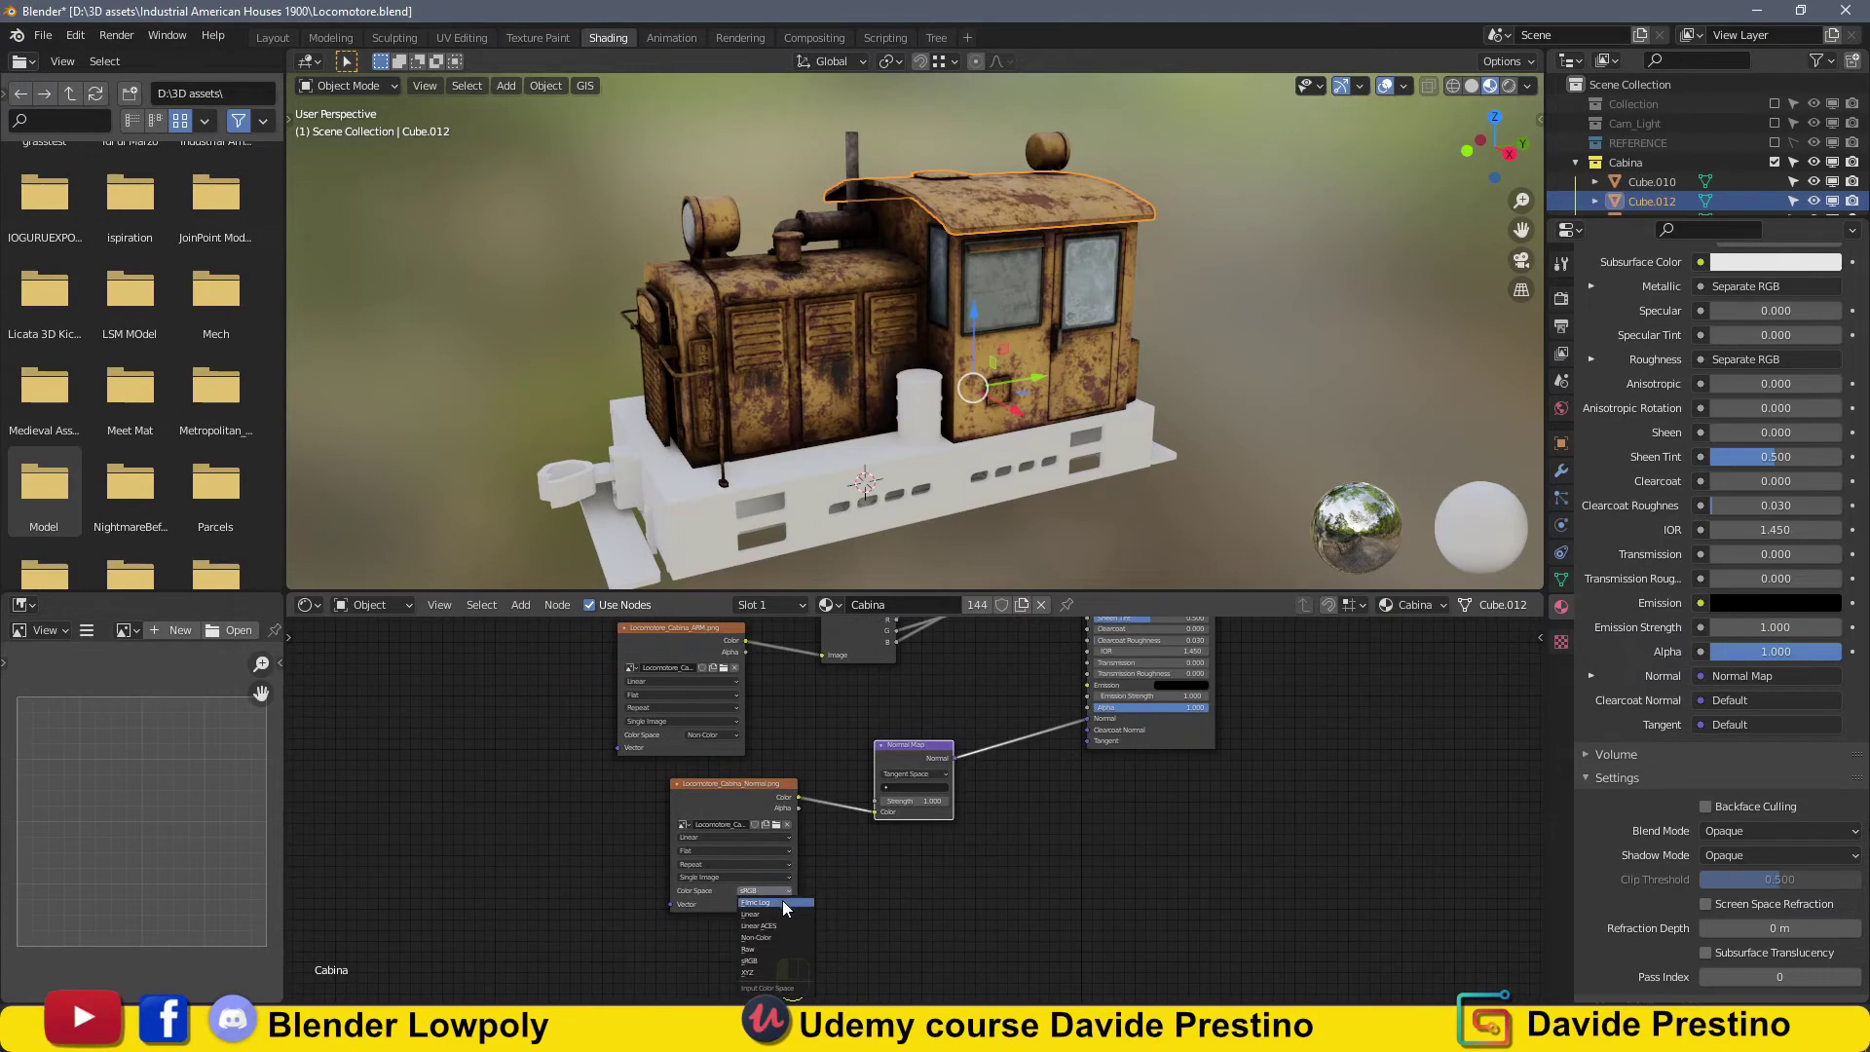
Select the locomotive base Cube.001 and show its Base material nodes.
middle_click_drag(1009, 424, 961, 360)
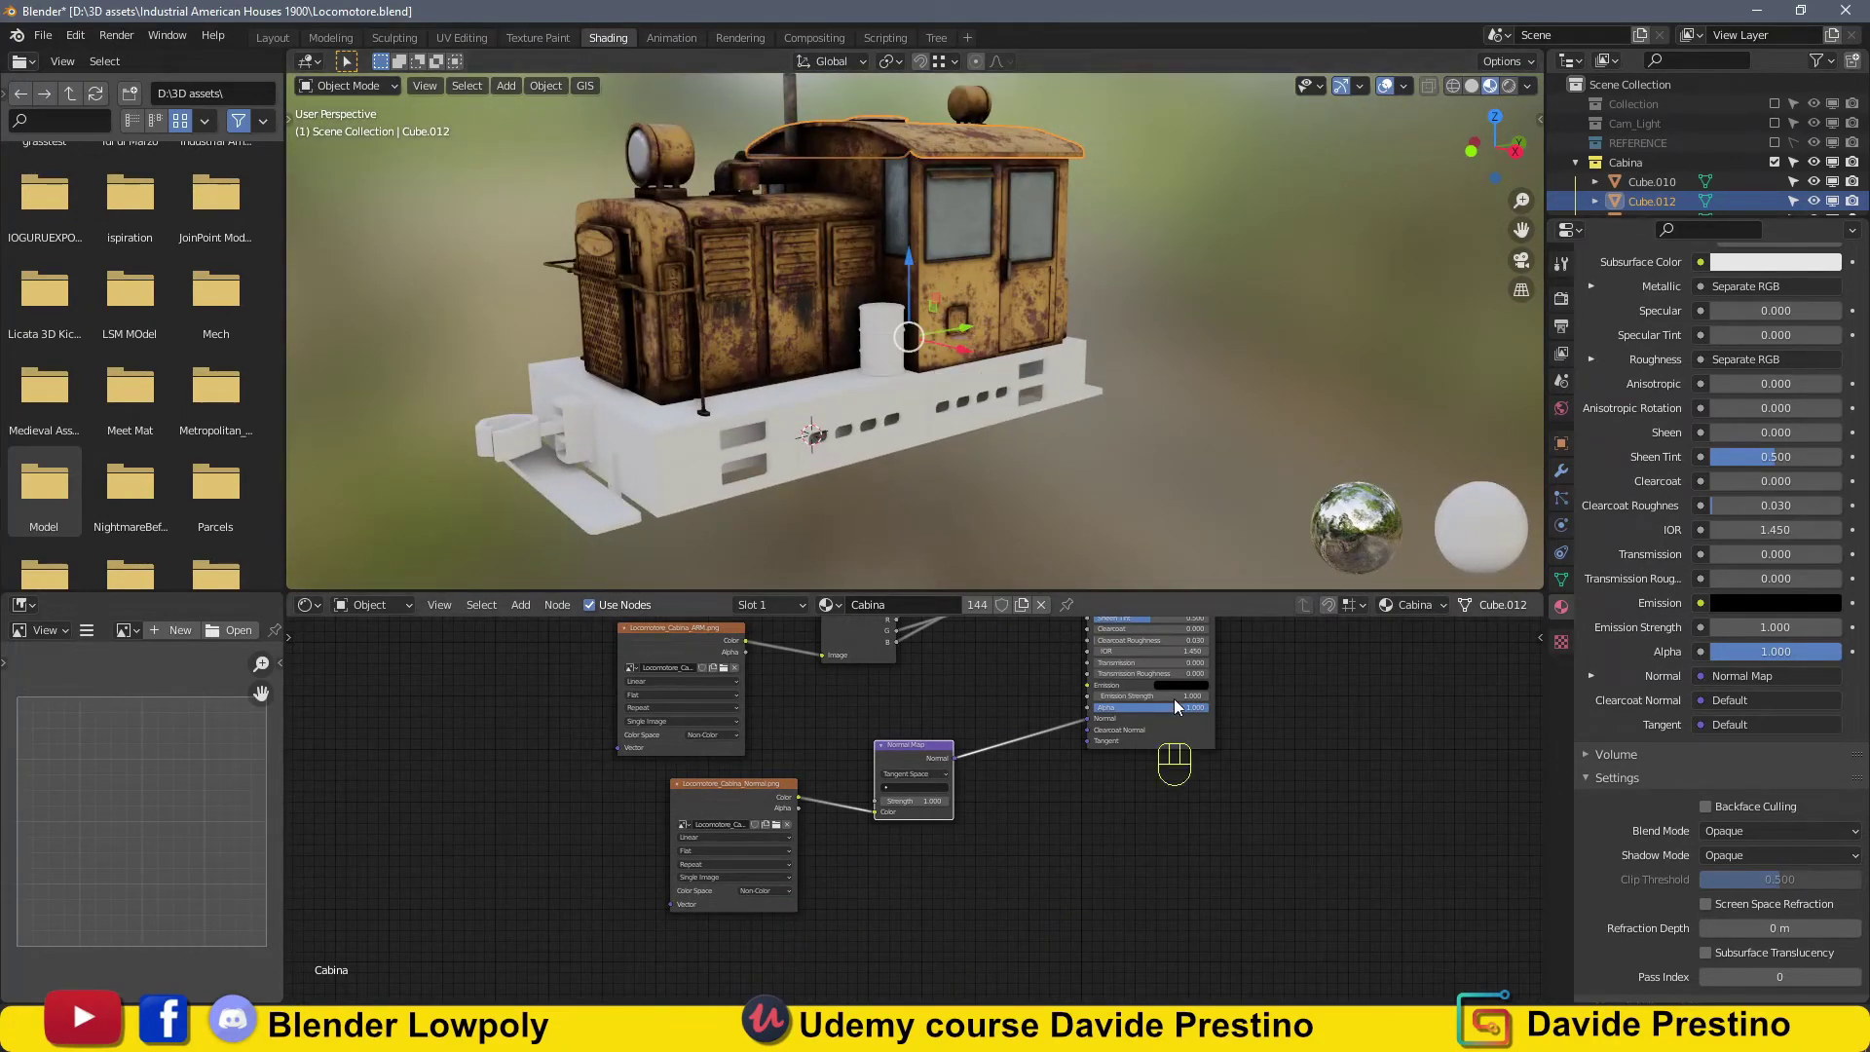
left_click(818, 448)
middle_click_drag(876, 881, 1055, 896)
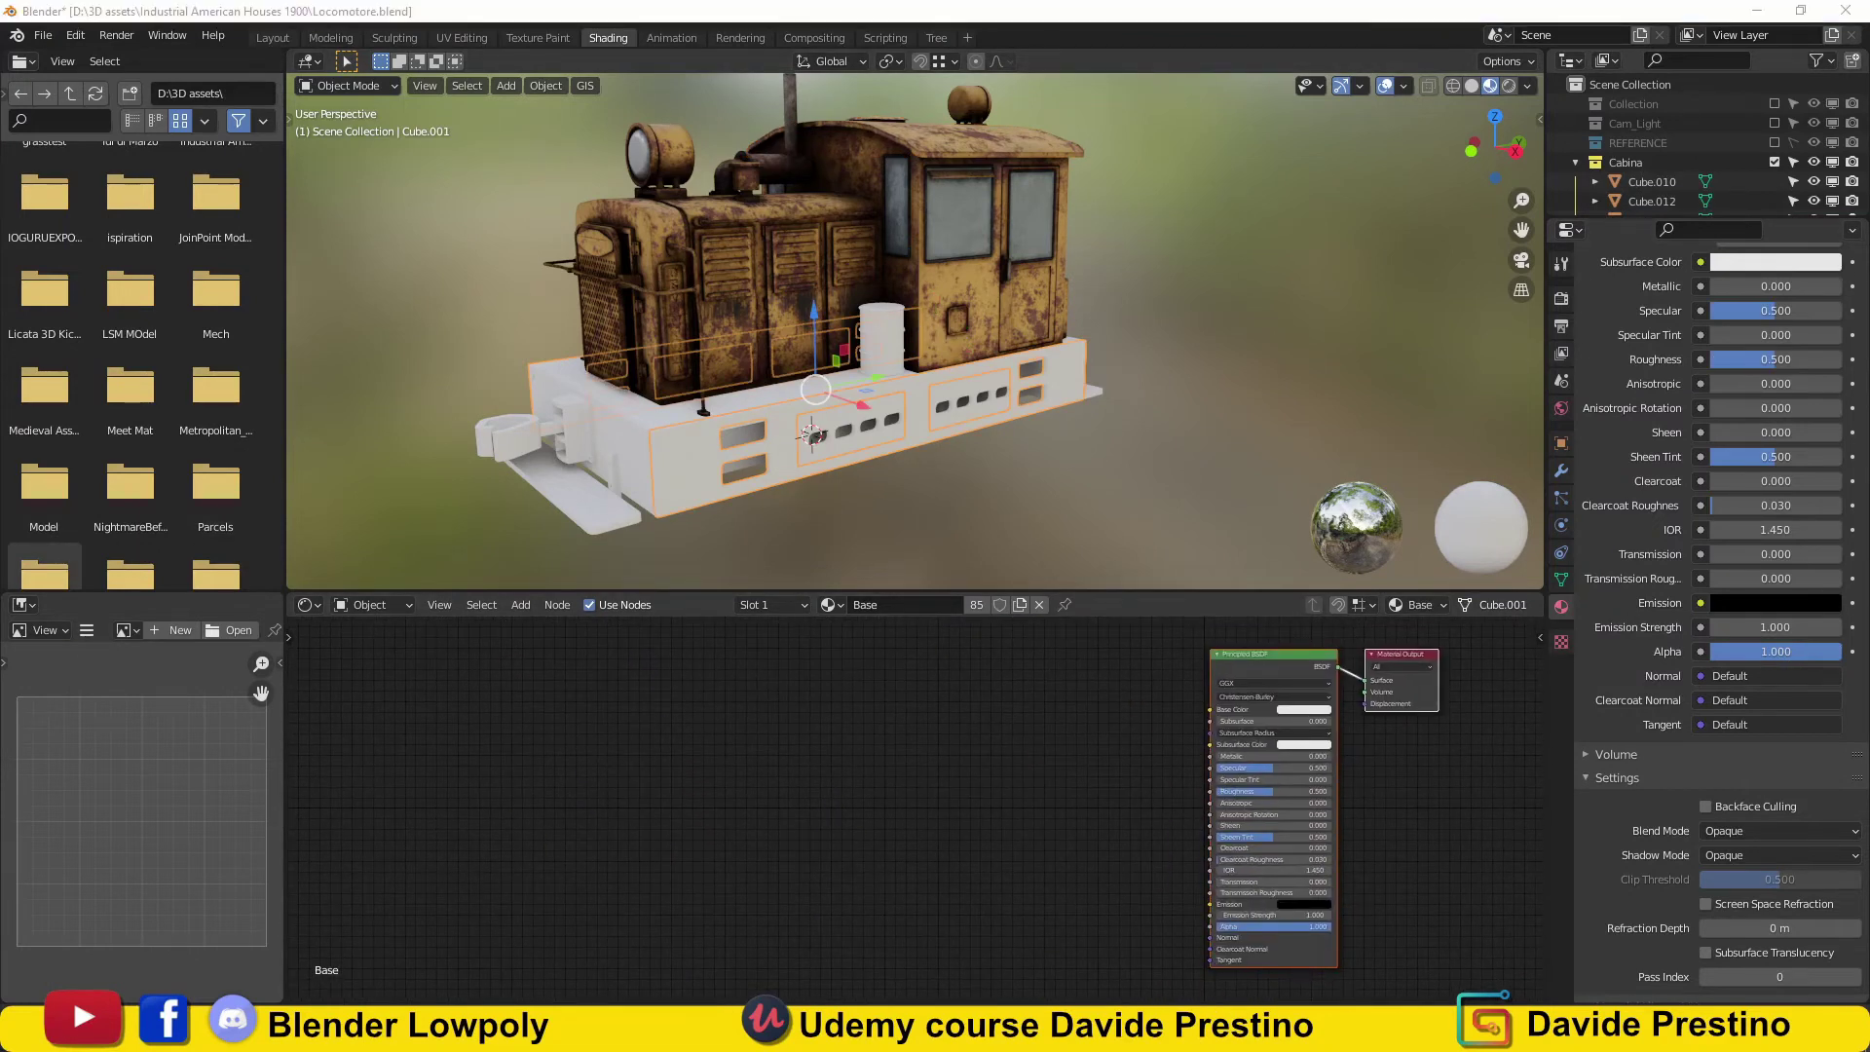
Add the Base material's colour texture and a Non-Color ARM texture via Separate RGB to Metallic.
left_click_drag(44, 389, 814, 740)
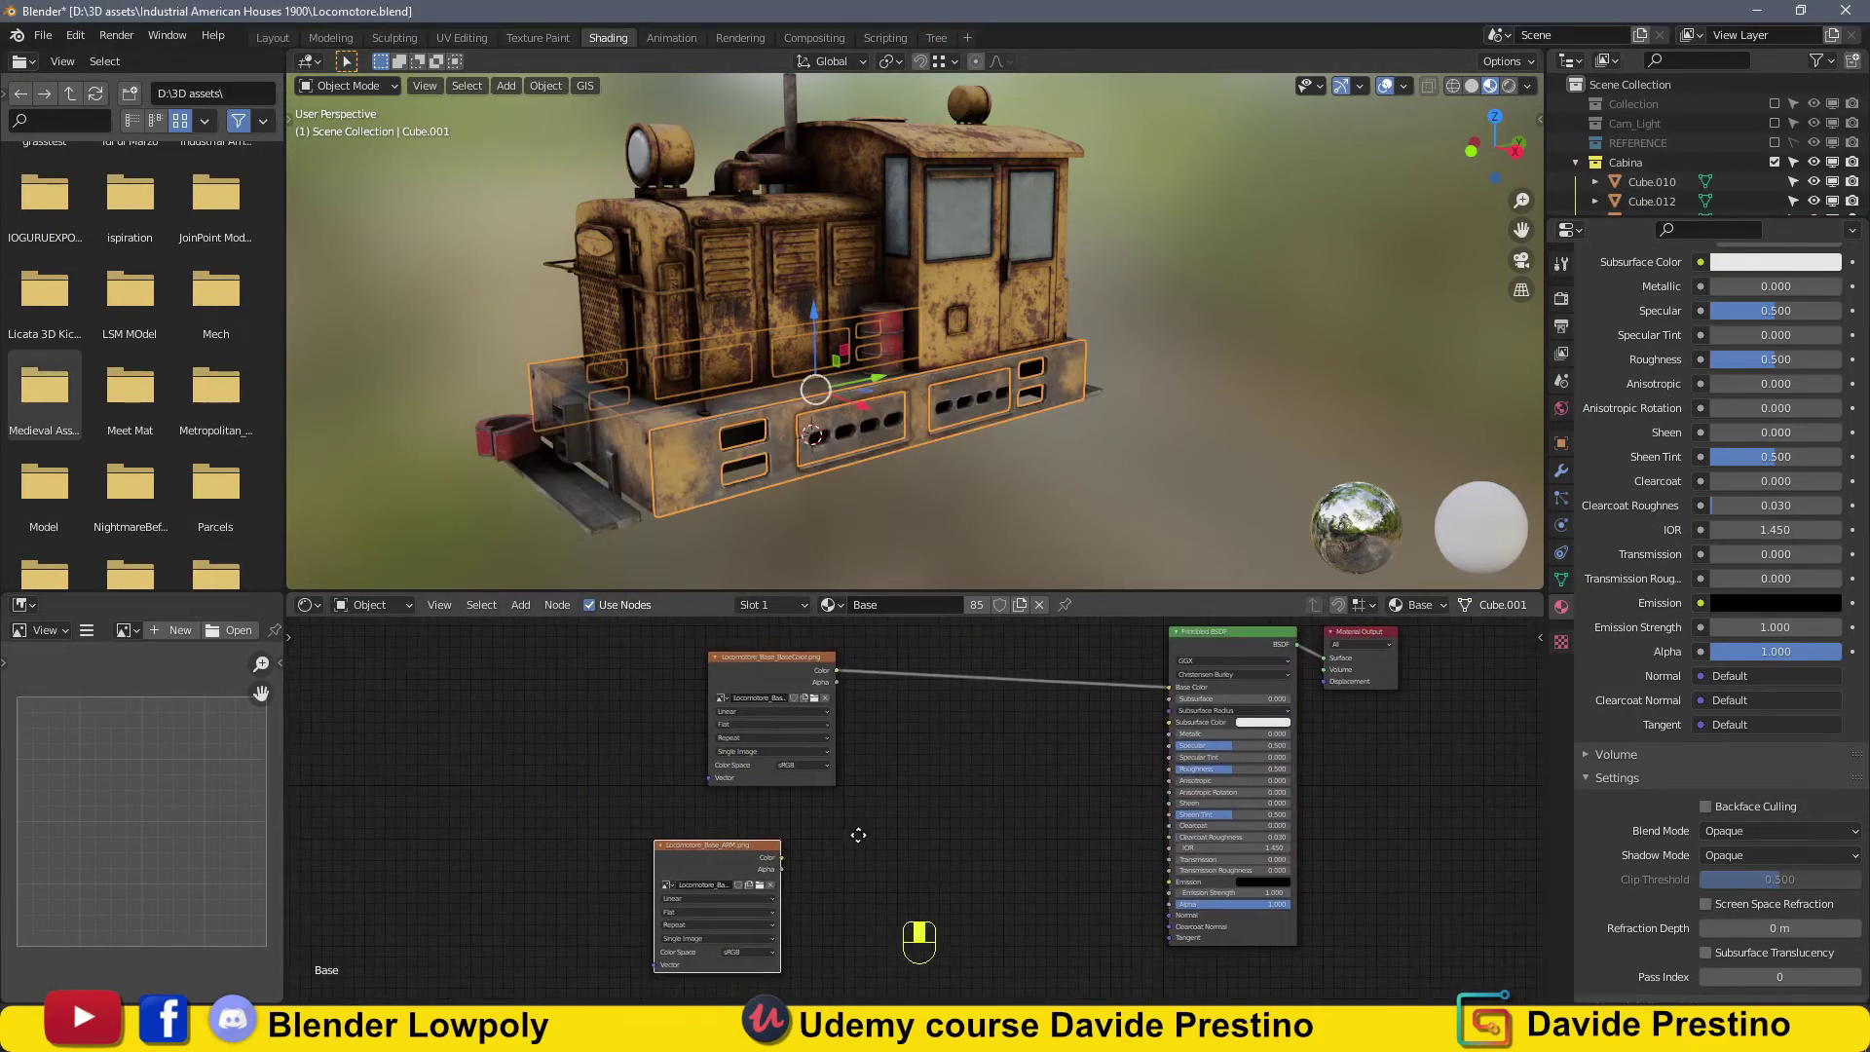
key("shift+a")
left_click(1003, 828)
left_click(911, 857)
left_click(746, 951)
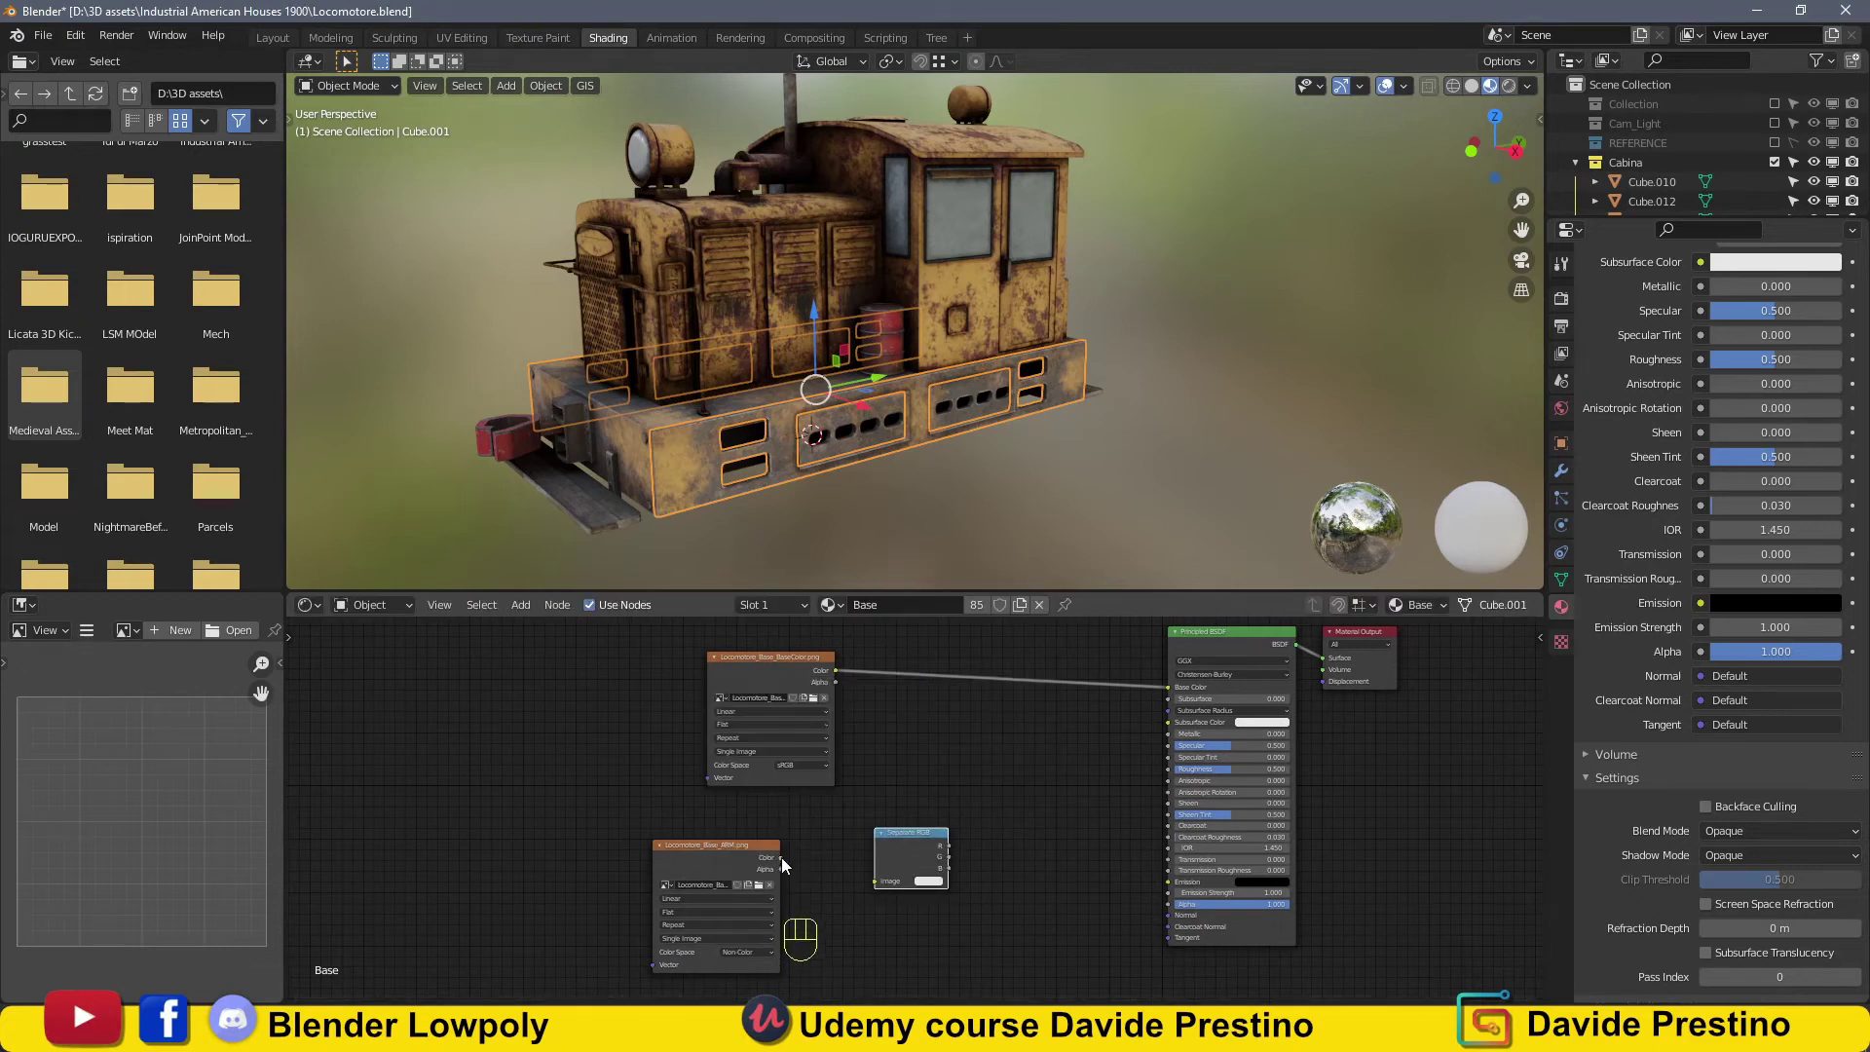
left_click(779, 781, "shift")
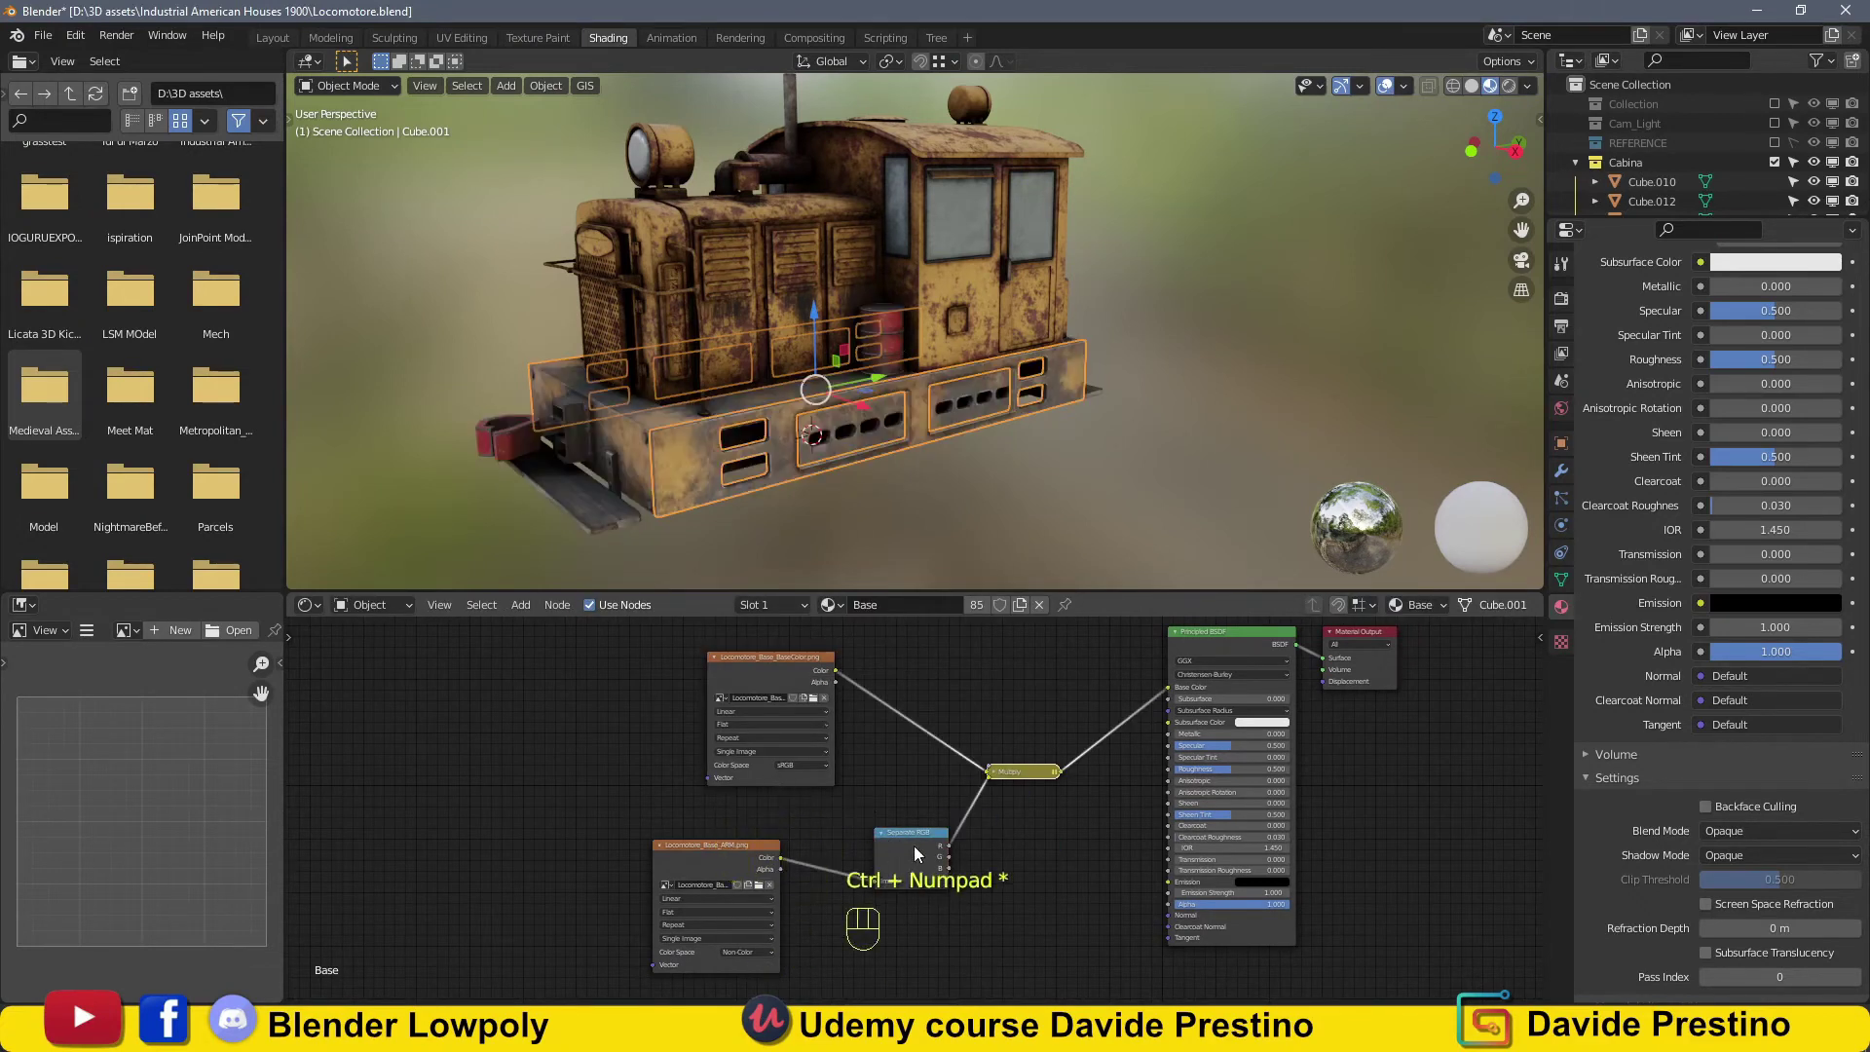
left_click_drag(1168, 742, 1168, 734)
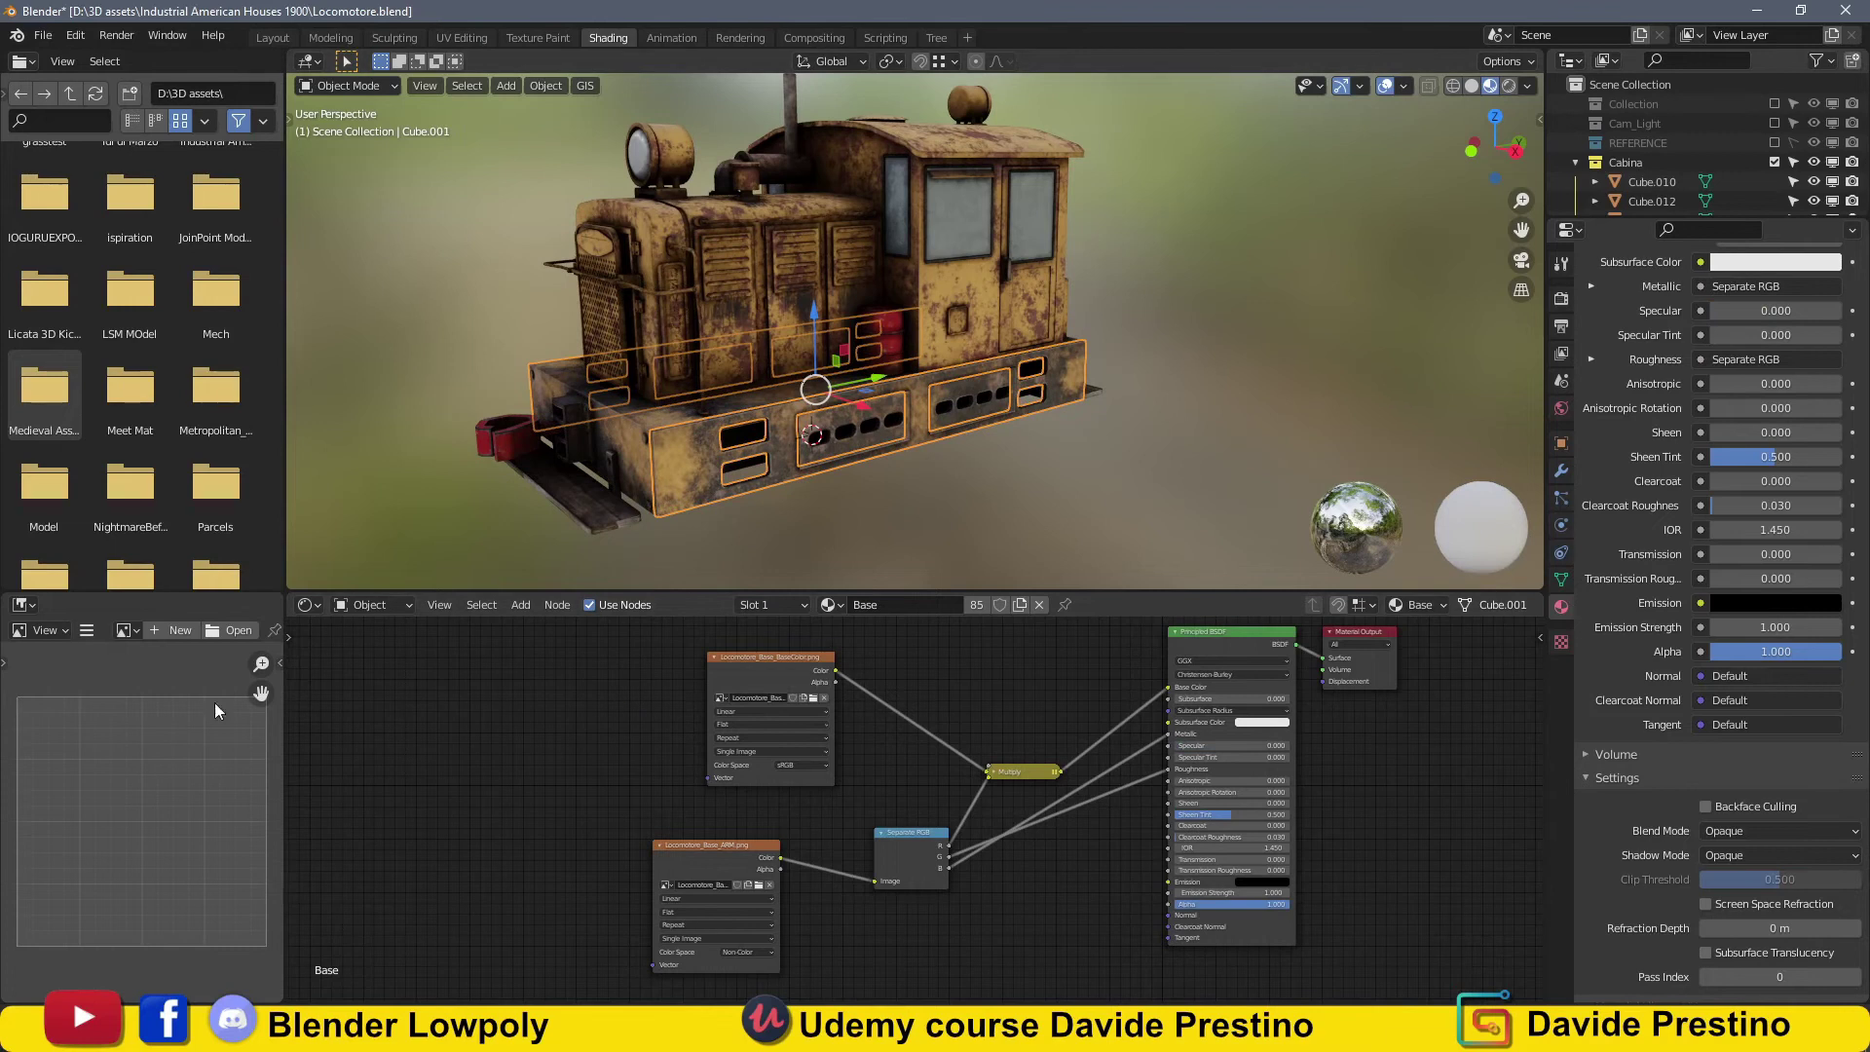
Add the base's normal texture, wired through a new Normal Map node into the BSDF Normal.
mouse_move(215, 710)
left_mouse_down()
mouse_move(818, 885)
mouse_move(910, 854)
left_mouse_up()
left_click(723, 900)
key("shift+a")
left_click(1020, 736)
left_click(950, 793)
left_click_drag(988, 800, 1143, 738)
mouse_move(974, 341)
middle_mouse_down()
mouse_move(890, 389)
mouse_move(887, 325)
middle_mouse_up()
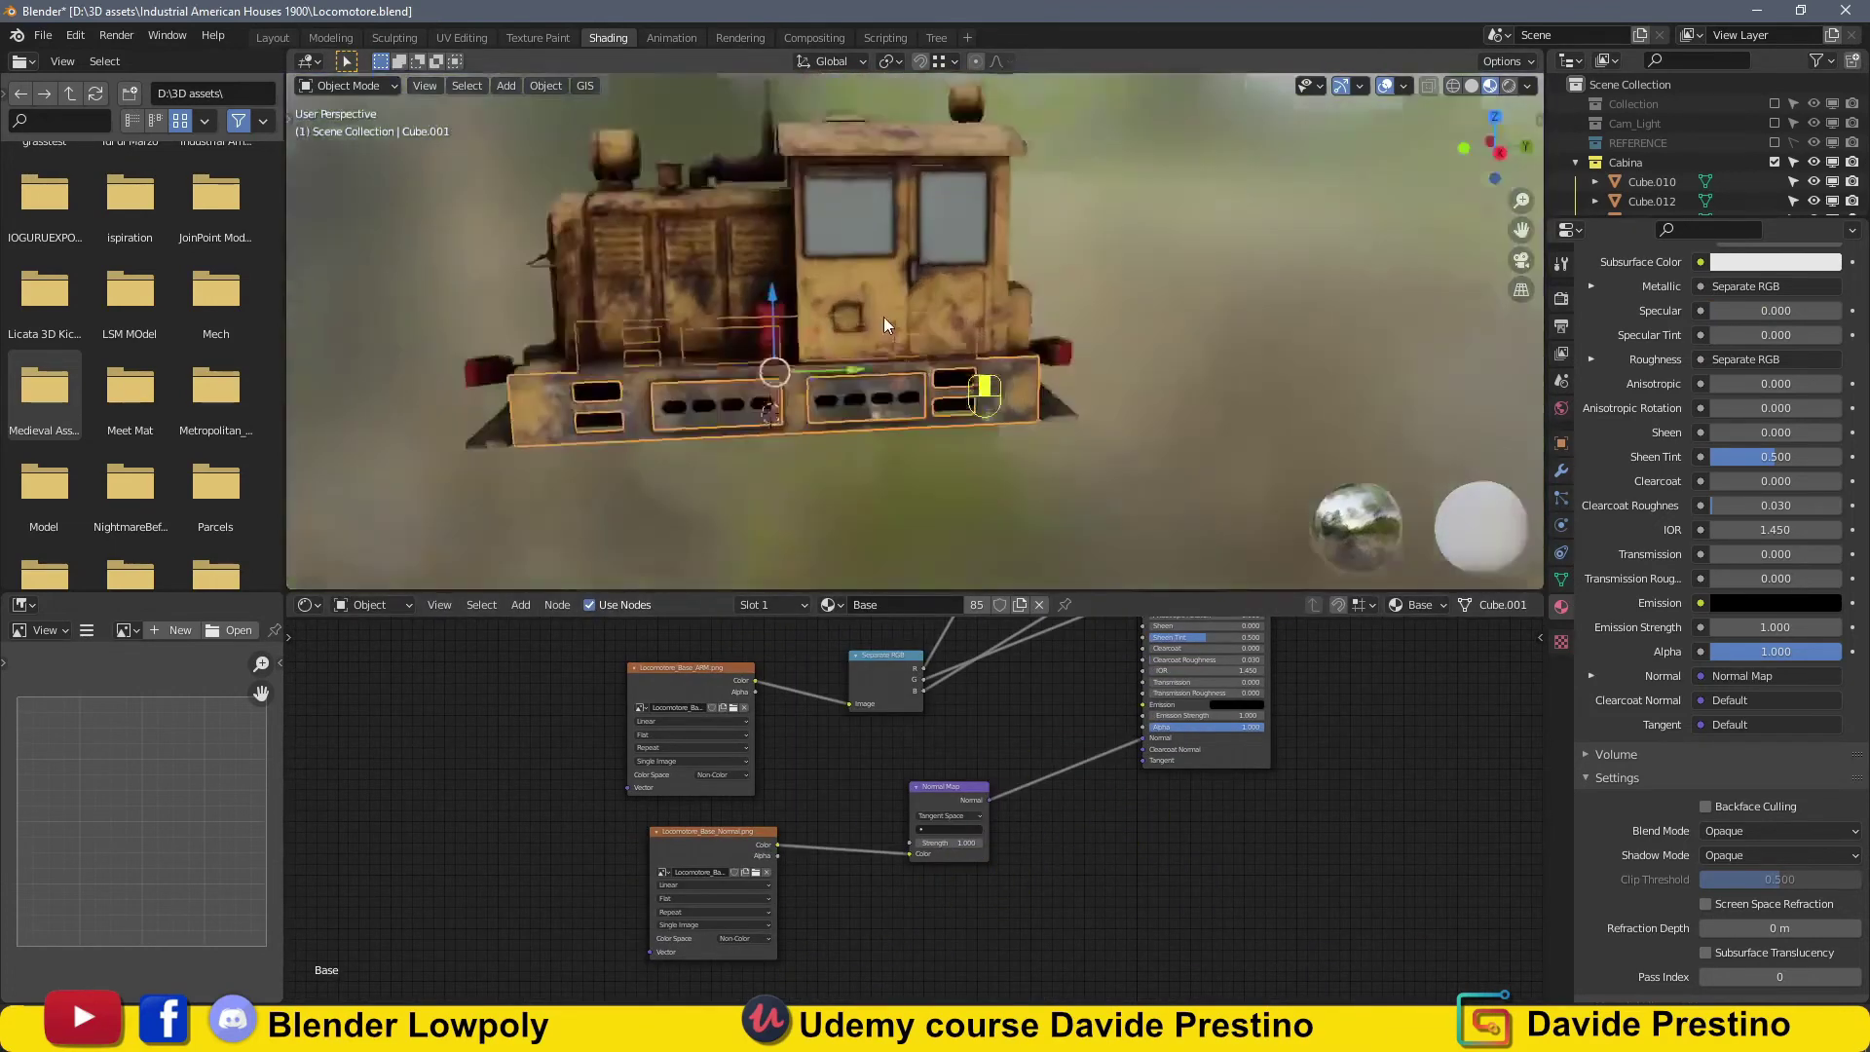
Select the cab door and link the BaseColor texture's Alpha to the shader's Alpha.
scroll(886, 324, "up", 5)
left_click(1042, 409)
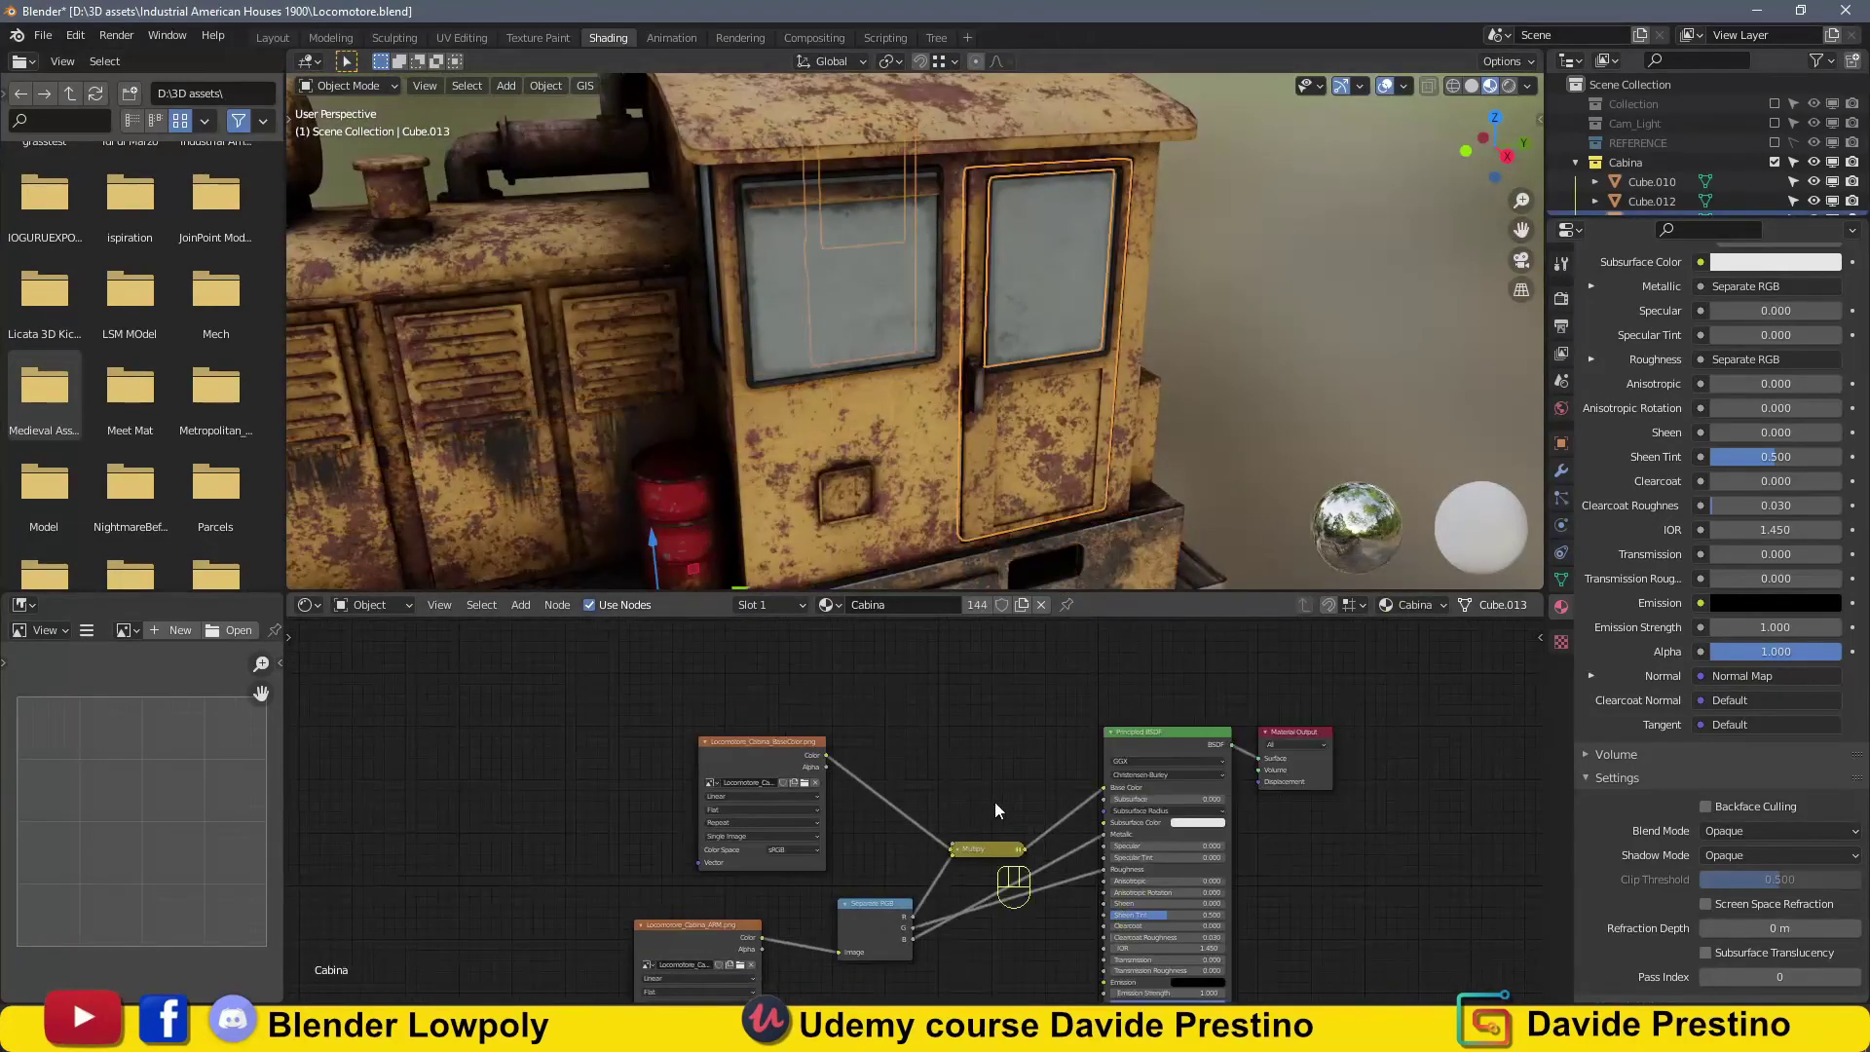
middle_click_drag(995, 810, 1000, 686)
left_click_drag(831, 642, 1108, 880)
Enable backface culling on the cab material and set its blend mode to Alpha Blend.
left_click(1729, 832)
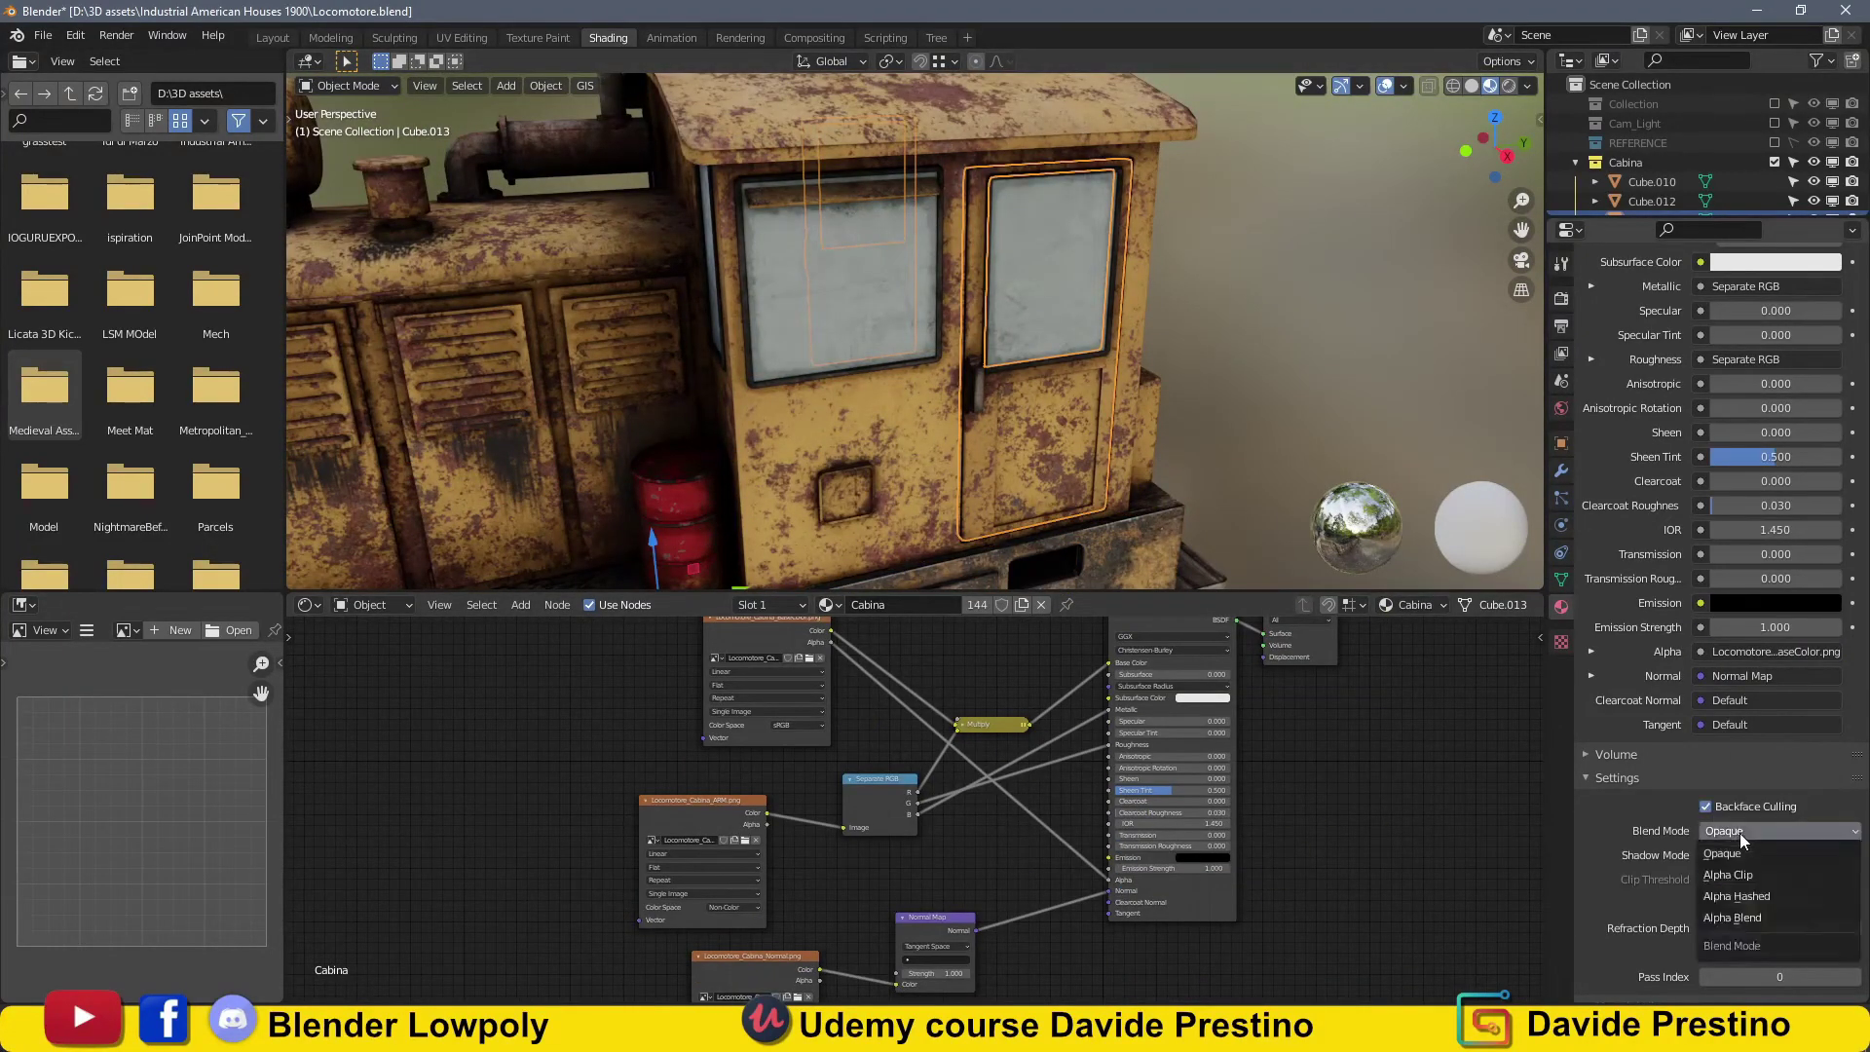
left_click(1743, 870)
left_click(1705, 807)
left_click_drag(1767, 880, 1782, 879)
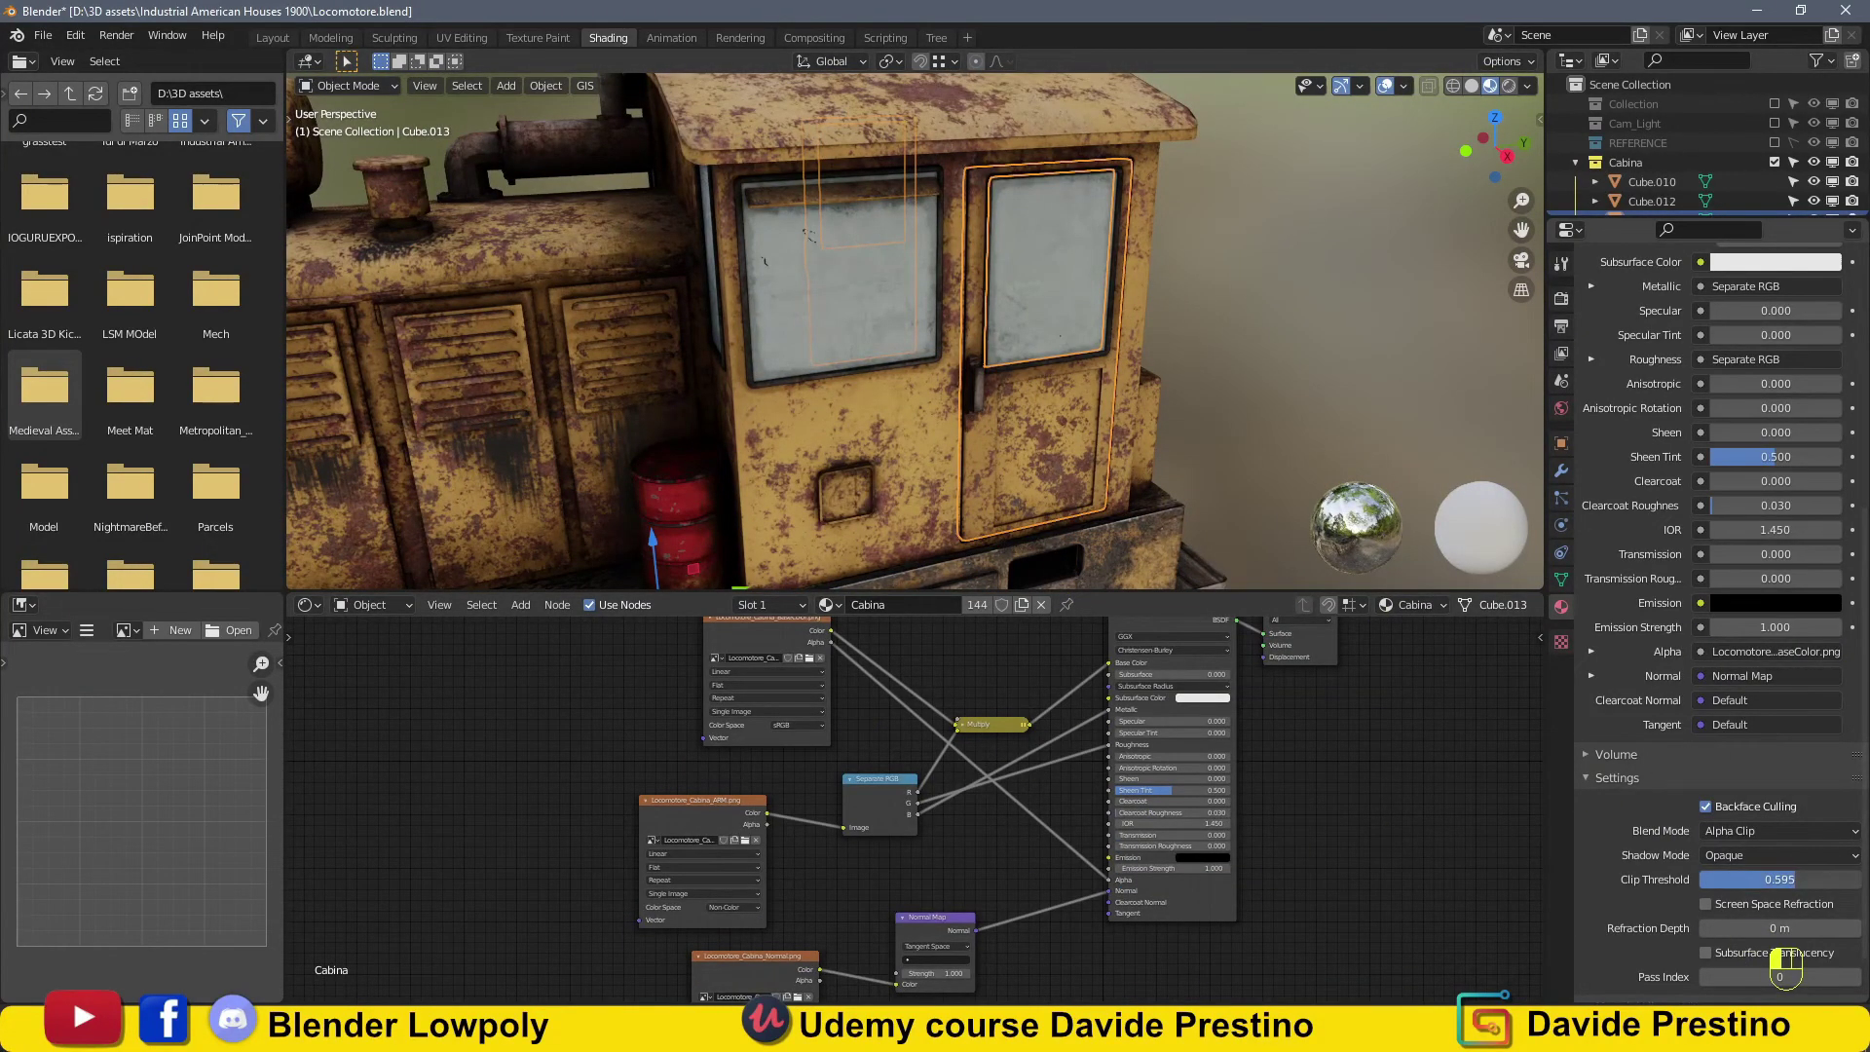
left_click(1765, 838)
left_click(1763, 861)
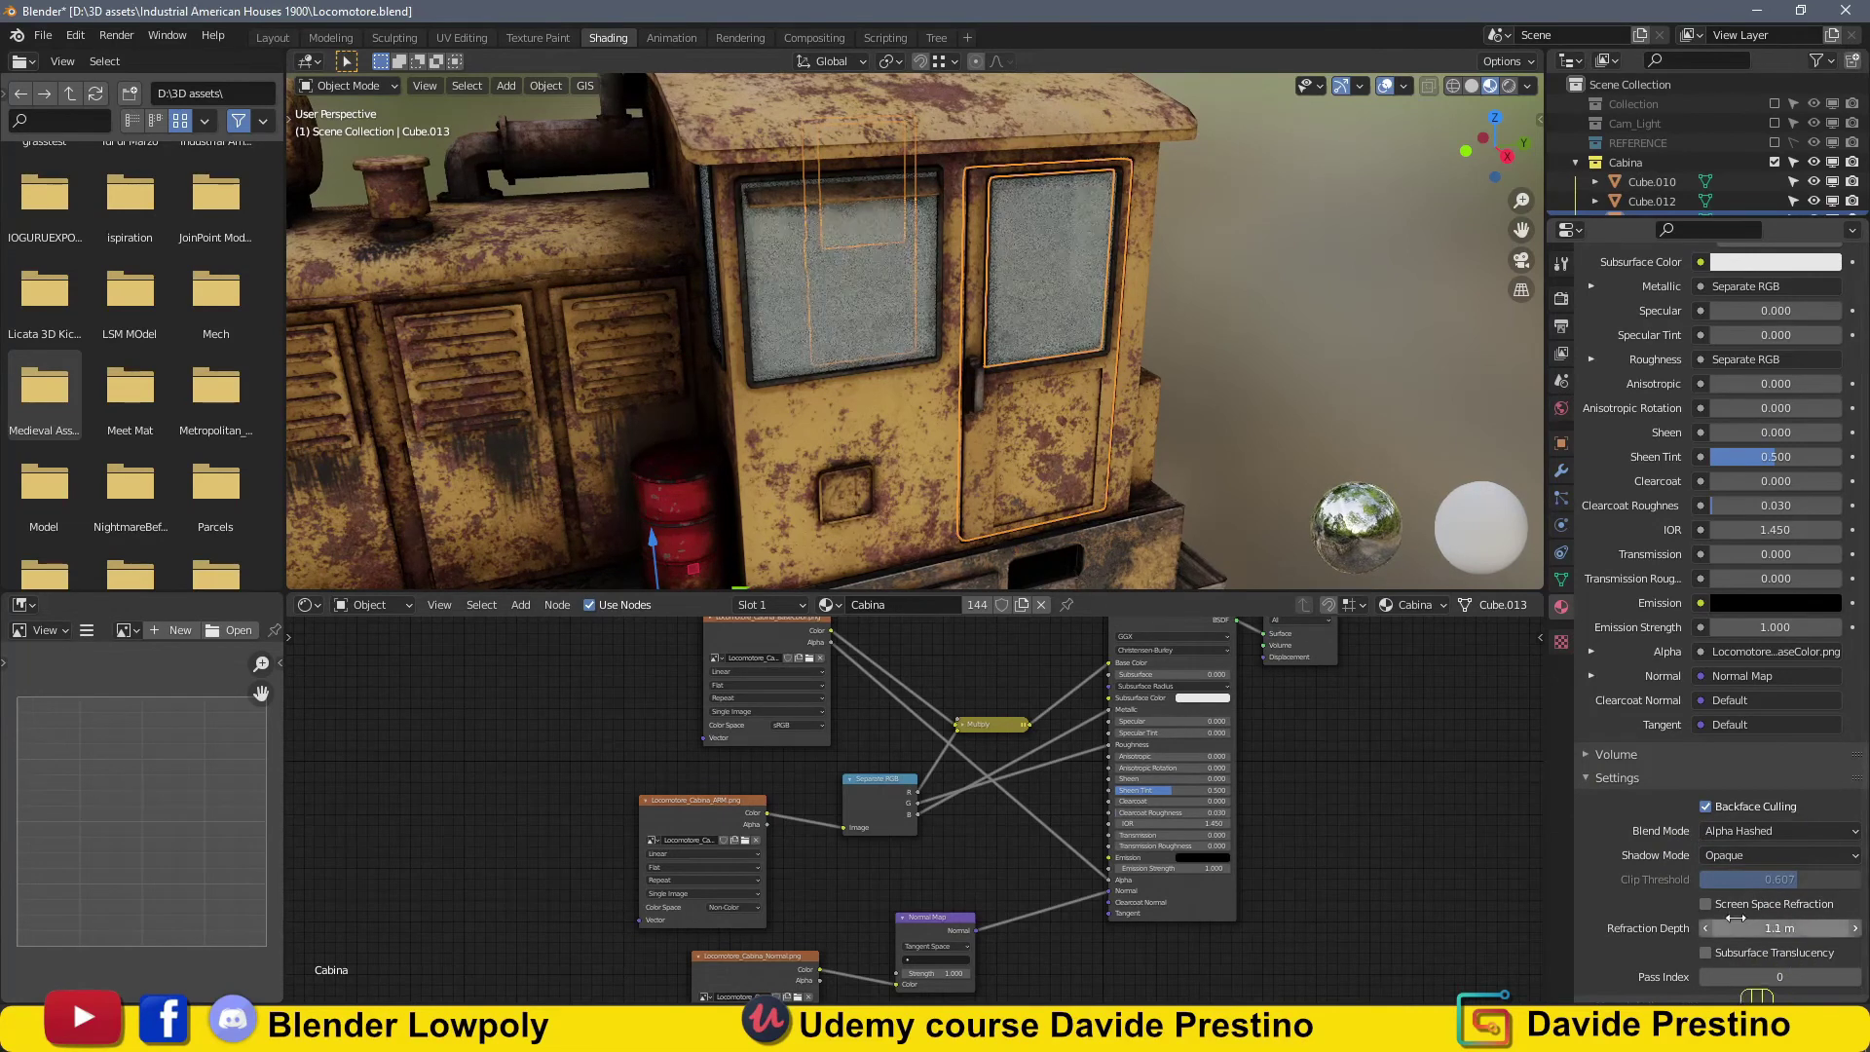
scroll(1724, 906, "down", 2)
left_click(1753, 768)
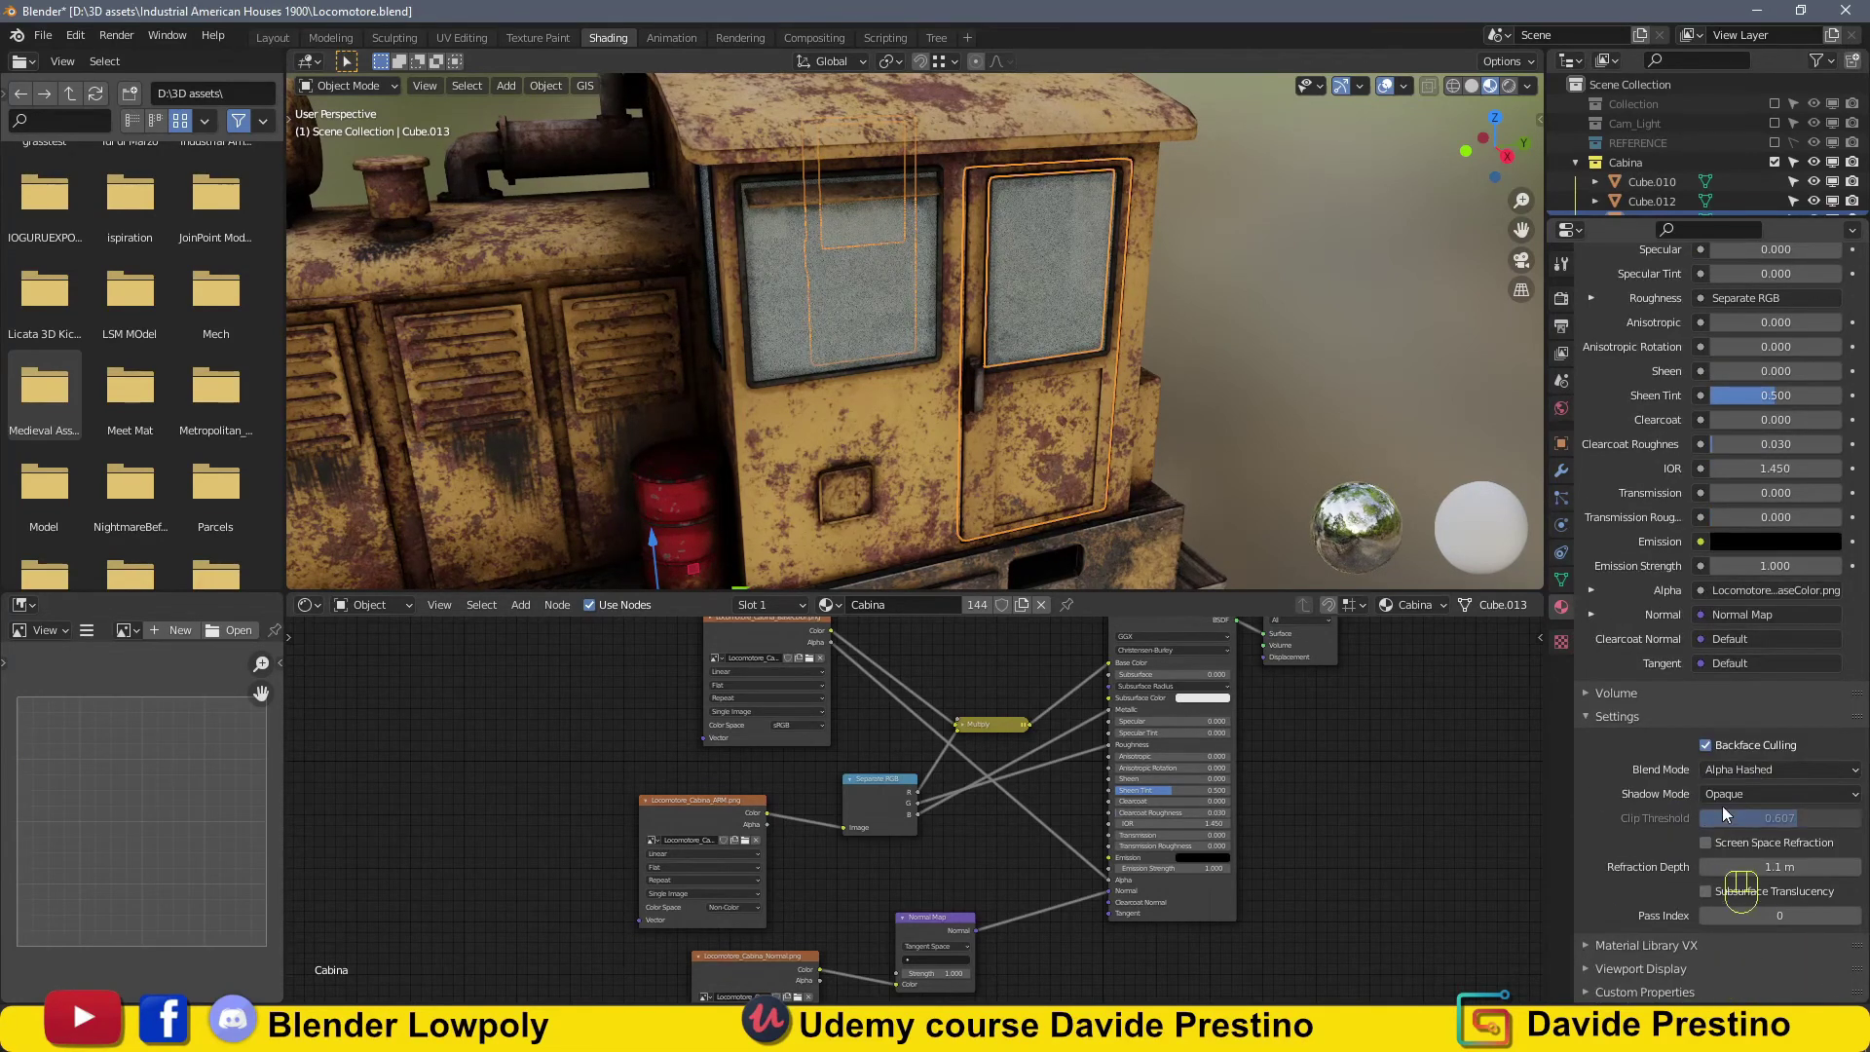
left_click(1753, 768)
left_click(1755, 852)
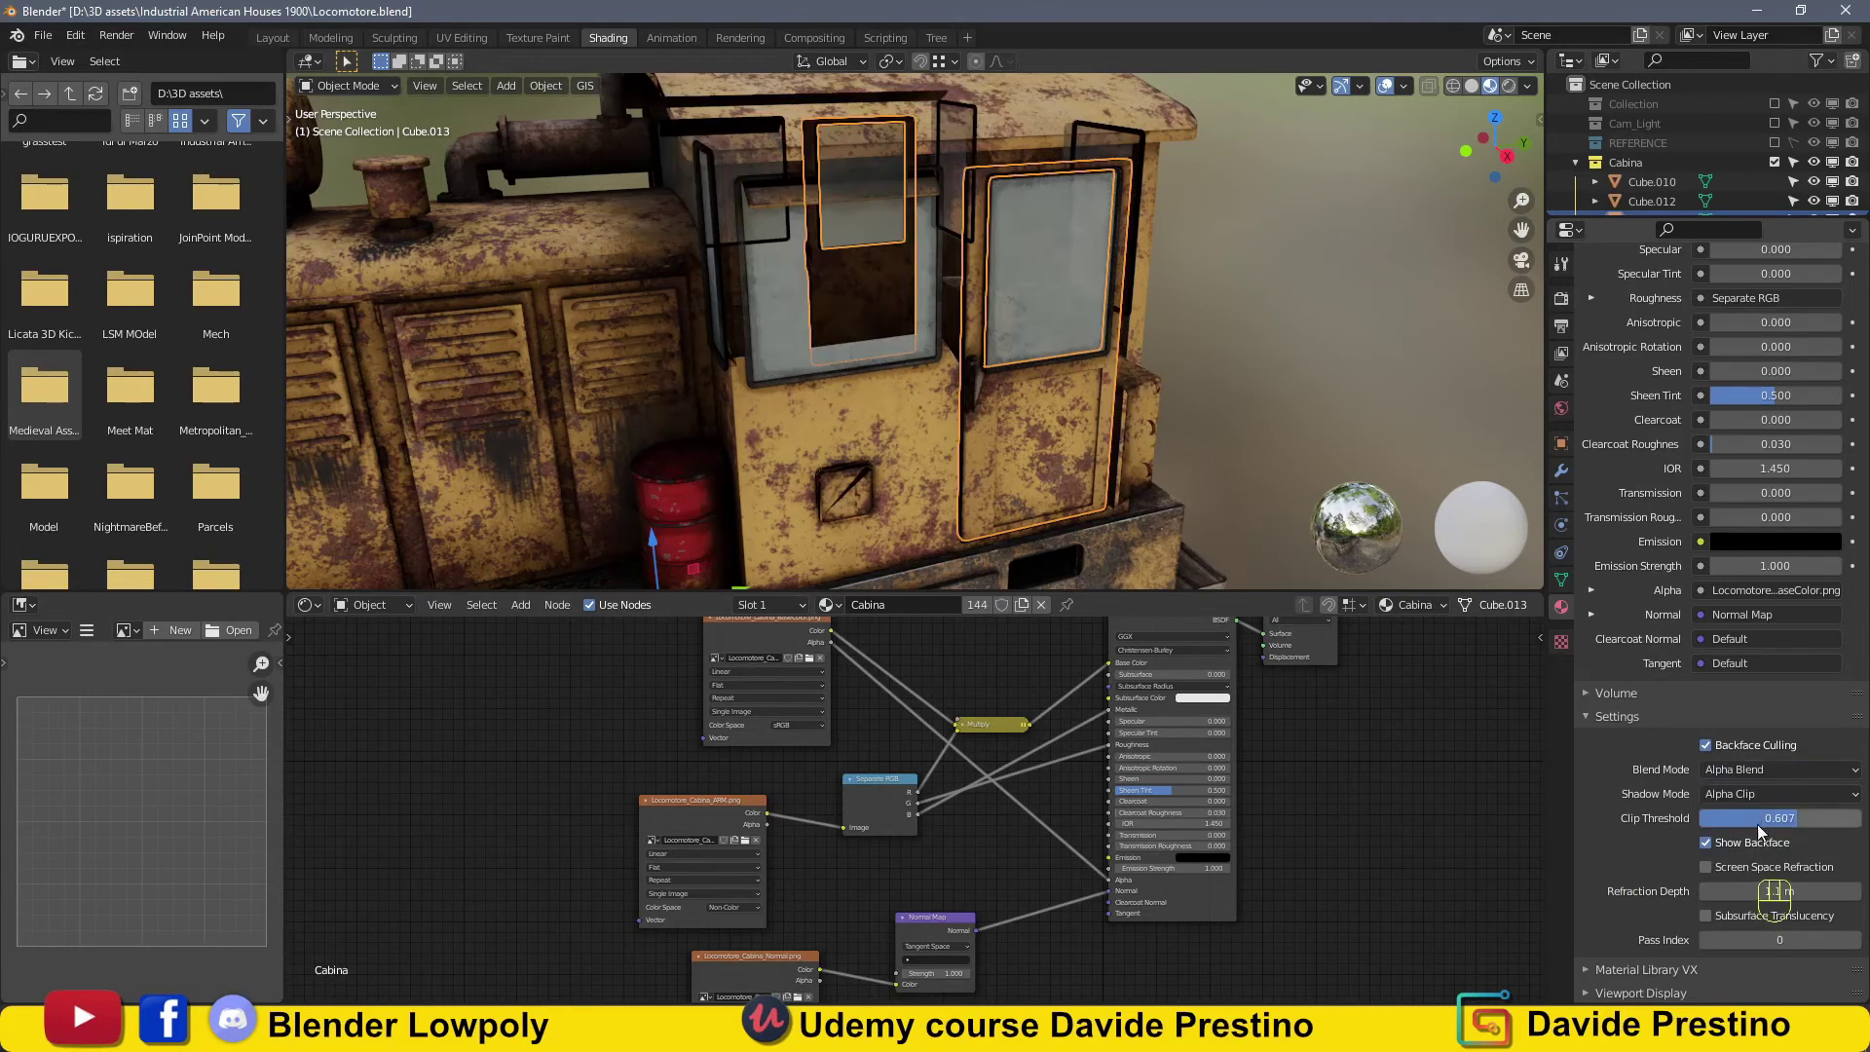
On the front headlamp material, enable Backface Culling and turn off Show Backface.
mouse_move(1364, 438)
middle_mouse_down()
mouse_move(1145, 372)
mouse_move(1023, 166)
middle_mouse_up()
left_click(1023, 164)
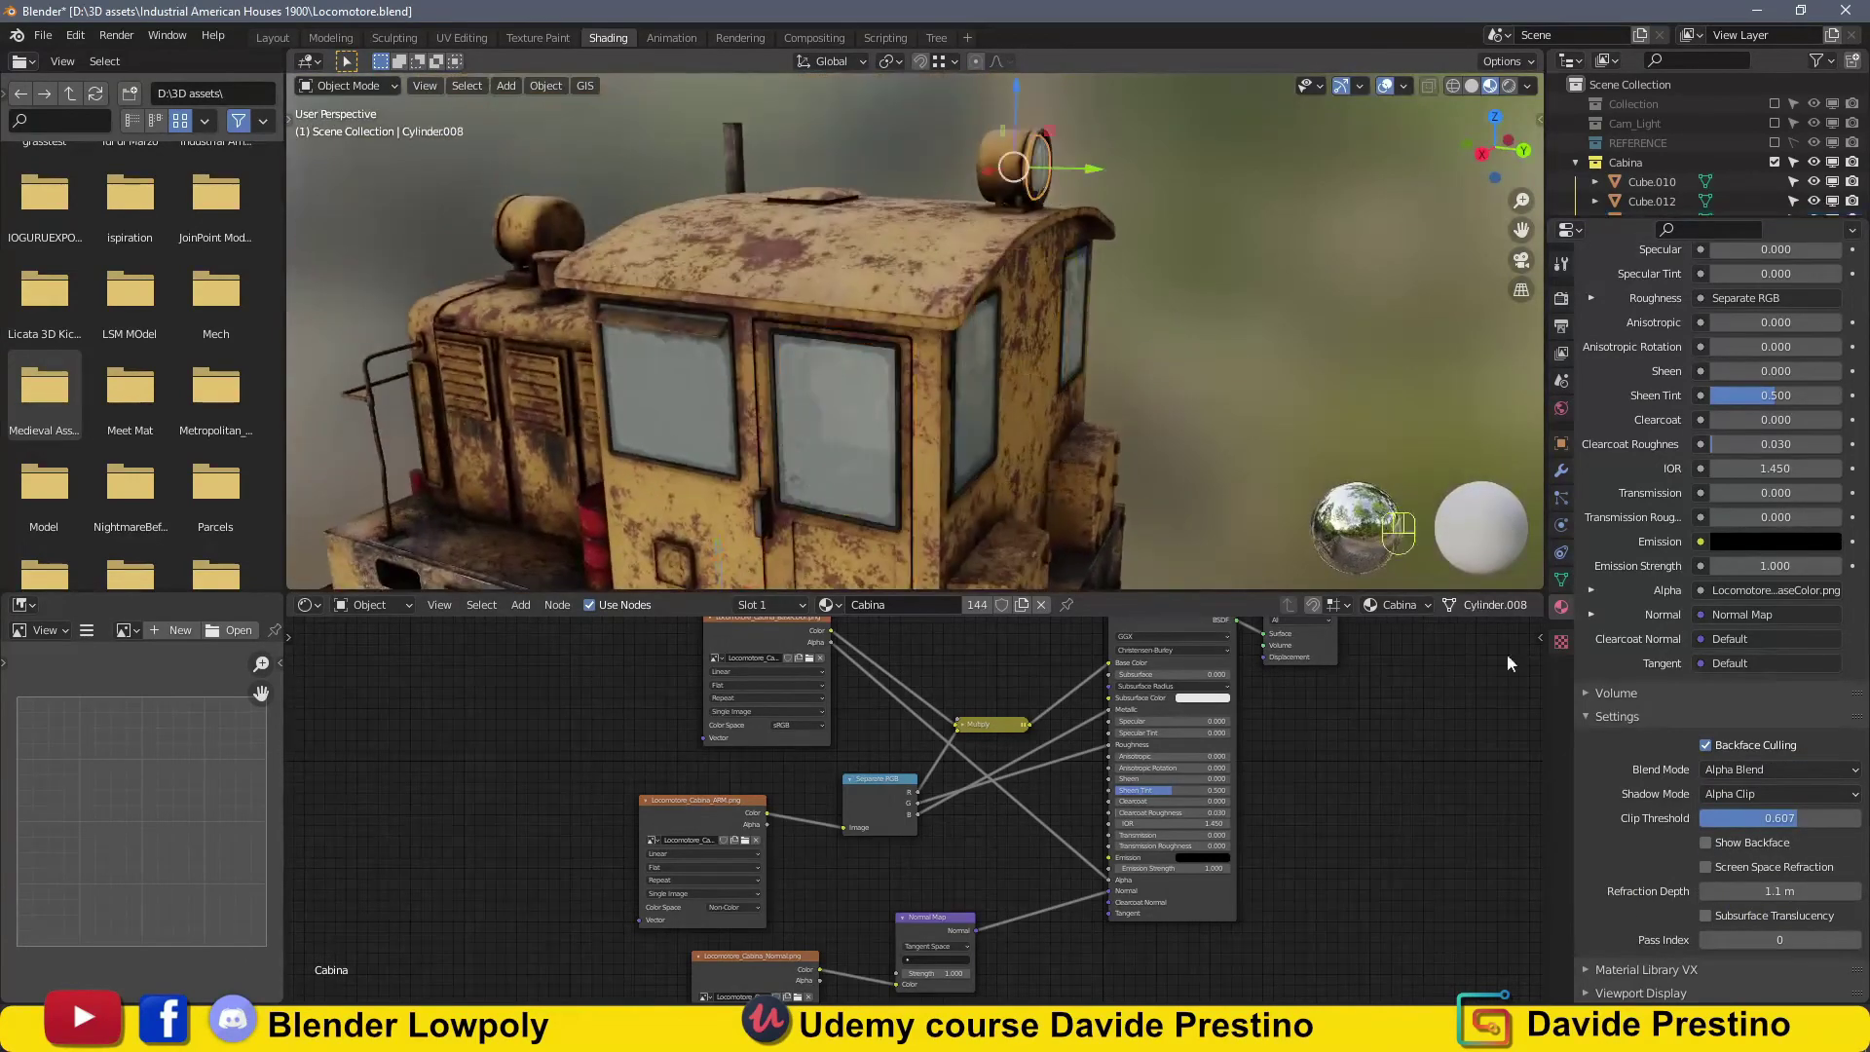
left_click(1740, 774)
middle_click_drag(967, 347, 709, 343)
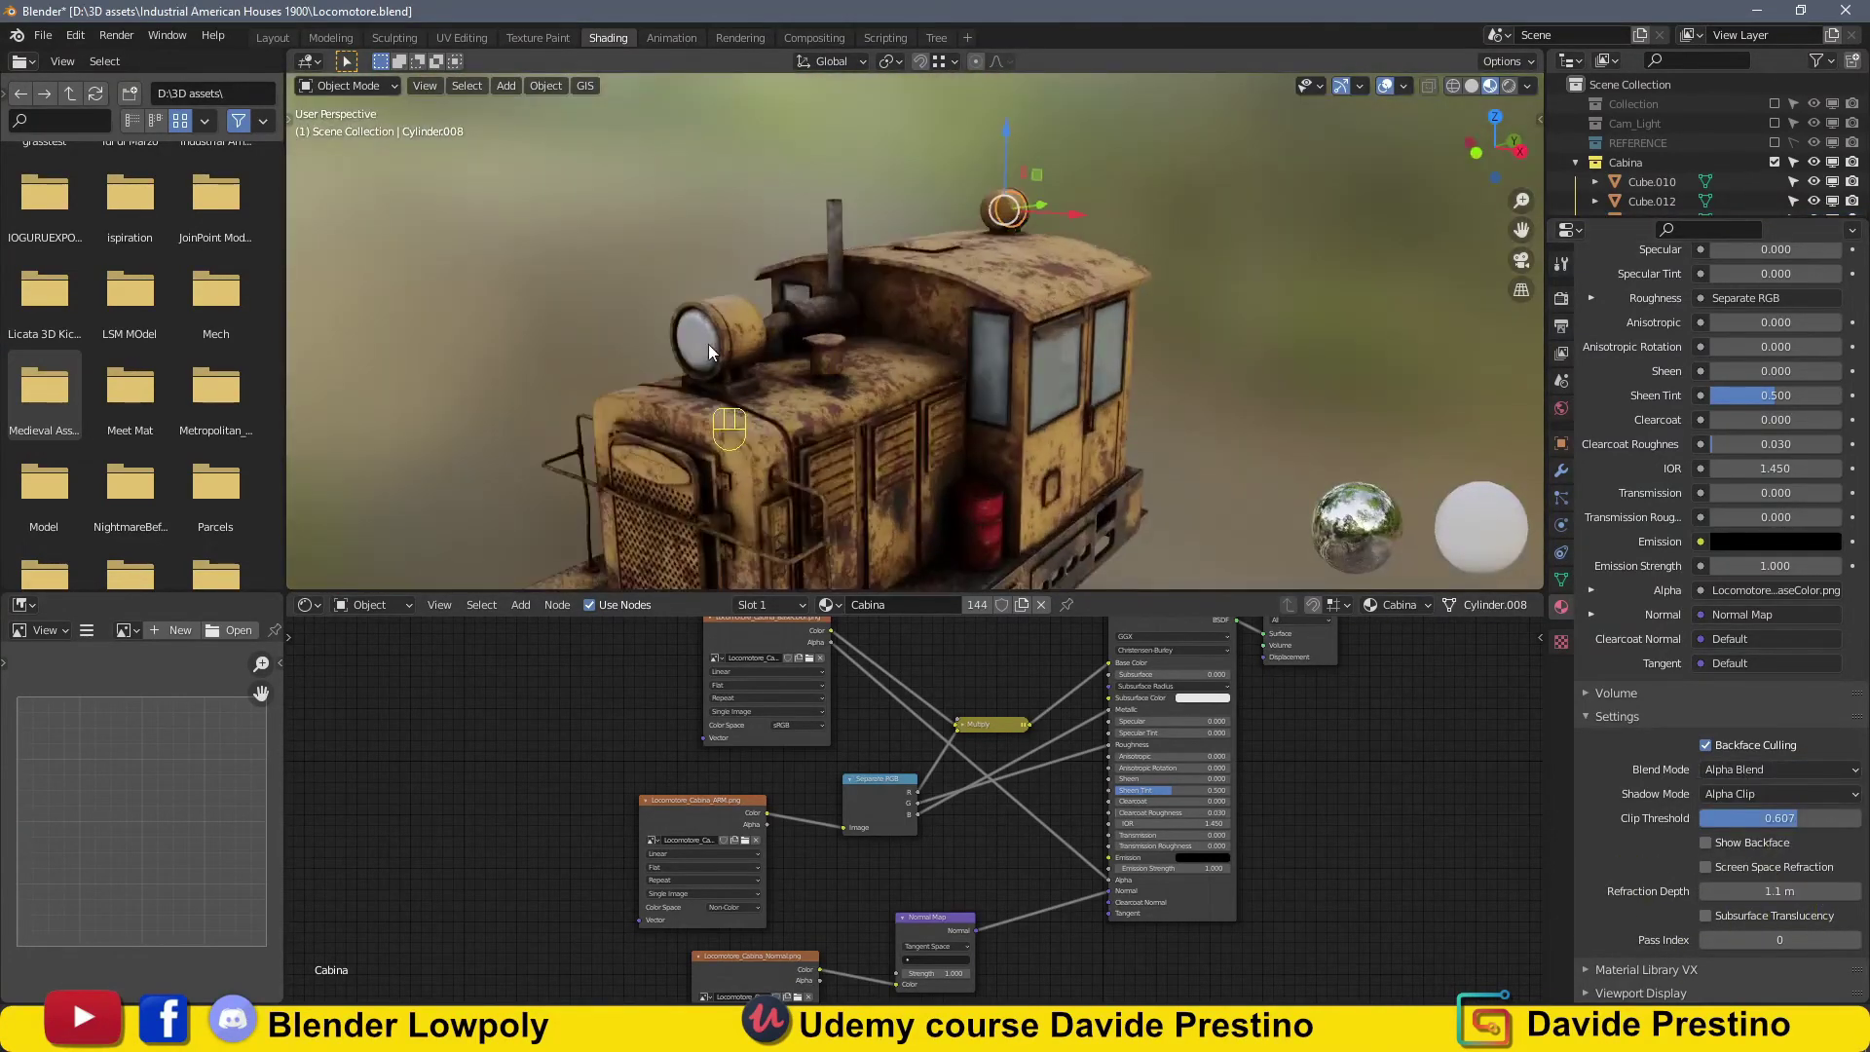
left_click(709, 343)
left_click(1706, 745)
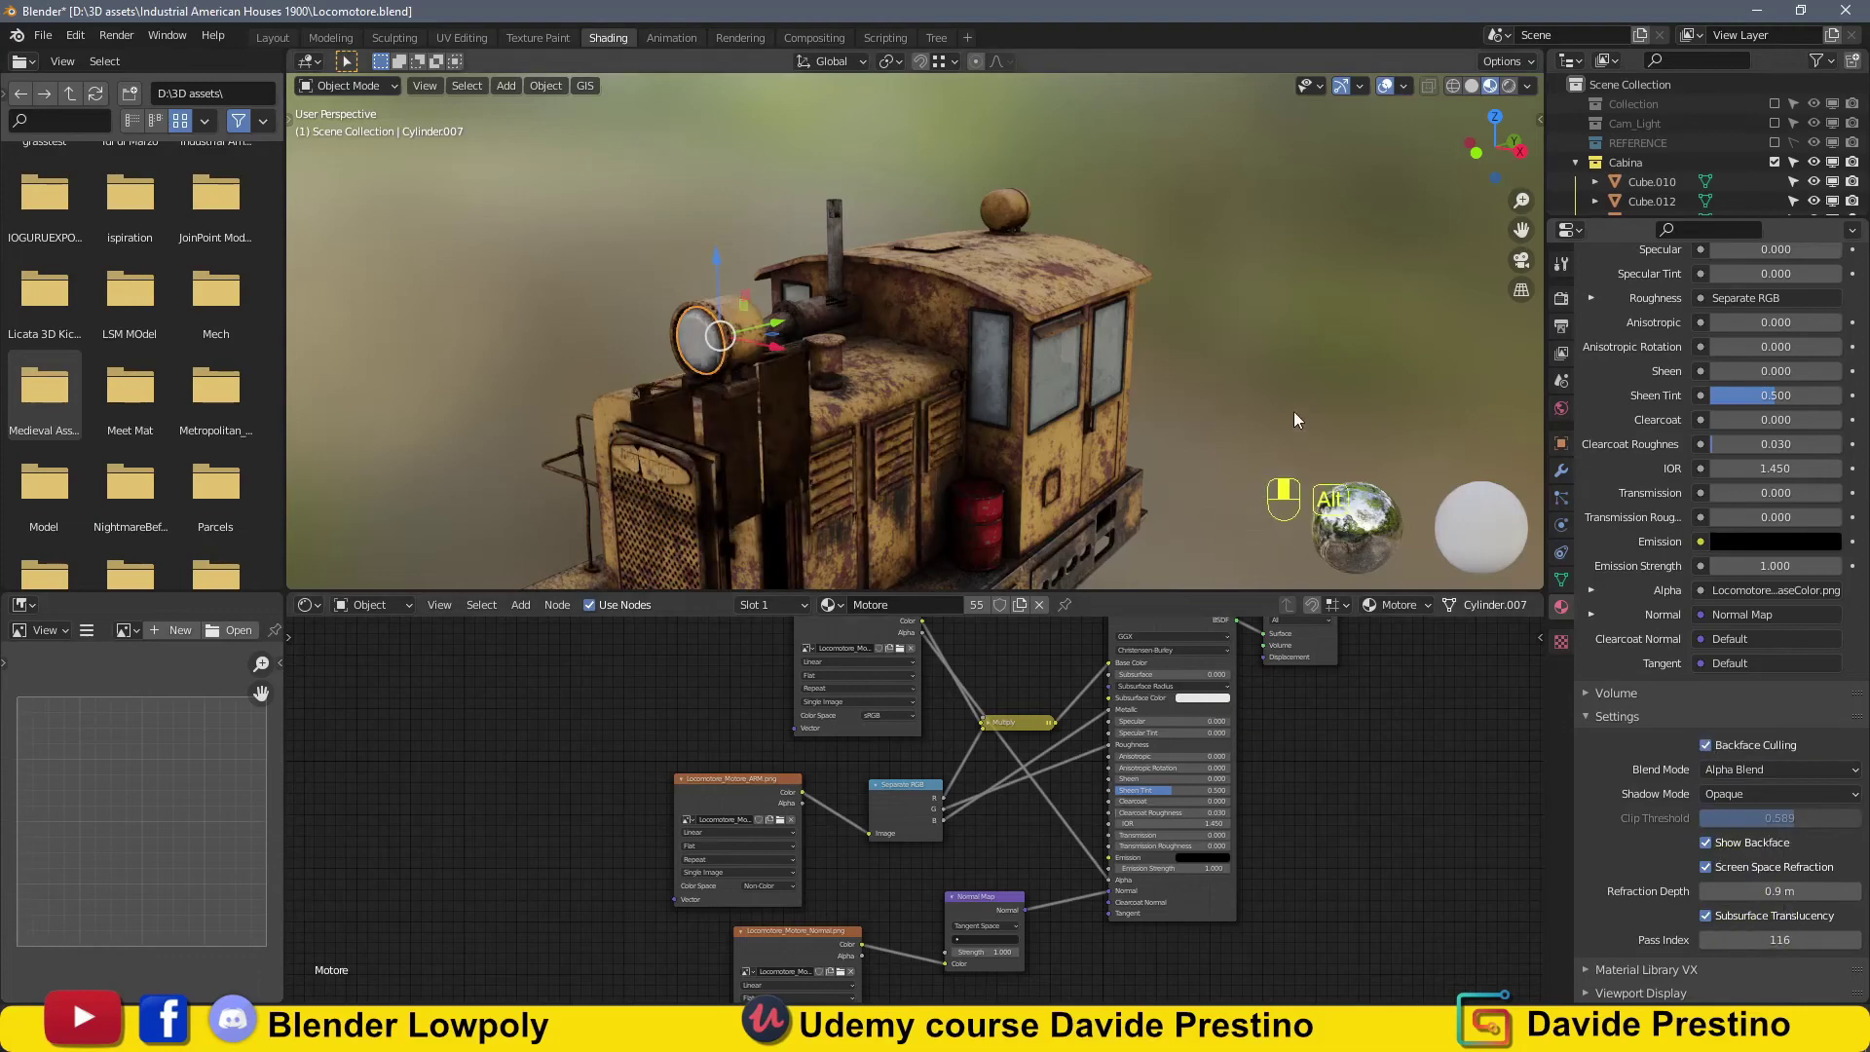
mouse_move(1298, 414)
middle_mouse_down()
mouse_move(1169, 448)
mouse_move(1166, 477)
mouse_move(859, 283)
middle_mouse_up()
left_click(1705, 843)
scroll(1166, 477, "up", 5)
scroll(859, 282, "up", 5)
scroll(906, 358, "down", 8)
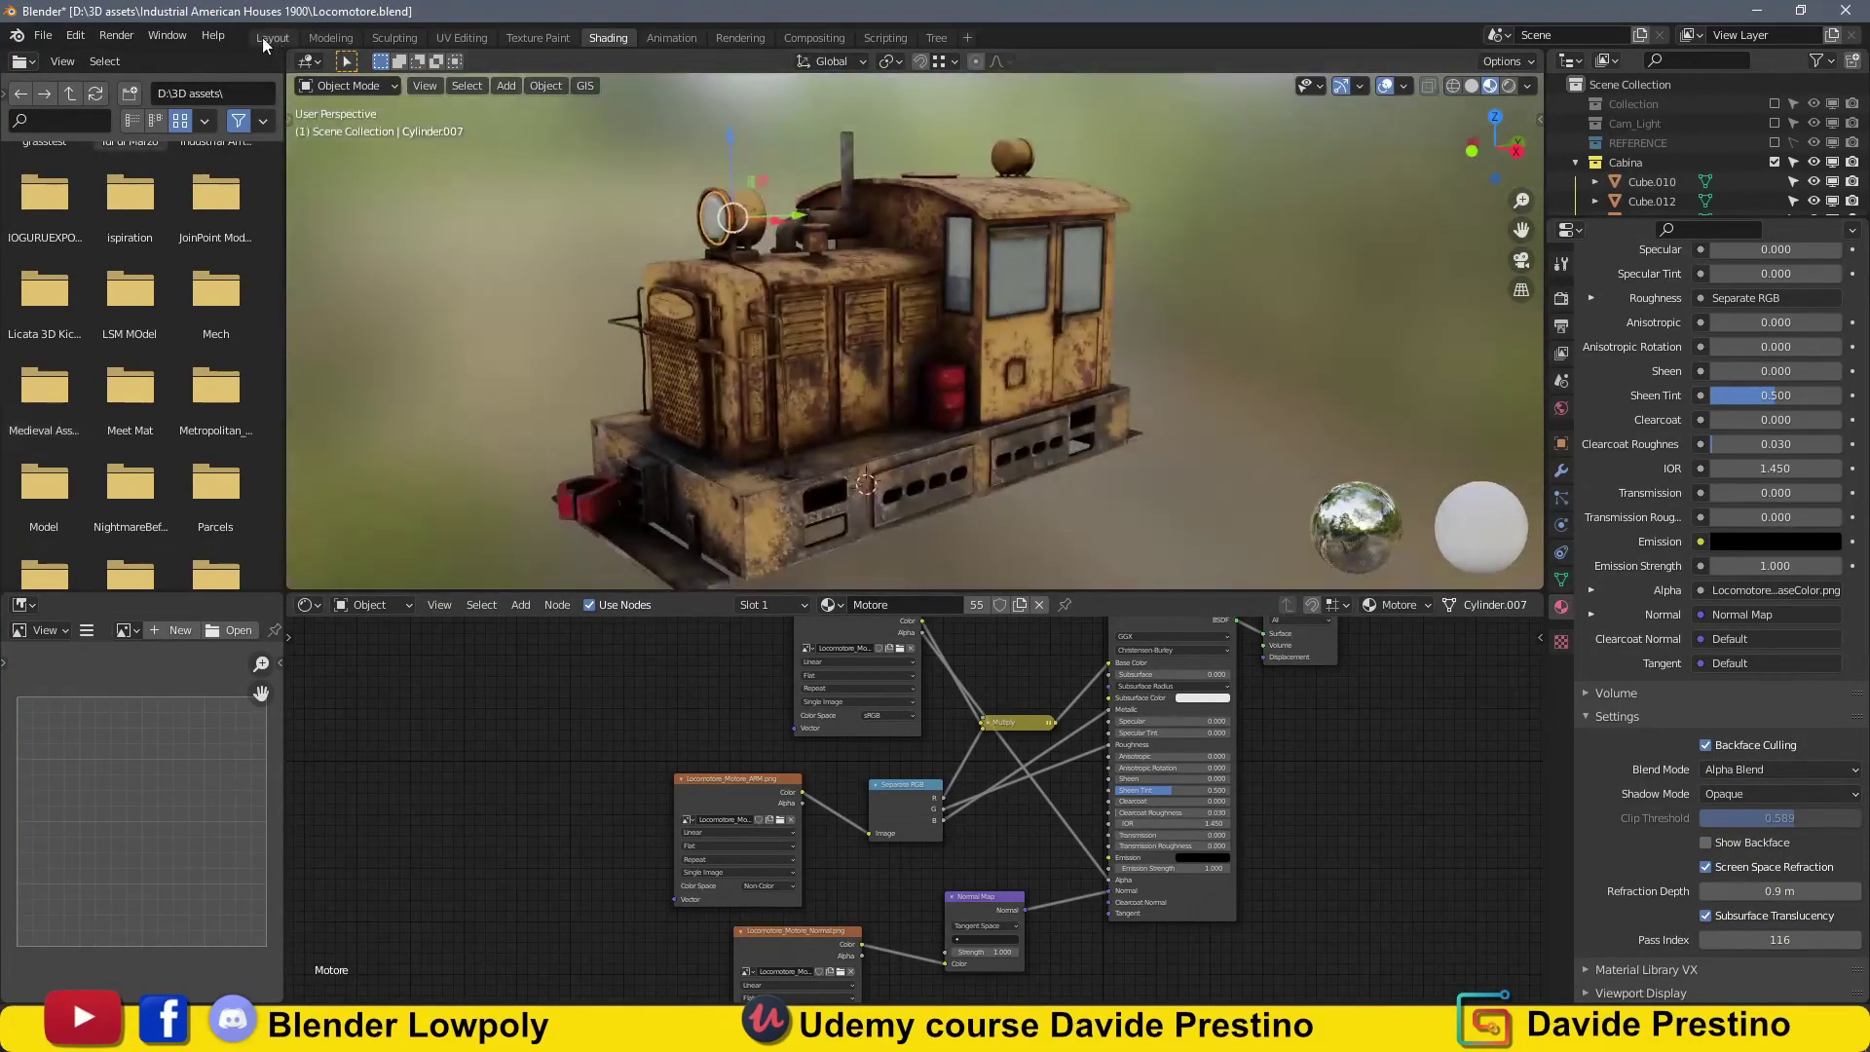
left_click(273, 37)
In rendered shading, load city.exr and create world nodes to light the scene.
left_click(1508, 85)
left_click(1501, 183)
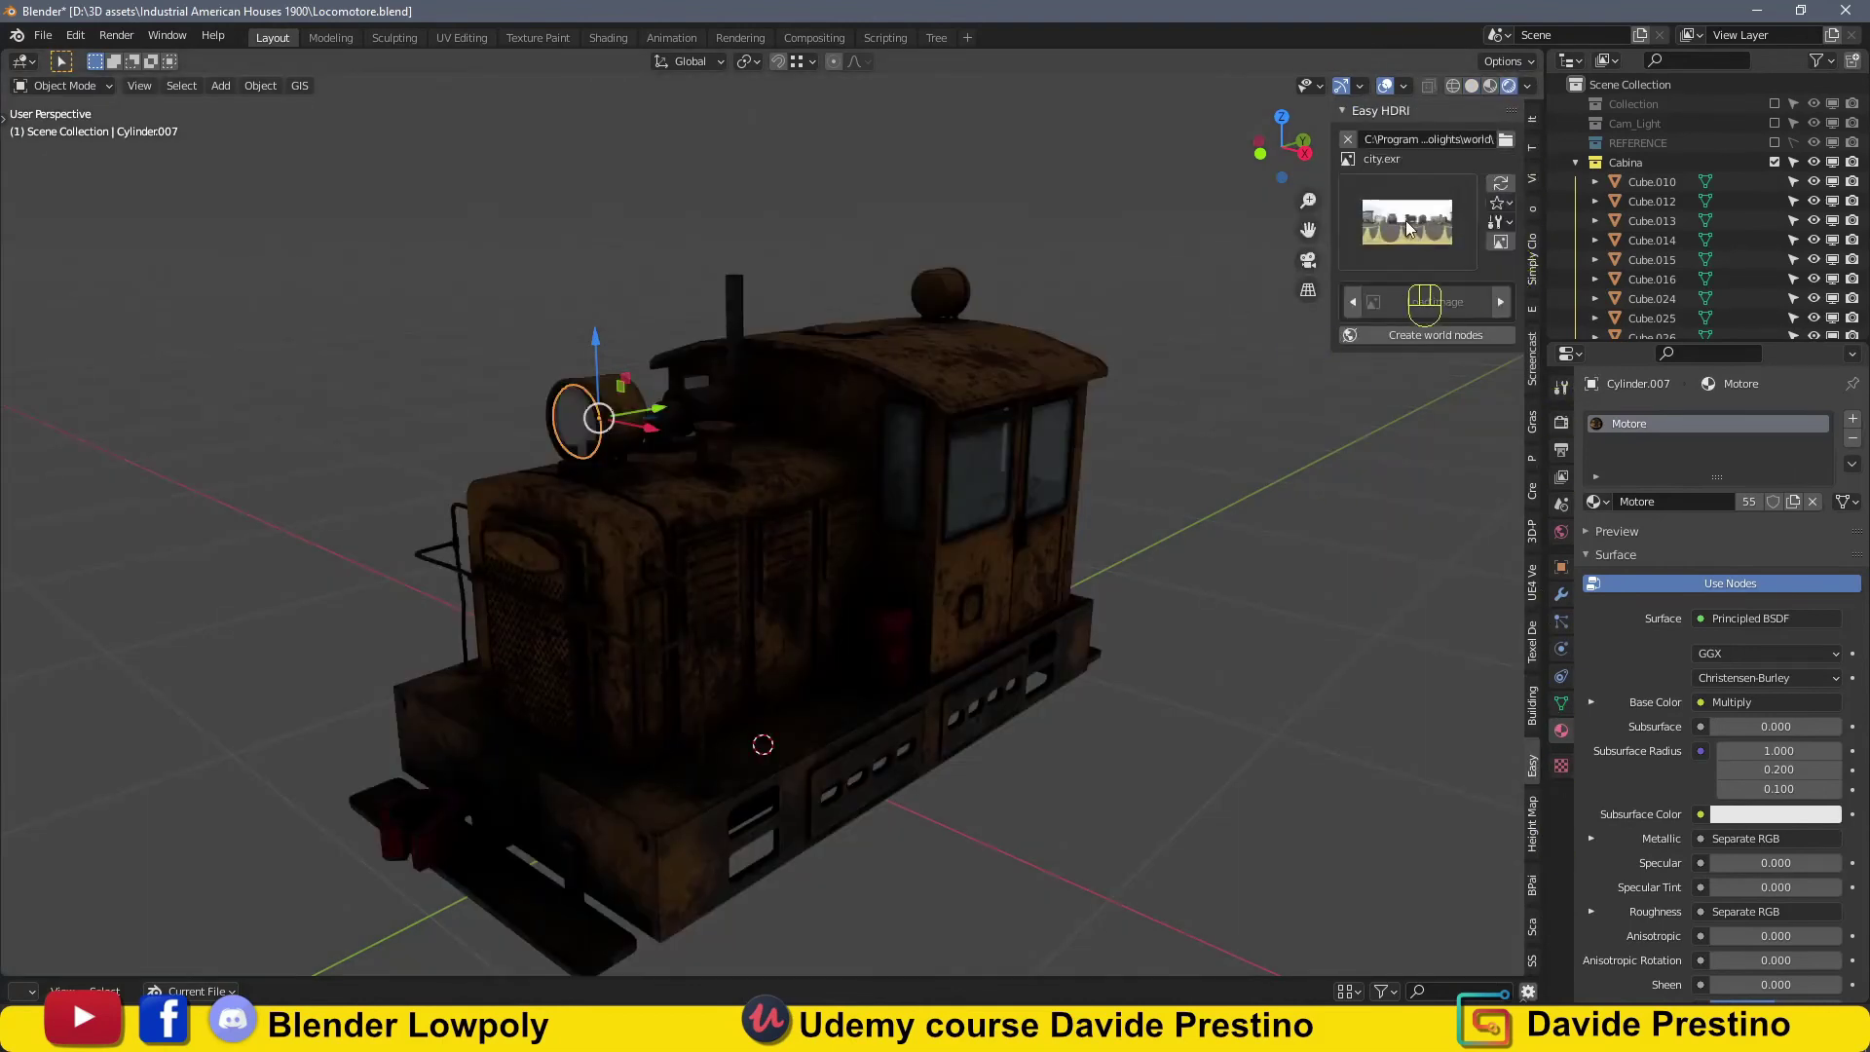
left_click(1436, 292)
mouse_move(1119, 409)
middle_mouse_down()
mouse_move(1020, 328)
mouse_move(877, 389)
middle_mouse_up()
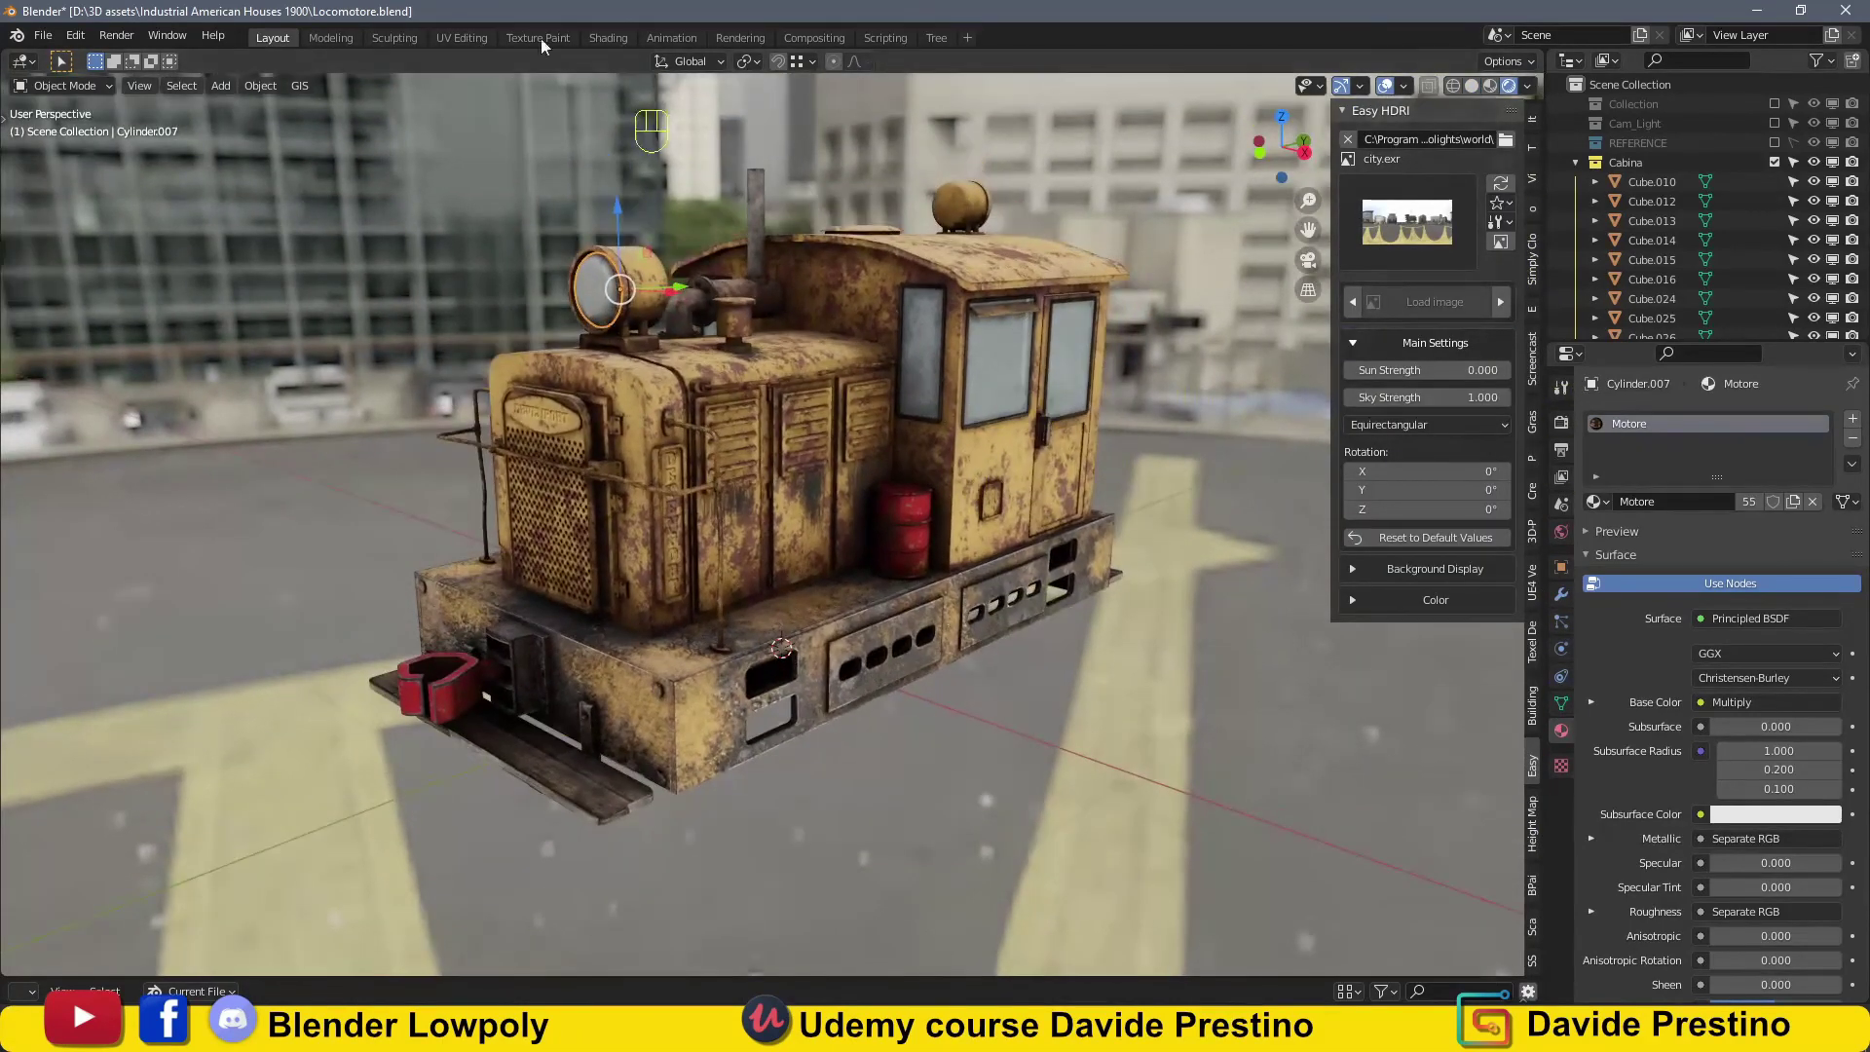
Select all locomotive parts and join them into one object.
left_click(43, 35)
left_click(712, 686)
key("a")
right_click(712, 687)
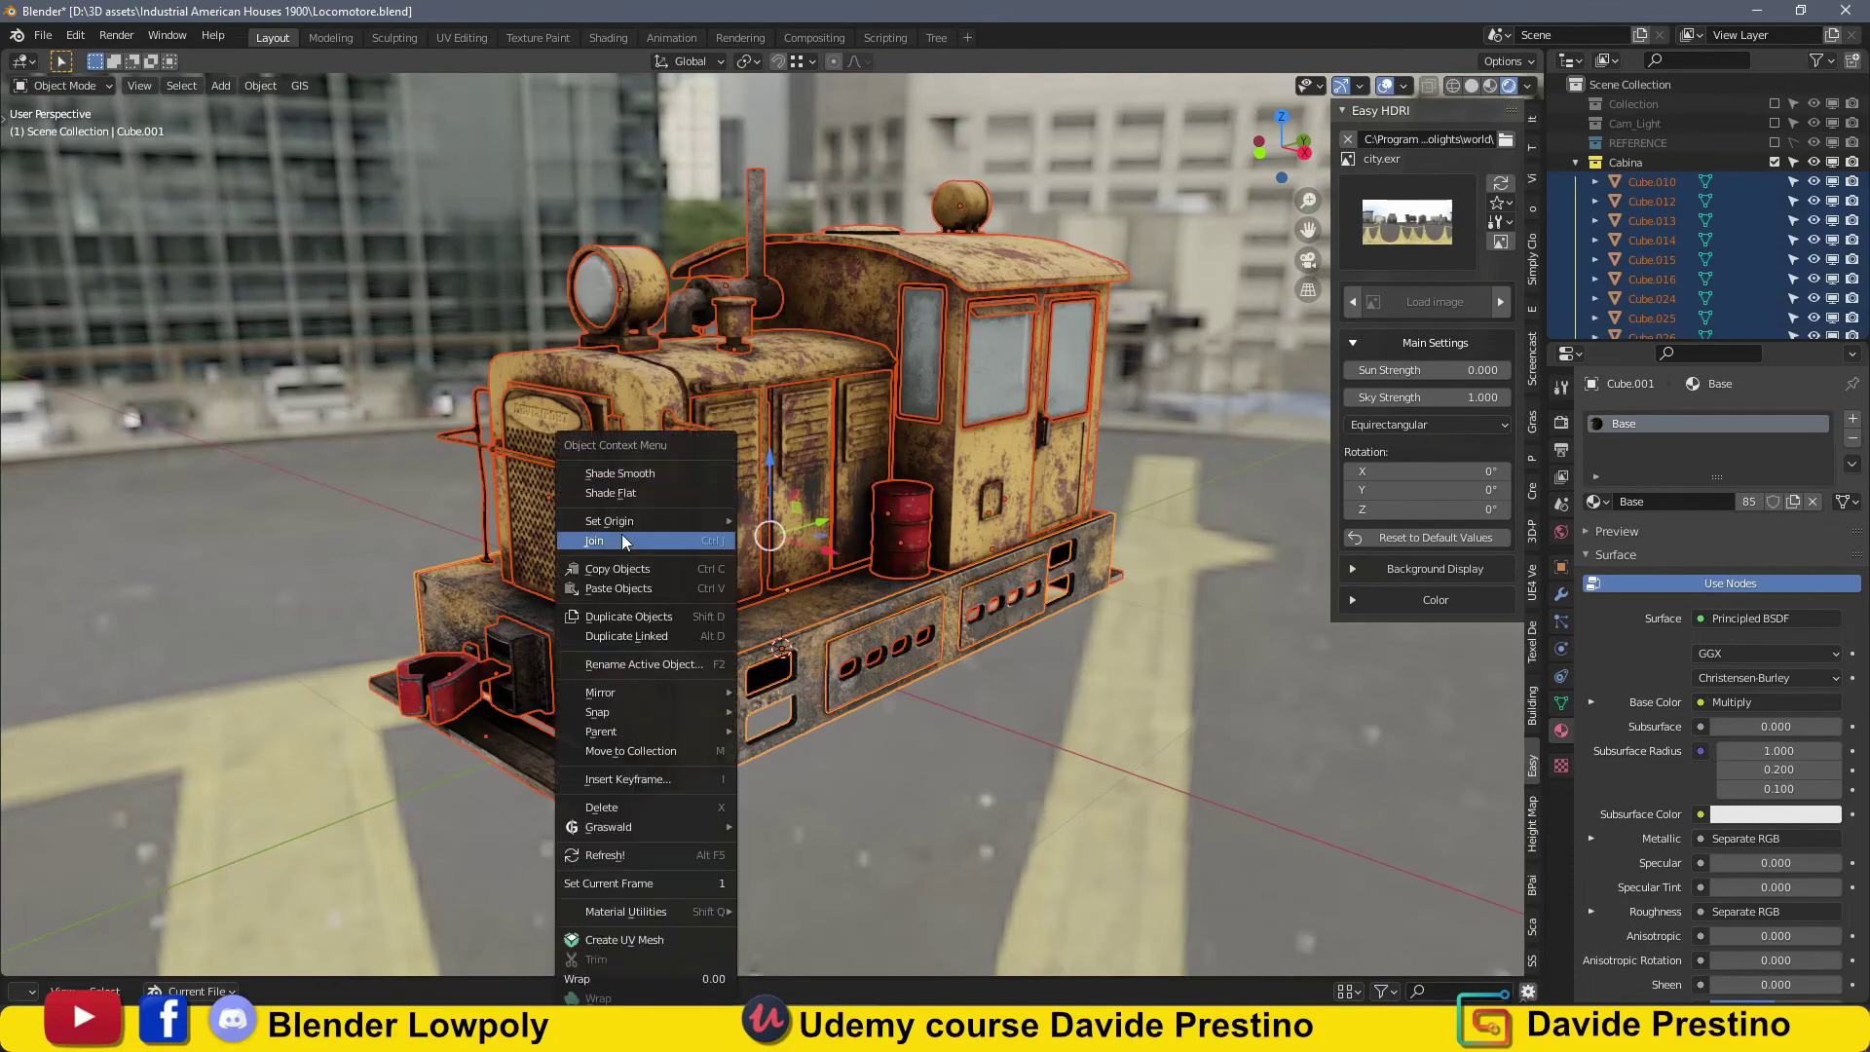
left_click(604, 570)
mouse_move(604, 570)
middle_mouse_down()
mouse_move(876, 474)
mouse_move(487, 390)
middle_mouse_up()
Set the locomotive's origin to the 3D cursor.
scroll(682, 439, "up", 3)
left_click(260, 85)
left_click(516, 169)
scroll(682, 438, "down", 3)
Export the locomotive as FBX named Locomotore_Devenport.fbx.
left_click(43, 35)
left_click(271, 434)
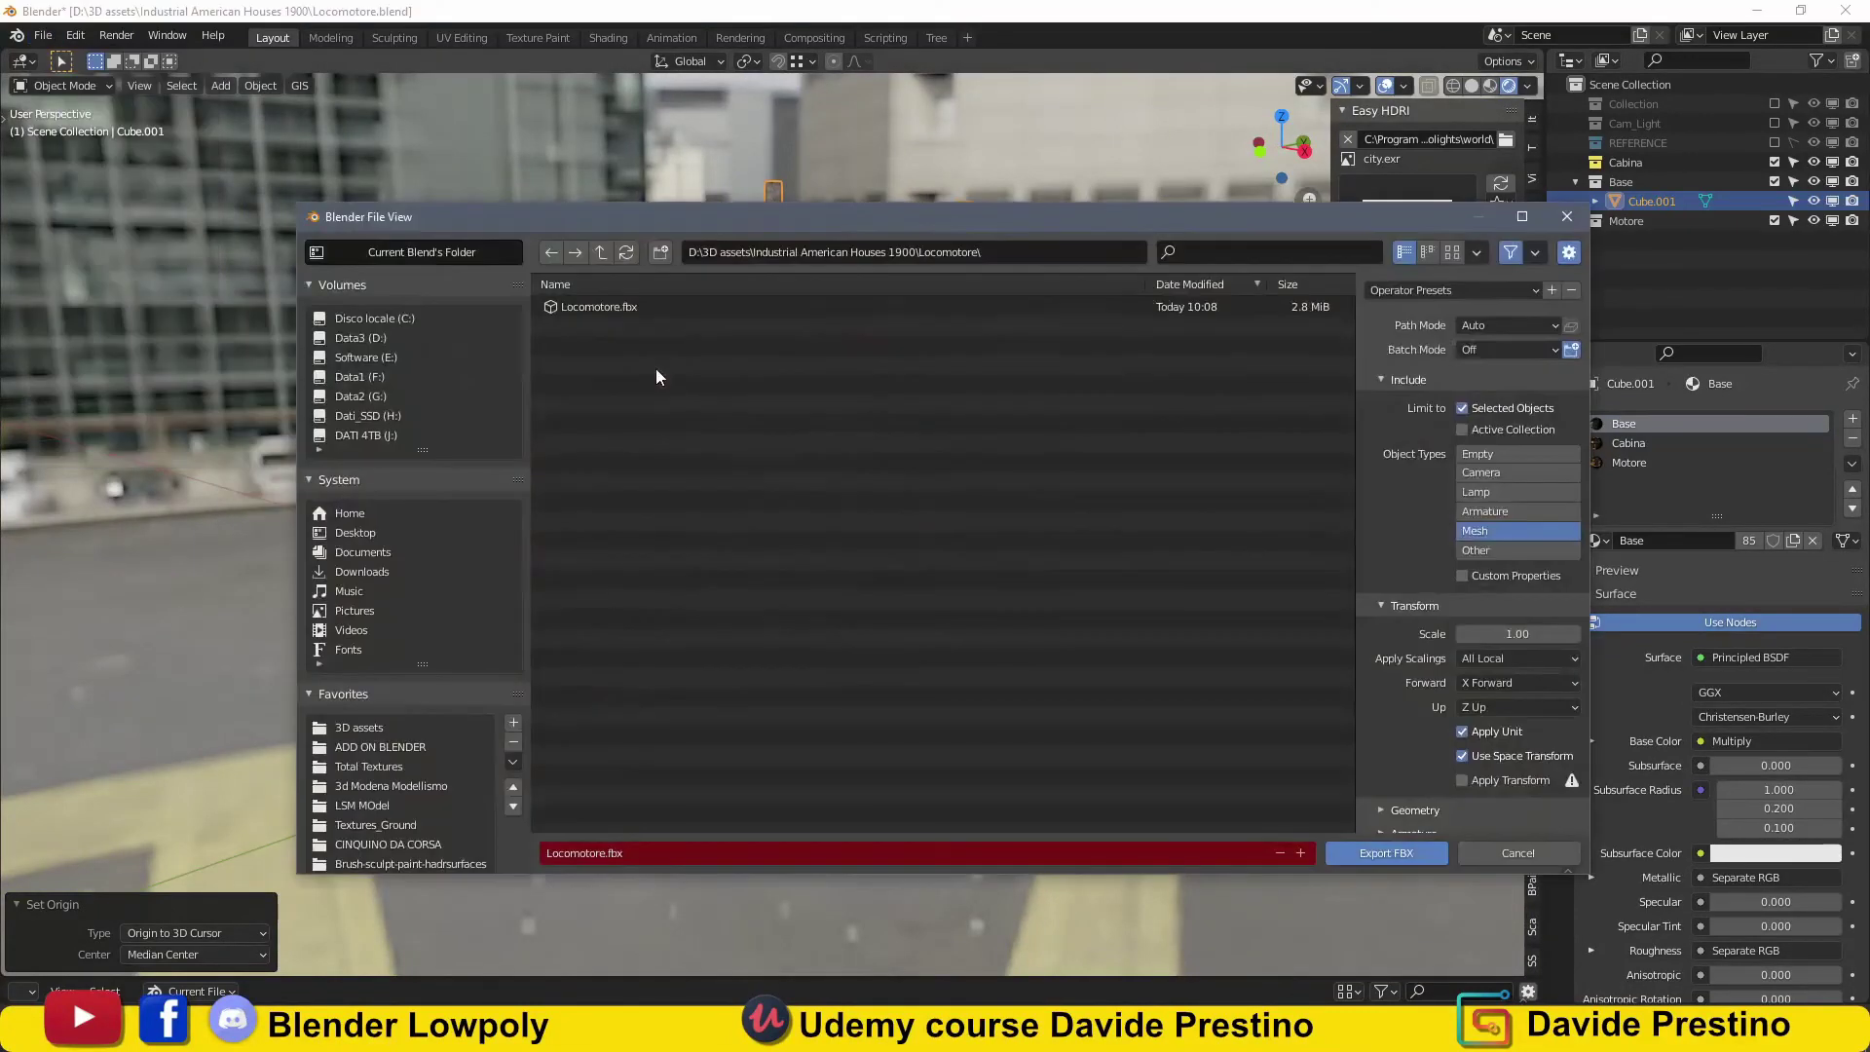
left_click(605, 857)
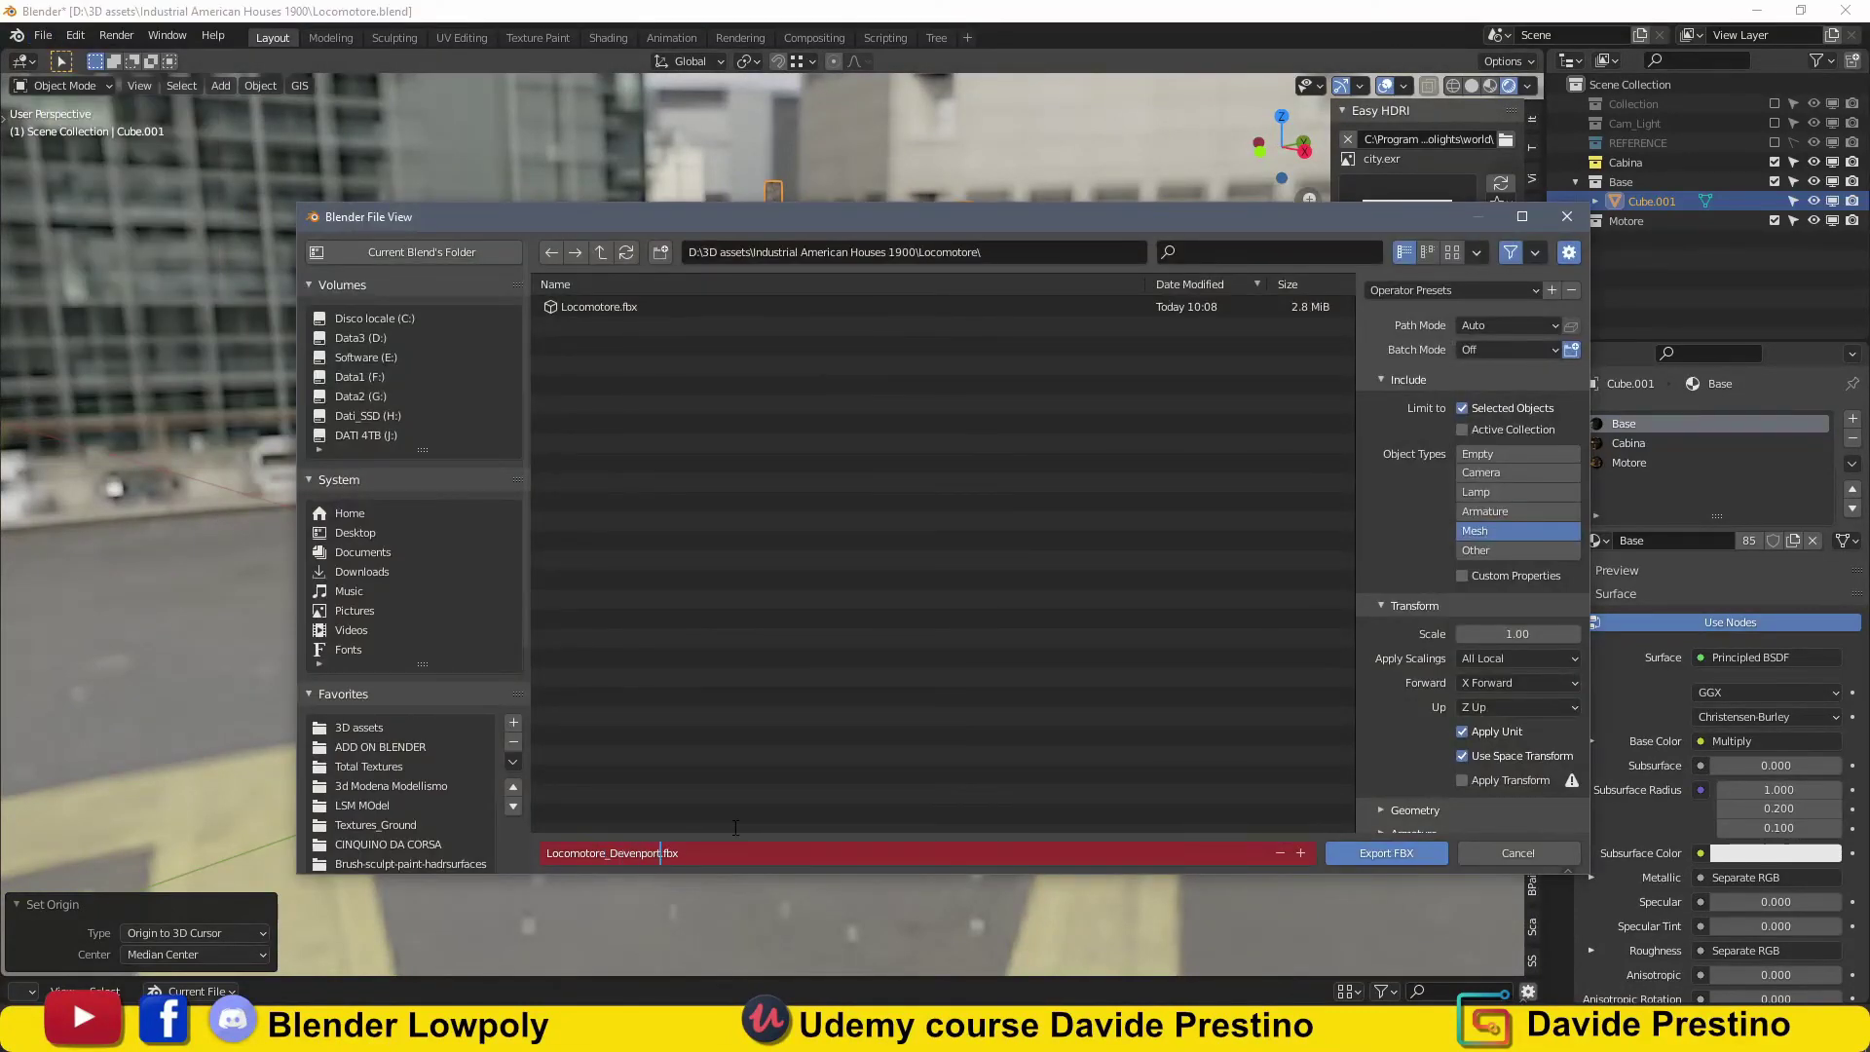
key("Return")
left_click(1432, 855)
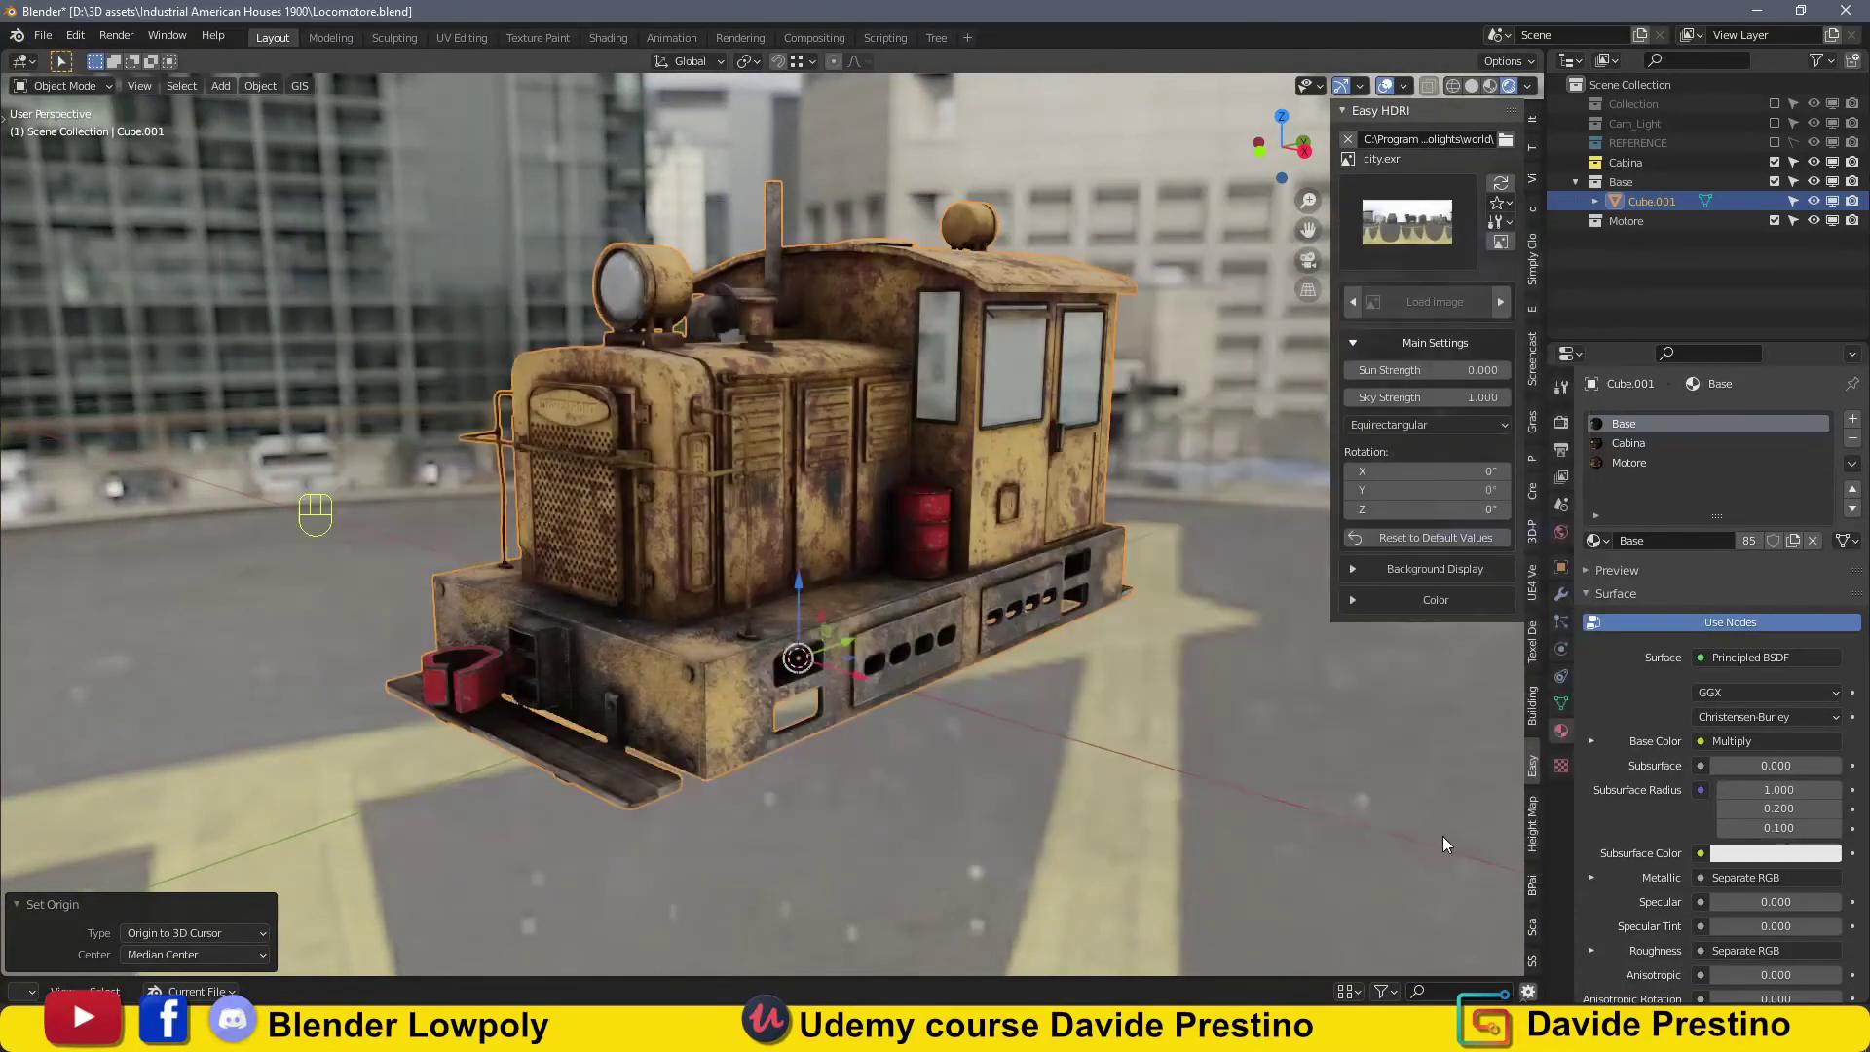